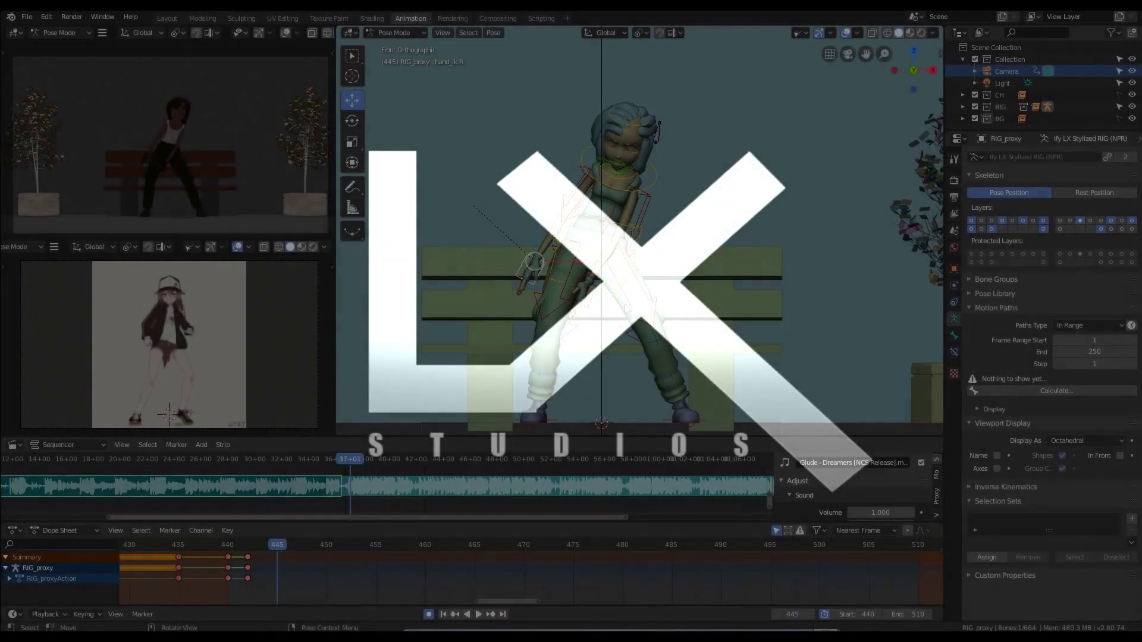
- Jump from frame 442 to the next keyframe at frame 445
{"action": "key", "text": "Up"}
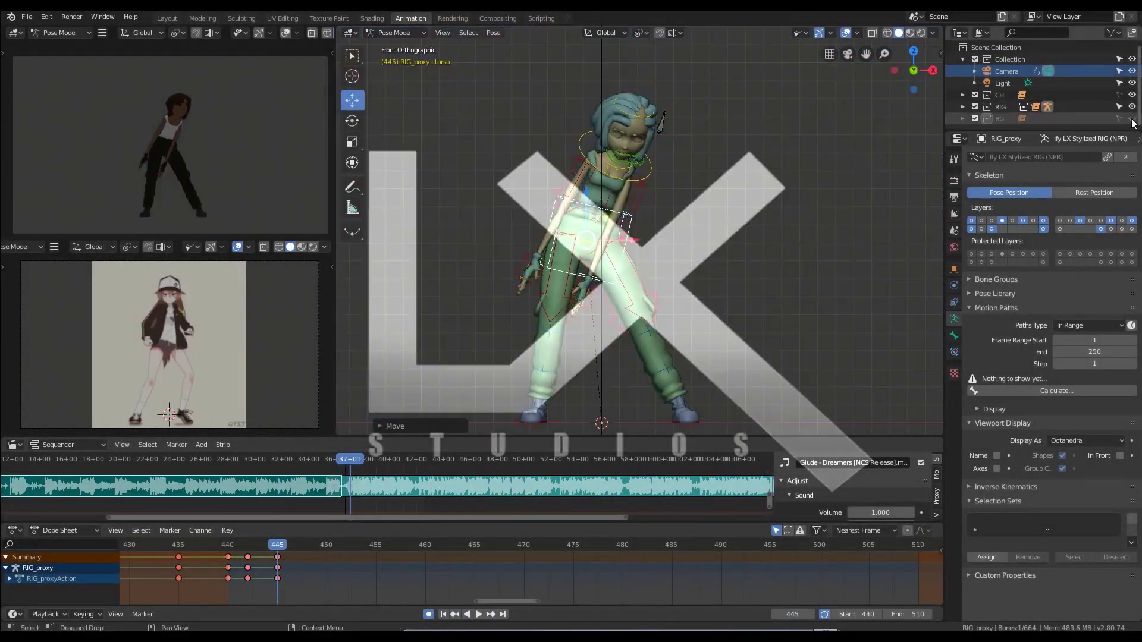
- Rotate the left leg and slide the left foot sideways at frame 445
{"action": "scroll", "coordinate": [658, 170], "scroll_direction": "up", "scroll_amount": 4}
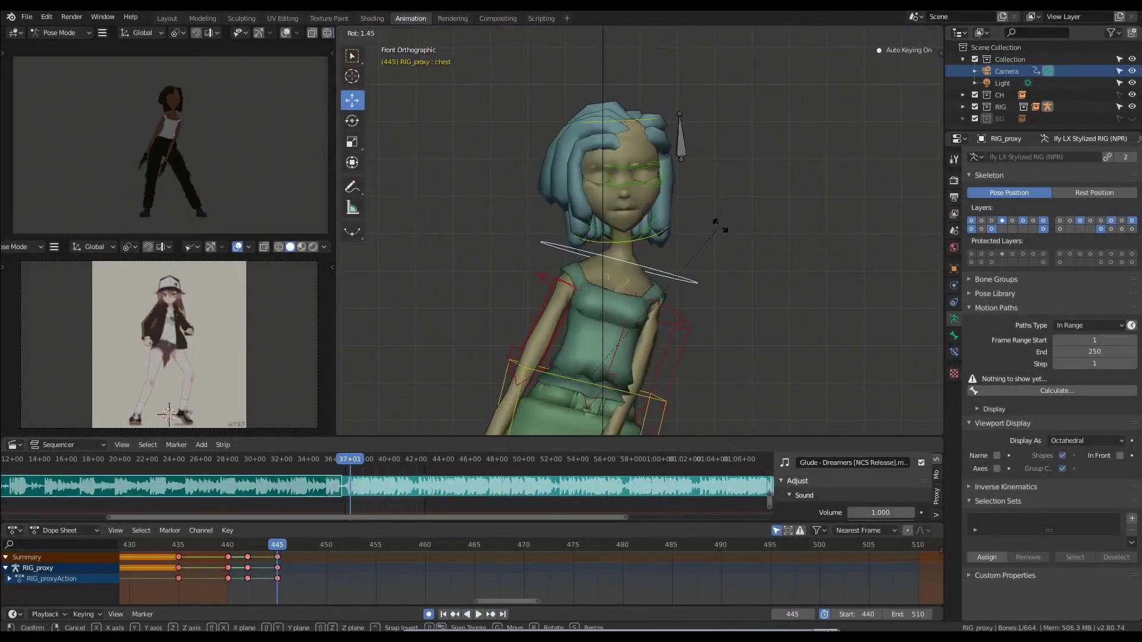
{"action": "left_click", "coordinate": [654, 265]}
{"action": "scroll", "coordinate": [654, 265], "scroll_direction": "down", "scroll_amount": 5, "text": "ctrl"}
{"action": "left_click", "coordinate": [634, 259]}
{"action": "key", "text": "r"}
{"action": "left_click", "coordinate": [711, 241]}
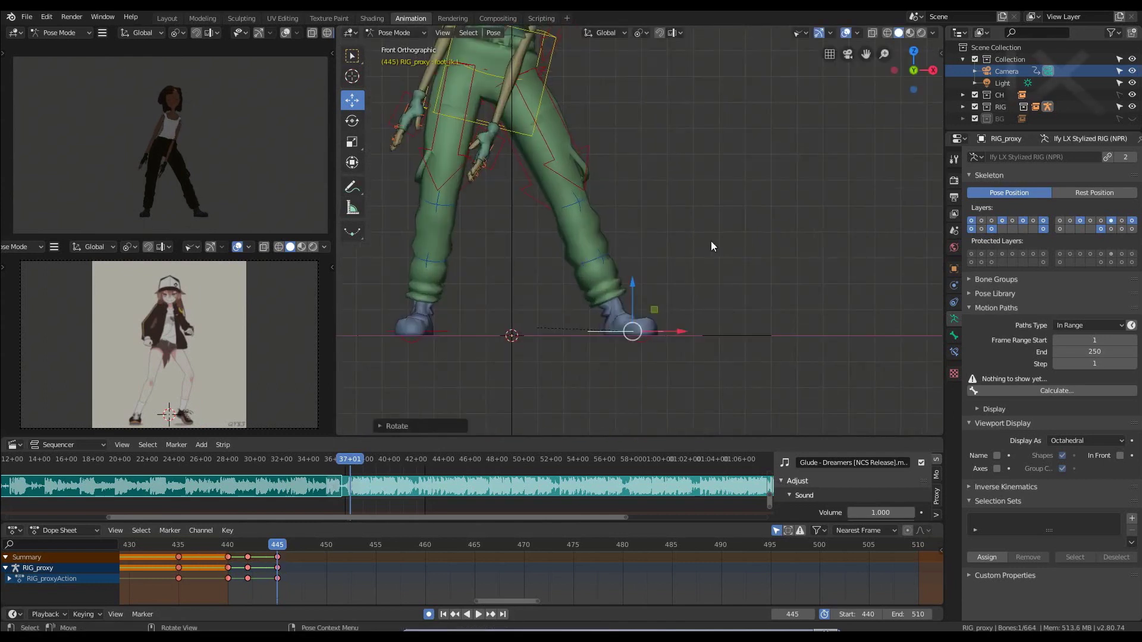
{"action": "key", "text": "g"}
{"action": "left_click", "coordinate": [601, 319]}
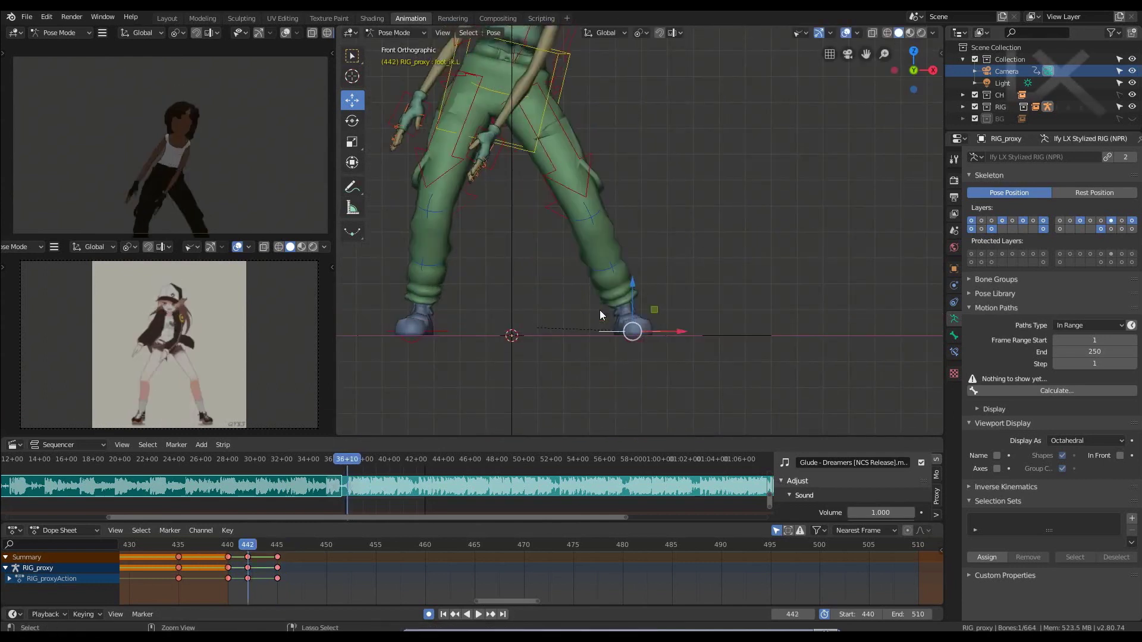
{"action": "left_click", "coordinate": [600, 309]}
{"action": "key", "text": "g"}
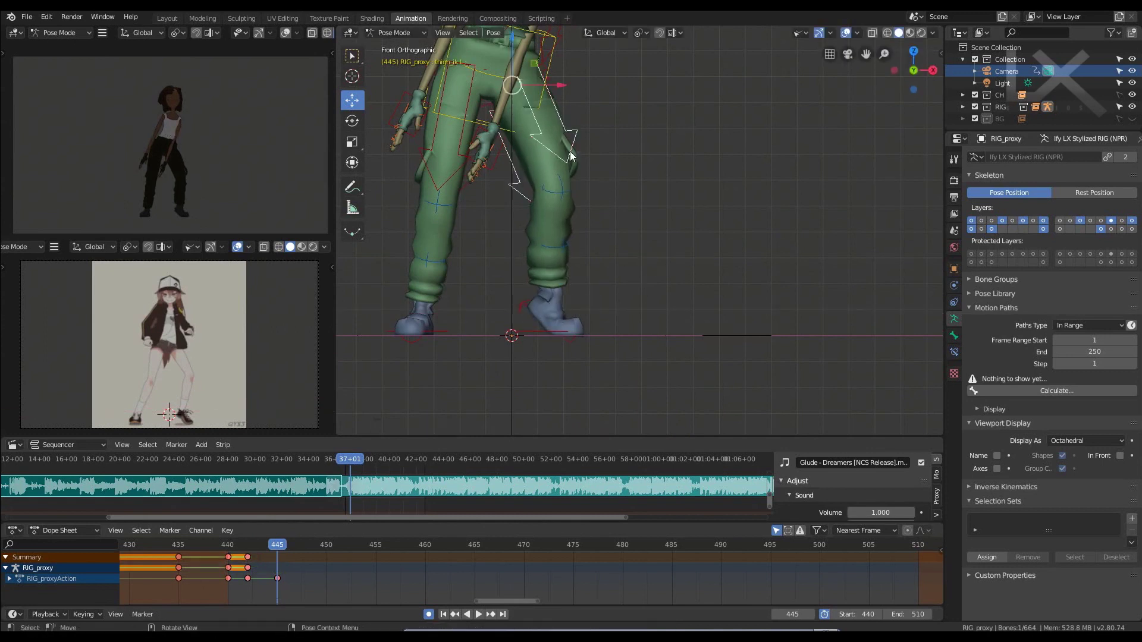
{"action": "scroll", "coordinate": [609, 194], "scroll_direction": "down", "scroll_amount": 3}
- Lower the torso into the hips, checking it from the side view
{"action": "left_click", "coordinate": [636, 242]}
{"action": "key", "text": "g"}
{"action": "left_click", "coordinate": [515, 298]}
{"action": "scroll", "coordinate": [515, 299], "scroll_direction": "up", "scroll_amount": 4}
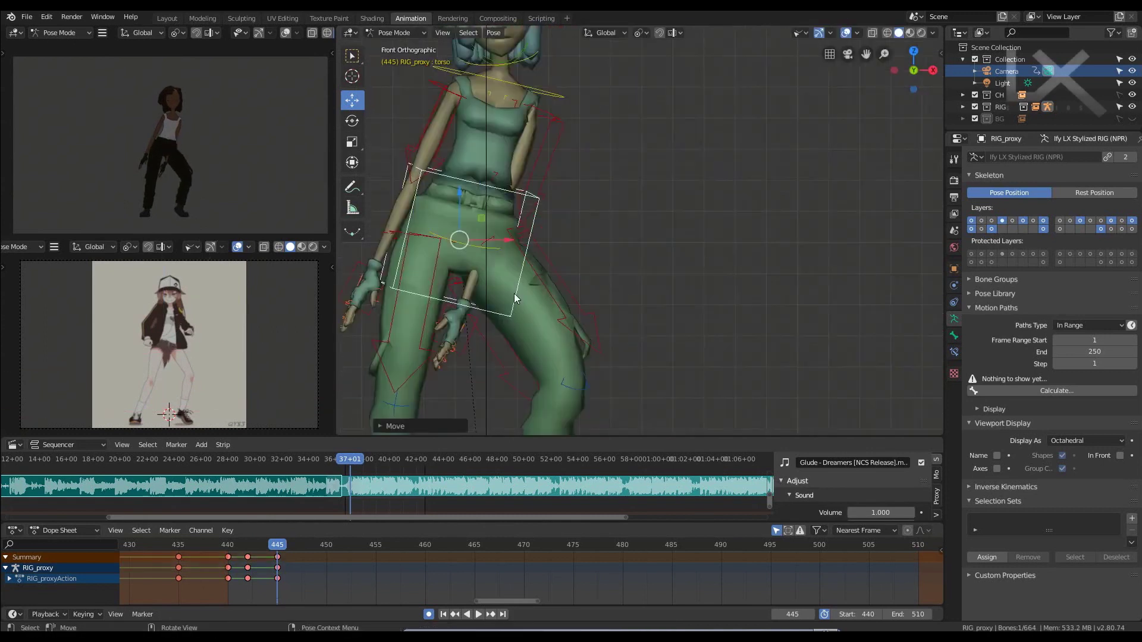
{"action": "key", "text": "KP_3"}
{"action": "left_click", "coordinate": [550, 309]}
{"action": "key", "text": "g"}
{"action": "key", "text": "KP_1"}
- Raise the left upper arm and rework the screen-left arm's position
{"action": "left_click", "coordinate": [428, 279]}
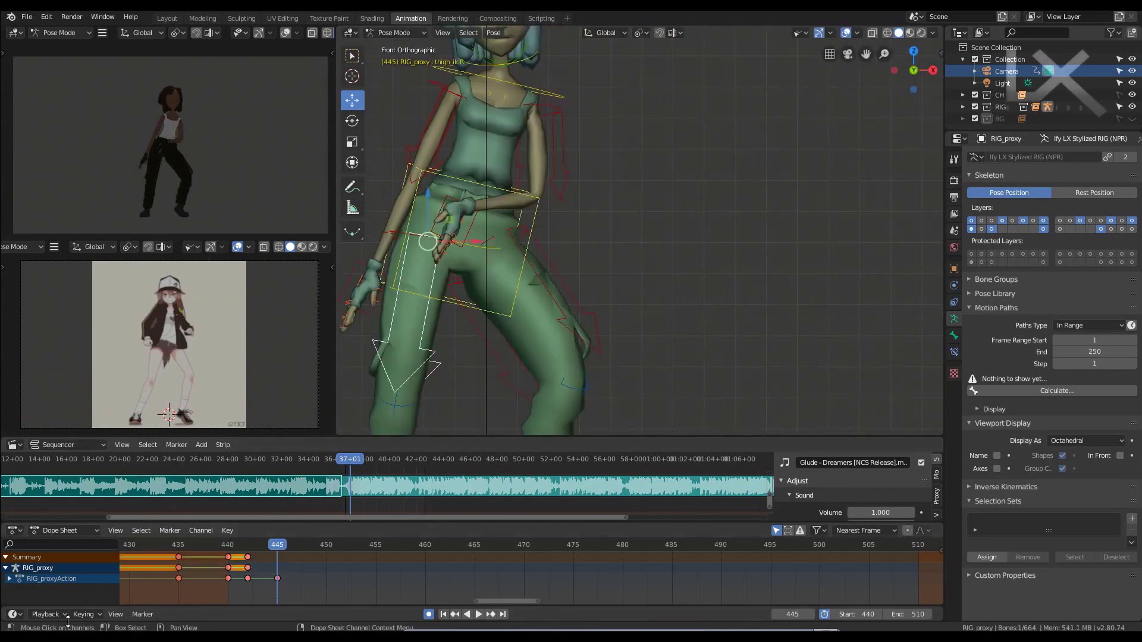
{"action": "left_click", "coordinate": [68, 620]}
{"action": "scroll", "coordinate": [639, 238], "scroll_direction": "down", "scroll_amount": 3}
{"action": "scroll", "coordinate": [684, 157], "scroll_direction": "up", "scroll_amount": 4}
{"action": "left_click", "coordinate": [684, 157]}
{"action": "key", "text": "r"}
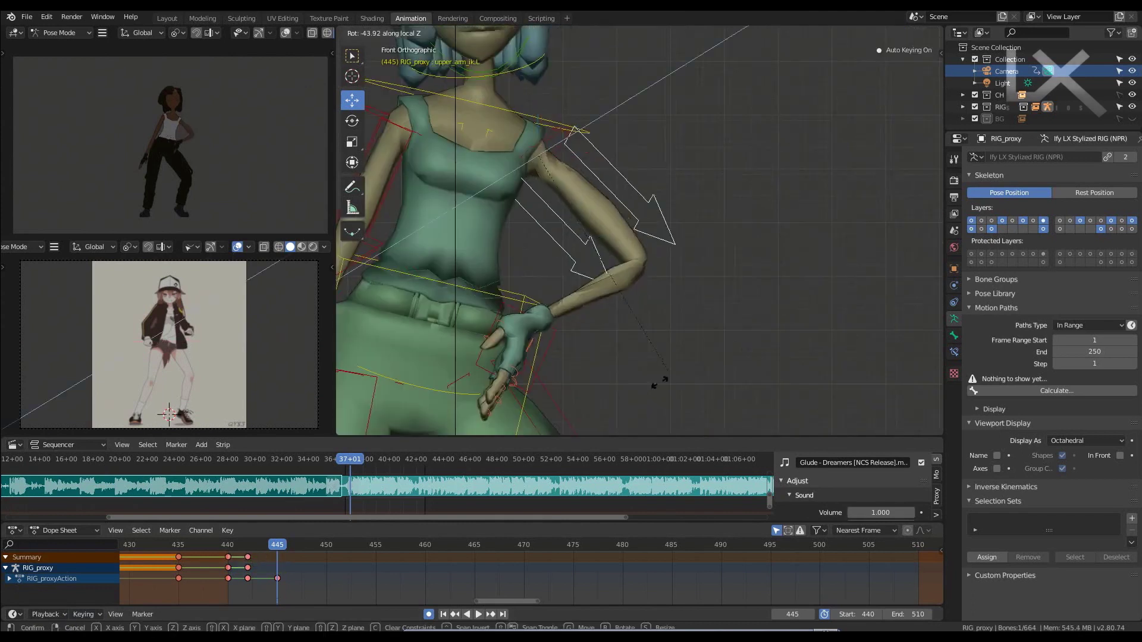
{"action": "left_click", "coordinate": [639, 187]}
{"action": "left_click", "coordinate": [504, 149]}
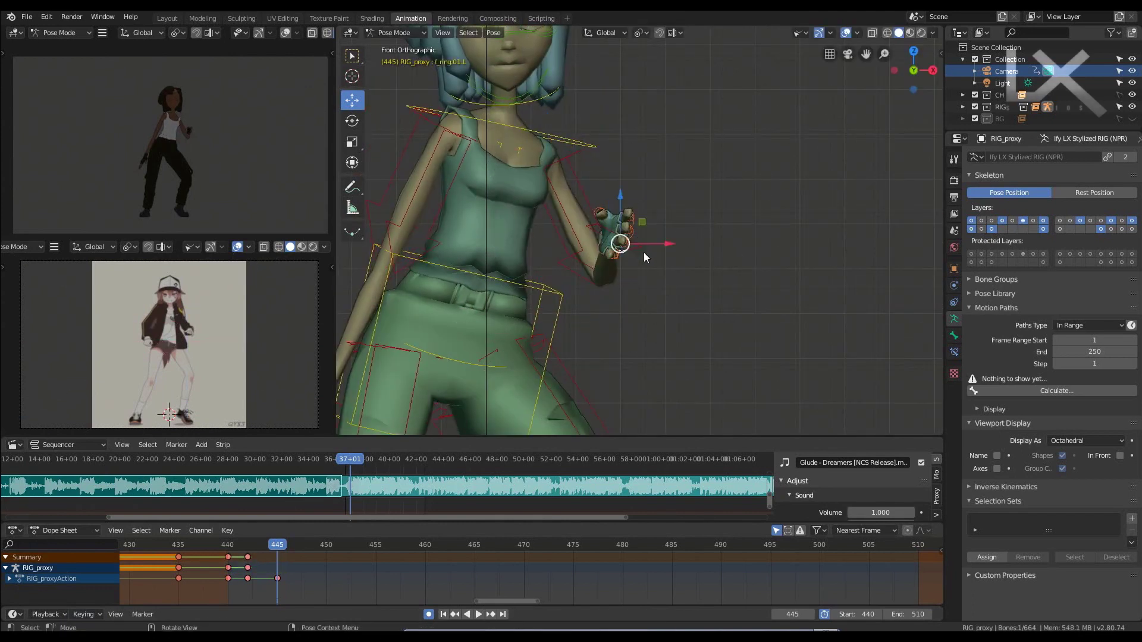
{"action": "scroll", "coordinate": [602, 230], "scroll_direction": "up", "scroll_amount": 3}
{"action": "scroll", "coordinate": [640, 233], "scroll_direction": "down", "scroll_amount": 4}
{"action": "key", "text": "ctrl+z"}
{"action": "key", "text": "ctrl+z"}
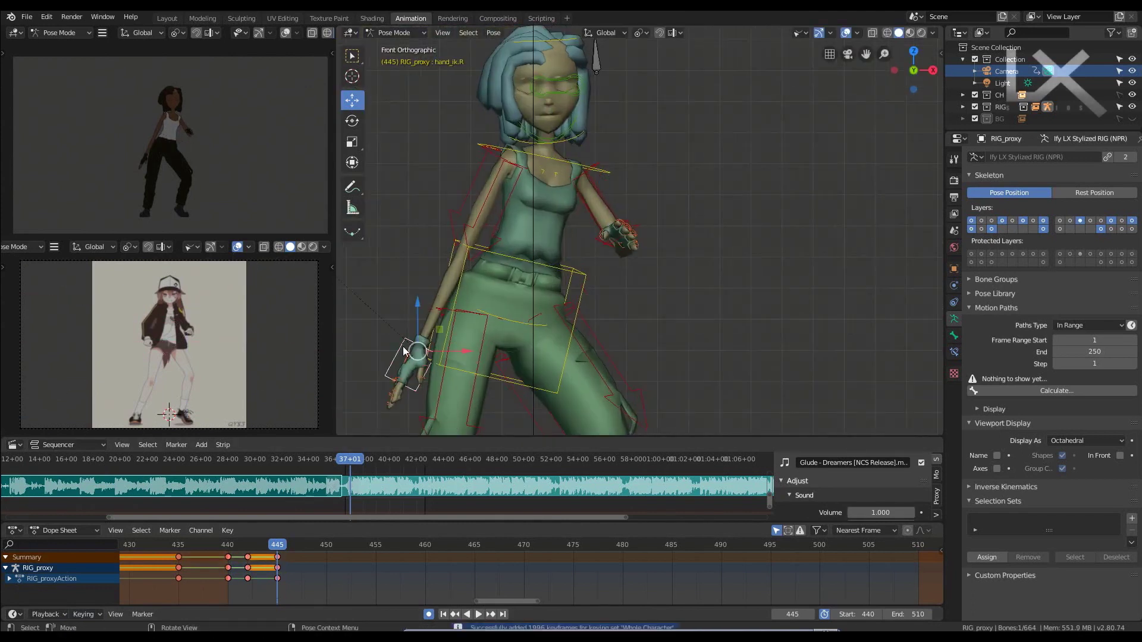
- Adjust the screen-right hand's fingers, then step back to keyframe 442
{"action": "scroll", "coordinate": [680, 294], "scroll_direction": "up", "scroll_amount": 3}
{"action": "scroll", "coordinate": [687, 297], "scroll_direction": "up", "scroll_amount": 3}
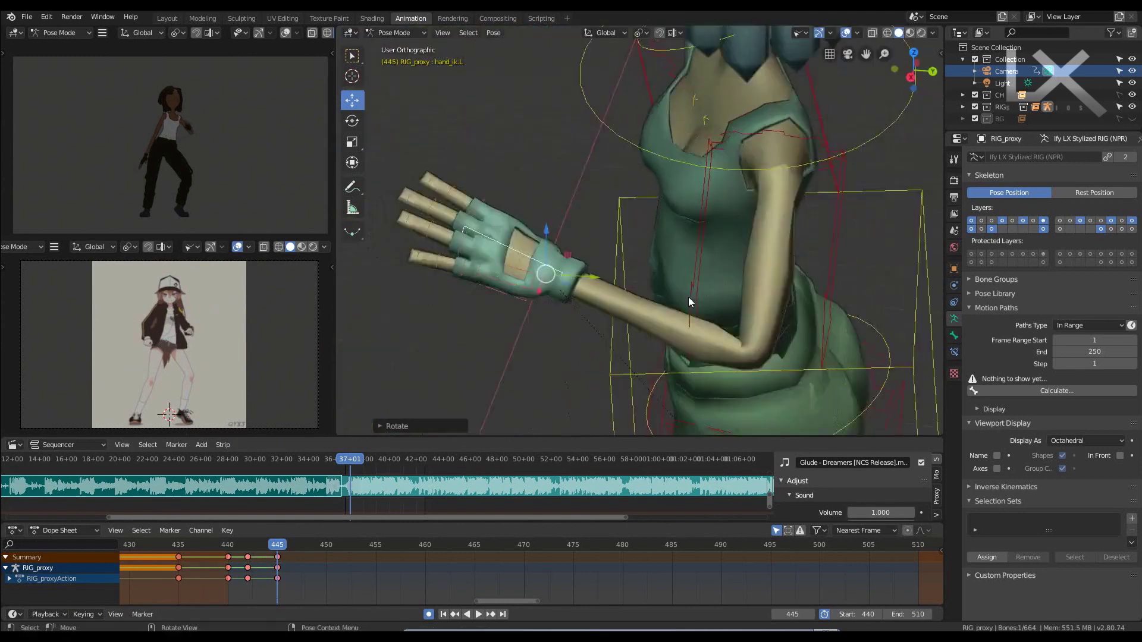
{"action": "left_click", "coordinate": [726, 280]}
{"action": "scroll", "coordinate": [734, 245], "scroll_direction": "down", "scroll_amount": 5}
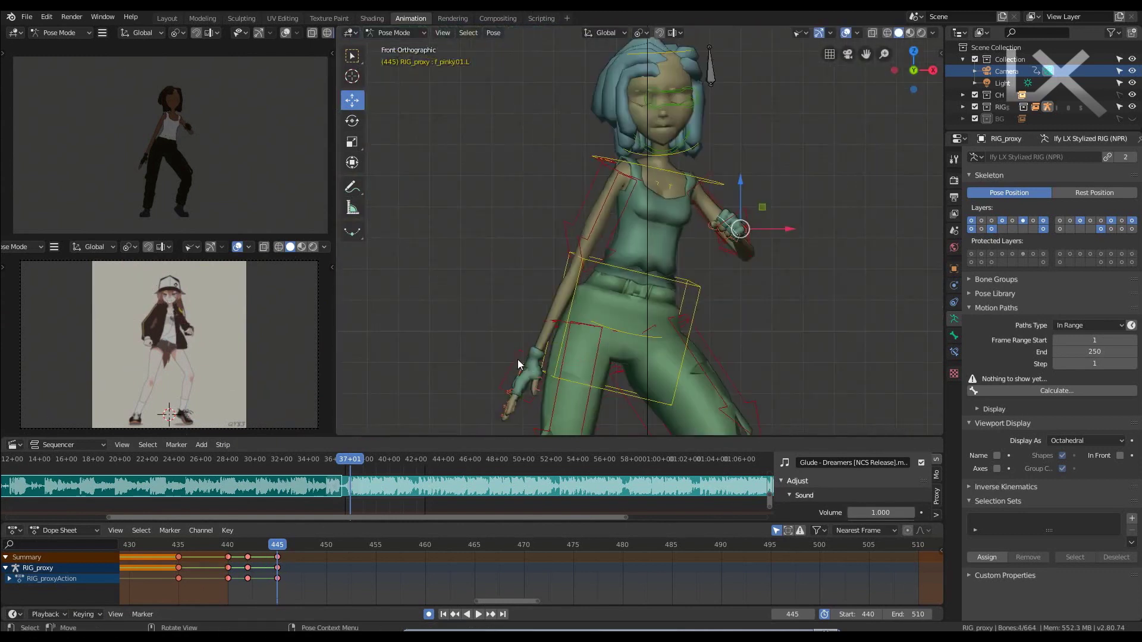
{"action": "right_click", "coordinate": [576, 234]}
{"action": "key", "text": "Left"}
{"action": "key", "text": "Left"}
{"action": "key", "text": "Left"}
- Compare the keyed poses at frames 445 and 442
{"action": "scroll", "coordinate": [600, 228], "scroll_direction": "down", "scroll_amount": 4}
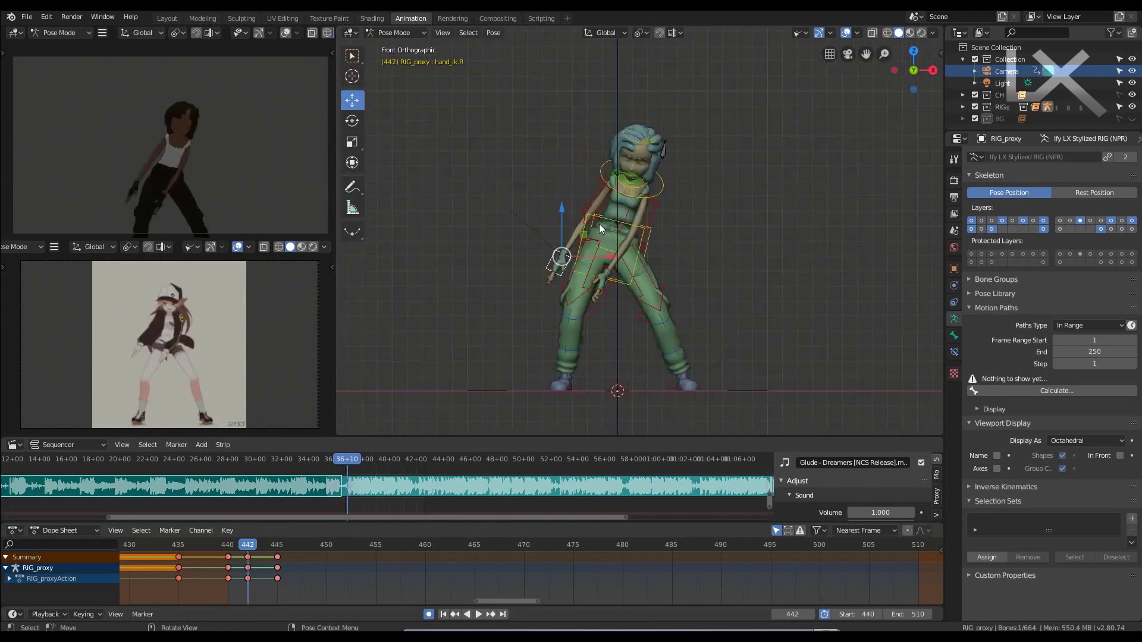
{"action": "key", "text": "Right"}
{"action": "key", "text": "Right"}
{"action": "key", "text": "Right"}
{"action": "key", "text": "Left"}
{"action": "key", "text": "Left"}
{"action": "key", "text": "Left"}
{"action": "scroll", "coordinate": [562, 381], "scroll_direction": "up", "scroll_amount": 3}
{"action": "left_click", "coordinate": [558, 370]}
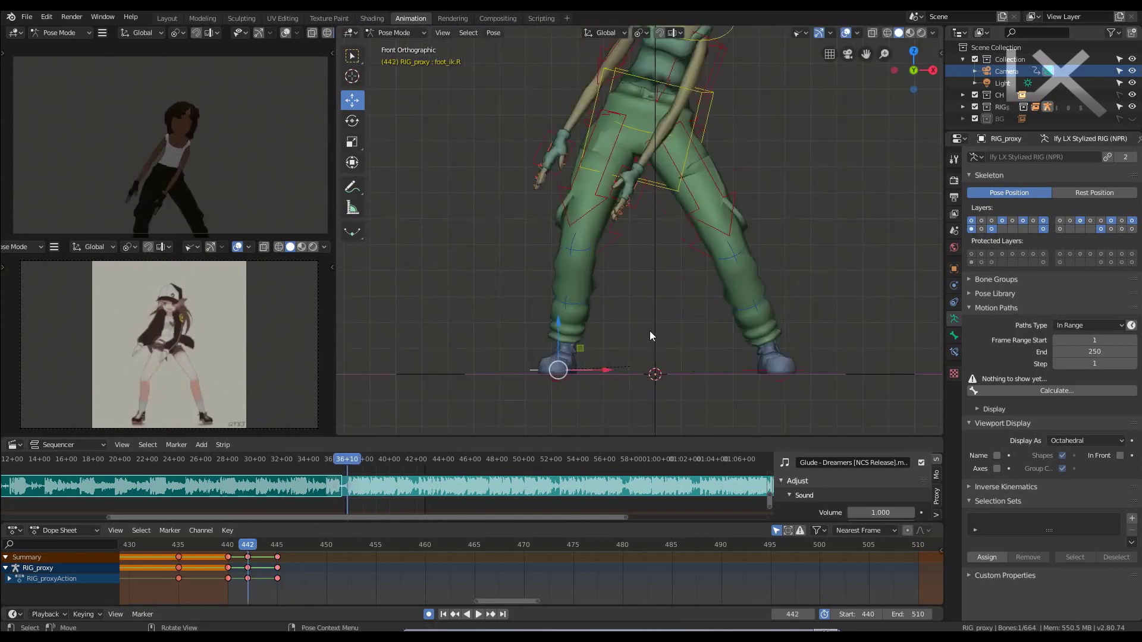
{"action": "scroll", "coordinate": [619, 322], "scroll_direction": "down", "scroll_amount": 3}
- Save the project file and move ahead to frame 448
{"action": "key", "text": "ctrl+s"}
{"action": "left_click", "coordinate": [278, 546]}
{"action": "key", "text": "space"}
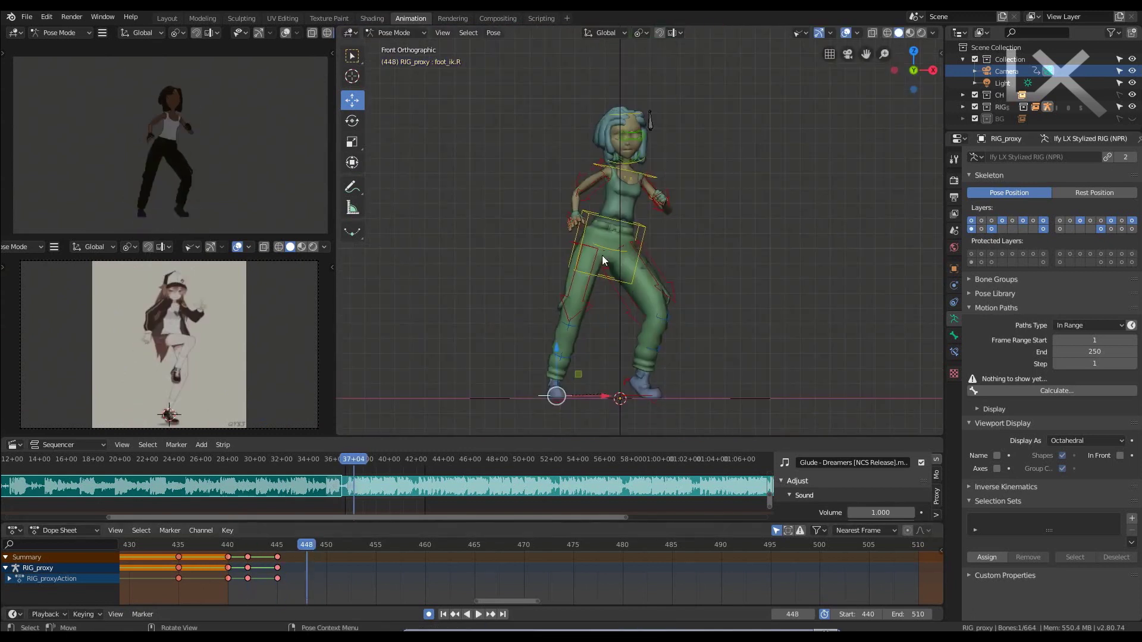
- Raise the torso slightly and reposition the right foot for the knee lift
{"action": "left_click_drag", "start_coordinate": [613, 204], "coordinate": [612, 197]}
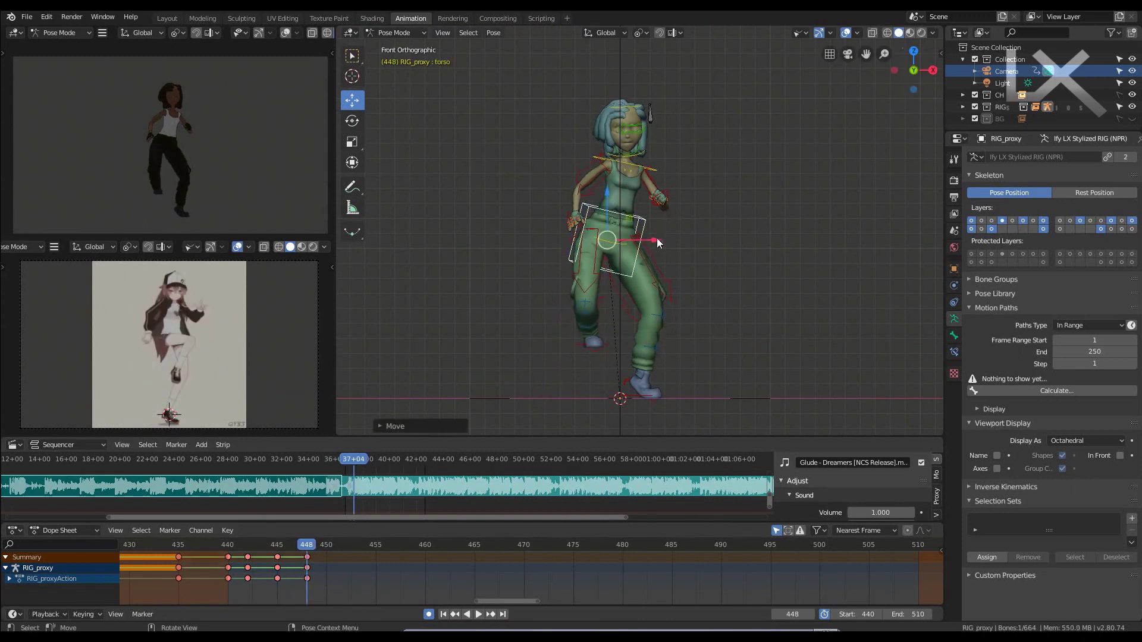
{"action": "middle_click_drag", "start_coordinate": [672, 278], "coordinate": [765, 318]}
{"action": "key", "text": "KP_1"}
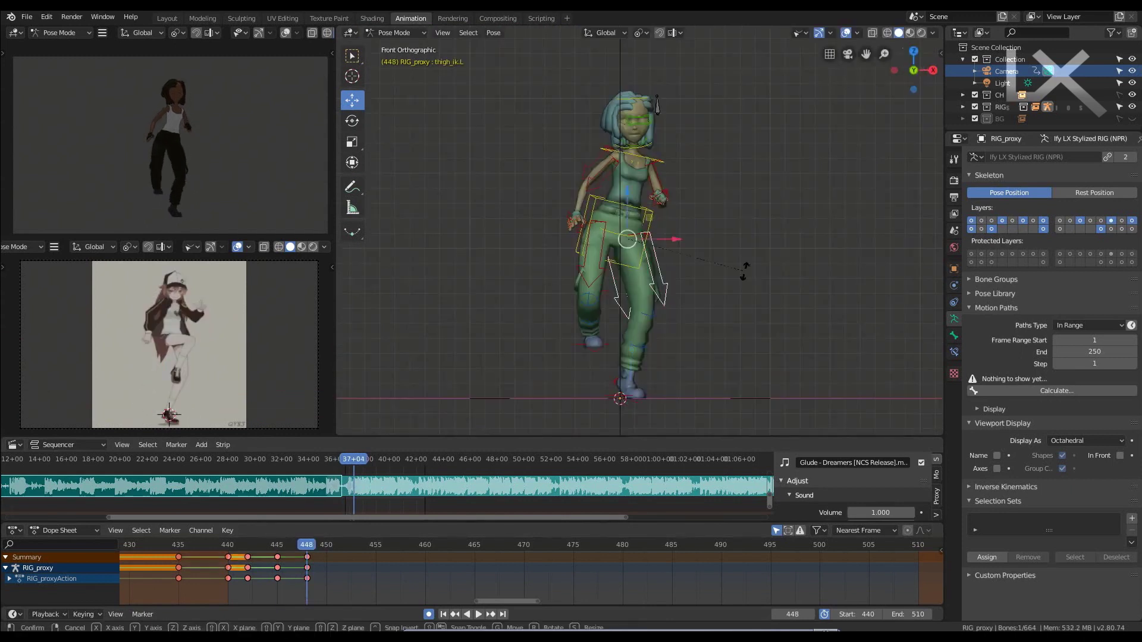
{"action": "left_click", "coordinate": [584, 367]}
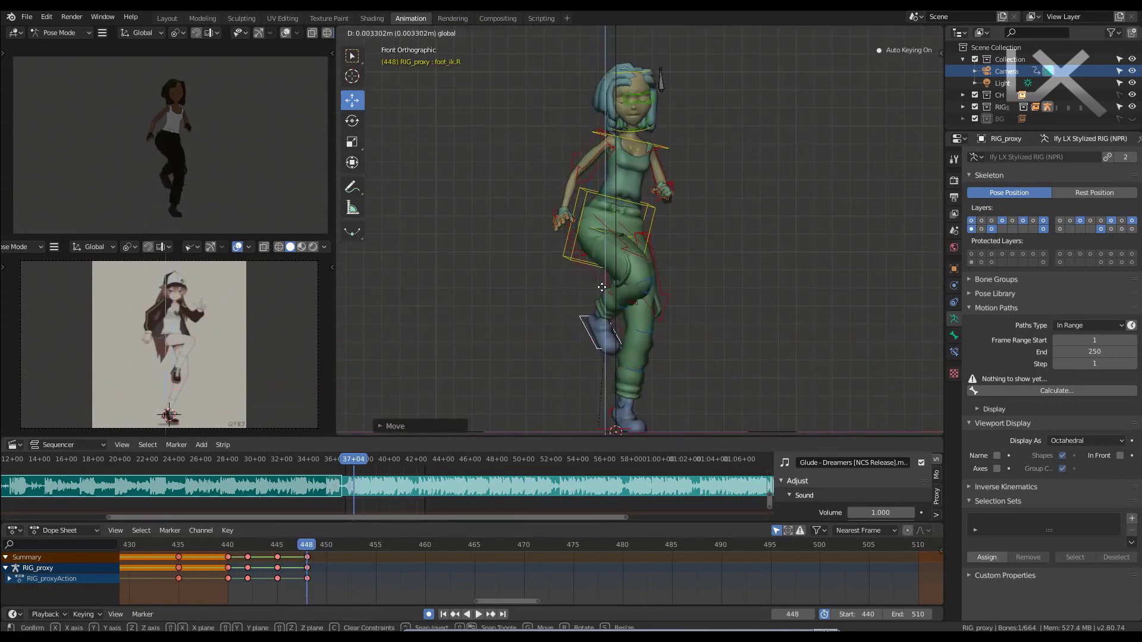
{"action": "left_click", "coordinate": [602, 288]}
{"action": "left_click", "coordinate": [618, 238]}
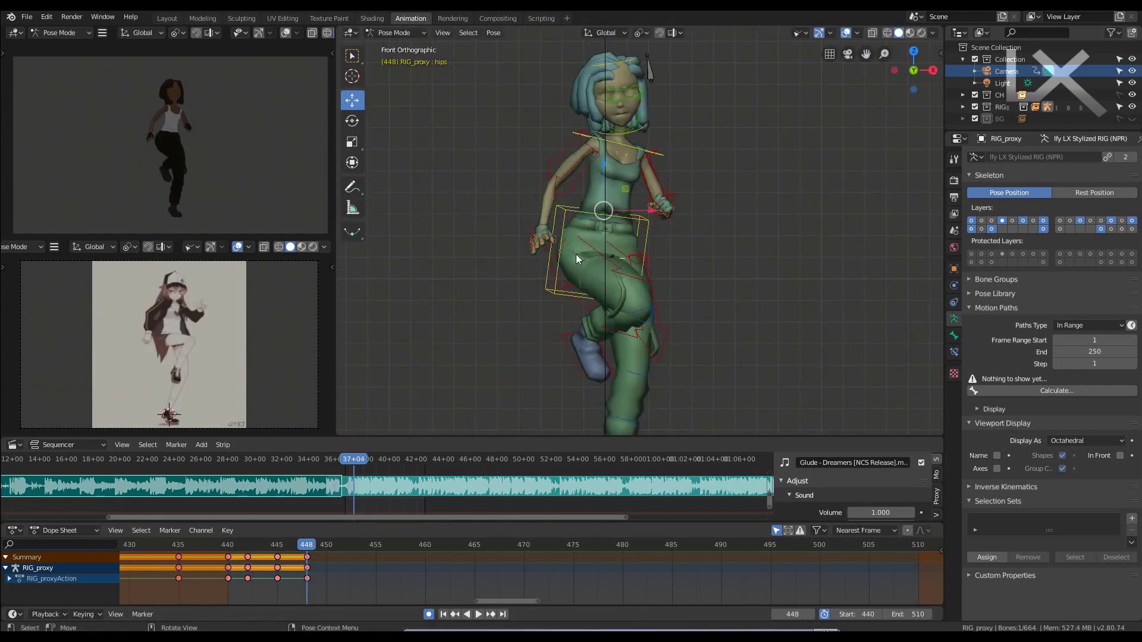
{"action": "left_click", "coordinate": [620, 98]}
- Swing the right upper arm up into a raised fist, rotating on global X
{"action": "scroll", "coordinate": [620, 98], "scroll_direction": "up", "scroll_amount": 2}
{"action": "middle_click_drag", "start_coordinate": [702, 119], "coordinate": [735, 170], "text": "shift"}
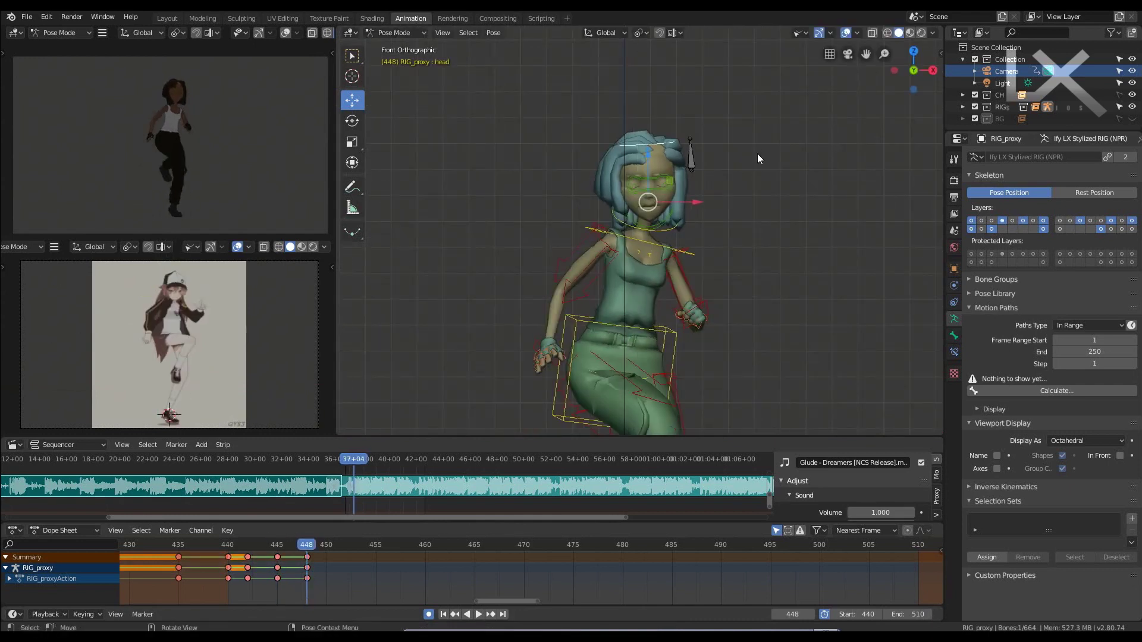
{"action": "scroll", "coordinate": [667, 385], "scroll_direction": "up", "scroll_amount": 3}
{"action": "middle_click_drag", "start_coordinate": [580, 260], "coordinate": [654, 178], "text": "shift"}
{"action": "left_click", "coordinate": [630, 88]}
{"action": "key", "text": "r"}
{"action": "key", "text": "x"}
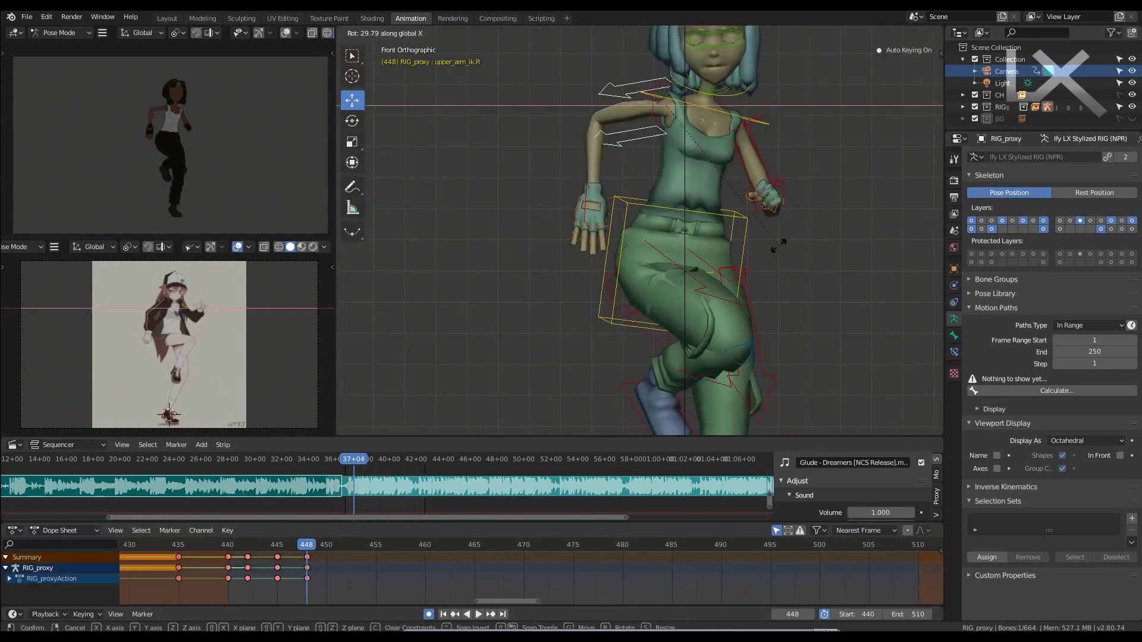
{"action": "middle_click_drag", "start_coordinate": [719, 130], "coordinate": [773, 178], "text": "shift"}
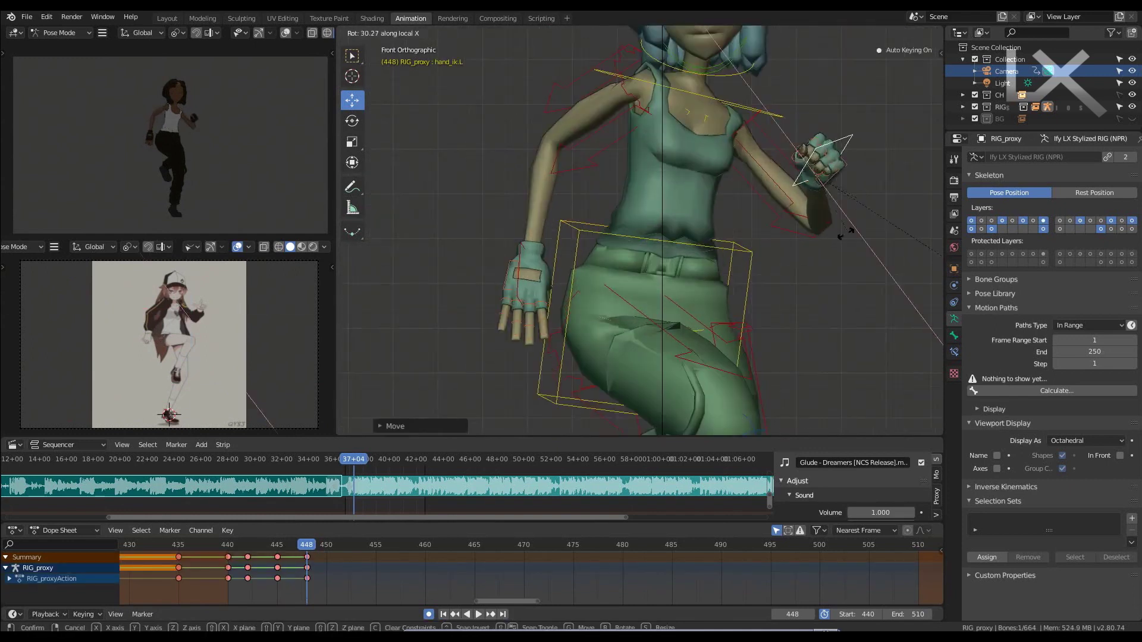
- Select the chest and right foot, then orbit close to the right hand
{"action": "left_click", "coordinate": [713, 142]}
{"action": "scroll", "coordinate": [761, 232], "scroll_direction": "down", "scroll_amount": 2}
{"action": "left_click", "coordinate": [580, 315]}
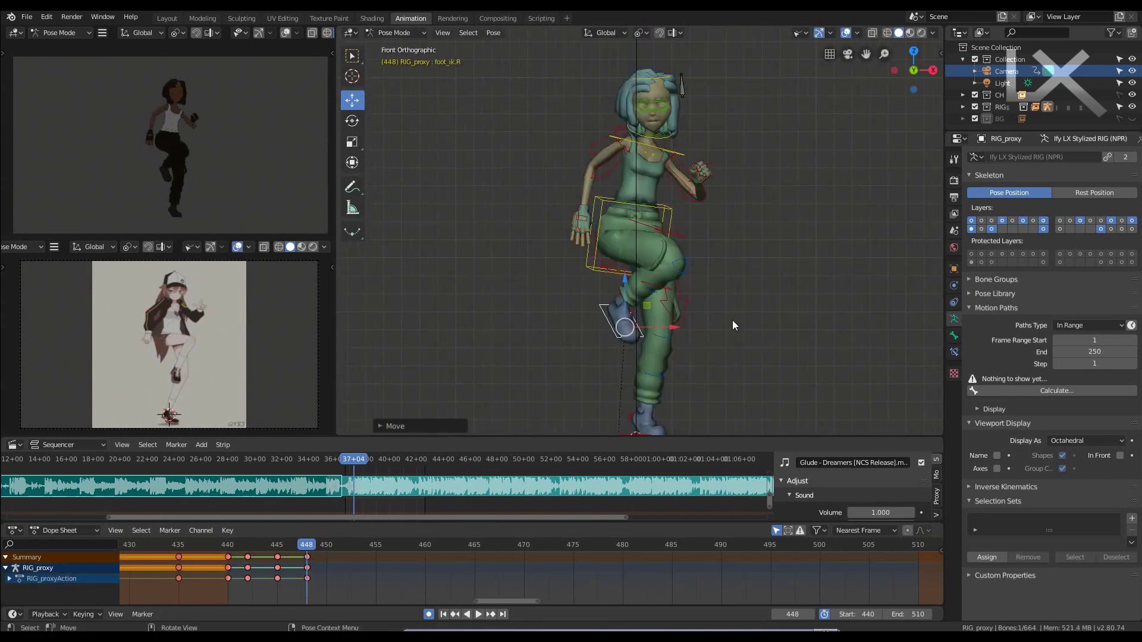
{"action": "scroll", "coordinate": [732, 320], "scroll_direction": "down", "scroll_amount": 1}
{"action": "middle_click_drag", "start_coordinate": [696, 330], "coordinate": [605, 178]}
{"action": "scroll", "coordinate": [604, 178], "scroll_direction": "up", "scroll_amount": 5}
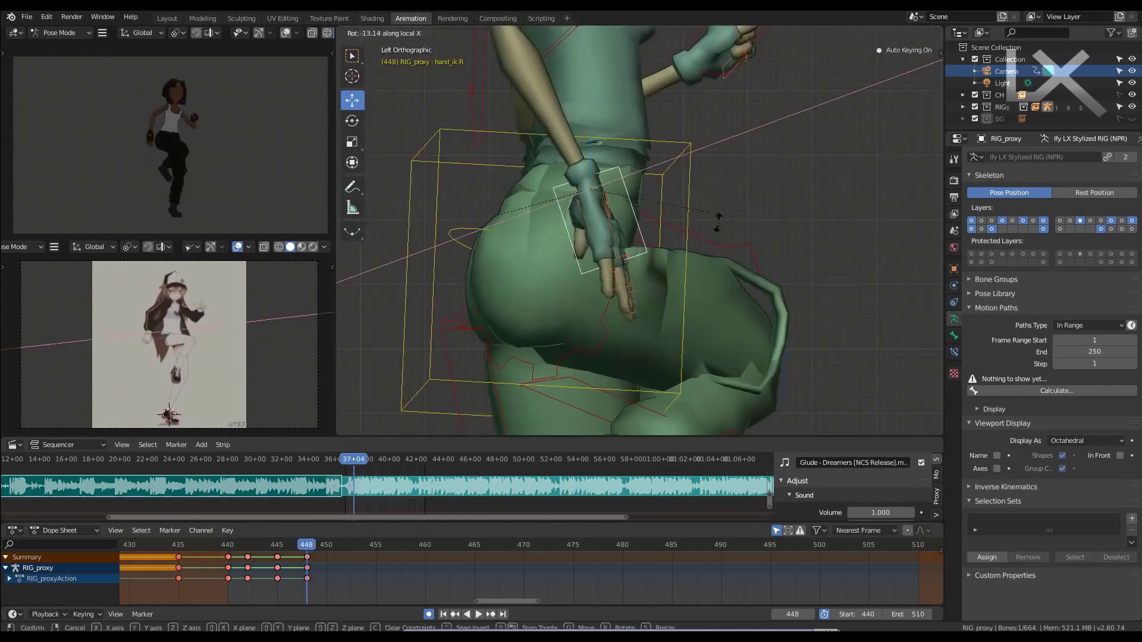
{"action": "scroll", "coordinate": [604, 178], "scroll_direction": "up", "scroll_amount": 3}
- Curl the right pinky on local X and rotate the right thumb
{"action": "left_click", "coordinate": [524, 315], "text": "shift"}
{"action": "key", "text": "r"}
{"action": "key", "text": "x"}
{"action": "key", "text": "x"}
{"action": "left_click", "coordinate": [580, 341]}
{"action": "key", "text": "KP_1"}
{"action": "left_click", "coordinate": [586, 220]}
{"action": "key", "text": "r"}
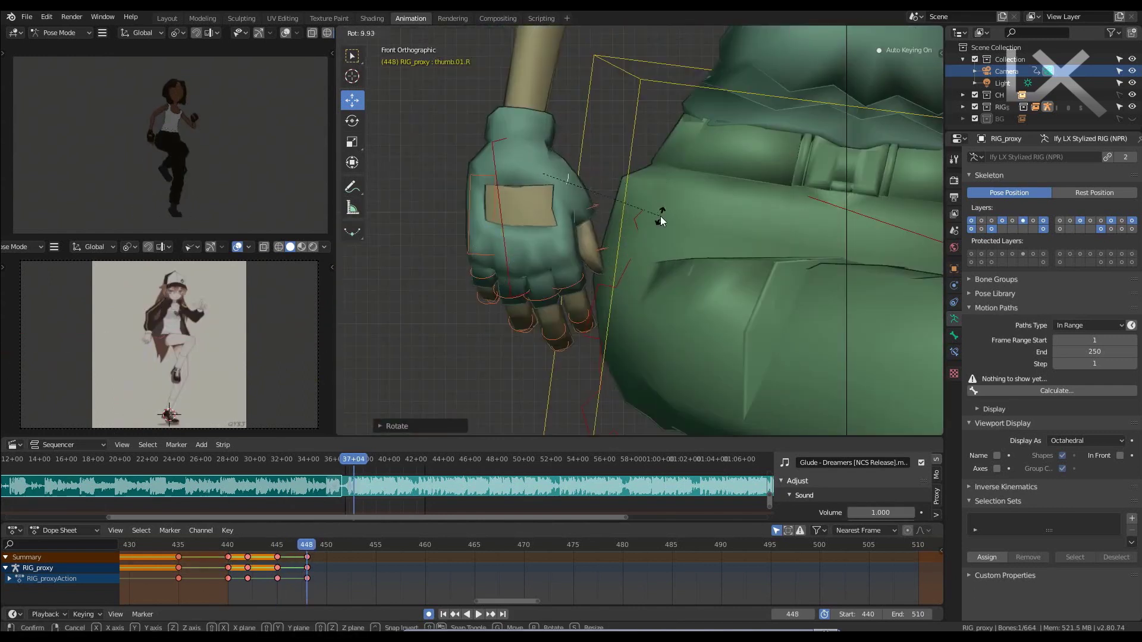
{"action": "left_click", "coordinate": [660, 215]}
- Move the left foot down and reposition the torso and thigh
{"action": "scroll", "coordinate": [660, 216], "scroll_direction": "down", "scroll_amount": 3}
{"action": "middle_click_drag", "start_coordinate": [541, 242], "coordinate": [632, 149], "text": "shift"}
{"action": "left_click", "coordinate": [586, 366]}
{"action": "key", "text": "g"}
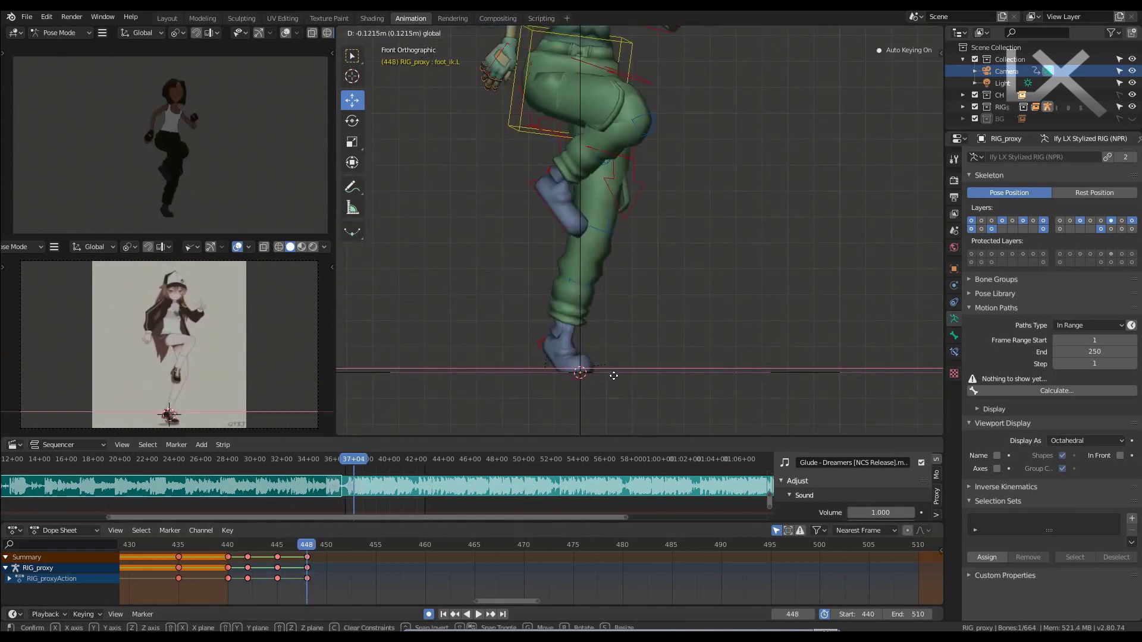
{"action": "middle_click_drag", "start_coordinate": [614, 257], "coordinate": [613, 376], "text": "shift"}
{"action": "left_click", "coordinate": [559, 157]}
{"action": "key", "text": "g"}
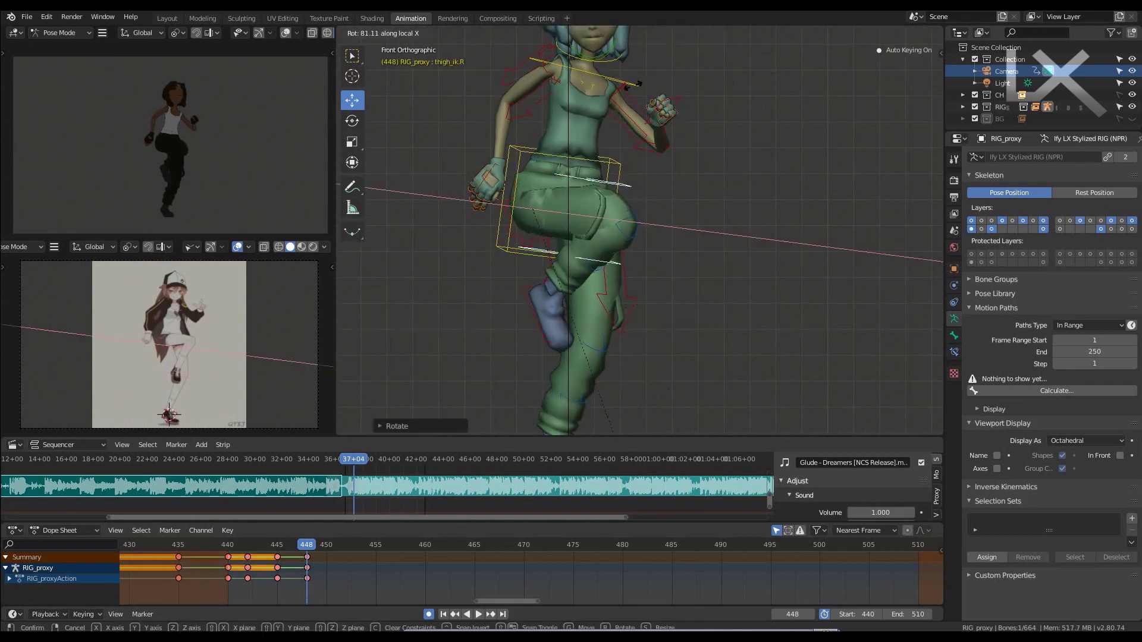
{"action": "left_click", "coordinate": [726, 140]}
{"action": "scroll", "coordinate": [634, 226], "scroll_direction": "down", "scroll_amount": 3}
{"action": "left_click", "coordinate": [495, 326]}
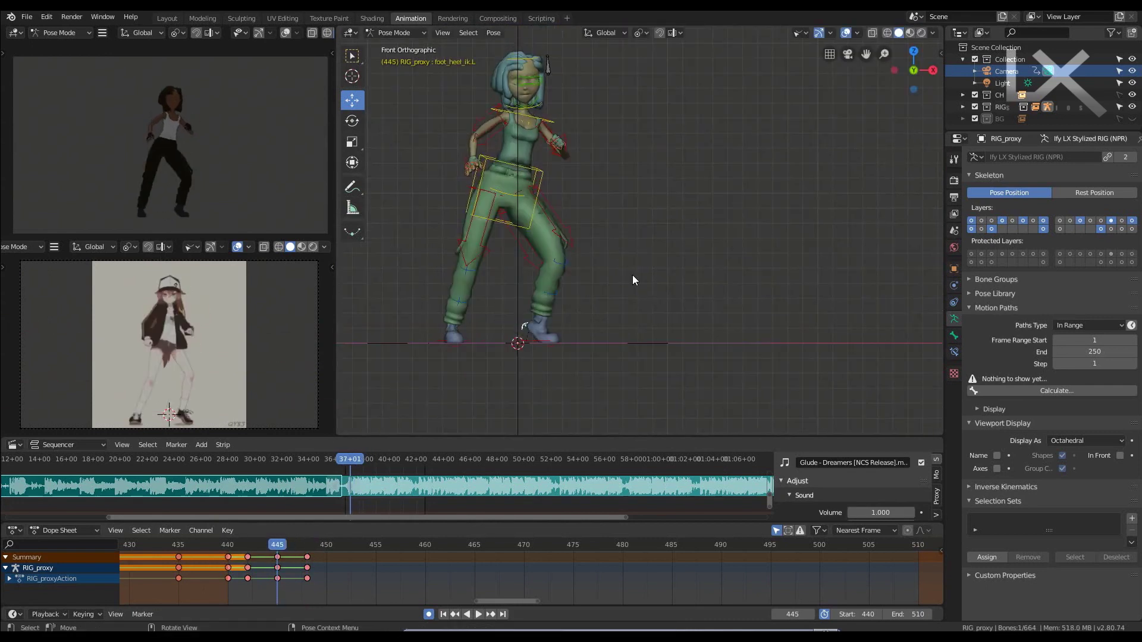
- Rotate the left shoulder bone around its local X axis
{"action": "scroll", "coordinate": [595, 142], "scroll_direction": "up", "scroll_amount": 3}
{"action": "left_click", "coordinate": [631, 262]}
{"action": "key", "text": "r"}
{"action": "key", "text": "x"}
{"action": "key", "text": "x"}
{"action": "left_click", "coordinate": [635, 378]}
- Key the current pose, then select both foot controls and reposition the right foot
{"action": "scroll", "coordinate": [655, 231], "scroll_direction": "down", "scroll_amount": 4}
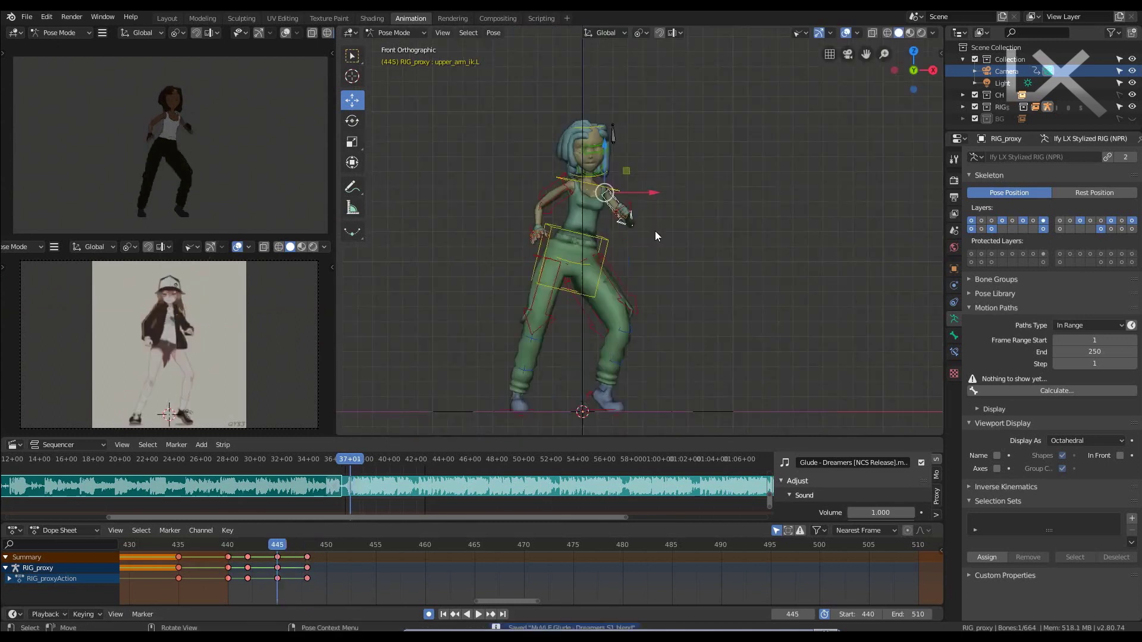
{"action": "key", "text": "Right"}
{"action": "key", "text": "Right"}
{"action": "key", "text": "i"}
{"action": "left_click", "coordinate": [583, 410]}
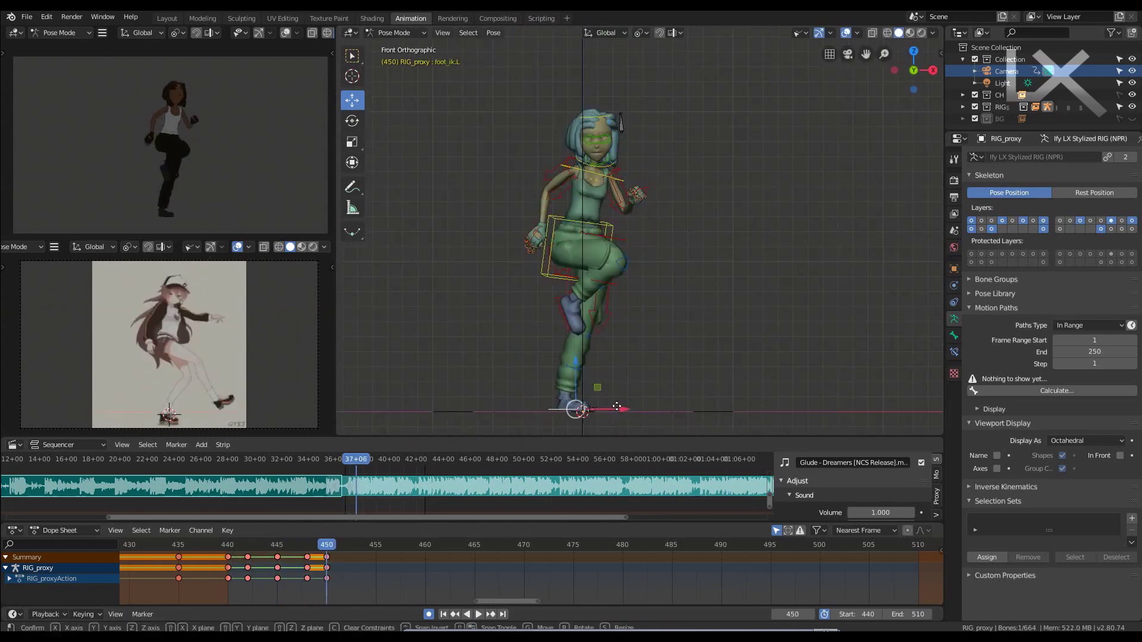
{"action": "left_click", "coordinate": [542, 409]}
{"action": "key", "text": "g"}
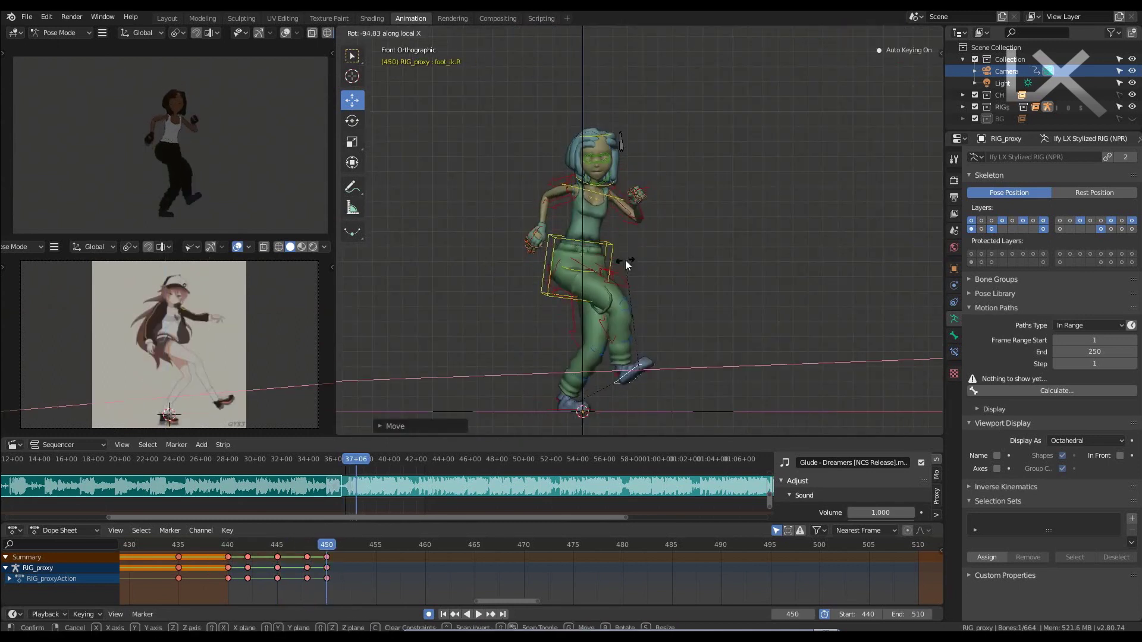
{"action": "left_click", "coordinate": [626, 264]}
- Twist the torso control around its local Z axis
{"action": "left_click", "coordinate": [595, 256]}
{"action": "key", "text": "r"}
{"action": "key", "text": "z"}
{"action": "key", "text": "z"}
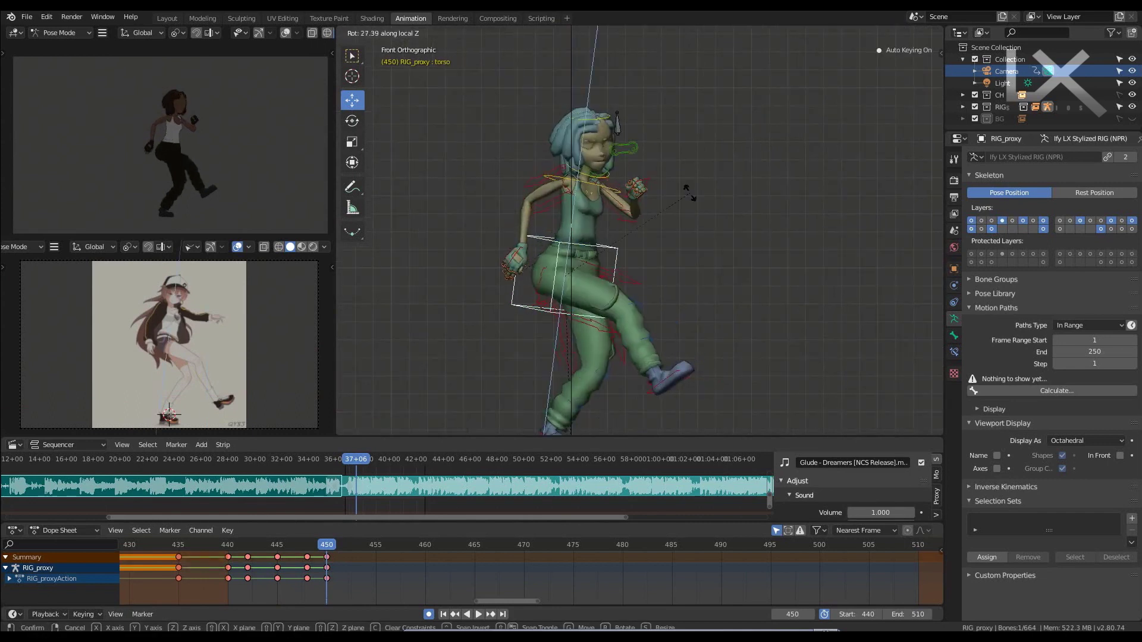
{"action": "left_click", "coordinate": [690, 193]}
{"action": "scroll", "coordinate": [548, 283], "scroll_direction": "up", "scroll_amount": 2}
- Try rotating the hips on their local Y axis, then cancel the rotation
{"action": "left_click", "coordinate": [519, 284]}
{"action": "key", "text": "r"}
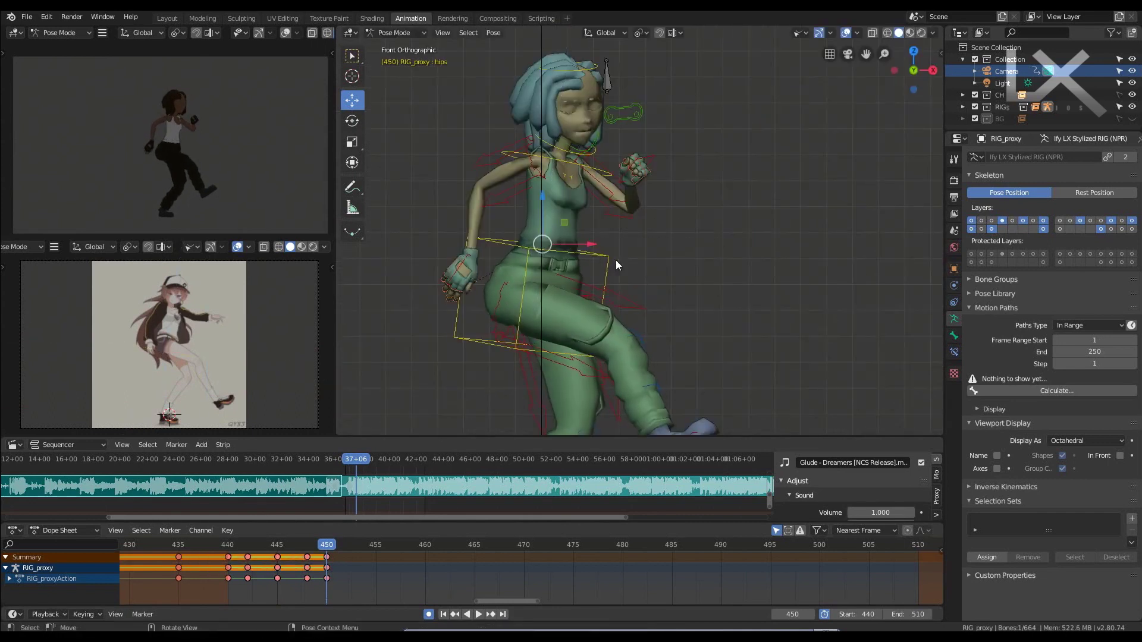
{"action": "key", "text": "r"}
{"action": "key", "text": "y"}
{"action": "key", "text": "y"}
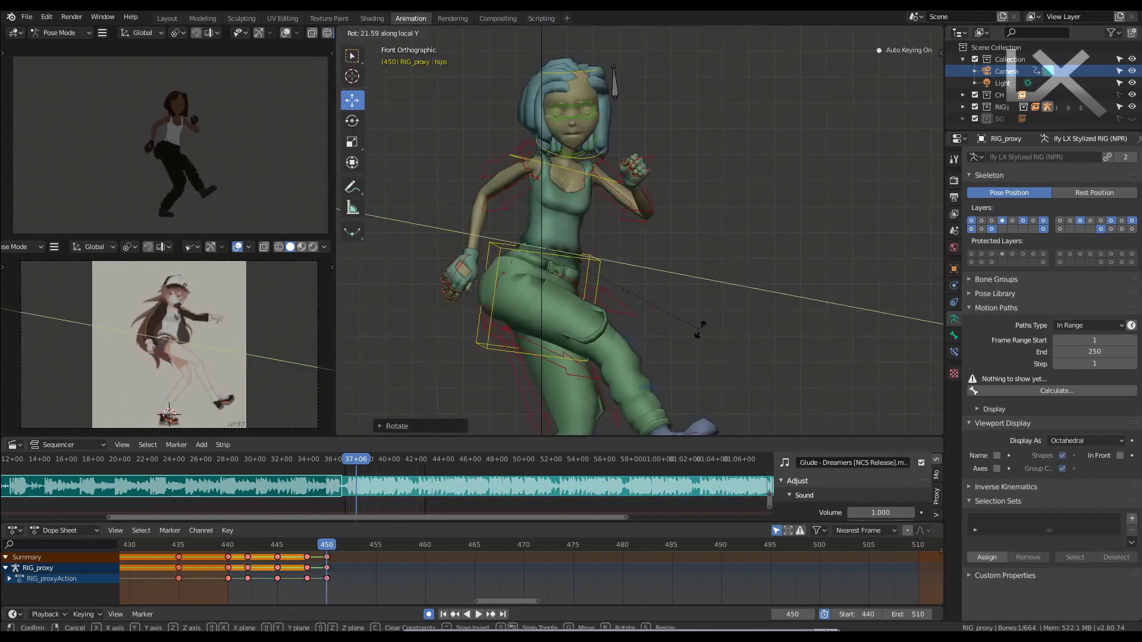
{"action": "right_click", "coordinate": [699, 328]}
{"action": "scroll", "coordinate": [663, 298], "scroll_direction": "down", "scroll_amount": 2}
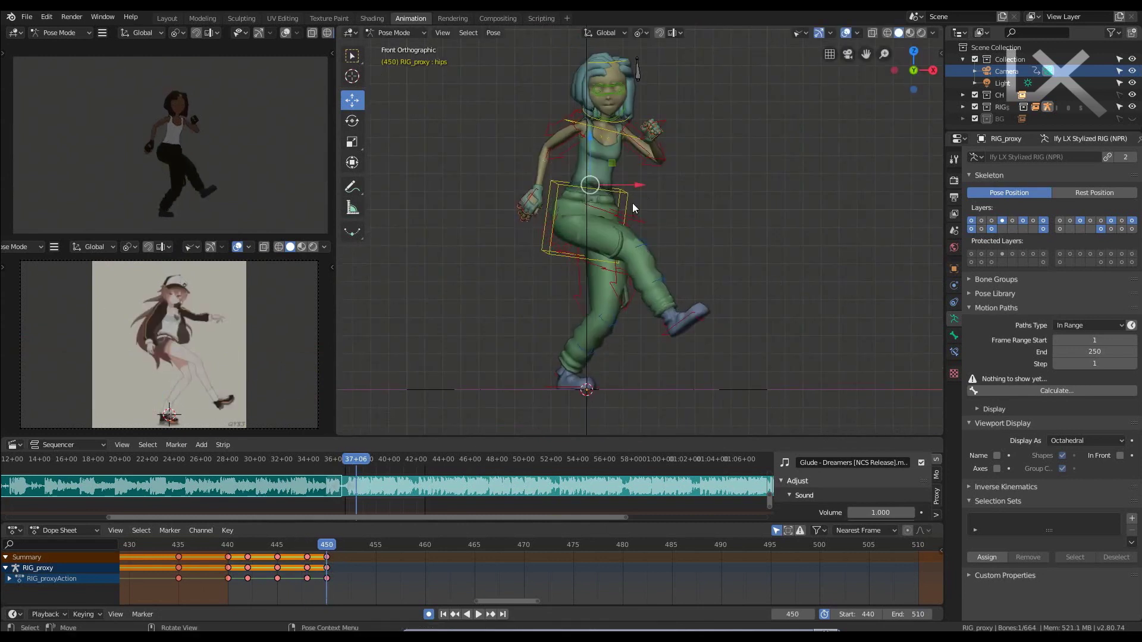
{"action": "scroll", "coordinate": [734, 199], "scroll_direction": "up", "scroll_amount": 2}
- Rotate the chest around Z, compare against frame 448, and return to frame 450
{"action": "left_click", "coordinate": [579, 120]}
{"action": "key", "text": "r"}
{"action": "key", "text": "z"}
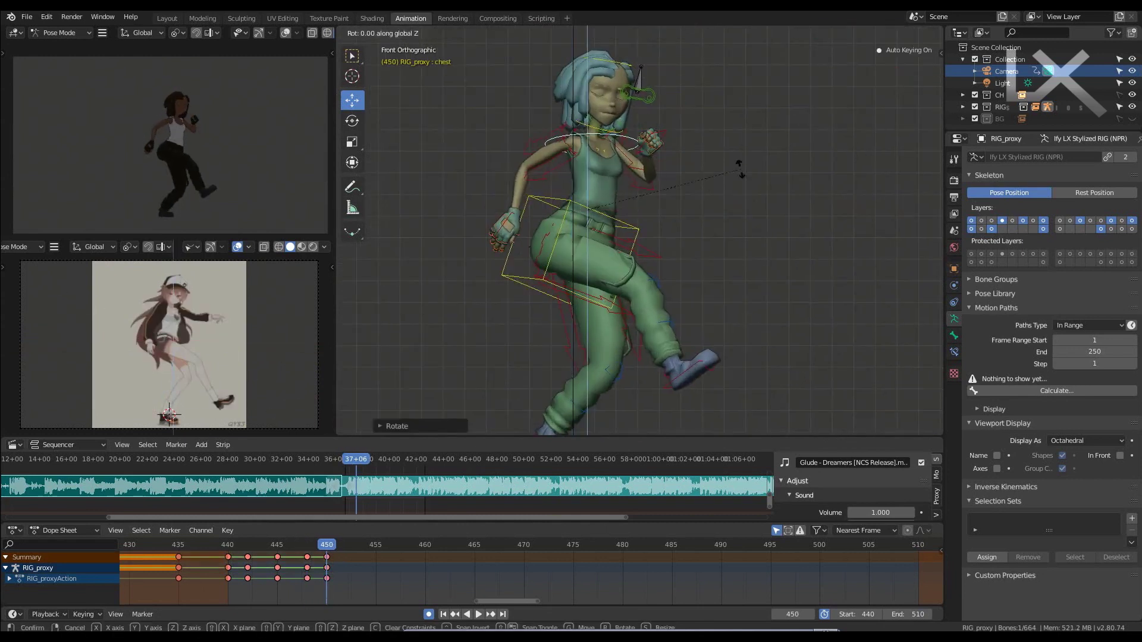
{"action": "left_click", "coordinate": [740, 170]}
{"action": "key", "text": "Left"}
{"action": "key", "text": "Left"}
{"action": "scroll", "coordinate": [695, 190], "scroll_direction": "up", "scroll_amount": 2}
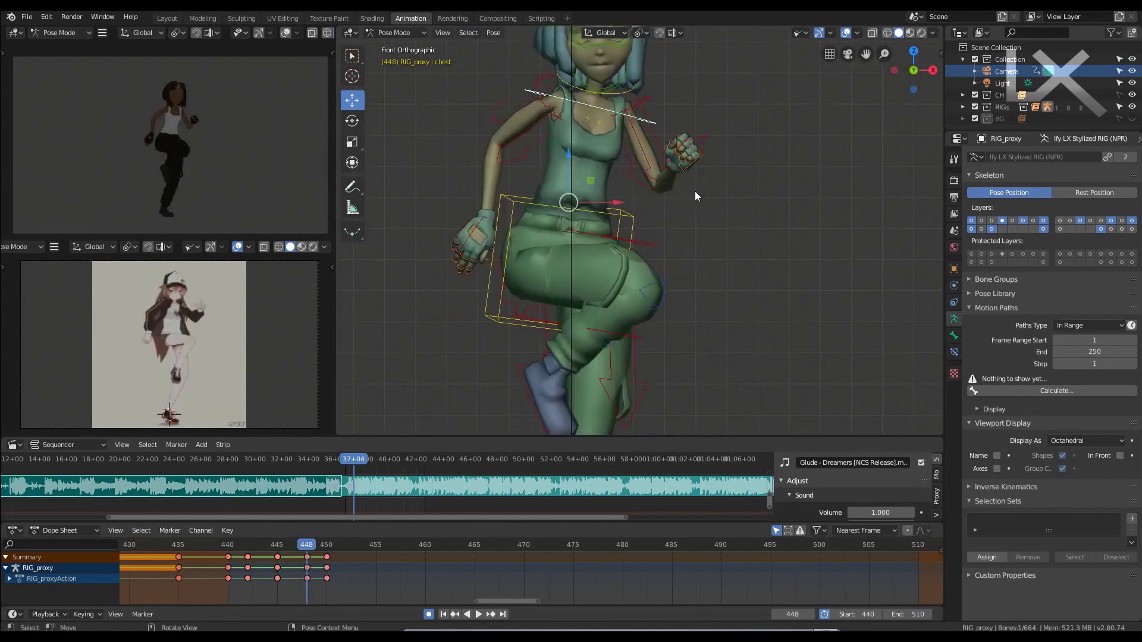
{"action": "key", "text": "Right"}
{"action": "key", "text": "Right"}
{"action": "middle_click_drag", "start_coordinate": [695, 191], "coordinate": [684, 297], "text": "shift"}
- Check the head and left thigh controls from the side and front views
{"action": "left_click", "coordinate": [662, 167]}
{"action": "mouse_move", "coordinate": [666, 53]}
{"action": "middle_mouse_down", "text": "shift"}
{"action": "mouse_move", "coordinate": [662, 166]}
{"action": "mouse_move", "coordinate": [654, 47]}
{"action": "middle_mouse_up", "text": "shift"}
{"action": "scroll", "coordinate": [727, 173], "scroll_direction": "down", "scroll_amount": 2}
{"action": "key", "text": "KP_3"}
{"action": "left_click", "coordinate": [683, 334]}
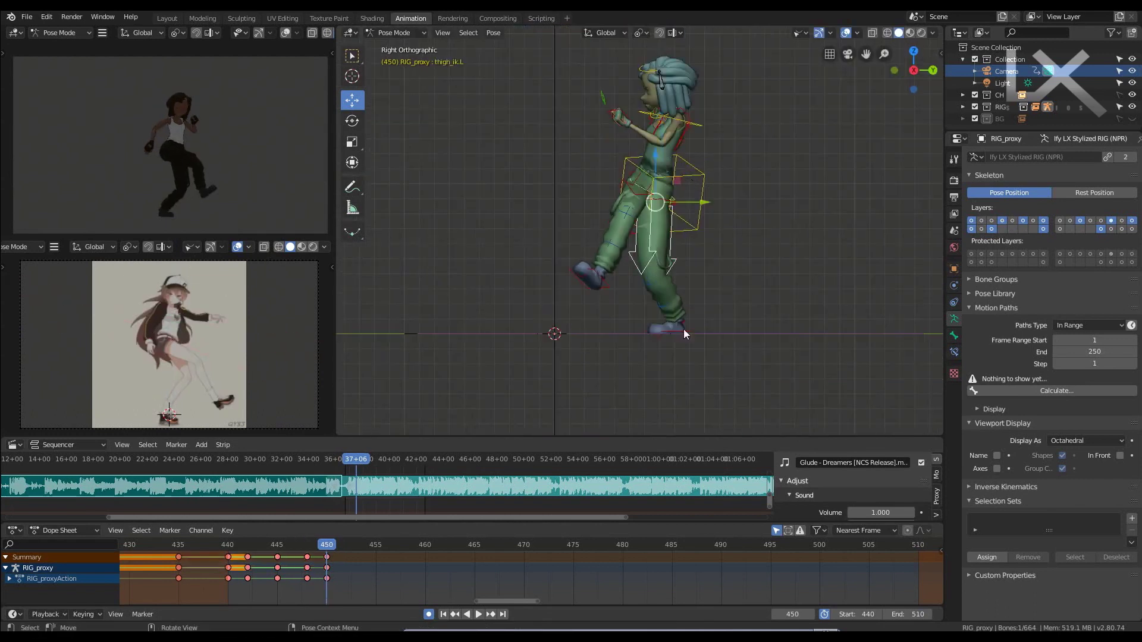
{"action": "key", "text": "KP_1"}
{"action": "key", "text": "Left"}
{"action": "key", "text": "Left"}
- Rotate the left hand control and orbit around it to inspect the result
{"action": "key", "text": "Right"}
{"action": "key", "text": "Right"}
{"action": "scroll", "coordinate": [583, 201], "scroll_direction": "up", "scroll_amount": 2}
{"action": "left_click", "coordinate": [635, 151]}
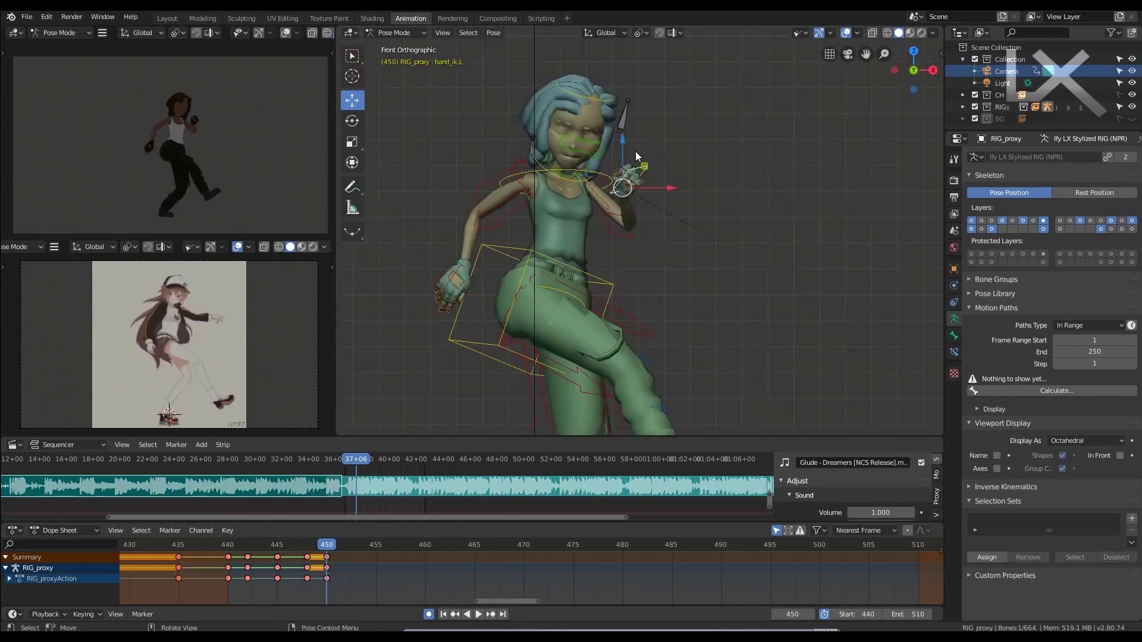
{"action": "key", "text": "r"}
{"action": "left_click", "coordinate": [654, 178]}
{"action": "middle_click_drag", "start_coordinate": [654, 178], "coordinate": [812, 221]}
{"action": "scroll", "coordinate": [755, 213], "scroll_direction": "up", "scroll_amount": 2}
{"action": "scroll", "coordinate": [755, 213], "scroll_direction": "up", "scroll_amount": 2}
- Rotate the left pinky finger around its local X axis
{"action": "key", "text": "KP_1"}
{"action": "left_click", "coordinate": [779, 286]}
{"action": "key", "text": "r"}
{"action": "key", "text": "x"}
{"action": "key", "text": "x"}
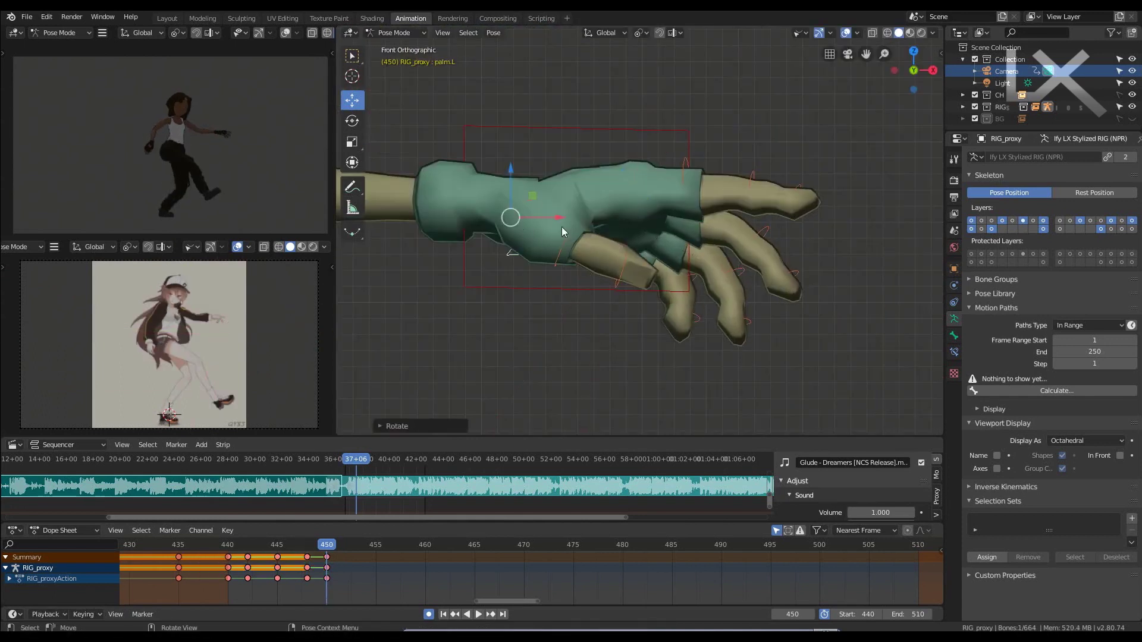
{"action": "scroll", "coordinate": [499, 198], "scroll_direction": "down", "scroll_amount": 5}
{"action": "scroll", "coordinate": [673, 234], "scroll_direction": "up", "scroll_amount": 3}
- Rotate the right hand control onto the raised knee, then select the right foot
{"action": "left_click", "coordinate": [559, 255]}
{"action": "key", "text": "r"}
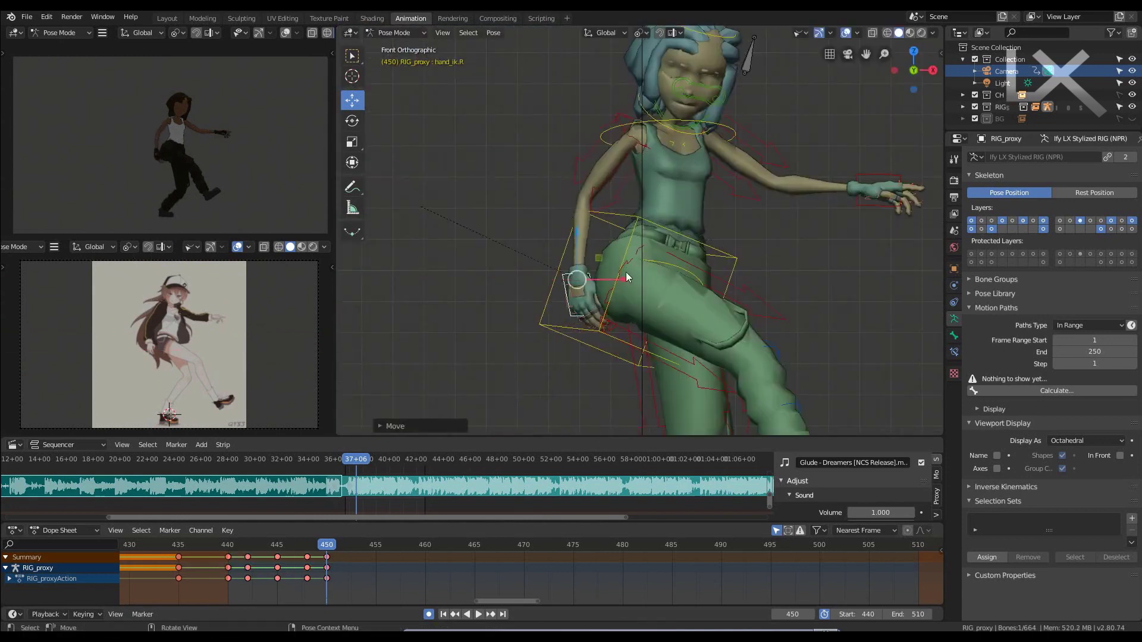
{"action": "scroll", "coordinate": [626, 276], "scroll_direction": "up", "scroll_amount": 4}
{"action": "scroll", "coordinate": [612, 265], "scroll_direction": "down", "scroll_amount": 2}
{"action": "scroll", "coordinate": [616, 330], "scroll_direction": "down", "scroll_amount": 3}
{"action": "scroll", "coordinate": [705, 287], "scroll_direction": "up", "scroll_amount": 1}
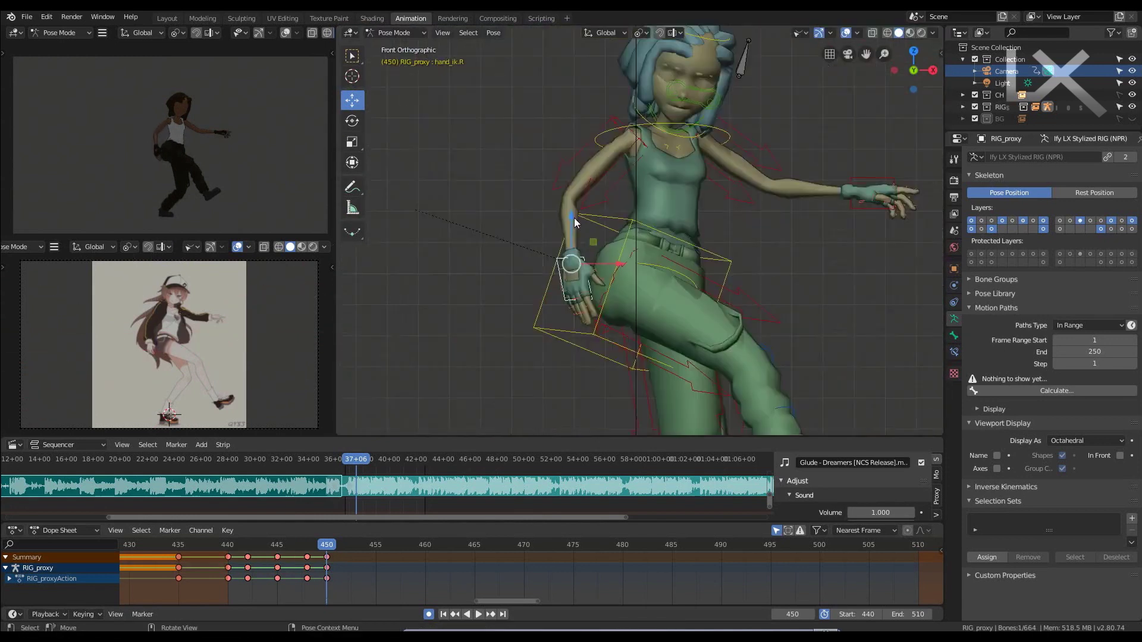
{"action": "scroll", "coordinate": [594, 250], "scroll_direction": "down", "scroll_amount": 3}
{"action": "scroll", "coordinate": [651, 276], "scroll_direction": "up", "scroll_amount": 2}
{"action": "scroll", "coordinate": [688, 347], "scroll_direction": "down", "scroll_amount": 1}
{"action": "left_click", "coordinate": [681, 336]}
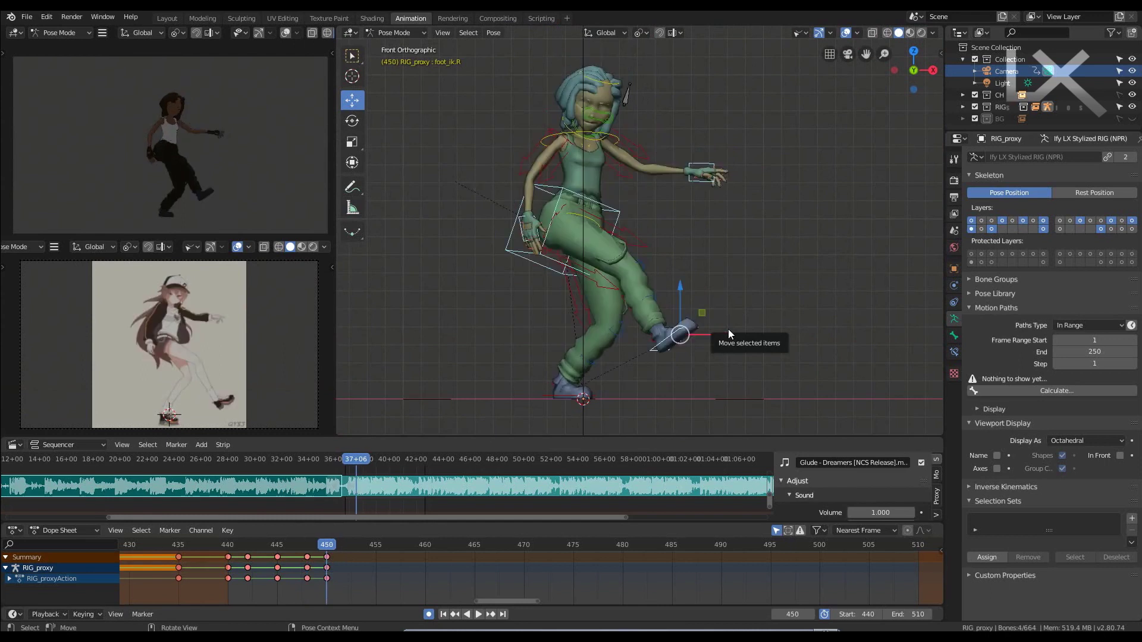
- Key every bone of the rig at frame 452 and rotate the hips
{"action": "key", "text": "a"}
{"action": "left_click_drag", "start_coordinate": [351, 545], "coordinate": [340, 544]}
{"action": "key", "text": "i"}
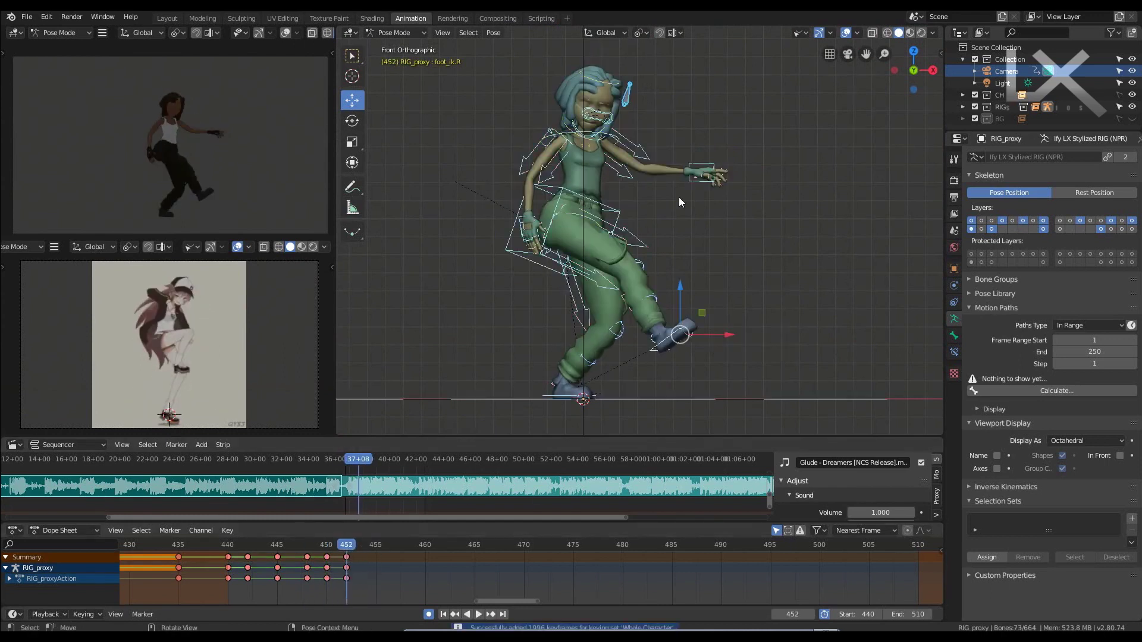
{"action": "scroll", "coordinate": [691, 283], "scroll_direction": "up", "scroll_amount": 2}
{"action": "key", "text": "r"}
{"action": "left_click", "coordinate": [562, 229]}
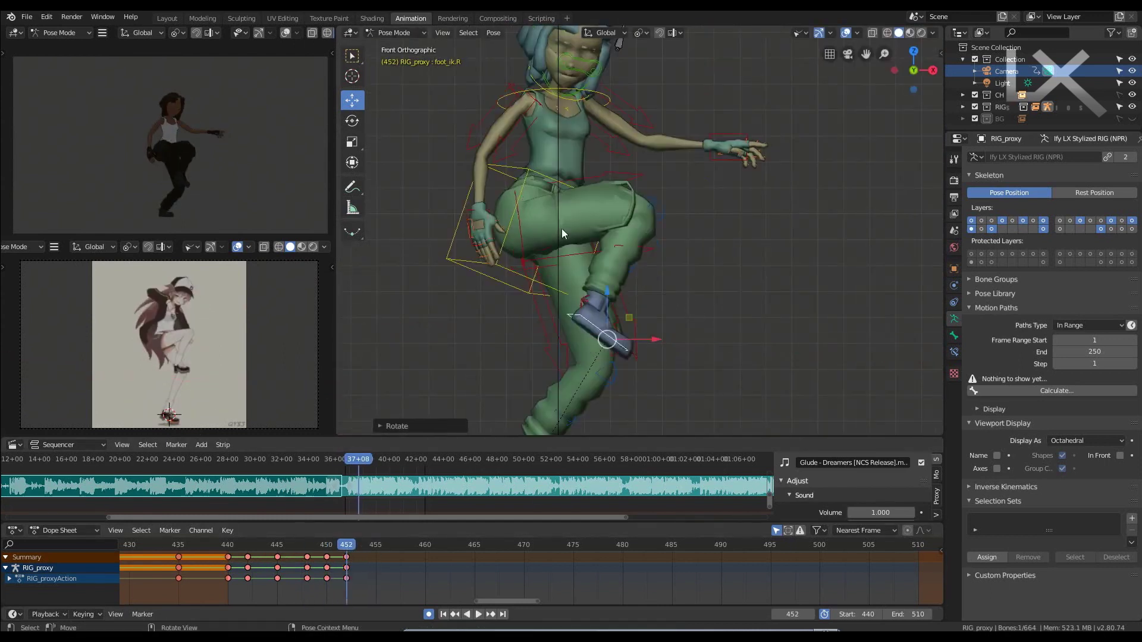
- Check the left heel and foot in side view, copying the earlier foot pose to frame 452
{"action": "middle_click_drag", "start_coordinate": [648, 422], "coordinate": [631, 350], "text": "shift"}
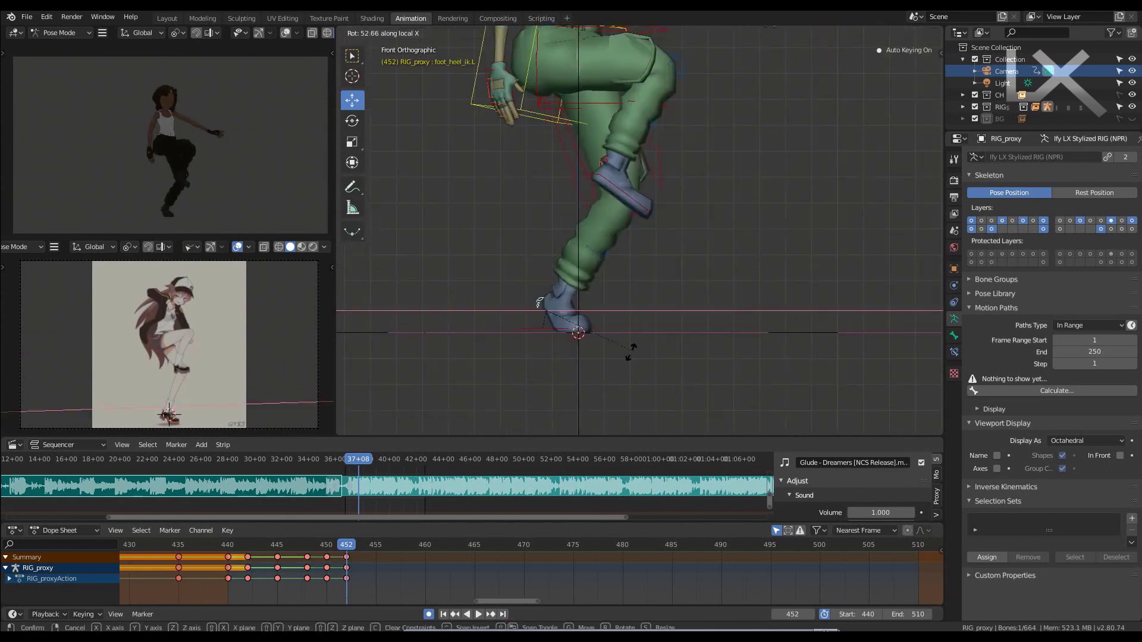
{"action": "left_click", "coordinate": [540, 303]}
{"action": "key", "text": "KP_3"}
{"action": "middle_click_drag", "start_coordinate": [711, 278], "coordinate": [660, 237], "text": "shift"}
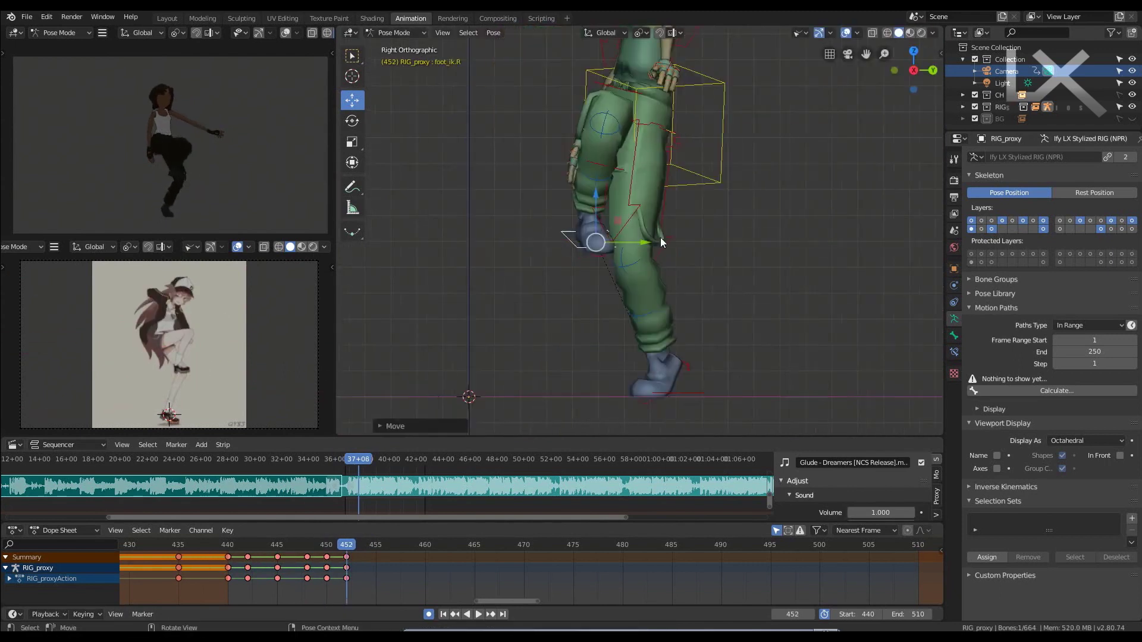
{"action": "key", "text": "KP_1"}
{"action": "key", "text": "Down"}
{"action": "left_click", "coordinate": [637, 353]}
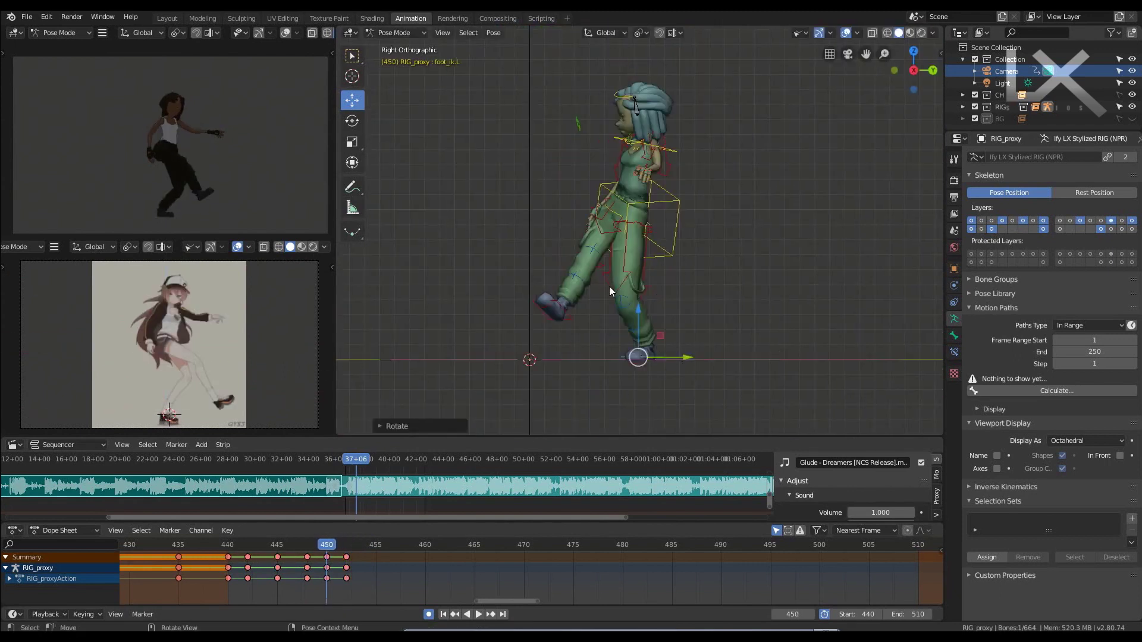
{"action": "key", "text": "Down"}
{"action": "key", "text": "ctrl+c"}
{"action": "key", "text": "Up"}
{"action": "key", "text": "Up"}
- Rotate the chest and head controls to match the crouch
{"action": "scroll", "coordinate": [647, 176], "scroll_direction": "up", "scroll_amount": 3}
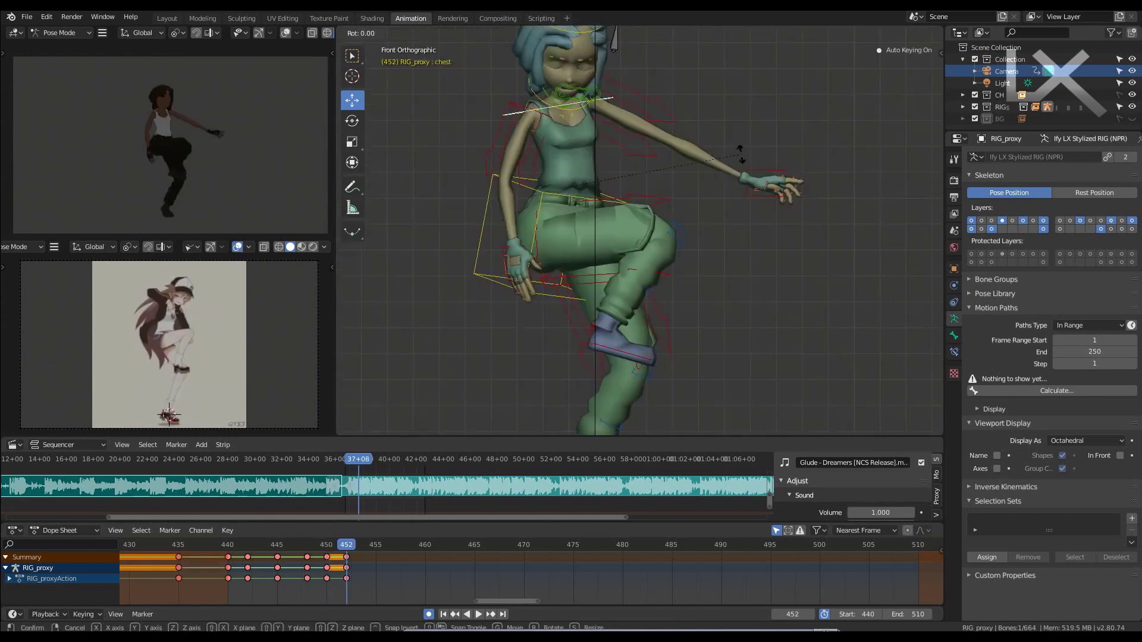
{"action": "left_click", "coordinate": [637, 119]}
{"action": "key", "text": "r"}
{"action": "left_click", "coordinate": [683, 231]}
{"action": "scroll", "coordinate": [682, 231], "scroll_direction": "up", "scroll_amount": 2}
{"action": "left_click", "coordinate": [580, 168]}
{"action": "key", "text": "r"}
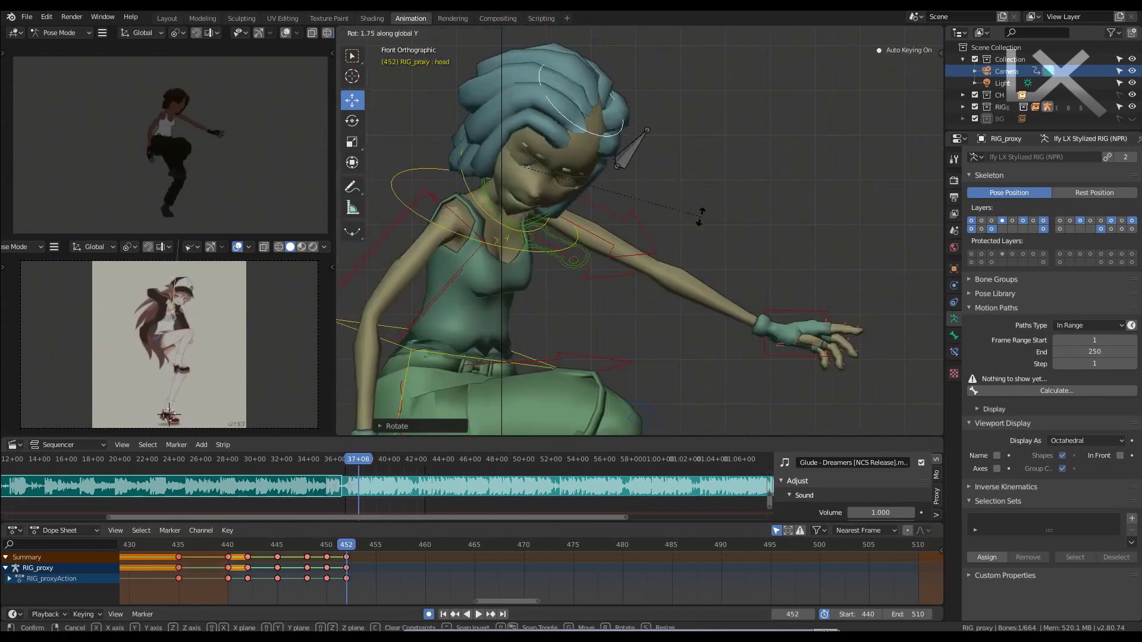
{"action": "left_click", "coordinate": [519, 305]}
{"action": "scroll", "coordinate": [519, 305], "scroll_direction": "down", "scroll_amount": 2}
- Raise the right hand vertically along Z to sit beside the head
{"action": "key", "text": "KP_3"}
{"action": "scroll", "coordinate": [592, 167], "scroll_direction": "up", "scroll_amount": 3}
{"action": "key", "text": "r"}
{"action": "key", "text": "y"}
{"action": "key", "text": "y"}
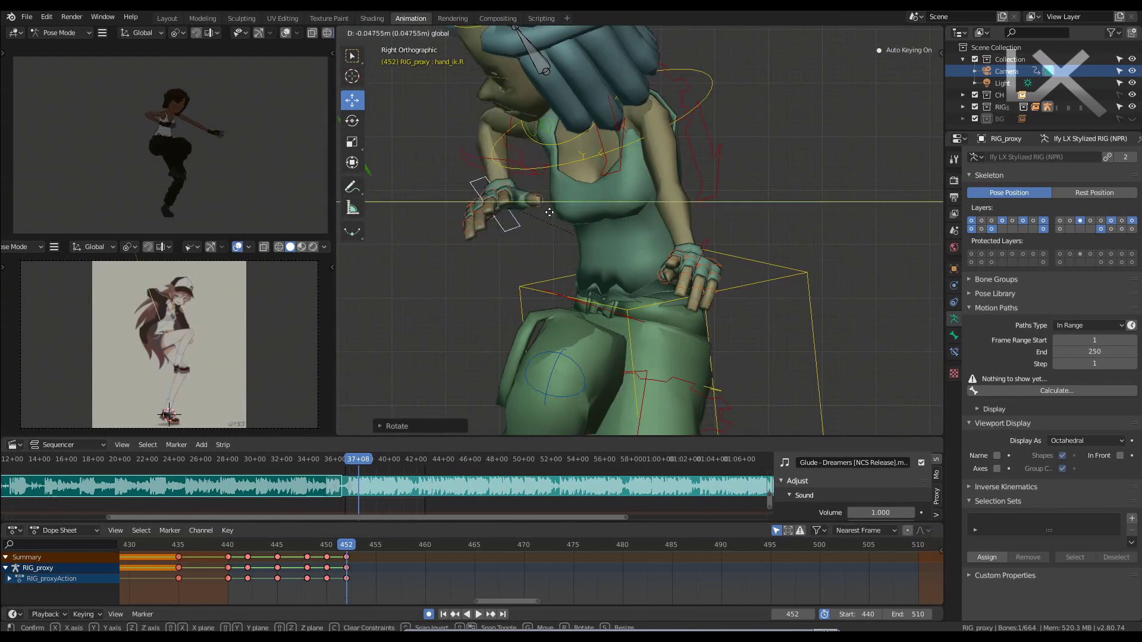
{"action": "key", "text": "KP_1"}
{"action": "scroll", "coordinate": [723, 227], "scroll_direction": "up", "scroll_amount": 2}
{"action": "scroll", "coordinate": [509, 140], "scroll_direction": "up", "scroll_amount": 2}
{"action": "key", "text": "z"}
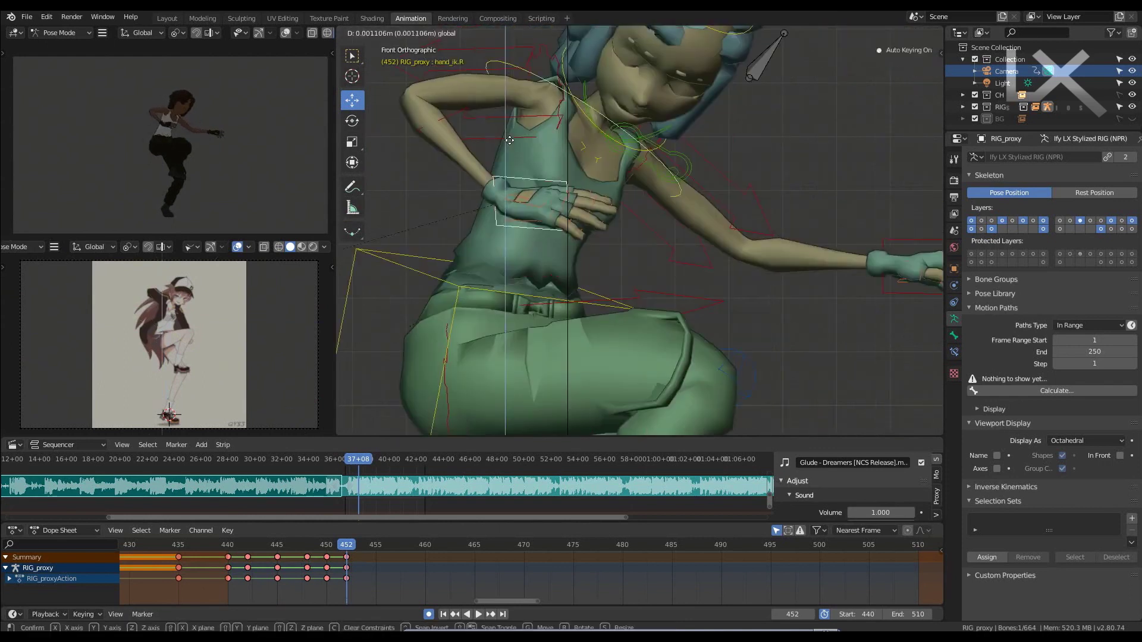
{"action": "left_click", "coordinate": [508, 140]}
- Compare the pose against earlier keyframes (440, 450) and return to frame 452
{"action": "key", "text": "shift+Left"}
{"action": "middle_click_drag", "start_coordinate": [490, 204], "coordinate": [575, 230]}
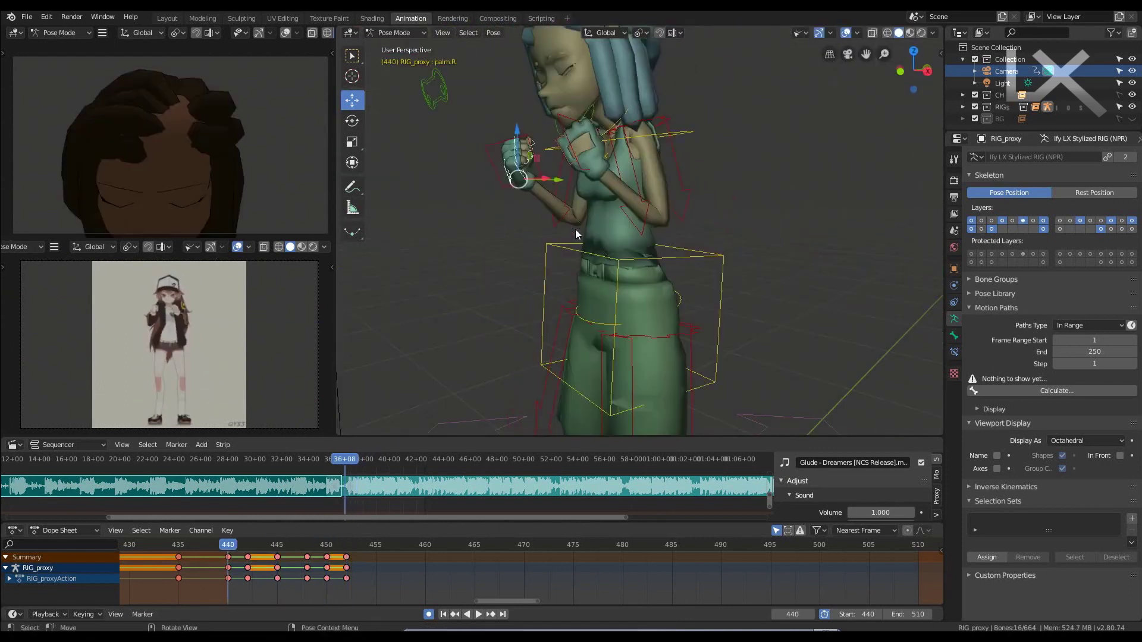
{"action": "key", "text": "ctrl+z"}
{"action": "scroll", "coordinate": [594, 183], "scroll_direction": "up", "scroll_amount": 2}
{"action": "key", "text": "KP_1"}
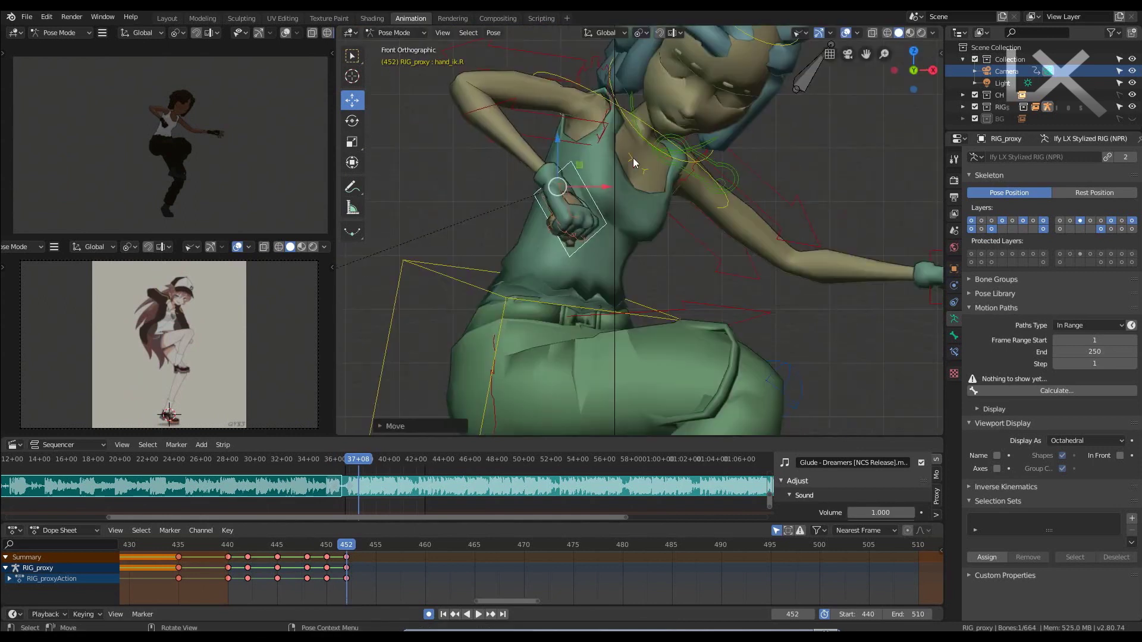
{"action": "middle_click_drag", "start_coordinate": [632, 158], "coordinate": [654, 178]}
{"action": "key", "text": "KP_1"}
{"action": "key", "text": "Left"}
{"action": "key", "text": "Left"}
{"action": "scroll", "coordinate": [678, 201], "scroll_direction": "down", "scroll_amount": 2}
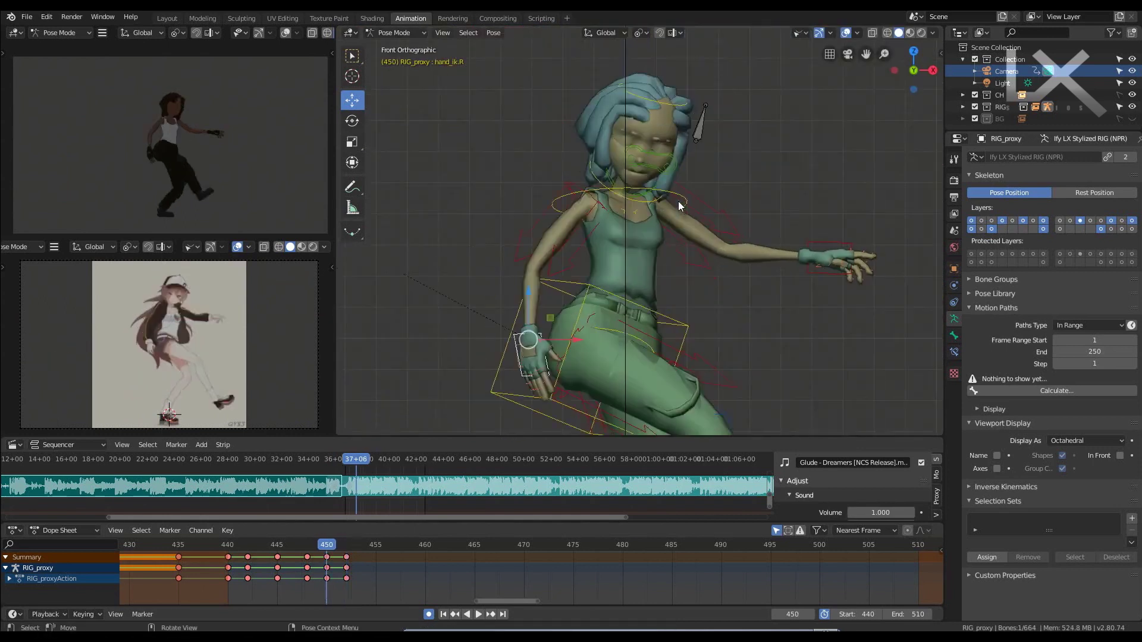
{"action": "key", "text": "Right"}
{"action": "key", "text": "Right"}
{"action": "scroll", "coordinate": [677, 201], "scroll_direction": "up", "scroll_amount": 5}
- Rotate the left hand around its local X axis up beside the head
{"action": "left_click", "coordinate": [720, 274]}
{"action": "key", "text": "r"}
{"action": "key", "text": "x"}
{"action": "key", "text": "x"}
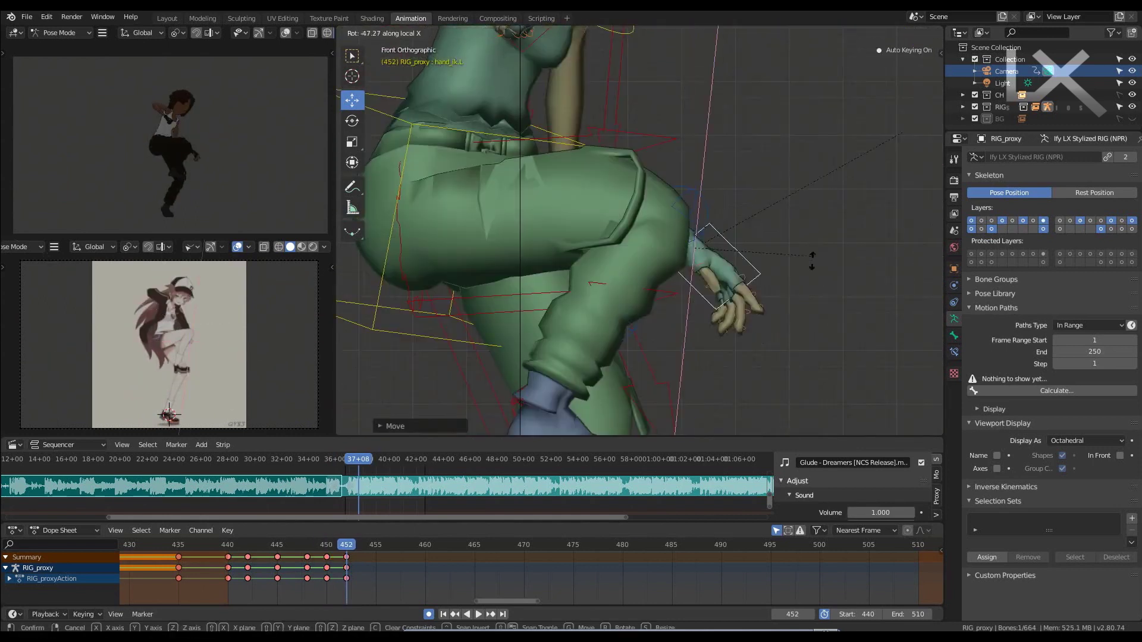
{"action": "left_click", "coordinate": [812, 260]}
{"action": "scroll", "coordinate": [684, 145], "scroll_direction": "down", "scroll_amount": 2}
{"action": "scroll", "coordinate": [612, 138], "scroll_direction": "down", "scroll_amount": 2}
{"action": "scroll", "coordinate": [611, 138], "scroll_direction": "up", "scroll_amount": 3}
- Select the head, key the pose at frame 456, and return to frame 452
{"action": "left_click", "coordinate": [654, 83]}
{"action": "scroll", "coordinate": [747, 111], "scroll_direction": "down", "scroll_amount": 3}
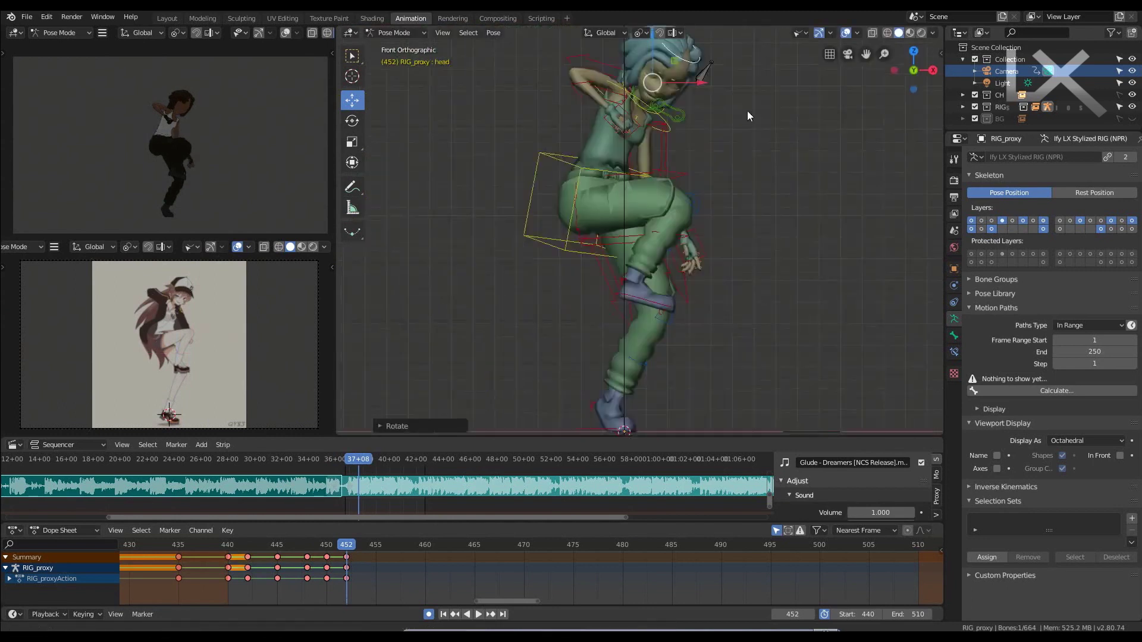
{"action": "scroll", "coordinate": [733, 165], "scroll_direction": "down", "scroll_amount": 1}
{"action": "scroll", "coordinate": [733, 164], "scroll_direction": "down", "scroll_amount": 1}
{"action": "key", "text": "Right"}
{"action": "key", "text": "Right"}
{"action": "key", "text": "Right"}
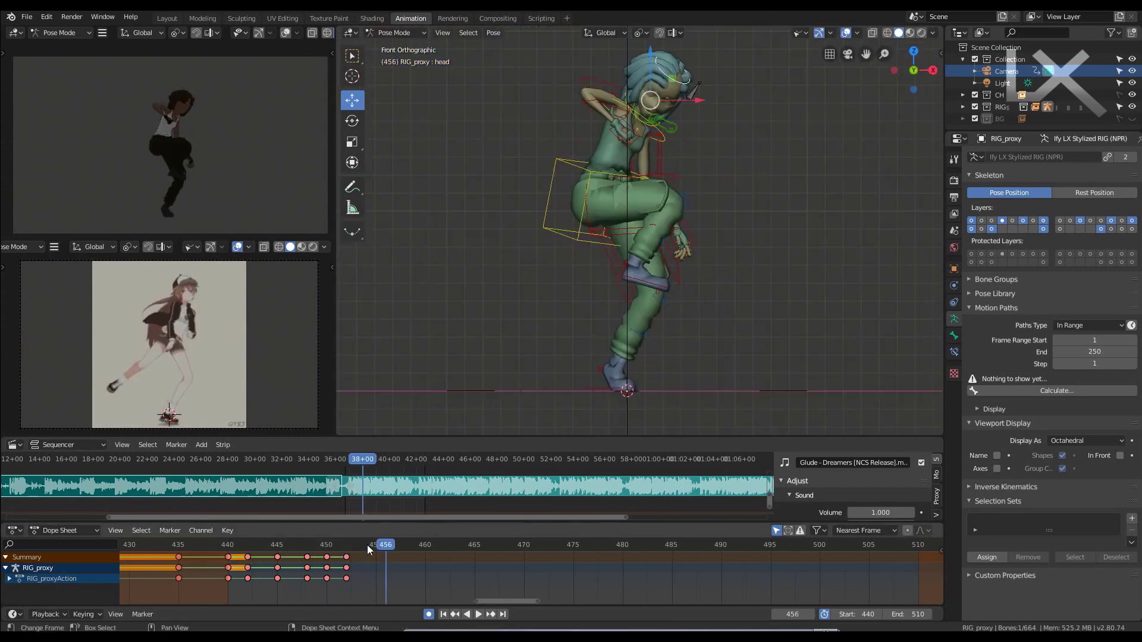
{"action": "scroll", "coordinate": [633, 291], "scroll_direction": "up", "scroll_amount": 2}
{"action": "key", "text": "Left"}
{"action": "key", "text": "Left"}
{"action": "key", "text": "Left"}
- Rotate the hips and left thigh from the side view to raise the knee
{"action": "key", "text": "r"}
{"action": "left_click", "coordinate": [746, 188]}
{"action": "key", "text": "KP_3"}
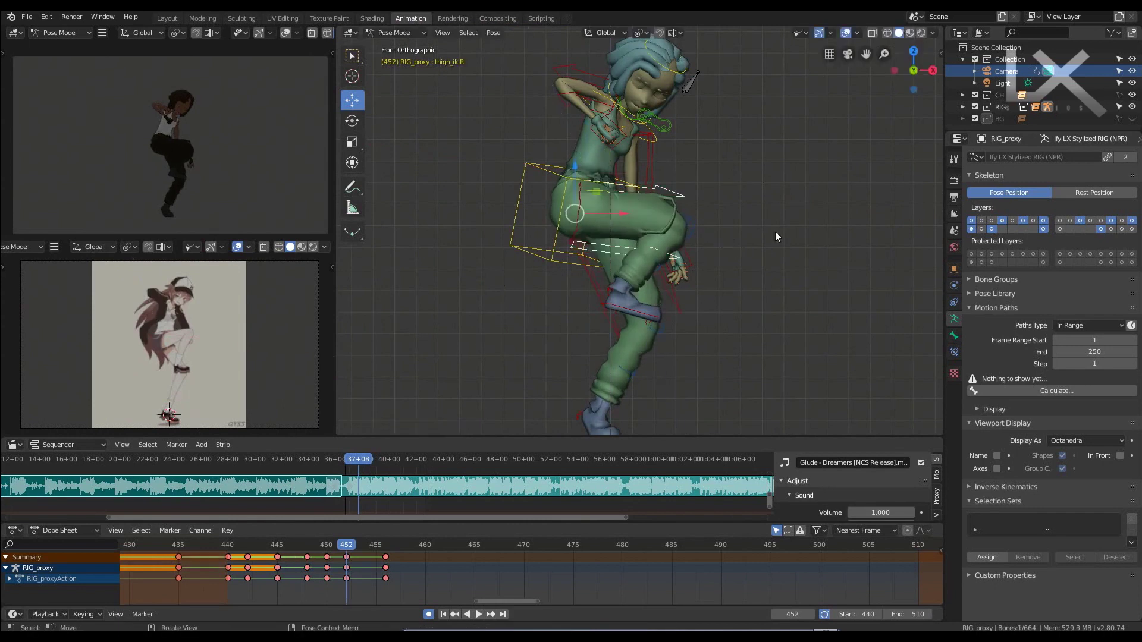
{"action": "left_click", "coordinate": [628, 209]}
{"action": "left_click", "coordinate": [702, 123]}
{"action": "key", "text": "KP_1"}
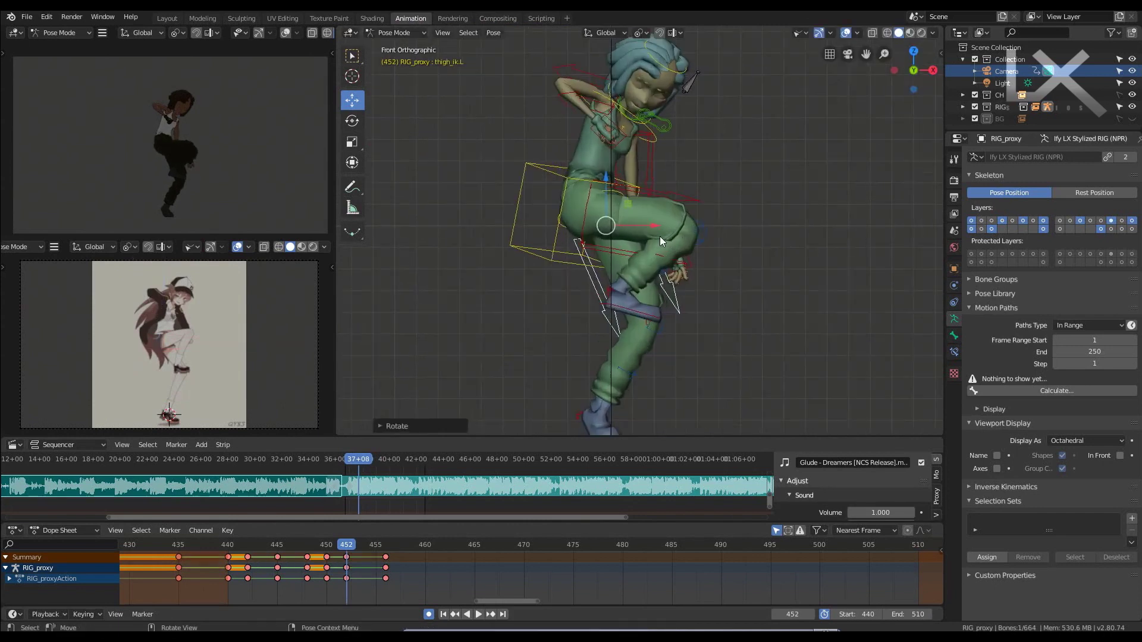
- Try rotating the right upper arm on local Z, then cancel it
{"action": "left_click", "coordinate": [597, 132]}
{"action": "scroll", "coordinate": [597, 132], "scroll_direction": "up", "scroll_amount": 2}
{"action": "key", "text": "r"}
{"action": "key", "text": "z"}
{"action": "key", "text": "z"}
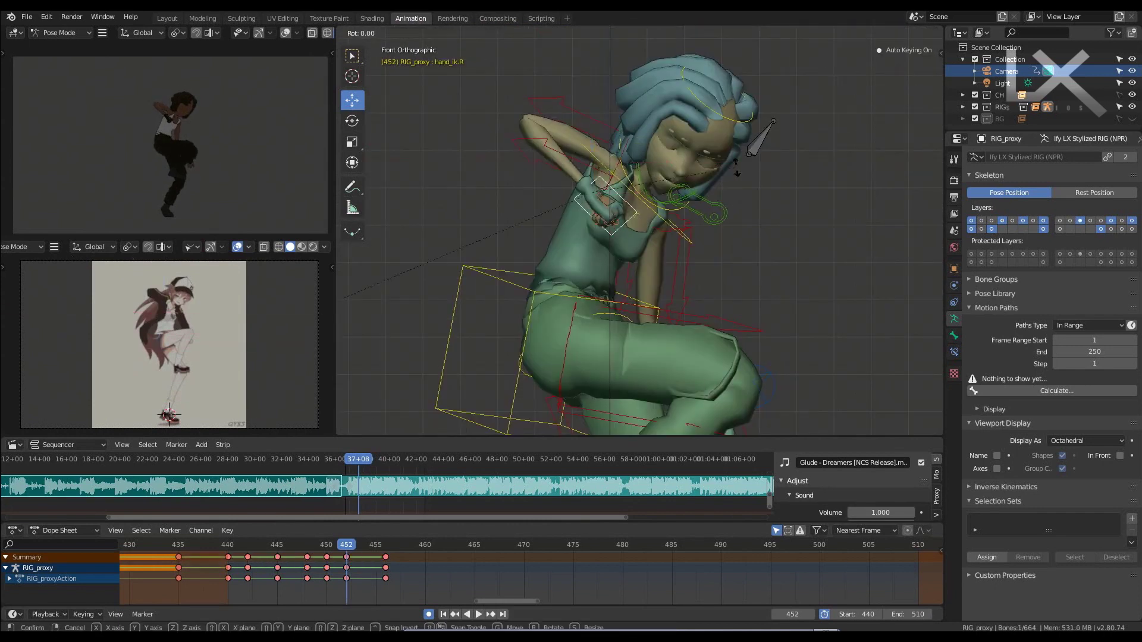
{"action": "key", "text": "Escape"}
- Select the hips bone and step through the keyframes from 450 to 456
{"action": "key", "text": "Left"}
{"action": "key", "text": "Left"}
{"action": "scroll", "coordinate": [631, 287], "scroll_direction": "down", "scroll_amount": 3}
{"action": "left_click", "coordinate": [596, 289]}
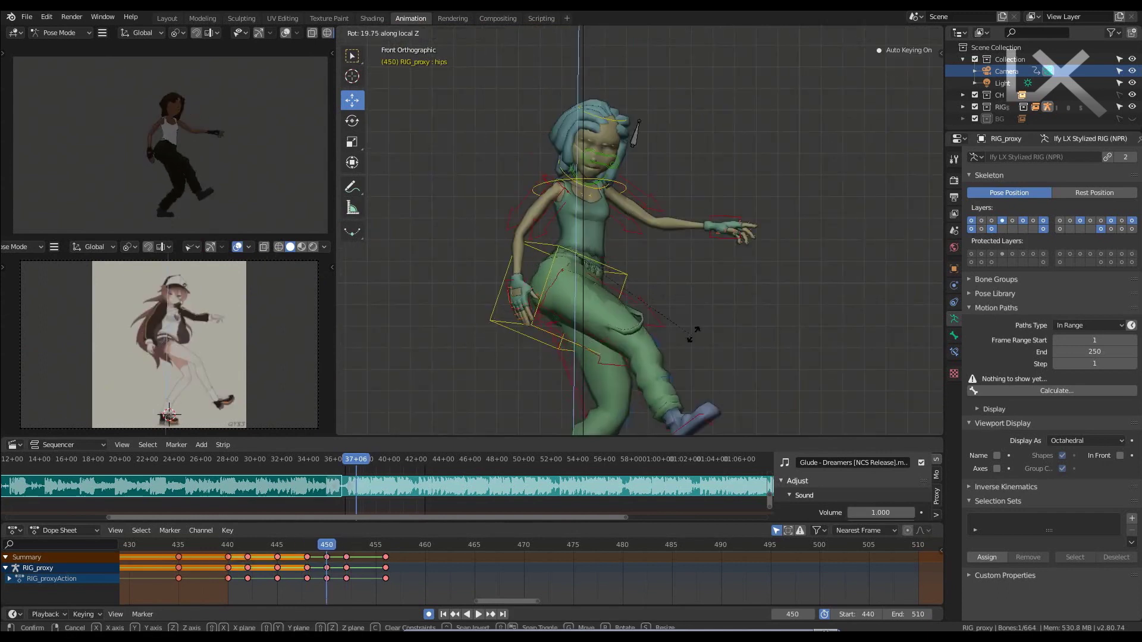
{"action": "key", "text": "Up"}
{"action": "key", "text": "Up"}
{"action": "key", "text": "Down"}
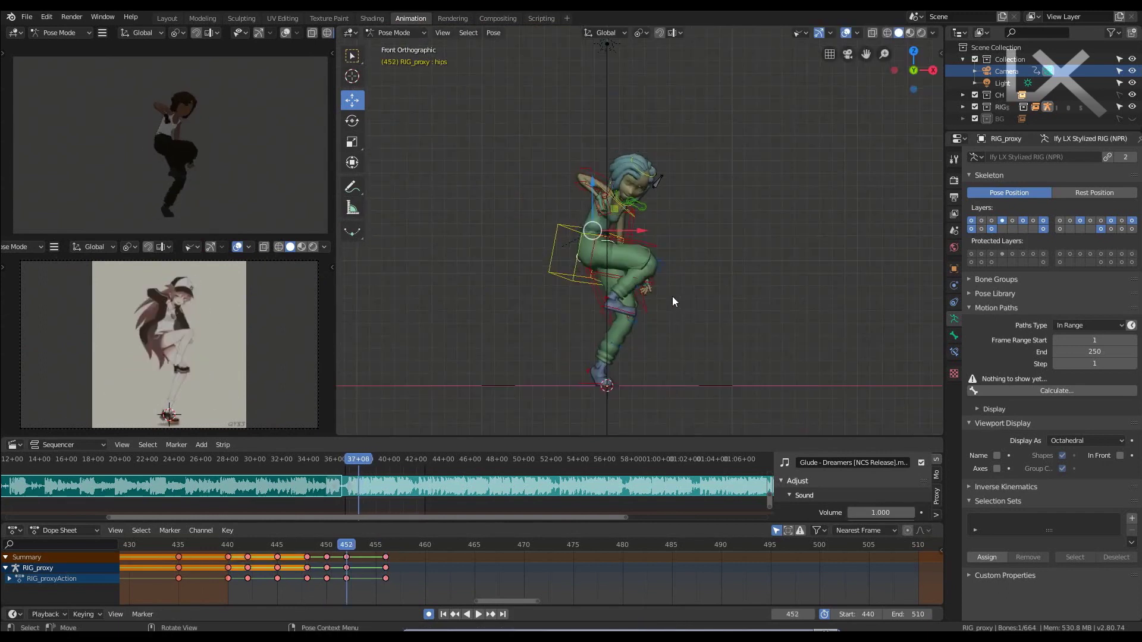
{"action": "key", "text": "Up"}
- Try swinging the right foot out, cancel it, and frame the chest in front view
{"action": "left_click_drag", "start_coordinate": [656, 278], "coordinate": [567, 348]}
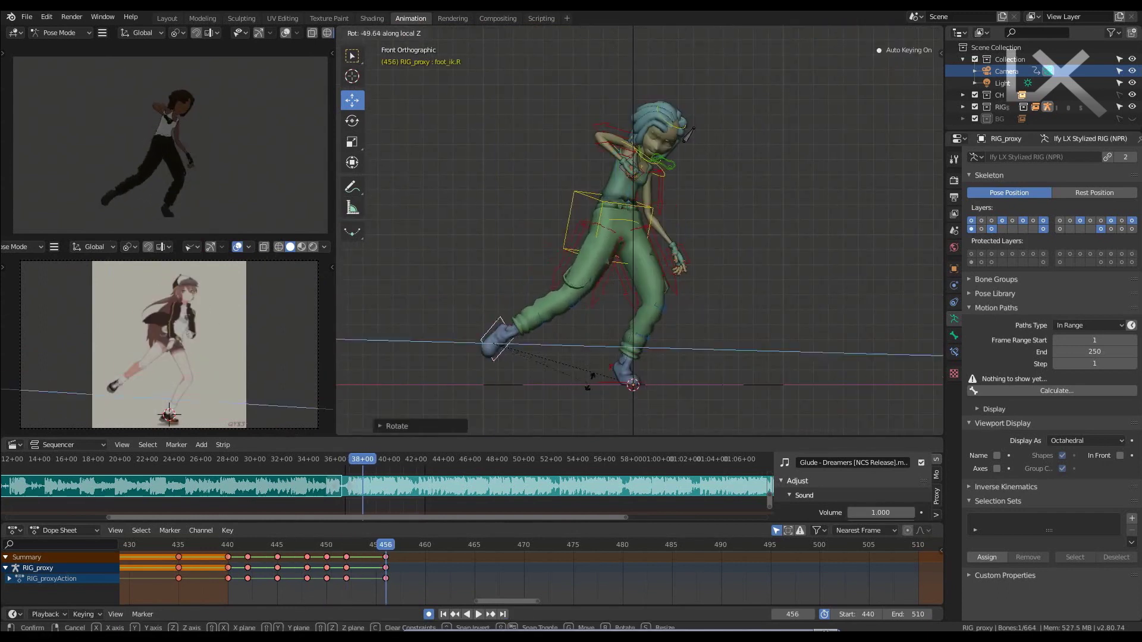
{"action": "key", "text": "Escape"}
{"action": "left_click", "coordinate": [709, 235]}
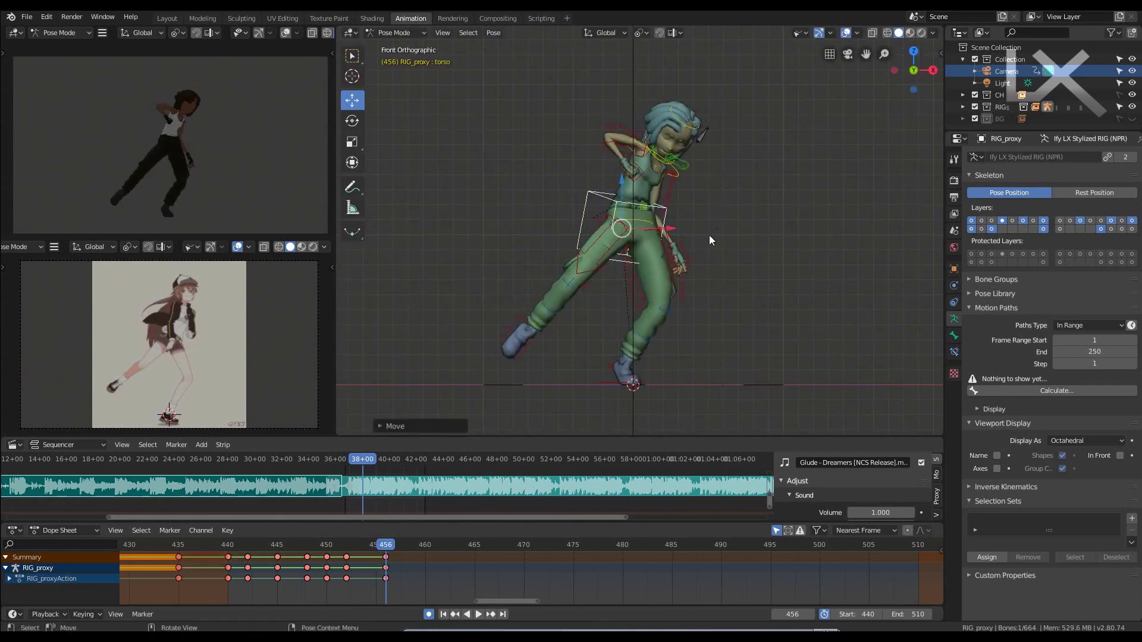
{"action": "mouse_move", "coordinate": [709, 234]}
{"action": "middle_mouse_down"}
{"action": "mouse_move", "coordinate": [708, 216]}
{"action": "mouse_move", "coordinate": [639, 224]}
{"action": "middle_mouse_up"}
{"action": "scroll", "coordinate": [665, 130], "scroll_direction": "up", "scroll_amount": 5}
{"action": "key", "text": "KP_1"}
- Move the left hand control along Y in the right side view
{"action": "left_click", "coordinate": [668, 313]}
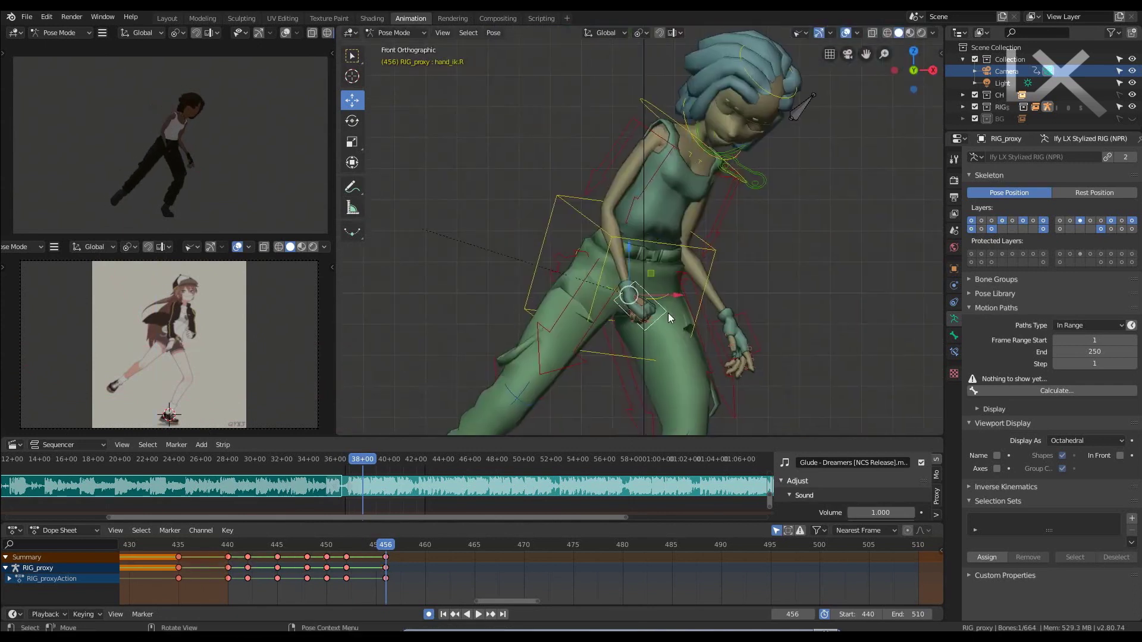
{"action": "middle_click_drag", "start_coordinate": [758, 270], "coordinate": [708, 227]}
{"action": "left_click", "coordinate": [708, 227]}
{"action": "scroll", "coordinate": [707, 227], "scroll_direction": "up", "scroll_amount": 2}
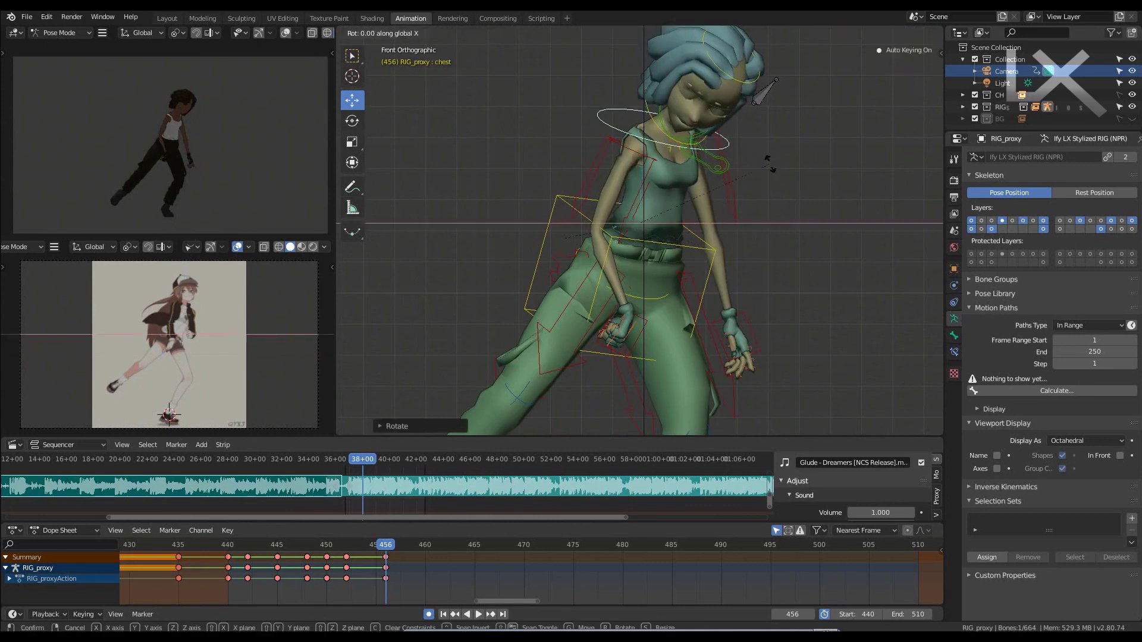
{"action": "key", "text": "KP_1"}
{"action": "left_click", "coordinate": [702, 255]}
{"action": "scroll", "coordinate": [776, 293], "scroll_direction": "up", "scroll_amount": 3}
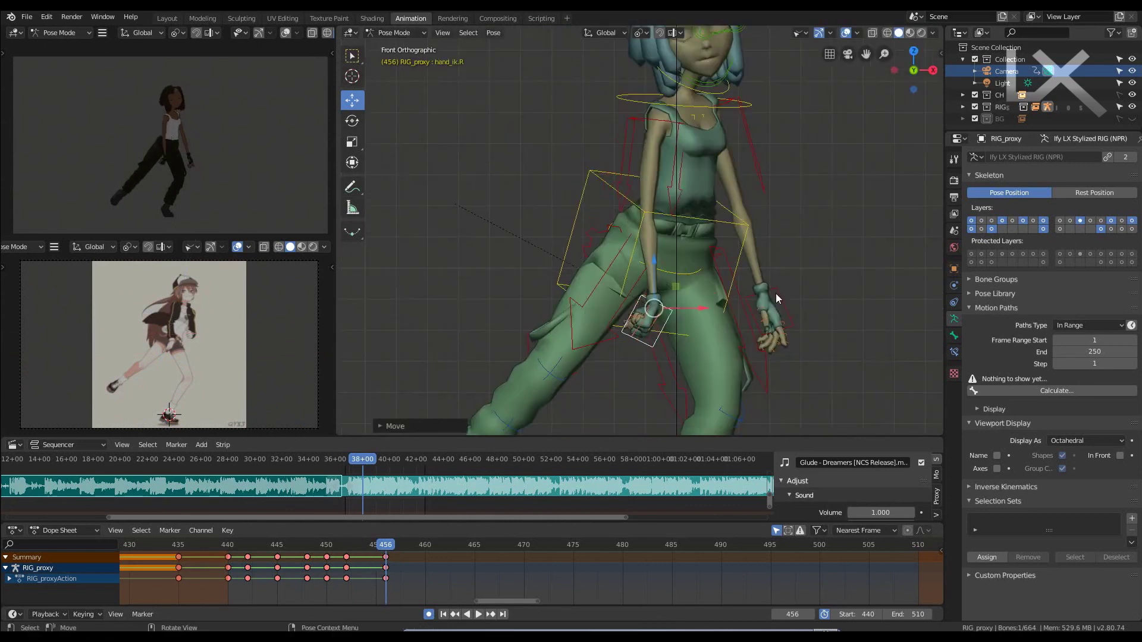
{"action": "key", "text": "KP_3"}
{"action": "key", "text": "g"}
{"action": "key", "text": "y"}
{"action": "left_click", "coordinate": [679, 155]}
- Twist the chest bone about its local Z axis in front view
{"action": "key", "text": "KP_1"}
{"action": "left_click", "coordinate": [654, 98]}
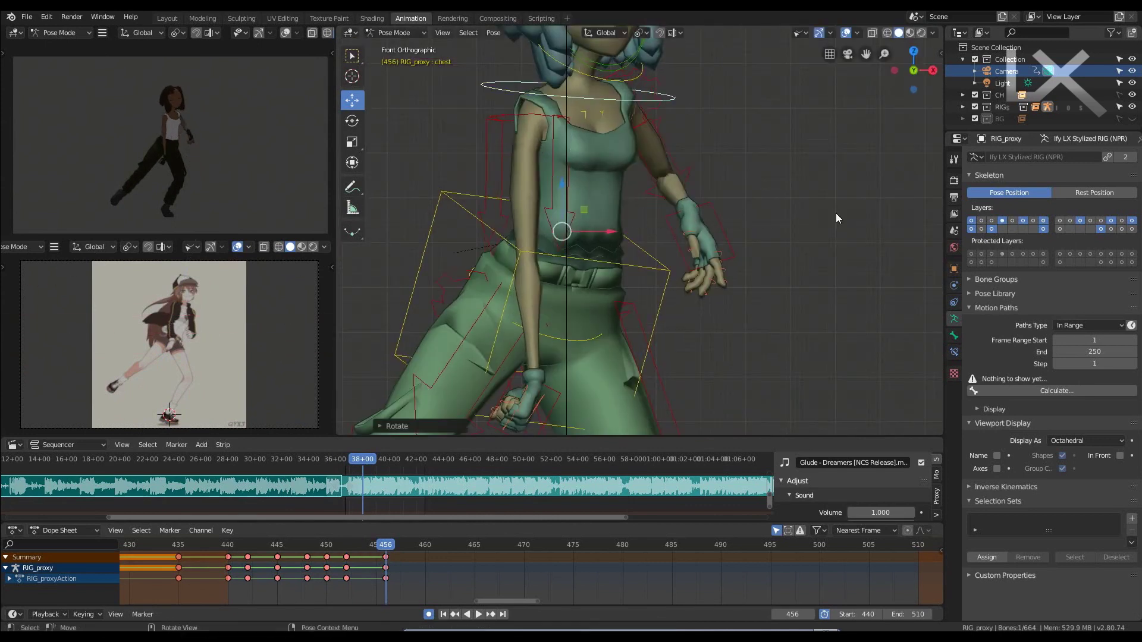
{"action": "key", "text": "r"}
{"action": "key", "text": "z"}
{"action": "key", "text": "z"}
{"action": "left_click", "coordinate": [830, 156]}
- Rotate the hips bone about its local Z axis
{"action": "scroll", "coordinate": [683, 256], "scroll_direction": "down", "scroll_amount": 2}
{"action": "left_click", "coordinate": [589, 279]}
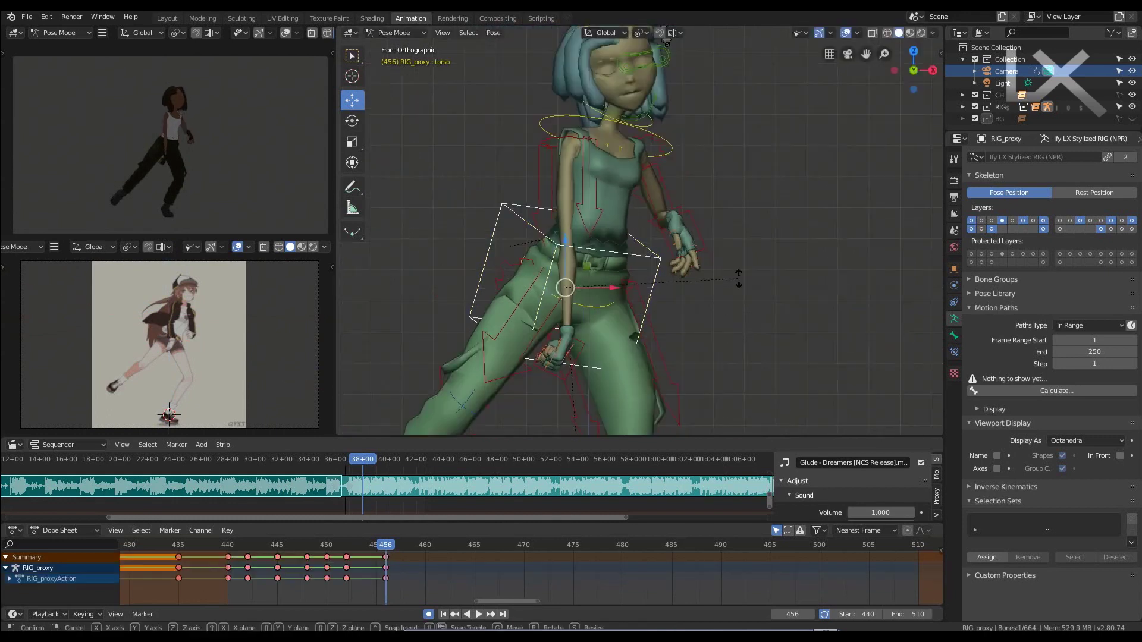
{"action": "scroll", "coordinate": [743, 297], "scroll_direction": "up", "scroll_amount": 2}
{"action": "key", "text": "r"}
{"action": "key", "text": "z"}
{"action": "key", "text": "z"}
{"action": "left_click", "coordinate": [776, 321]}
{"action": "scroll", "coordinate": [775, 321], "scroll_direction": "up", "scroll_amount": 2}
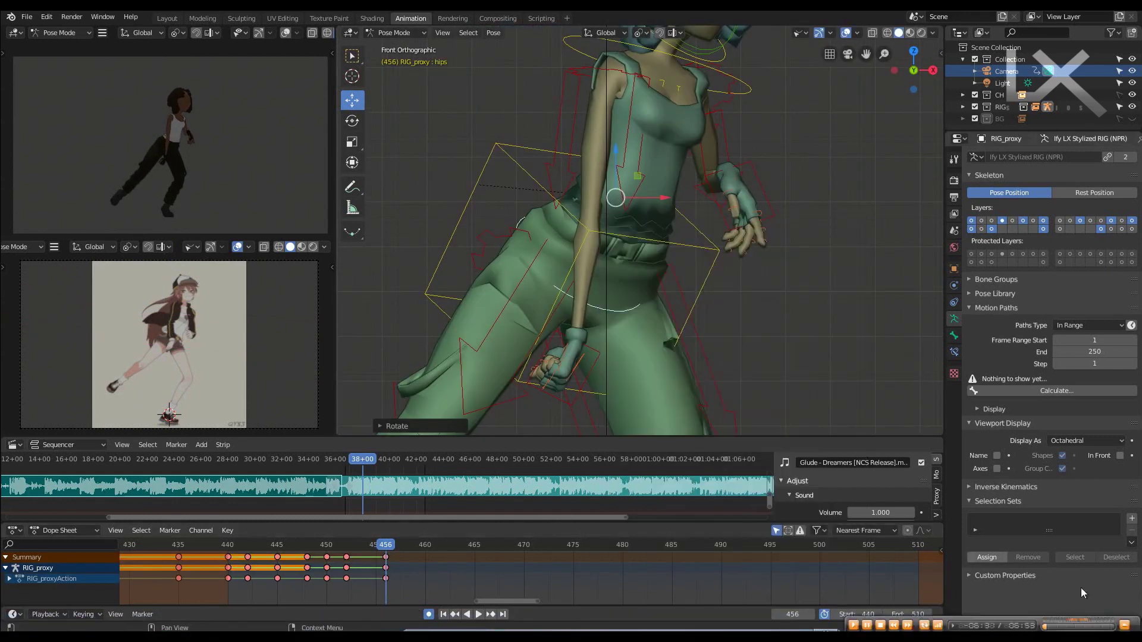
- Lower the right arm by rotating the upper arm about X in side view
{"action": "key", "text": "KP_3"}
{"action": "left_click", "coordinate": [592, 242]}
{"action": "key", "text": "r"}
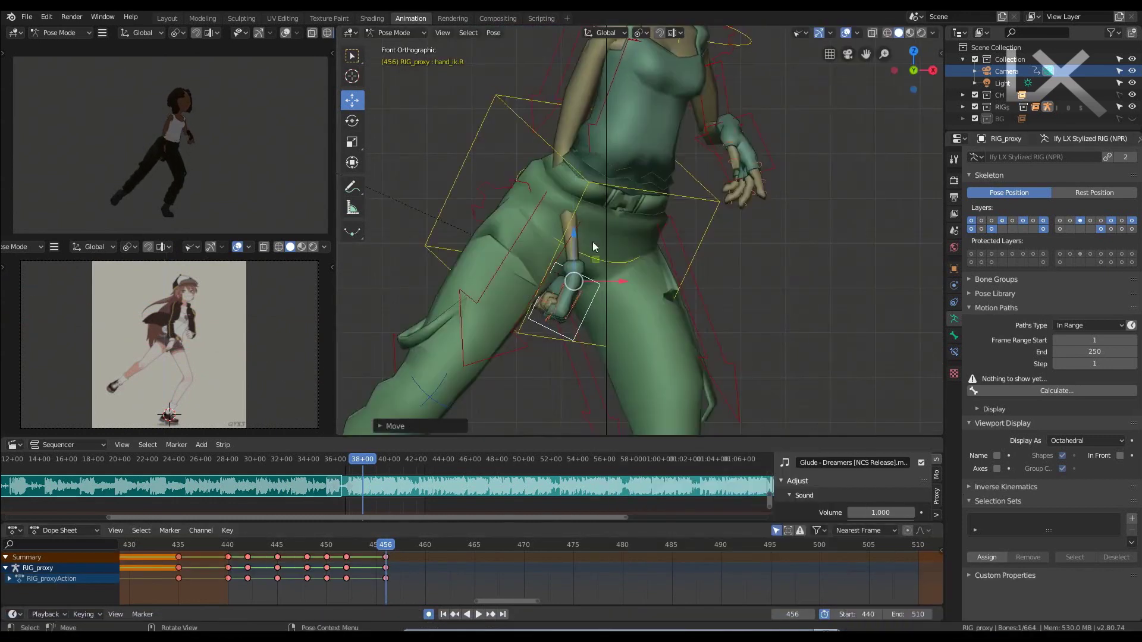
{"action": "key", "text": "x"}
{"action": "left_click", "coordinate": [627, 309]}
{"action": "key", "text": "KP_1"}
{"action": "scroll", "coordinate": [526, 205], "scroll_direction": "up", "scroll_amount": 3}
- Curl the finger bones by rotating them about local X
{"action": "scroll", "coordinate": [480, 264], "scroll_direction": "up", "scroll_amount": 2}
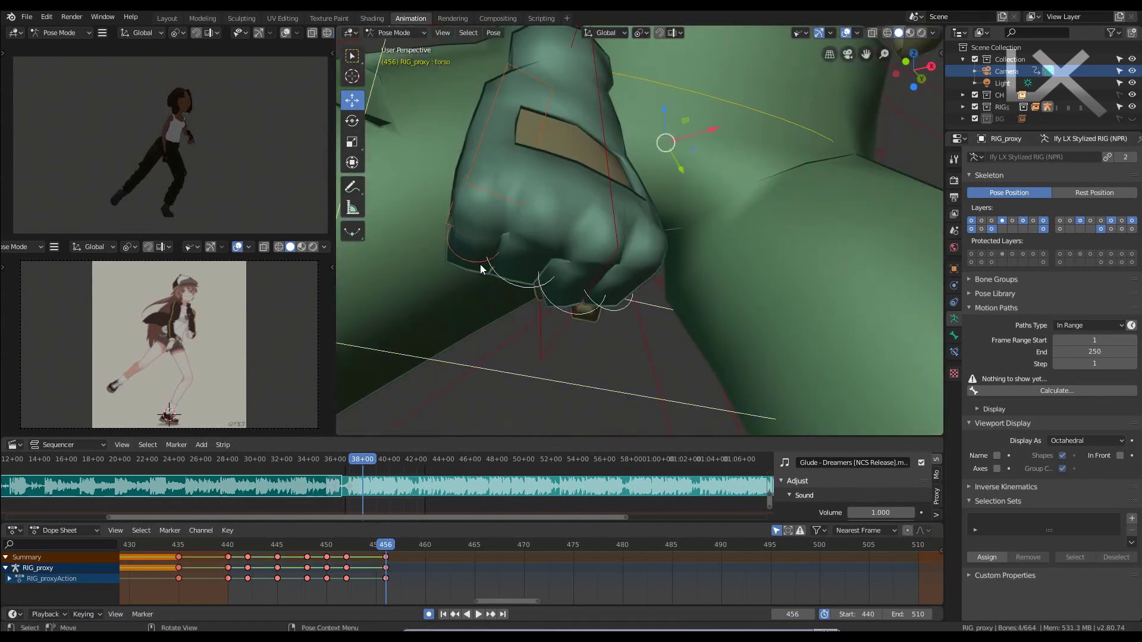
{"action": "left_click", "coordinate": [499, 255], "text": "shift"}
{"action": "key", "text": "r"}
{"action": "key", "text": "x"}
{"action": "key", "text": "x"}
{"action": "left_click", "coordinate": [646, 212]}
{"action": "scroll", "coordinate": [645, 212], "scroll_direction": "down", "scroll_amount": 5}
- Reposition the right foot control from the top view
{"action": "left_click", "coordinate": [535, 408]}
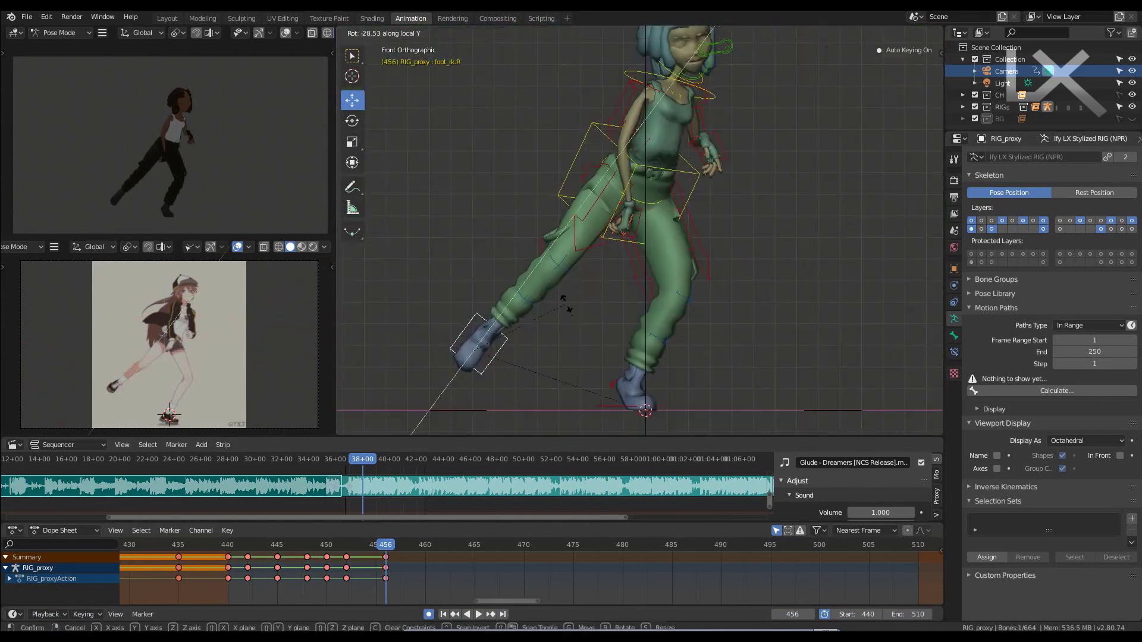
{"action": "key", "text": "KP_7"}
{"action": "key", "text": "g"}
{"action": "left_click", "coordinate": [455, 151]}
{"action": "key", "text": "KP_1"}
{"action": "scroll", "coordinate": [634, 325], "scroll_direction": "up", "scroll_amount": 4}
- Adjust the right hand control, nudging it down and to the left
{"action": "left_click", "coordinate": [633, 325]}
{"action": "left_click", "coordinate": [780, 173]}
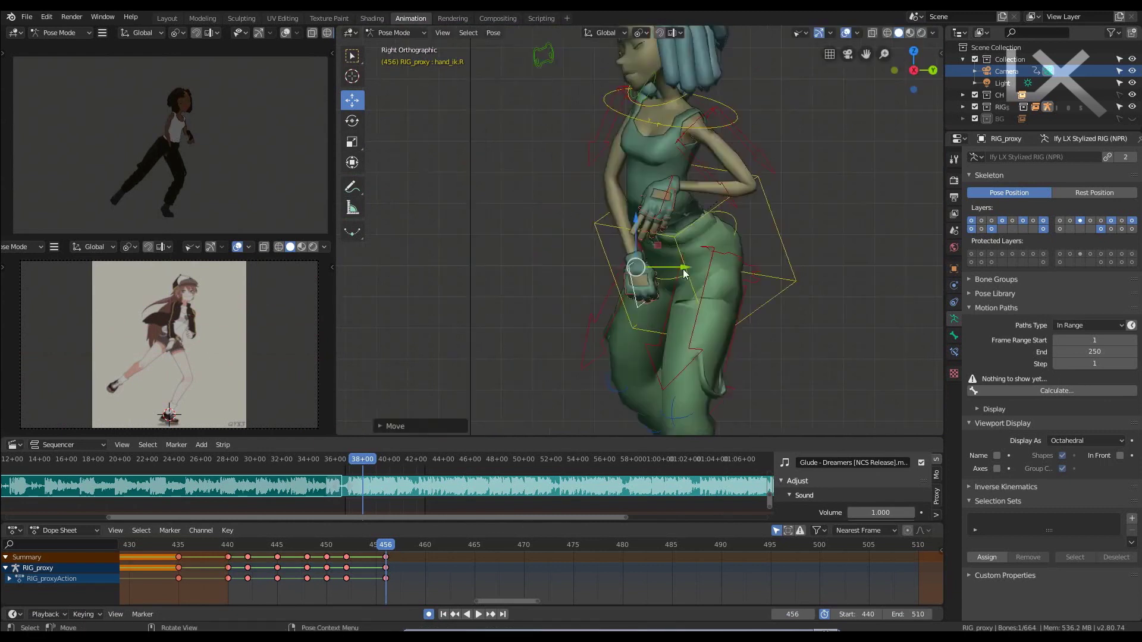
{"action": "scroll", "coordinate": [690, 247], "scroll_direction": "up", "scroll_amount": 2}
{"action": "scroll", "coordinate": [690, 247], "scroll_direction": "down", "scroll_amount": 2}
{"action": "left_click", "coordinate": [645, 314]}
{"action": "left_click_drag", "start_coordinate": [645, 314], "coordinate": [633, 325]}
{"action": "scroll", "coordinate": [748, 240], "scroll_direction": "up", "scroll_amount": 1}
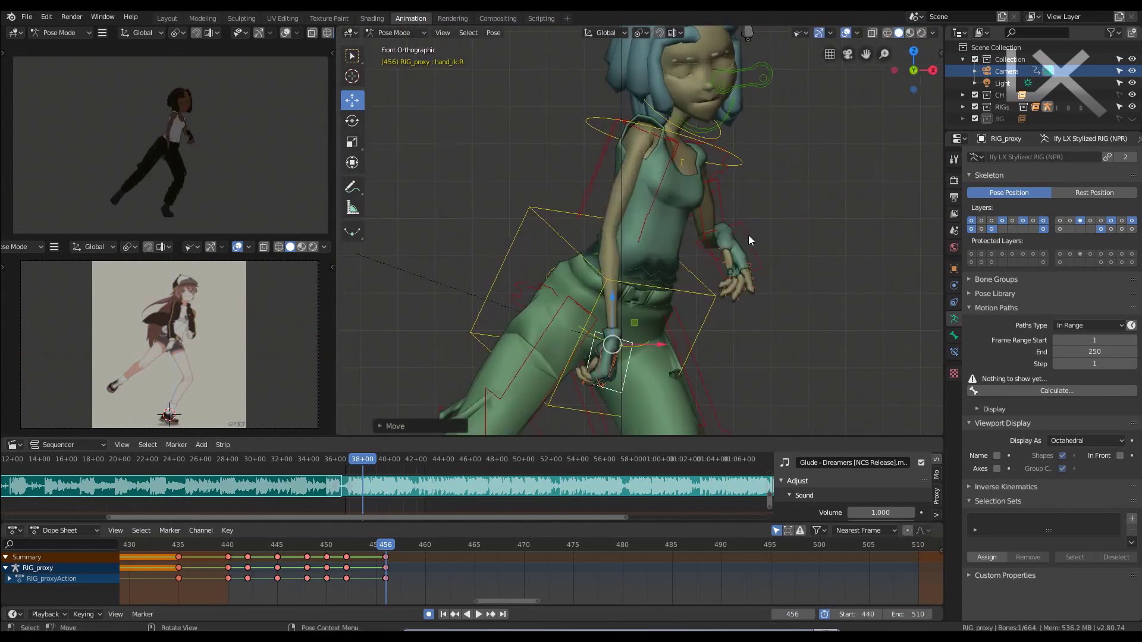
{"action": "left_click", "coordinate": [824, 186]}
{"action": "scroll", "coordinate": [754, 238], "scroll_direction": "up", "scroll_amount": 3}
- Inspect the left pinky, torso and right foot from orbited and side views
{"action": "left_click", "coordinate": [779, 344]}
{"action": "middle_click_drag", "start_coordinate": [779, 344], "coordinate": [908, 238]}
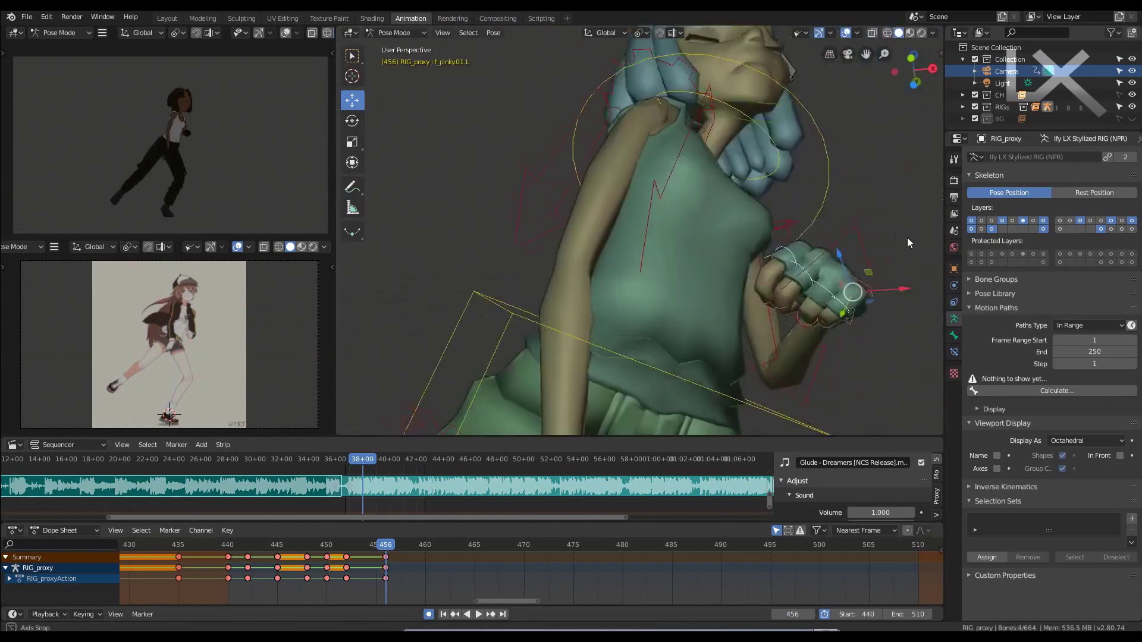
{"action": "key", "text": "KP_3"}
{"action": "scroll", "coordinate": [711, 241], "scroll_direction": "down", "scroll_amount": 3}
{"action": "scroll", "coordinate": [711, 241], "scroll_direction": "up", "scroll_amount": 2}
{"action": "left_click", "coordinate": [742, 208]}
{"action": "middle_click_drag", "start_coordinate": [645, 157], "coordinate": [665, 130]}
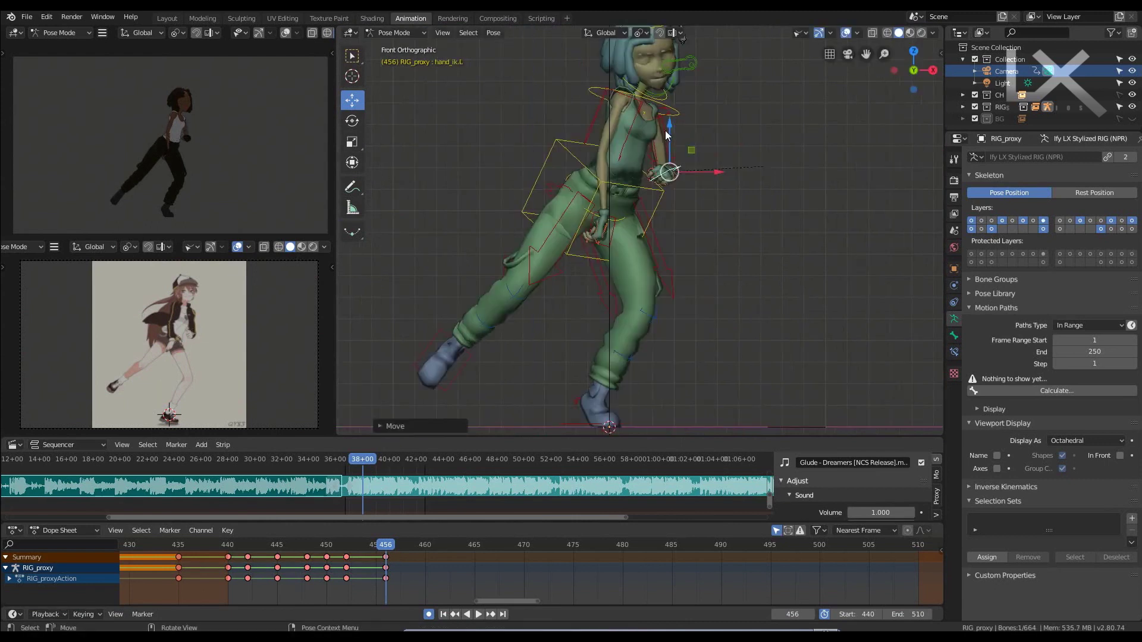
{"action": "scroll", "coordinate": [702, 309], "scroll_direction": "down", "scroll_amount": 3}
{"action": "left_click", "coordinate": [702, 310]}
{"action": "scroll", "coordinate": [677, 195], "scroll_direction": "up", "scroll_amount": 2}
{"action": "key", "text": "KP_1"}
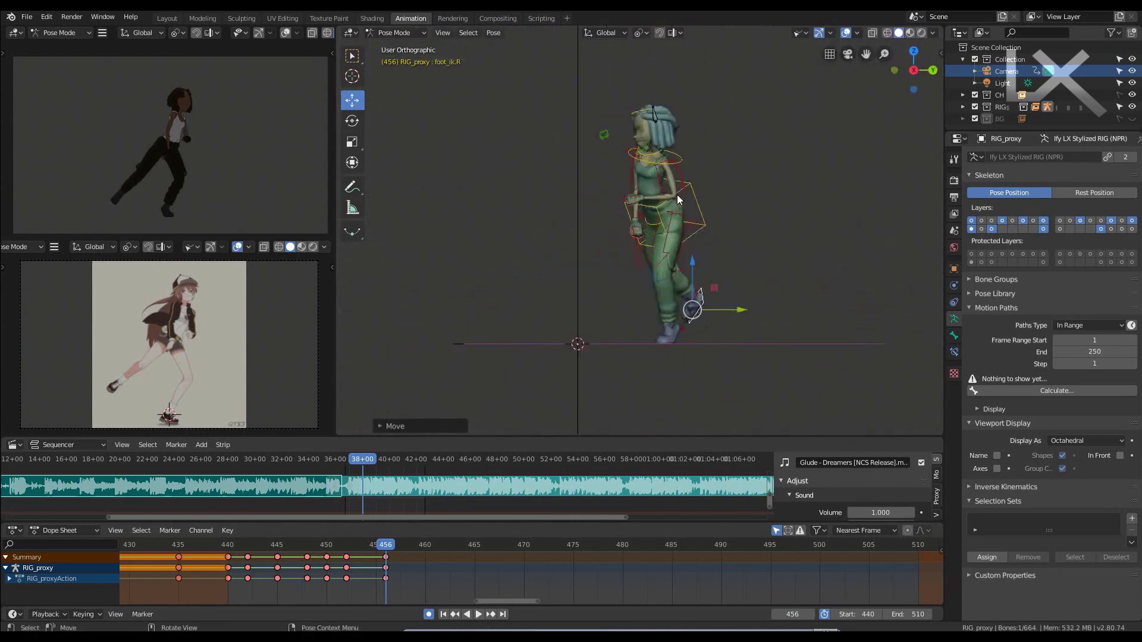
- Compare with the previous keyframe, then rotate the chest about its local X axis
{"action": "key", "text": "Down"}
{"action": "key", "text": "Up"}
{"action": "scroll", "coordinate": [677, 232], "scroll_direction": "up", "scroll_amount": 2}
{"action": "left_click", "coordinate": [677, 232]}
{"action": "key", "text": "r"}
{"action": "key", "text": "x"}
{"action": "key", "text": "x"}
{"action": "left_click", "coordinate": [779, 195]}
{"action": "scroll", "coordinate": [807, 207], "scroll_direction": "up", "scroll_amount": 2}
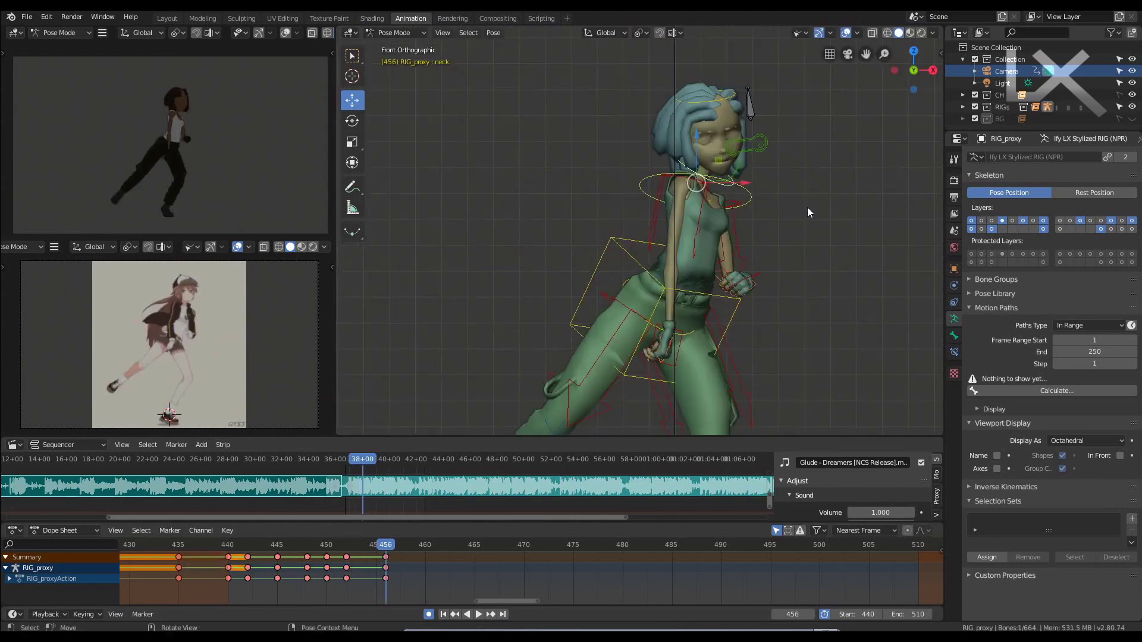
- Rotate the head and shift the torso slightly to adjust the body
{"action": "left_click", "coordinate": [708, 151]}
{"action": "left_click", "coordinate": [840, 137]}
{"action": "scroll", "coordinate": [665, 287], "scroll_direction": "down", "scroll_amount": 3}
{"action": "scroll", "coordinate": [815, 266], "scroll_direction": "up", "scroll_amount": 3}
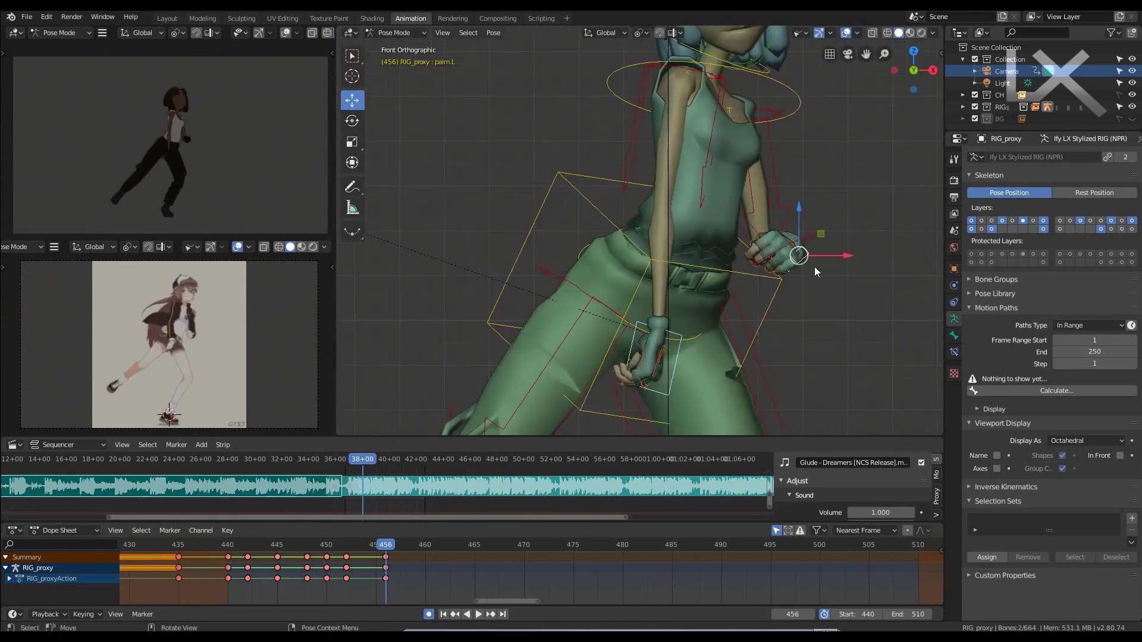
{"action": "scroll", "coordinate": [620, 334], "scroll_direction": "down", "scroll_amount": 3}
{"action": "left_click_drag", "start_coordinate": [678, 196], "coordinate": [681, 189]}
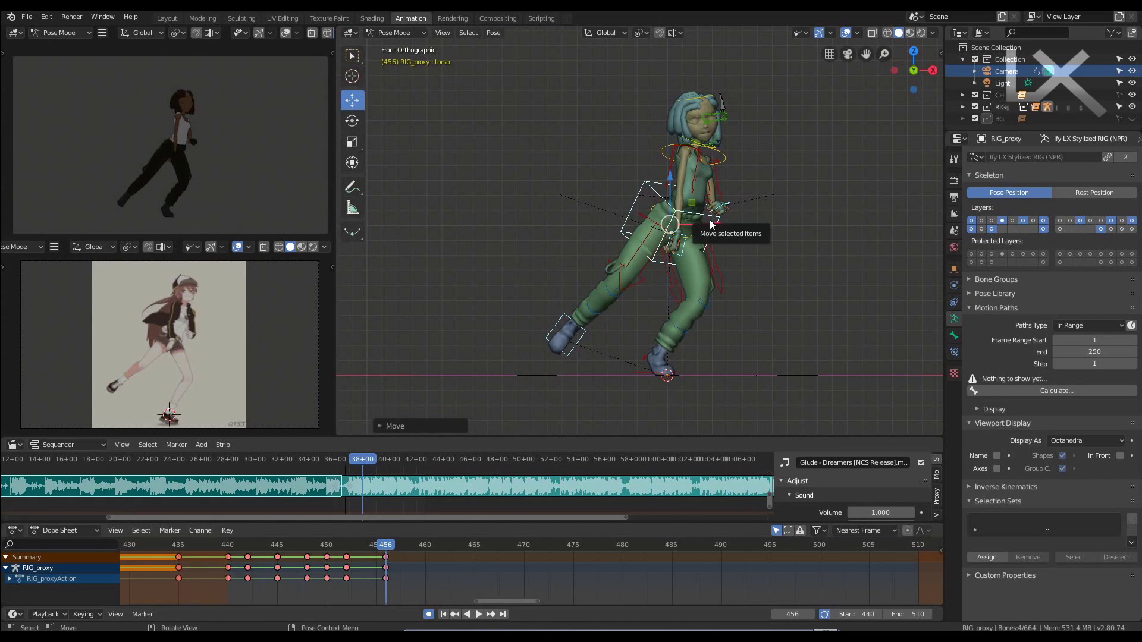
- Flip between keyframes 452 and 456 to compare the left foot pose
{"action": "key", "text": "Down"}
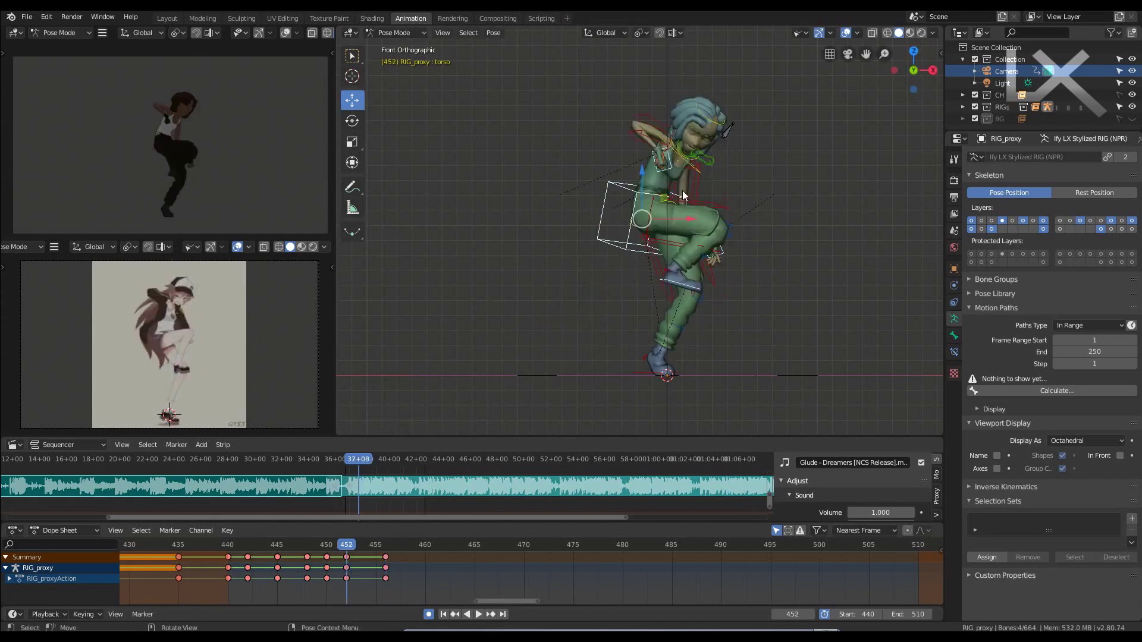
{"action": "key", "text": "Up"}
{"action": "scroll", "coordinate": [683, 190], "scroll_direction": "up", "scroll_amount": 3}
{"action": "key", "text": "Down"}
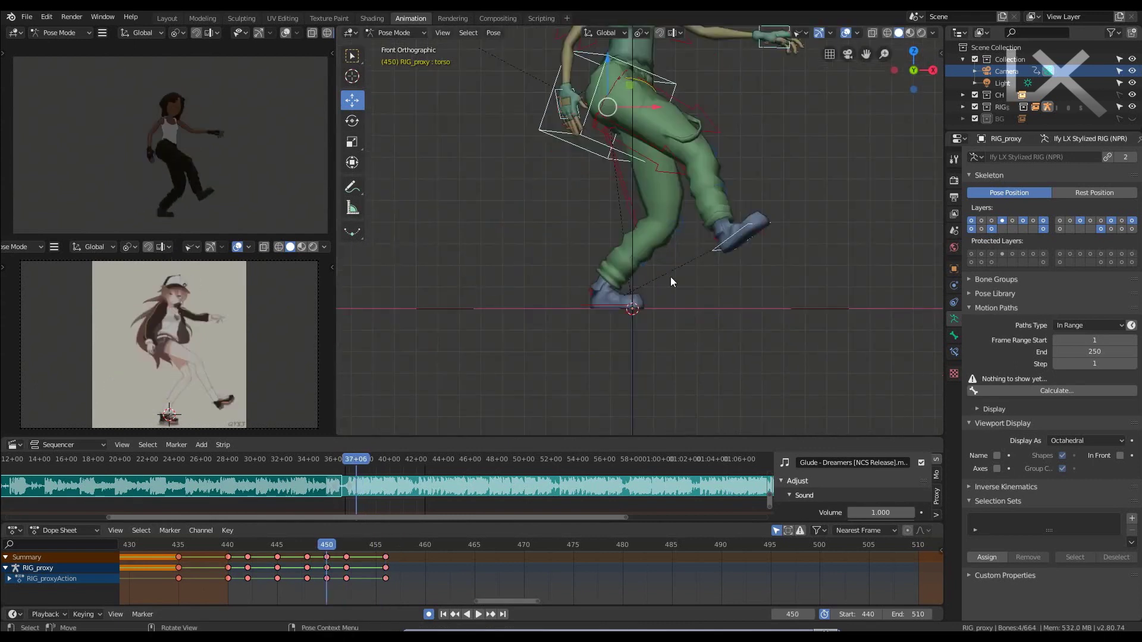
{"action": "left_click", "coordinate": [669, 277]}
{"action": "scroll", "coordinate": [691, 284], "scroll_direction": "down", "scroll_amount": 3}
{"action": "key", "text": "Up"}
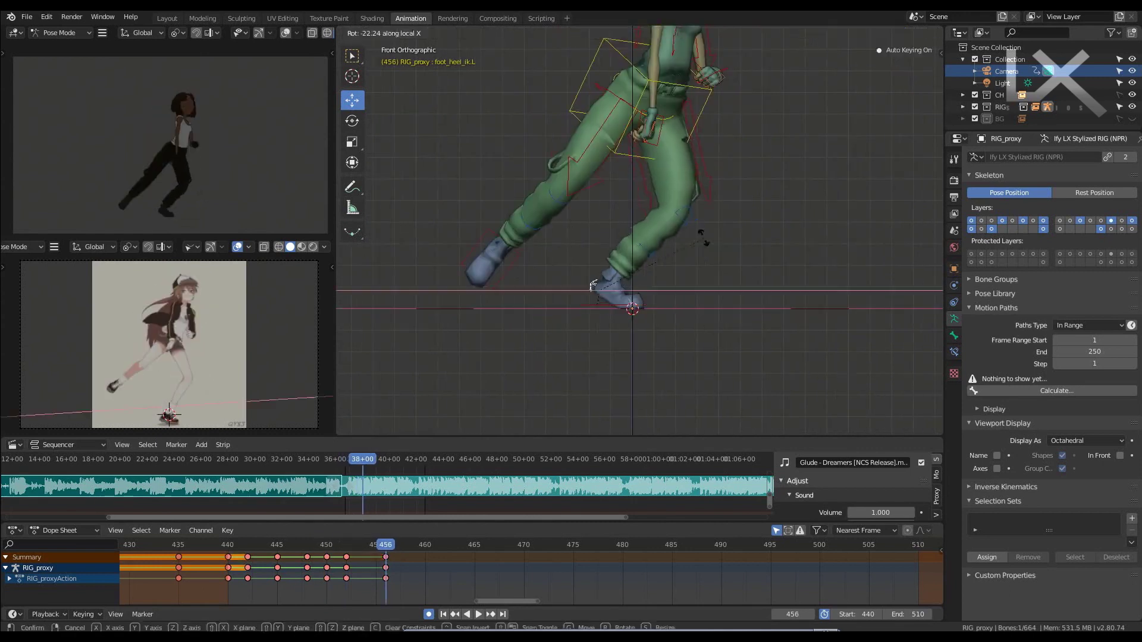
{"action": "key", "text": "Down"}
{"action": "key", "text": "Up"}
- Try lowering the hips (undone), then advance to frame 458 and play back
{"action": "left_click", "coordinate": [672, 245]}
{"action": "key", "text": "g"}
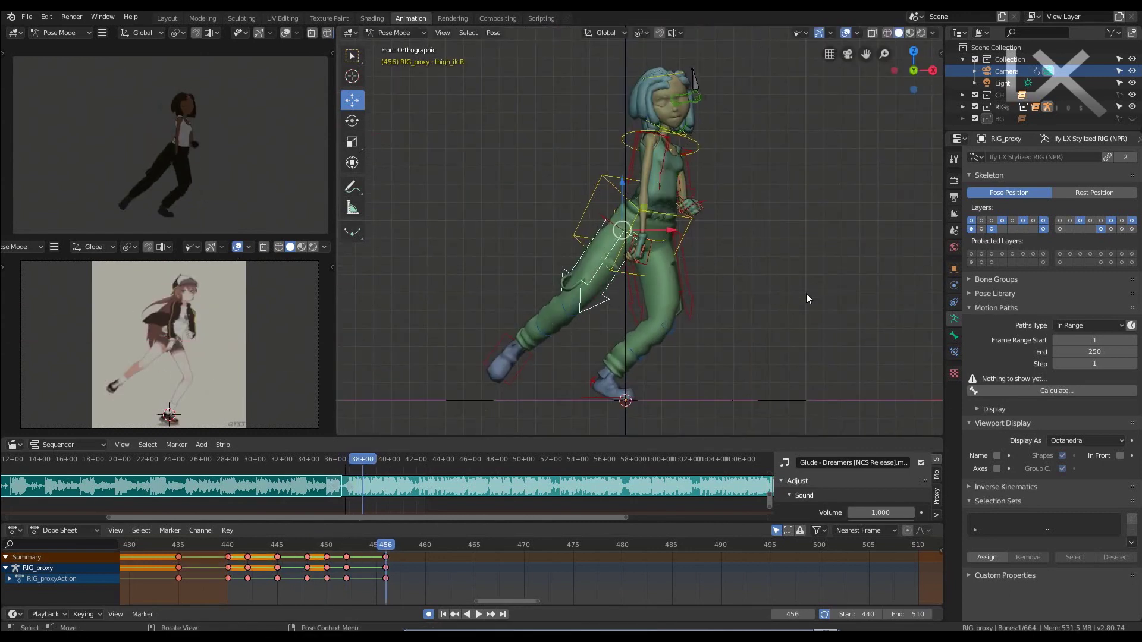
{"action": "key", "text": "ctrl+z"}
{"action": "key", "text": "Down"}
{"action": "key", "text": "space"}
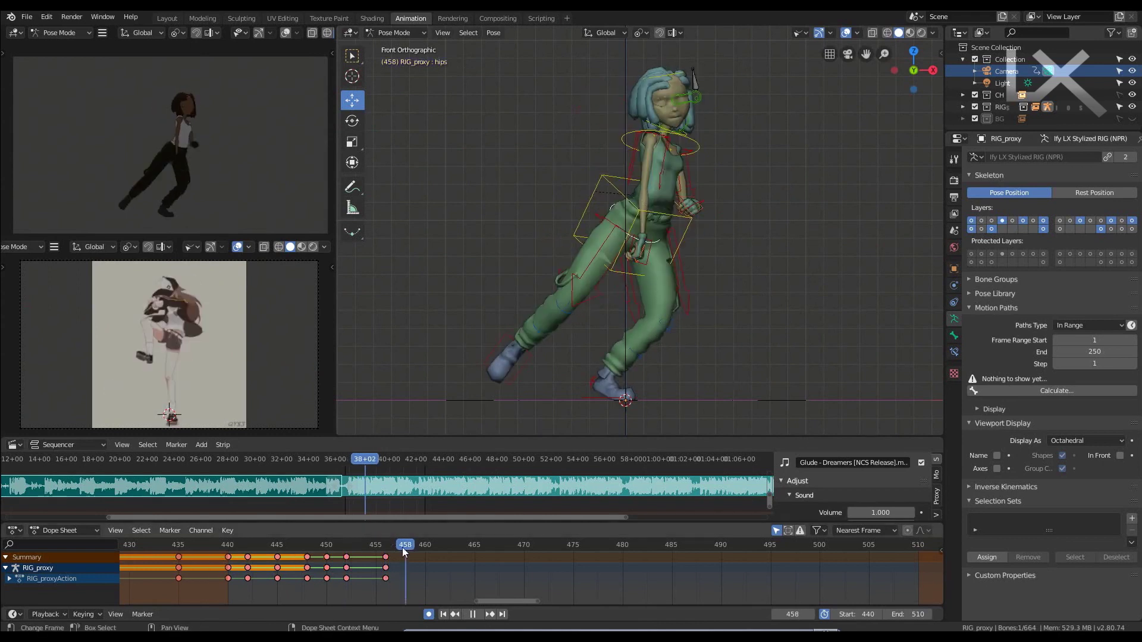
- Keyframe all bones at frame 458 and compare against the previous pose
{"action": "left_click", "coordinate": [593, 302]}
{"action": "key", "text": "i"}
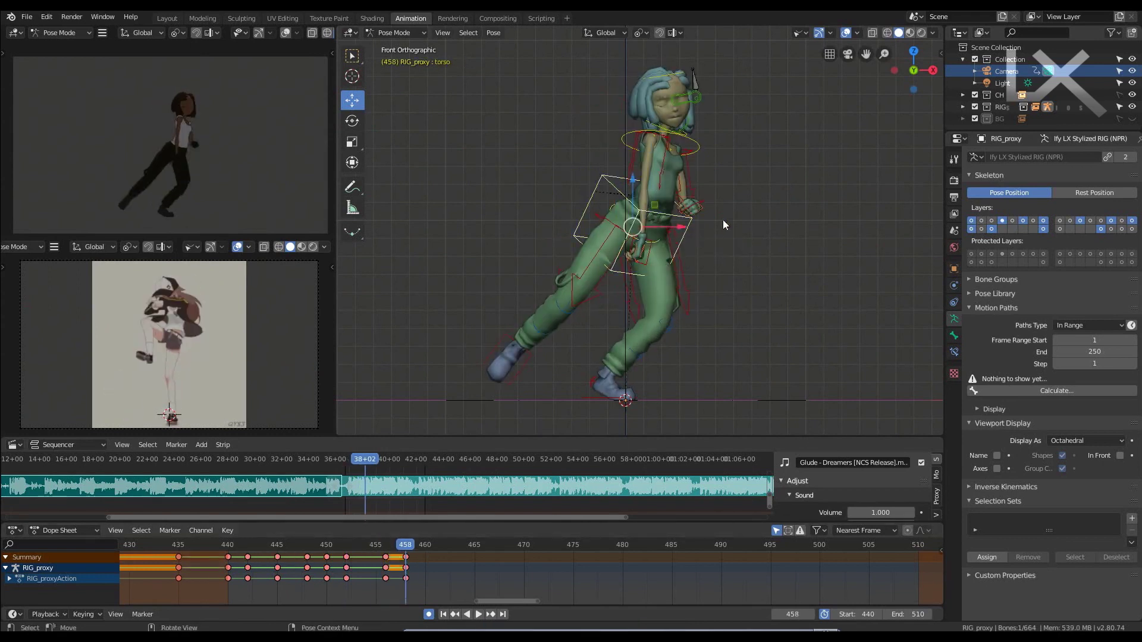
{"action": "middle_click_drag", "start_coordinate": [743, 215], "coordinate": [708, 409]}
{"action": "key", "text": "KP_1"}
{"action": "left_click", "coordinate": [619, 398]}
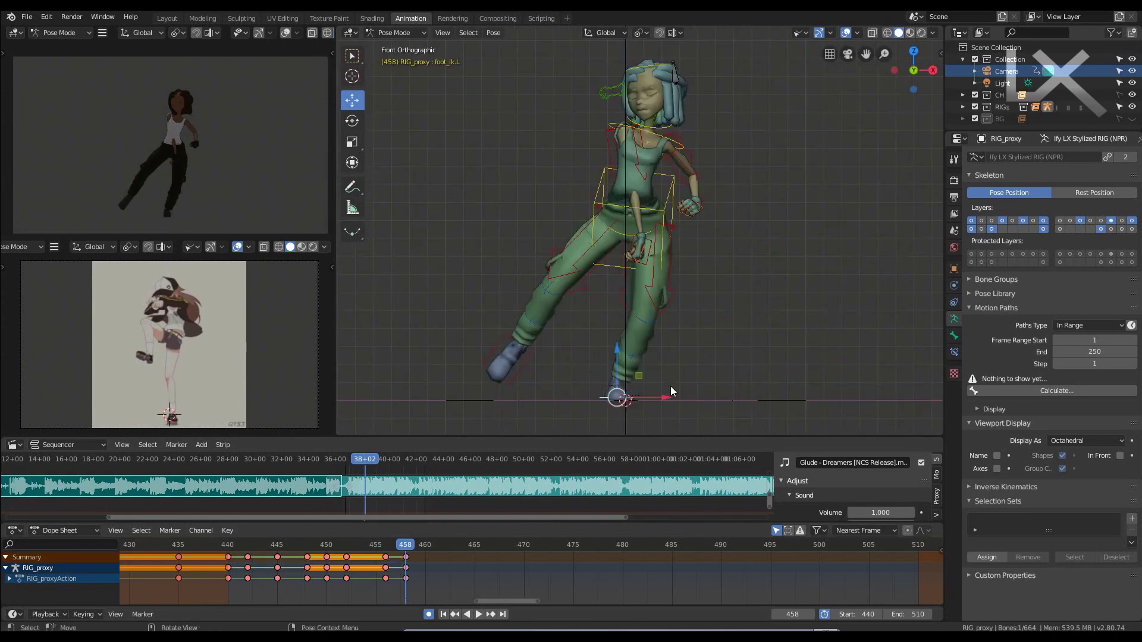
{"action": "scroll", "coordinate": [673, 400], "scroll_direction": "up", "scroll_amount": 5}
{"action": "key", "text": "Down"}
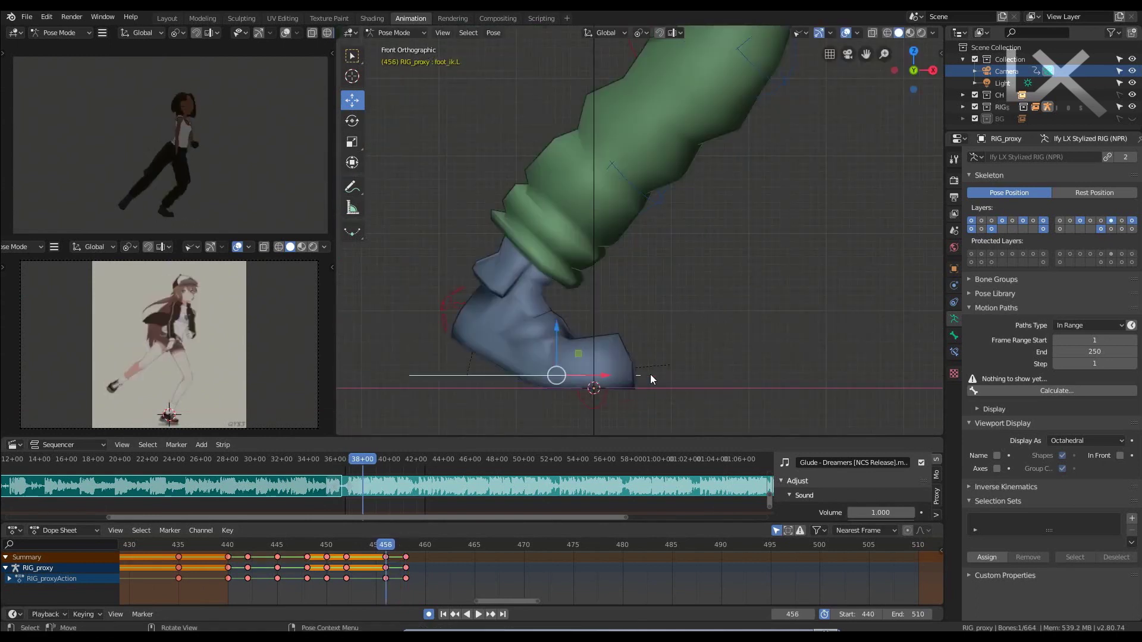
{"action": "key", "text": "Up"}
{"action": "key", "text": "KP_3"}
{"action": "scroll", "coordinate": [654, 348], "scroll_direction": "down", "scroll_amount": 5}
- Lean the torso about its local X axis and rotate the chest
{"action": "left_click", "coordinate": [683, 313]}
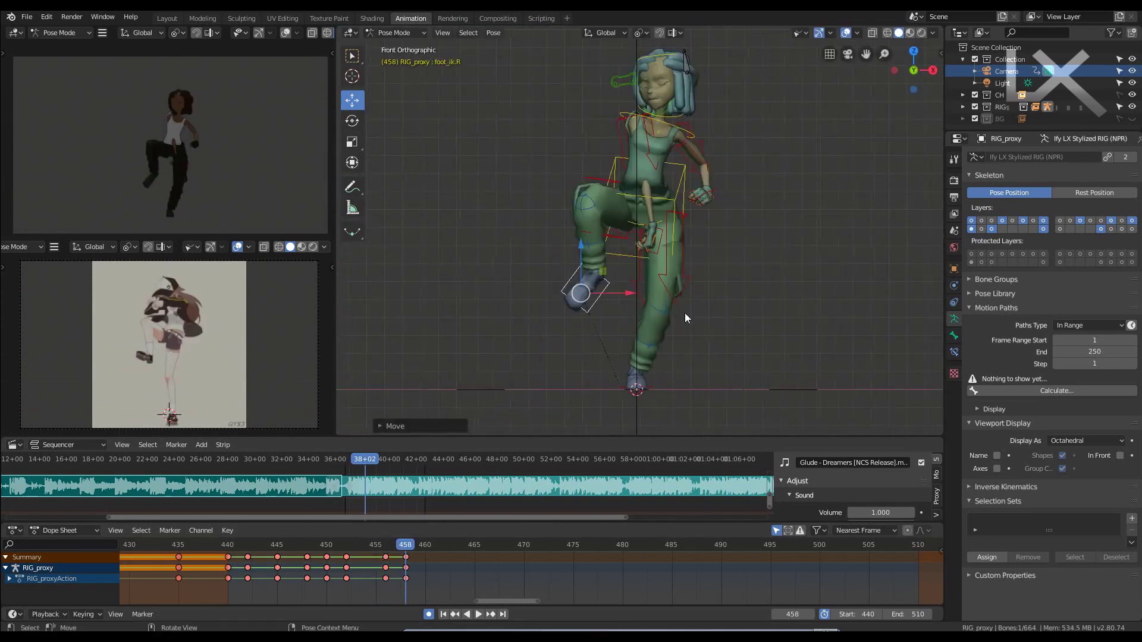
{"action": "key", "text": "r"}
{"action": "key", "text": "x"}
{"action": "key", "text": "x"}
{"action": "left_click", "coordinate": [788, 279]}
{"action": "left_click", "coordinate": [787, 220]}
{"action": "key", "text": "r"}
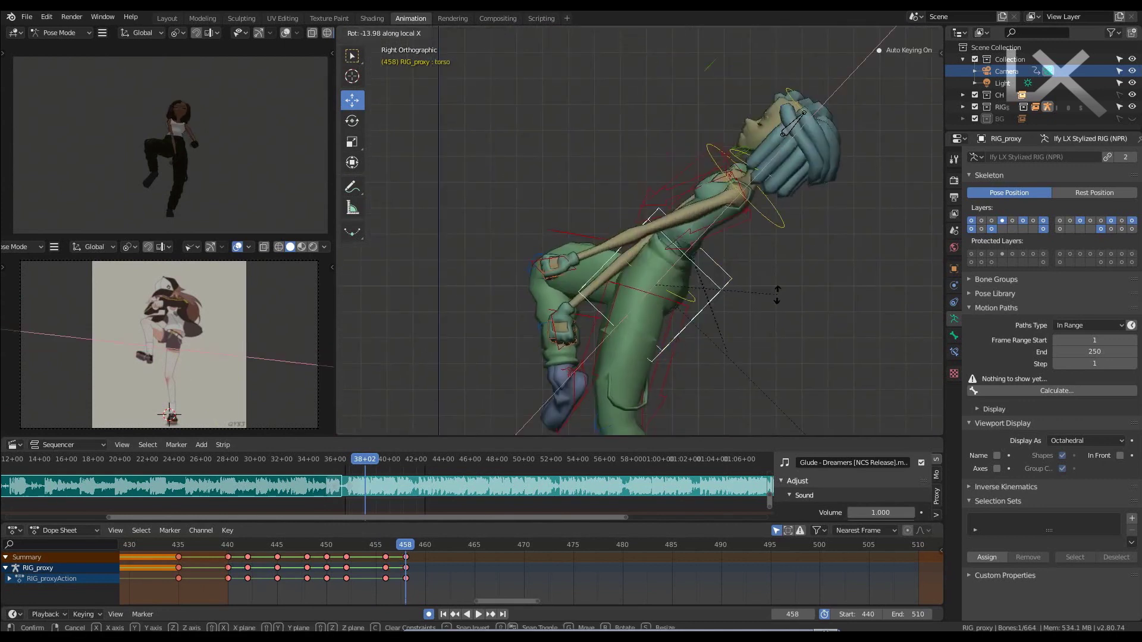
{"action": "left_click", "coordinate": [723, 236]}
- Raise the left thigh and rotate the right foot into place
{"action": "left_click", "coordinate": [730, 276]}
{"action": "key", "text": "r"}
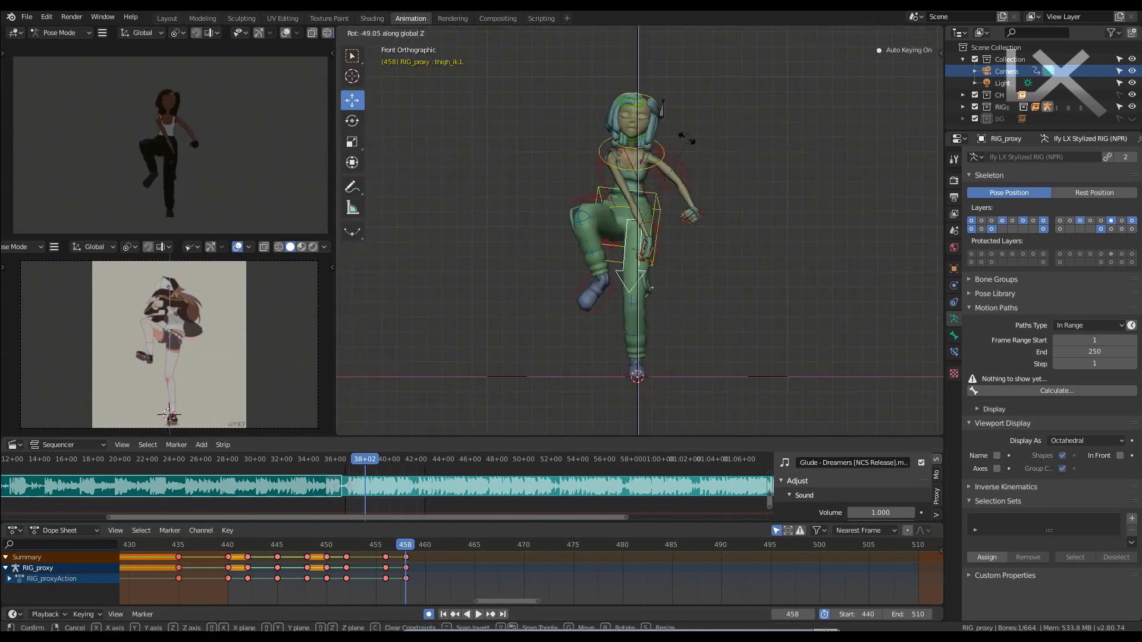
{"action": "left_click", "coordinate": [687, 139]}
{"action": "left_click", "coordinate": [659, 237]}
{"action": "scroll", "coordinate": [693, 237], "scroll_direction": "up", "scroll_amount": 2}
{"action": "key", "text": "r"}
{"action": "left_click", "coordinate": [613, 203]}
- Rotate the hips bone about its local Z axis
{"action": "left_click", "coordinate": [624, 290]}
{"action": "key", "text": "r"}
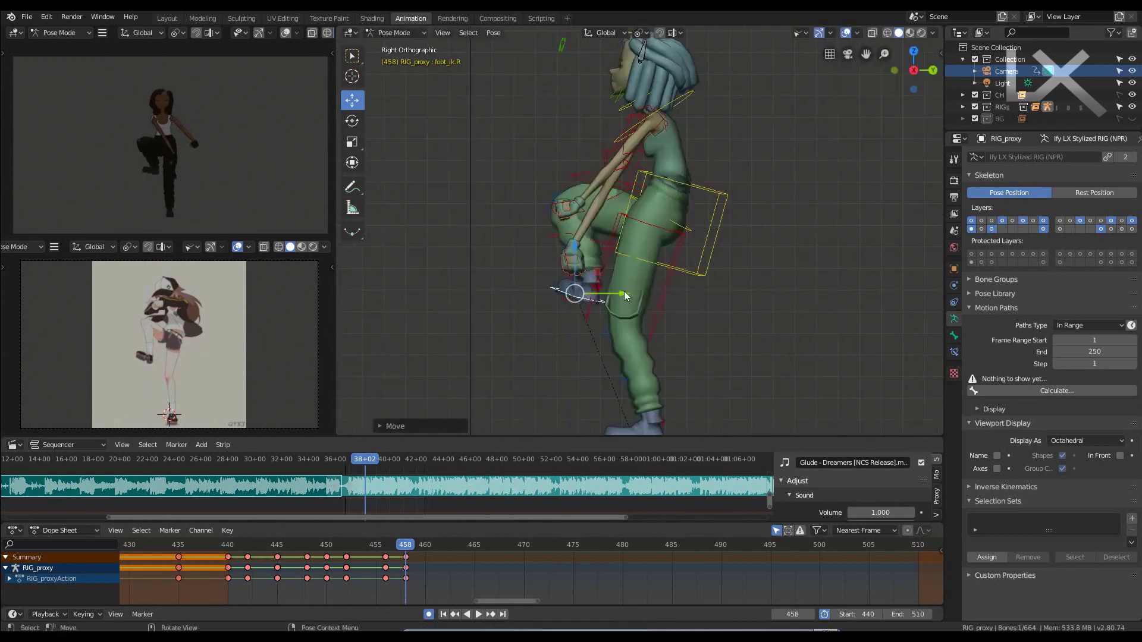
{"action": "key", "text": "z"}
{"action": "key", "text": "z"}
{"action": "key", "text": "r"}
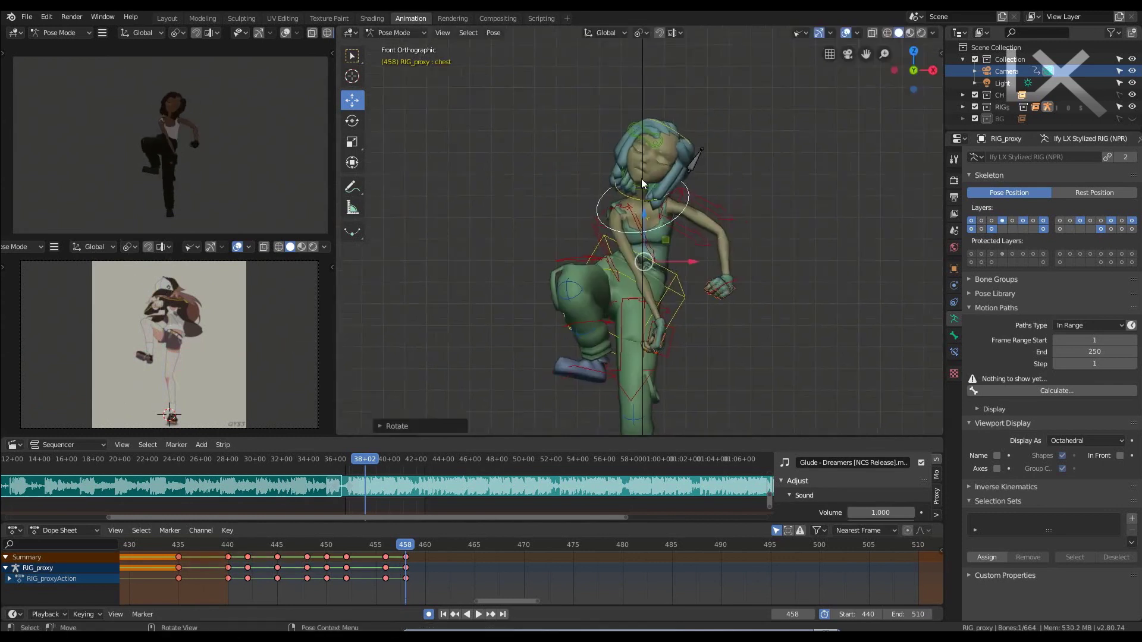
{"action": "left_click", "coordinate": [641, 179]}
{"action": "scroll", "coordinate": [641, 178], "scroll_direction": "up", "scroll_amount": 2}
- Tilt the head about local X and bring the right hand up to chest level
{"action": "left_click", "coordinate": [660, 104]}
{"action": "key", "text": "r"}
{"action": "key", "text": "x"}
{"action": "scroll", "coordinate": [684, 363], "scroll_direction": "up", "scroll_amount": 2}
{"action": "left_click", "coordinate": [588, 179]}
{"action": "key", "text": "r"}
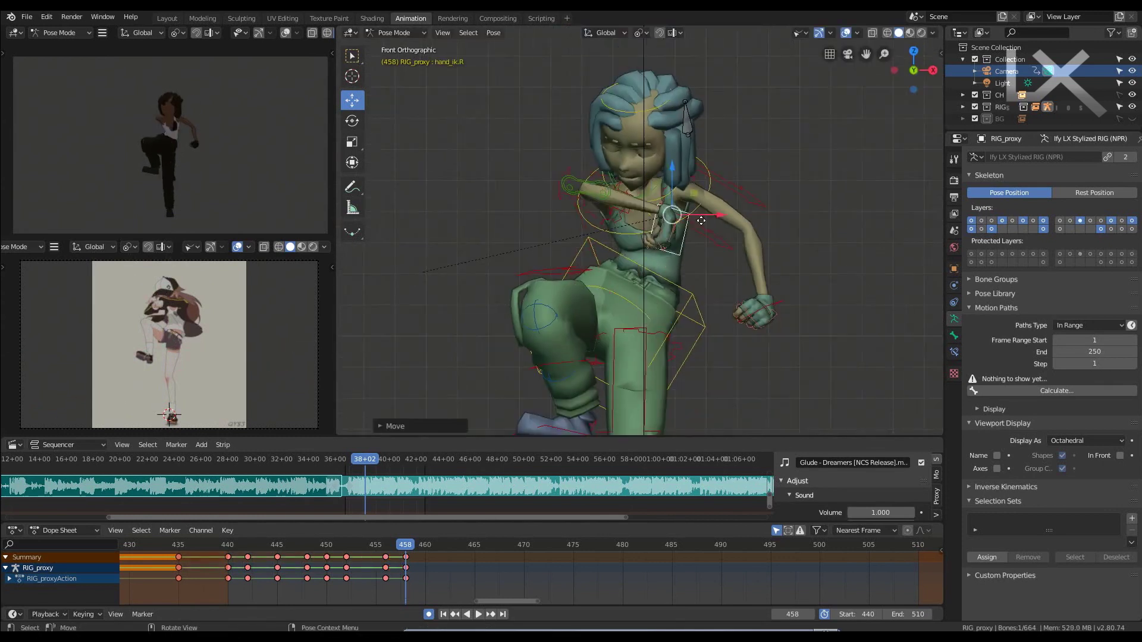
{"action": "left_click", "coordinate": [704, 165]}
{"action": "scroll", "coordinate": [555, 216], "scroll_direction": "down", "scroll_amount": 2}
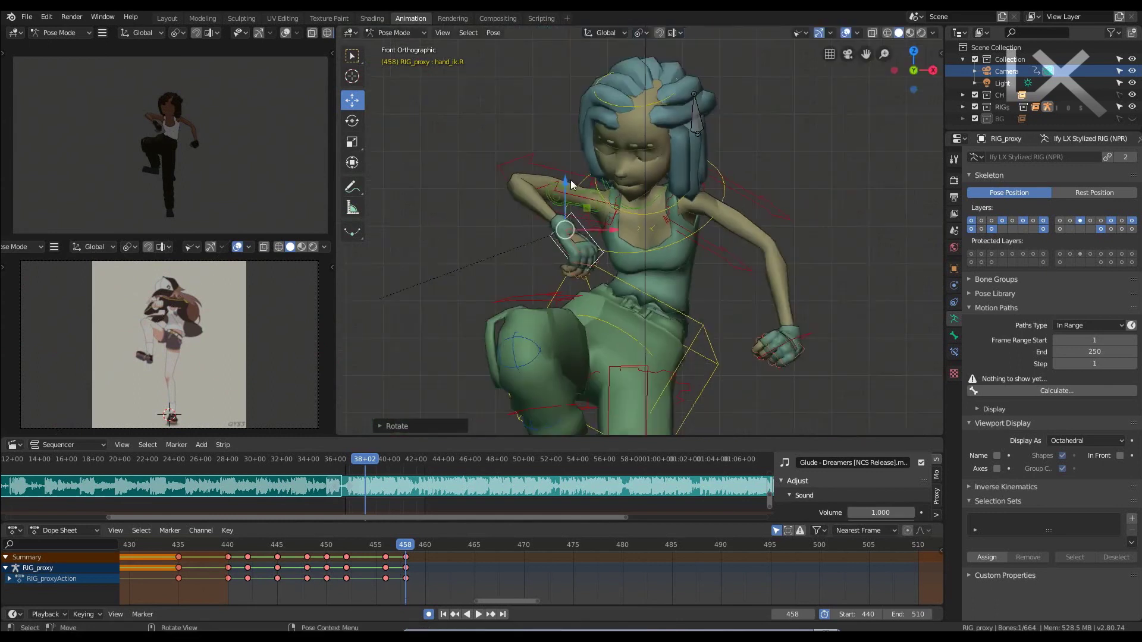
{"action": "left_click", "coordinate": [569, 180]}
- Turn the chest about its Z axis and raise the left hand in front of the face
{"action": "key", "text": "r"}
{"action": "key", "text": "z"}
{"action": "key", "text": "z"}
{"action": "left_click", "coordinate": [842, 402]}
{"action": "key", "text": "g"}
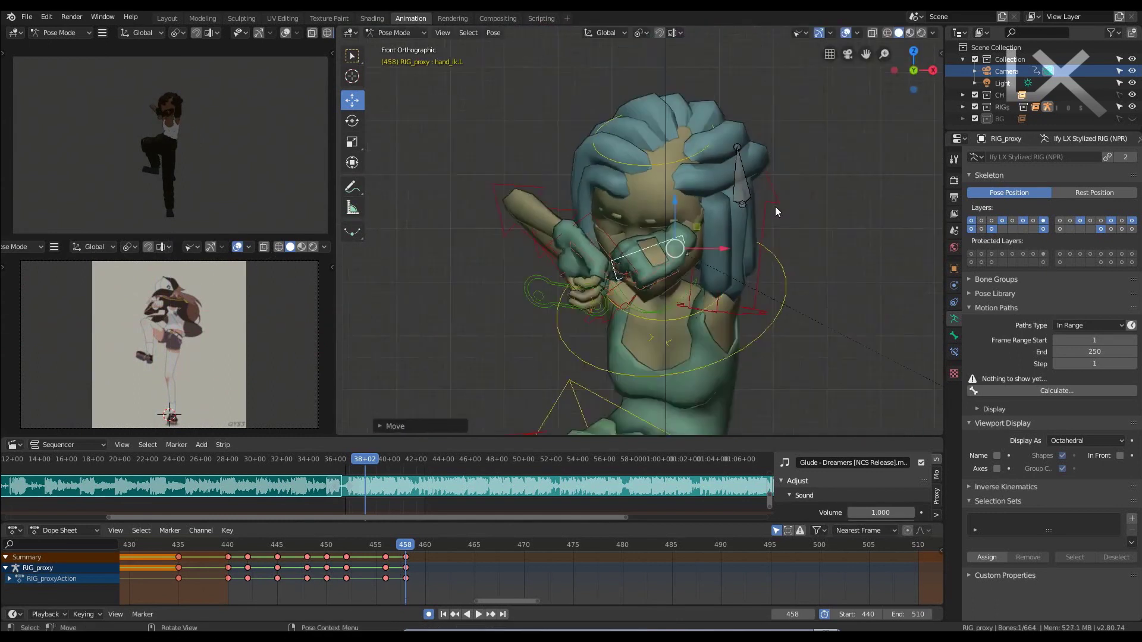
{"action": "left_click", "coordinate": [732, 248]}
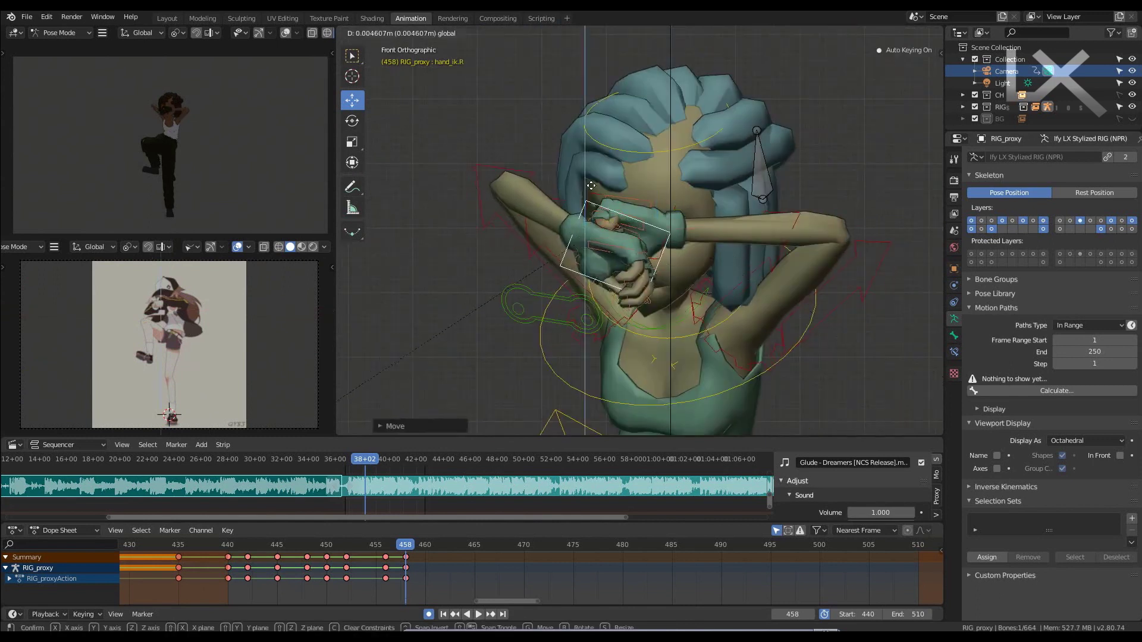
{"action": "left_click", "coordinate": [591, 185]}
{"action": "scroll", "coordinate": [765, 145], "scroll_direction": "down", "scroll_amount": 3}
- Shift the hips along the X axis and adjust the chest rotation
{"action": "left_click", "coordinate": [638, 290]}
{"action": "key", "text": "g"}
{"action": "key", "text": "x"}
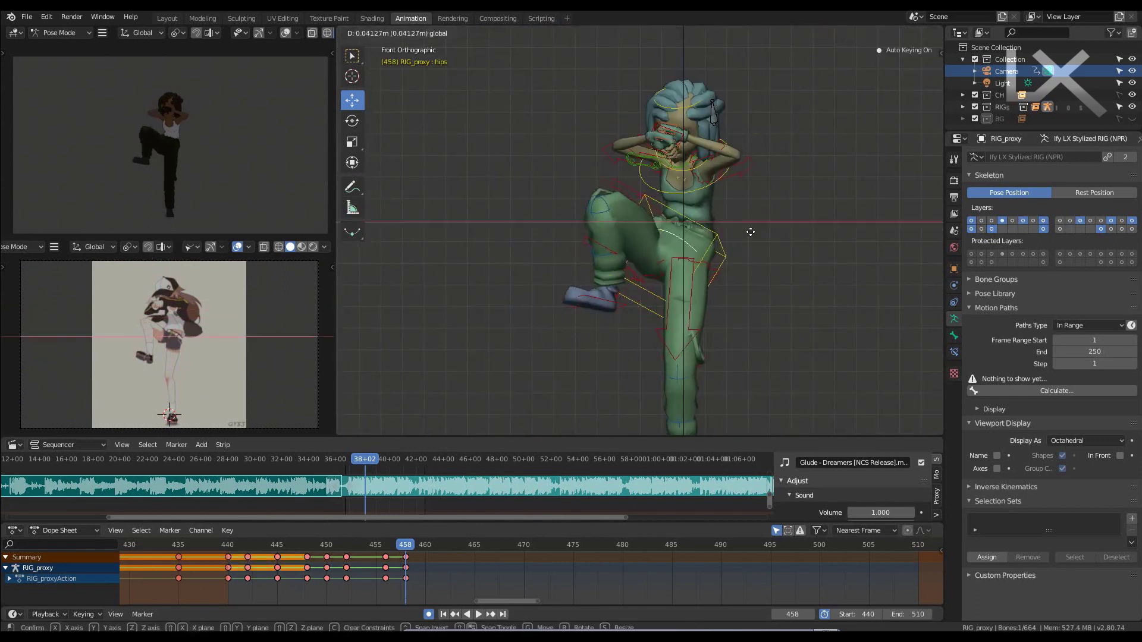
{"action": "scroll", "coordinate": [737, 224], "scroll_direction": "up", "scroll_amount": 2}
{"action": "left_click", "coordinate": [736, 262], "text": "shift"}
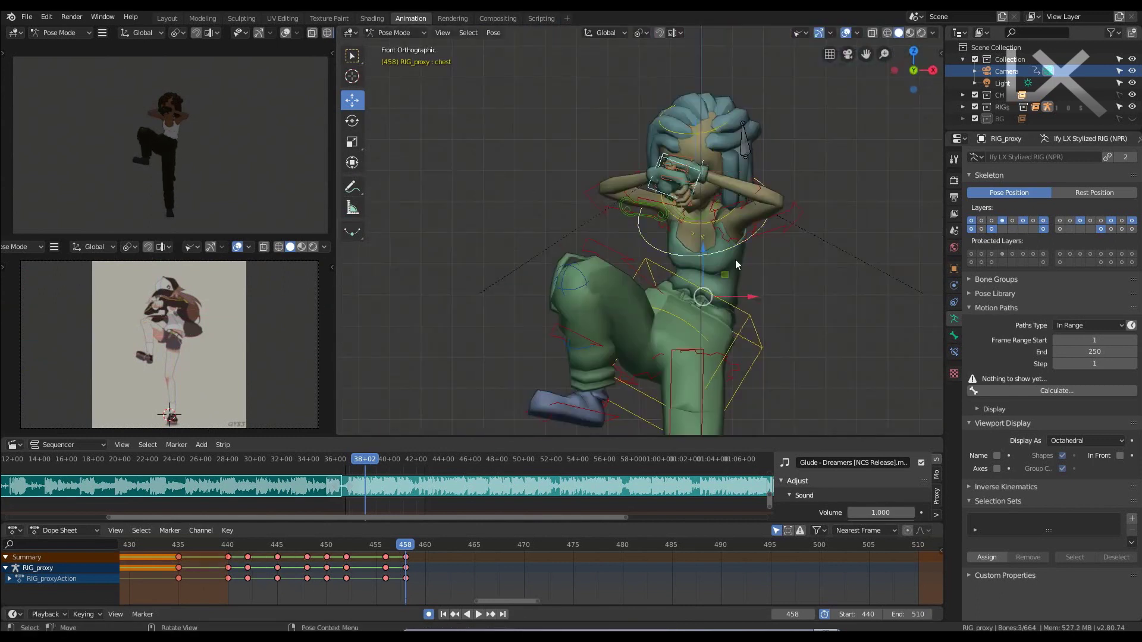
{"action": "left_click", "coordinate": [820, 265]}
{"action": "scroll", "coordinate": [784, 262], "scroll_direction": "up", "scroll_amount": 2}
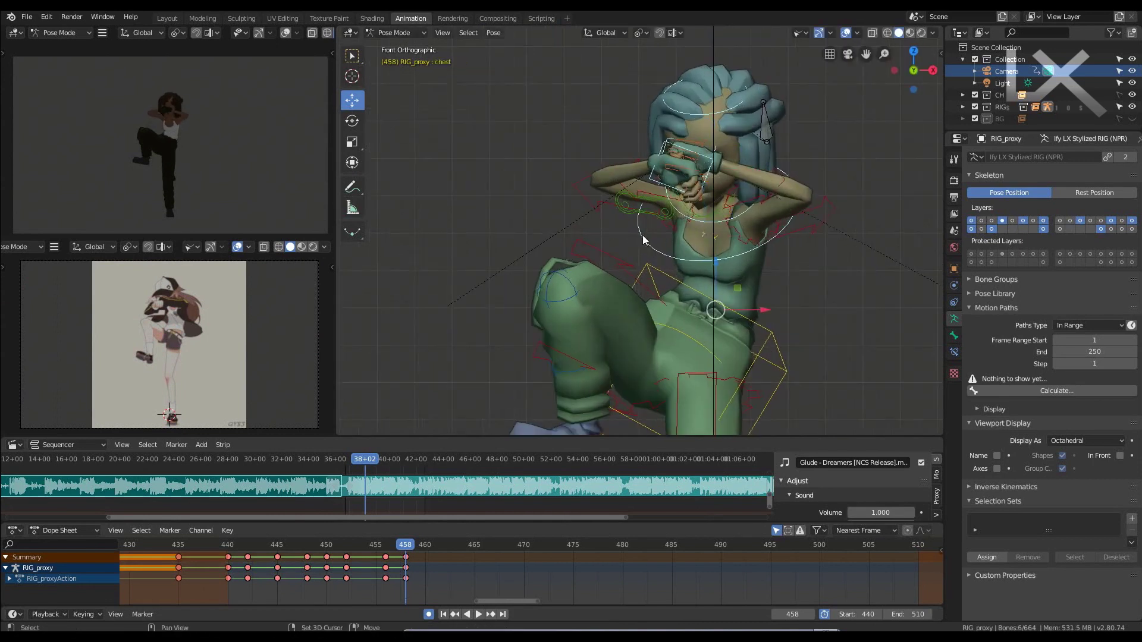
- Rotate the right shoulder in front view to lift the right arm
{"action": "left_click", "coordinate": [702, 226]}
{"action": "middle_click_drag", "start_coordinate": [702, 226], "coordinate": [695, 282]}
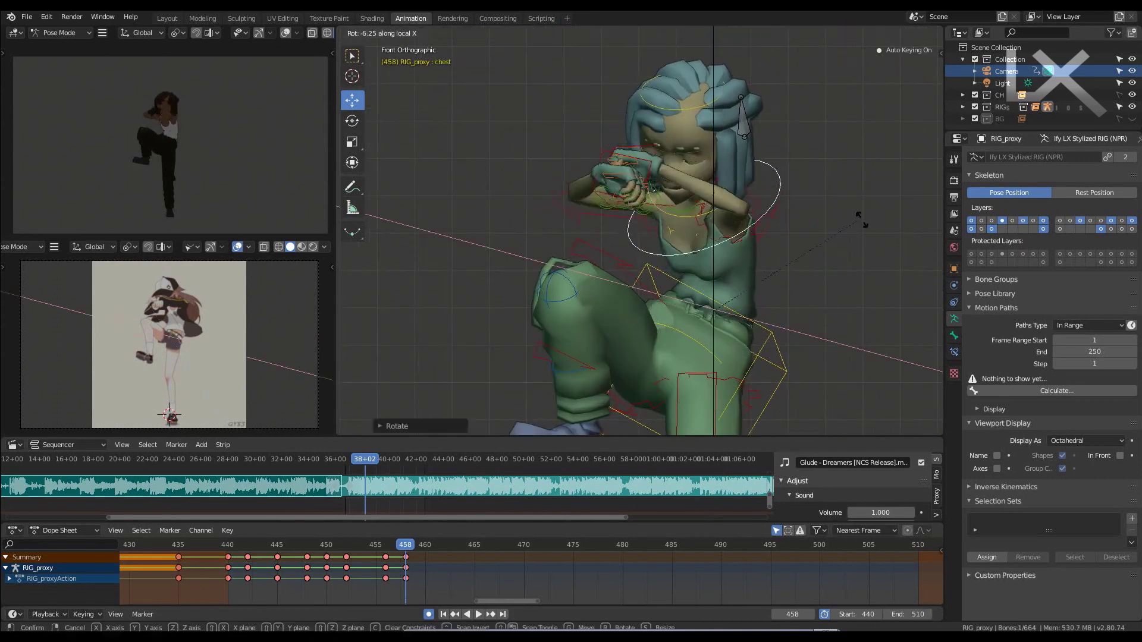
{"action": "key", "text": "KP_1"}
{"action": "left_click", "coordinate": [766, 208]}
{"action": "key", "text": "r"}
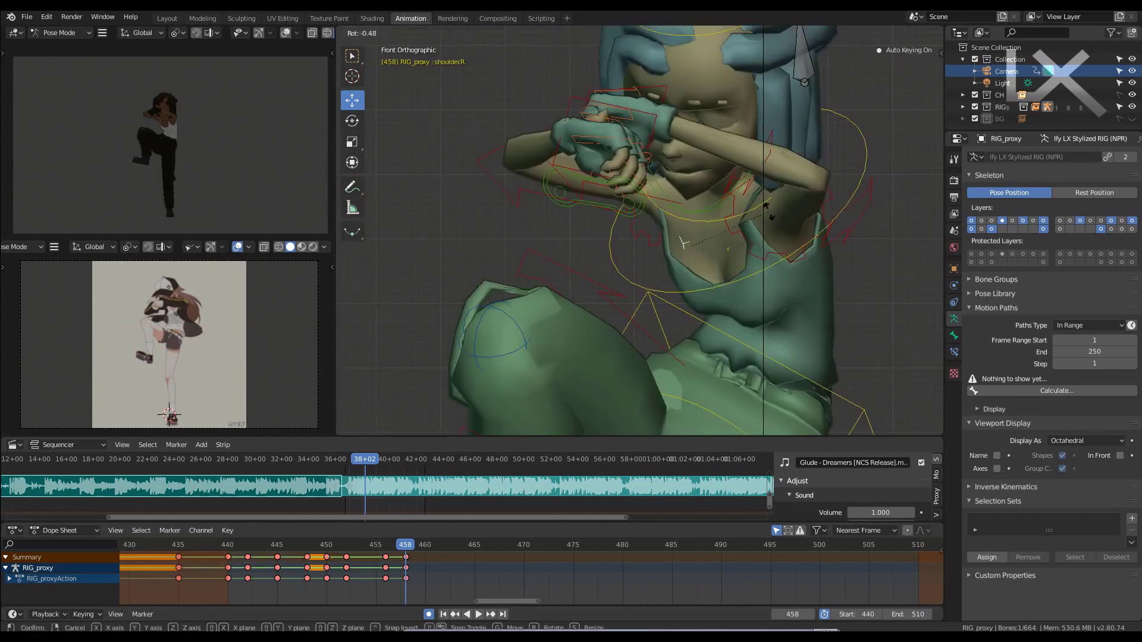
{"action": "left_click", "coordinate": [736, 255]}
- Move the right hand in front of the face and orbit to check both hands
{"action": "left_click_drag", "start_coordinate": [691, 109], "coordinate": [638, 95]}
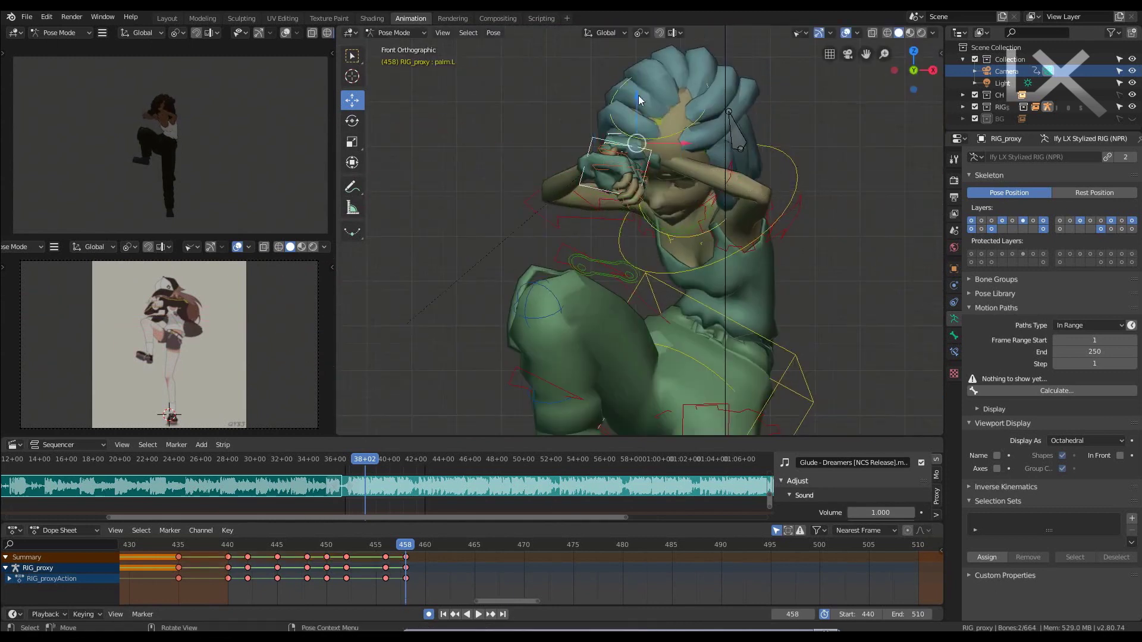
{"action": "scroll", "coordinate": [554, 109], "scroll_direction": "up", "scroll_amount": 2}
{"action": "scroll", "coordinate": [564, 179], "scroll_direction": "up", "scroll_amount": 2}
{"action": "middle_click_drag", "start_coordinate": [563, 179], "coordinate": [815, 206]}
- Toggle the rig's properties sidebar and return to the keyframe at 456
{"action": "key", "text": "n"}
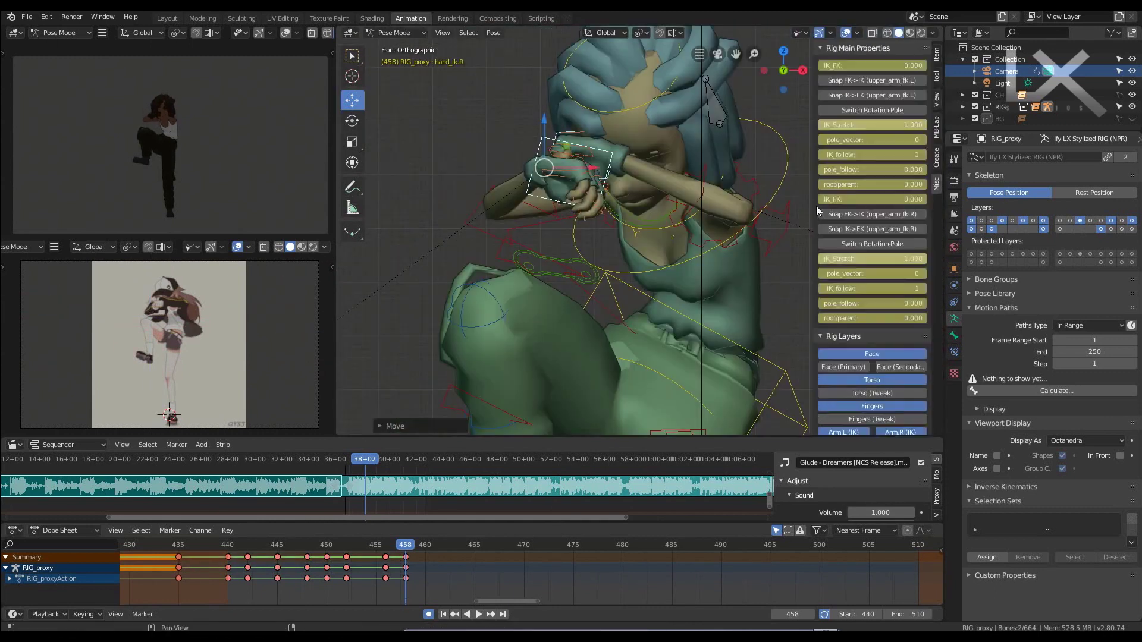
{"action": "key", "text": "n"}
{"action": "left_click", "coordinate": [703, 170]}
{"action": "key", "text": "s"}
{"action": "key", "text": "Escape"}
{"action": "scroll", "coordinate": [697, 247], "scroll_direction": "down", "scroll_amount": 3}
{"action": "key", "text": "KP_1"}
{"action": "key", "text": "Down"}
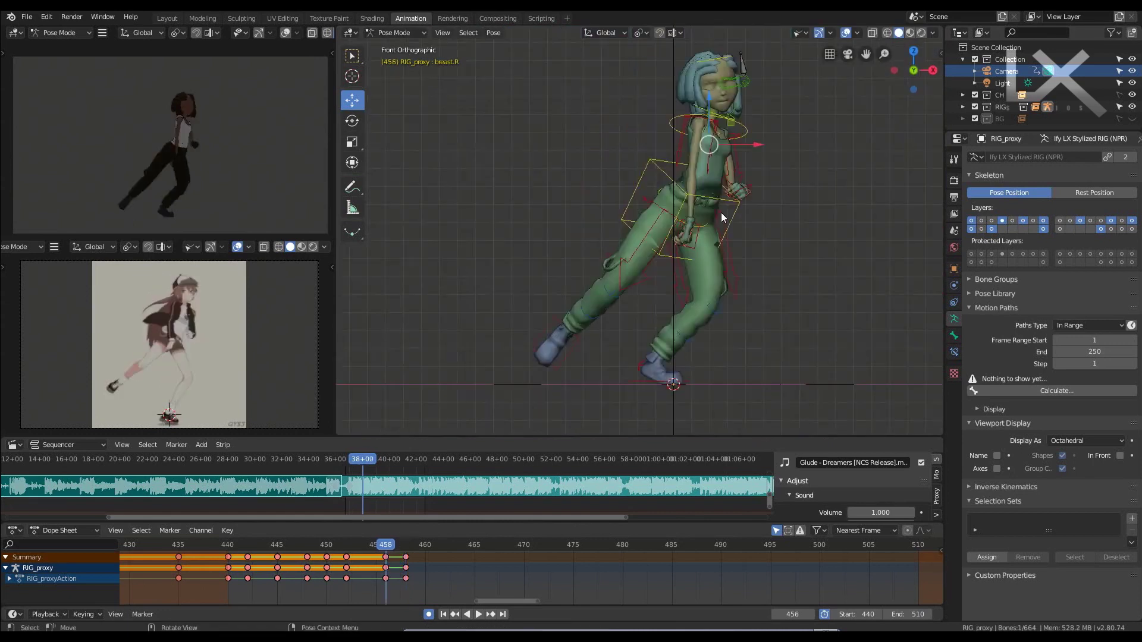
- Rotate the right thigh about its local Y axis at frame 456
{"action": "left_click", "coordinate": [560, 295]}
{"action": "left_click", "coordinate": [601, 247]}
{"action": "key", "text": "r"}
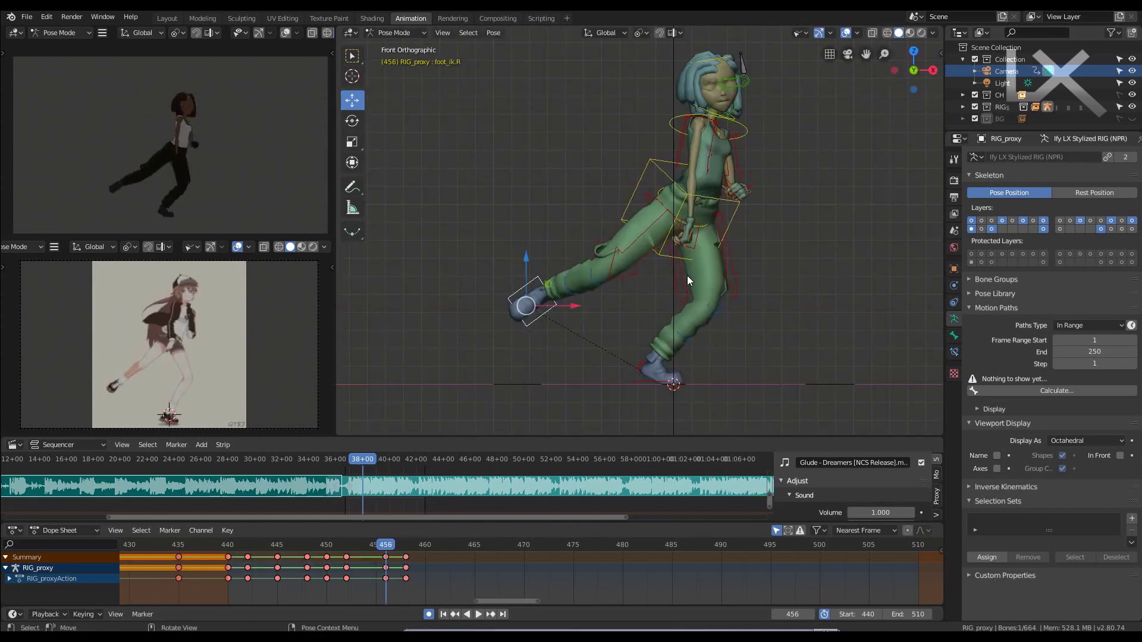
{"action": "key", "text": "y"}
{"action": "key", "text": "y"}
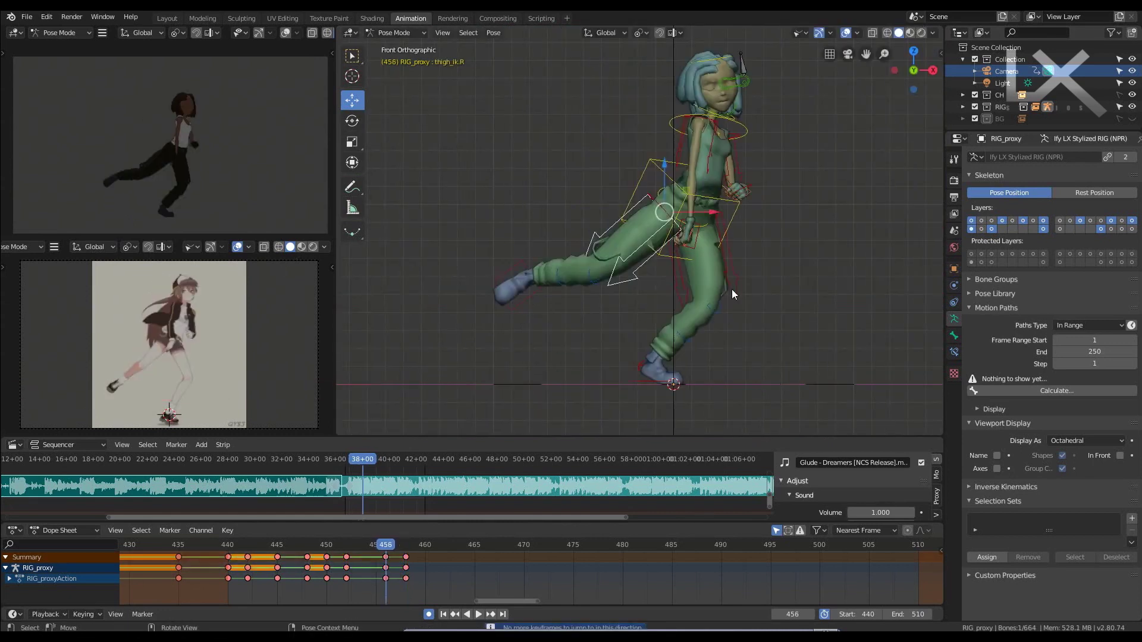
- Key every bone of the rig at frame 462
{"action": "key", "text": "Up"}
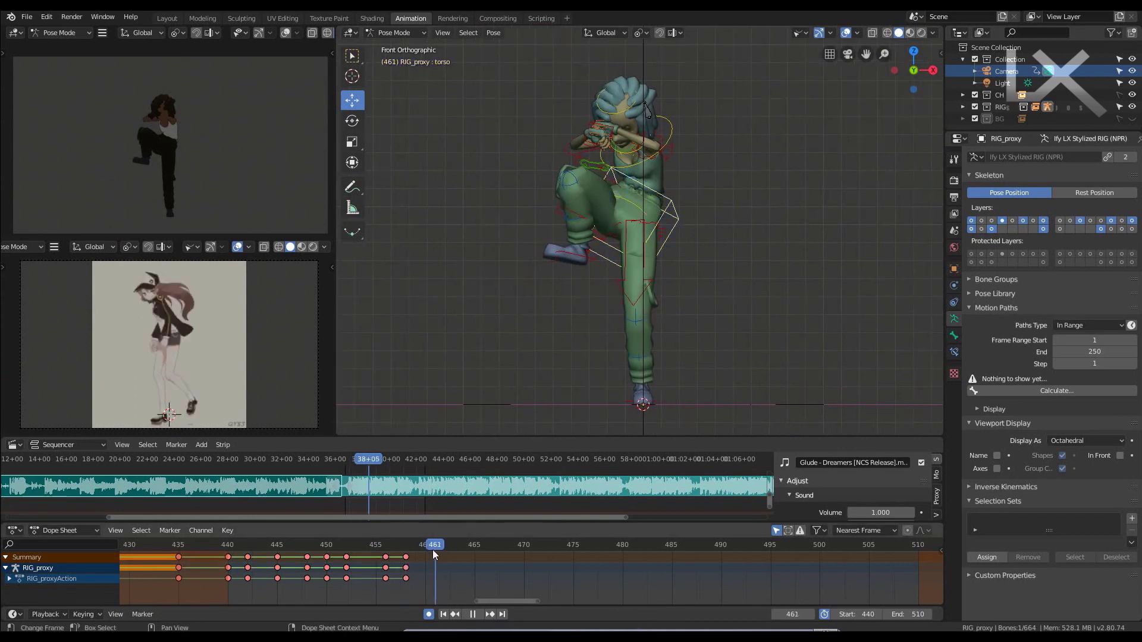
{"action": "left_click_drag", "start_coordinate": [432, 549], "coordinate": [440, 347]}
{"action": "key", "text": "a"}
{"action": "key", "text": "i"}
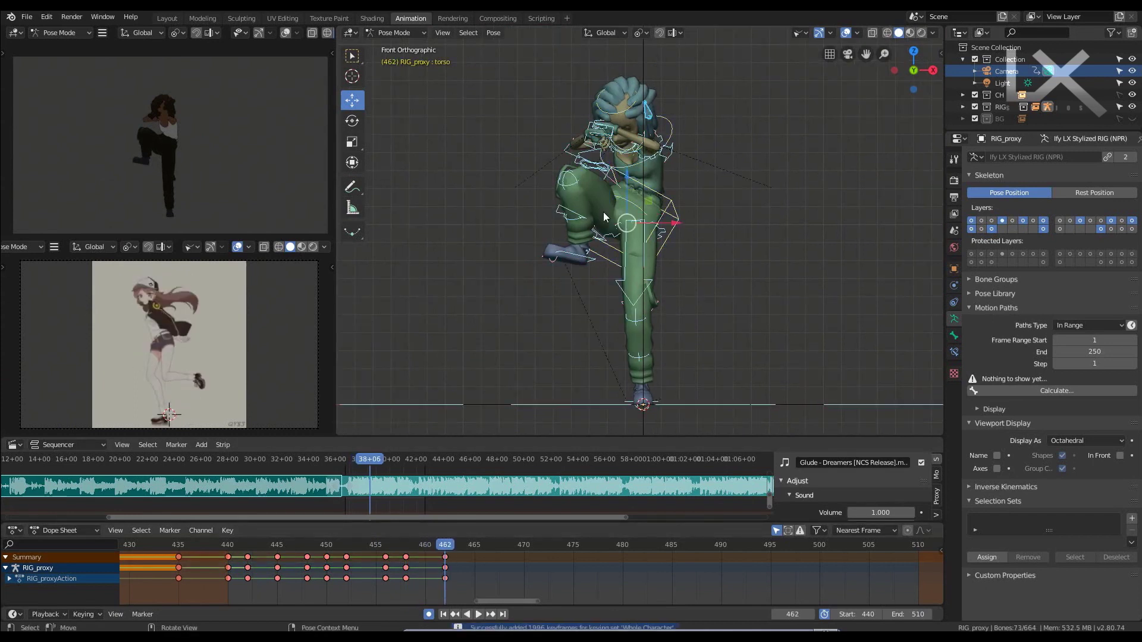
- Lower the right foot to the ground, rotated flat and repositioned
{"action": "left_click_drag", "start_coordinate": [569, 223], "coordinate": [615, 395]}
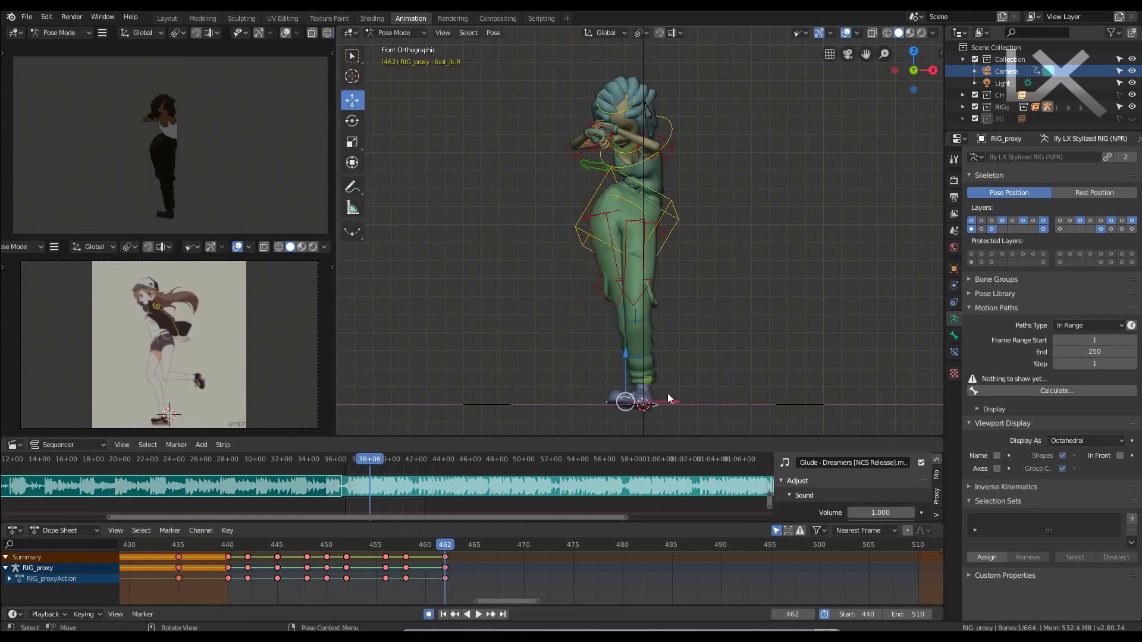
{"action": "scroll", "coordinate": [665, 226], "scroll_direction": "up", "scroll_amount": 4}
{"action": "scroll", "coordinate": [665, 226], "scroll_direction": "down", "scroll_amount": 4}
{"action": "key", "text": "r"}
{"action": "left_click", "coordinate": [634, 202]}
{"action": "scroll", "coordinate": [730, 356], "scroll_direction": "up", "scroll_amount": 5}
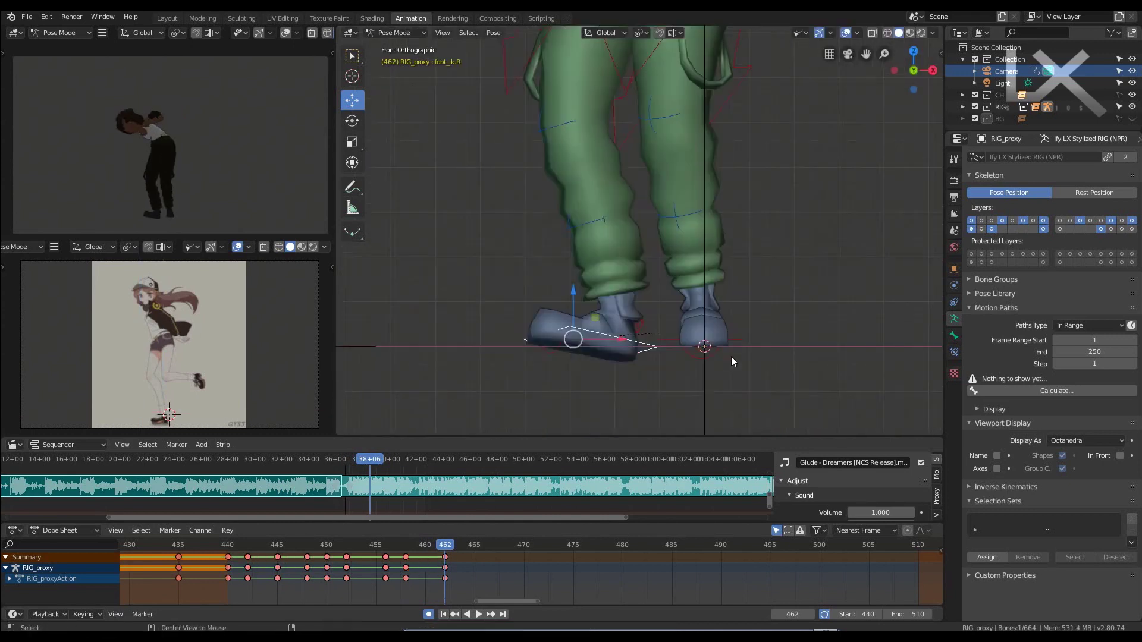
{"action": "key", "text": "g"}
{"action": "left_click", "coordinate": [662, 359]}
{"action": "scroll", "coordinate": [662, 359], "scroll_direction": "down", "scroll_amount": 4}
- Lift the left foot behind the body and rotate the left thigh about global Z
{"action": "left_click_drag", "start_coordinate": [624, 309], "coordinate": [701, 188]}
{"action": "left_click", "coordinate": [768, 191]}
{"action": "left_click", "coordinate": [598, 167]}
{"action": "key", "text": "r"}
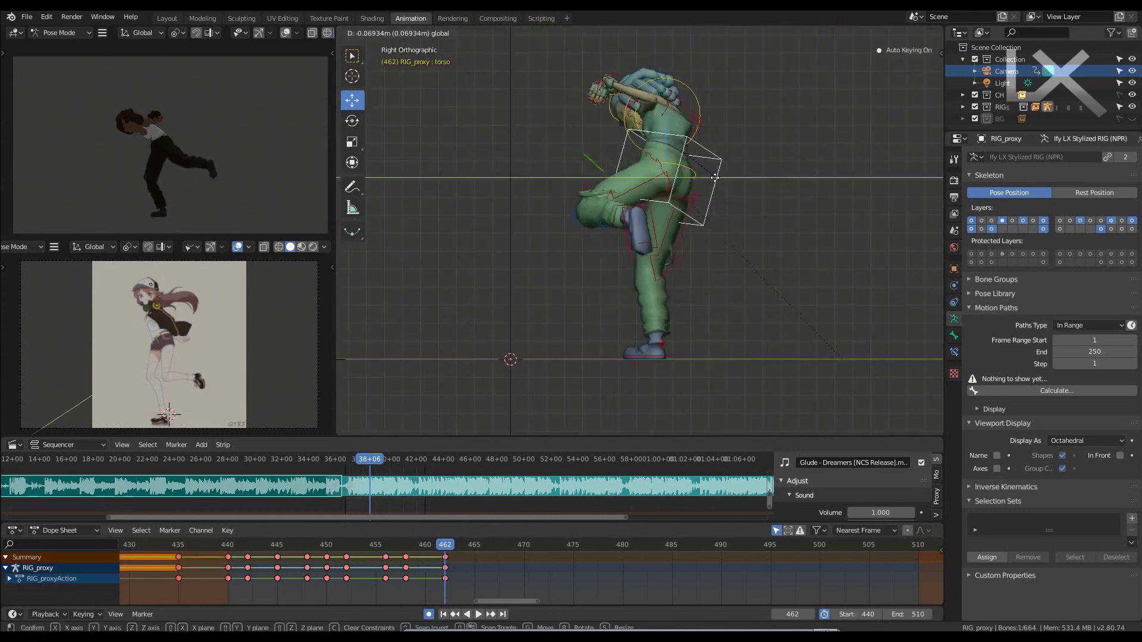
{"action": "key", "text": "z"}
- Shift the torso in side view and select the chest bone
{"action": "key", "text": "KP_3"}
{"action": "key", "text": "KP_1"}
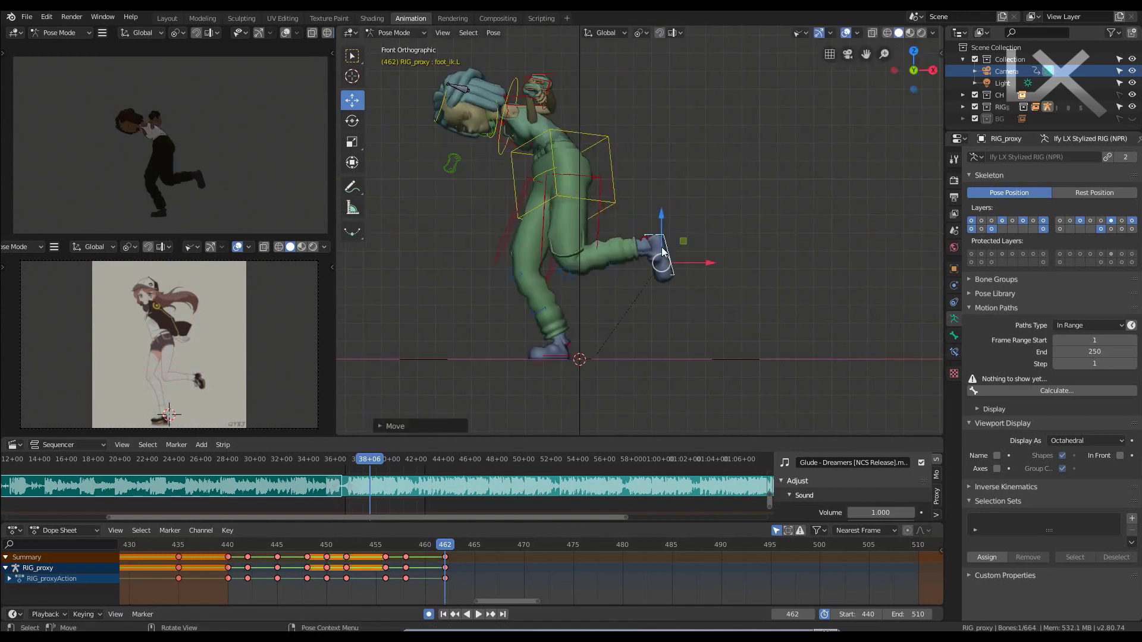
{"action": "key", "text": "KP_3"}
{"action": "key", "text": "g"}
{"action": "left_click", "coordinate": [541, 280]}
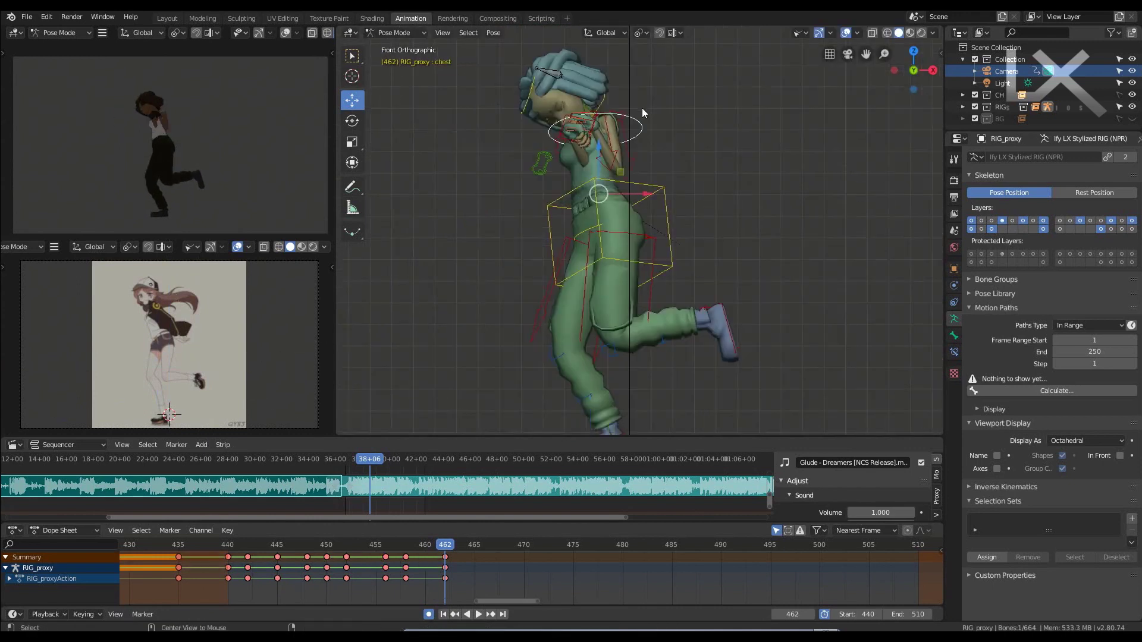
{"action": "left_click", "coordinate": [615, 300]}
- Move the right hand and rotate it about its local Z axis
{"action": "middle_click_drag", "start_coordinate": [616, 302], "coordinate": [674, 198]}
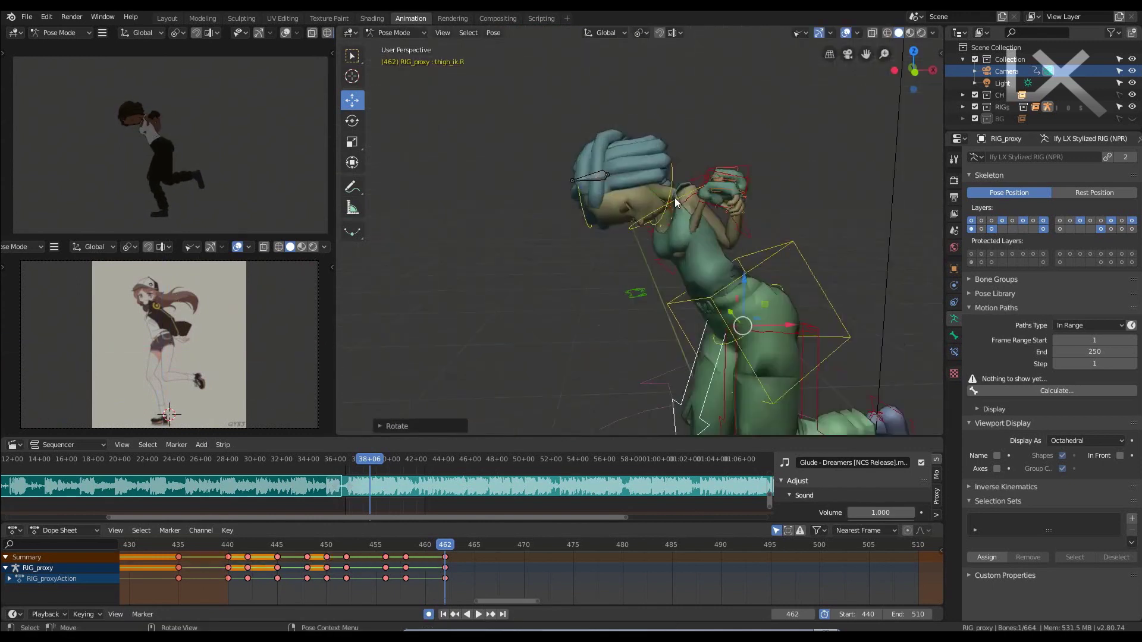
{"action": "left_click", "coordinate": [571, 249]}
{"action": "key", "text": "g"}
{"action": "middle_click_drag", "start_coordinate": [488, 329], "coordinate": [666, 362]}
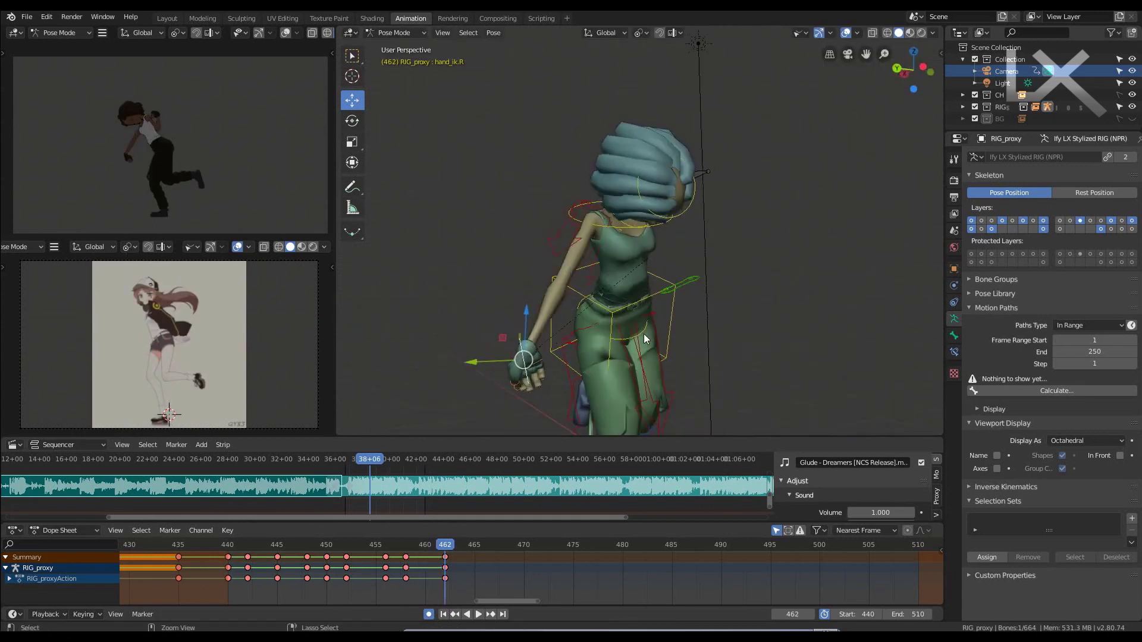
{"action": "key", "text": "ctrl+KP_3"}
{"action": "scroll", "coordinate": [524, 331], "scroll_direction": "up", "scroll_amount": 2}
{"action": "key", "text": "r"}
{"action": "key", "text": "z"}
{"action": "key", "text": "z"}
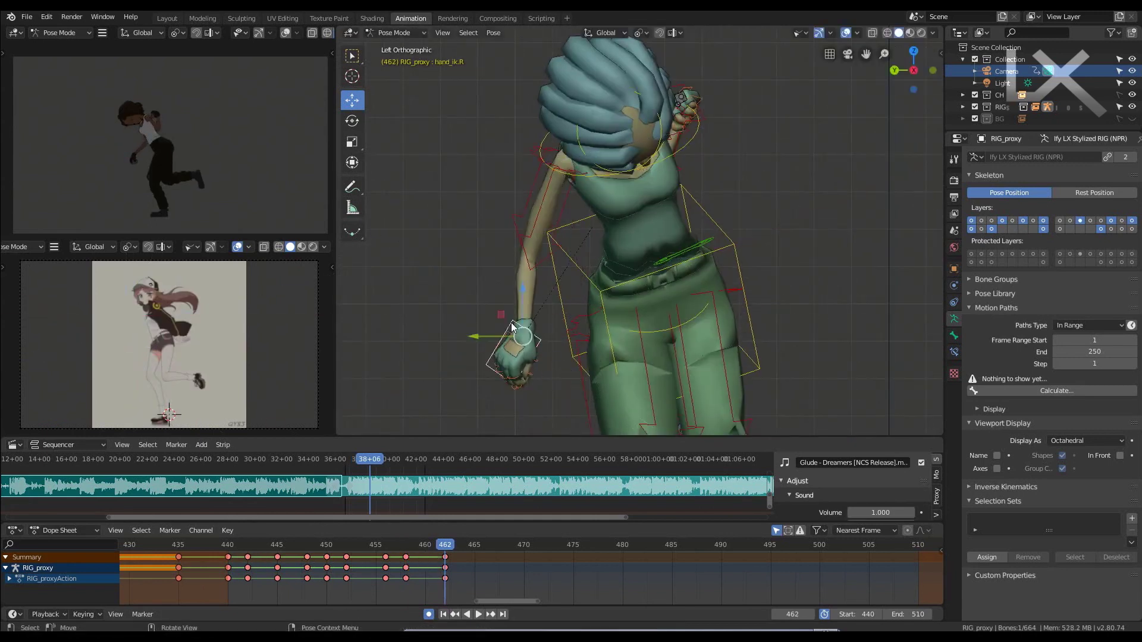
{"action": "key", "text": "KP_1"}
{"action": "key", "text": "g"}
{"action": "left_click", "coordinate": [701, 187]}
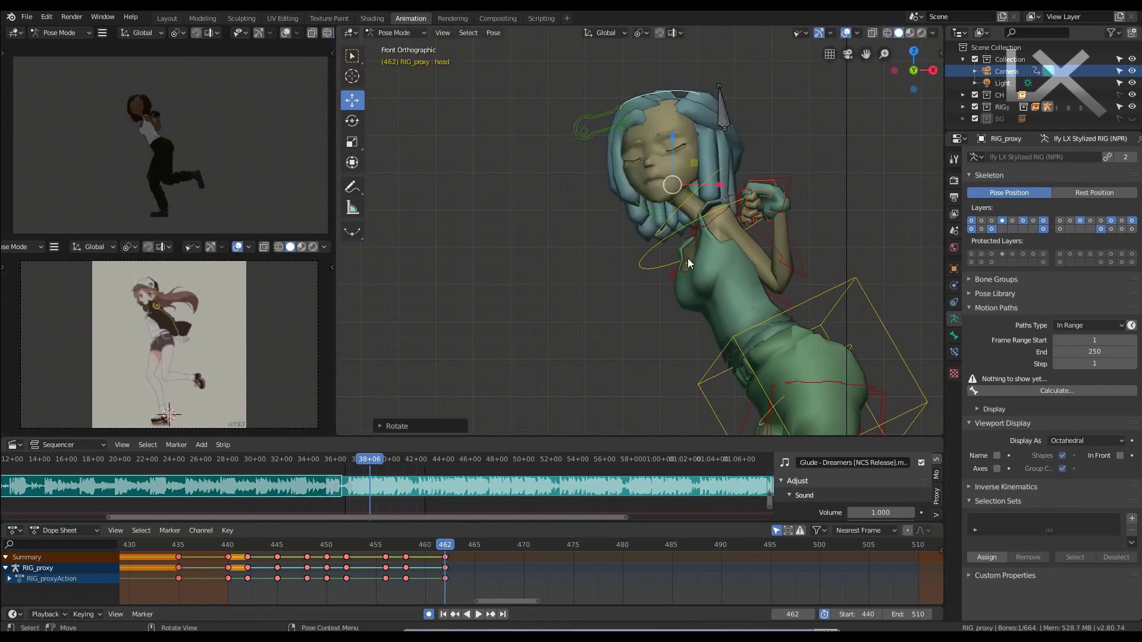
- Adjust the chest and head rotation of the upper body
{"action": "middle_click_drag", "start_coordinate": [687, 263], "coordinate": [702, 328], "text": "shift"}
{"action": "middle_click_drag", "start_coordinate": [813, 327], "coordinate": [754, 214], "text": "shift"}
{"action": "left_click", "coordinate": [636, 184]}
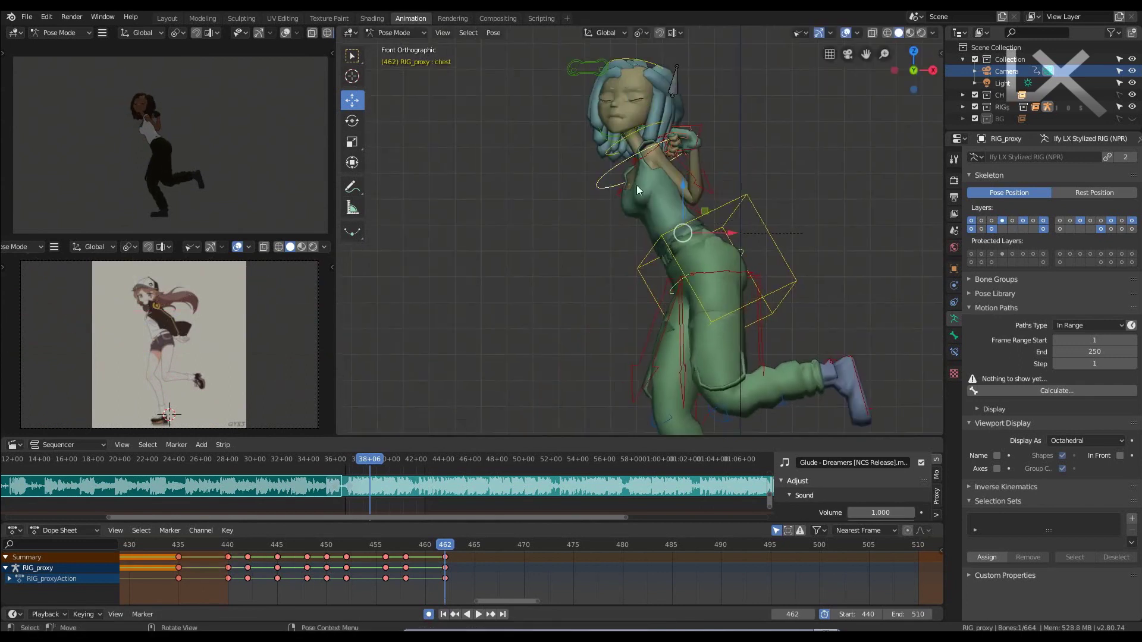
{"action": "left_click", "coordinate": [744, 81]}
{"action": "middle_click_drag", "start_coordinate": [740, 147], "coordinate": [791, 223]}
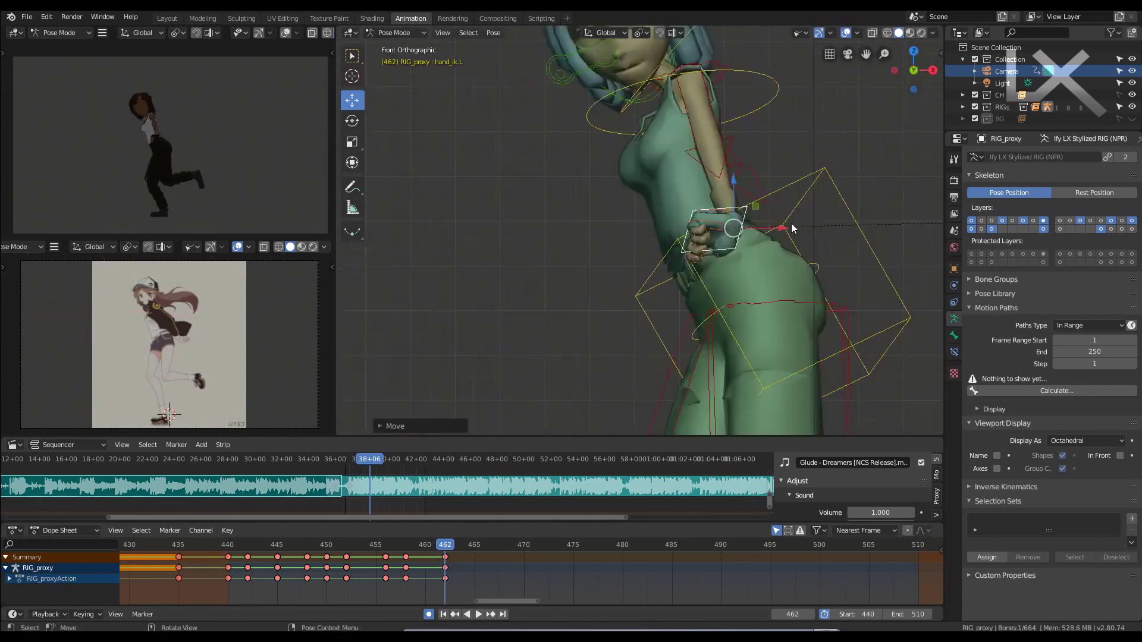
- Place the left hand behind the character's back
{"action": "key", "text": "KP_3"}
{"action": "left_click", "coordinate": [761, 240]}
{"action": "key", "text": "g"}
{"action": "left_click", "coordinate": [727, 201]}
{"action": "middle_click_drag", "start_coordinate": [753, 262], "coordinate": [684, 250]}
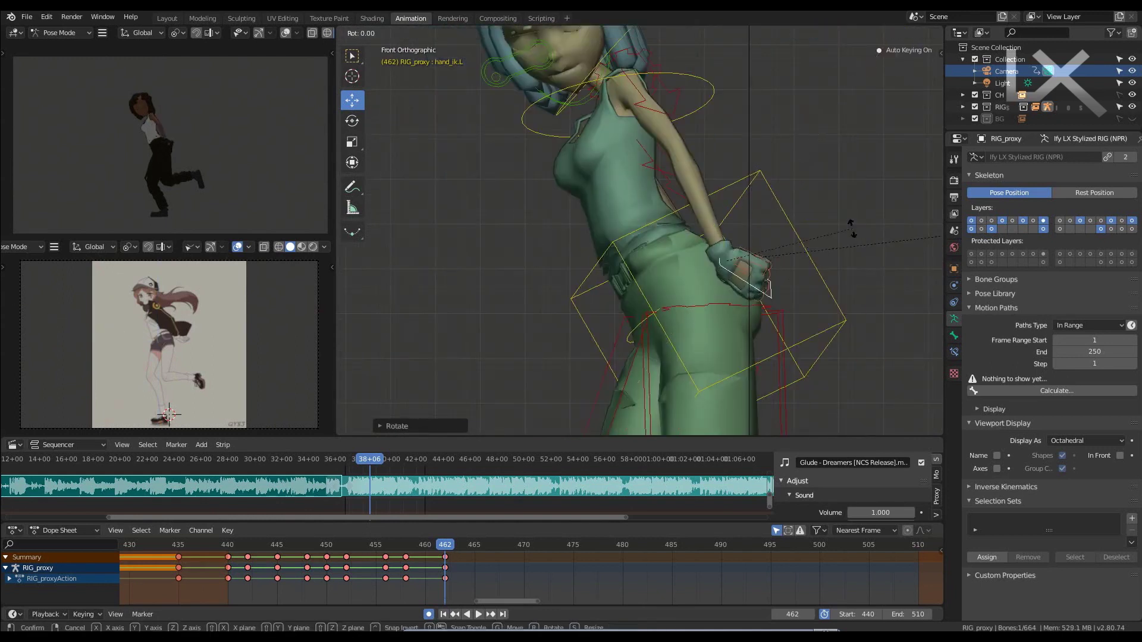
- Rotate the left shoulder and move the right hand into place behind the back
{"action": "key", "text": "KP_3"}
{"action": "scroll", "coordinate": [610, 272], "scroll_direction": "up", "scroll_amount": 2}
{"action": "left_click", "coordinate": [606, 267]}
{"action": "left_click", "coordinate": [666, 394]}
{"action": "middle_click_drag", "start_coordinate": [666, 394], "coordinate": [664, 263]}
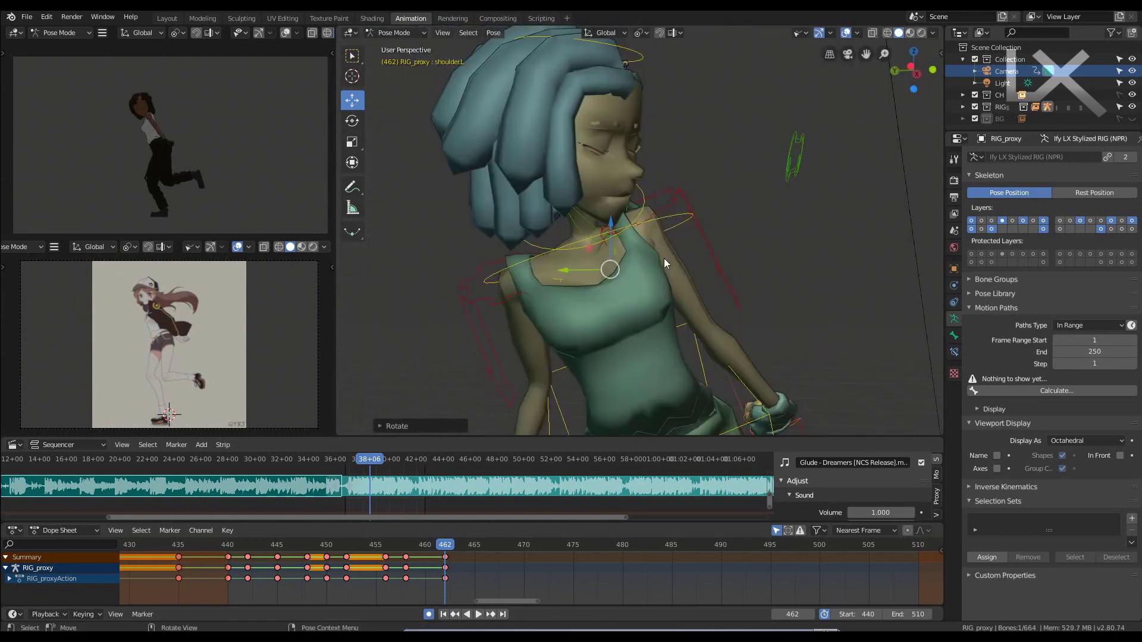
{"action": "key", "text": "KP_3"}
{"action": "left_click_drag", "start_coordinate": [643, 352], "coordinate": [643, 362]}
{"action": "left_click", "coordinate": [729, 313]}
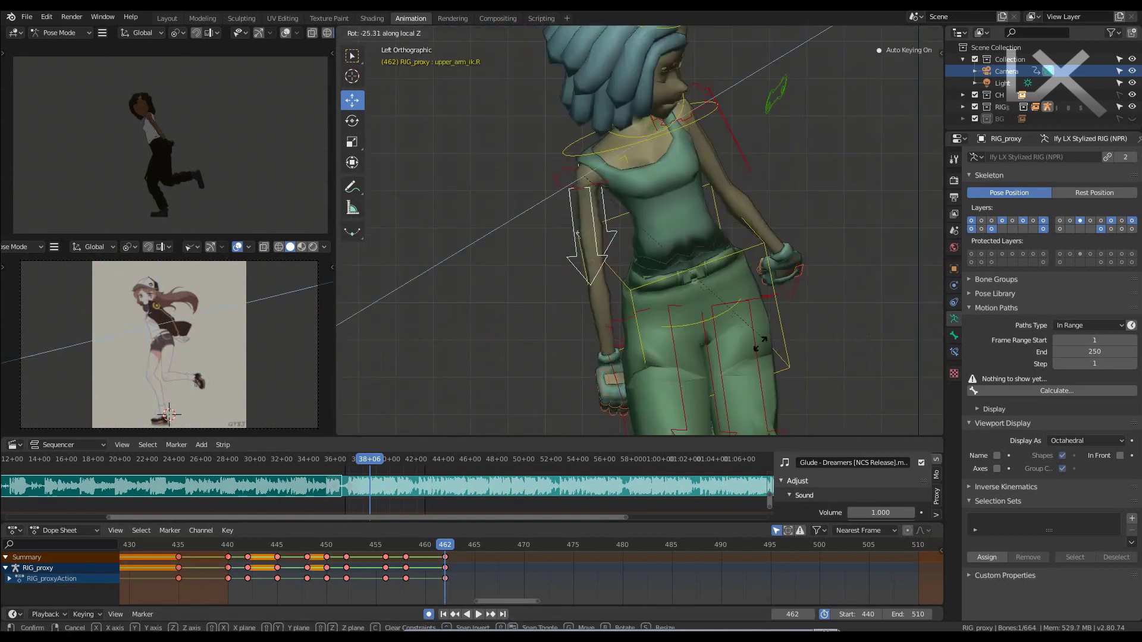
{"action": "middle_click_drag", "start_coordinate": [729, 313], "coordinate": [651, 240]}
- Paste the copied pose onto the right upper arm and rotate it
{"action": "left_click", "coordinate": [589, 196]}
{"action": "key", "text": "ctrl+v"}
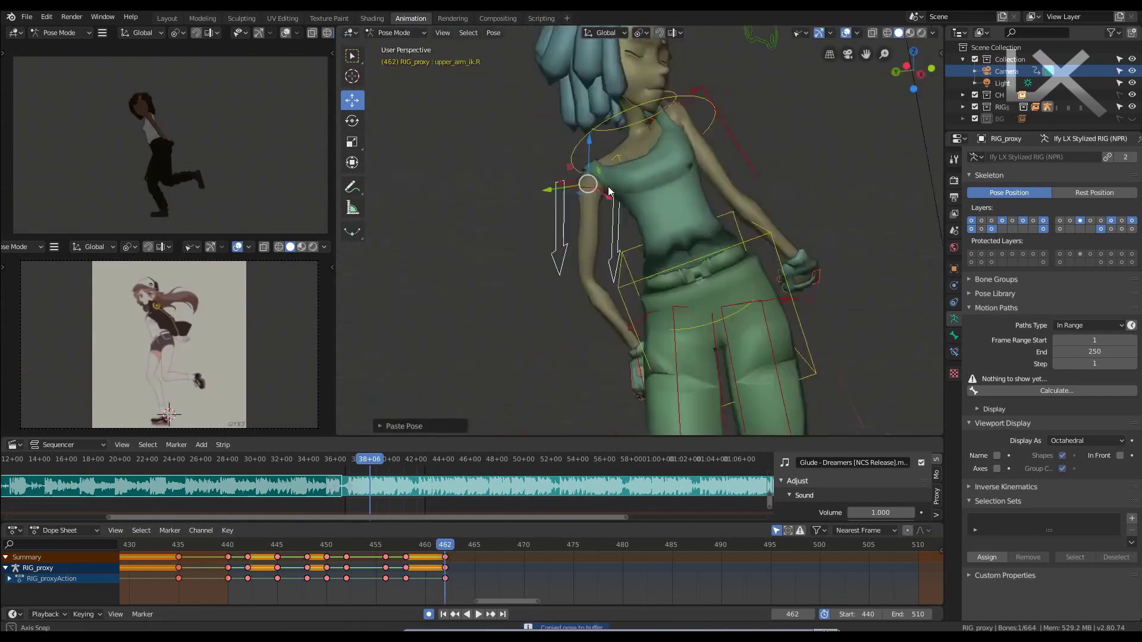
{"action": "key", "text": "r"}
{"action": "key", "text": "ctrl+KP_3"}
{"action": "left_click", "coordinate": [613, 357]}
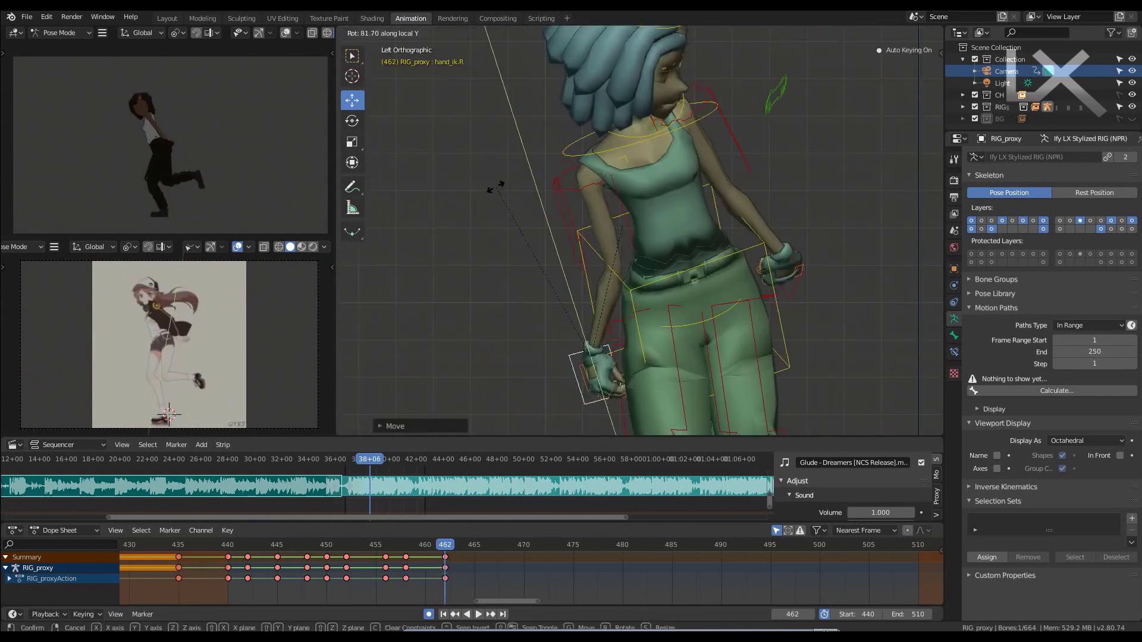
{"action": "left_click", "coordinate": [732, 224]}
- Paste the copied pose onto the right thigh tweak control and move it into place
{"action": "key", "text": "ctrl+KP_1"}
{"action": "left_click", "coordinate": [569, 343]}
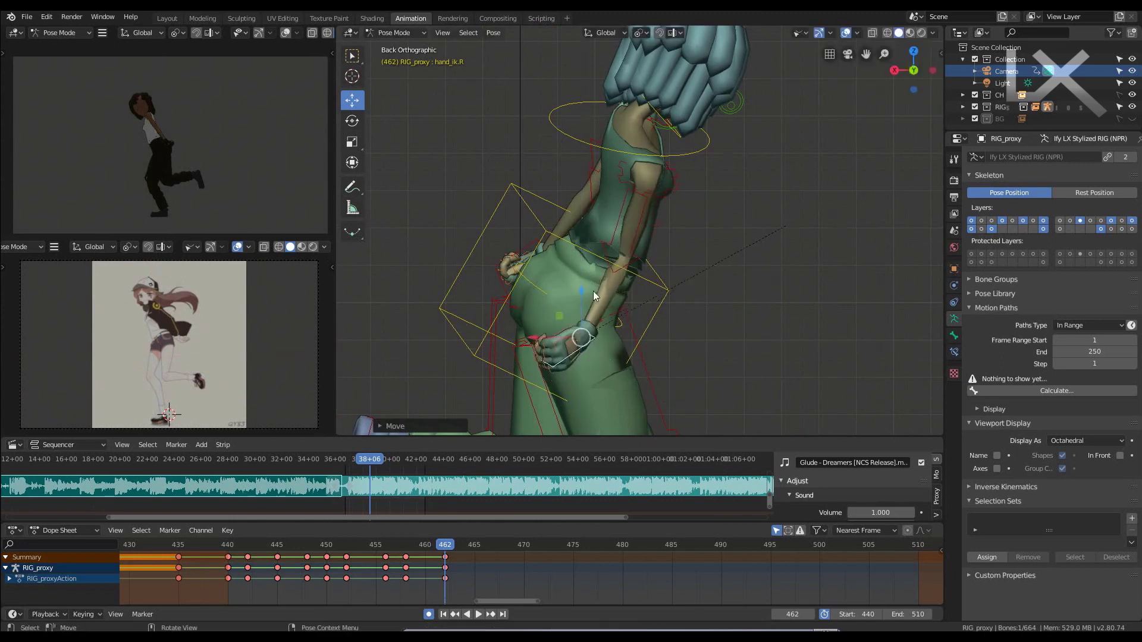
{"action": "key", "text": "ctrl+KP_3"}
{"action": "key", "text": "ctrl+v"}
{"action": "left_click_drag", "start_coordinate": [574, 351], "coordinate": [588, 341]}
{"action": "scroll", "coordinate": [658, 315], "scroll_direction": "down", "scroll_amount": 4}
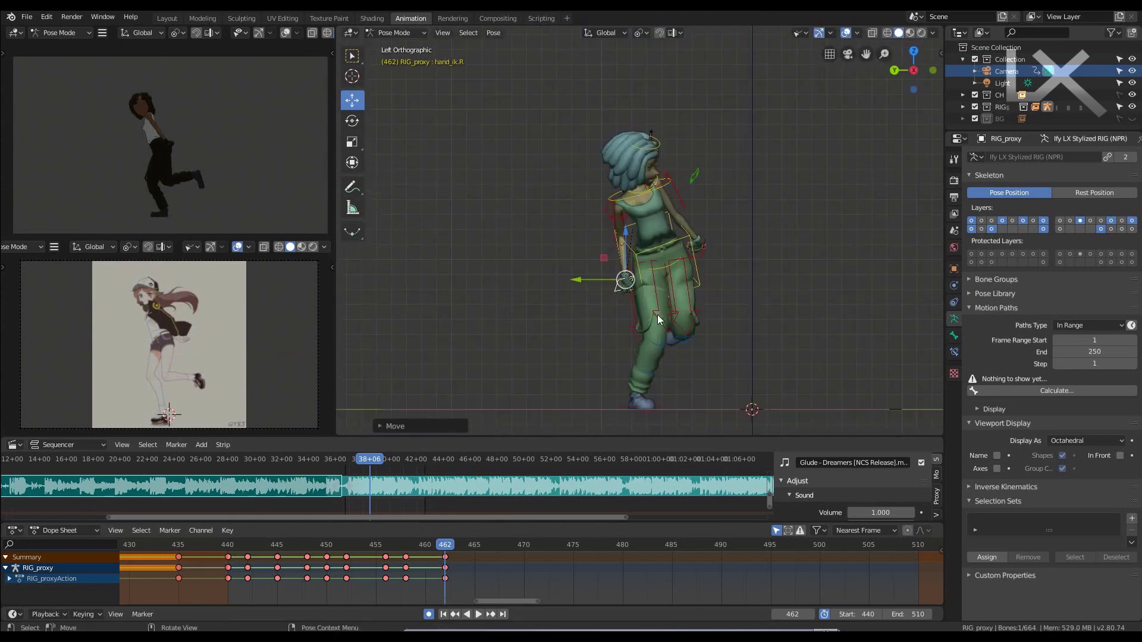
- Rotate the chest about its local X axis so the torso leans forward
{"action": "key", "text": "KP_1"}
{"action": "scroll", "coordinate": [729, 281], "scroll_direction": "up", "scroll_amount": 3}
{"action": "left_click", "coordinate": [729, 280]}
{"action": "key", "text": "r"}
{"action": "key", "text": "x"}
{"action": "key", "text": "x"}
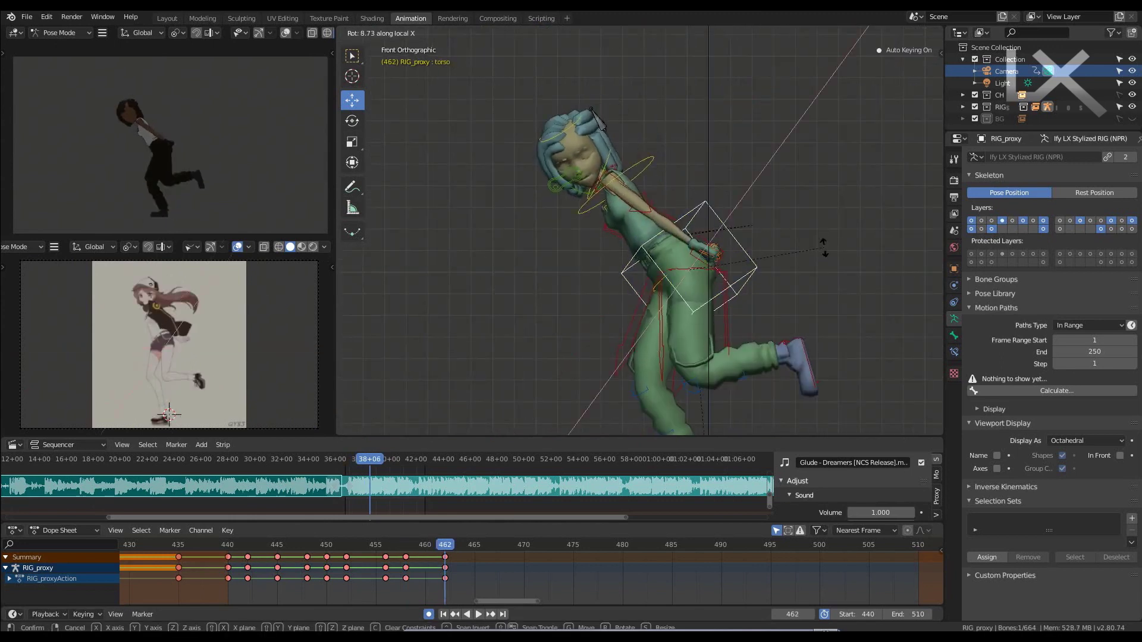
{"action": "left_click", "coordinate": [823, 247]}
- Select the head, then the torso control, and start moving the torso
{"action": "left_click", "coordinate": [616, 122]}
{"action": "left_click", "coordinate": [691, 314]}
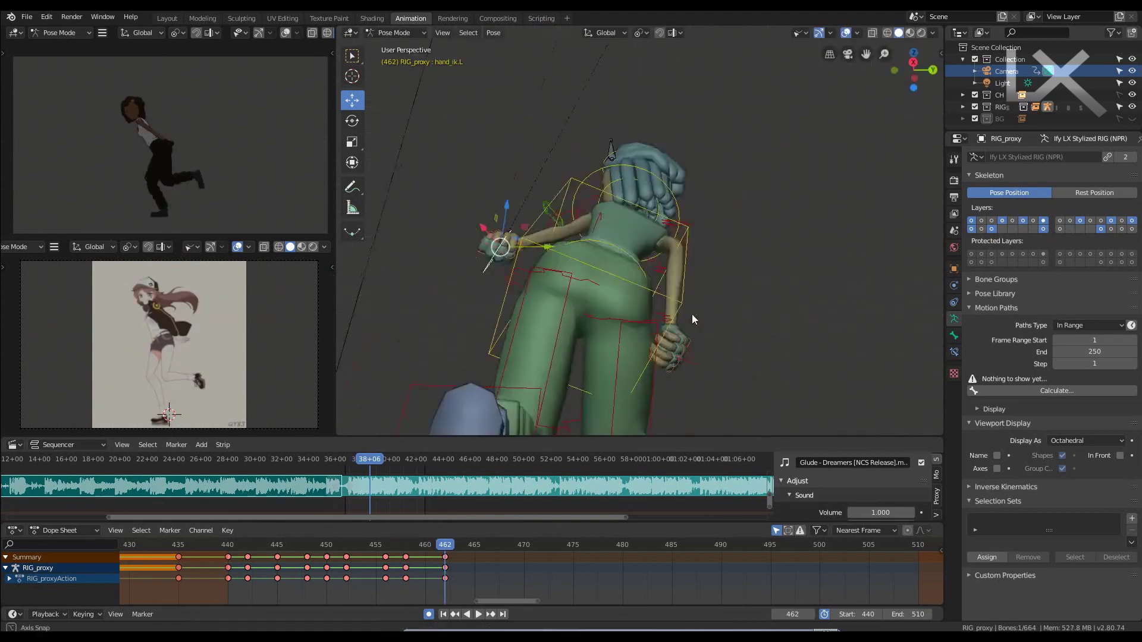
{"action": "scroll", "coordinate": [677, 237], "scroll_direction": "down", "scroll_amount": 2}
{"action": "key", "text": "g"}
- Cancel the torso move and flip between poses with undo/redo, ending on frame 462's pose
{"action": "key", "text": "Escape"}
{"action": "key", "text": "ctrl+z"}
{"action": "key", "text": "ctrl+shift+z"}
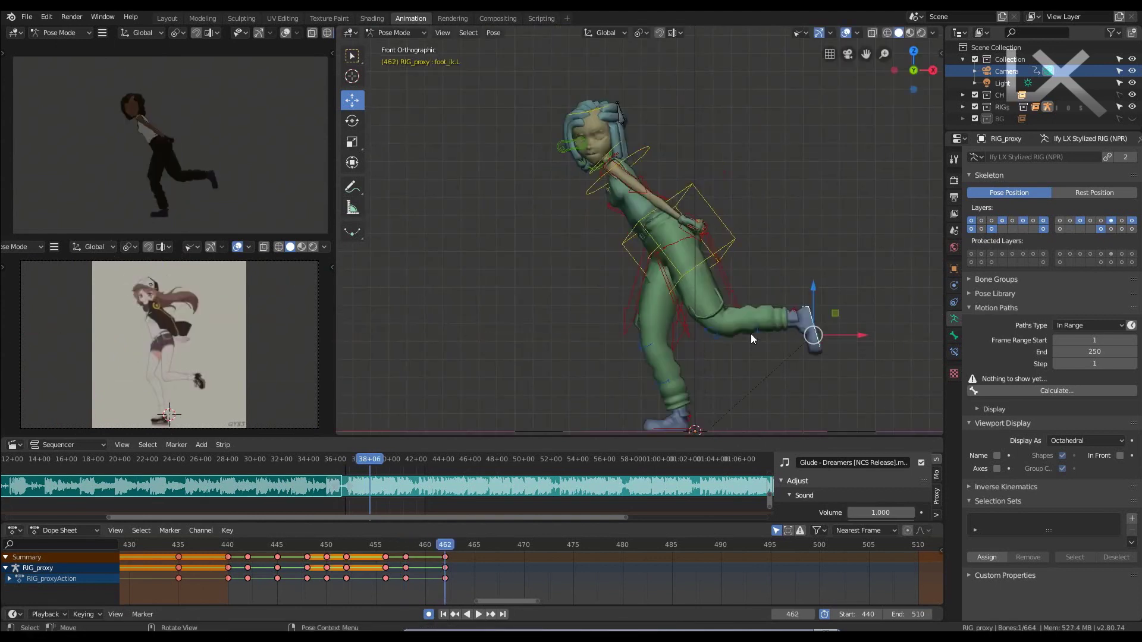
{"action": "key", "text": "ctrl+z"}
{"action": "key", "text": "ctrl+shift+z"}
{"action": "key", "text": "ctrl+z"}
{"action": "key", "text": "ctrl+shift+z"}
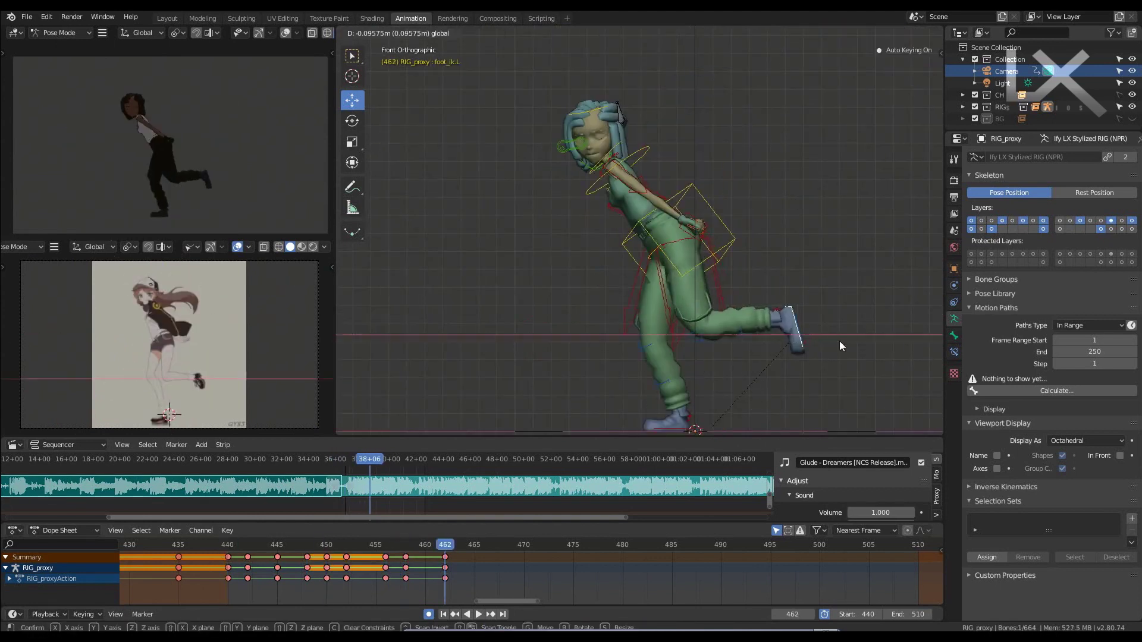
- Back at frame 465, set the torso's position, the foot's rotation and the torso's turn
{"action": "key", "text": "Left"}
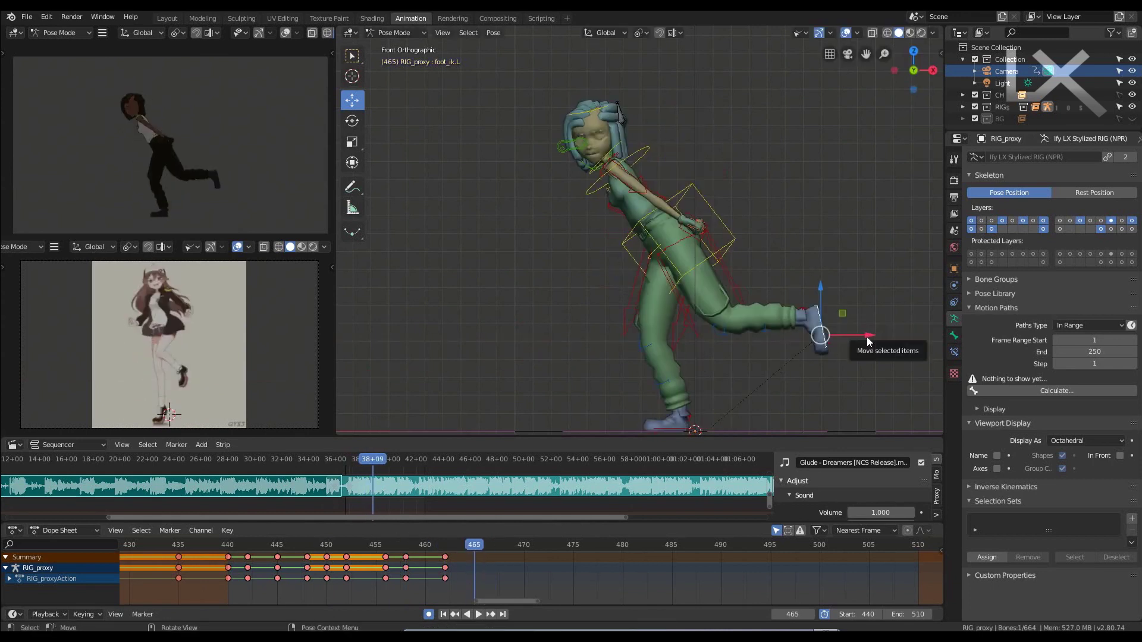
{"action": "left_click", "coordinate": [676, 185]}
{"action": "scroll", "coordinate": [685, 321], "scroll_direction": "down", "scroll_amount": 4, "text": "shift"}
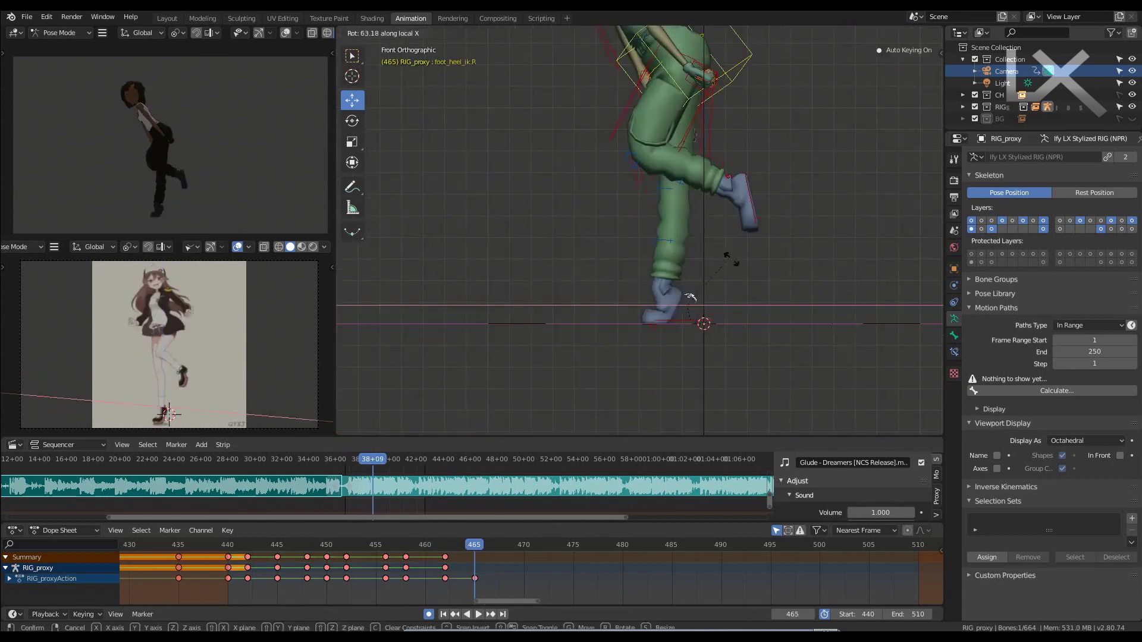
{"action": "left_click", "coordinate": [690, 295]}
{"action": "left_click", "coordinate": [694, 151]}
{"action": "key", "text": "r"}
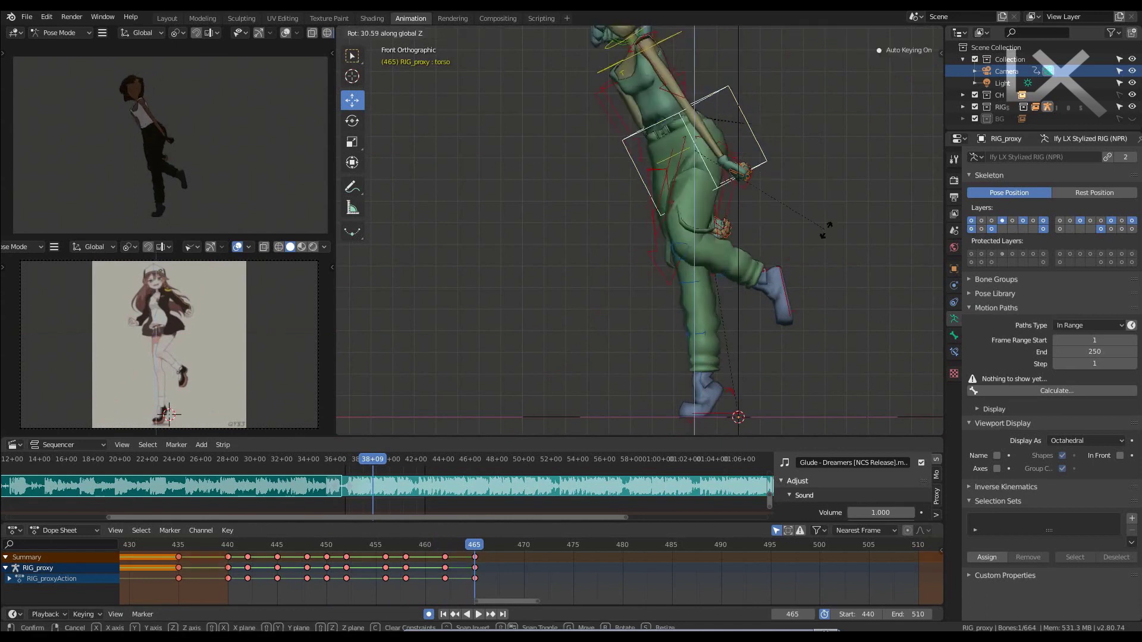
{"action": "left_click", "coordinate": [850, 275]}
- Shift the torso to a new position and rotate the right thigh
{"action": "left_click", "coordinate": [715, 115]}
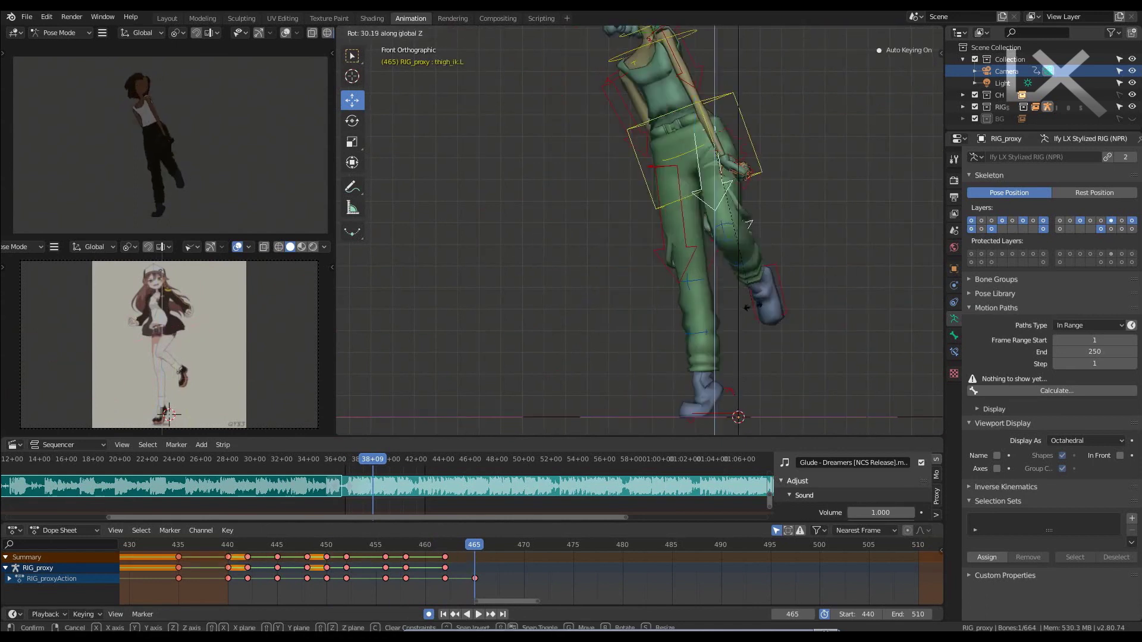
{"action": "key", "text": "g"}
{"action": "left_click", "coordinate": [715, 115]}
{"action": "left_click", "coordinate": [671, 250]}
{"action": "key", "text": "r"}
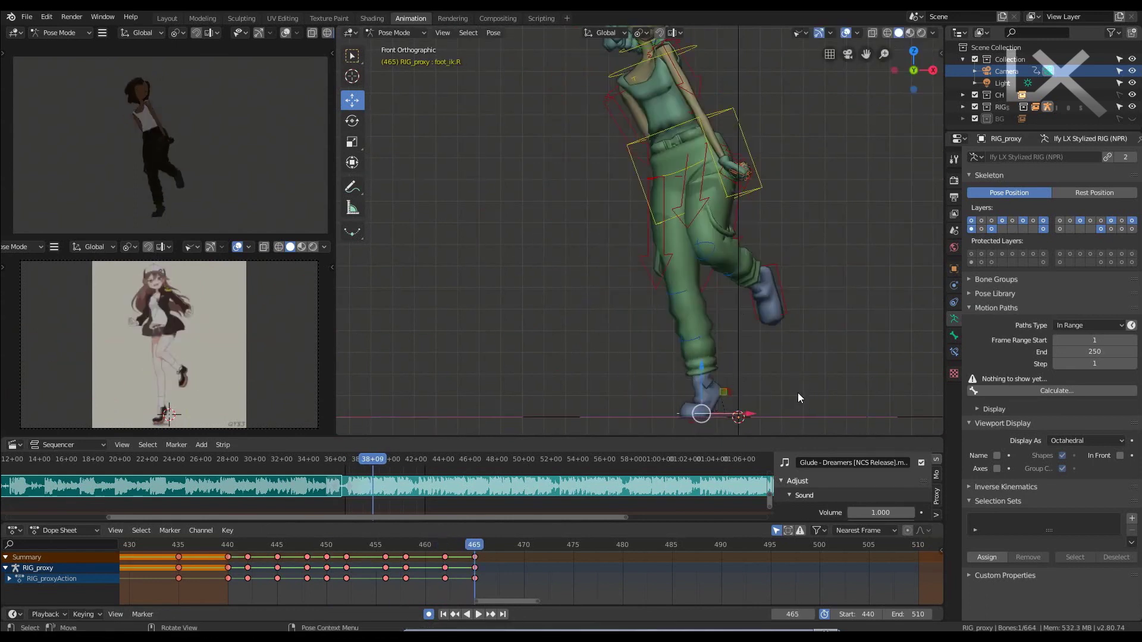
{"action": "scroll", "coordinate": [794, 151], "scroll_direction": "up", "scroll_amount": 1}
{"action": "scroll", "coordinate": [794, 152], "scroll_direction": "up", "scroll_amount": 3}
- Rotate the left hand about its local Y axis into its new placement
{"action": "left_click", "coordinate": [780, 115]}
{"action": "scroll", "coordinate": [687, 256], "scroll_direction": "down", "scroll_amount": 3}
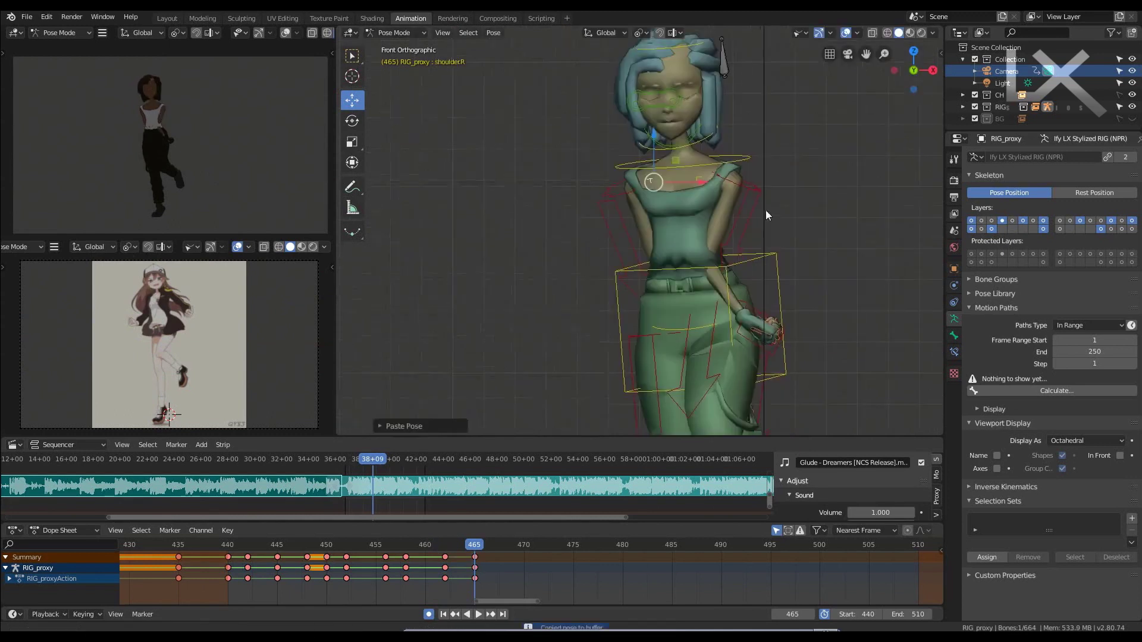
{"action": "left_click", "coordinate": [793, 327]}
{"action": "key", "text": "r"}
{"action": "key", "text": "y"}
{"action": "key", "text": "y"}
{"action": "left_click", "coordinate": [797, 193]}
{"action": "scroll", "coordinate": [701, 176], "scroll_direction": "up", "scroll_amount": 2}
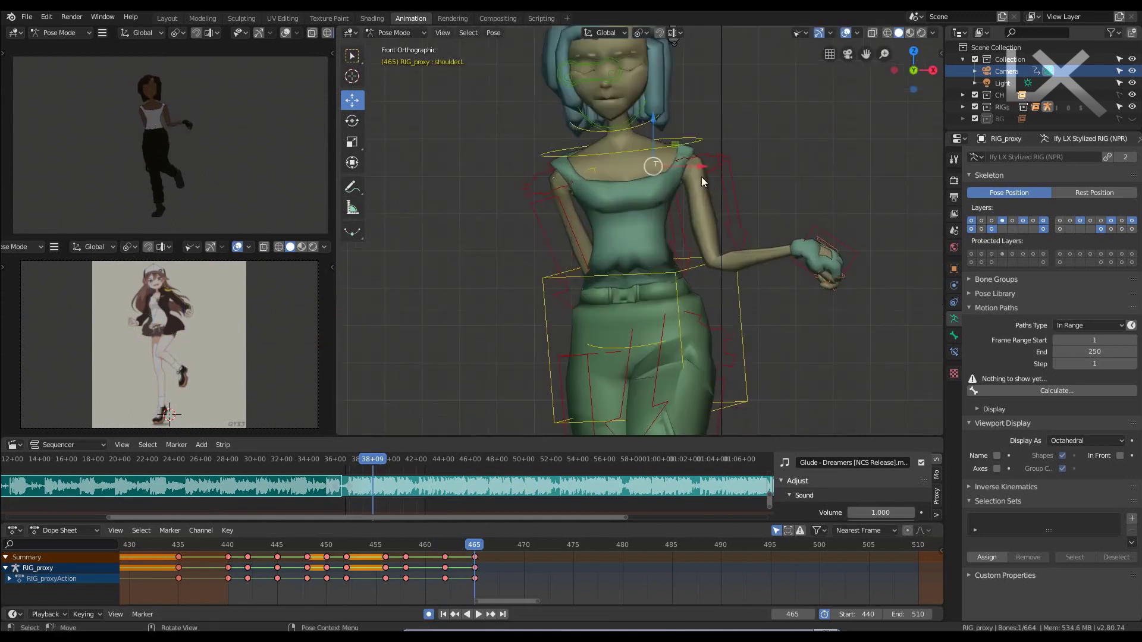
- Compare the pose against frame 462 from a side view, then return to frame 465
{"action": "left_click", "coordinate": [701, 177]}
{"action": "key", "text": "Down"}
{"action": "mouse_move", "coordinate": [701, 176]}
{"action": "middle_mouse_down"}
{"action": "mouse_move", "coordinate": [650, 249]}
{"action": "mouse_move", "coordinate": [688, 252]}
{"action": "mouse_move", "coordinate": [694, 147]}
{"action": "middle_mouse_up"}
{"action": "key", "text": "Up"}
{"action": "scroll", "coordinate": [694, 148], "scroll_direction": "up", "scroll_amount": 2}
{"action": "left_click", "coordinate": [720, 220]}
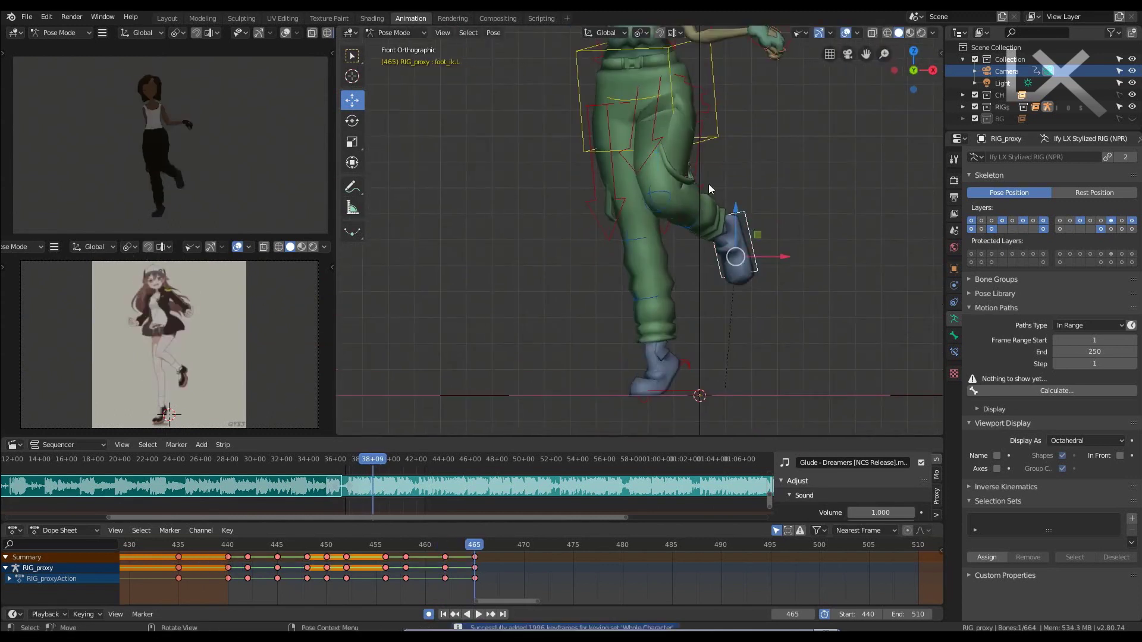
{"action": "scroll", "coordinate": [704, 154], "scroll_direction": "down", "scroll_amount": 2}
- Move the left hand into position, checking the arm from an orbited view
{"action": "left_click", "coordinate": [767, 164]}
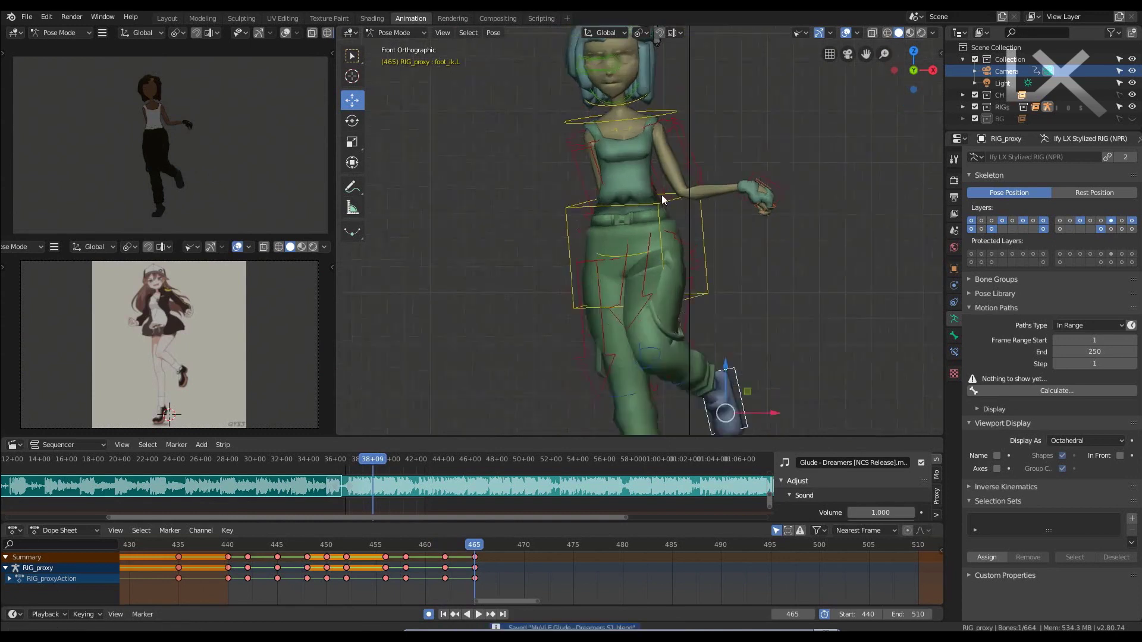
{"action": "middle_click_drag", "start_coordinate": [767, 164], "coordinate": [731, 272], "text": "alt"}
{"action": "scroll", "coordinate": [731, 271], "scroll_direction": "up", "scroll_amount": 3}
{"action": "key", "text": "g"}
{"action": "left_click", "coordinate": [731, 271]}
{"action": "scroll", "coordinate": [731, 272], "scroll_direction": "down", "scroll_amount": 2}
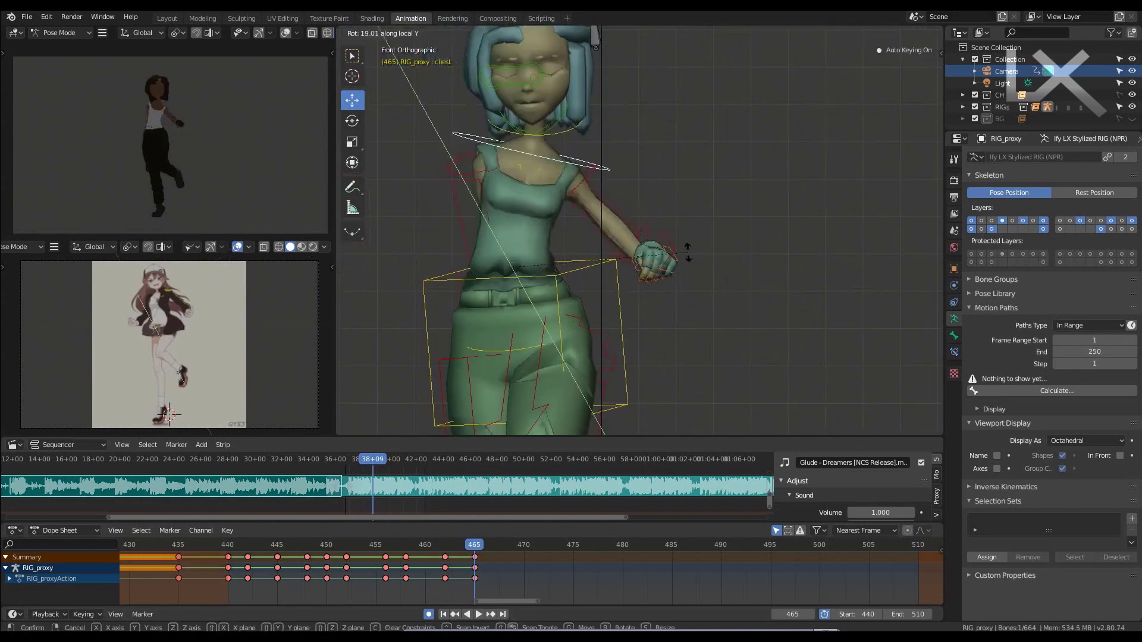
{"action": "scroll", "coordinate": [522, 285], "scroll_direction": "up", "scroll_amount": 1}
- Swing the right hand out to the side
{"action": "left_click", "coordinate": [522, 286]}
{"action": "scroll", "coordinate": [522, 285], "scroll_direction": "down", "scroll_amount": 2}
{"action": "scroll", "coordinate": [675, 204], "scroll_direction": "up", "scroll_amount": 2}
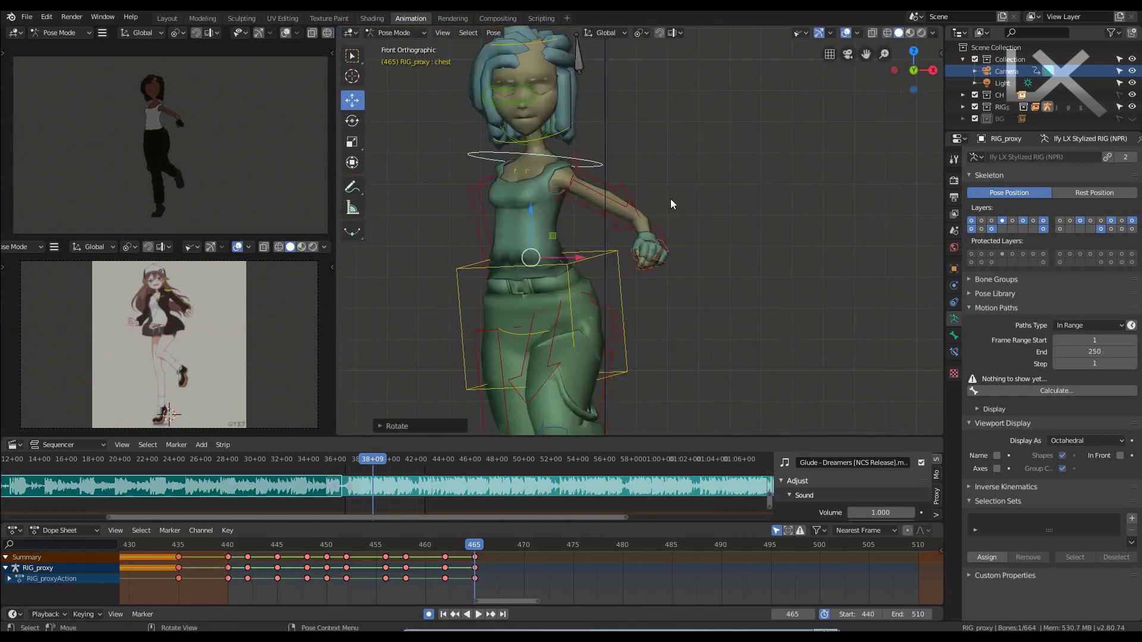
{"action": "left_click_drag", "start_coordinate": [587, 230], "coordinate": [532, 273]}
{"action": "scroll", "coordinate": [532, 273], "scroll_direction": "up", "scroll_amount": 2}
{"action": "scroll", "coordinate": [548, 325], "scroll_direction": "up", "scroll_amount": 1}
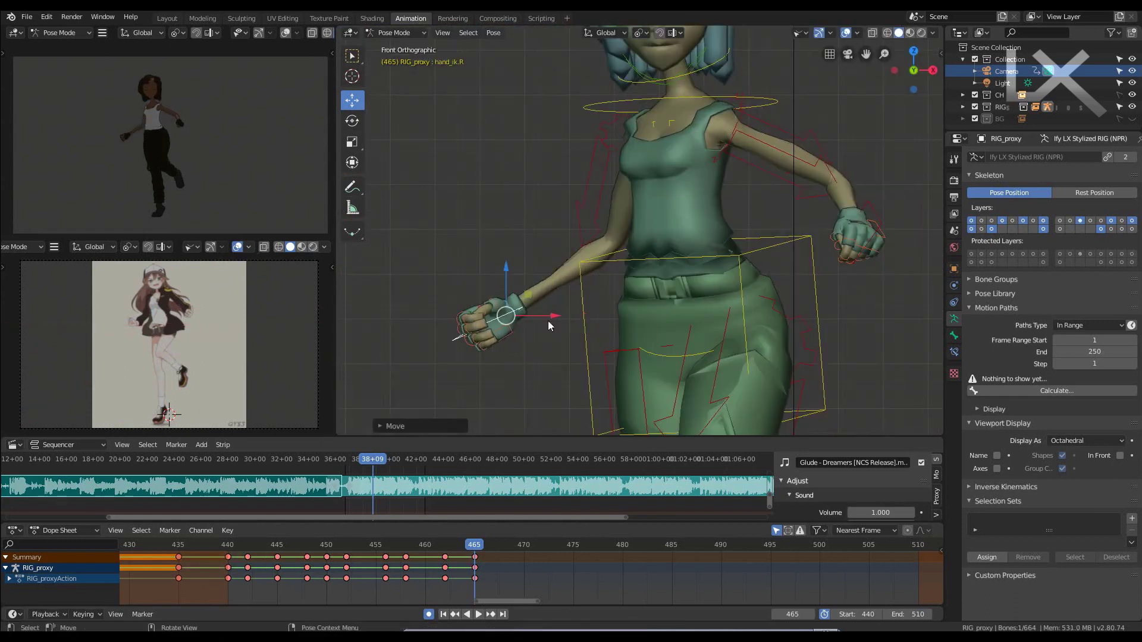
- Rotate the chest and tilt the head
{"action": "left_click", "coordinate": [773, 105]}
{"action": "key", "text": "r"}
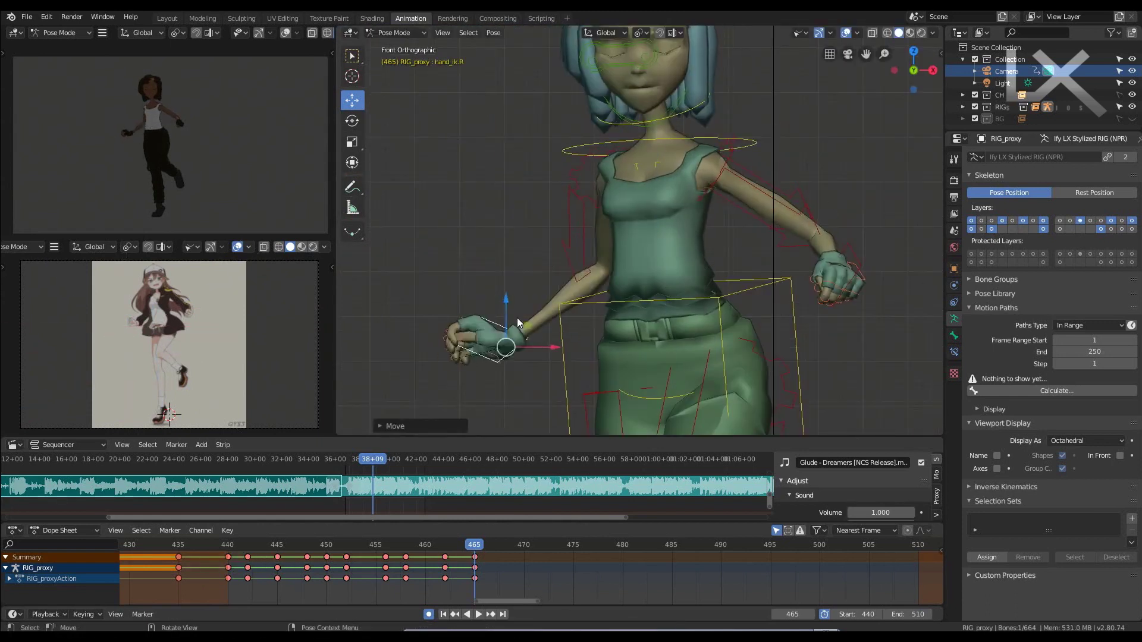
{"action": "middle_click_drag", "start_coordinate": [642, 165], "coordinate": [609, 198], "text": "shift"}
{"action": "left_click", "coordinate": [716, 175]}
{"action": "scroll", "coordinate": [741, 160], "scroll_direction": "down", "scroll_amount": 2}
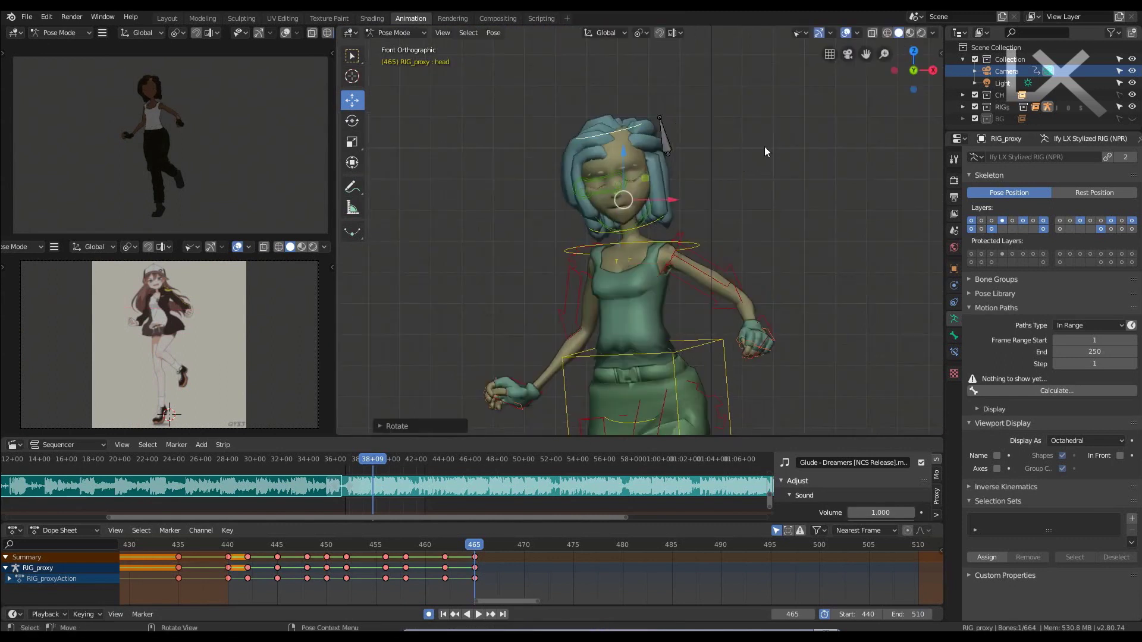
{"action": "left_click", "coordinate": [791, 188]}
{"action": "scroll", "coordinate": [684, 222], "scroll_direction": "down", "scroll_amount": 2}
- Lift the left foot, checking the leg from the right side view
{"action": "left_click", "coordinate": [654, 303]}
{"action": "key", "text": "g"}
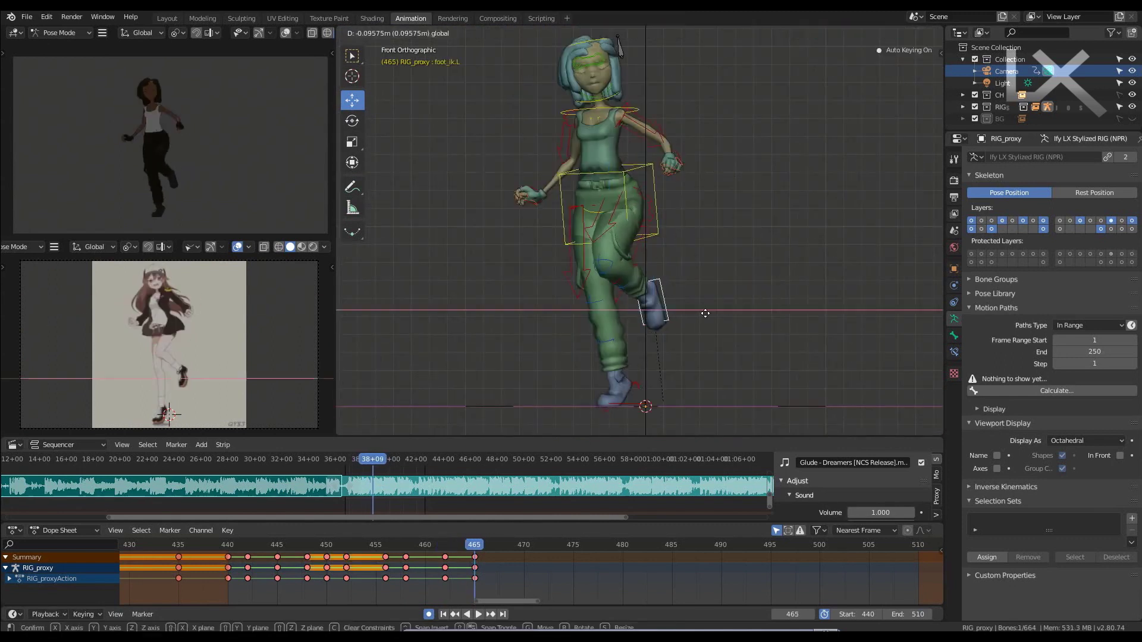
{"action": "middle_click_drag", "start_coordinate": [746, 245], "coordinate": [713, 291]}
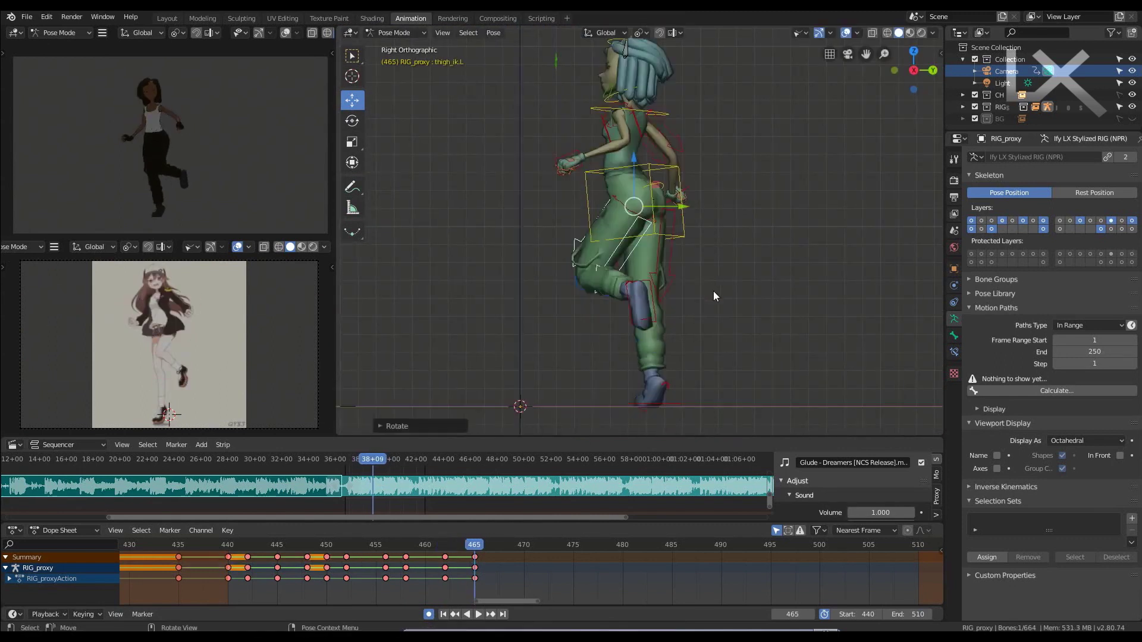
{"action": "key", "text": "KP_1"}
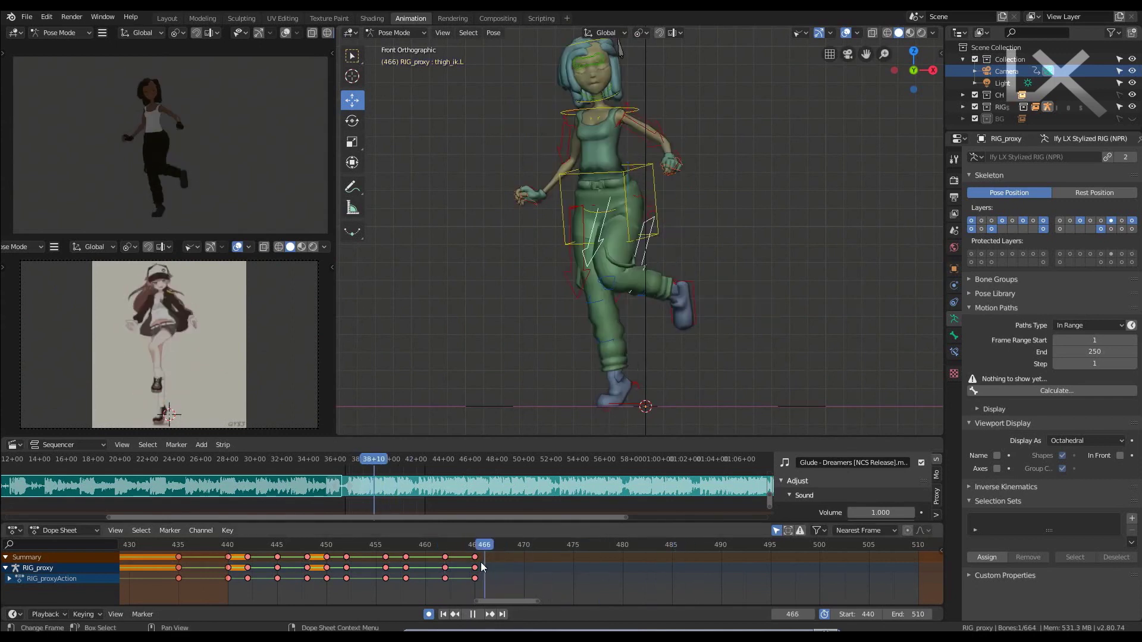
{"action": "key", "text": "ctrl+alt+space"}
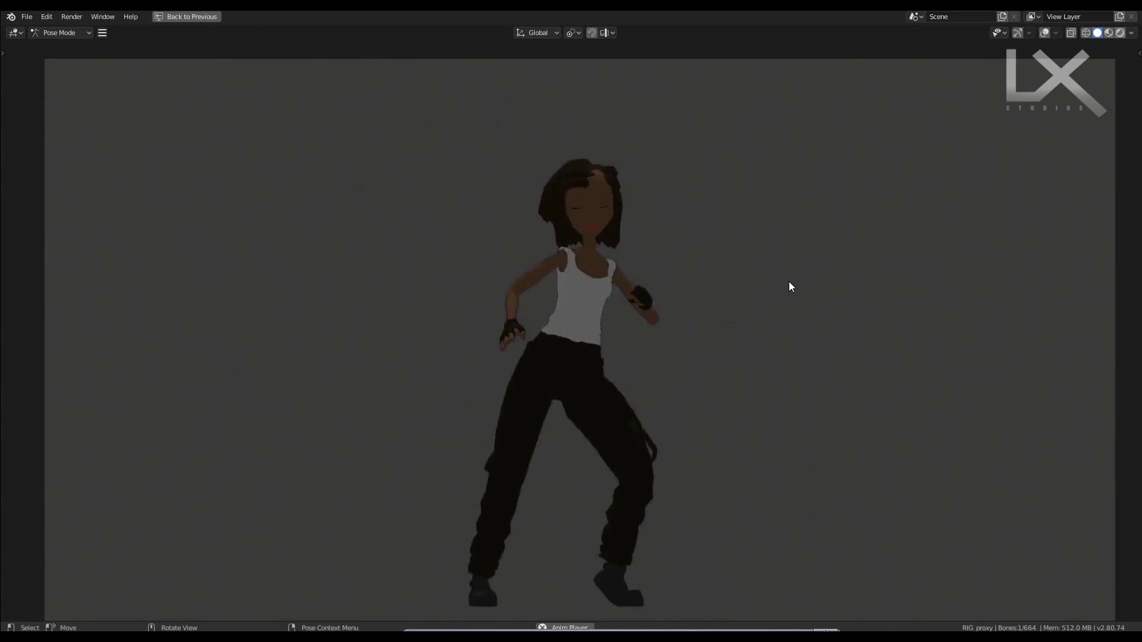
{"action": "key", "text": "shift+z"}
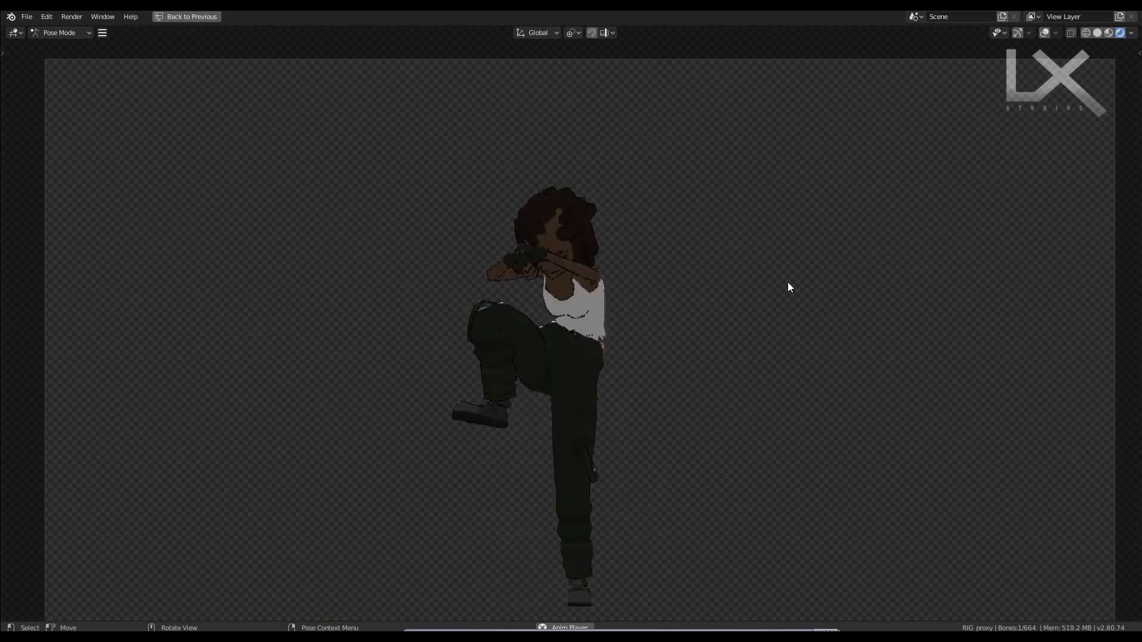
{"action": "key", "text": "shift+z"}
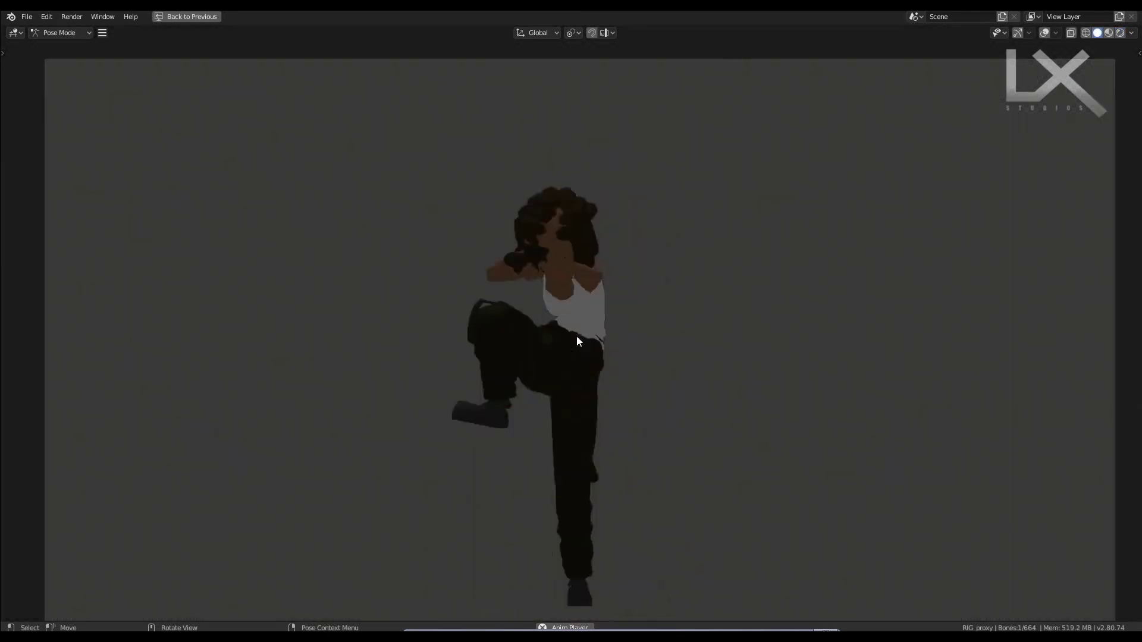
{"action": "left_click", "coordinate": [1130, 33]}
{"action": "key", "text": "ctrl+space"}
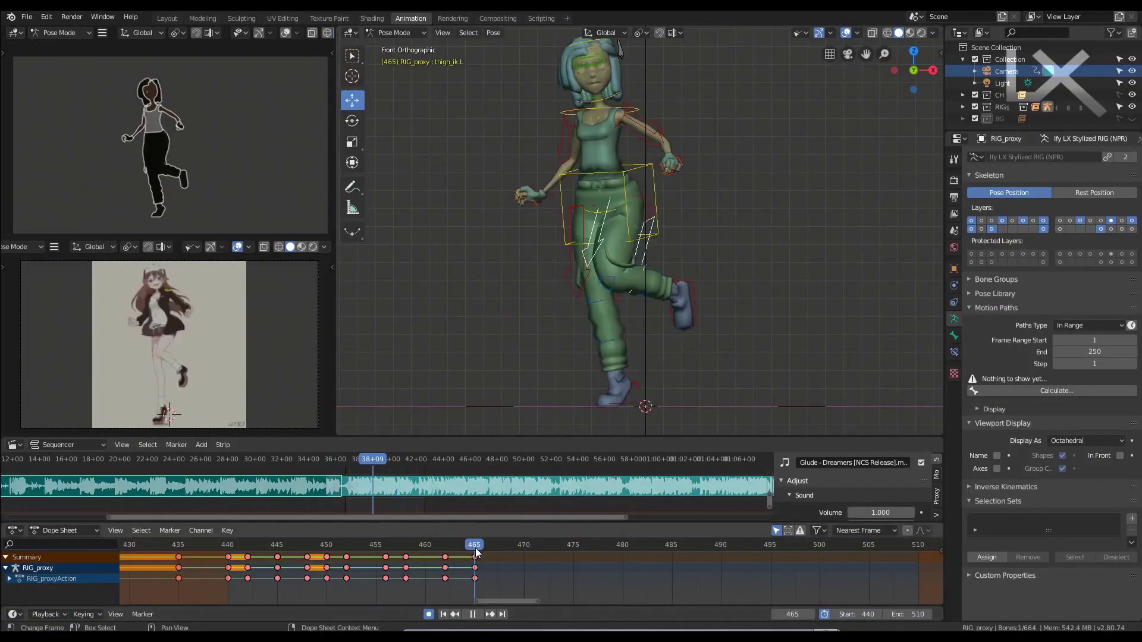
- At frame 467, slide the left foot along the X axis into the stride
{"action": "left_click", "coordinate": [649, 173]}
{"action": "key", "text": "Right"}
{"action": "key", "text": "Right"}
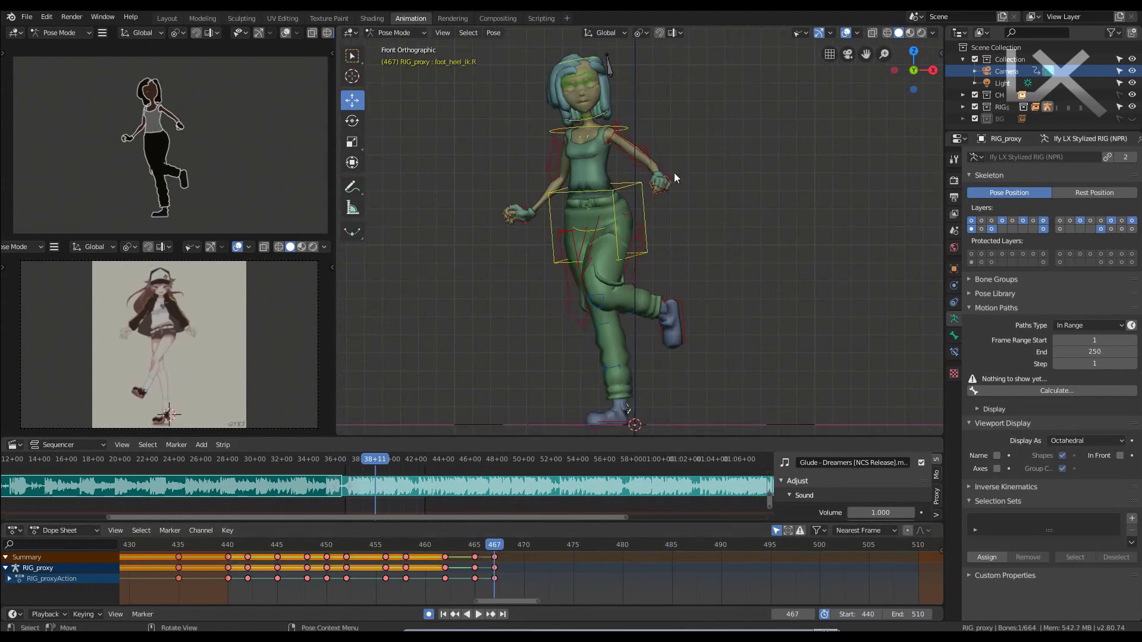
{"action": "left_click", "coordinate": [672, 324]}
{"action": "key", "text": "g"}
{"action": "key", "text": "x"}
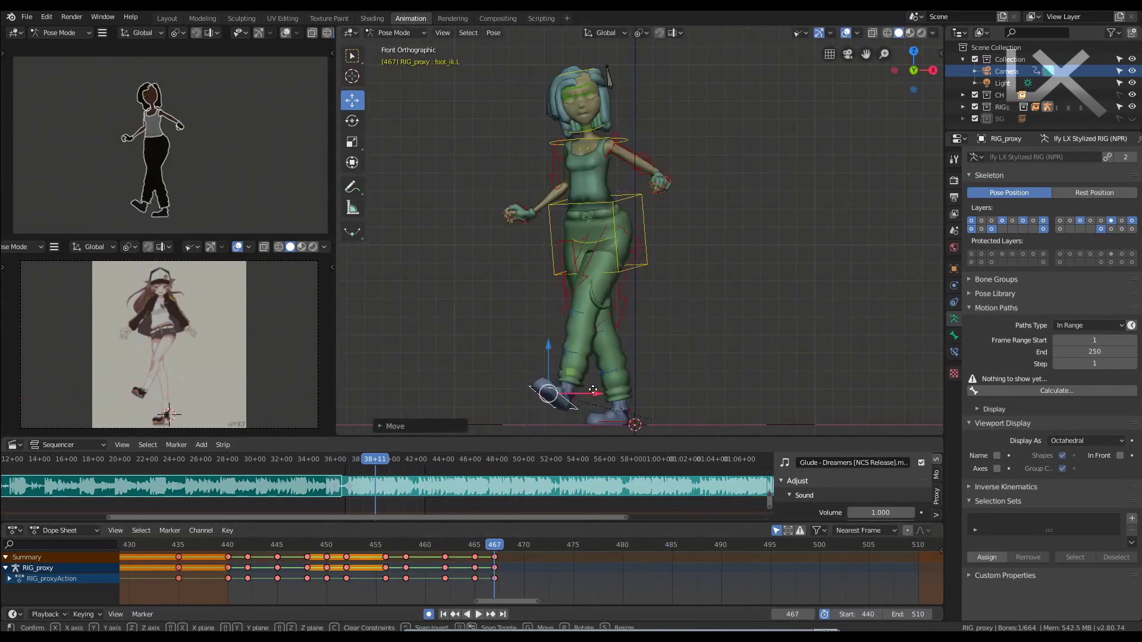
{"action": "left_click", "coordinate": [593, 390]}
- Rotate the hips around the Y axis for the walking step
{"action": "left_click", "coordinate": [648, 238]}
{"action": "key", "text": "r"}
{"action": "key", "text": "y"}
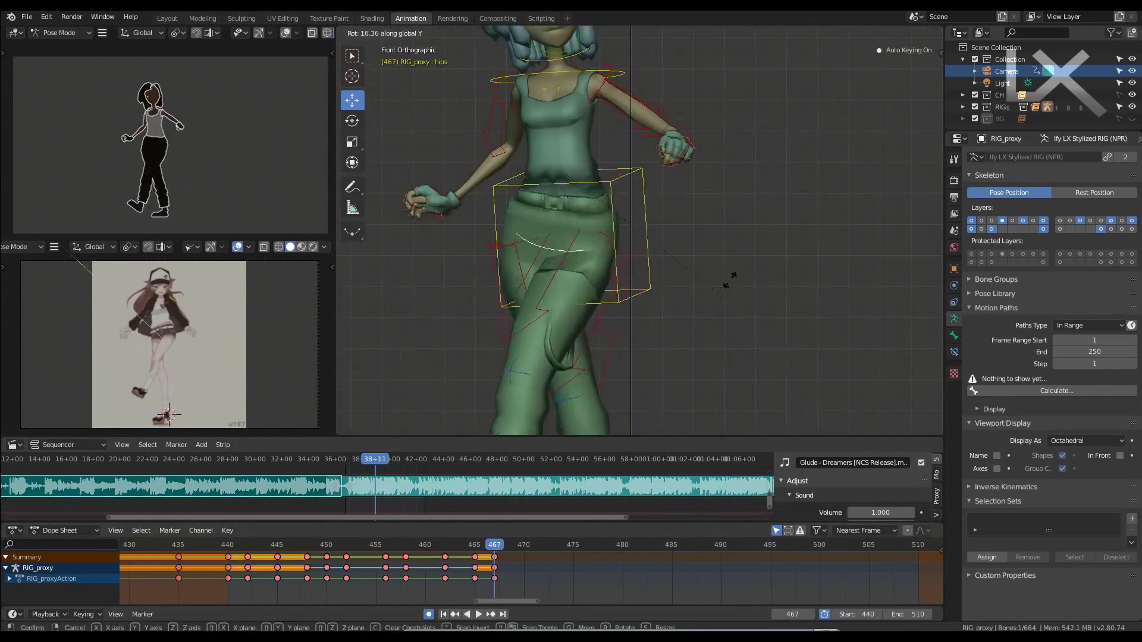
{"action": "left_click", "coordinate": [729, 279]}
{"action": "scroll", "coordinate": [728, 280], "scroll_direction": "down", "scroll_amount": 2}
- Turn the chest around its local Z axis, checking from the side view
{"action": "left_click", "coordinate": [615, 320]}
{"action": "key", "text": "r"}
{"action": "key", "text": "z"}
{"action": "key", "text": "z"}
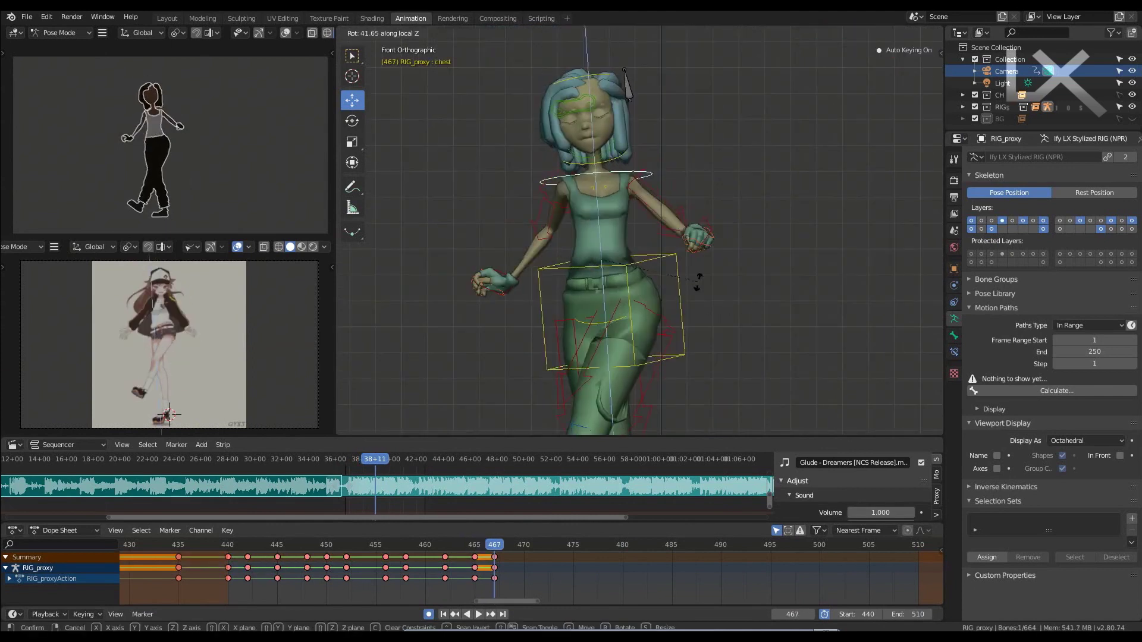
{"action": "key", "text": "KP_3"}
{"action": "left_click", "coordinate": [512, 342]}
{"action": "key", "text": "g"}
- Refine the left foot placement, checking it from top, front and side views
{"action": "left_click", "coordinate": [516, 289]}
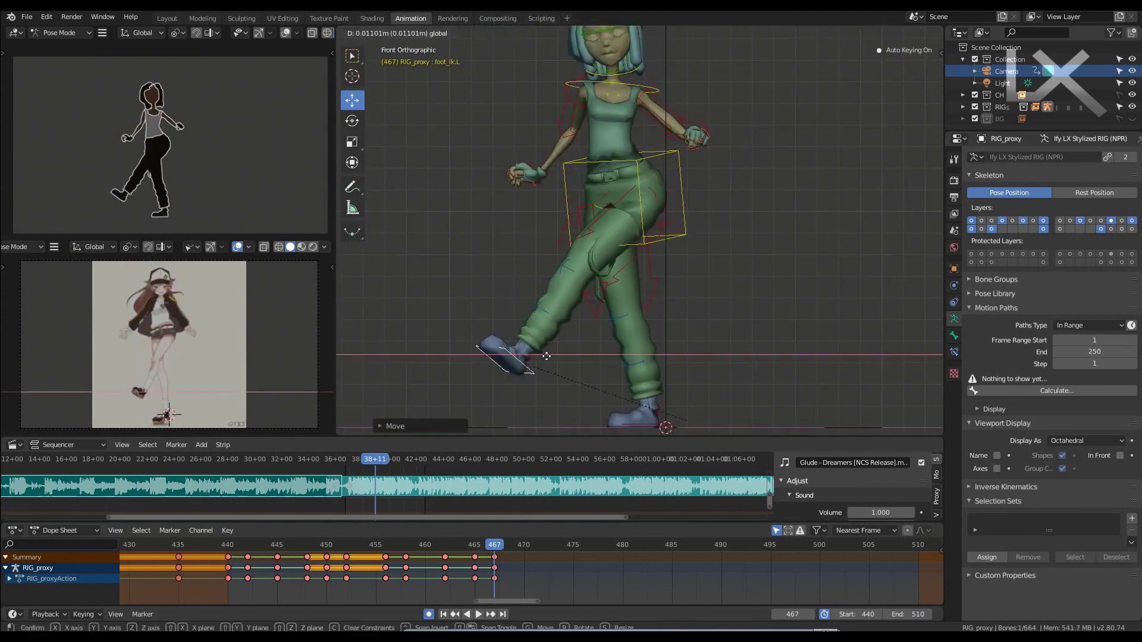
{"action": "key", "text": "KP_7"}
{"action": "key", "text": "g"}
{"action": "key", "text": "KP_1"}
{"action": "scroll", "coordinate": [634, 247], "scroll_direction": "up", "scroll_amount": 2}
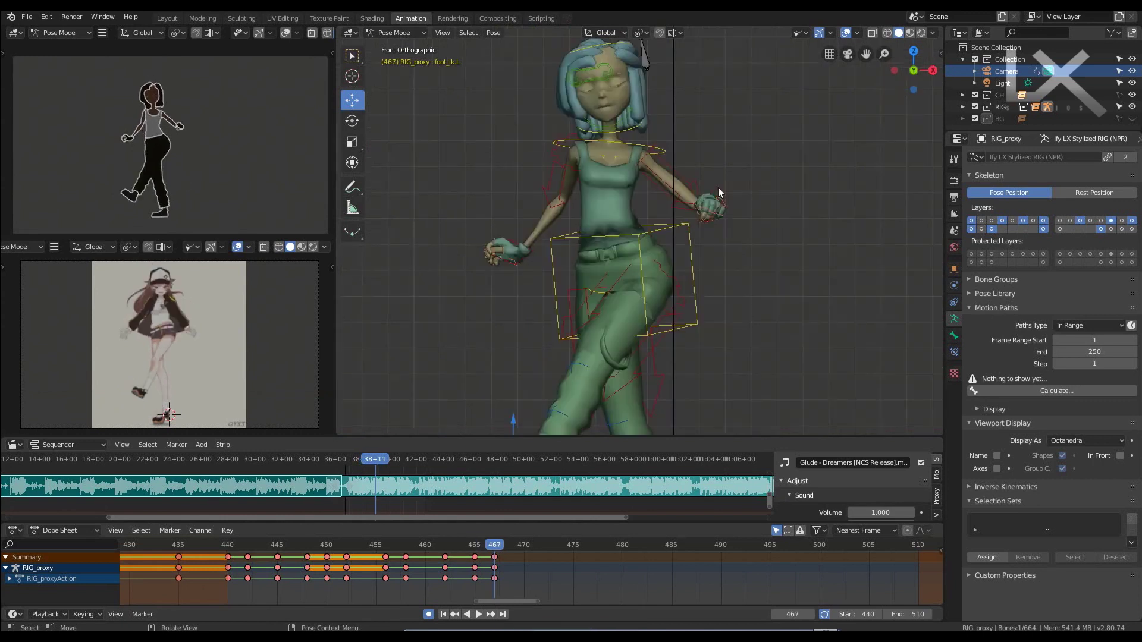
{"action": "key", "text": "KP_3"}
{"action": "scroll", "coordinate": [704, 302], "scroll_direction": "down", "scroll_amount": 2}
{"action": "left_click", "coordinate": [616, 359]}
{"action": "key", "text": "KP_1"}
- Compare the pose at frame 467 against the previous key at frame 465
{"action": "key", "text": "Down"}
{"action": "key", "text": "Up"}
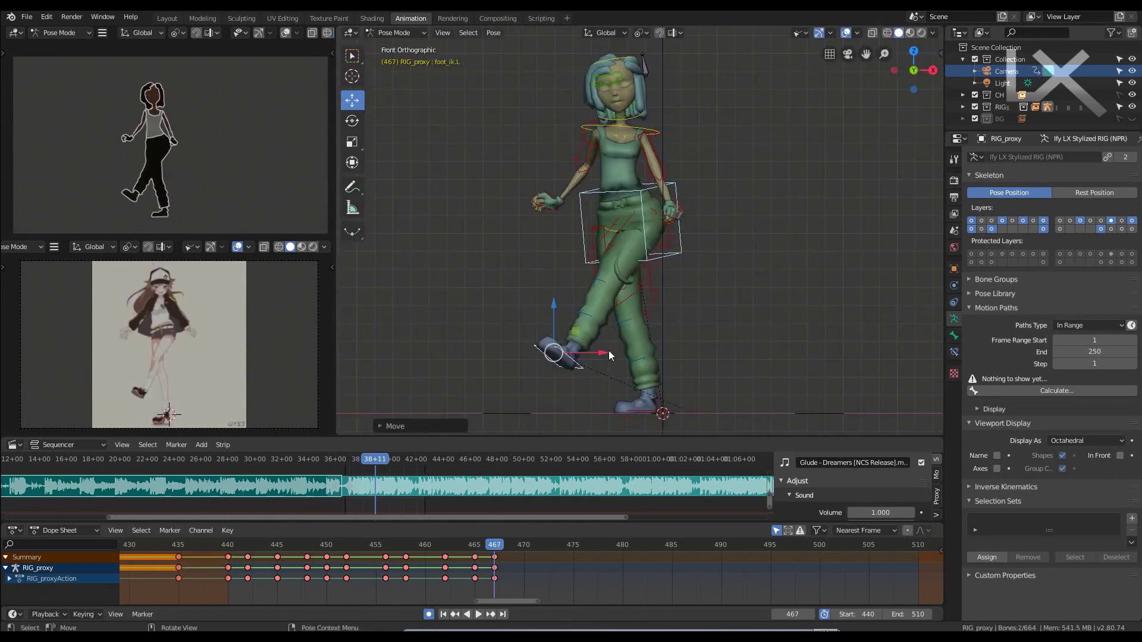
{"action": "key", "text": "Down"}
{"action": "key", "text": "Up"}
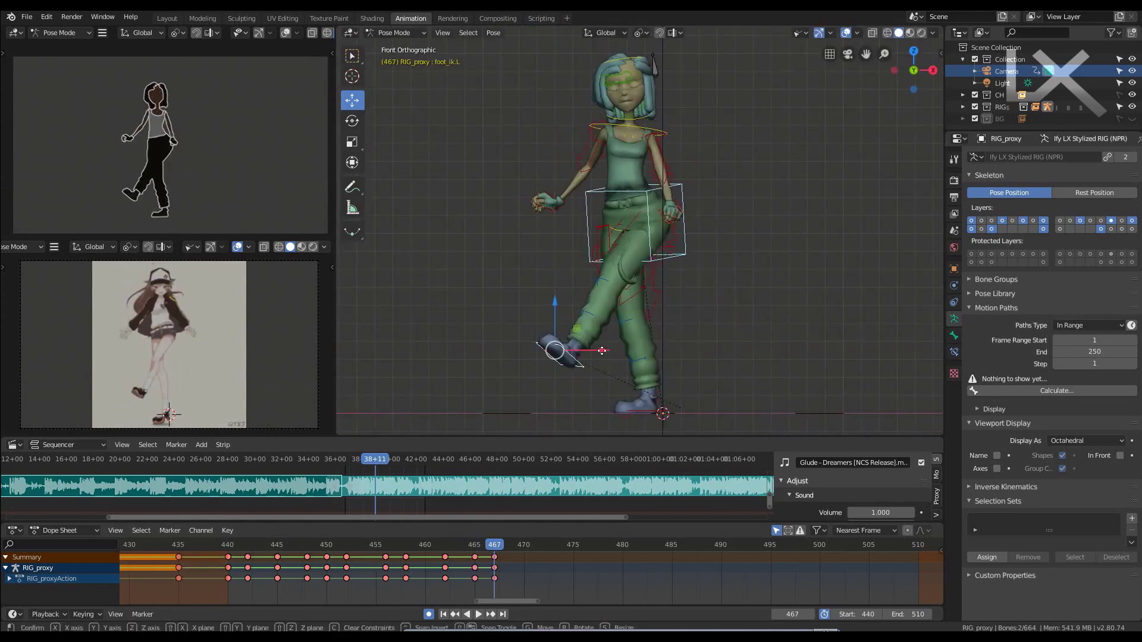
{"action": "key", "text": "Down"}
{"action": "key", "text": "Up"}
- Tilt the torso so the upper body leans back
{"action": "left_click", "coordinate": [663, 232]}
{"action": "key", "text": "KP_3"}
{"action": "key", "text": "shift+bracketright"}
{"action": "key", "text": "r"}
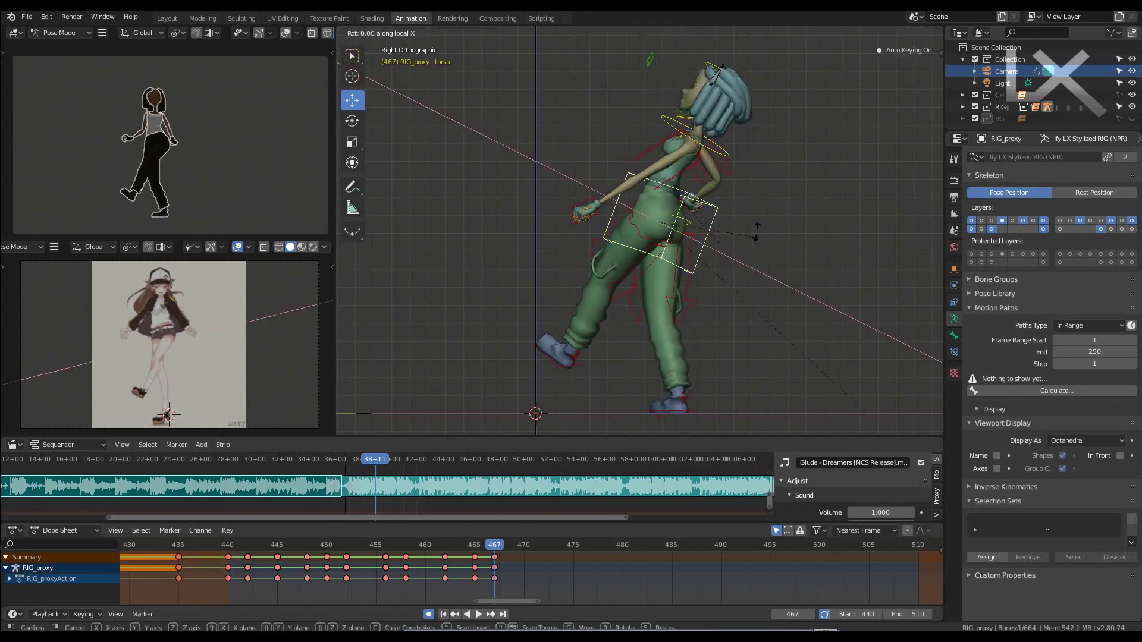
{"action": "key", "text": "shift+bracketright"}
{"action": "key", "text": "KP_1"}
{"action": "scroll", "coordinate": [660, 110], "scroll_direction": "up", "scroll_amount": 3}
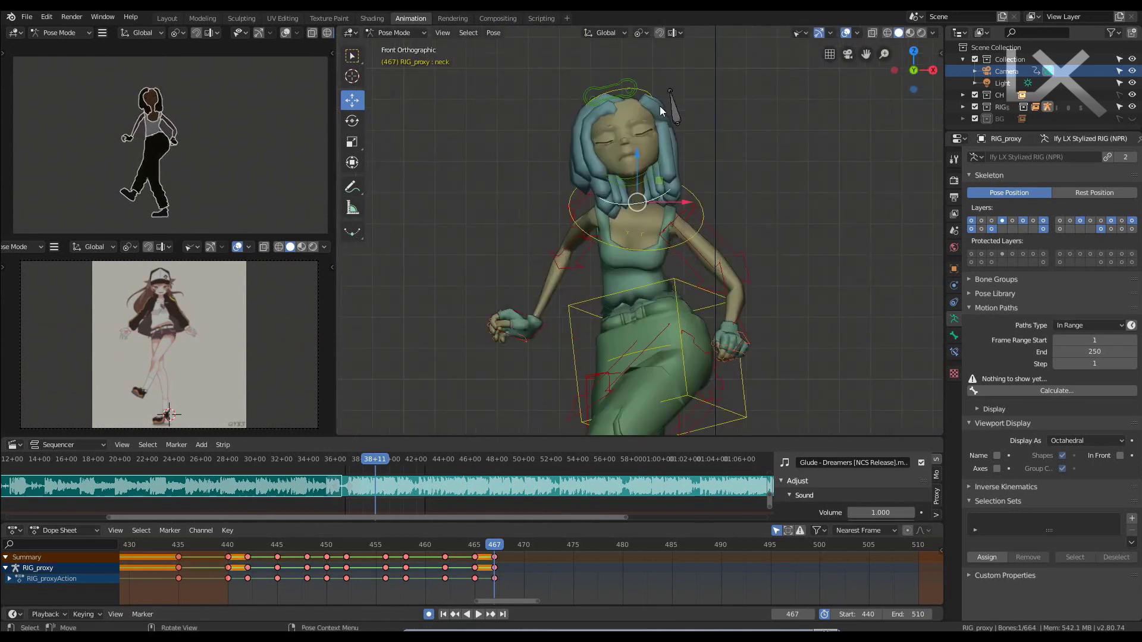
{"action": "scroll", "coordinate": [769, 188], "scroll_direction": "down", "scroll_amount": 3}
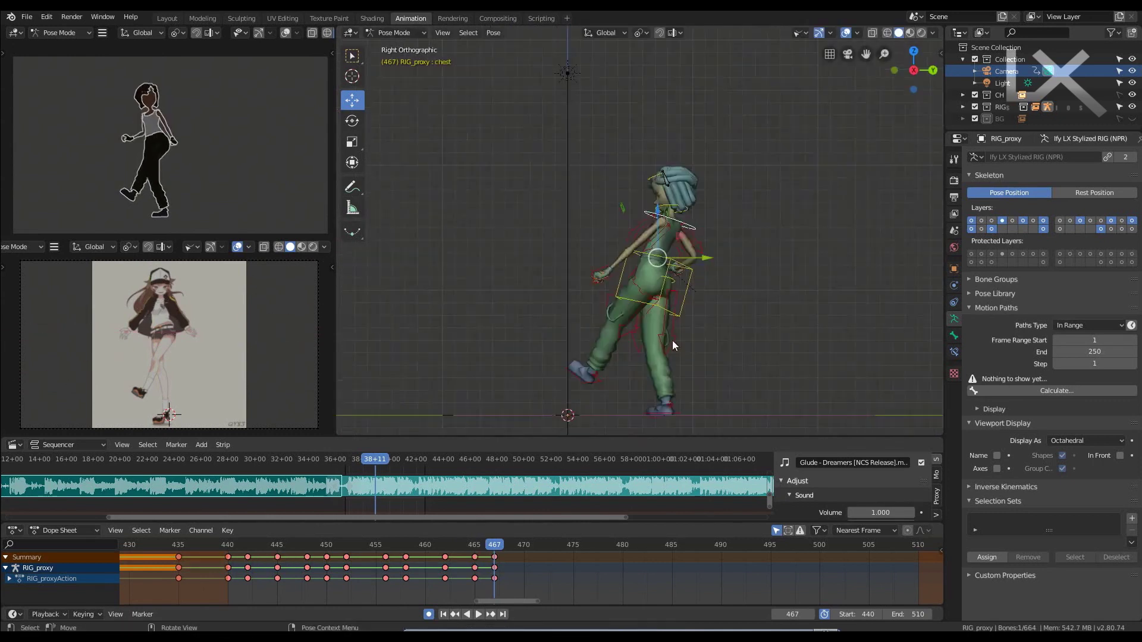
- Place the left hand against the hip with fingers pointing down
{"action": "key", "text": "Down"}
{"action": "scroll", "coordinate": [669, 181], "scroll_direction": "up", "scroll_amount": 3}
{"action": "left_click", "coordinate": [670, 180]}
{"action": "key", "text": "Up"}
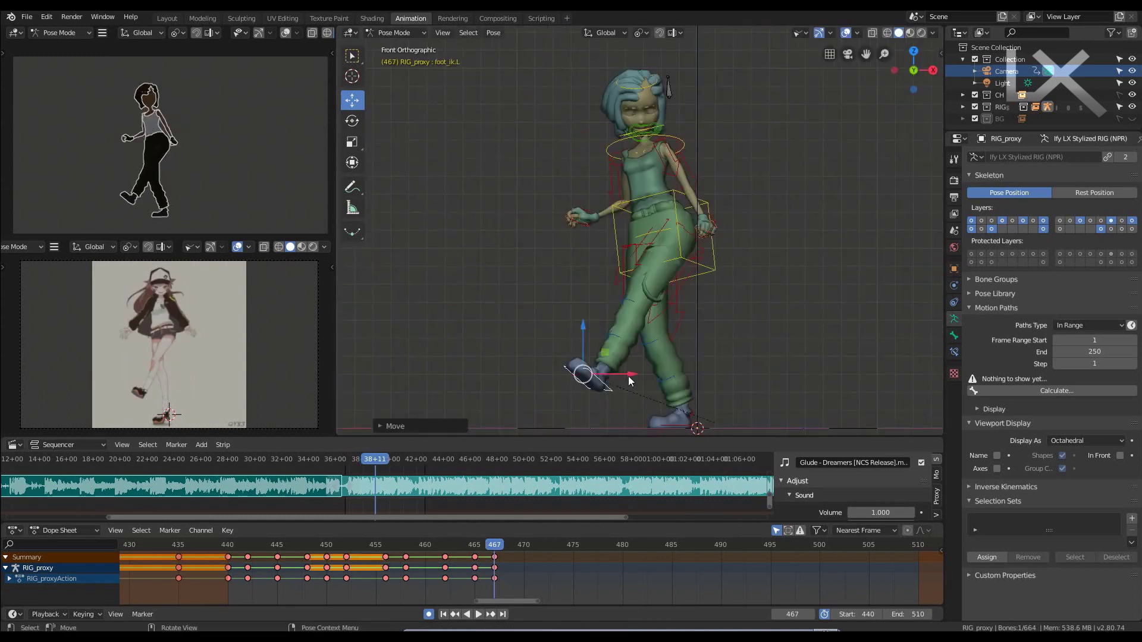
{"action": "scroll", "coordinate": [647, 222], "scroll_direction": "up", "scroll_amount": 4}
{"action": "left_click_drag", "start_coordinate": [693, 301], "coordinate": [743, 309]}
{"action": "scroll", "coordinate": [743, 304], "scroll_direction": "up", "scroll_amount": 2}
{"action": "scroll", "coordinate": [786, 287], "scroll_direction": "down", "scroll_amount": 1}
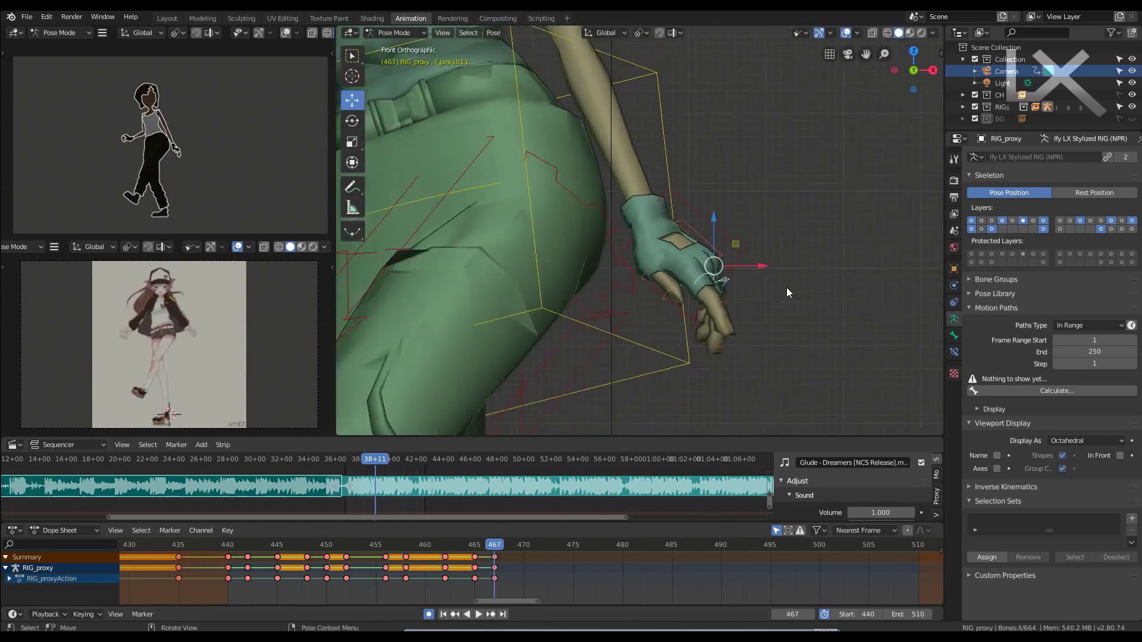
{"action": "key", "text": "r"}
{"action": "left_click", "coordinate": [797, 279]}
- Move the right hand onto the hip, checking from the side
{"action": "middle_click_drag", "start_coordinate": [808, 268], "coordinate": [577, 258]}
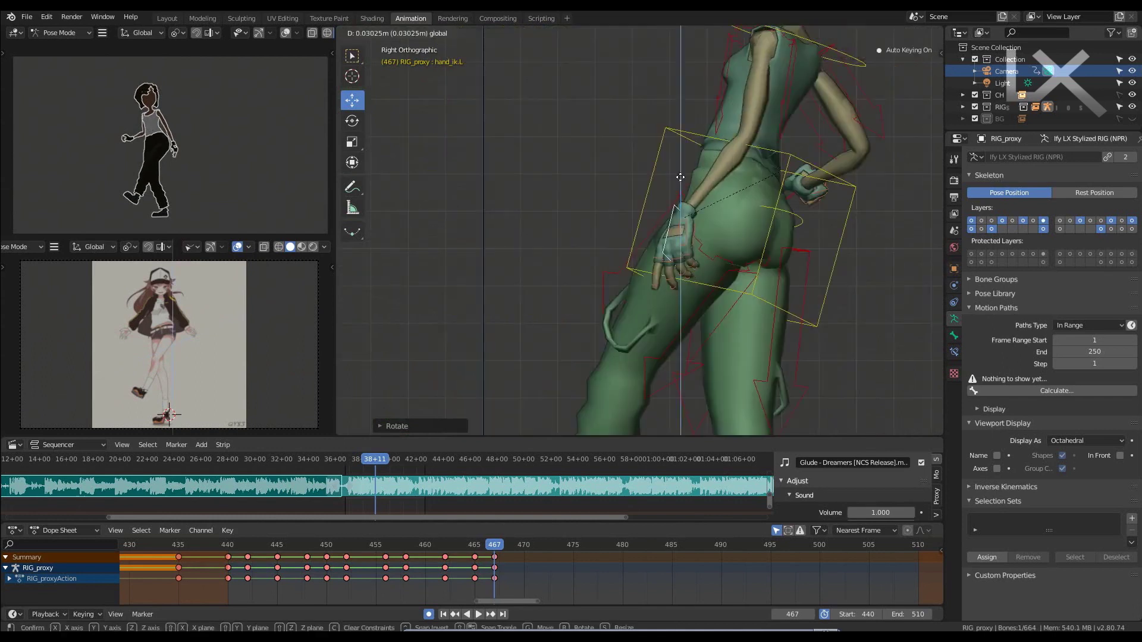
{"action": "left_click", "coordinate": [577, 258]}
{"action": "key", "text": "KP_3"}
{"action": "key", "text": "KP_1"}
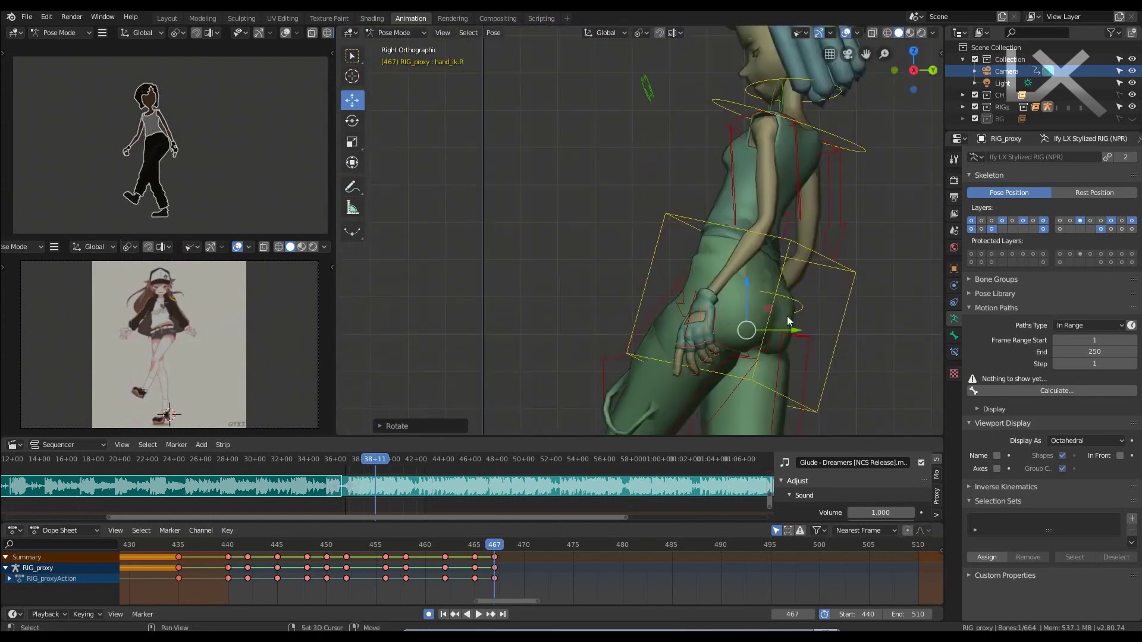
{"action": "key", "text": "g"}
{"action": "left_click", "coordinate": [572, 223]}
{"action": "scroll", "coordinate": [572, 223], "scroll_direction": "down", "scroll_amount": 3}
- Adjust the chest rotation and start nudging the left foot again
{"action": "left_click", "coordinate": [695, 215]}
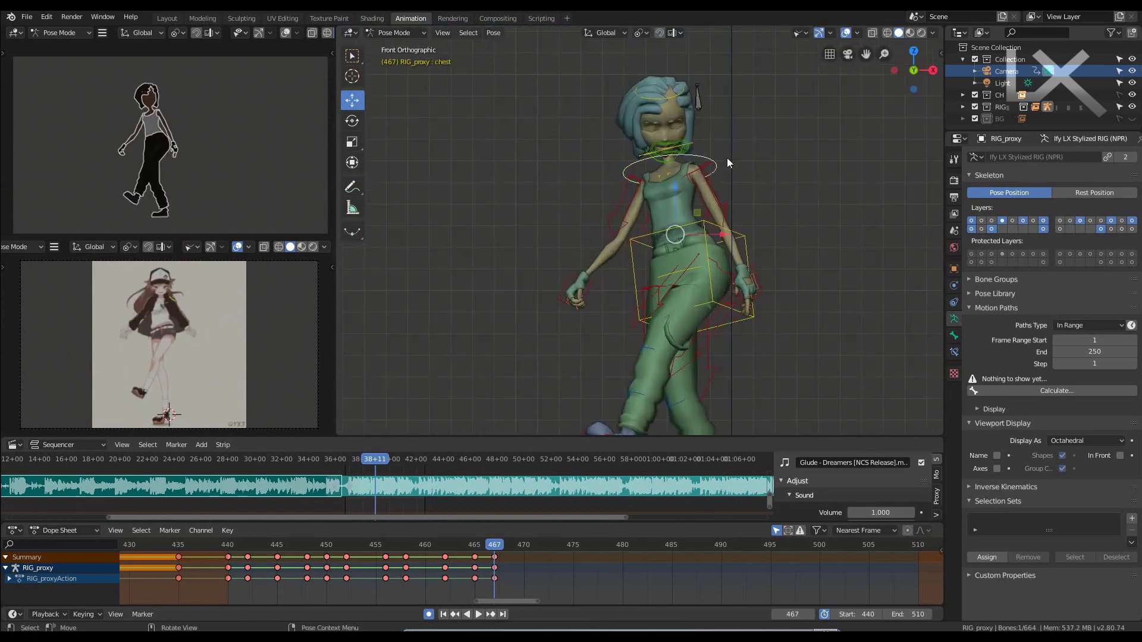
{"action": "left_click", "coordinate": [862, 284]}
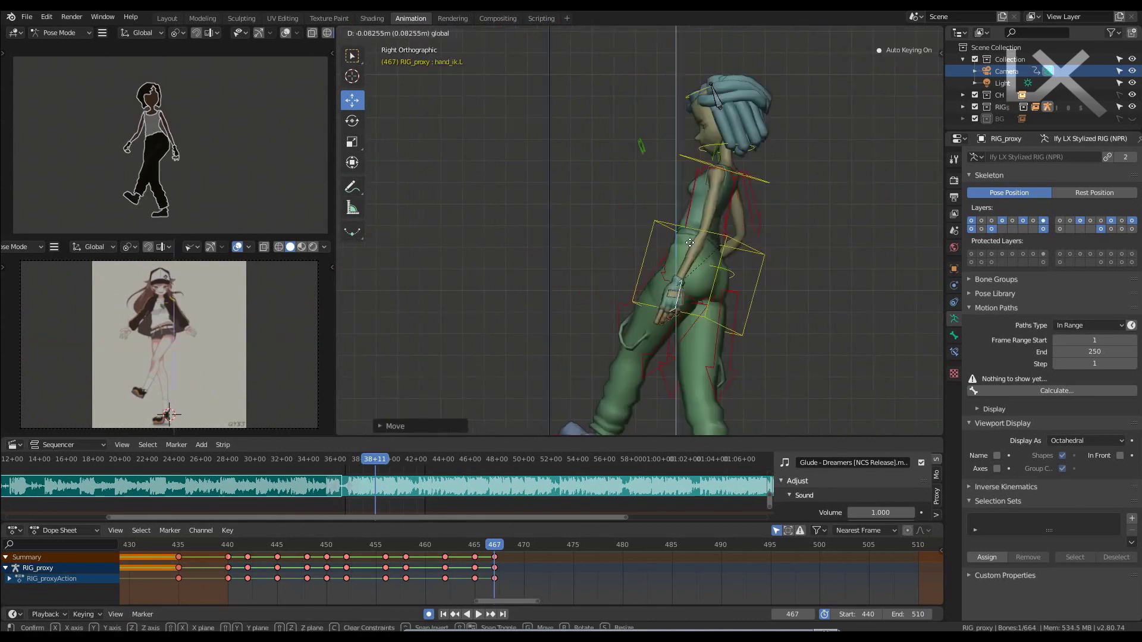
{"action": "scroll", "coordinate": [690, 277], "scroll_direction": "down", "scroll_amount": 2}
{"action": "left_click", "coordinate": [618, 332]}
{"action": "key", "text": "g"}
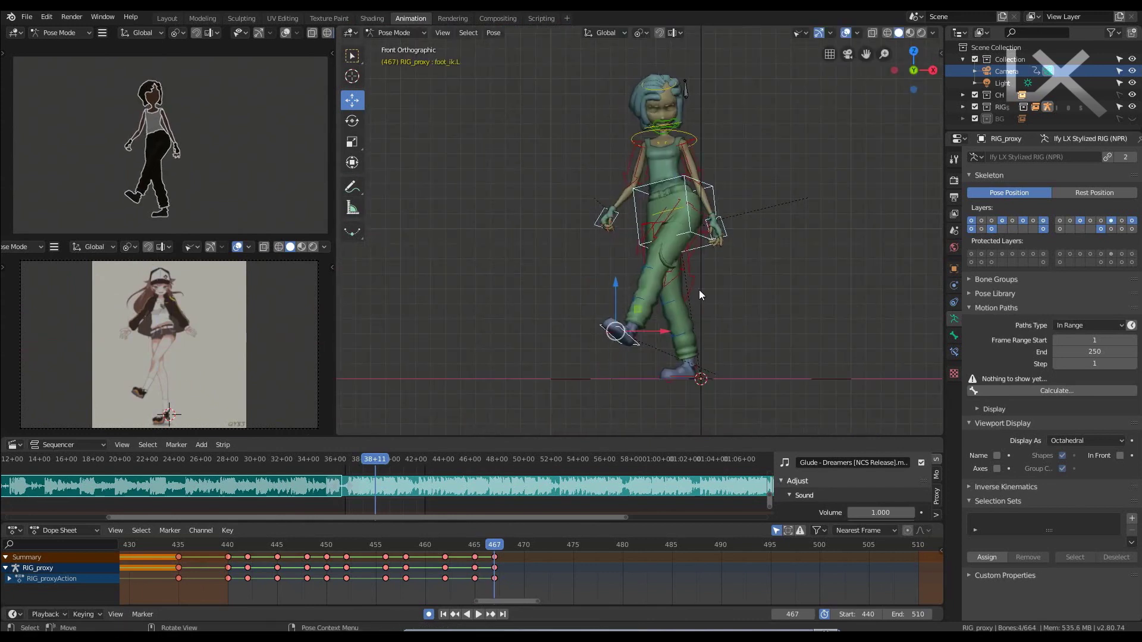
{"action": "key", "text": "Left"}
{"action": "key", "text": "Left"}
{"action": "scroll", "coordinate": [612, 226], "scroll_direction": "up", "scroll_amount": 2}
- Rotate the right palm and thumb at frame 467, then cancel the last palm rotation
{"action": "left_click", "coordinate": [599, 198]}
{"action": "key", "text": "Right"}
{"action": "key", "text": "Right"}
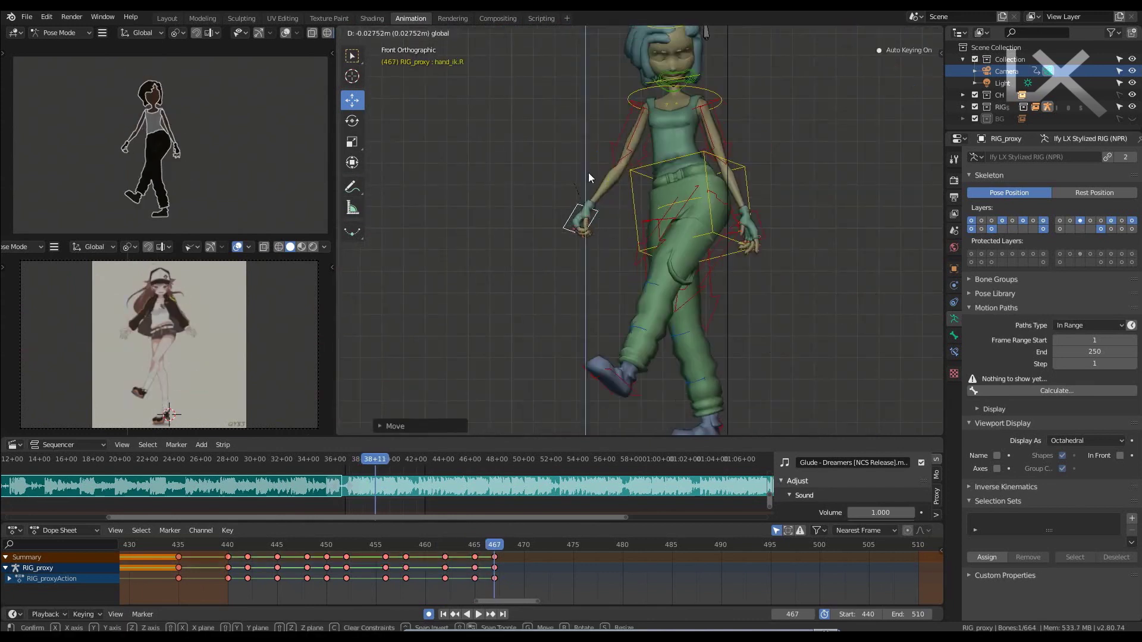
{"action": "scroll", "coordinate": [588, 173], "scroll_direction": "up", "scroll_amount": 3}
{"action": "scroll", "coordinate": [581, 205], "scroll_direction": "up", "scroll_amount": 2}
{"action": "left_click", "coordinate": [581, 205]}
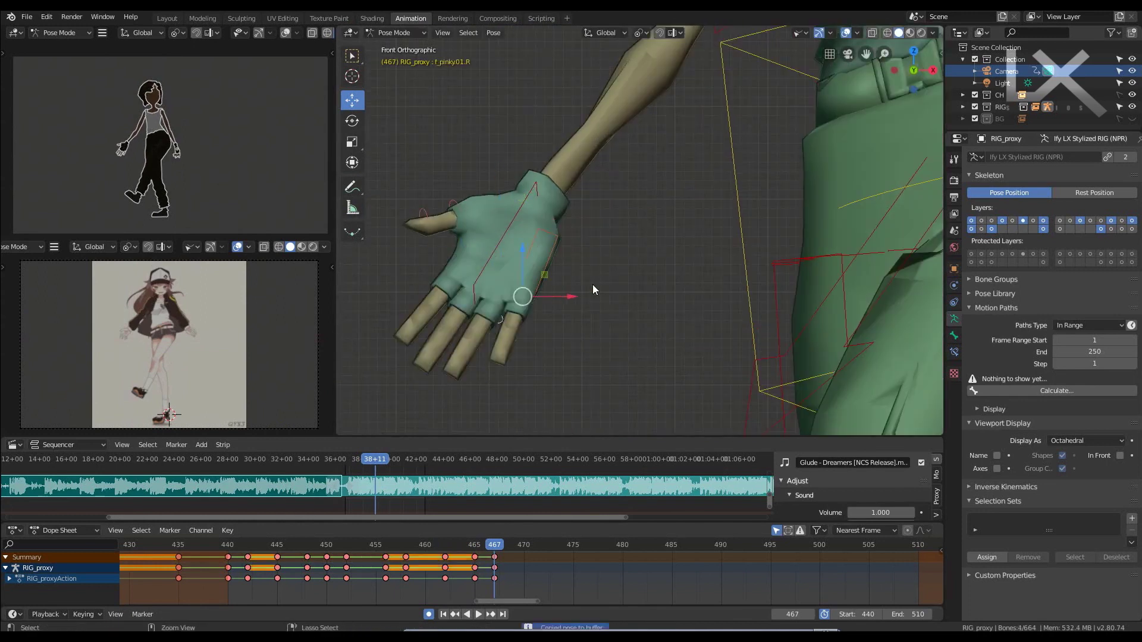
{"action": "left_click", "coordinate": [637, 240]}
{"action": "scroll", "coordinate": [638, 241], "scroll_direction": "down", "scroll_amount": 3}
{"action": "scroll", "coordinate": [535, 267], "scroll_direction": "up", "scroll_amount": 2}
{"action": "middle_click_drag", "start_coordinate": [535, 268], "coordinate": [528, 301]}
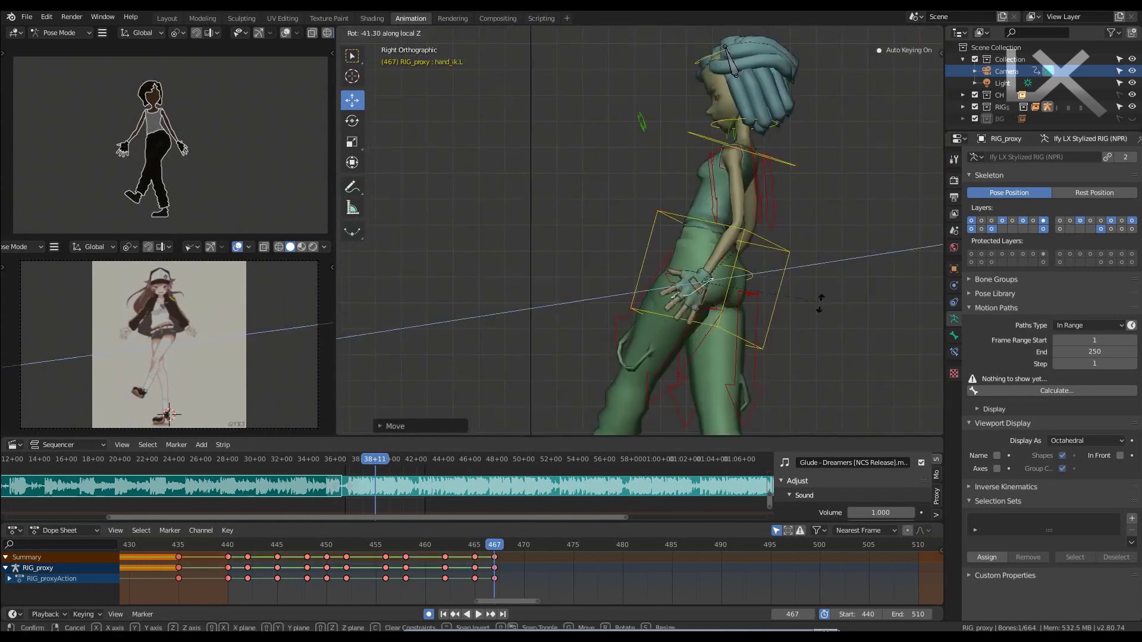
{"action": "right_click", "coordinate": [562, 238]}
{"action": "scroll", "coordinate": [714, 261], "scroll_direction": "down", "scroll_amount": 5}
- Shift the torso at frame 467, comparing against frame 465
{"action": "key", "text": "a"}
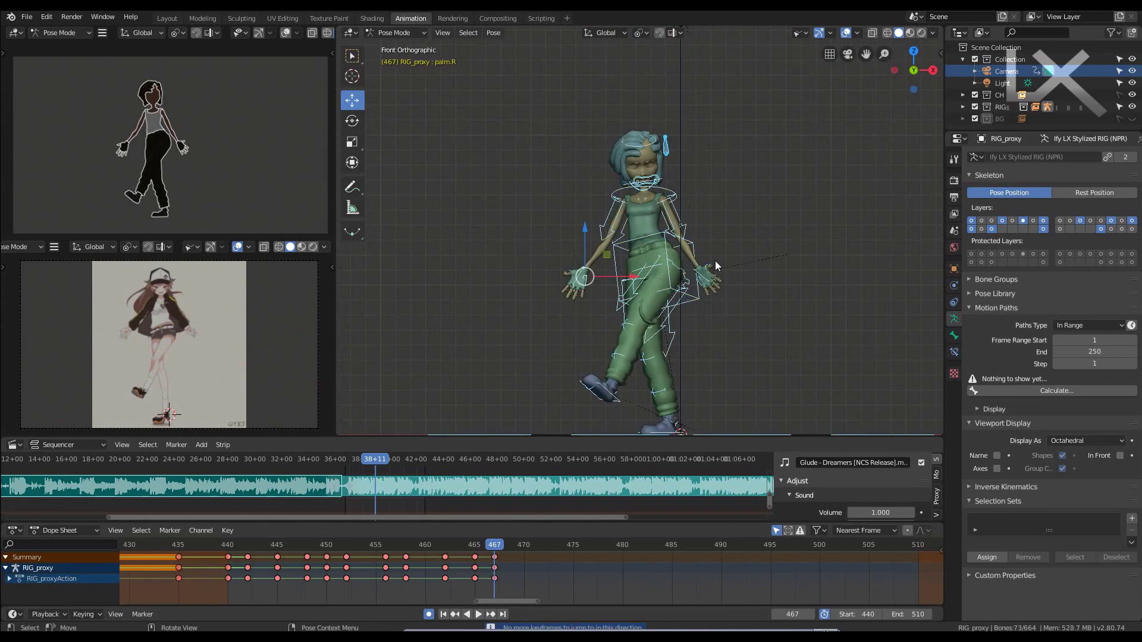
{"action": "key", "text": "Left"}
{"action": "key", "text": "Left"}
{"action": "key", "text": "Right"}
{"action": "key", "text": "Right"}
{"action": "scroll", "coordinate": [715, 261], "scroll_direction": "up", "scroll_amount": 2}
{"action": "left_click", "coordinate": [691, 339]}
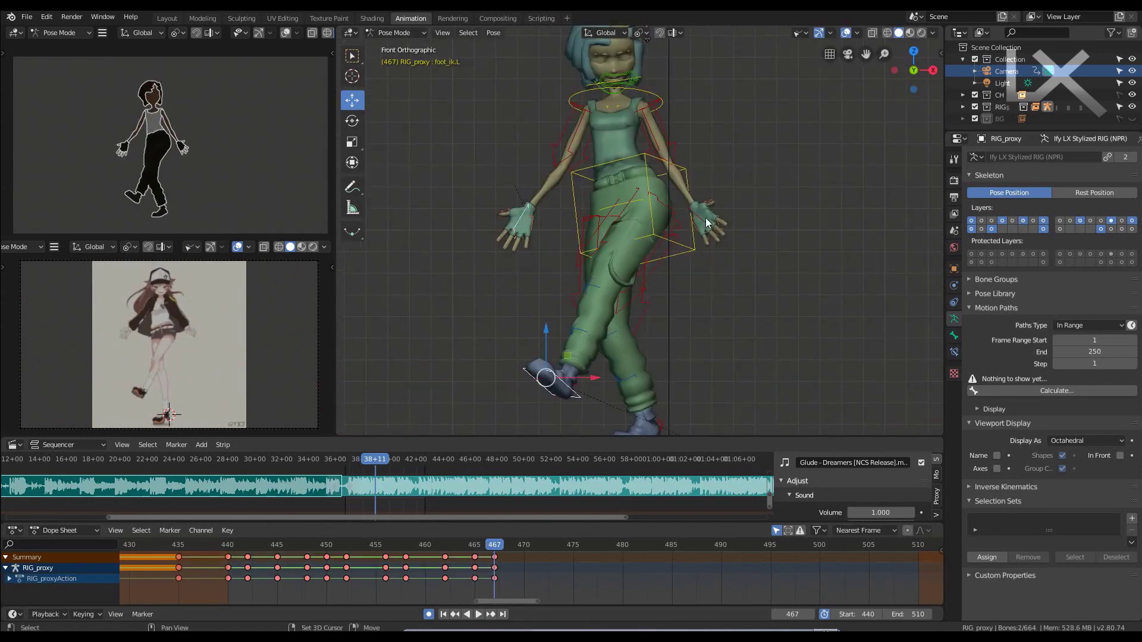
{"action": "scroll", "coordinate": [705, 218], "scroll_direction": "down", "scroll_amount": 2}
{"action": "key", "text": "g"}
{"action": "key", "text": "Left"}
{"action": "key", "text": "Left"}
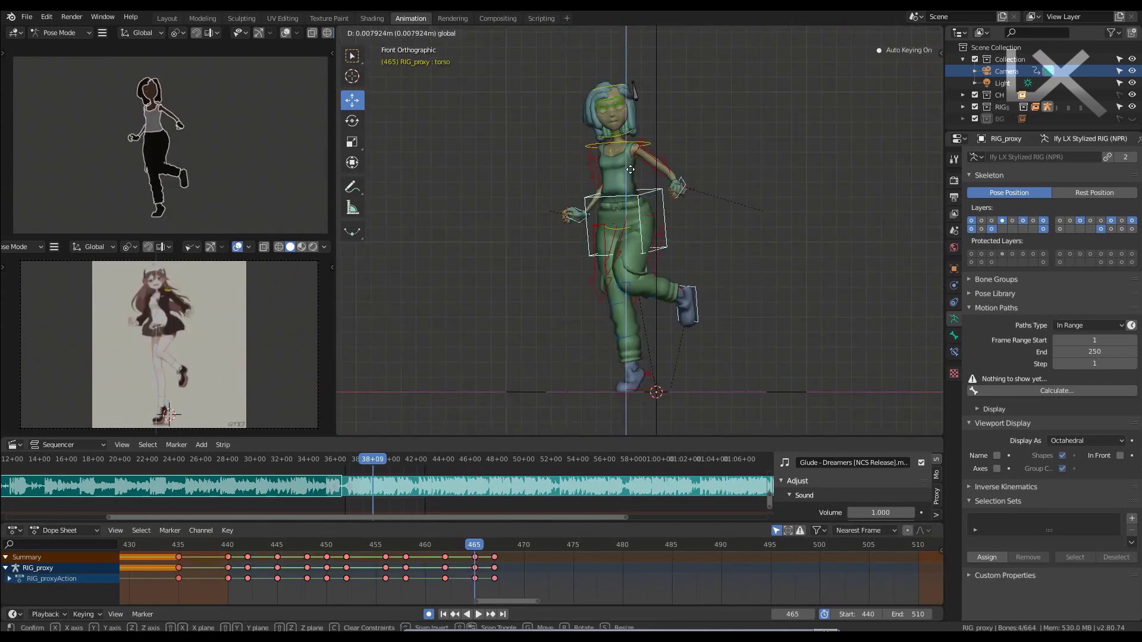
{"action": "key", "text": "Right"}
{"action": "key", "text": "Right"}
{"action": "scroll", "coordinate": [633, 170], "scroll_direction": "up", "scroll_amount": 2}
- Tilt the head forward around the neck's X axis, key the pose, and advance to frame 470
{"action": "key", "text": "KP_3"}
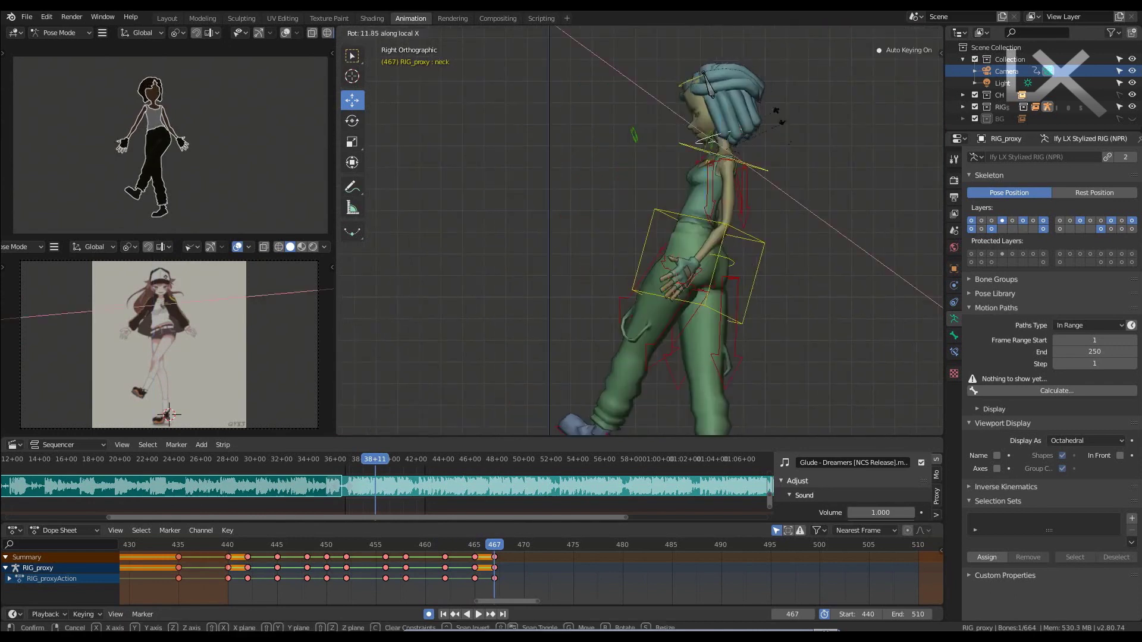
{"action": "key", "text": "KP_1"}
{"action": "left_click", "coordinate": [635, 174]}
{"action": "key", "text": "r"}
{"action": "key", "text": "x"}
{"action": "key", "text": "x"}
{"action": "key", "text": "Right"}
{"action": "scroll", "coordinate": [749, 169], "scroll_direction": "down", "scroll_amount": 3}
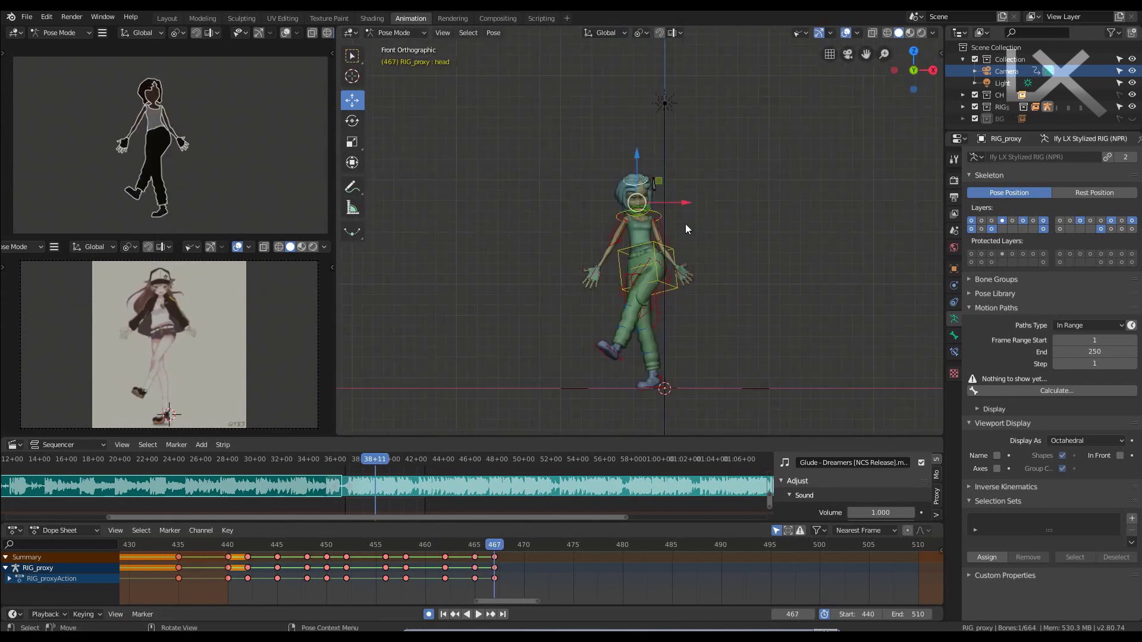
{"action": "key", "text": "Right"}
{"action": "key", "text": "Right"}
- Insert keyframes for the rig at frame 470
{"action": "scroll", "coordinate": [682, 223], "scroll_direction": "up", "scroll_amount": 3}
{"action": "left_click", "coordinate": [690, 190]}
{"action": "key", "text": "i"}
{"action": "scroll", "coordinate": [680, 287], "scroll_direction": "down", "scroll_amount": 3}
{"action": "left_click", "coordinate": [680, 287]}
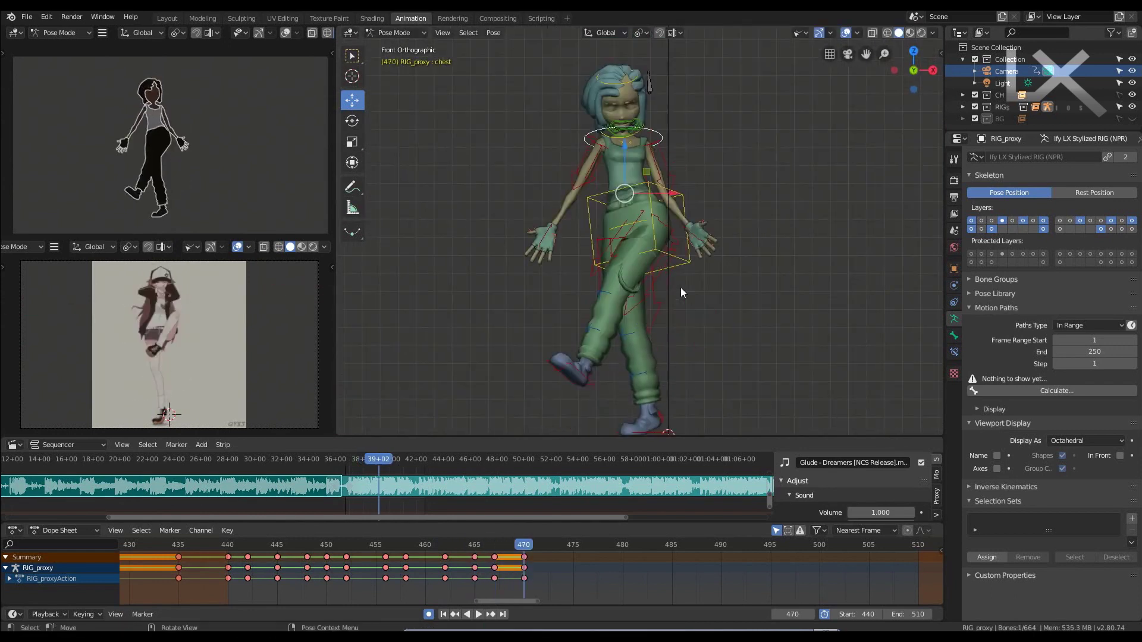
{"action": "scroll", "coordinate": [752, 198], "scroll_direction": "up", "scroll_amount": 1}
{"action": "left_click", "coordinate": [607, 135]}
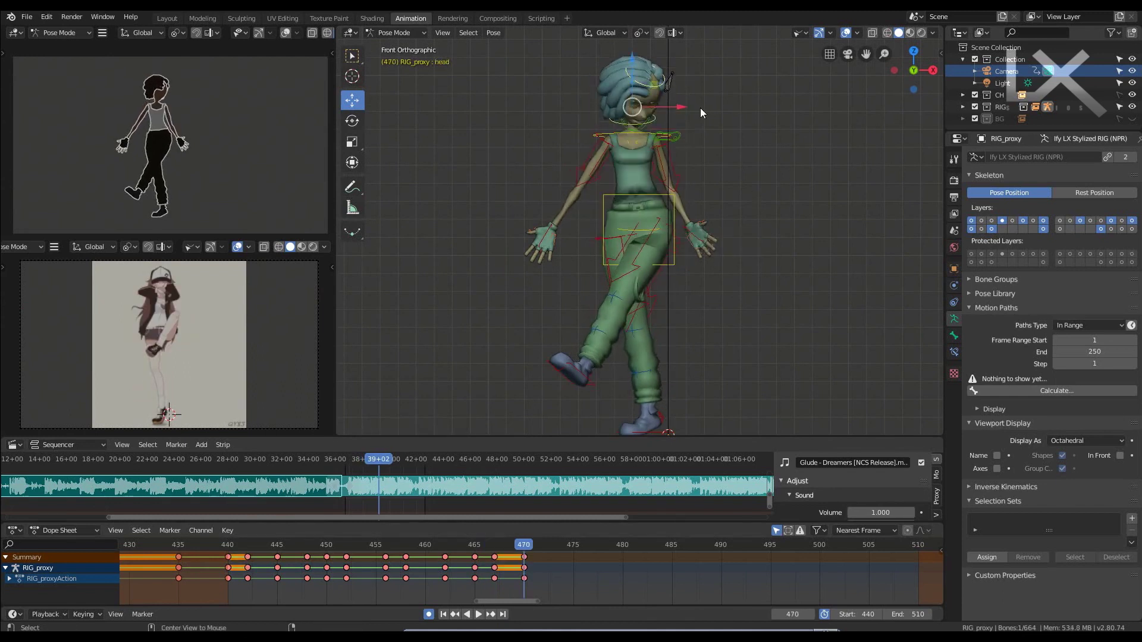
- Rotate the left thigh to lift the knee high
{"action": "left_click", "coordinate": [670, 215]}
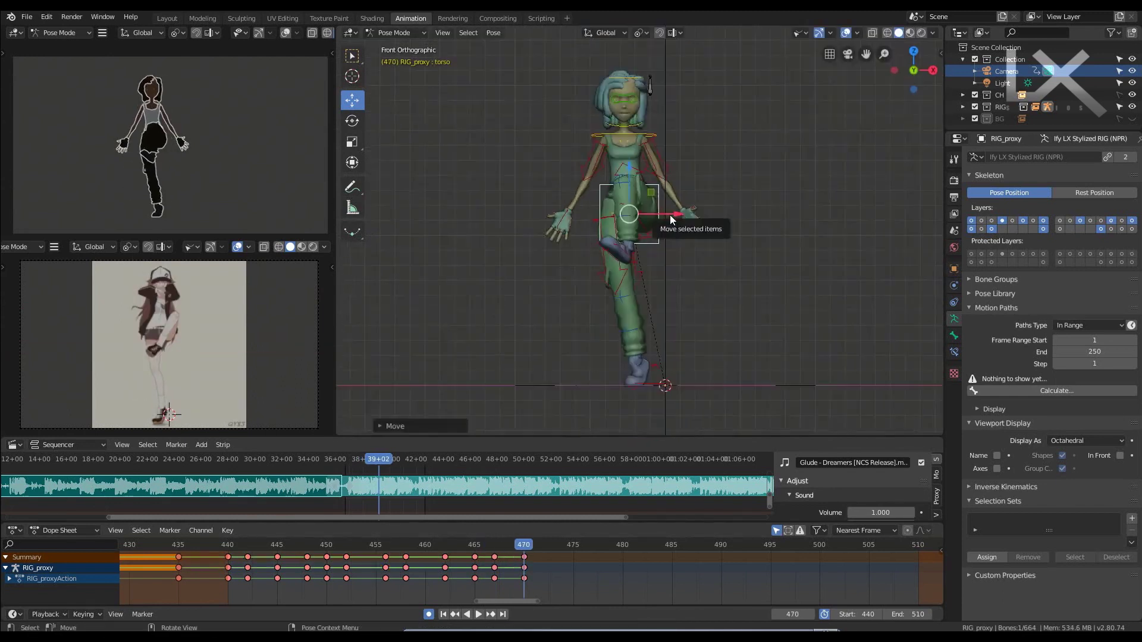
{"action": "key", "text": "r"}
{"action": "left_click", "coordinate": [769, 260]}
{"action": "scroll", "coordinate": [754, 273], "scroll_direction": "up", "scroll_amount": 2}
{"action": "scroll", "coordinate": [731, 160], "scroll_direction": "up", "scroll_amount": 1}
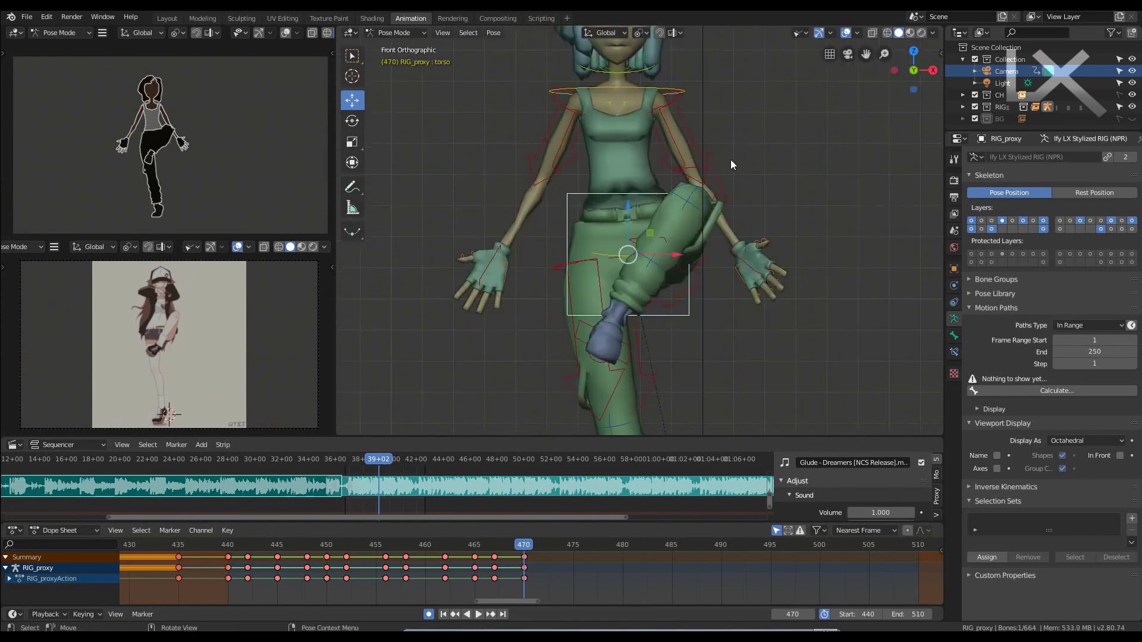
- Lower the left hand, checking from the side view
{"action": "left_click", "coordinate": [739, 256]}
{"action": "key", "text": "KP_3"}
{"action": "key", "text": "g"}
{"action": "left_click", "coordinate": [726, 279]}
{"action": "left_click", "coordinate": [684, 355]}
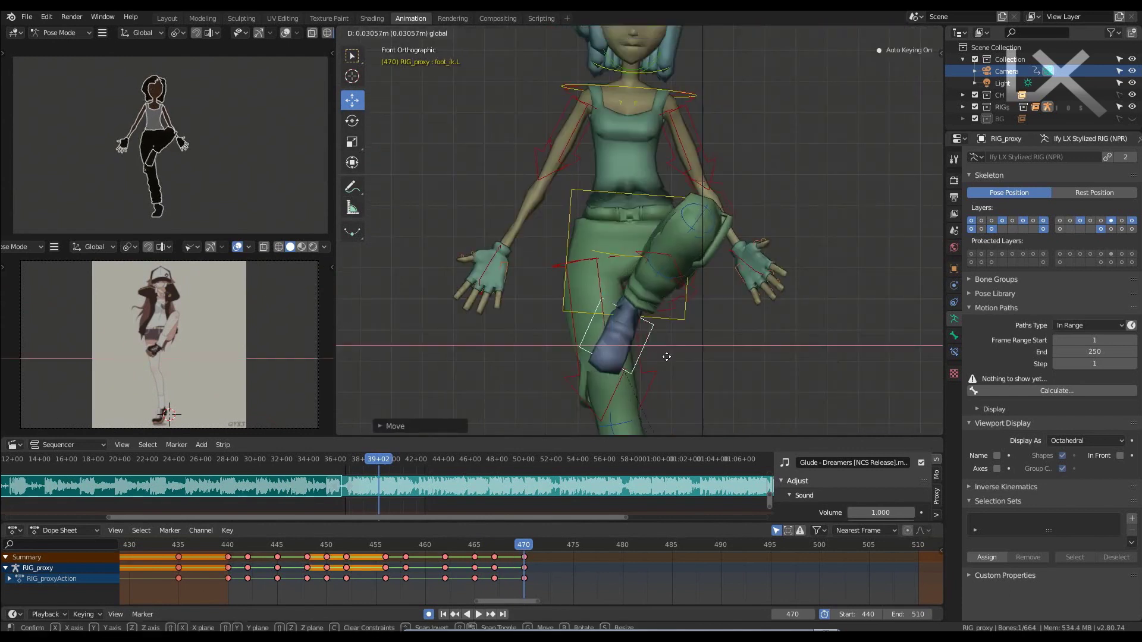
- Rotate the hips so the upper body leans back
{"action": "left_click", "coordinate": [735, 228]}
{"action": "key", "text": "r"}
{"action": "left_click", "coordinate": [903, 199]}
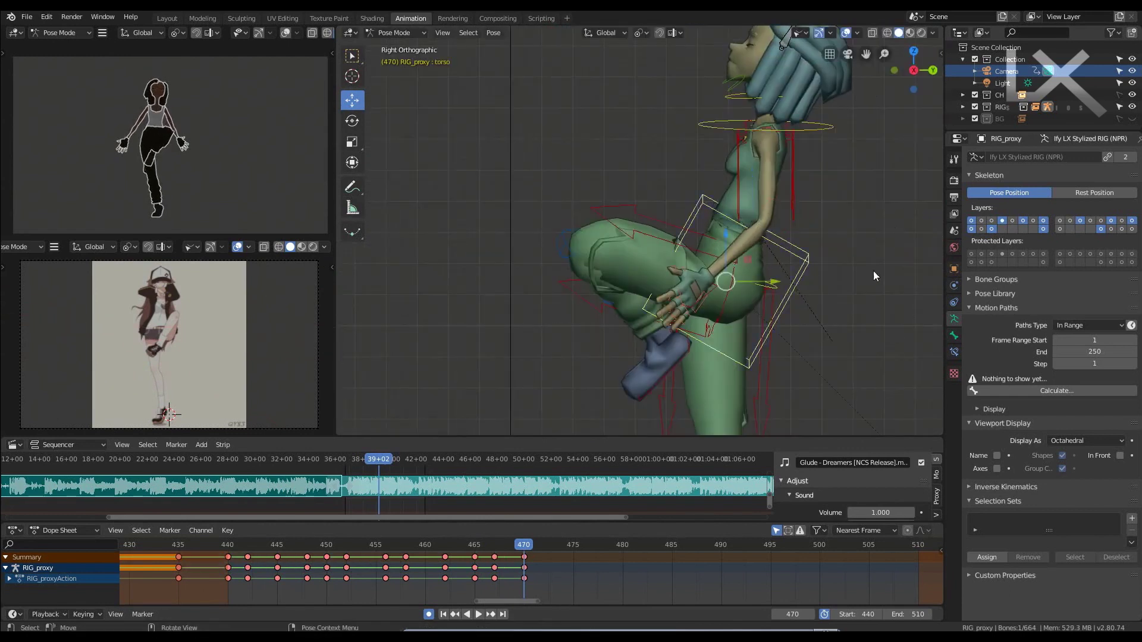
{"action": "middle_click_drag", "start_coordinate": [873, 276], "coordinate": [818, 166]}
- Tilt the head slightly
{"action": "key", "text": "KP_3"}
{"action": "left_click", "coordinate": [814, 137]}
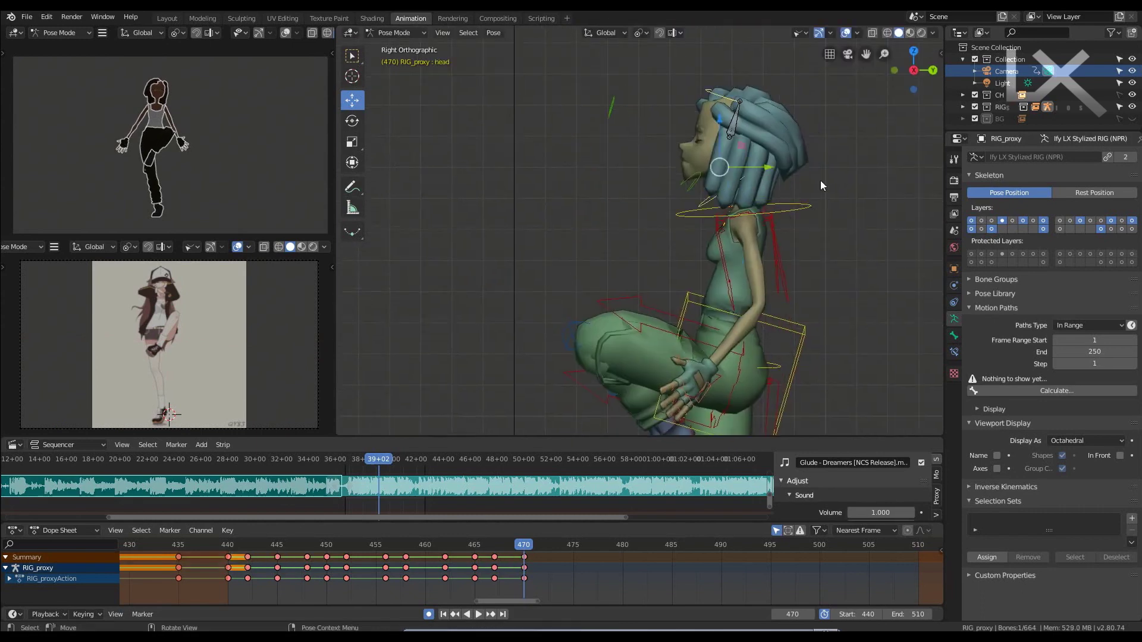
{"action": "key", "text": "r"}
{"action": "left_click", "coordinate": [815, 184]}
{"action": "key", "text": "KP_1"}
- Move the right hand up over the face to cover the eyes
{"action": "left_click", "coordinate": [534, 331]}
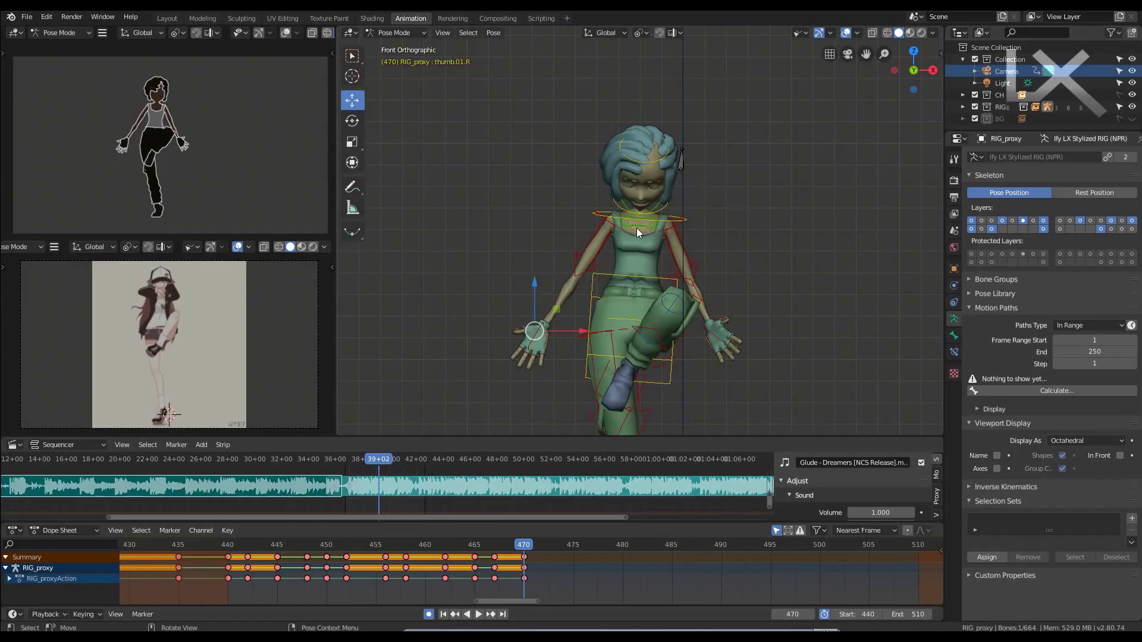
{"action": "scroll", "coordinate": [636, 227], "scroll_direction": "up", "scroll_amount": 3}
{"action": "key", "text": "g"}
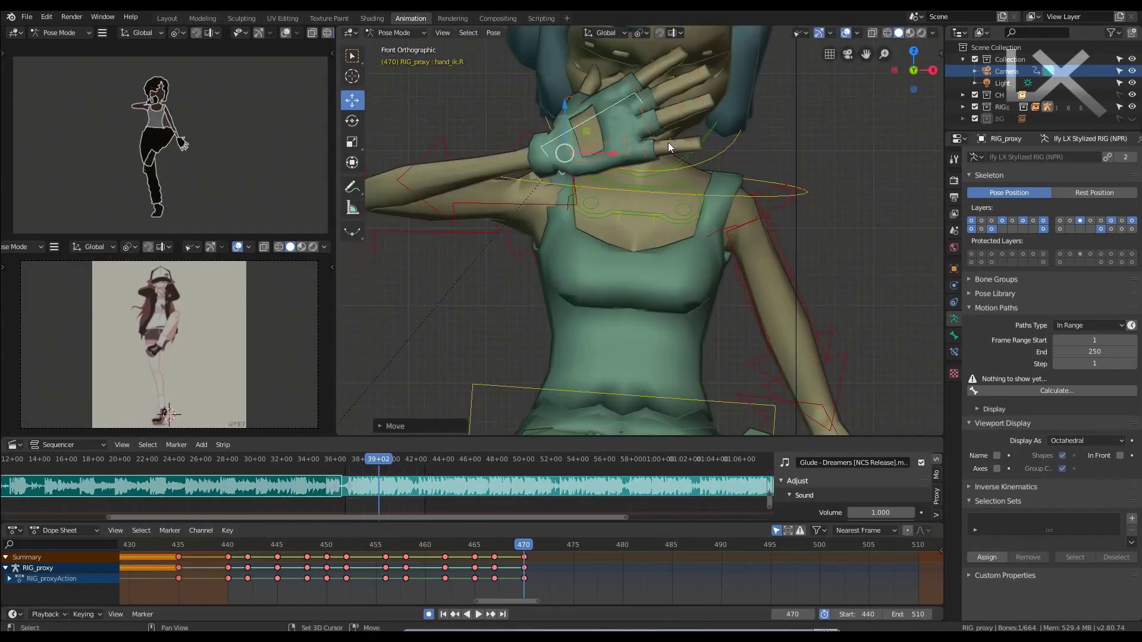
{"action": "left_click", "coordinate": [770, 229]}
{"action": "key", "text": "KP_3"}
{"action": "key", "text": "KP_1"}
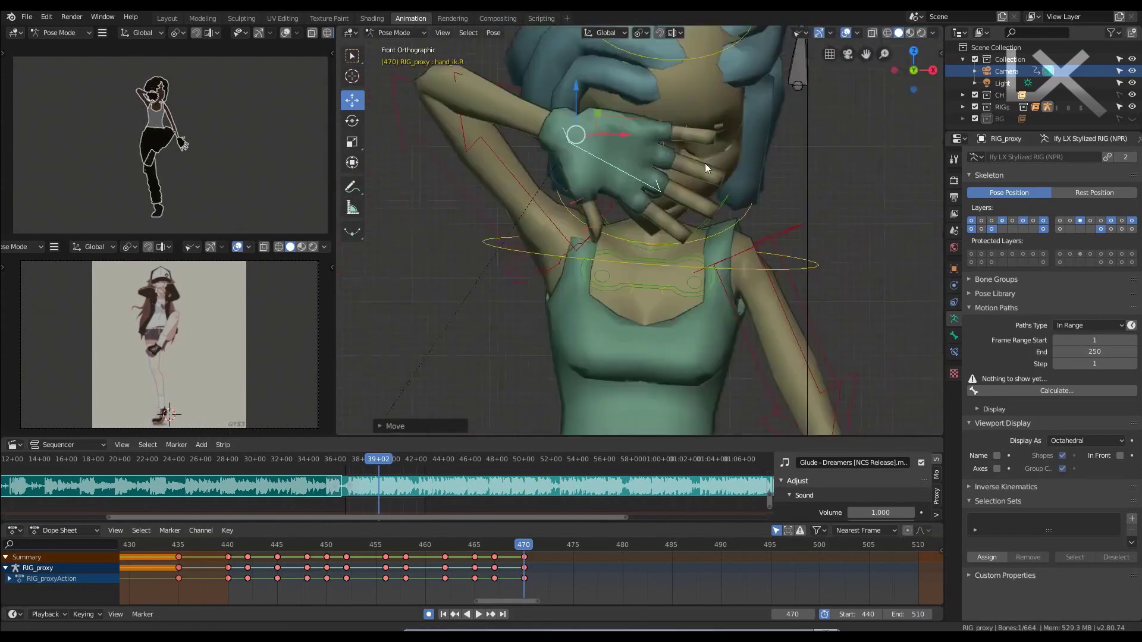
- Rotate the right upper arm into place and save the blend file
{"action": "key", "text": "KP_3"}
{"action": "key", "text": "KP_1"}
{"action": "left_click", "coordinate": [599, 230]}
{"action": "key", "text": "r"}
{"action": "left_click", "coordinate": [633, 284]}
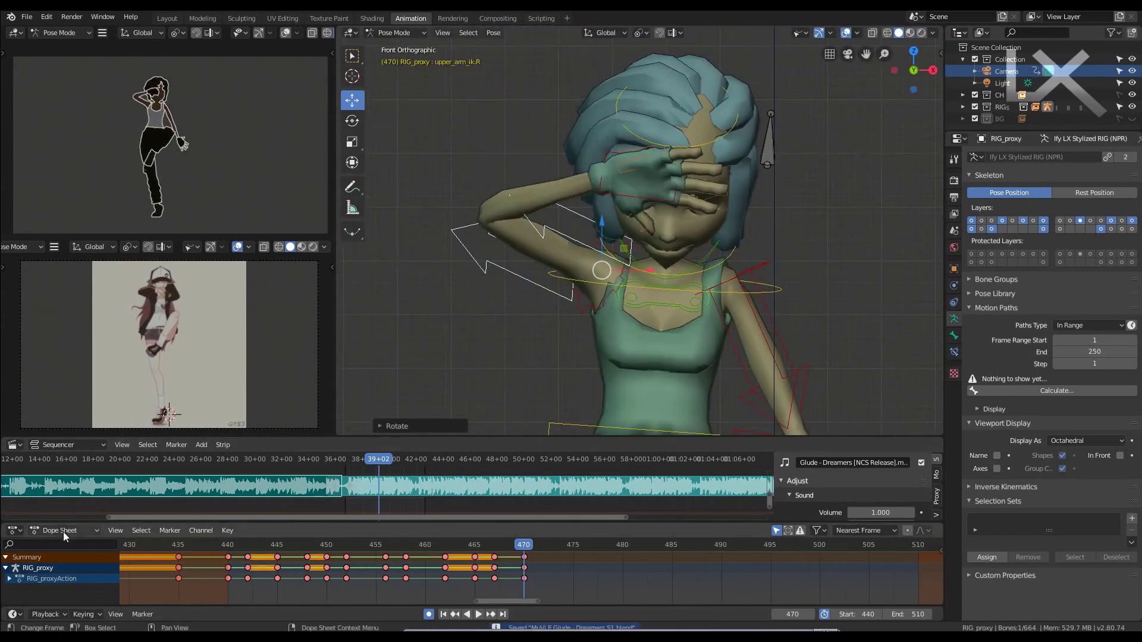
- Switch the bottom panel to the Action Editor and copy the right hand's pose
{"action": "left_click", "coordinate": [64, 530]}
{"action": "left_click", "coordinate": [60, 499]}
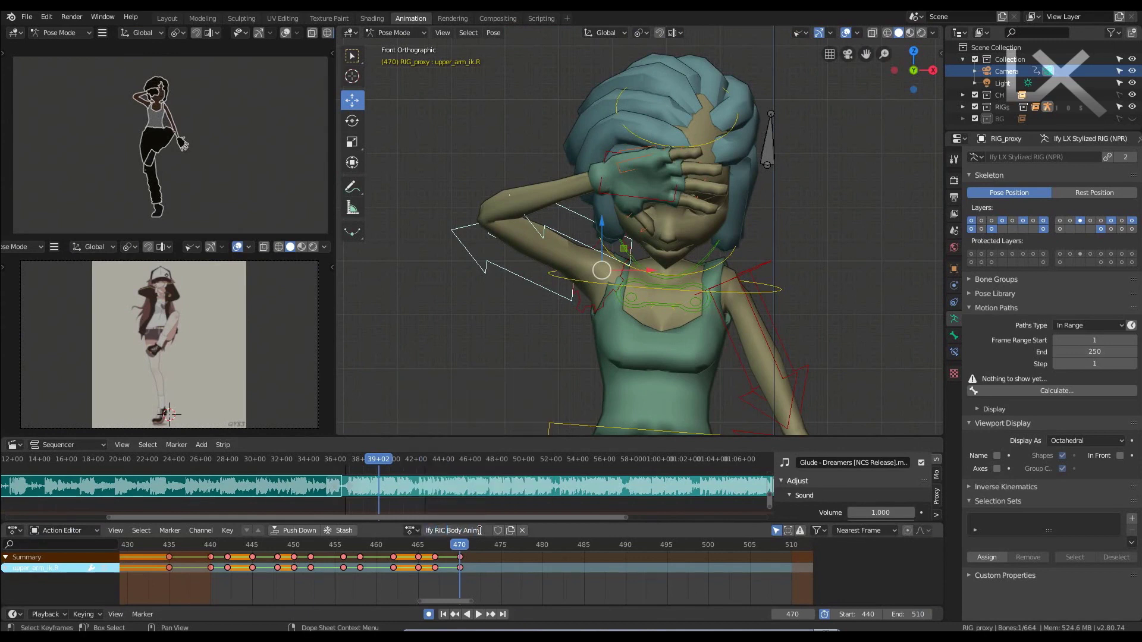
{"action": "scroll", "coordinate": [89, 529], "scroll_direction": "up", "scroll_amount": 1, "text": "ctrl"}
{"action": "scroll", "coordinate": [694, 200], "scroll_direction": "up", "scroll_amount": 3}
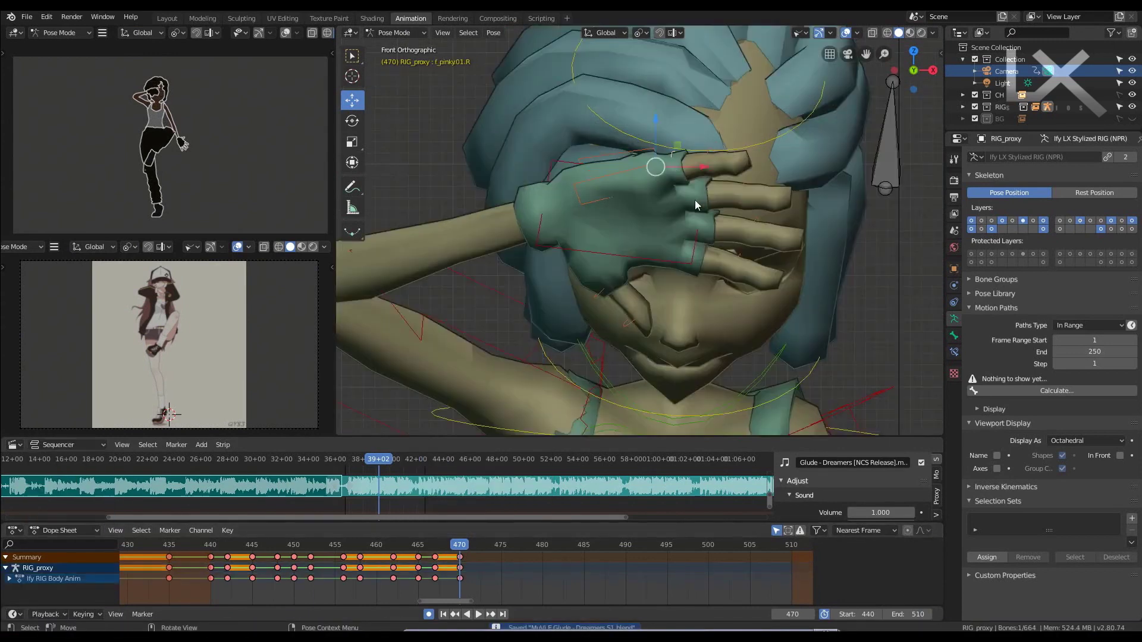
{"action": "left_click", "coordinate": [694, 200]}
{"action": "scroll", "coordinate": [752, 220], "scroll_direction": "up", "scroll_amount": 4}
{"action": "scroll", "coordinate": [771, 231], "scroll_direction": "up", "scroll_amount": 2}
{"action": "key", "text": "ctrl+v"}
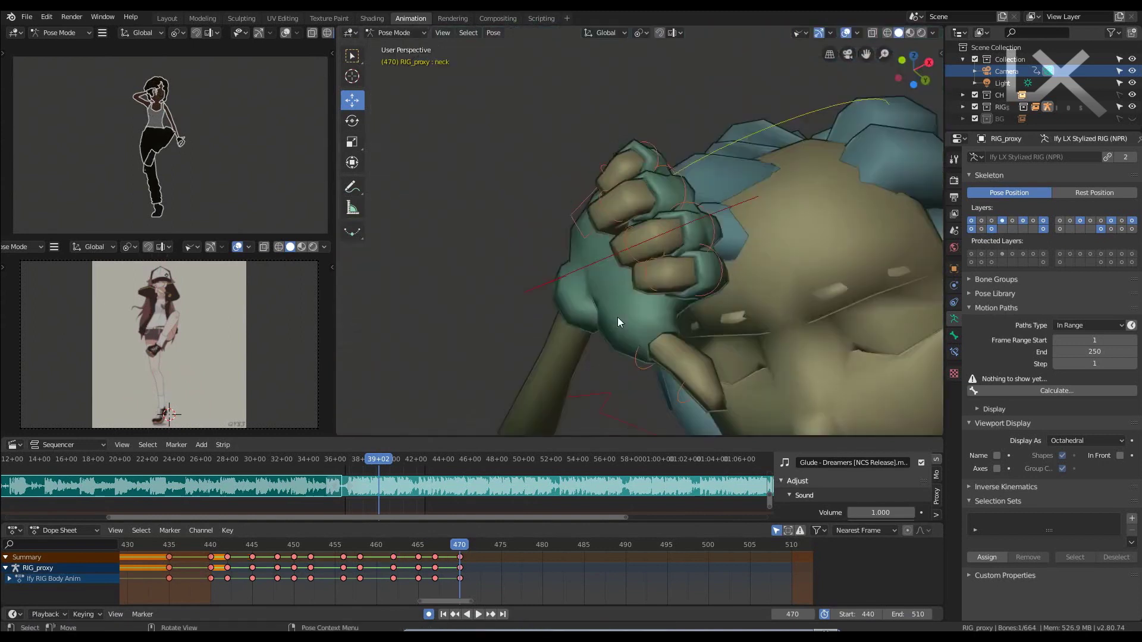
- Paste the copied pose mirrored onto the left side
{"action": "middle_click_drag", "start_coordinate": [617, 316], "coordinate": [769, 334]}
{"action": "scroll", "coordinate": [641, 250], "scroll_direction": "down", "scroll_amount": 4}
{"action": "left_click", "coordinate": [641, 250]}
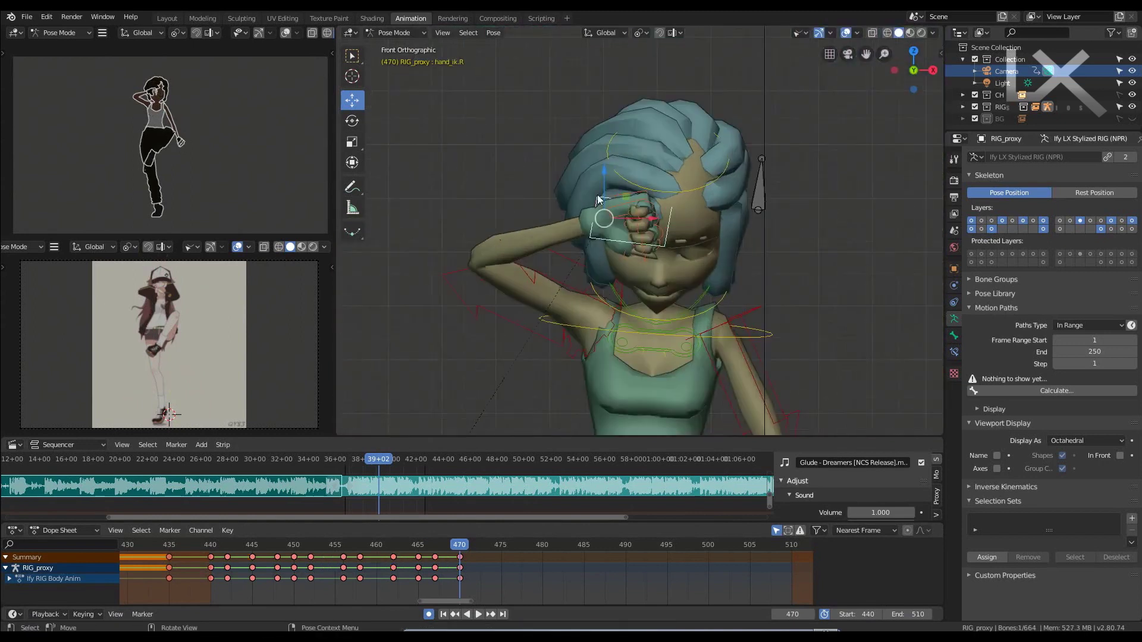
{"action": "key", "text": "ctrl+shift+v"}
{"action": "scroll", "coordinate": [721, 230], "scroll_direction": "down", "scroll_amount": 2}
{"action": "middle_click_drag", "start_coordinate": [721, 229], "coordinate": [767, 249]}
- Rotate the left upper arm on its Z axis and move the left hand against the face
{"action": "left_click", "coordinate": [732, 291]}
{"action": "key", "text": "r"}
{"action": "key", "text": "z"}
{"action": "key", "text": "z"}
{"action": "left_click", "coordinate": [602, 122]}
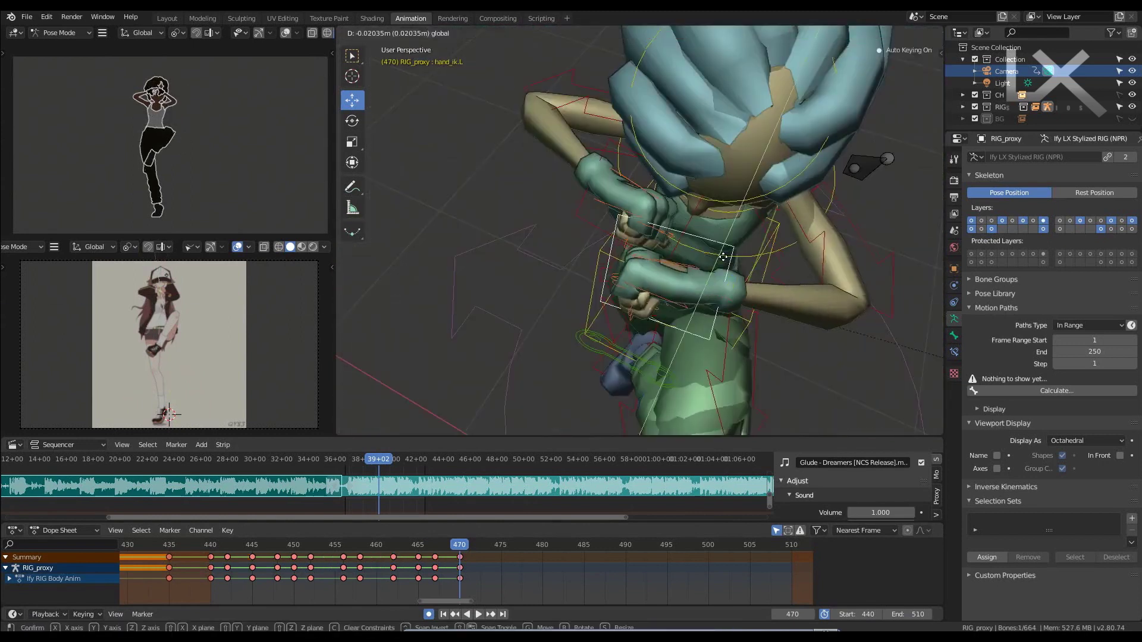
{"action": "middle_click_drag", "start_coordinate": [602, 122], "coordinate": [684, 250]}
{"action": "left_click", "coordinate": [666, 238]}
- Rotate the left hand on its X axis, checking it from the side view
{"action": "key", "text": "KP_3"}
{"action": "key", "text": "r"}
{"action": "key", "text": "x"}
{"action": "key", "text": "x"}
{"action": "left_click", "coordinate": [702, 261]}
{"action": "key", "text": "KP_1"}
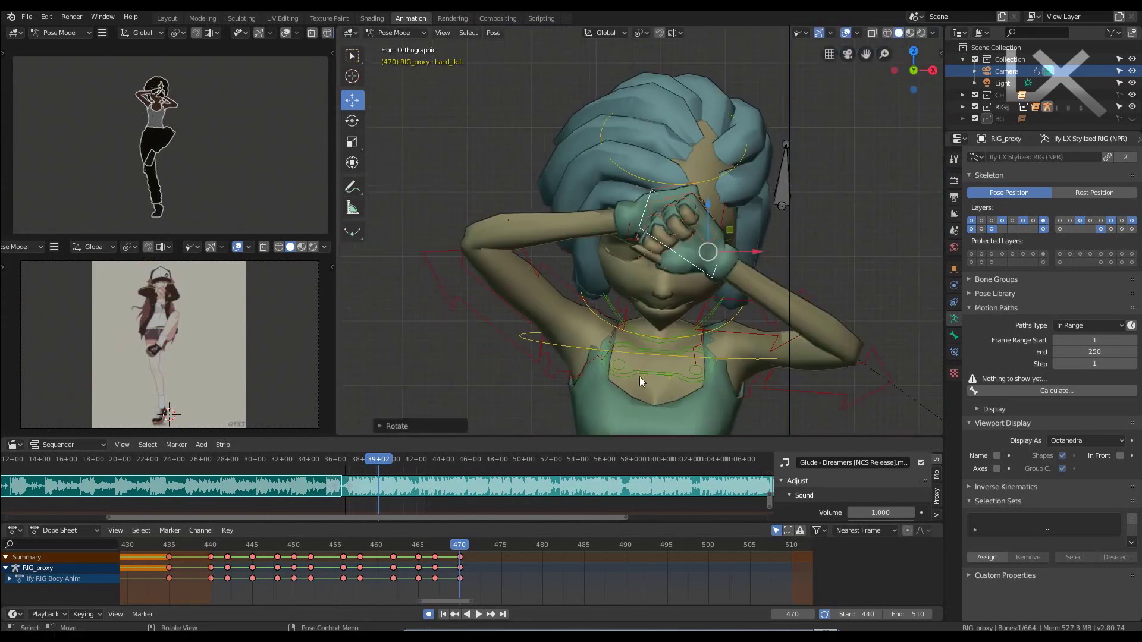
{"action": "scroll", "coordinate": [640, 376], "scroll_direction": "down", "scroll_amount": 2}
{"action": "scroll", "coordinate": [705, 212], "scroll_direction": "down", "scroll_amount": 2}
- Rotate the left foot control around its Z axis
{"action": "left_click", "coordinate": [601, 324]}
{"action": "key", "text": "r"}
{"action": "key", "text": "z"}
{"action": "key", "text": "z"}
{"action": "left_click", "coordinate": [665, 342]}
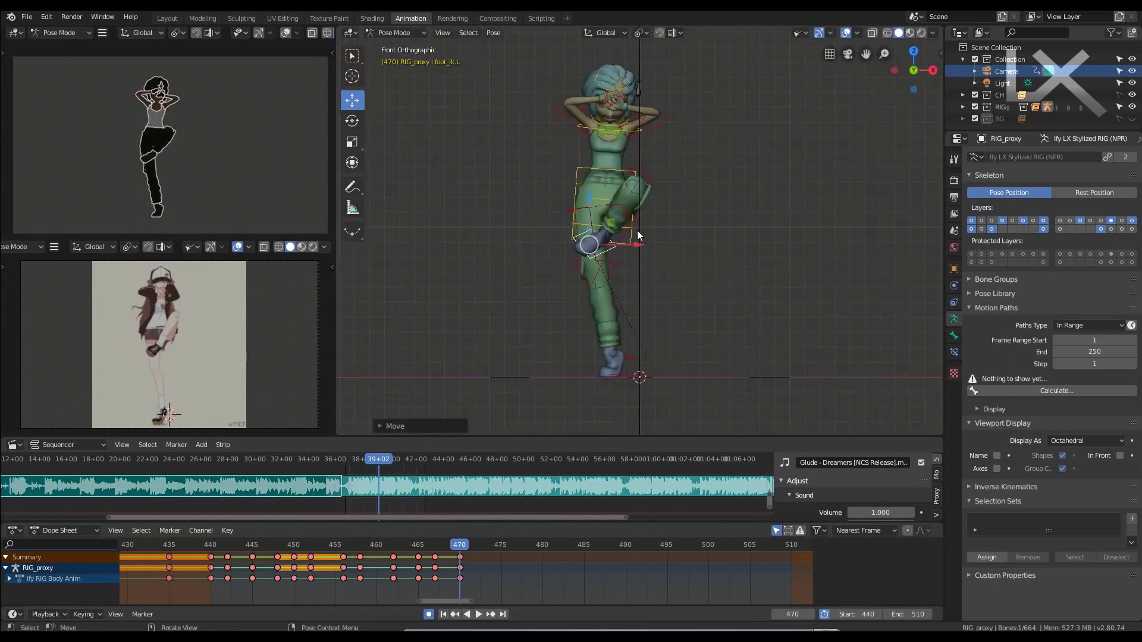
- Shift shin_tweak.L along X, then go to frame 473
{"action": "left_click", "coordinate": [636, 231]}
{"action": "scroll", "coordinate": [637, 230], "scroll_direction": "up", "scroll_amount": 2}
{"action": "key", "text": "g"}
{"action": "key", "text": "x"}
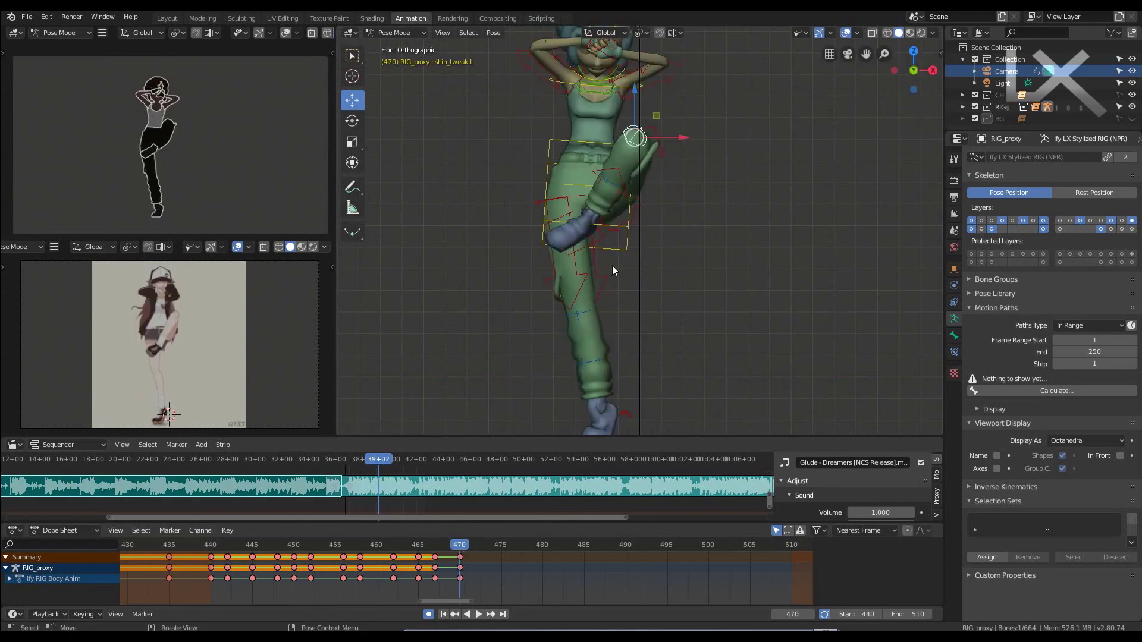
{"action": "left_click", "coordinate": [612, 270]}
{"action": "scroll", "coordinate": [633, 240], "scroll_direction": "down", "scroll_amount": 2}
{"action": "scroll", "coordinate": [633, 240], "scroll_direction": "down", "scroll_amount": 1}
{"action": "left_click", "coordinate": [483, 554]}
- Keyframe the whole character at frame 473, then undo a stray change
{"action": "key", "text": "i"}
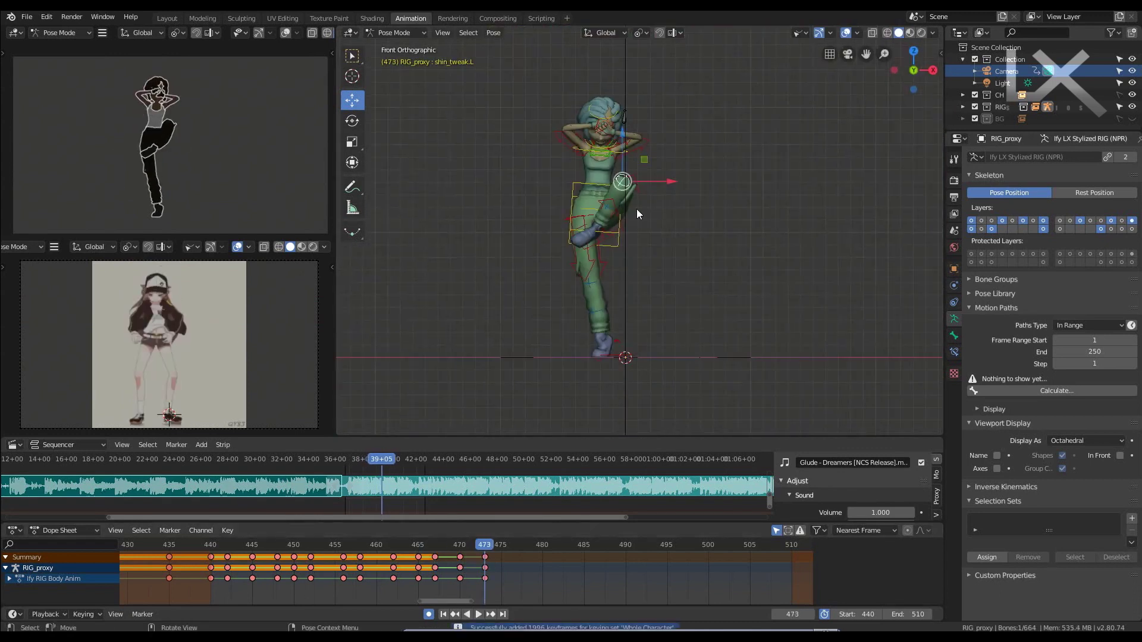
{"action": "scroll", "coordinate": [636, 213], "scroll_direction": "up", "scroll_amount": 2}
{"action": "left_click", "coordinate": [607, 391]}
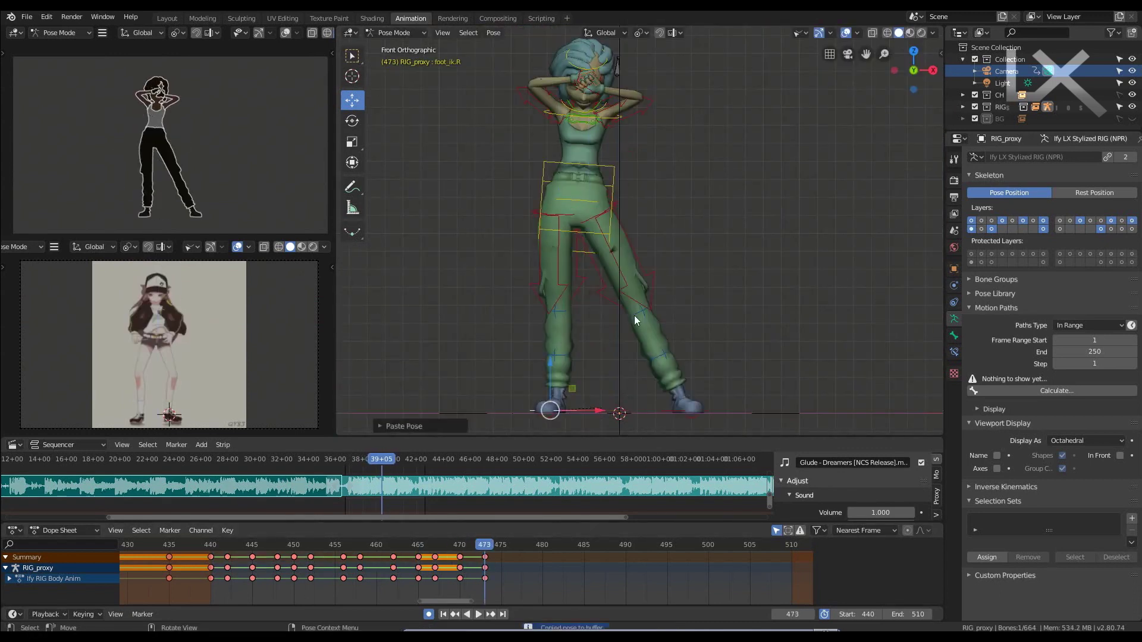
{"action": "key", "text": "ctrl+z"}
{"action": "scroll", "coordinate": [611, 139], "scroll_direction": "up", "scroll_amount": 2}
{"action": "scroll", "coordinate": [609, 233], "scroll_direction": "down", "scroll_amount": 1}
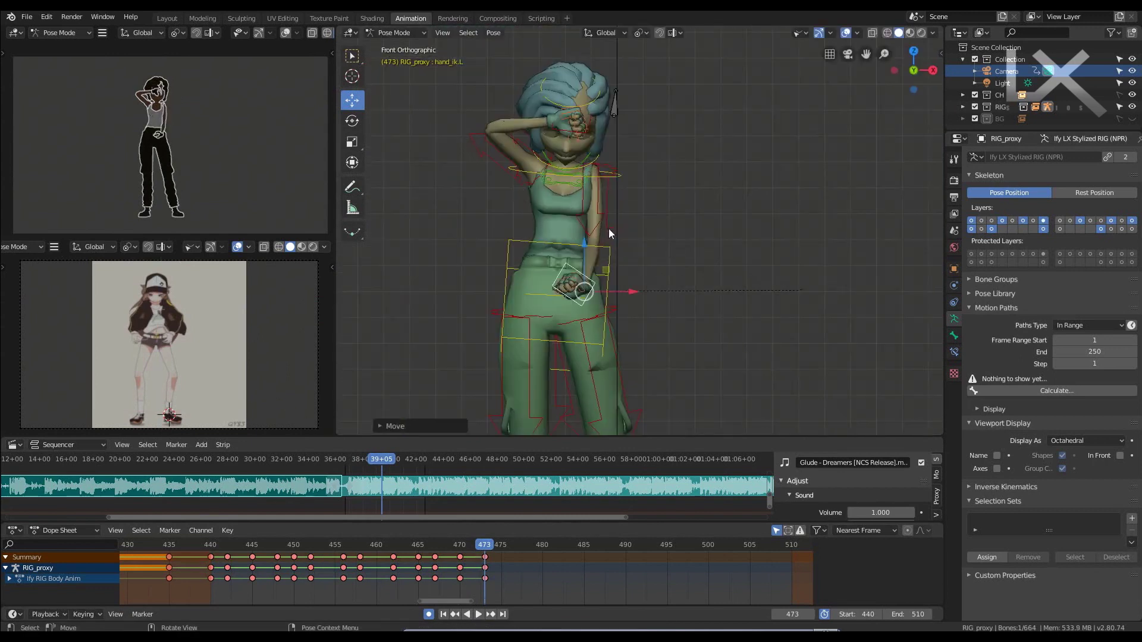
{"action": "scroll", "coordinate": [622, 218], "scroll_direction": "up", "scroll_amount": 2}
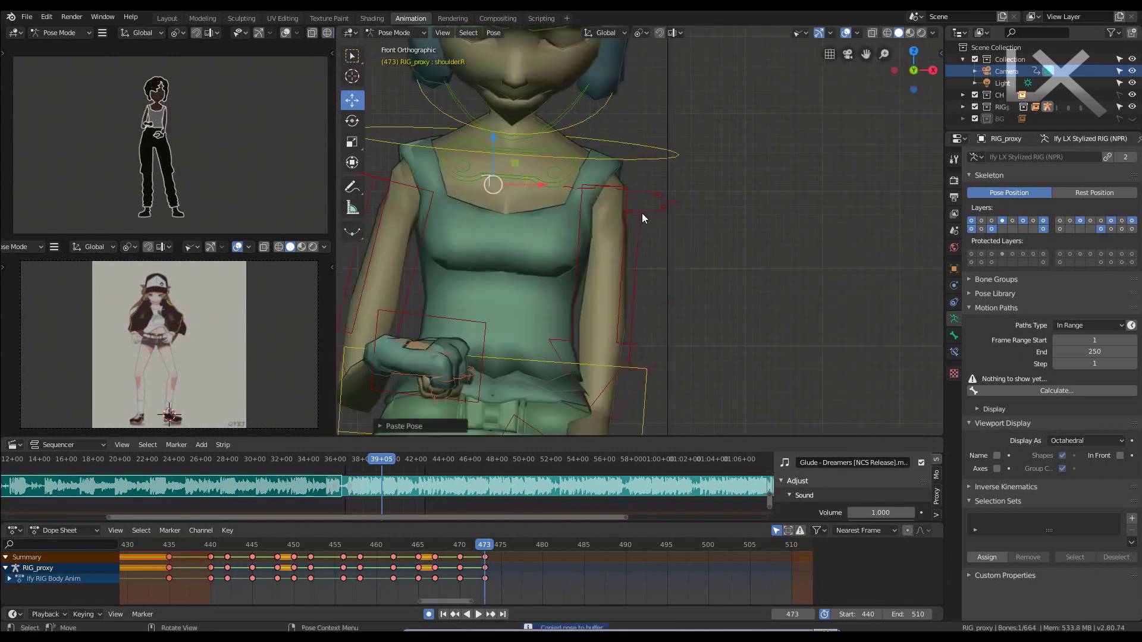
{"action": "scroll", "coordinate": [641, 213], "scroll_direction": "down", "scroll_amount": 3}
- Lower the torso into a crouch and rotate the right hand on its Z axis
{"action": "left_click", "coordinate": [625, 238]}
{"action": "key", "text": "g"}
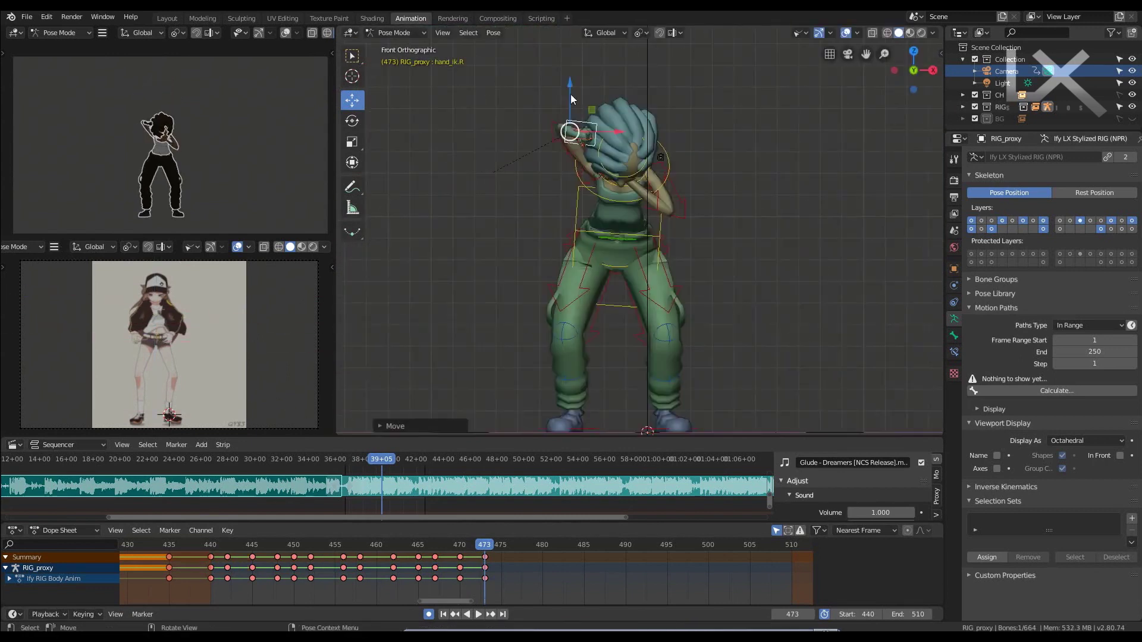
{"action": "scroll", "coordinate": [569, 94], "scroll_direction": "up", "scroll_amount": 2}
{"action": "key", "text": "r"}
{"action": "key", "text": "z"}
{"action": "key", "text": "z"}
{"action": "middle_click_drag", "start_coordinate": [642, 152], "coordinate": [574, 196]}
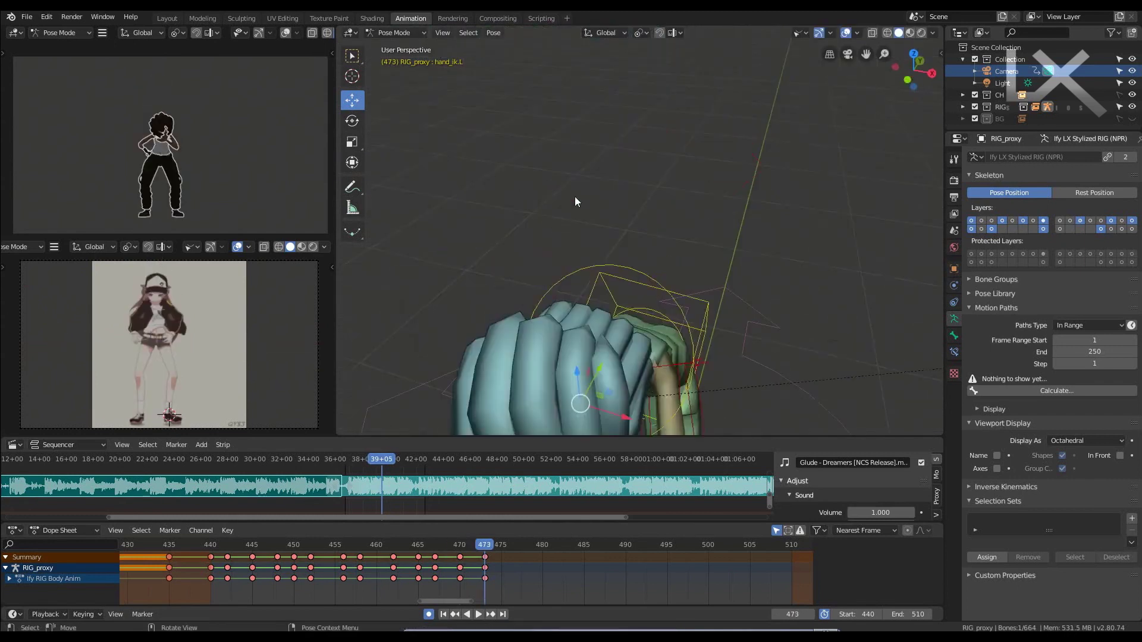
{"action": "key", "text": "KP_1"}
{"action": "left_click", "coordinate": [612, 293]}
{"action": "scroll", "coordinate": [684, 170], "scroll_direction": "up", "scroll_amount": 2}
{"action": "key", "text": "KP_3"}
- Try a hips rotation to bend the upper body, then undo it
{"action": "left_click", "coordinate": [795, 230]}
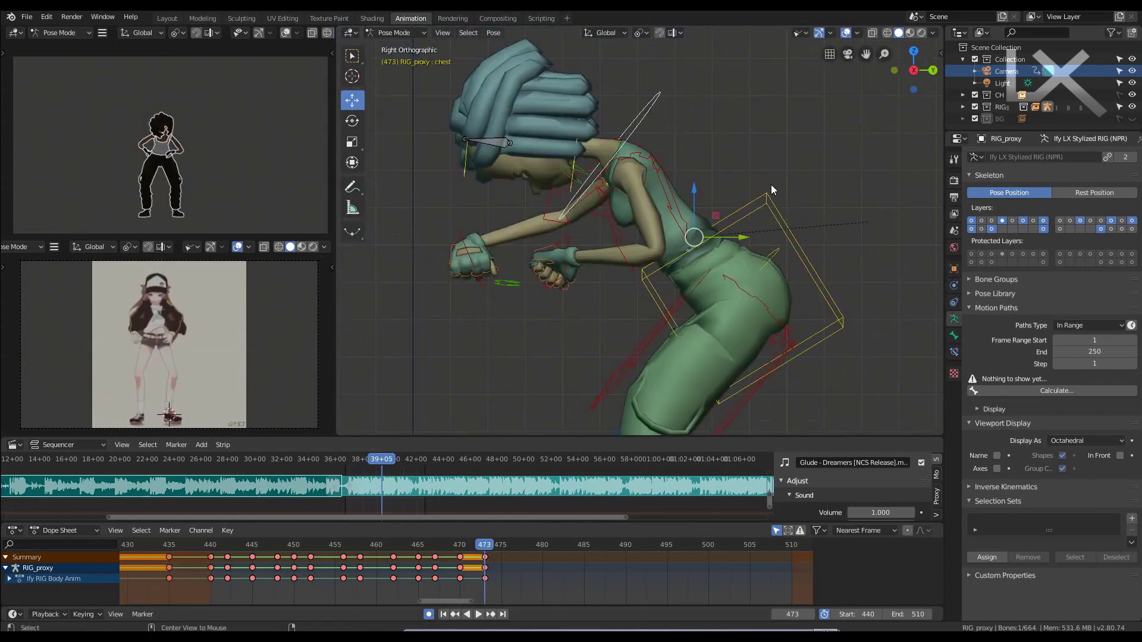
{"action": "key", "text": "r"}
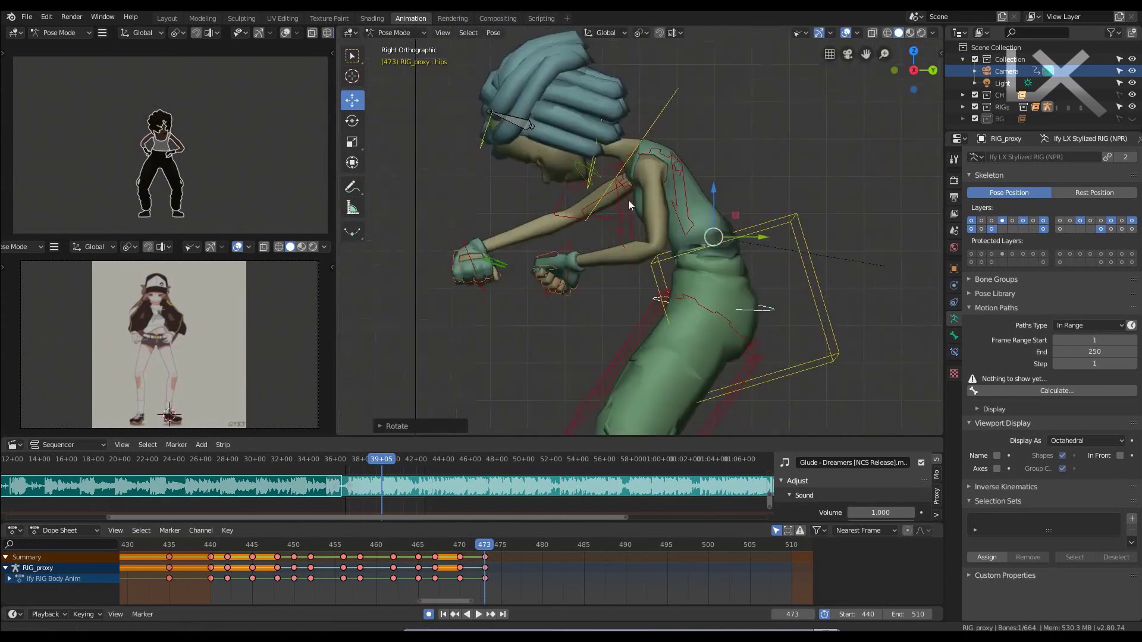
{"action": "key", "text": "ctrl+z"}
{"action": "key", "text": "KP_1"}
{"action": "left_click", "coordinate": [738, 241]}
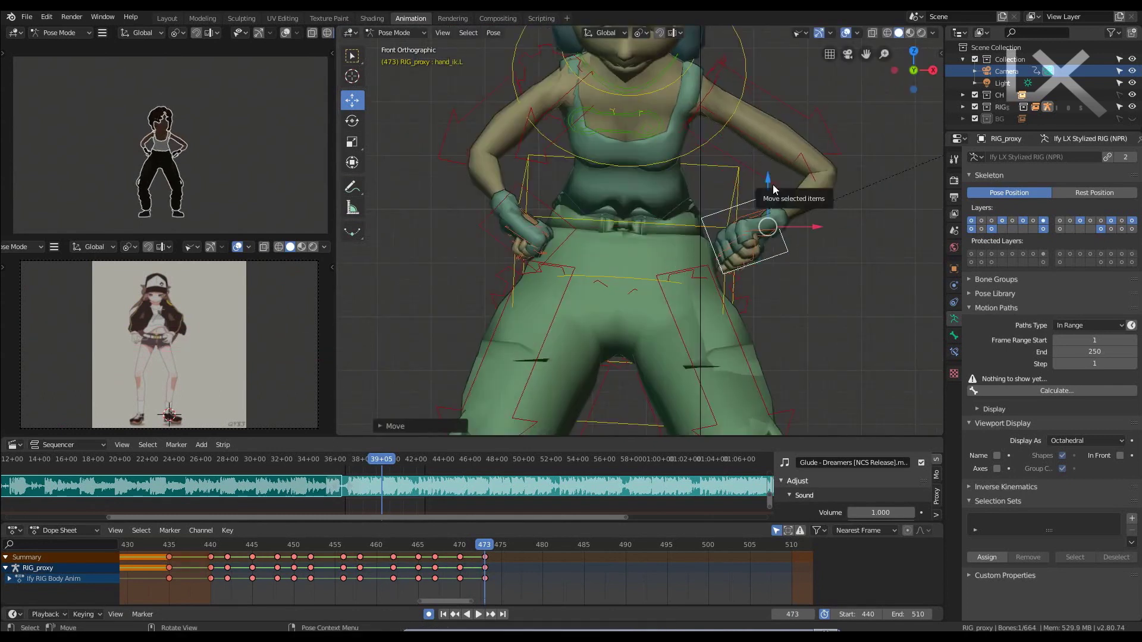
{"action": "key", "text": "KP_3"}
{"action": "key", "text": "KP_1"}
{"action": "scroll", "coordinate": [623, 219], "scroll_direction": "down", "scroll_amount": 3}
- Rotate the torso and move the right hand controller onto the hip
{"action": "left_click", "coordinate": [672, 221]}
{"action": "key", "text": "r"}
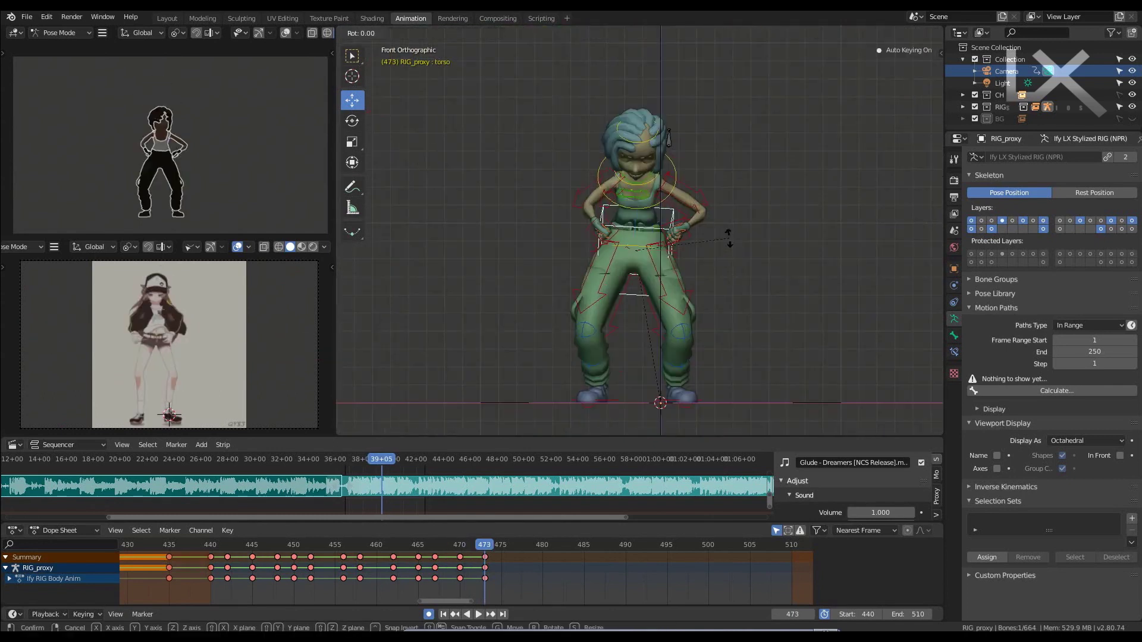
{"action": "middle_click_drag", "start_coordinate": [708, 321], "coordinate": [654, 250]}
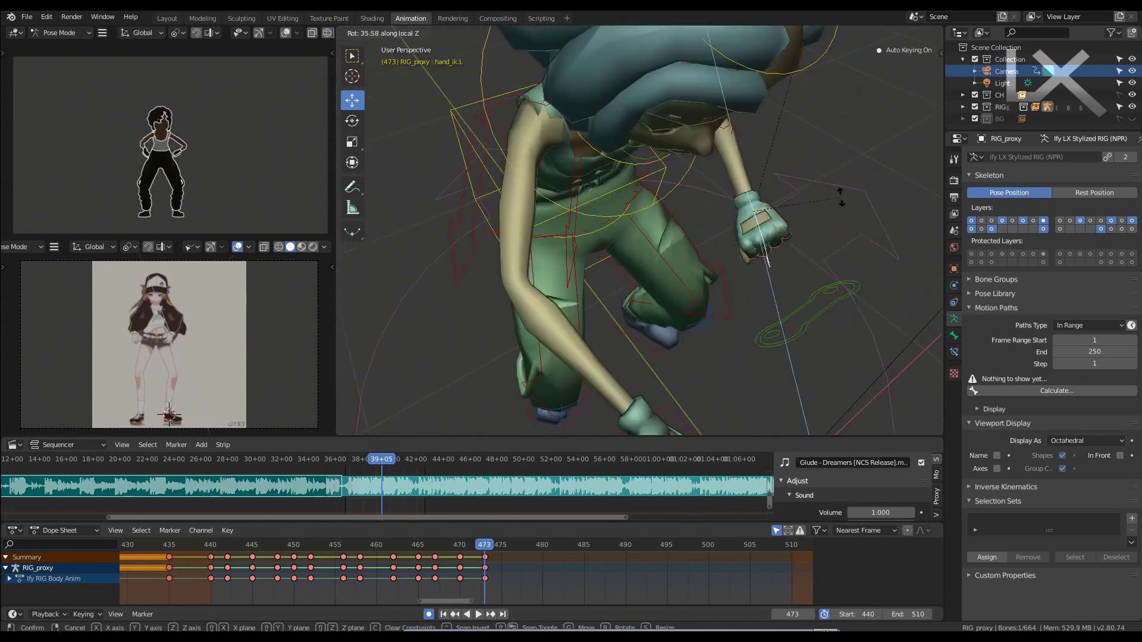
{"action": "key", "text": "KP_1"}
{"action": "key", "text": "KP_3"}
{"action": "left_click", "coordinate": [597, 181]}
{"action": "key", "text": "g"}
{"action": "key", "text": "Escape"}
{"action": "key", "text": "KP_1"}
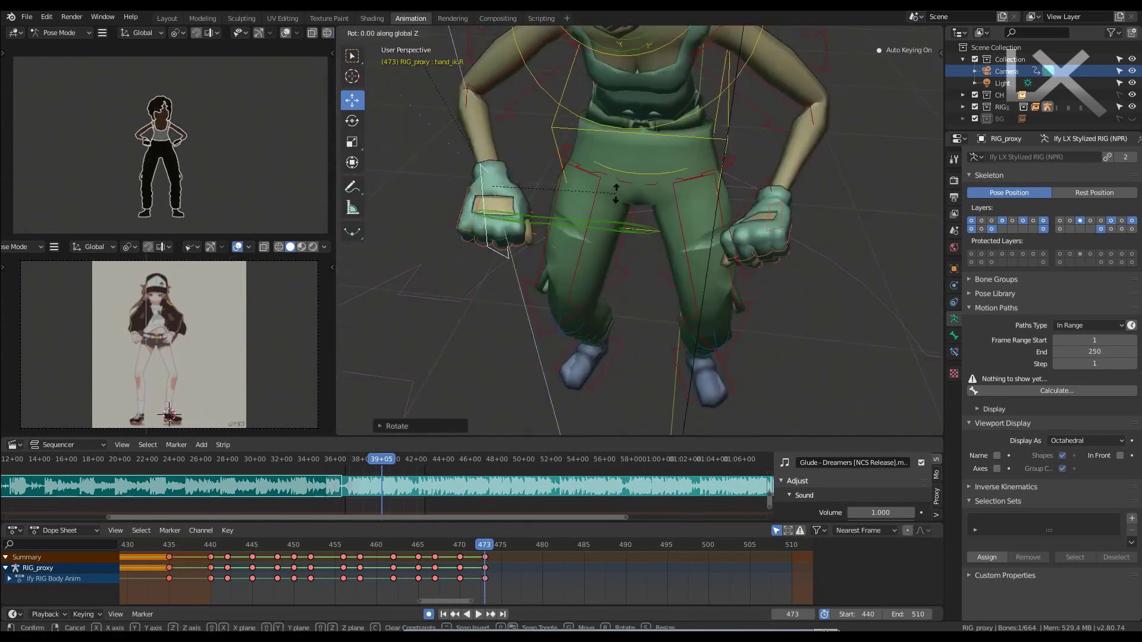
- Copy the spread finger pose and paste it mirrored onto the right hand's fingers
{"action": "scroll", "coordinate": [557, 221], "scroll_direction": "up", "scroll_amount": 3}
{"action": "scroll", "coordinate": [557, 221], "scroll_direction": "up", "scroll_amount": 2}
{"action": "left_click", "coordinate": [523, 221]}
{"action": "key", "text": "ctrl+c"}
{"action": "key", "text": "ctrl+shift+v"}
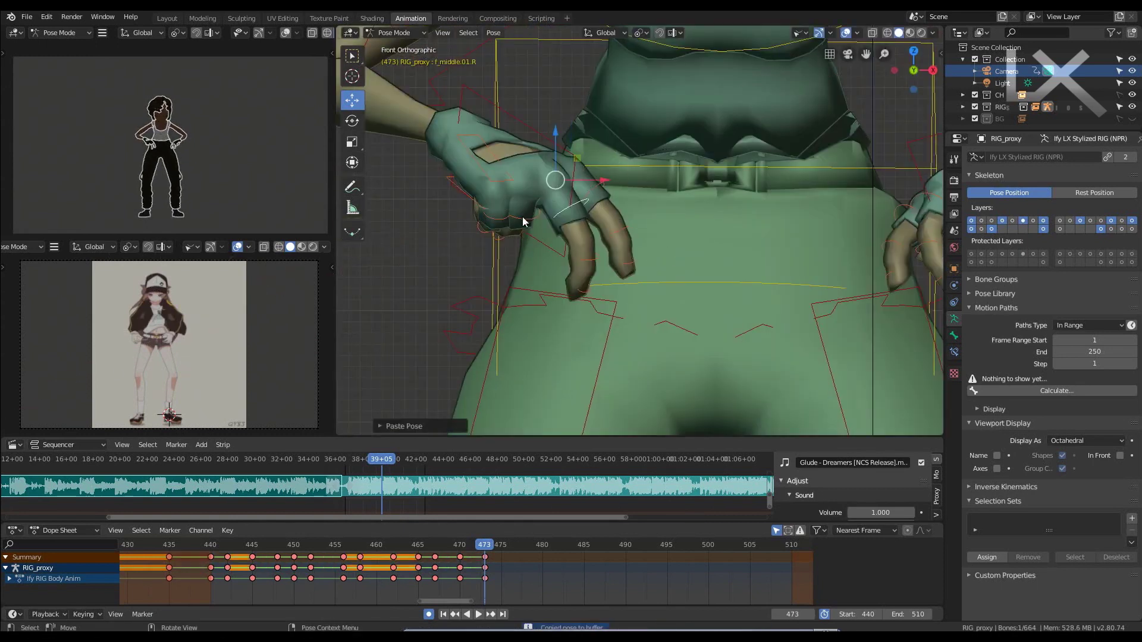
{"action": "scroll", "coordinate": [699, 158], "scroll_direction": "down", "scroll_amount": 2}
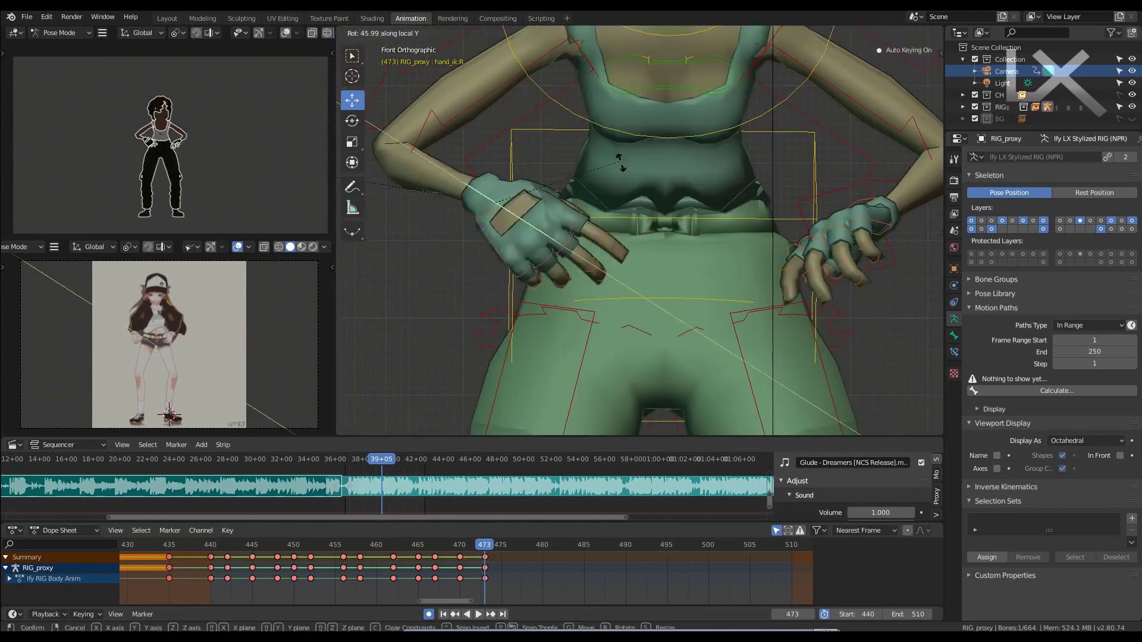
{"action": "left_click", "coordinate": [787, 232]}
{"action": "middle_click_drag", "start_coordinate": [788, 232], "coordinate": [793, 324]}
{"action": "key", "text": "KP_1"}
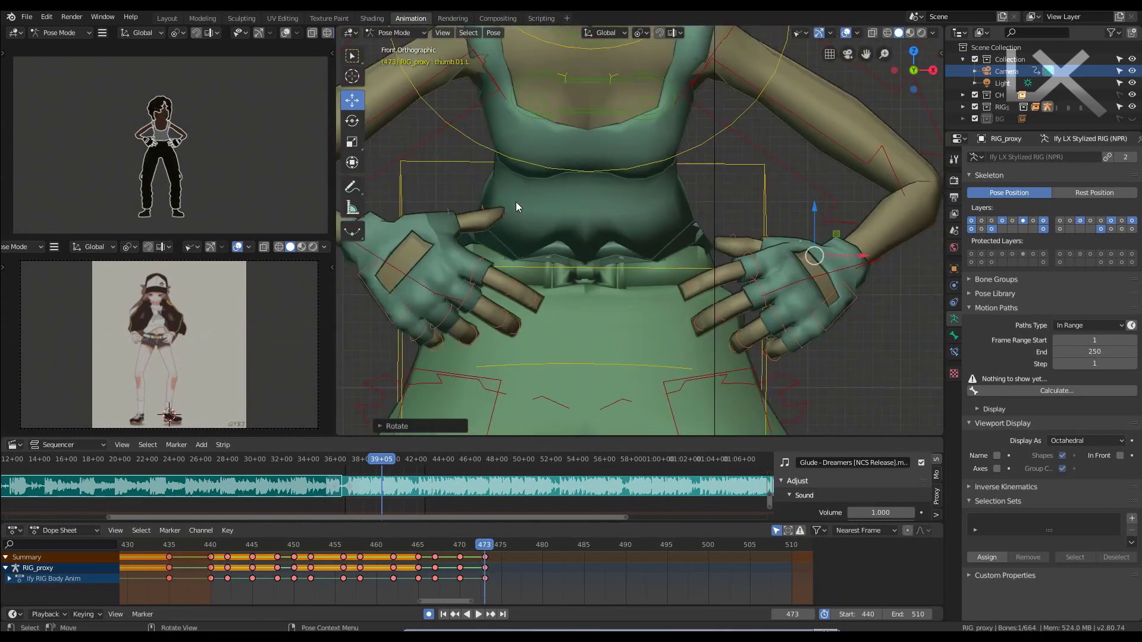
{"action": "middle_click_drag", "start_coordinate": [515, 201], "coordinate": [695, 255], "text": "shift"}
- Rotate the left shoulder on its local X axis, then preview the animation full screen
{"action": "left_click", "coordinate": [694, 256]}
{"action": "key", "text": "r"}
{"action": "key", "text": "x"}
{"action": "key", "text": "x"}
{"action": "left_click", "coordinate": [748, 238]}
{"action": "scroll", "coordinate": [748, 238], "scroll_direction": "down", "scroll_amount": 3}
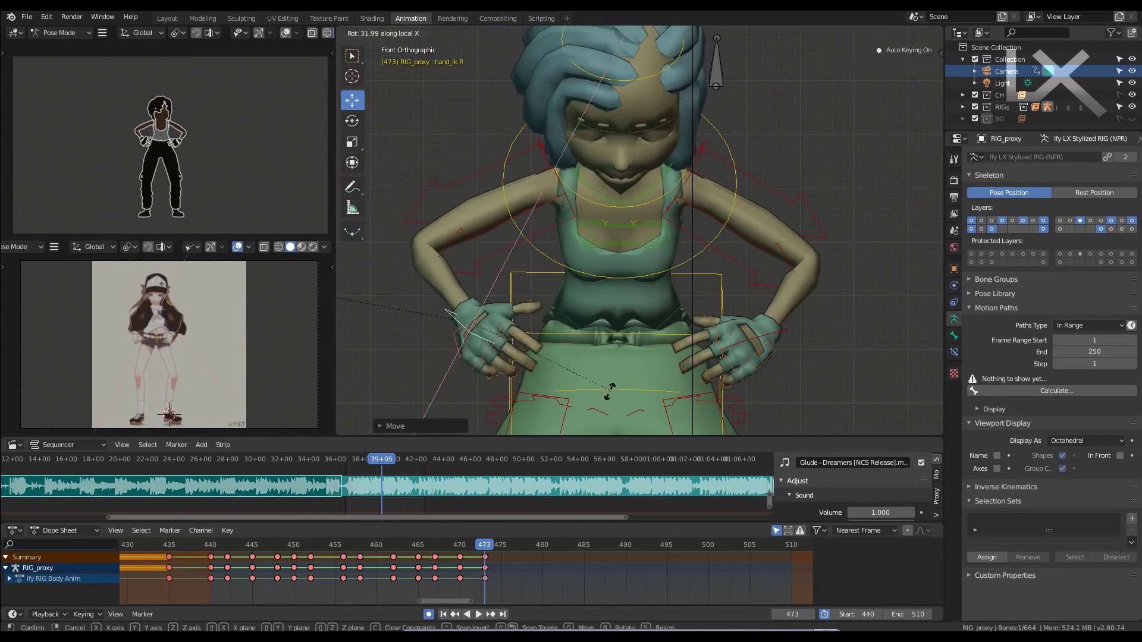
{"action": "left_click", "coordinate": [714, 290]}
{"action": "key", "text": "space"}
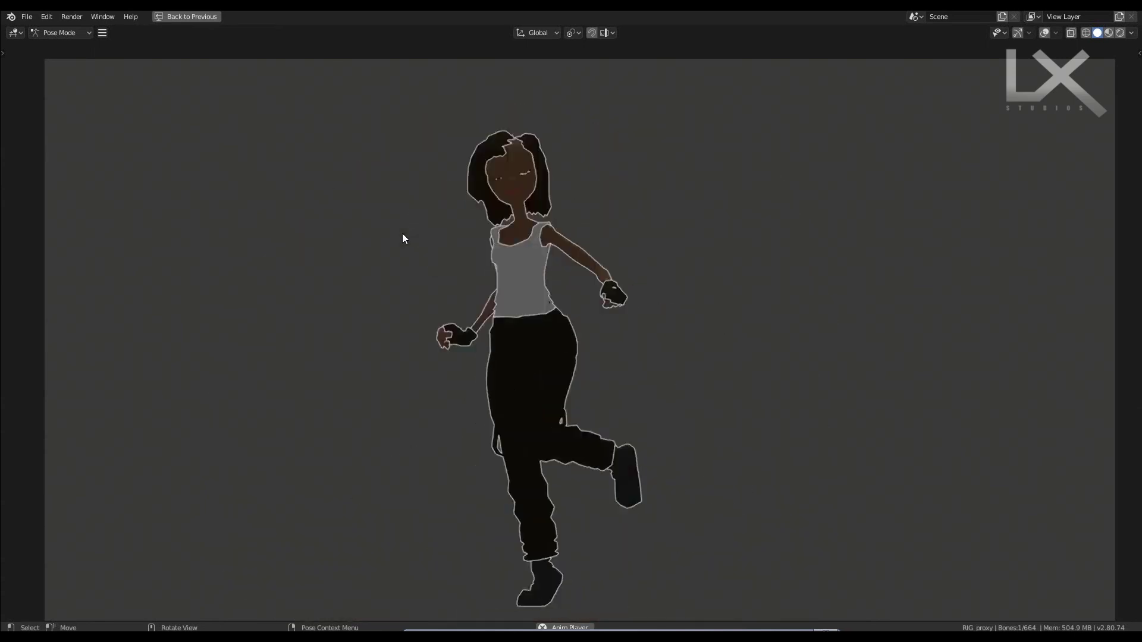
{"action": "key", "text": "z"}
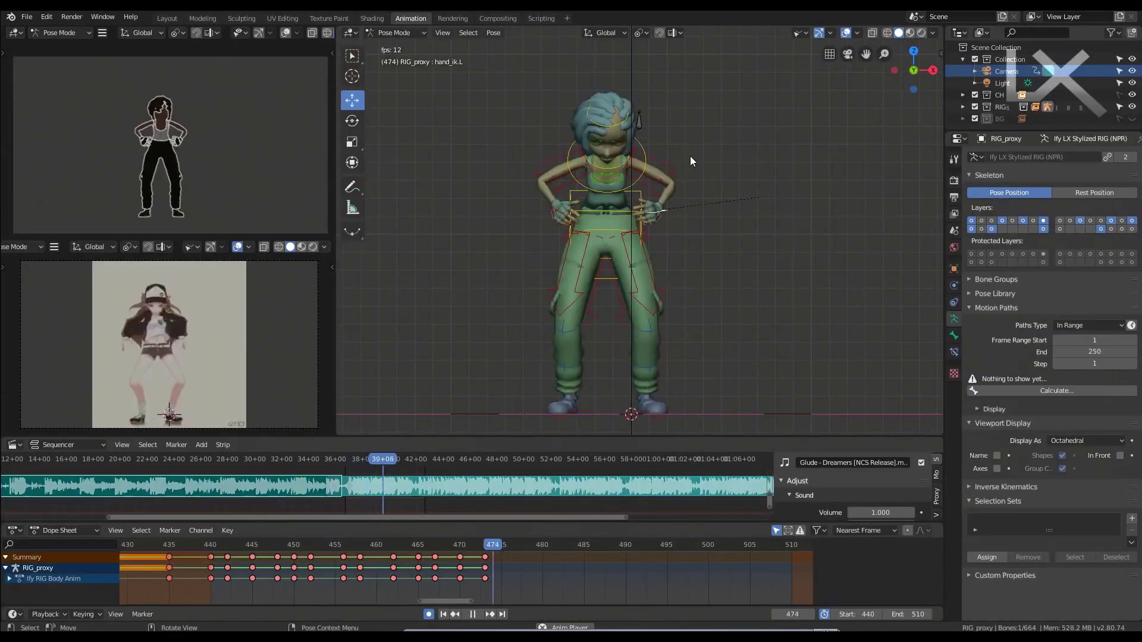
- Stop playback at frame 475 and select the left hand controller, checking front and side views
{"action": "key", "text": "space"}
{"action": "left_click", "coordinate": [497, 545]}
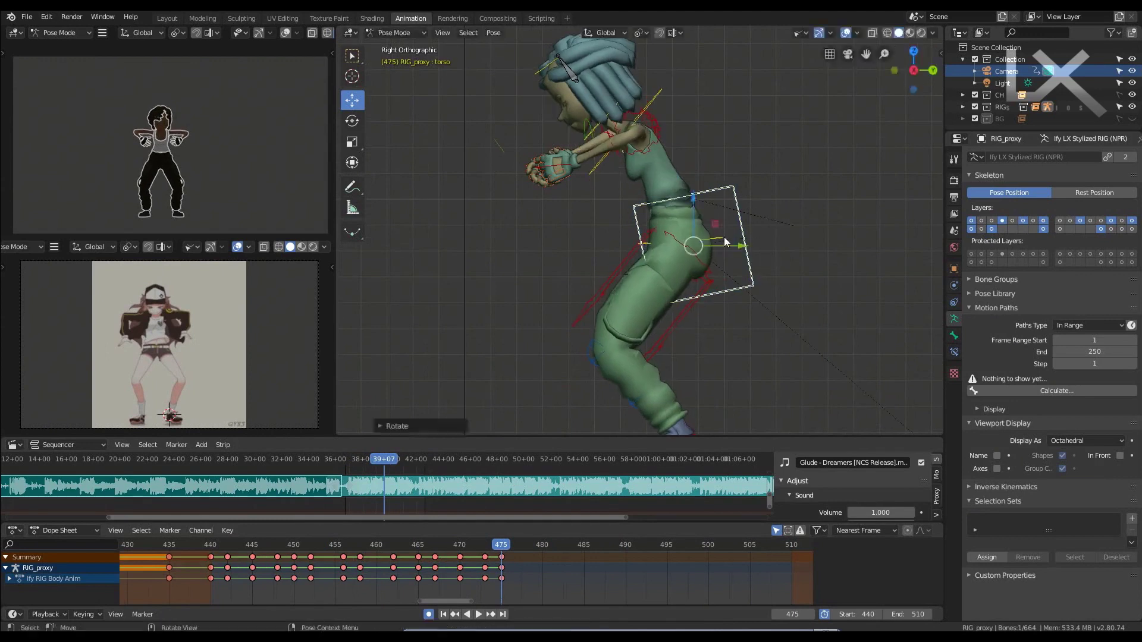
{"action": "key", "text": "KP_1"}
{"action": "scroll", "coordinate": [732, 306], "scroll_direction": "up", "scroll_amount": 3}
{"action": "key", "text": "KP_3"}
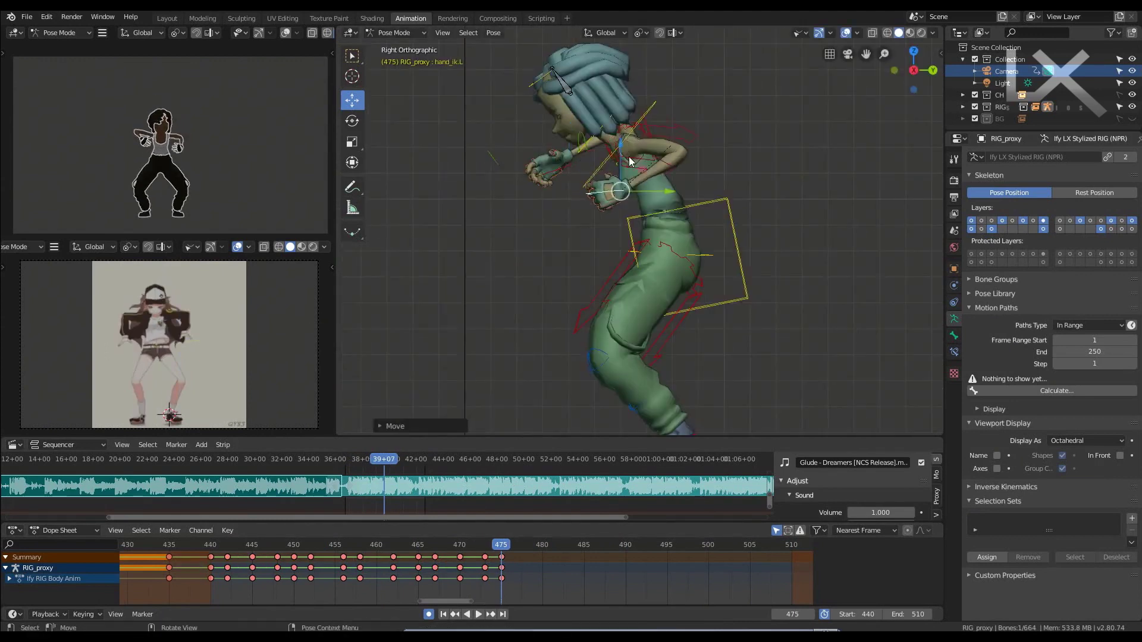
{"action": "left_click", "coordinate": [608, 161]}
{"action": "key", "text": "KP_1"}
{"action": "key", "text": "KP_3"}
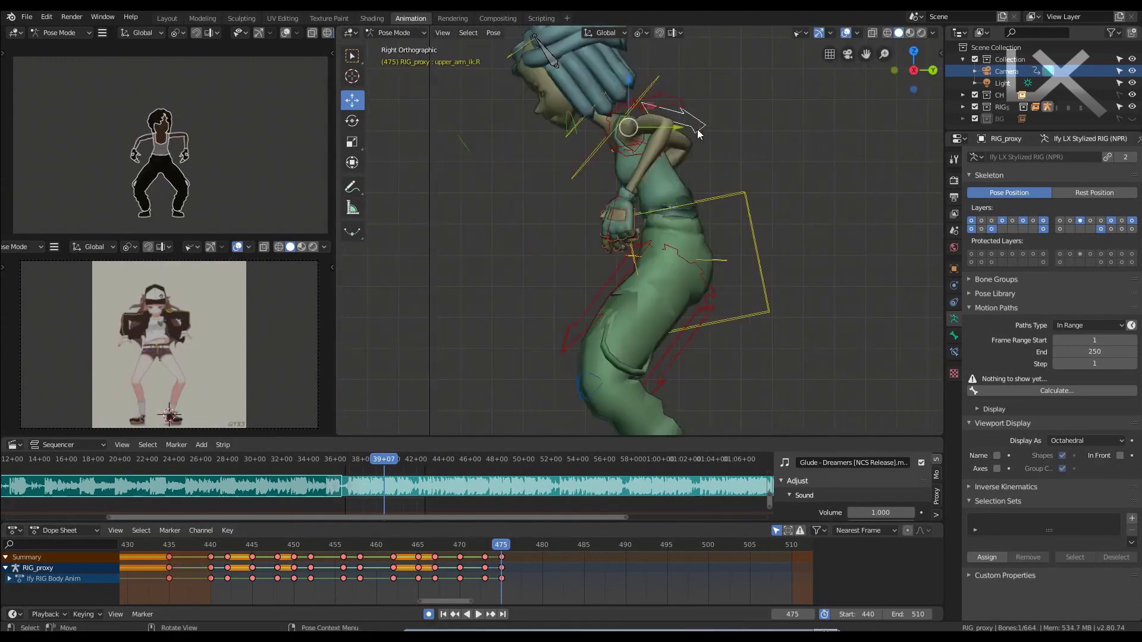
{"action": "key", "text": "KP_1"}
- Rotate the right upper arm around the global X axis into the low, held-out position
{"action": "left_click", "coordinate": [446, 204]}
{"action": "middle_click_drag", "start_coordinate": [446, 204], "coordinate": [772, 253]}
{"action": "key", "text": "r"}
{"action": "key", "text": "x"}
{"action": "left_click", "coordinate": [771, 252]}
{"action": "key", "text": "KP_1"}
{"action": "key", "text": "KP_3"}
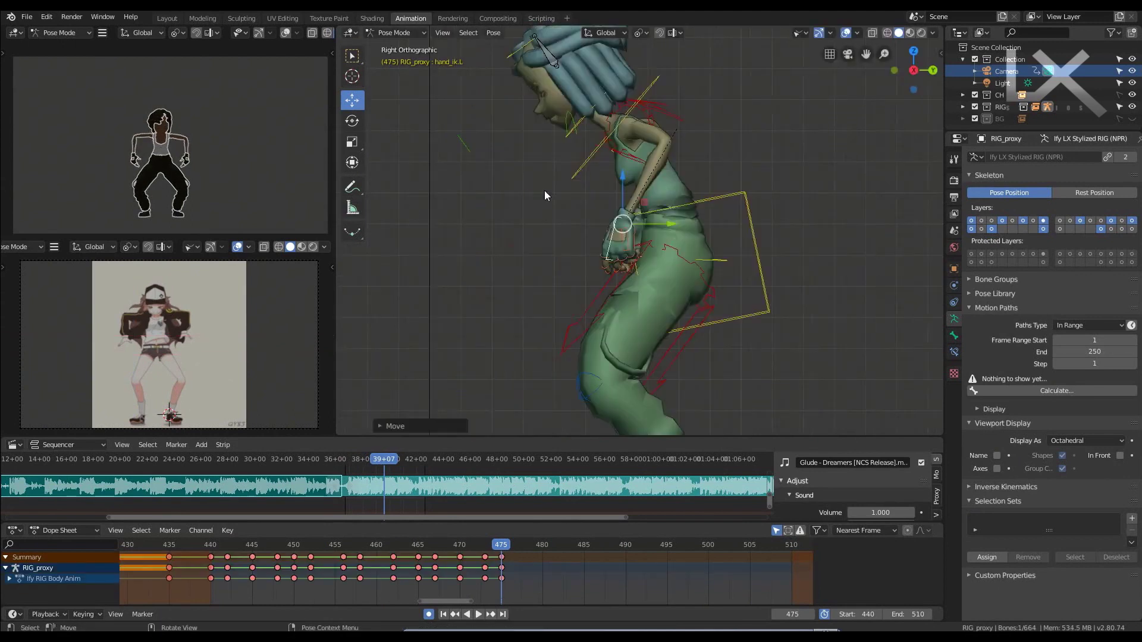
{"action": "key", "text": "KP_1"}
- Curl the right index finger and rotate the right thumb about their local X axes
{"action": "left_click", "coordinate": [592, 286]}
{"action": "scroll", "coordinate": [558, 258], "scroll_direction": "up", "scroll_amount": 5}
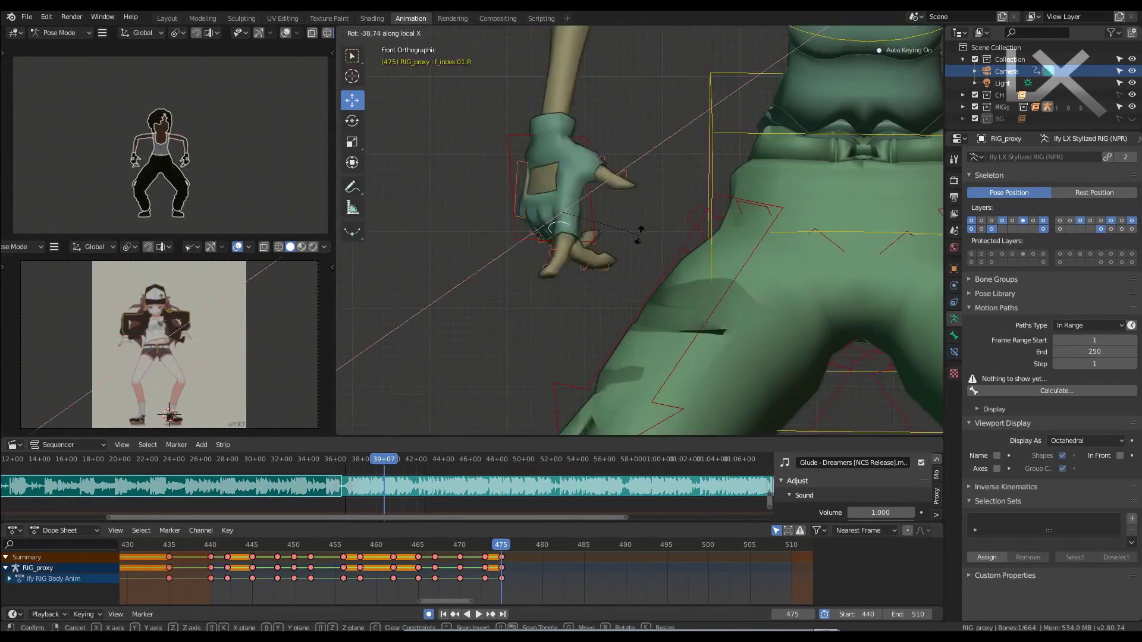
{"action": "left_click", "coordinate": [573, 237]}
{"action": "middle_click_drag", "start_coordinate": [574, 236], "coordinate": [623, 104]}
{"action": "key", "text": "r"}
{"action": "key", "text": "x"}
{"action": "key", "text": "x"}
{"action": "left_click", "coordinate": [623, 104]}
{"action": "key", "text": "KP_1"}
{"action": "left_click", "coordinate": [584, 213]}
{"action": "key", "text": "r"}
{"action": "key", "text": "x"}
{"action": "key", "text": "x"}
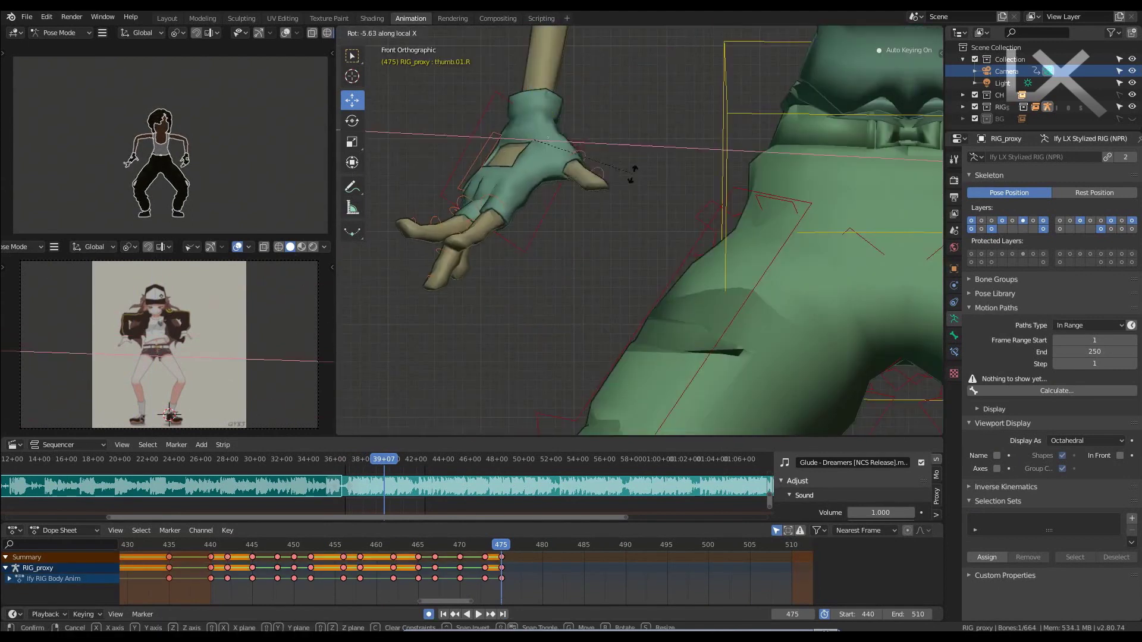
- Copy the right hand's finger pose onto the left hand, compare keyframes, and save
{"action": "key", "text": "ctrl+z"}
{"action": "scroll", "coordinate": [541, 200], "scroll_direction": "down", "scroll_amount": 3}
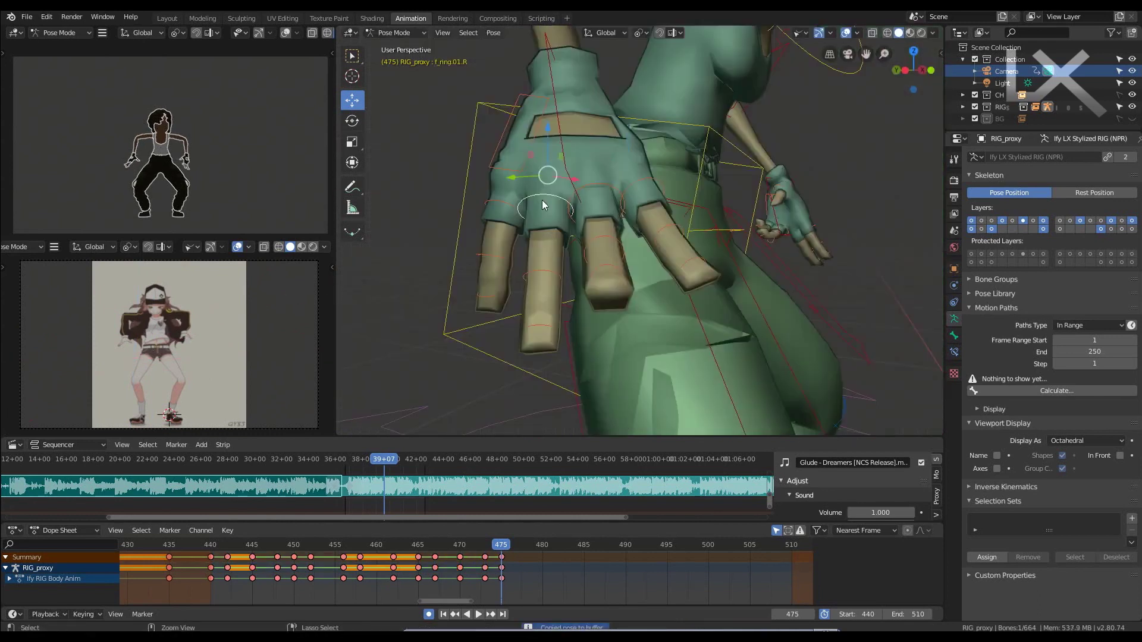
{"action": "scroll", "coordinate": [494, 200], "scroll_direction": "down", "scroll_amount": 3}
{"action": "key", "text": "ctrl+z"}
{"action": "key", "text": "ctrl+z"}
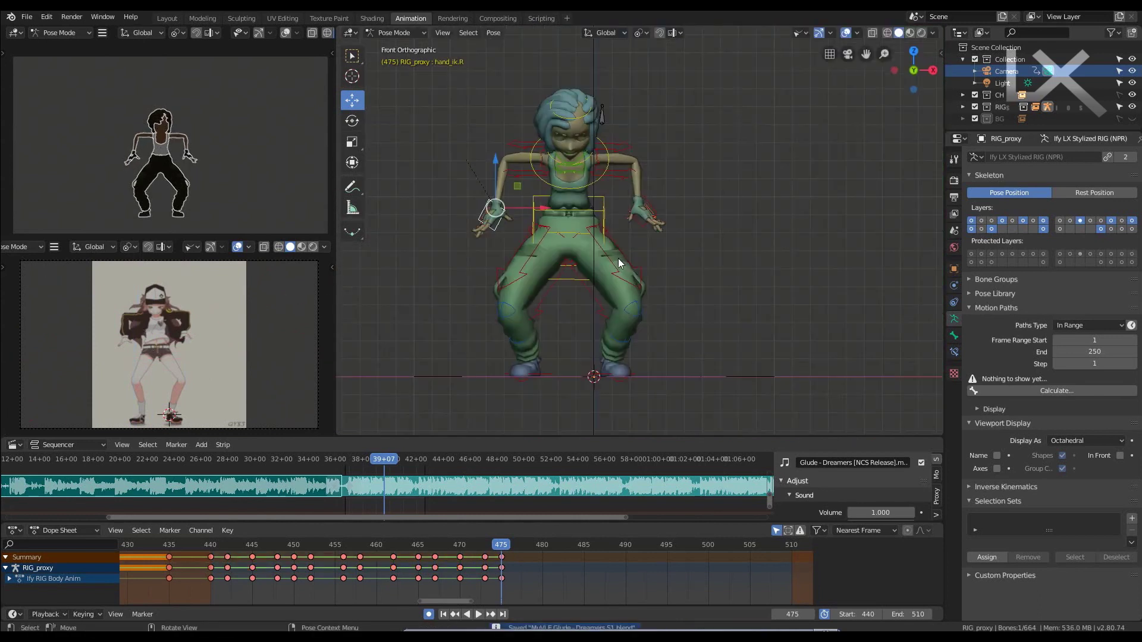
{"action": "key", "text": "ctrl+z"}
{"action": "key", "text": "ctrl+z"}
{"action": "scroll", "coordinate": [591, 364], "scroll_direction": "up", "scroll_amount": 5}
{"action": "key", "text": "ctrl+z"}
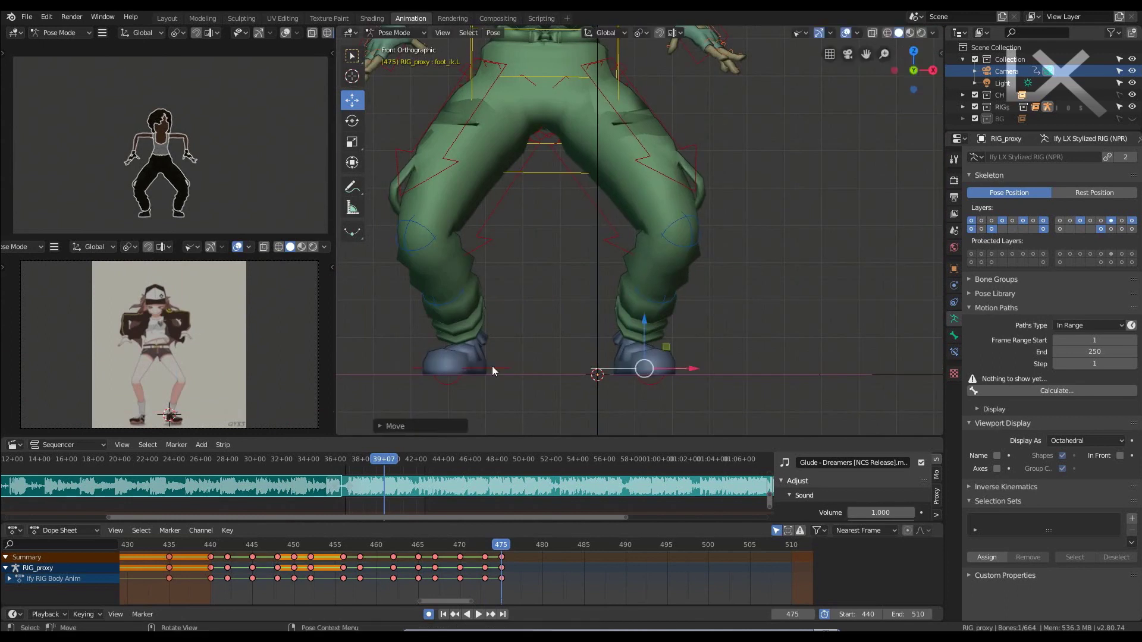
{"action": "scroll", "coordinate": [579, 294], "scroll_direction": "down", "scroll_amount": 4}
{"action": "key", "text": "Right"}
{"action": "key", "text": "Right"}
{"action": "key", "text": "ctrl+s"}
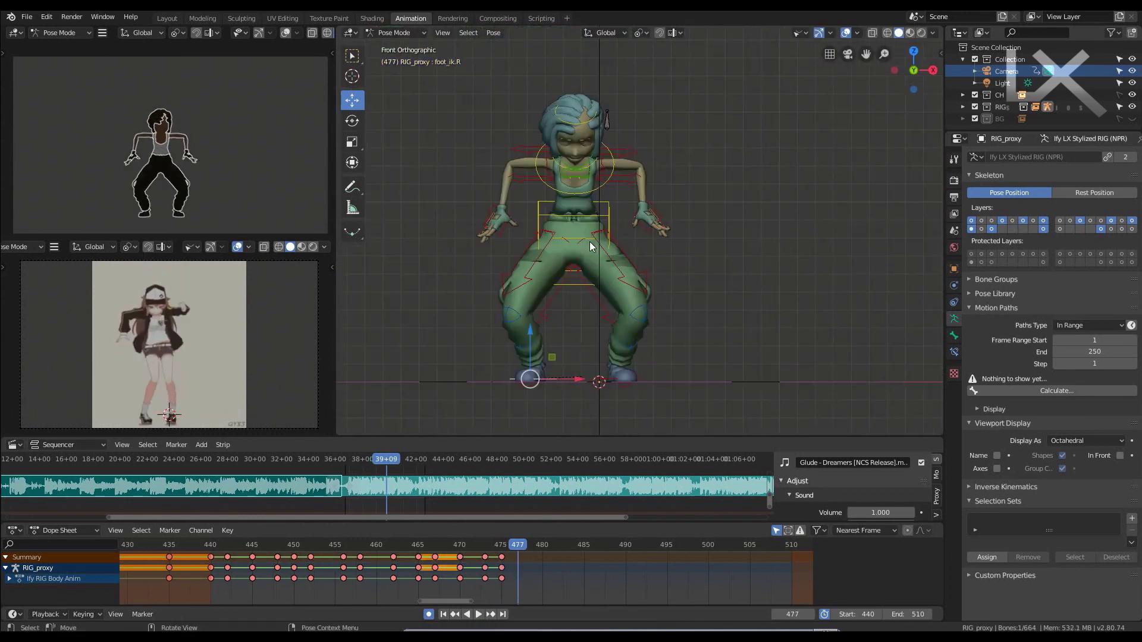
- At frame 477, select the foot and thigh controllers and rotate the torso slightly
{"action": "scroll", "coordinate": [626, 208], "scroll_direction": "up", "scroll_amount": 2}
{"action": "left_click", "coordinate": [654, 312]}
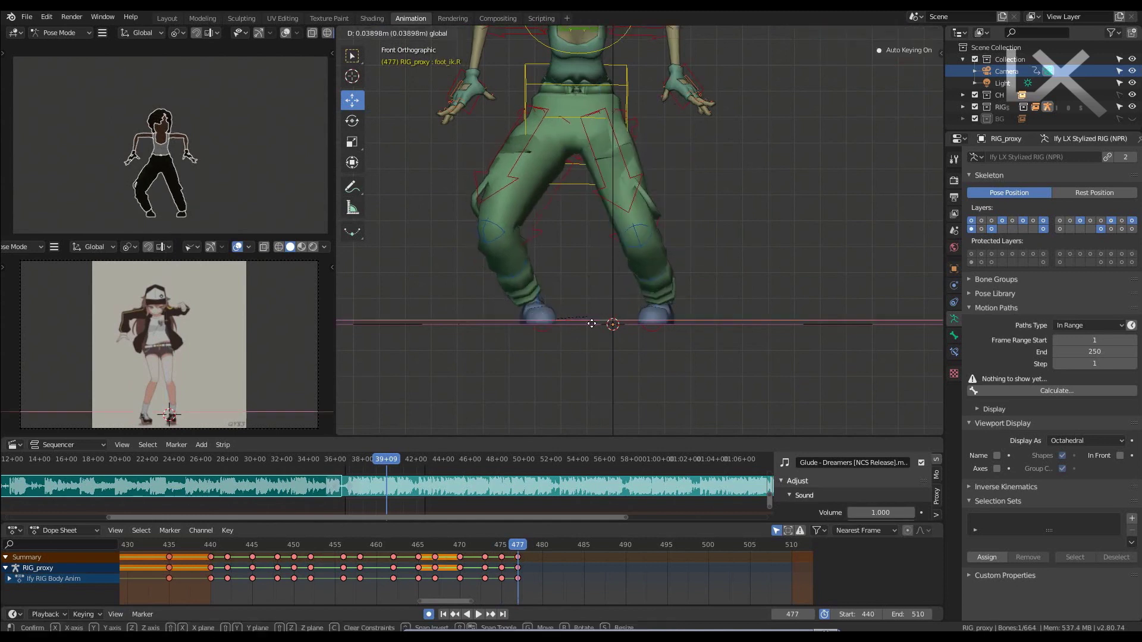
{"action": "scroll", "coordinate": [606, 327], "scroll_direction": "down", "scroll_amount": 3}
{"action": "left_click", "coordinate": [577, 198]}
{"action": "key", "text": "r"}
{"action": "scroll", "coordinate": [537, 326], "scroll_direction": "up", "scroll_amount": 2}
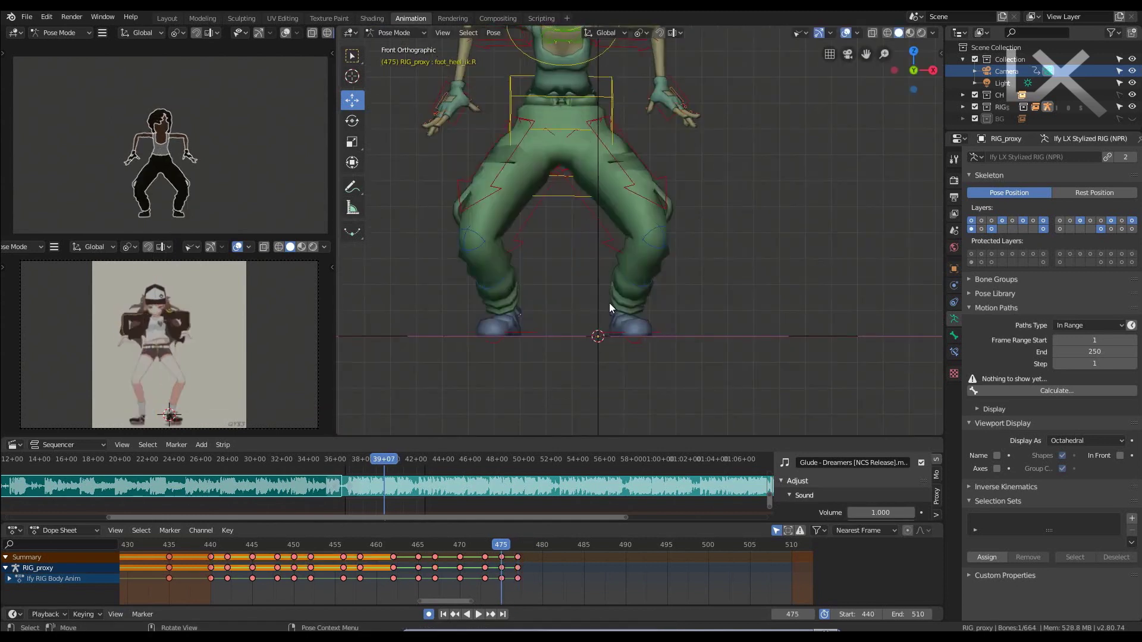
{"action": "key", "text": "KP_3"}
{"action": "left_click", "coordinate": [705, 187]}
{"action": "key", "text": "KP_1"}
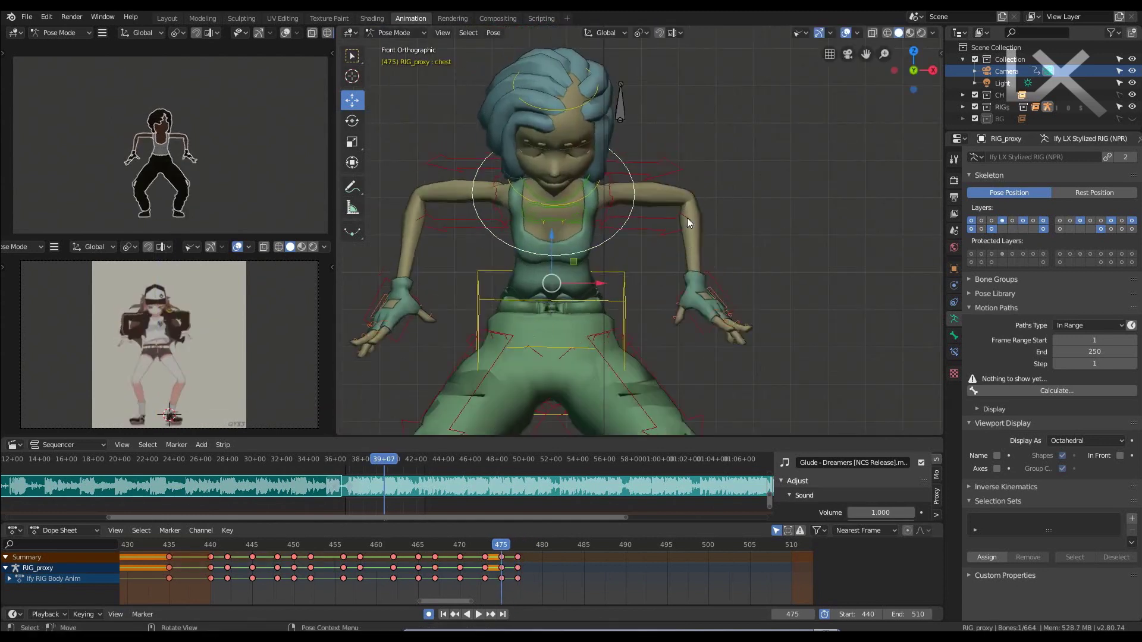
- Start a local Y rotation of the right shoulder, then cancel it and select the right hand
{"action": "left_click", "coordinate": [411, 253]}
{"action": "key", "text": "r"}
{"action": "key", "text": "y"}
{"action": "key", "text": "y"}
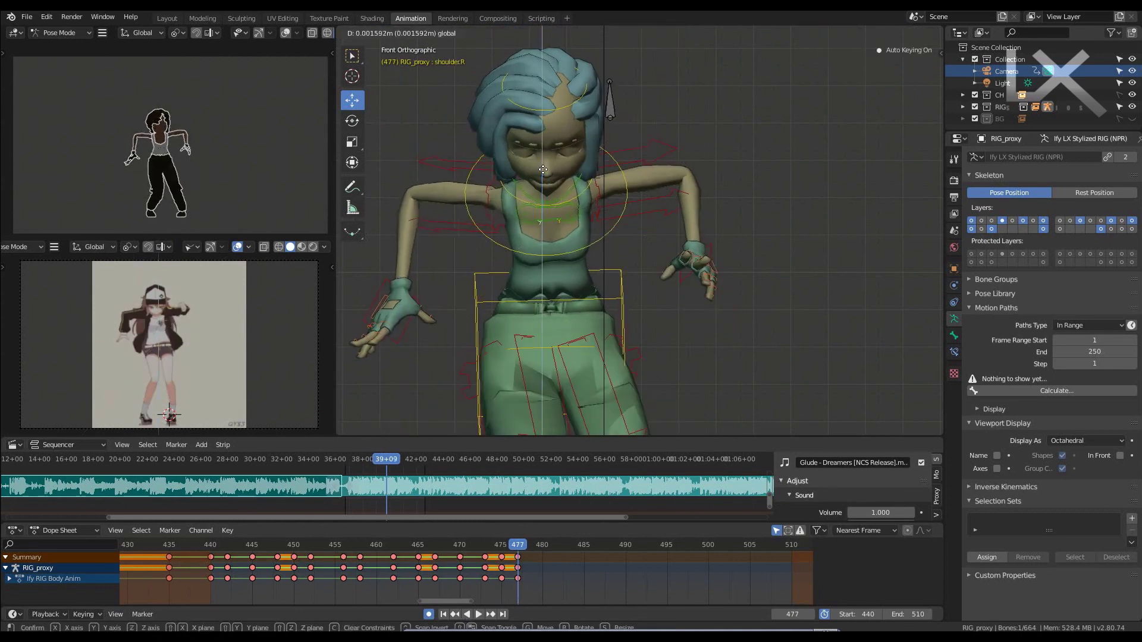
{"action": "right_click", "coordinate": [571, 228]}
{"action": "left_click", "coordinate": [398, 294]}
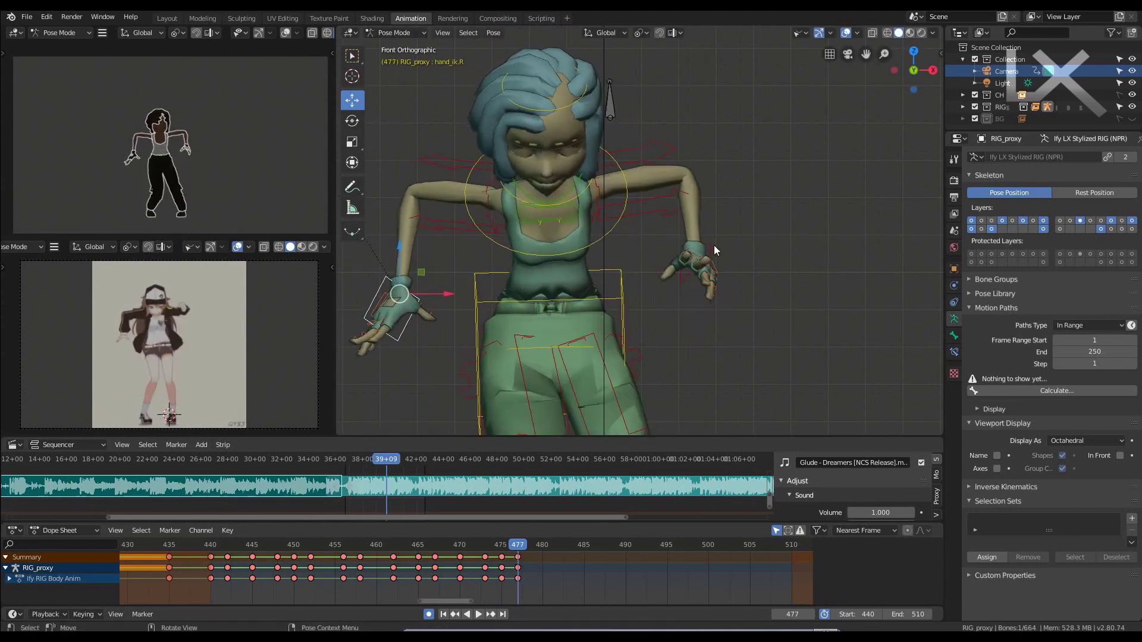
- Try moving the left hand outward and the torso, cancelling both moves
{"action": "scroll", "coordinate": [713, 250], "scroll_direction": "up", "scroll_amount": 3}
{"action": "left_click", "coordinate": [740, 285]}
{"action": "key", "text": "g"}
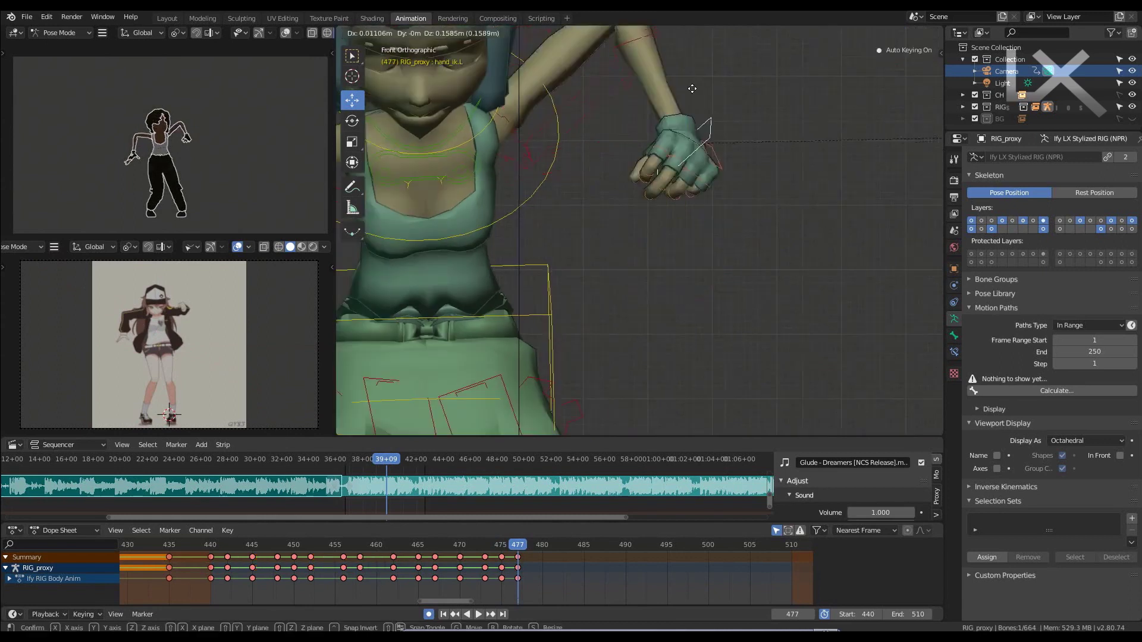
{"action": "scroll", "coordinate": [654, 149], "scroll_direction": "down", "scroll_amount": 3}
{"action": "right_click", "coordinate": [589, 80]}
{"action": "left_click", "coordinate": [607, 333]}
{"action": "key", "text": "g"}
{"action": "right_click", "coordinate": [611, 345]}
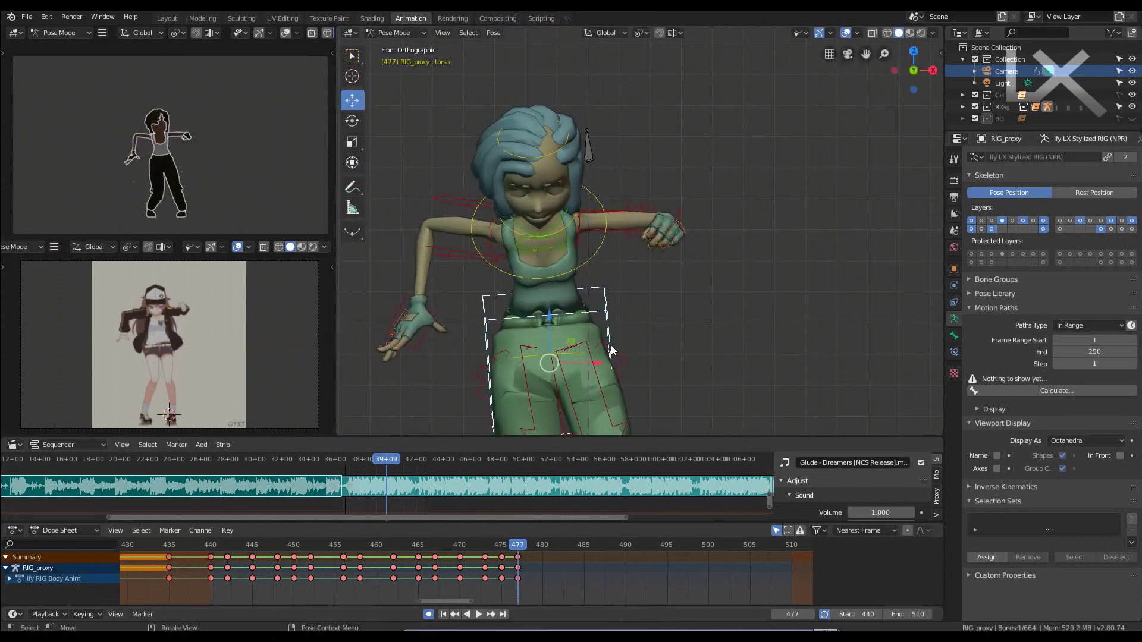
{"action": "scroll", "coordinate": [501, 290], "scroll_direction": "down", "scroll_amount": 3}
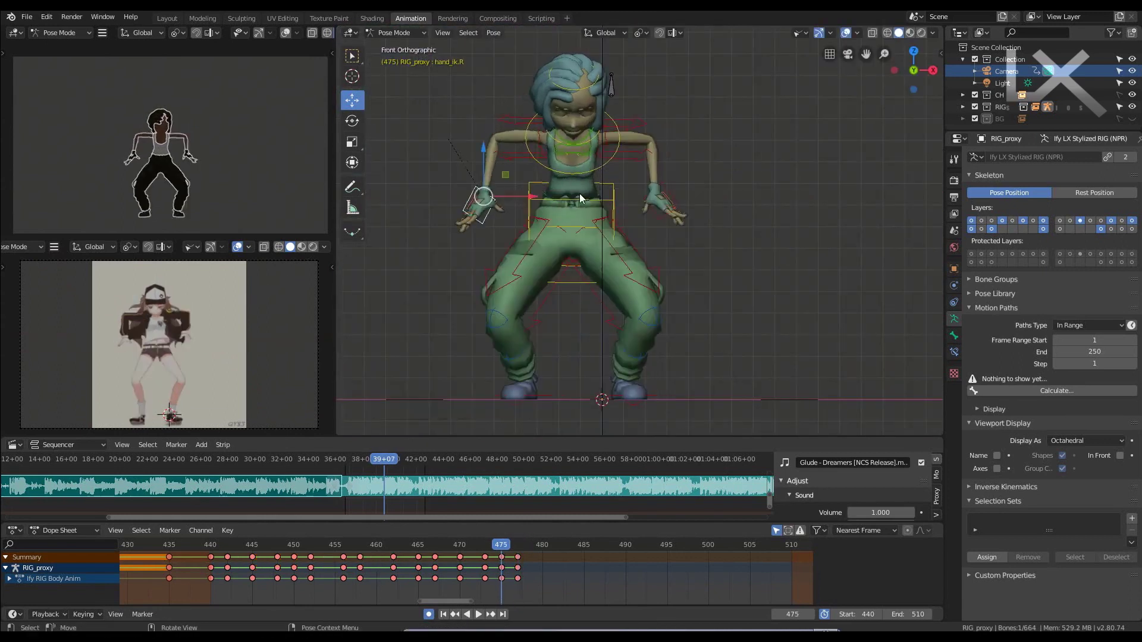
- Save, then at frame 480 slide the left foot outward along the X axis
{"action": "key", "text": "ctrl+s"}
{"action": "left_click", "coordinate": [531, 548]}
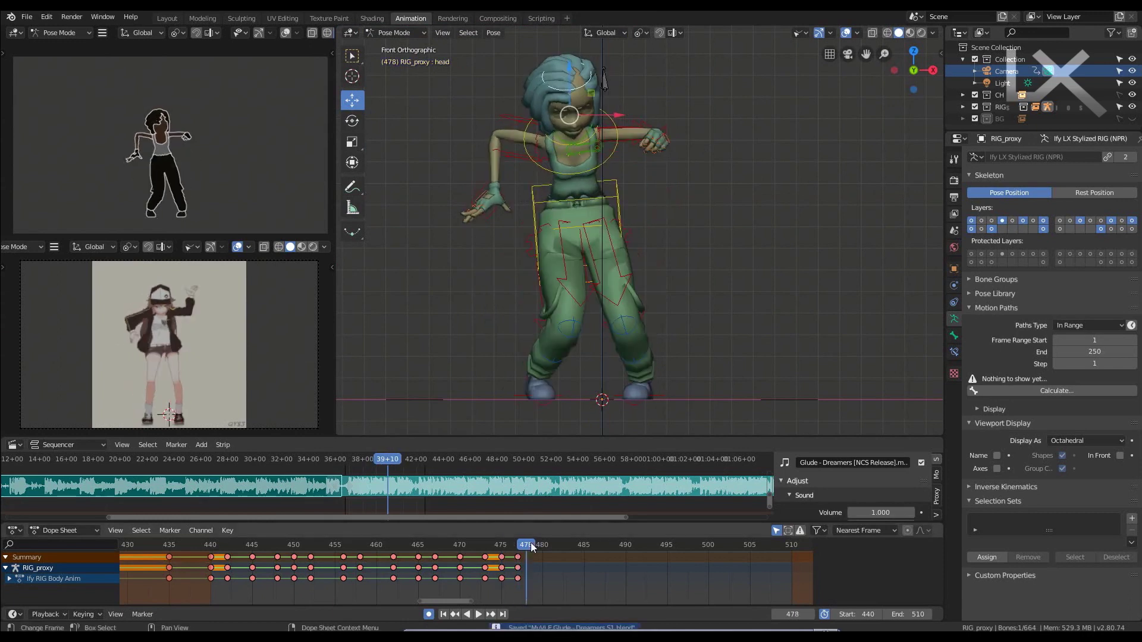
{"action": "key", "text": "Right"}
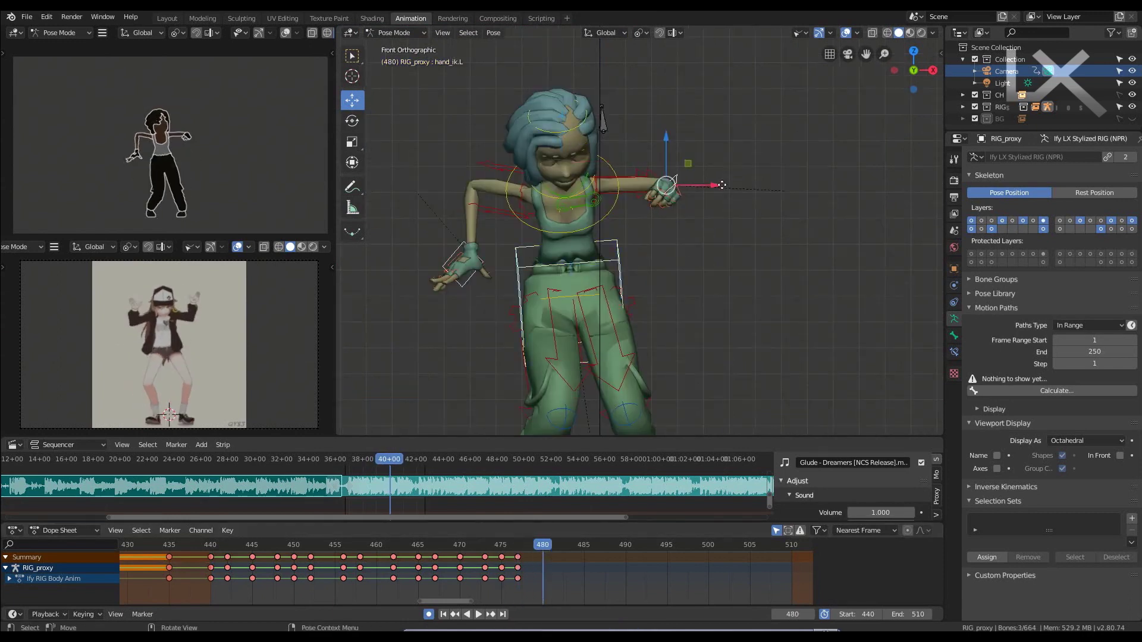
{"action": "scroll", "coordinate": [688, 325], "scroll_direction": "down", "scroll_amount": 5, "text": "shift"}
{"action": "left_click", "coordinate": [680, 324]}
{"action": "key", "text": "g"}
{"action": "key", "text": "x"}
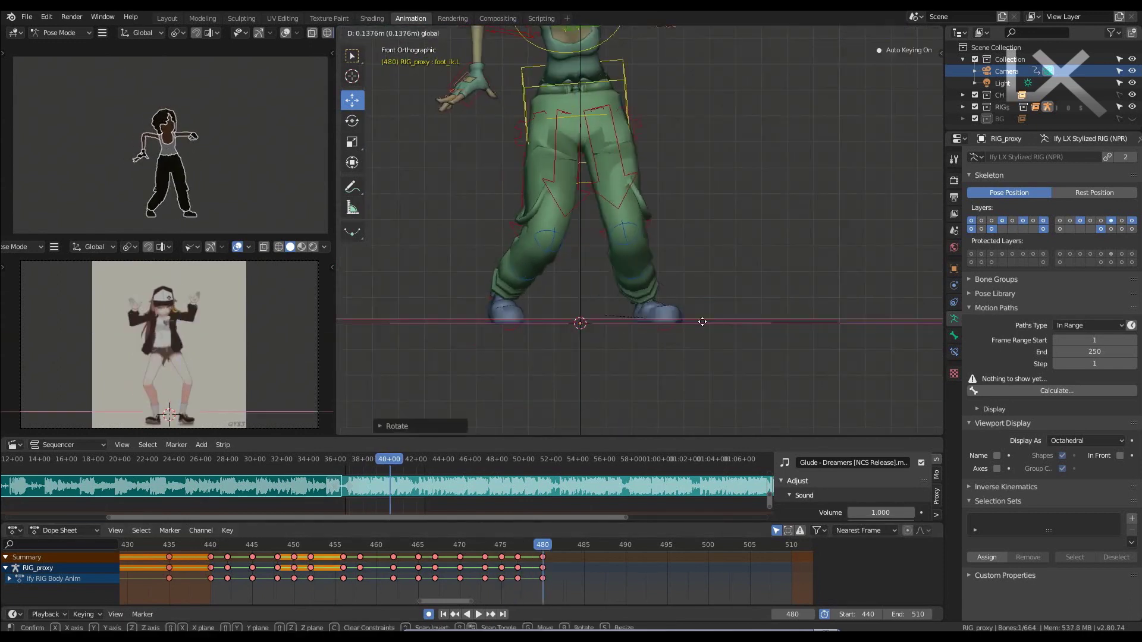
{"action": "left_click", "coordinate": [719, 321]}
- Swing the right thigh outward around X and slide the right foot sideways along X
{"action": "scroll", "coordinate": [719, 321], "scroll_direction": "down", "scroll_amount": 2}
{"action": "left_click", "coordinate": [633, 244]}
{"action": "middle_click_drag", "start_coordinate": [634, 245], "coordinate": [726, 239]}
{"action": "key", "text": "KP_1"}
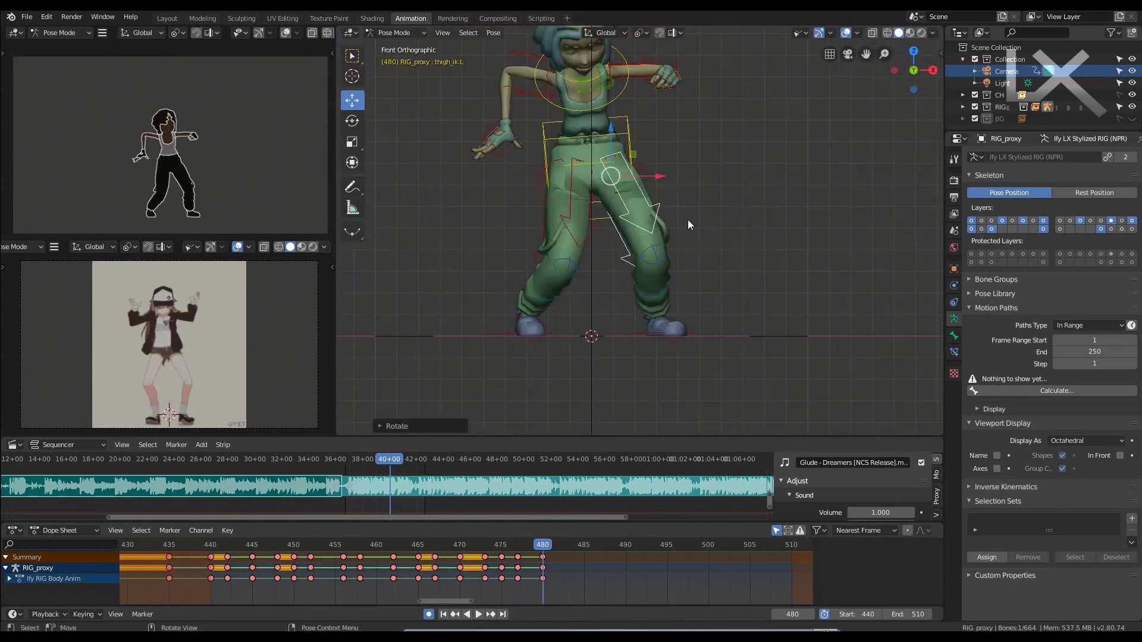
{"action": "left_click", "coordinate": [562, 191]}
{"action": "key", "text": "r"}
{"action": "key", "text": "x"}
{"action": "key", "text": "x"}
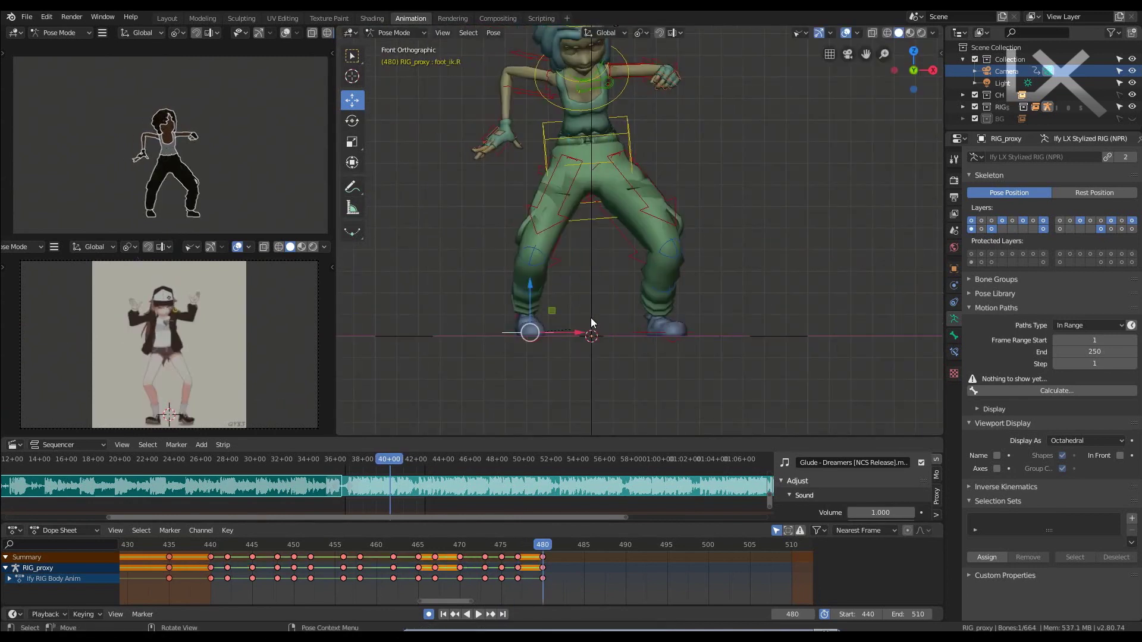
{"action": "key", "text": "g"}
{"action": "key", "text": "x"}
{"action": "left_click", "coordinate": [626, 303]}
- Rotate the right heel control to adjust the right foot
{"action": "scroll", "coordinate": [598, 330], "scroll_direction": "up", "scroll_amount": 2}
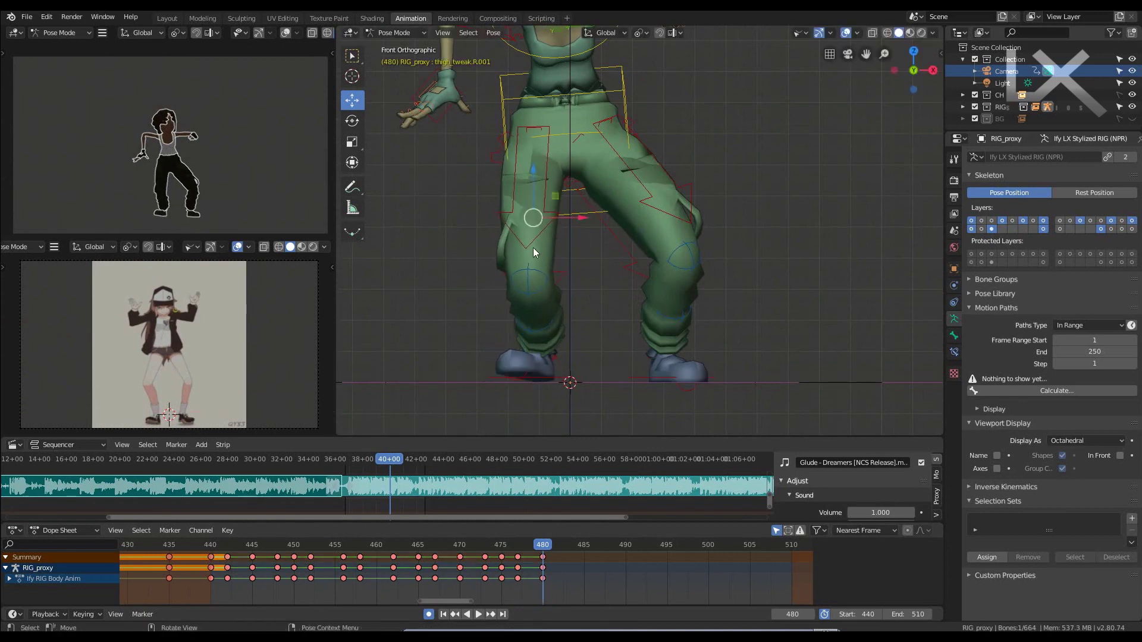
{"action": "left_click", "coordinate": [553, 358]}
{"action": "key", "text": "r"}
{"action": "left_click", "coordinate": [694, 315]}
{"action": "scroll", "coordinate": [695, 316], "scroll_direction": "down", "scroll_amount": 2}
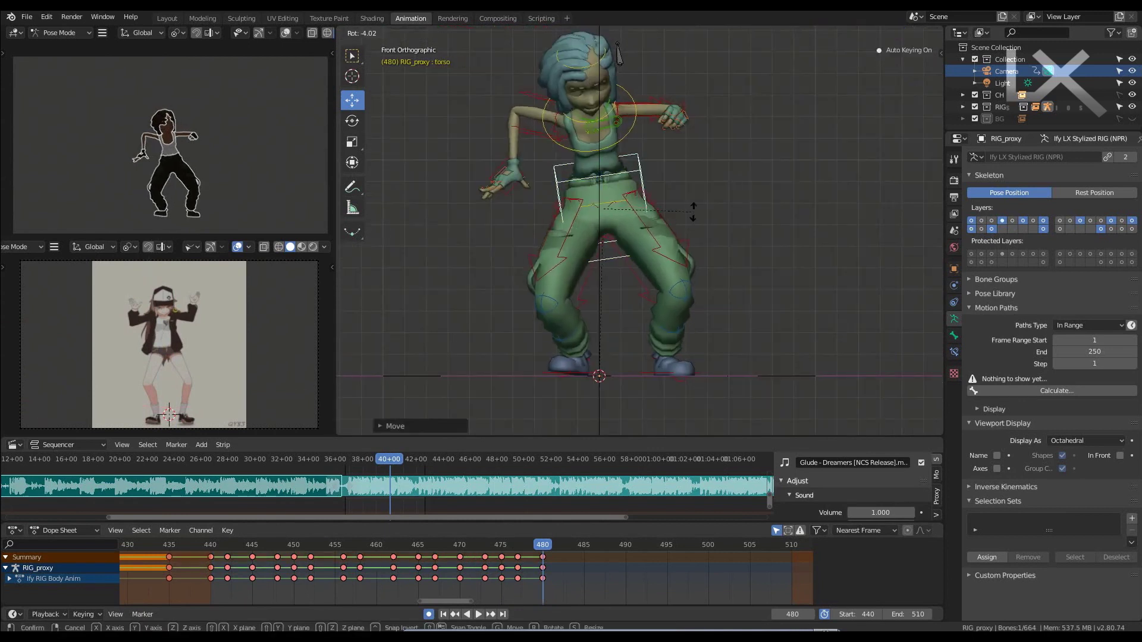
- Raise the left hand overhead, rotate it, and tilt the head slightly
{"action": "key", "text": "KP_3"}
{"action": "left_click", "coordinate": [597, 152]}
{"action": "key", "text": "g"}
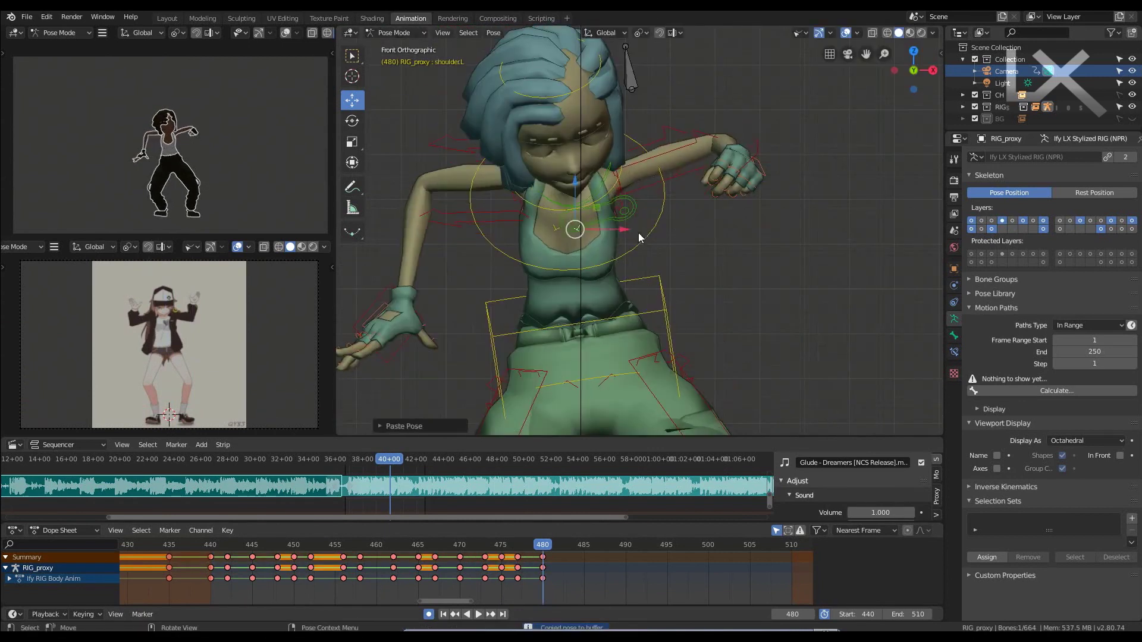
{"action": "left_click", "coordinate": [757, 69]}
{"action": "key", "text": "r"}
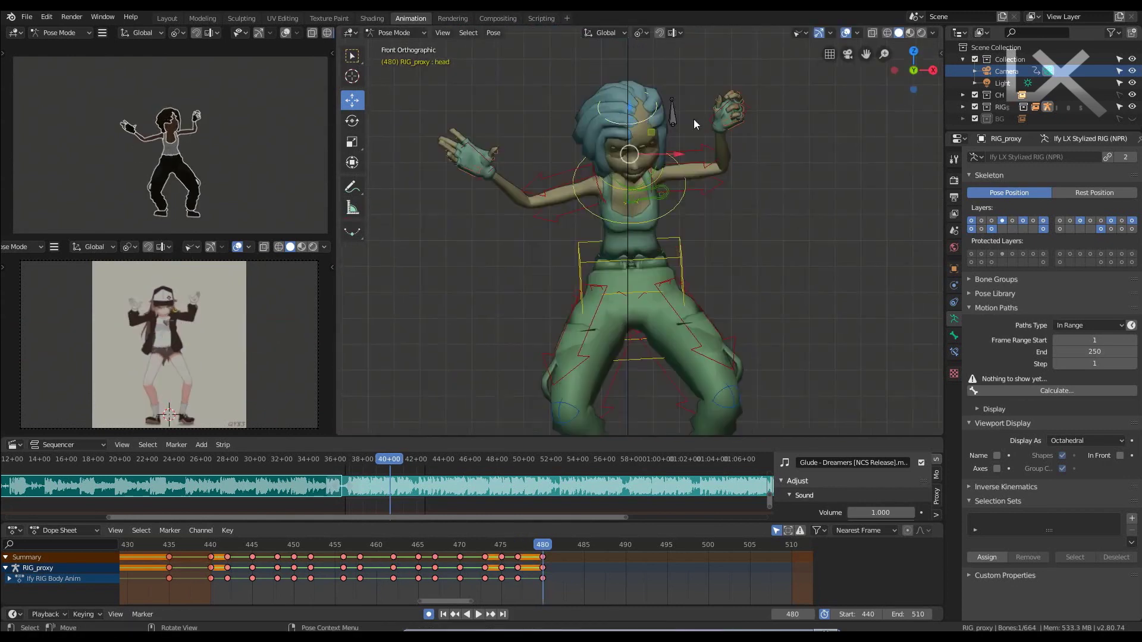
{"action": "key", "text": "r"}
{"action": "left_click", "coordinate": [690, 126]}
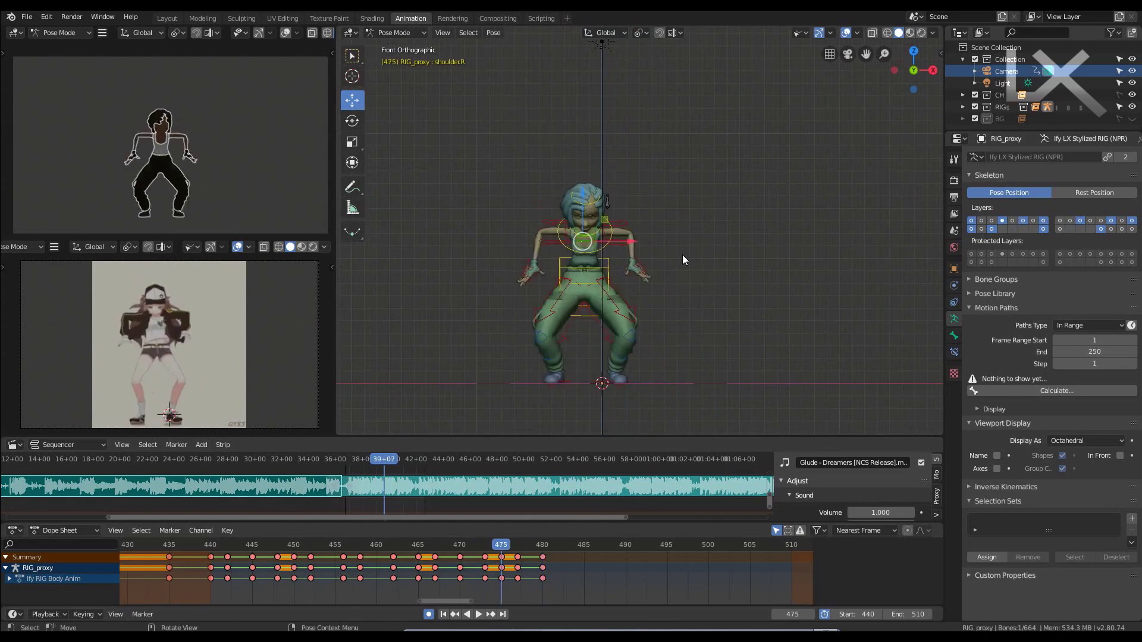
- At frame 480, shift the torso sideways into a crouch and place the left foot further out
{"action": "key", "text": "Up"}
{"action": "key", "text": "Up"}
{"action": "key", "text": "Up"}
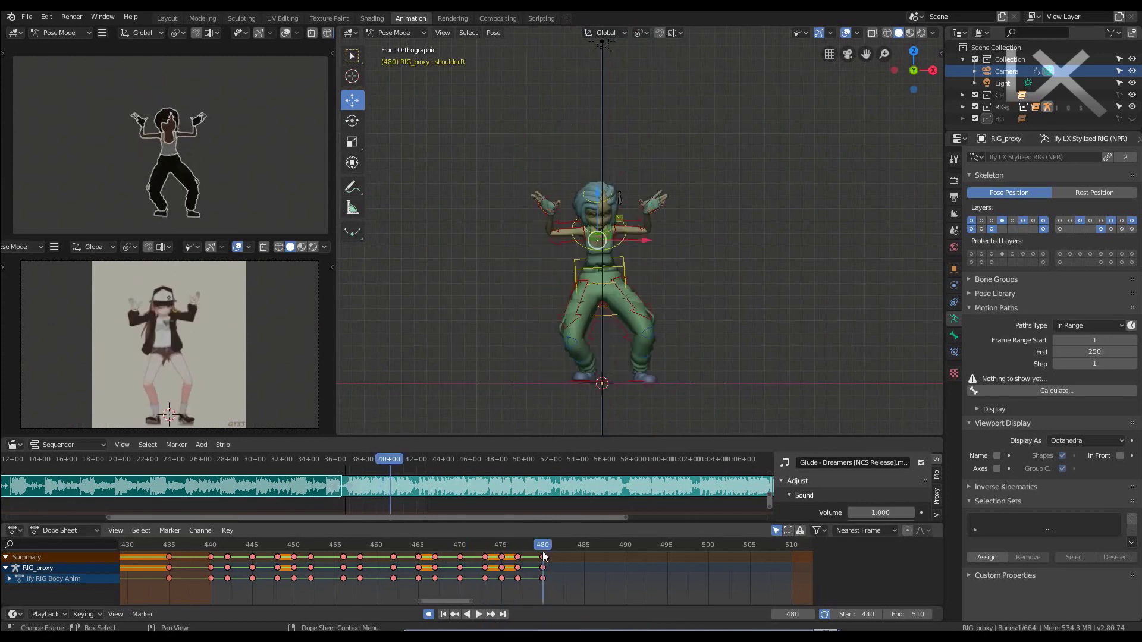
{"action": "scroll", "coordinate": [641, 258], "scroll_direction": "up", "scroll_amount": 3}
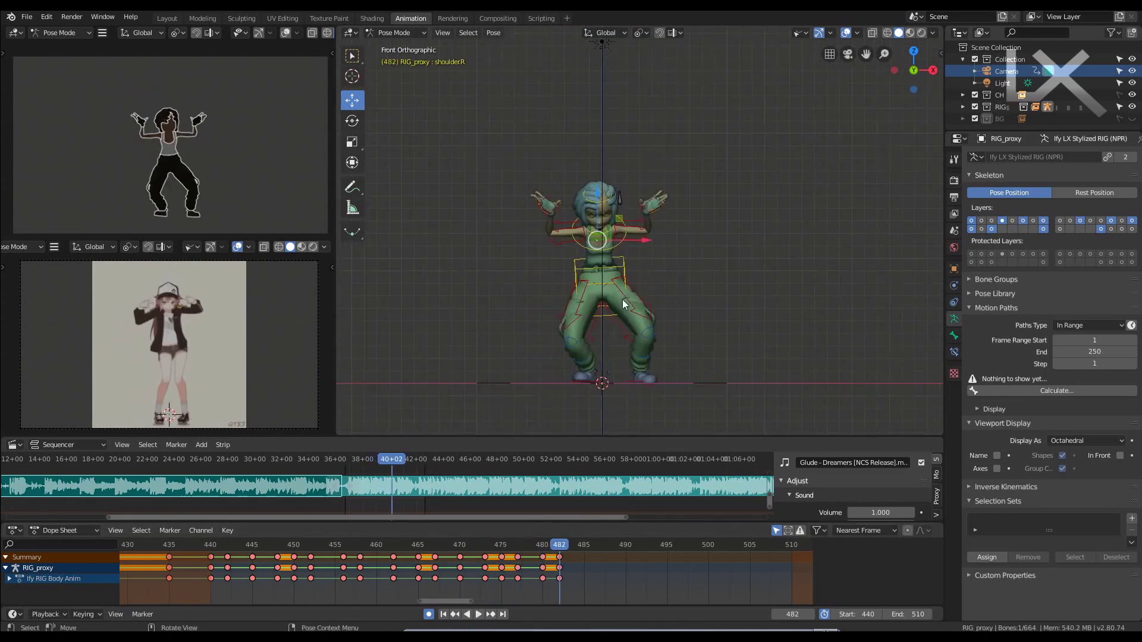
{"action": "left_click", "coordinate": [588, 239]}
{"action": "key", "text": "g"}
{"action": "key", "text": "g"}
{"action": "key", "text": "x"}
{"action": "left_click", "coordinate": [563, 214]}
{"action": "scroll", "coordinate": [604, 144], "scroll_direction": "up", "scroll_amount": 2}
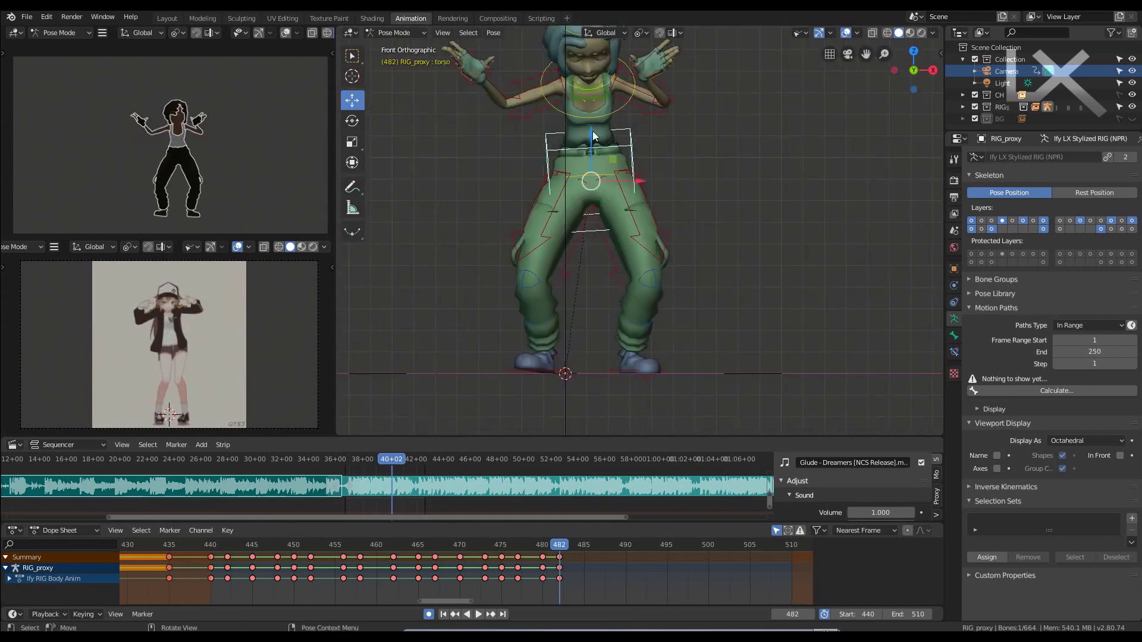
{"action": "scroll", "coordinate": [604, 144], "scroll_direction": "down", "scroll_amount": 1}
{"action": "left_click", "coordinate": [641, 370]}
{"action": "key", "text": "g"}
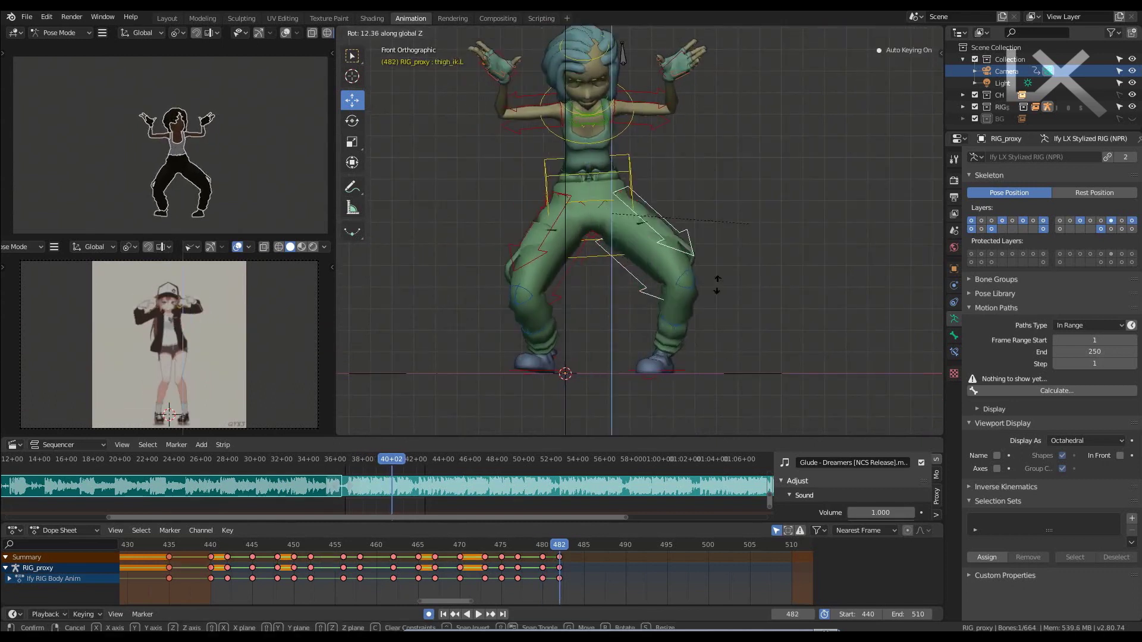
{"action": "left_click", "coordinate": [633, 351]}
- Turn the right foot around the vertical Z axis, then select the neck control
{"action": "left_click", "coordinate": [539, 364]}
{"action": "key", "text": "r"}
{"action": "key", "text": "z"}
{"action": "left_click", "coordinate": [521, 269]}
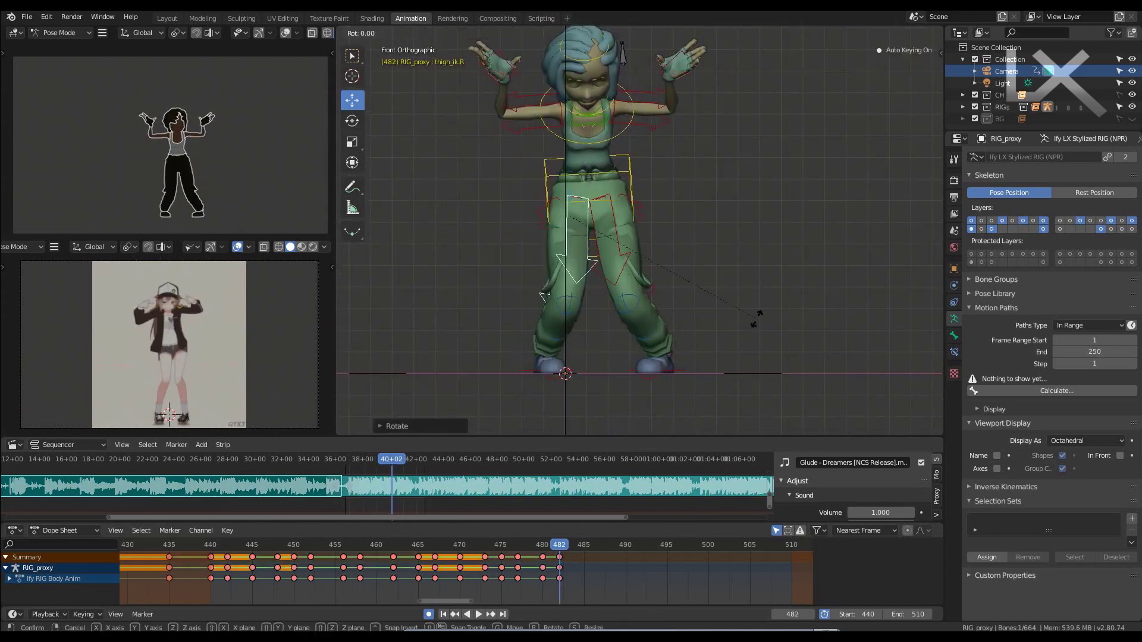
{"action": "scroll", "coordinate": [598, 160], "scroll_direction": "up", "scroll_amount": 3}
{"action": "left_click", "coordinate": [640, 167]}
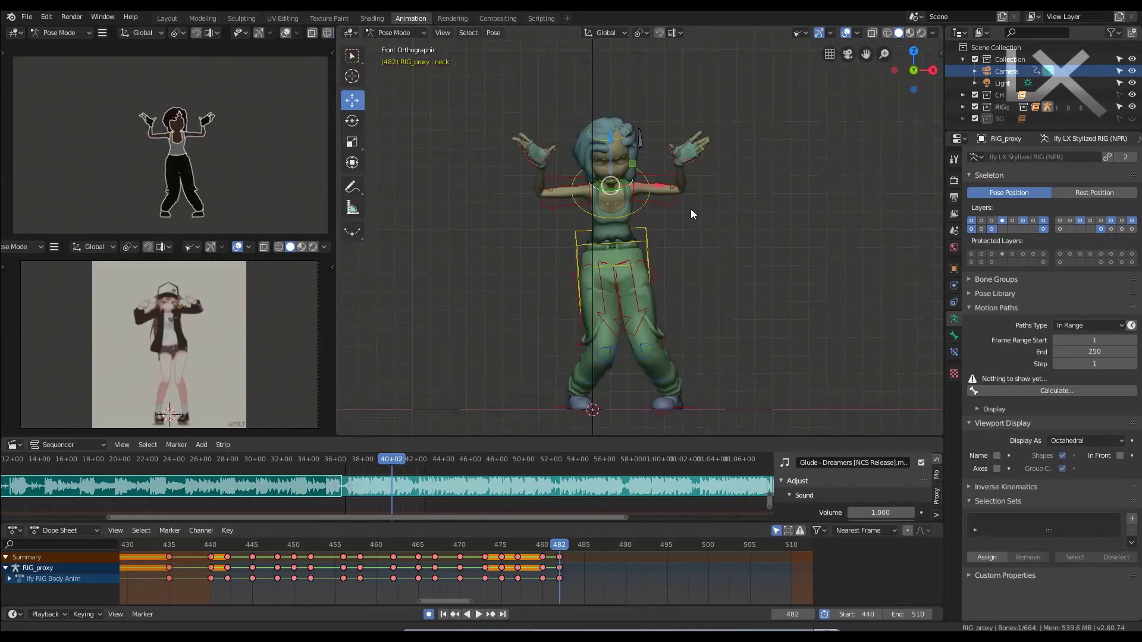
{"action": "scroll", "coordinate": [690, 209], "scroll_direction": "up", "scroll_amount": 3}
- Zoom in on the left hand, copy its finger pose and curl the middle finger
{"action": "left_click", "coordinate": [700, 166]}
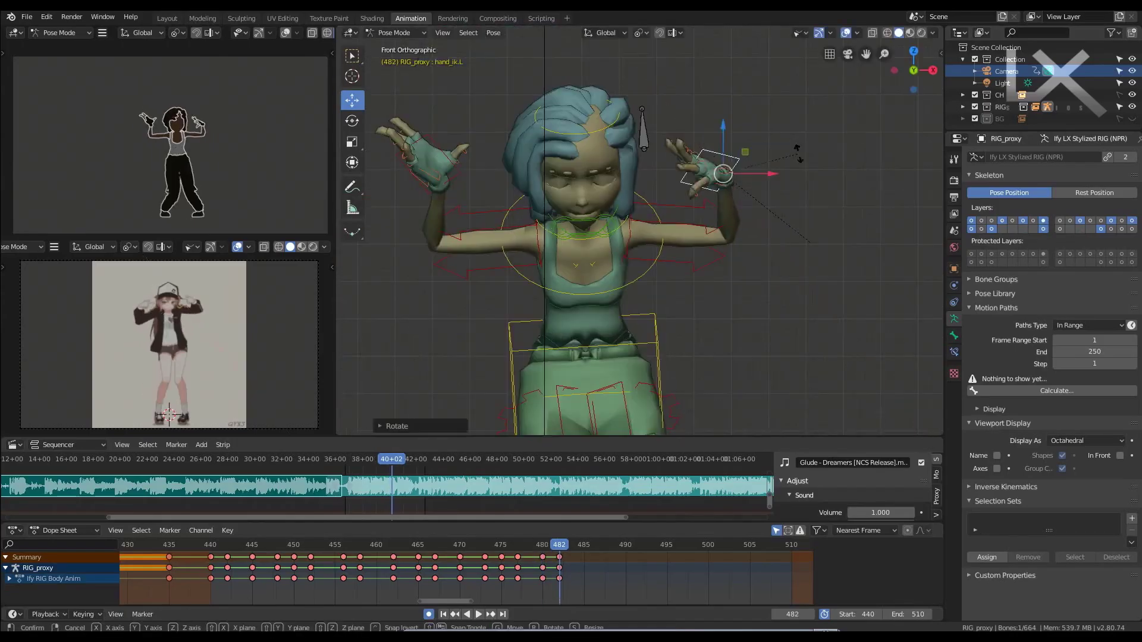
{"action": "middle_click_drag", "start_coordinate": [700, 166], "coordinate": [595, 272]}
{"action": "scroll", "coordinate": [792, 192], "scroll_direction": "up", "scroll_amount": 3}
{"action": "middle_click_drag", "start_coordinate": [792, 192], "coordinate": [693, 290]}
{"action": "scroll", "coordinate": [693, 295], "scroll_direction": "down", "scroll_amount": 4}
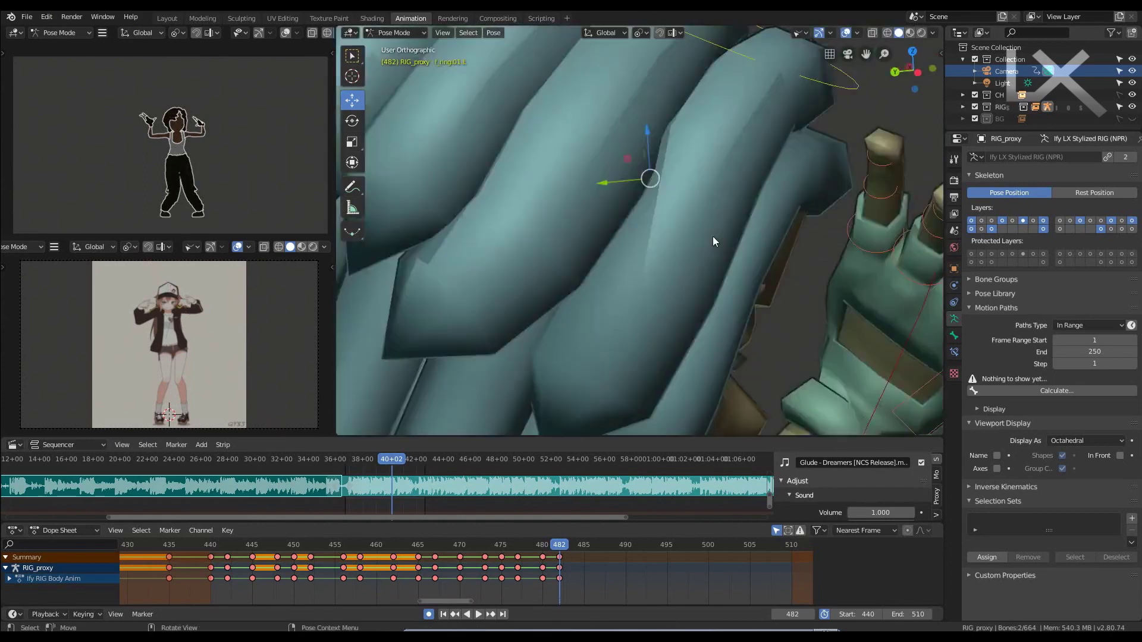
{"action": "key", "text": "KP_1"}
{"action": "left_click", "coordinate": [731, 202]}
{"action": "key", "text": "ctrl+c"}
{"action": "key", "text": "r"}
{"action": "scroll", "coordinate": [733, 202], "scroll_direction": "down", "scroll_amount": 3}
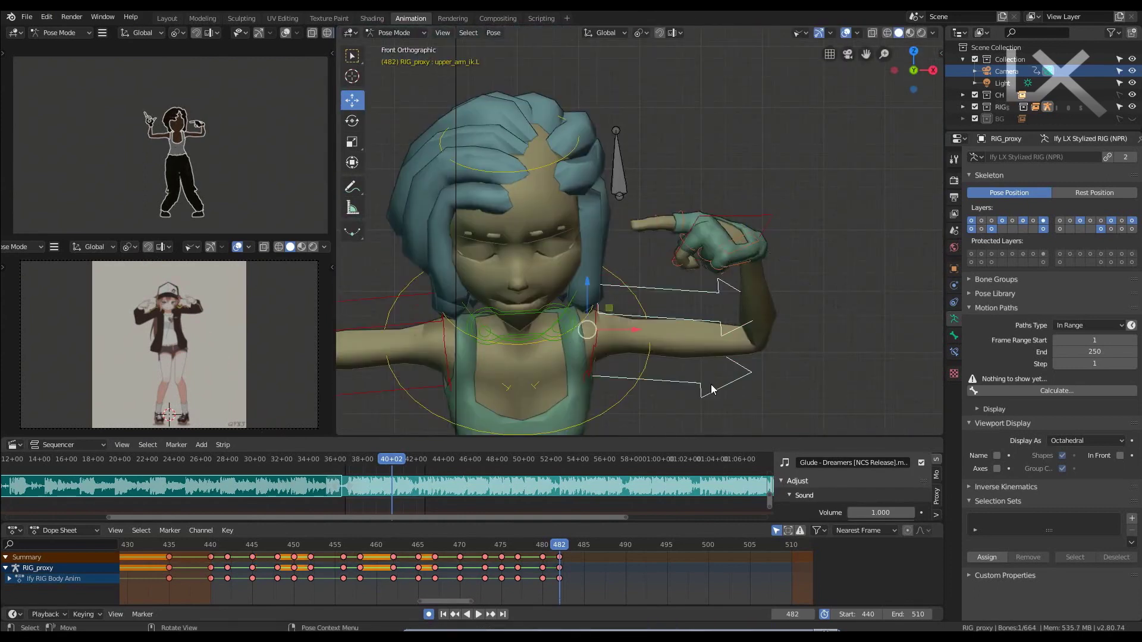
- Paste the pointing pose mirrored onto the right hand, rotating it on X toward the head
{"action": "left_click", "coordinate": [533, 233]}
{"action": "key", "text": "ctrl+shift+v"}
{"action": "key", "text": "r"}
{"action": "key", "text": "x"}
{"action": "key", "text": "x"}
{"action": "left_click", "coordinate": [484, 281]}
{"action": "scroll", "coordinate": [635, 284], "scroll_direction": "up", "scroll_amount": 2}
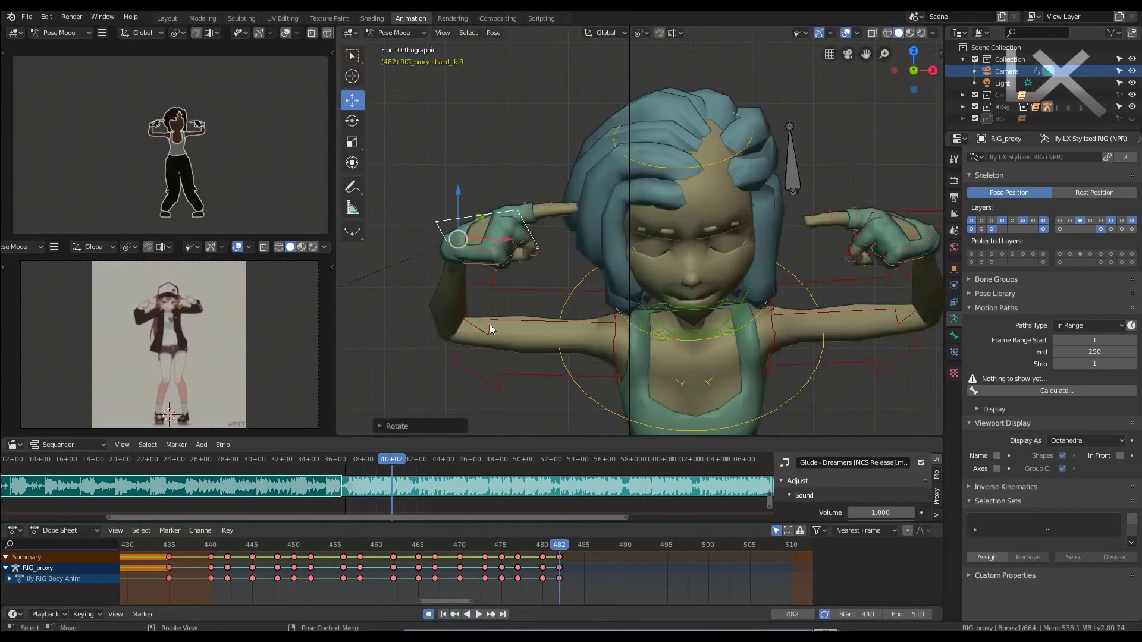
{"action": "scroll", "coordinate": [490, 329], "scroll_direction": "down", "scroll_amount": 1}
{"action": "key", "text": "g"}
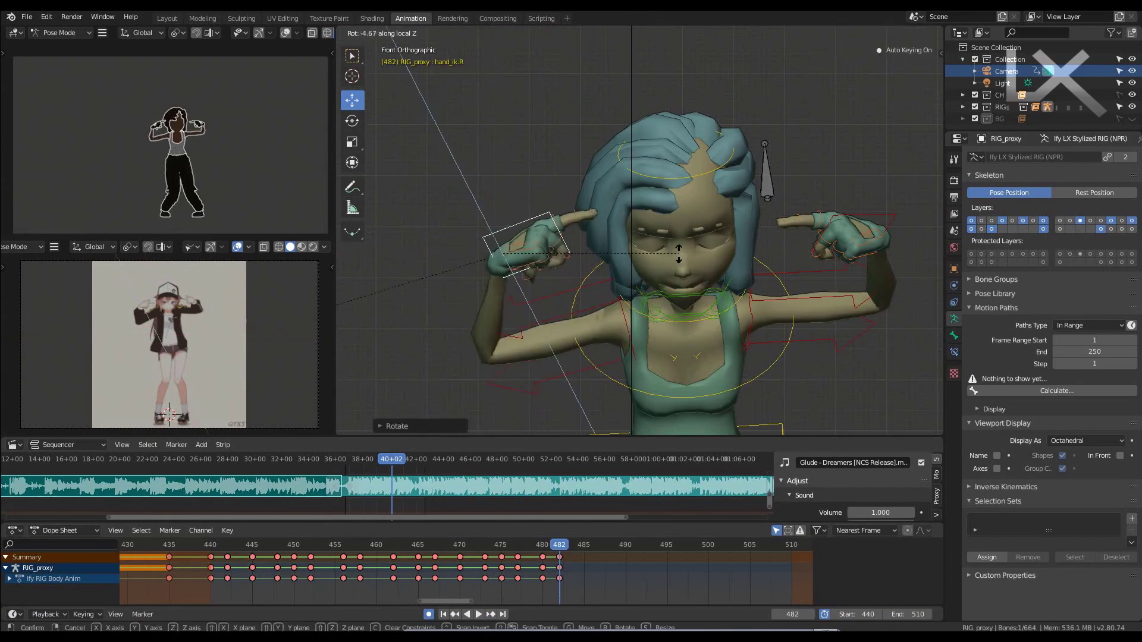
{"action": "scroll", "coordinate": [773, 250], "scroll_direction": "down", "scroll_amount": 3}
- Key the whole character at frame 483
{"action": "left_click", "coordinate": [644, 261]}
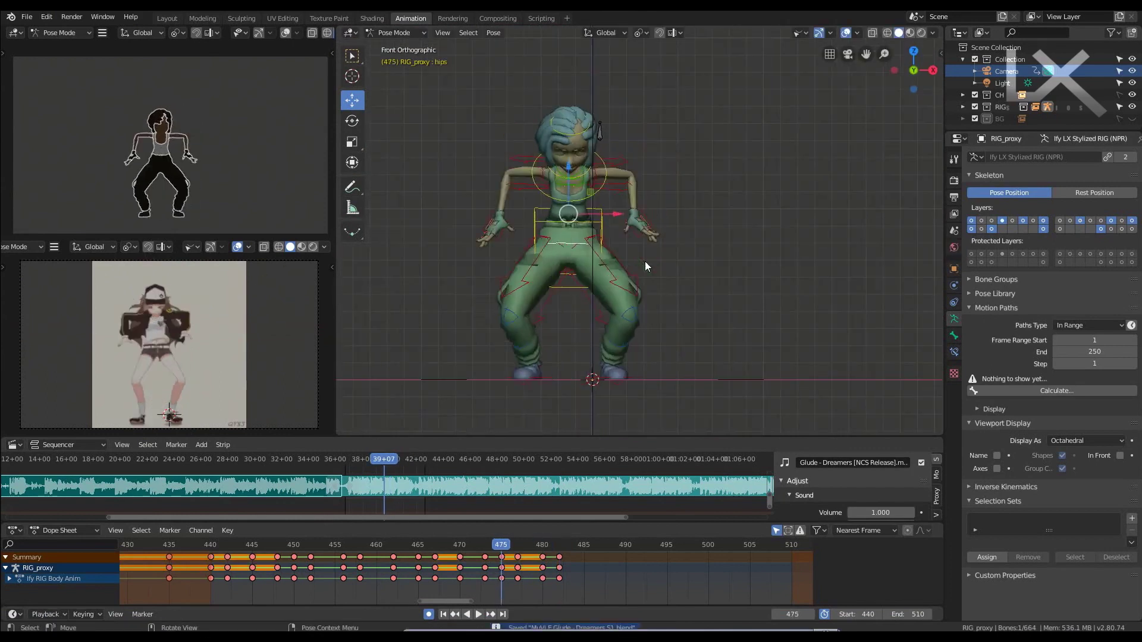
{"action": "scroll", "coordinate": [644, 261], "scroll_direction": "down", "scroll_amount": 7, "text": "alt"}
{"action": "scroll", "coordinate": [645, 262], "scroll_direction": "up", "scroll_amount": 8, "text": "alt"}
{"action": "key", "text": "i"}
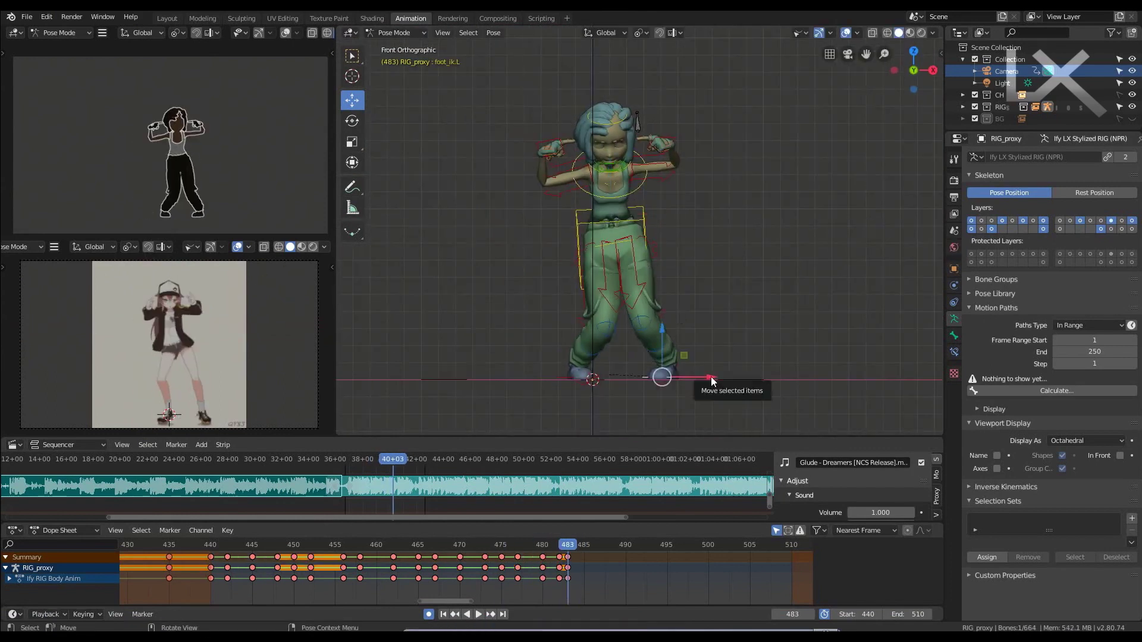
- Move the right foot outward, shift the torso over the feet and tilt the hips
{"action": "left_click", "coordinate": [567, 374]}
{"action": "scroll", "coordinate": [595, 366], "scroll_direction": "up", "scroll_amount": 3}
{"action": "key", "text": "g"}
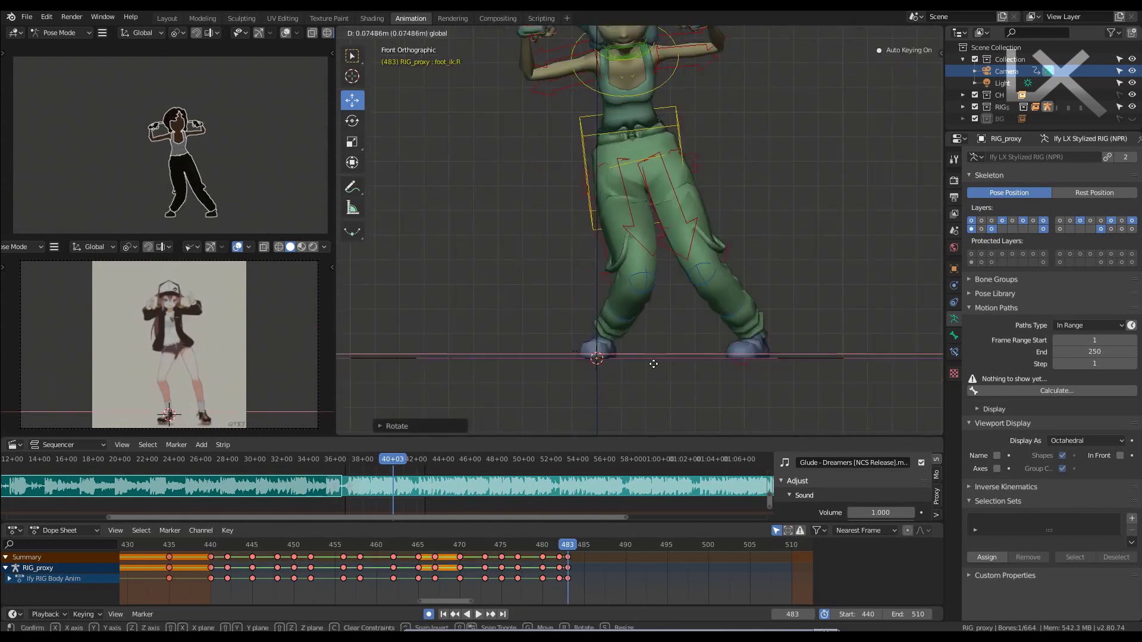
{"action": "left_click", "coordinate": [624, 345]}
{"action": "left_click", "coordinate": [681, 206]}
{"action": "key", "text": "g"}
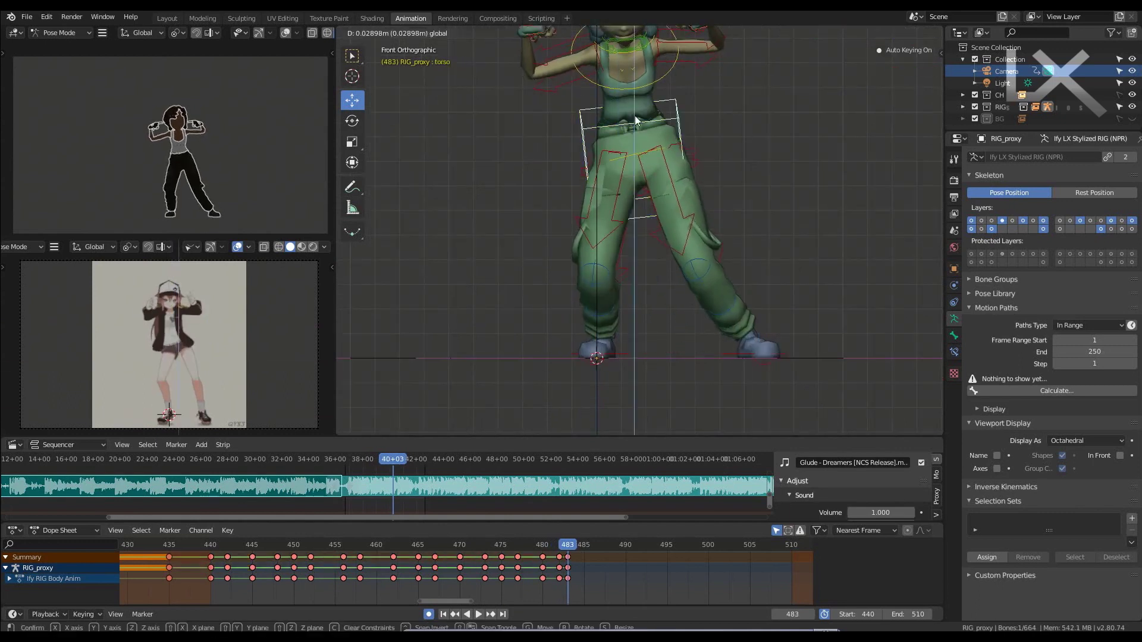
{"action": "left_click", "coordinate": [635, 120]}
{"action": "scroll", "coordinate": [641, 160], "scroll_direction": "down", "scroll_amount": 2}
{"action": "left_click", "coordinate": [641, 179]}
{"action": "key", "text": "r"}
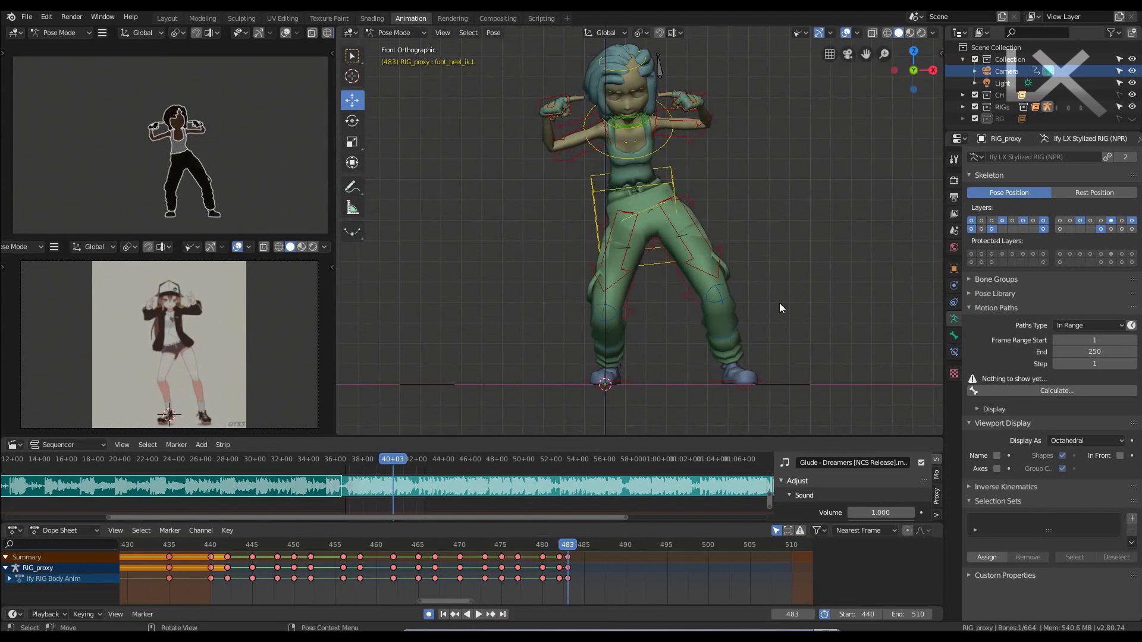
{"action": "left_click", "coordinate": [818, 325]}
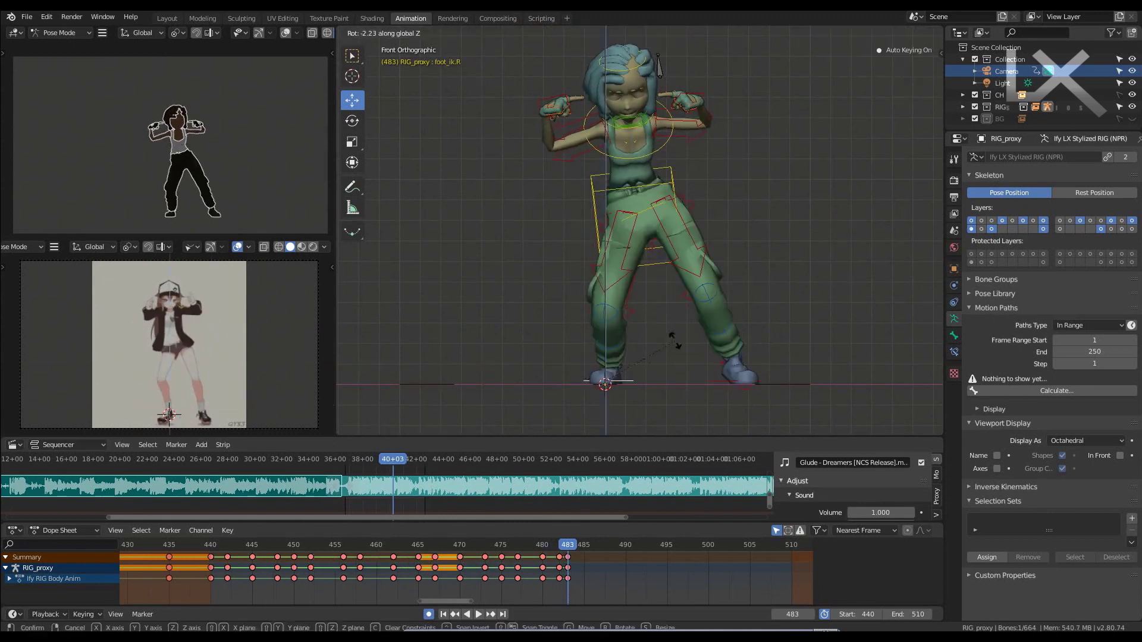
- Rotate the right leg from the heel, tilt the head and reposition the right foot
{"action": "left_click", "coordinate": [651, 361]}
{"action": "left_click", "coordinate": [735, 269]}
{"action": "scroll", "coordinate": [658, 227], "scroll_direction": "up", "scroll_amount": 4}
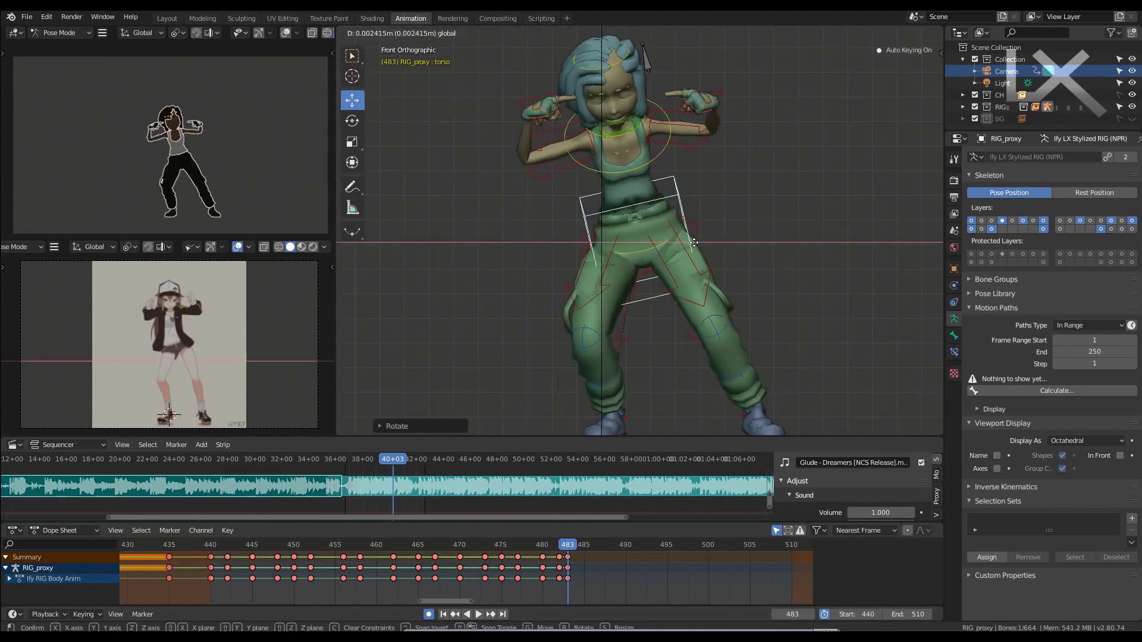
{"action": "left_click", "coordinate": [639, 57]}
{"action": "key", "text": "r"}
{"action": "left_click", "coordinate": [753, 138]}
{"action": "scroll", "coordinate": [753, 138], "scroll_direction": "down", "scroll_amount": 3}
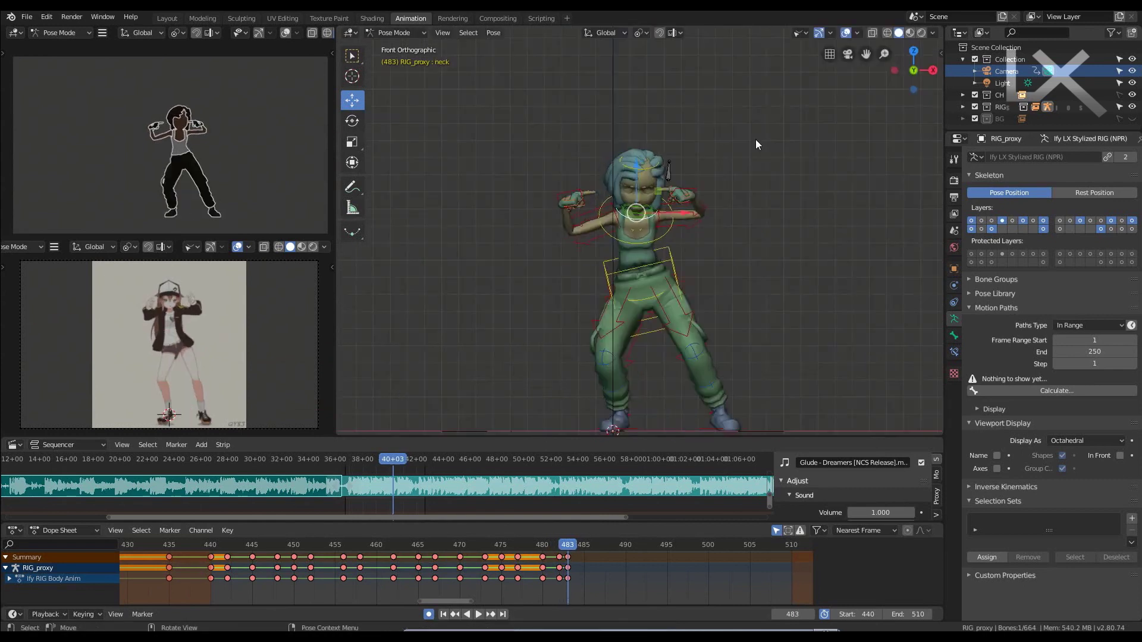
{"action": "key", "text": "g"}
{"action": "left_click", "coordinate": [682, 280]}
{"action": "scroll", "coordinate": [630, 227], "scroll_direction": "up", "scroll_amount": 2}
{"action": "scroll", "coordinate": [629, 227], "scroll_direction": "up", "scroll_amount": 10, "text": "alt"}
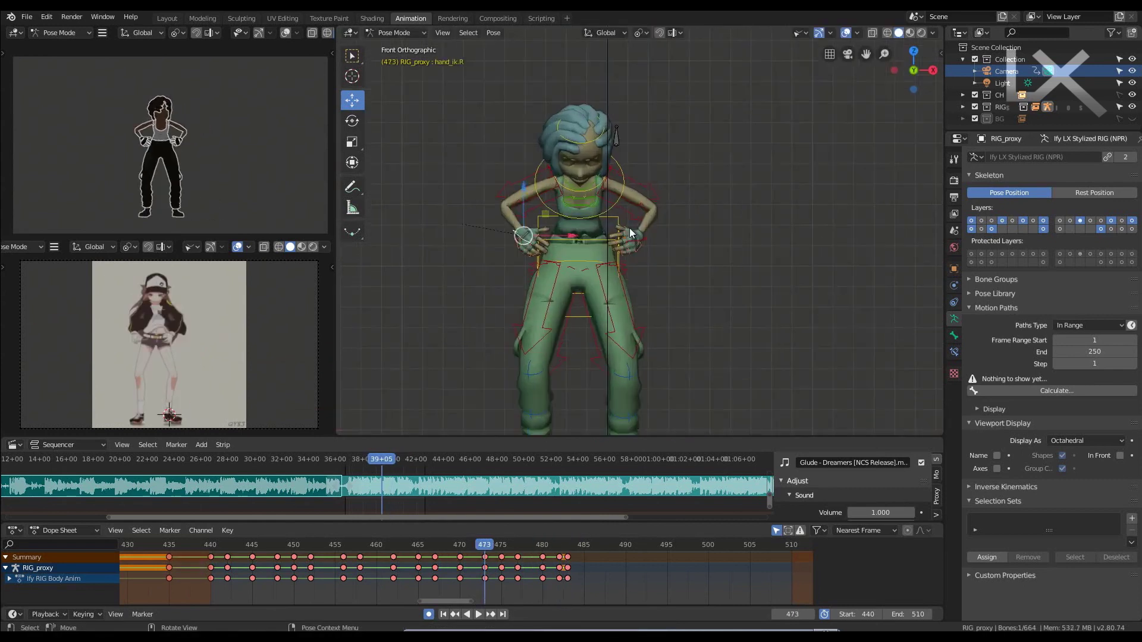
{"action": "scroll", "coordinate": [629, 227], "scroll_direction": "down", "scroll_amount": 9, "text": "alt"}
- Shift the torso at frame 482, then play the animation in an enlarged preview
{"action": "left_click", "coordinate": [630, 256]}
{"action": "key", "text": "g"}
{"action": "key", "text": "space"}
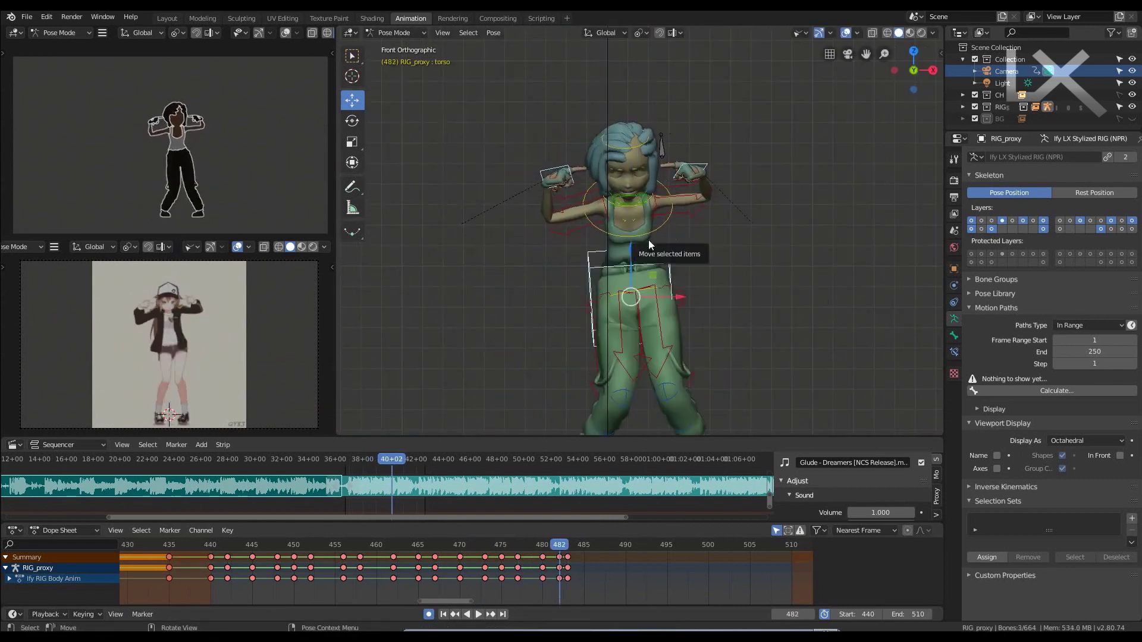
{"action": "key", "text": "ctrl+space"}
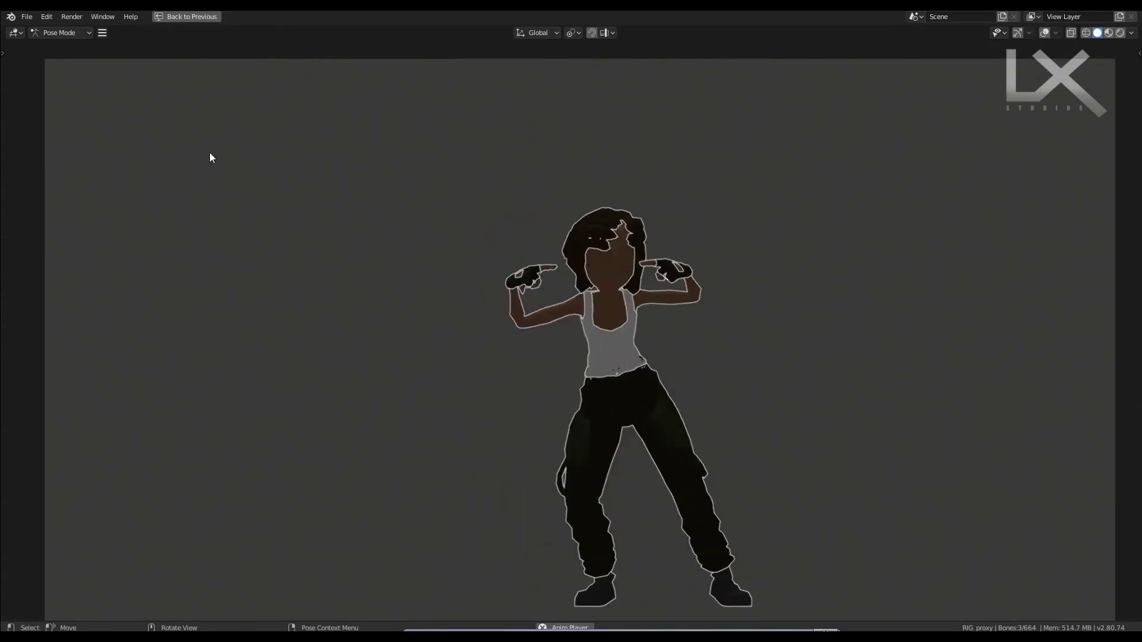
- Restore the normal workspace, stop playback and return to frame 483
{"action": "key", "text": "ctrl+space"}
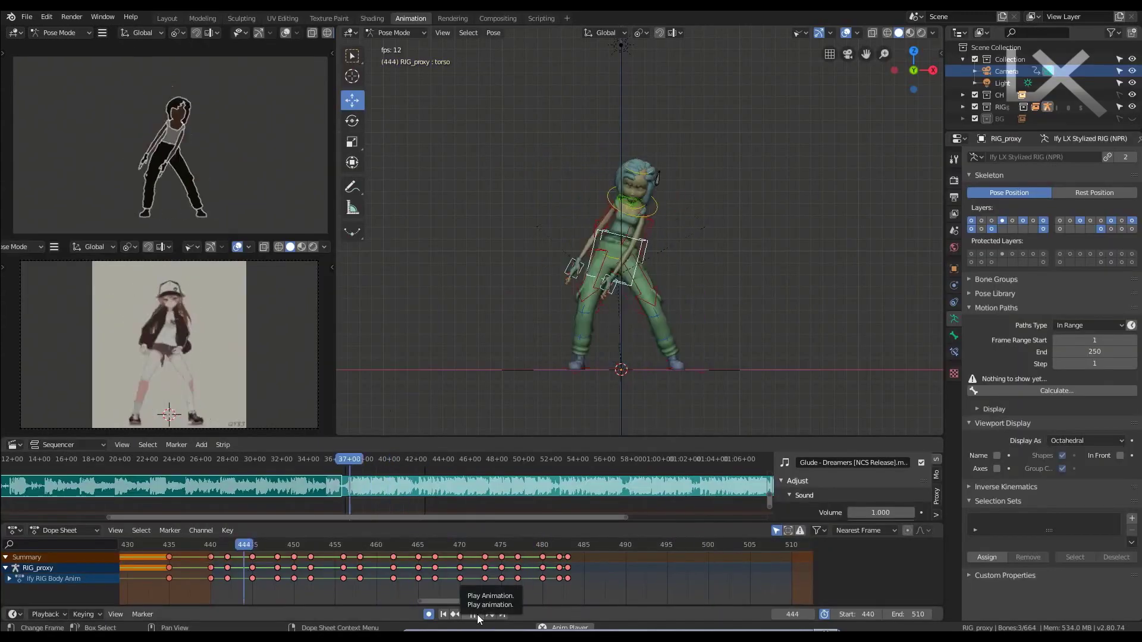
{"action": "left_click", "coordinate": [472, 614]}
{"action": "left_click", "coordinate": [568, 548]}
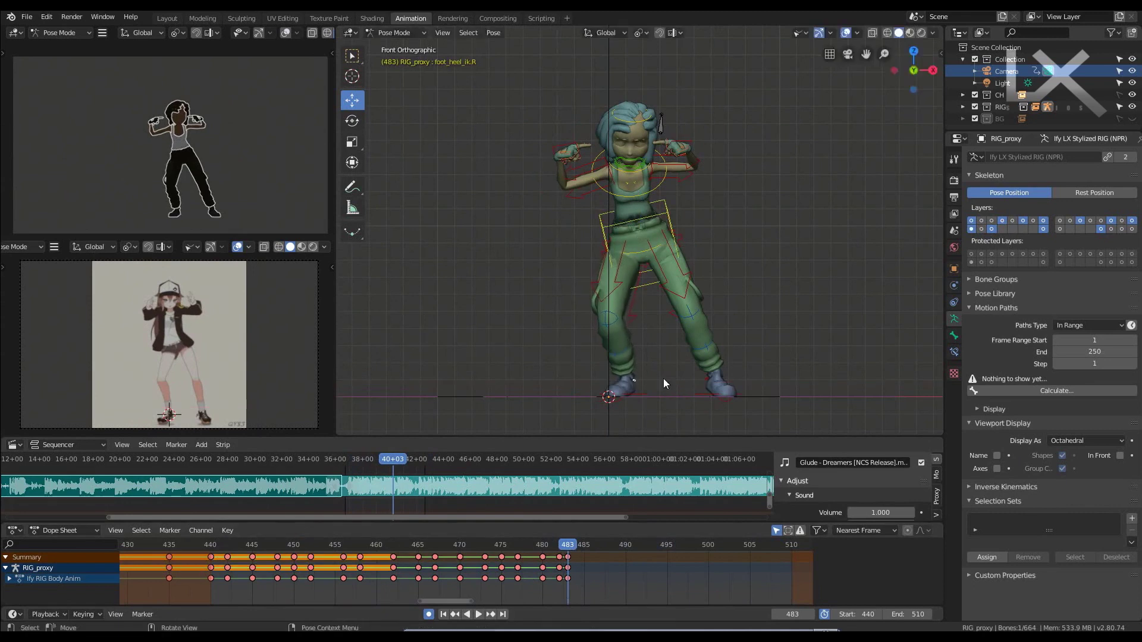
{"action": "scroll", "coordinate": [730, 248], "scroll_direction": "up", "scroll_amount": 3}
- Rotate the right arm around Z and raise the left hand beside the head
{"action": "left_click", "coordinate": [562, 151]}
{"action": "key", "text": "r"}
{"action": "key", "text": "z"}
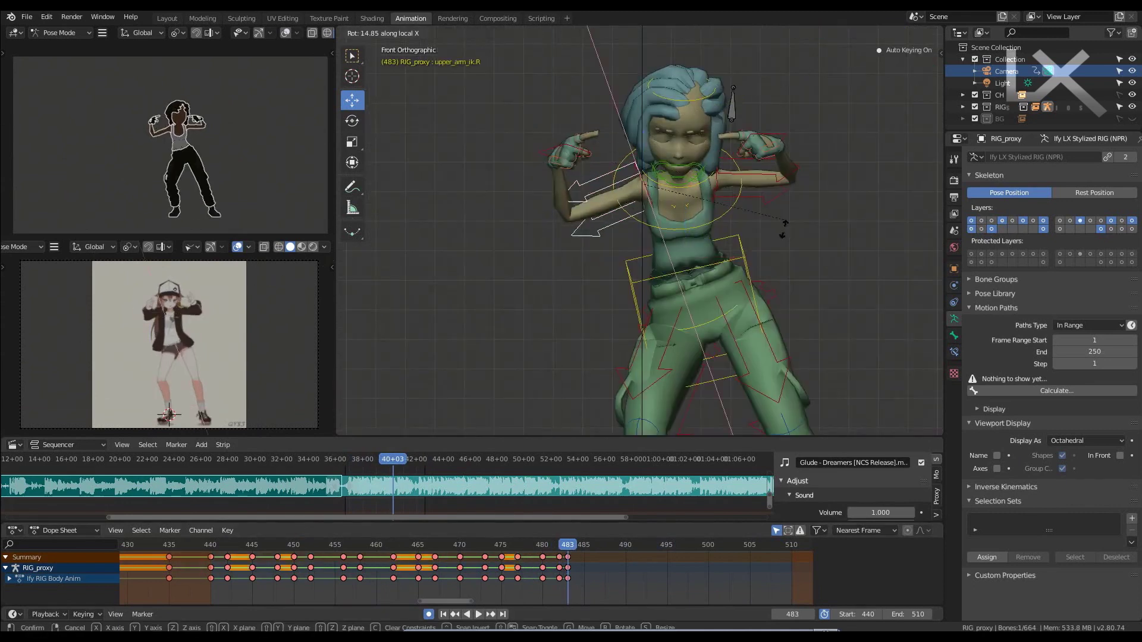
{"action": "left_click", "coordinate": [784, 223]}
{"action": "left_click", "coordinate": [752, 141]}
{"action": "left_click_drag", "start_coordinate": [753, 142], "coordinate": [758, 114]}
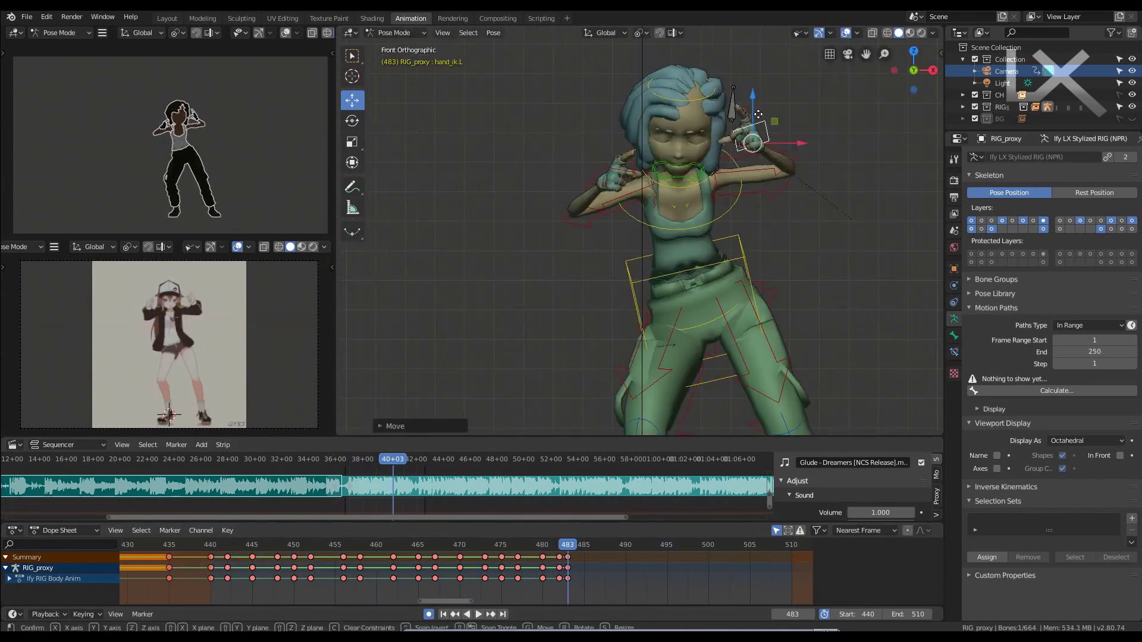
{"action": "key", "text": "KP_3"}
{"action": "left_click", "coordinate": [668, 166]}
- Curl the right middle finger around its local X axis
{"action": "left_click", "coordinate": [713, 152]}
{"action": "mouse_move", "coordinate": [713, 152]}
{"action": "middle_mouse_down"}
{"action": "mouse_move", "coordinate": [530, 341]}
{"action": "mouse_move", "coordinate": [628, 139]}
{"action": "mouse_move", "coordinate": [682, 216]}
{"action": "middle_mouse_up"}
{"action": "left_click", "coordinate": [618, 173]}
{"action": "key", "text": "r"}
{"action": "key", "text": "x"}
{"action": "key", "text": "x"}
{"action": "left_click", "coordinate": [677, 247]}
{"action": "scroll", "coordinate": [622, 298], "scroll_direction": "down", "scroll_amount": 4}
{"action": "scroll", "coordinate": [697, 267], "scroll_direction": "up", "scroll_amount": 3}
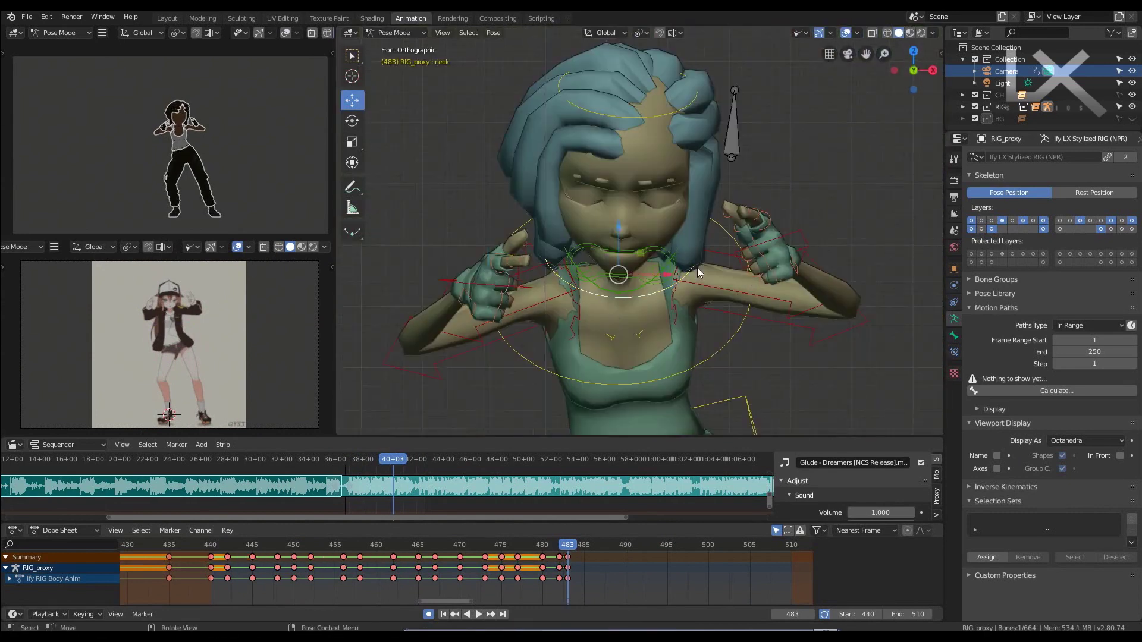
- Select the head bone and adjust its rotation
{"action": "left_click", "coordinate": [635, 228]}
{"action": "key", "text": "KP_1"}
{"action": "key", "text": "Right"}
{"action": "key", "text": "Right"}
{"action": "scroll", "coordinate": [719, 259], "scroll_direction": "up", "scroll_amount": 4}
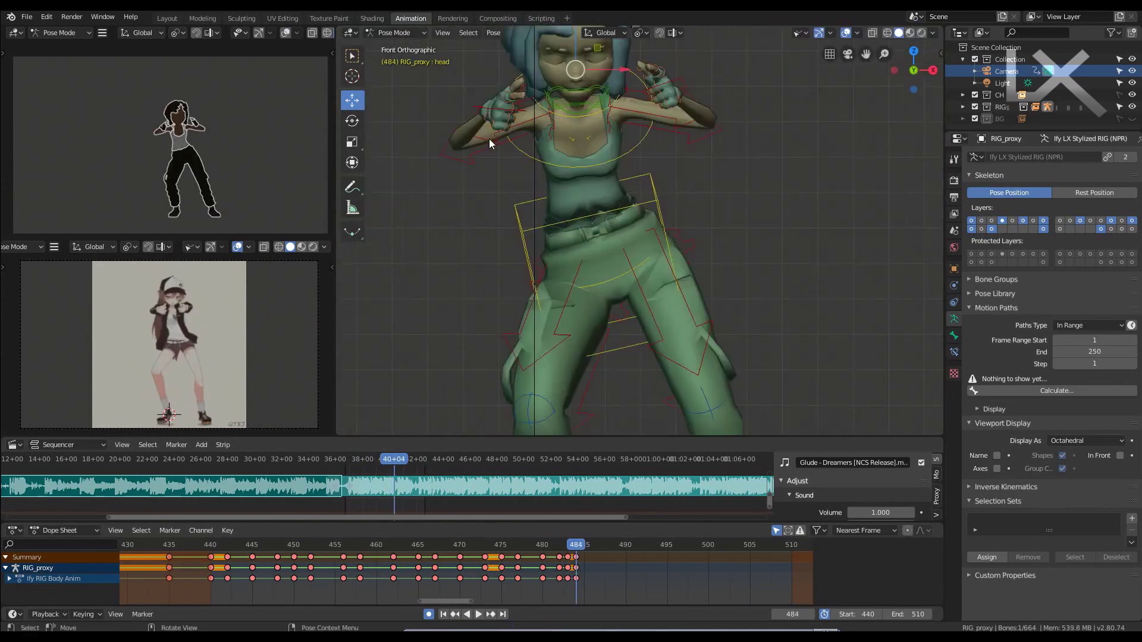
{"action": "scroll", "coordinate": [677, 270], "scroll_direction": "down", "scroll_amount": 3}
- At frame 483, rotate the right heel bone around the X axis
{"action": "left_click", "coordinate": [640, 369]}
{"action": "key", "text": "Left"}
{"action": "key", "text": "r"}
{"action": "key", "text": "x"}
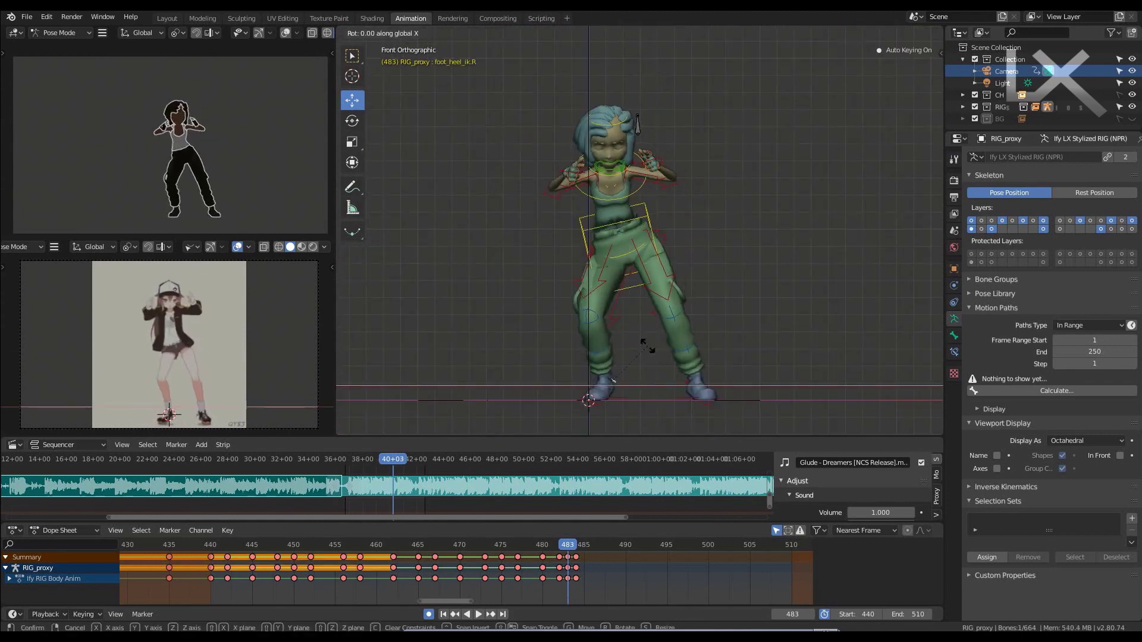
{"action": "scroll", "coordinate": [654, 268], "scroll_direction": "up", "scroll_amount": 2}
{"action": "scroll", "coordinate": [580, 122], "scroll_direction": "up", "scroll_amount": 2}
{"action": "scroll", "coordinate": [684, 149], "scroll_direction": "down", "scroll_amount": 2}
- At frame 484, move the left hand in toward the chest and centre the hips
{"action": "left_click", "coordinate": [693, 153]}
{"action": "key", "text": "Right"}
{"action": "left_click_drag", "start_coordinate": [737, 154], "coordinate": [742, 157]}
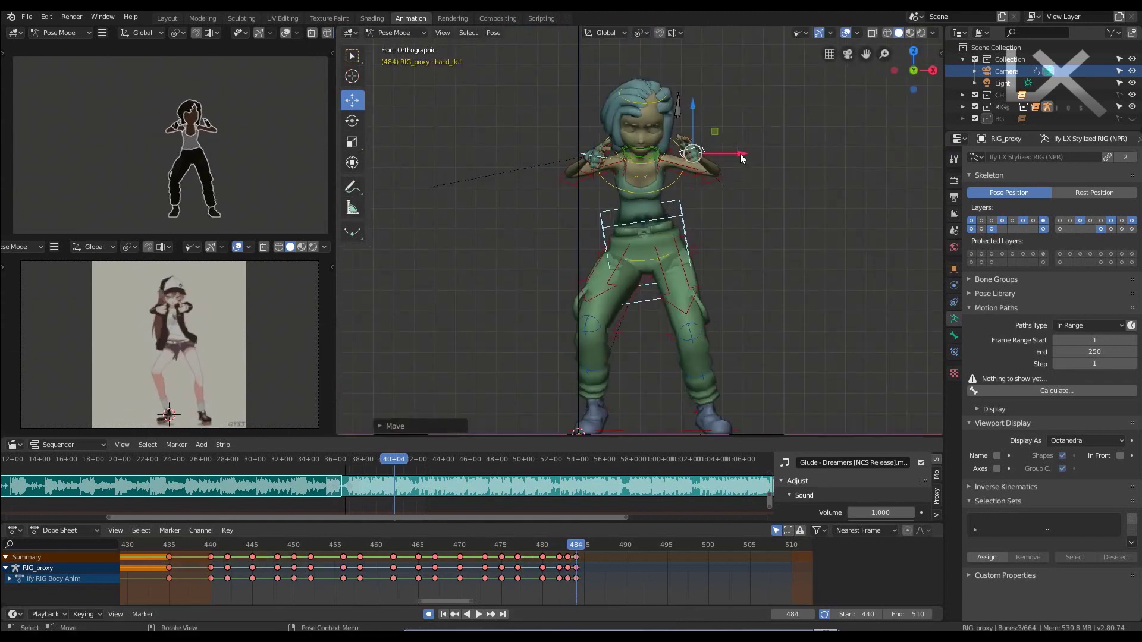
{"action": "left_click", "coordinate": [651, 264]}
{"action": "middle_click_drag", "start_coordinate": [697, 413], "coordinate": [668, 333], "text": "shift"}
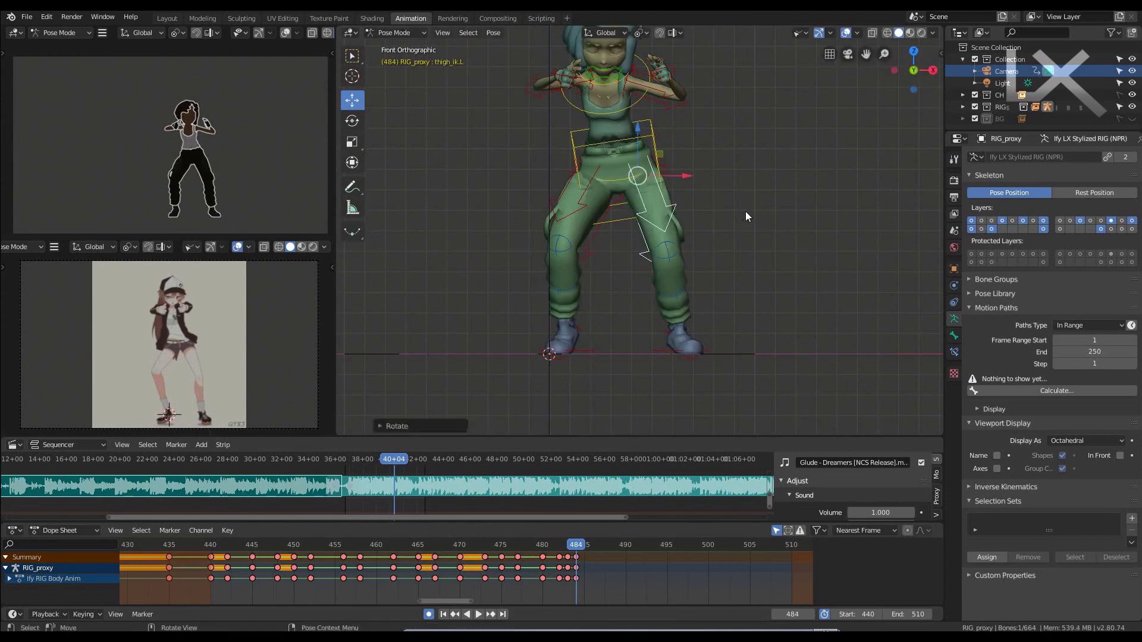
{"action": "key", "text": "KP_3"}
{"action": "scroll", "coordinate": [705, 143], "scroll_direction": "up", "scroll_amount": 4}
- Rotate the left palm around its local Z axis, checking from the side view
{"action": "left_click", "coordinate": [505, 153]}
{"action": "key", "text": "r"}
{"action": "key", "text": "z"}
{"action": "key", "text": "z"}
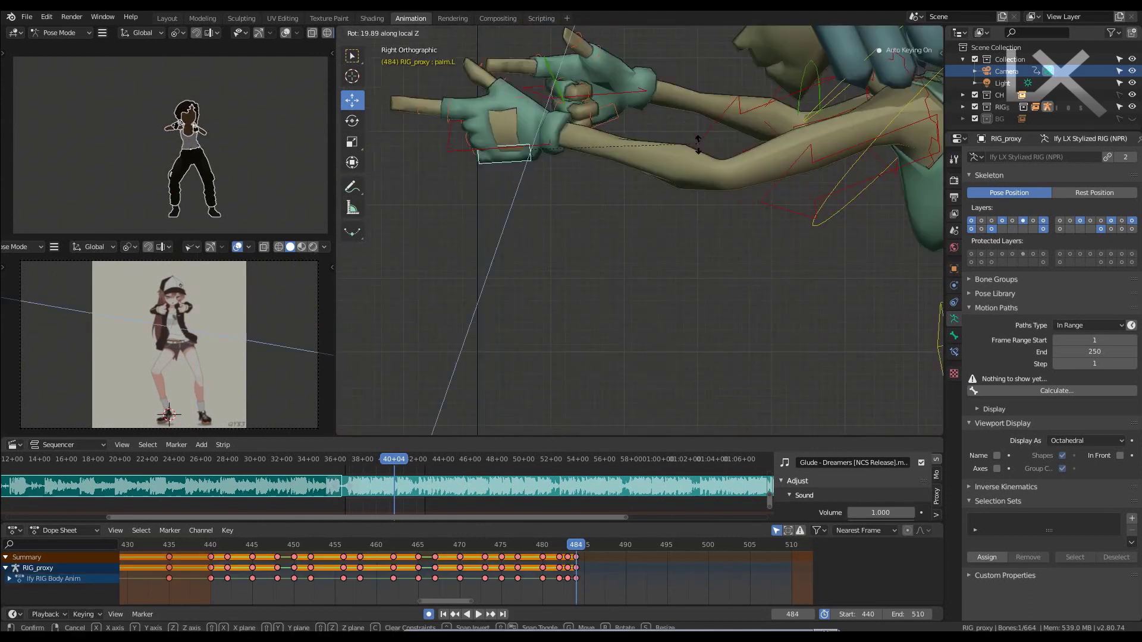
{"action": "left_click", "coordinate": [698, 144]}
{"action": "key", "text": "KP_1"}
{"action": "scroll", "coordinate": [654, 208], "scroll_direction": "up", "scroll_amount": 2}
- Tilt the head and move the right hand up under the chin
{"action": "left_click", "coordinate": [684, 92]}
{"action": "key", "text": "r"}
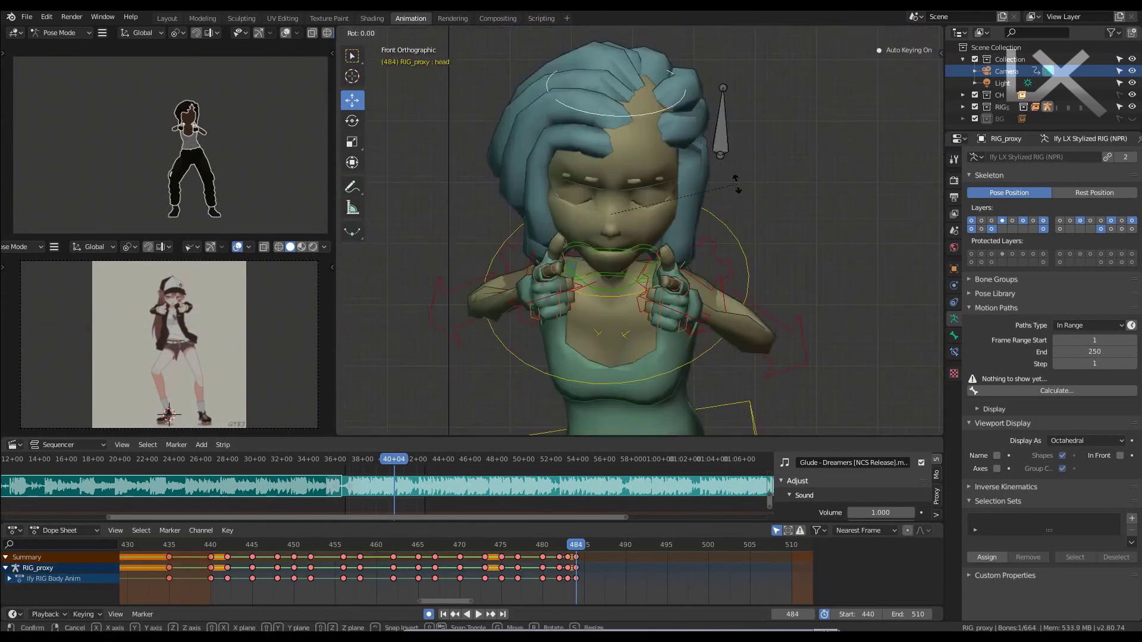
{"action": "left_click", "coordinate": [757, 228]}
{"action": "key", "text": "KP_7"}
{"action": "left_click", "coordinate": [586, 305]}
{"action": "key", "text": "g"}
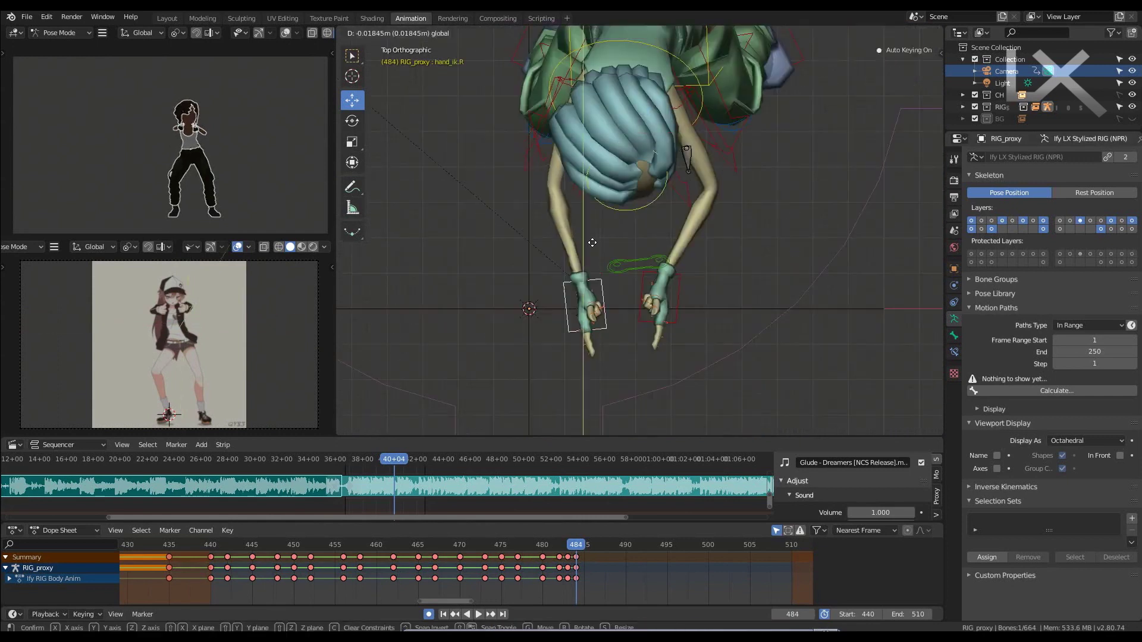
{"action": "left_click", "coordinate": [599, 255]}
- Confirm the final chest rotation and play the animation from the current frame
{"action": "middle_click_drag", "start_coordinate": [598, 256], "coordinate": [679, 279]}
{"action": "left_click", "coordinate": [765, 291]}
{"action": "key", "text": "space"}
{"action": "key", "text": "KP_1"}
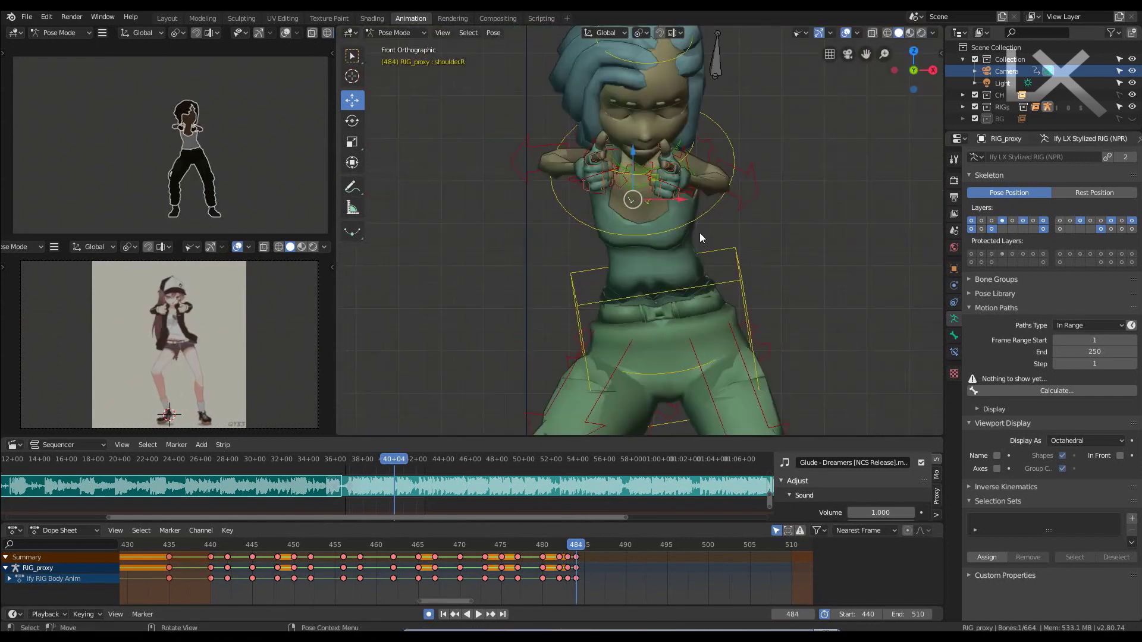
{"action": "scroll", "coordinate": [700, 234], "scroll_direction": "down", "scroll_amount": 5}
- Set the scene End frame to 509
{"action": "key", "text": "space"}
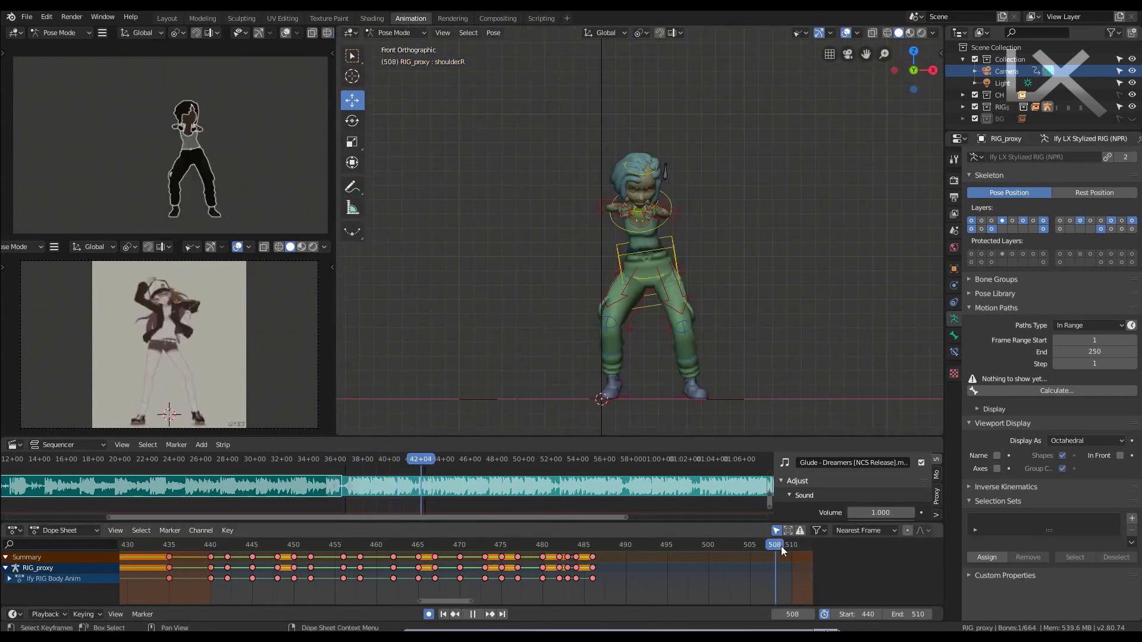
{"action": "left_click_drag", "start_coordinate": [780, 545], "coordinate": [685, 544]}
{"action": "left_click", "coordinate": [902, 615]}
{"action": "type", "text": "509"}
{"action": "key", "text": "Return"}
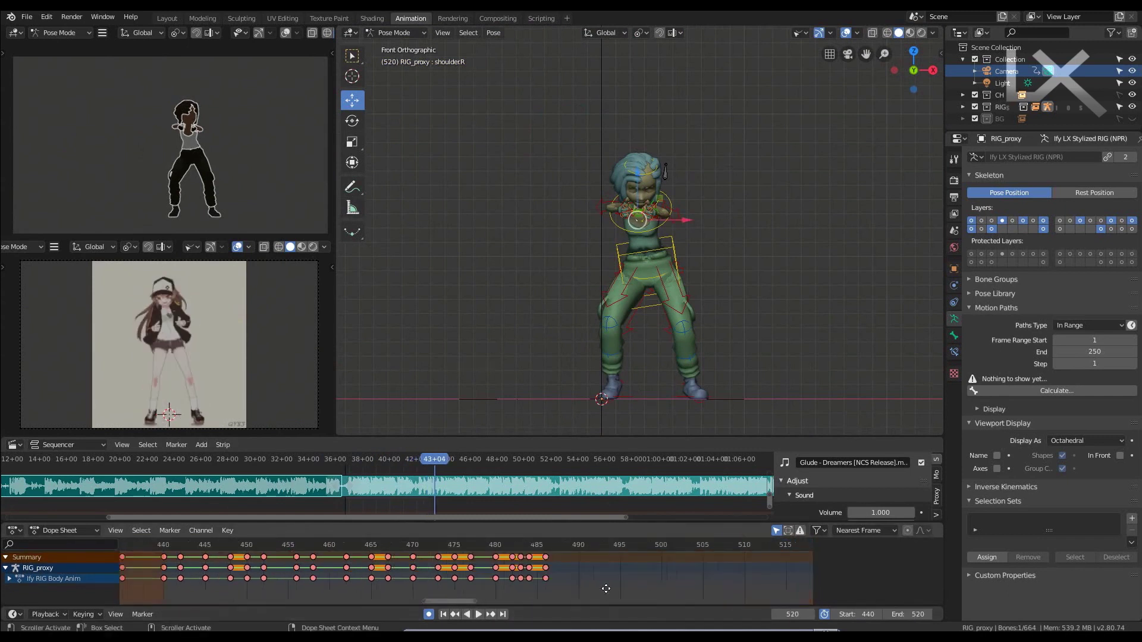
- Play the animation in fullscreen camera view, stopping at frame 486
{"action": "key", "text": "space"}
{"action": "key", "text": "ctrl+alt+space"}
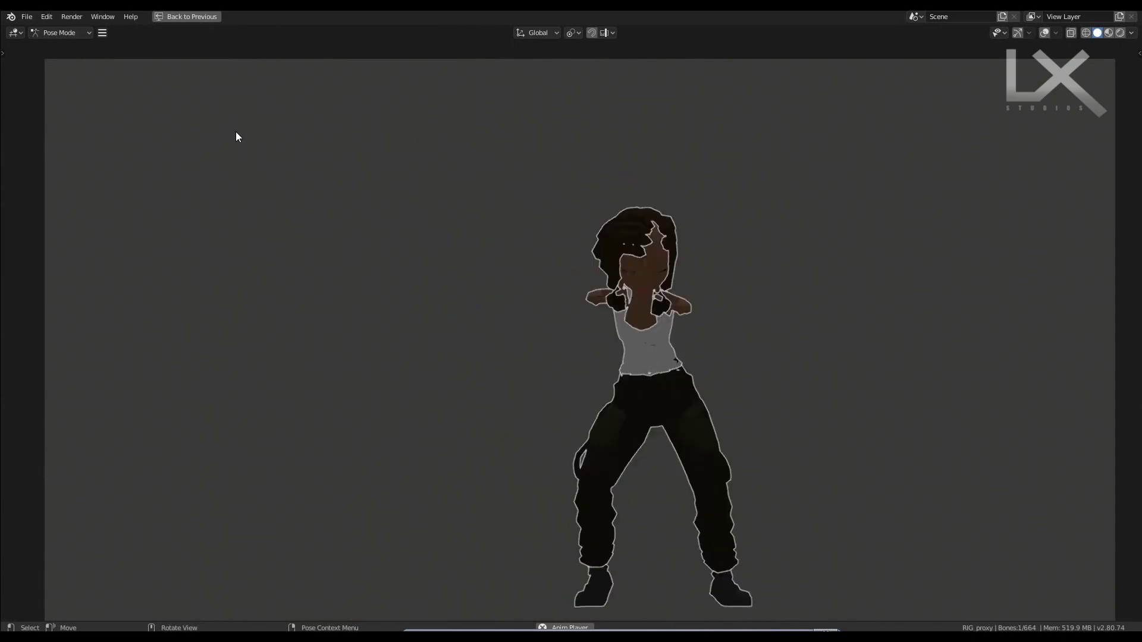
{"action": "key", "text": "ctrl+alt+space"}
{"action": "key", "text": "space"}
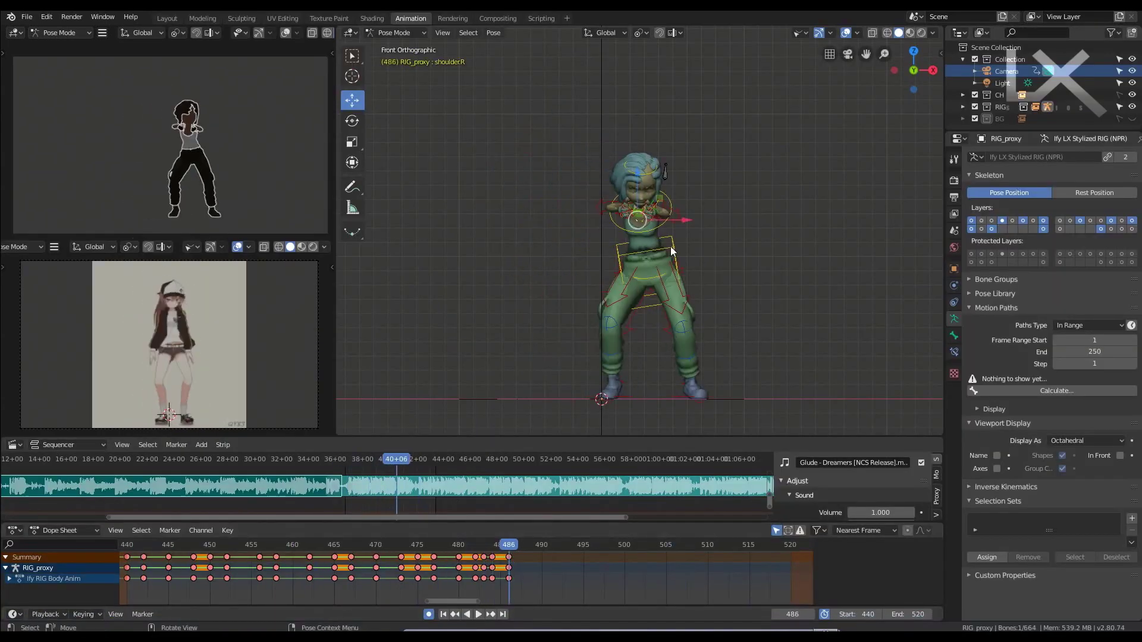
- Move the torso bone so the legs straighten into a narrower standing stance
{"action": "scroll", "coordinate": [683, 197], "scroll_direction": "up", "scroll_amount": 3}
{"action": "scroll", "coordinate": [715, 169], "scroll_direction": "up", "scroll_amount": 1}
{"action": "left_click", "coordinate": [647, 219]}
{"action": "left_click_drag", "start_coordinate": [647, 219], "coordinate": [729, 324]}
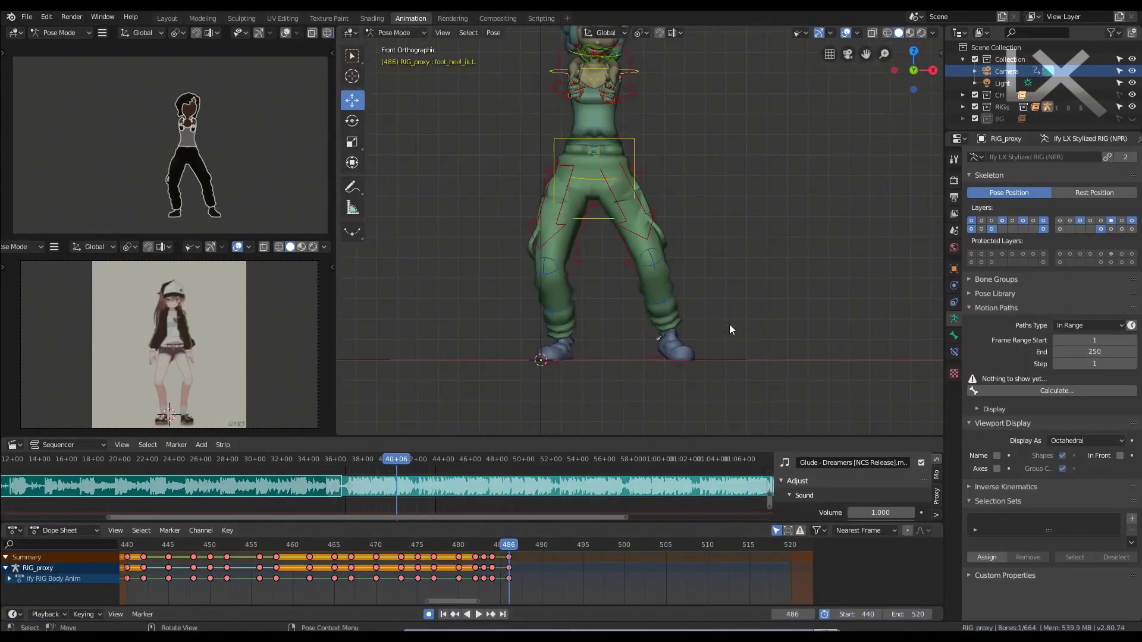
{"action": "middle_click_drag", "start_coordinate": [729, 324], "coordinate": [630, 144], "text": "shift"}
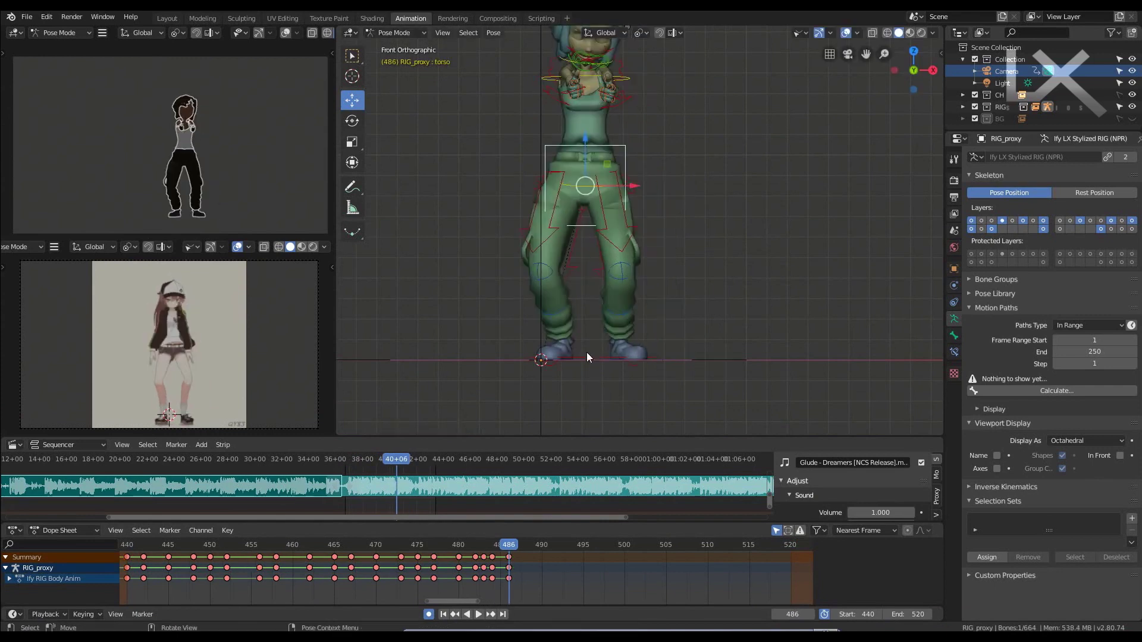
{"action": "mouse_move", "coordinate": [586, 357]}
{"action": "middle_mouse_down"}
{"action": "mouse_move", "coordinate": [465, 205]}
{"action": "mouse_move", "coordinate": [647, 297]}
{"action": "middle_mouse_up"}
- Copy the finger pose and paste it onto the left hand
{"action": "left_click", "coordinate": [465, 205]}
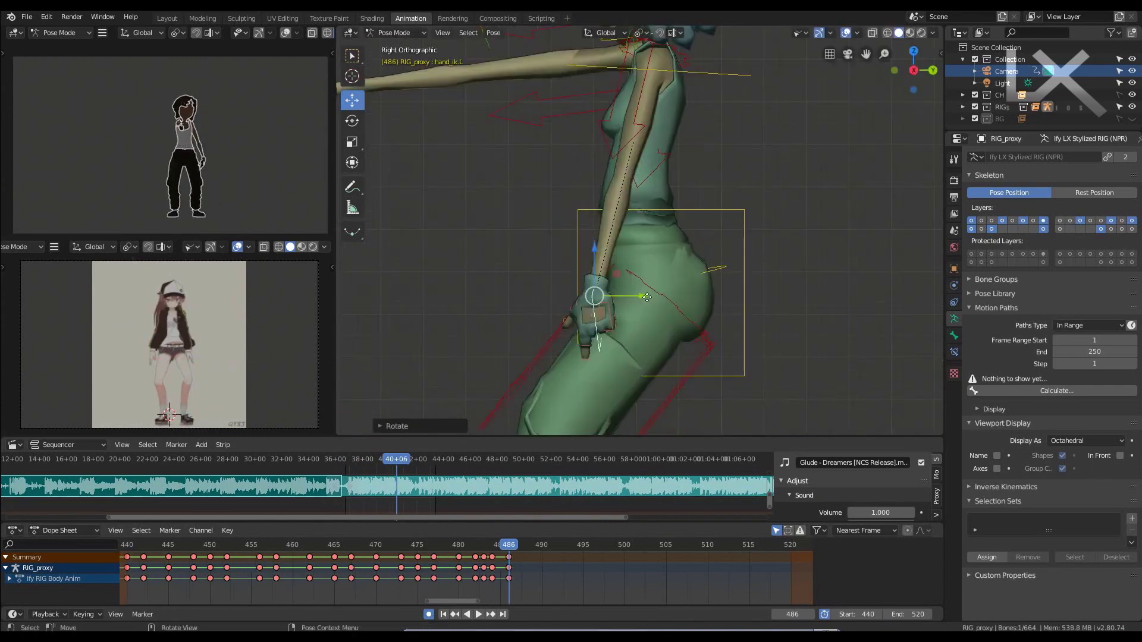
{"action": "key", "text": "KP_1"}
{"action": "scroll", "coordinate": [765, 295], "scroll_direction": "up", "scroll_amount": 3}
{"action": "left_click", "coordinate": [776, 273]}
{"action": "key", "text": "ctrl+c"}
{"action": "key", "text": "ctrl+v"}
{"action": "key", "text": "KP_1"}
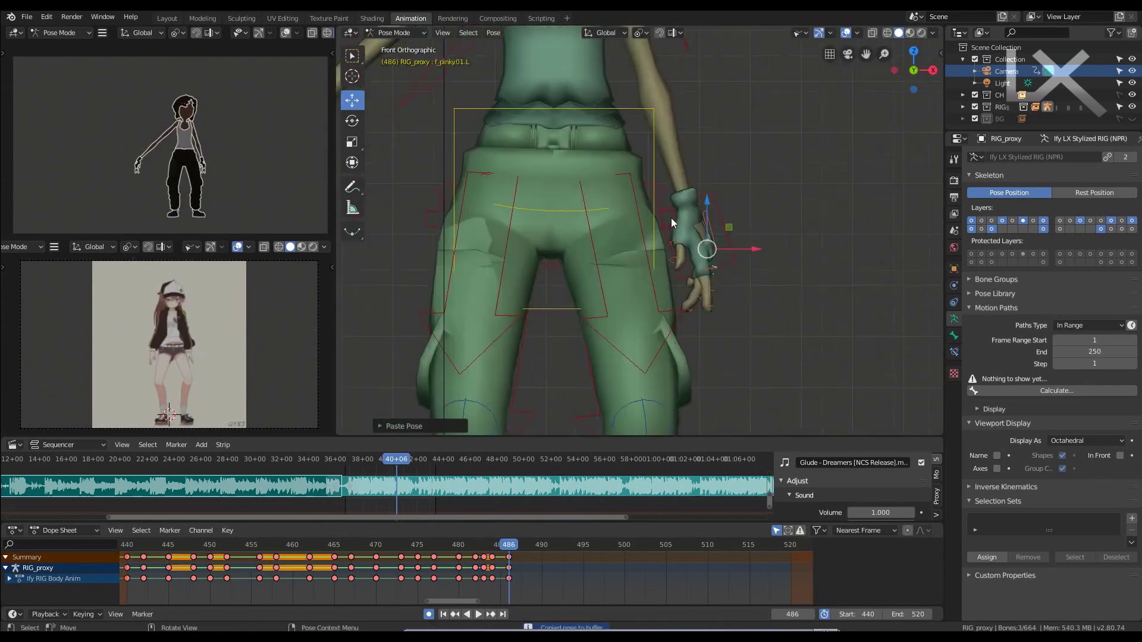
{"action": "scroll", "coordinate": [671, 218], "scroll_direction": "down", "scroll_amount": 3}
{"action": "middle_click_drag", "start_coordinate": [637, 219], "coordinate": [678, 283], "text": "shift"}
- Inspect the left upper arm, eyes and left thigh IK bones, cancelling a trial thigh rotation
{"action": "left_click", "coordinate": [673, 205]}
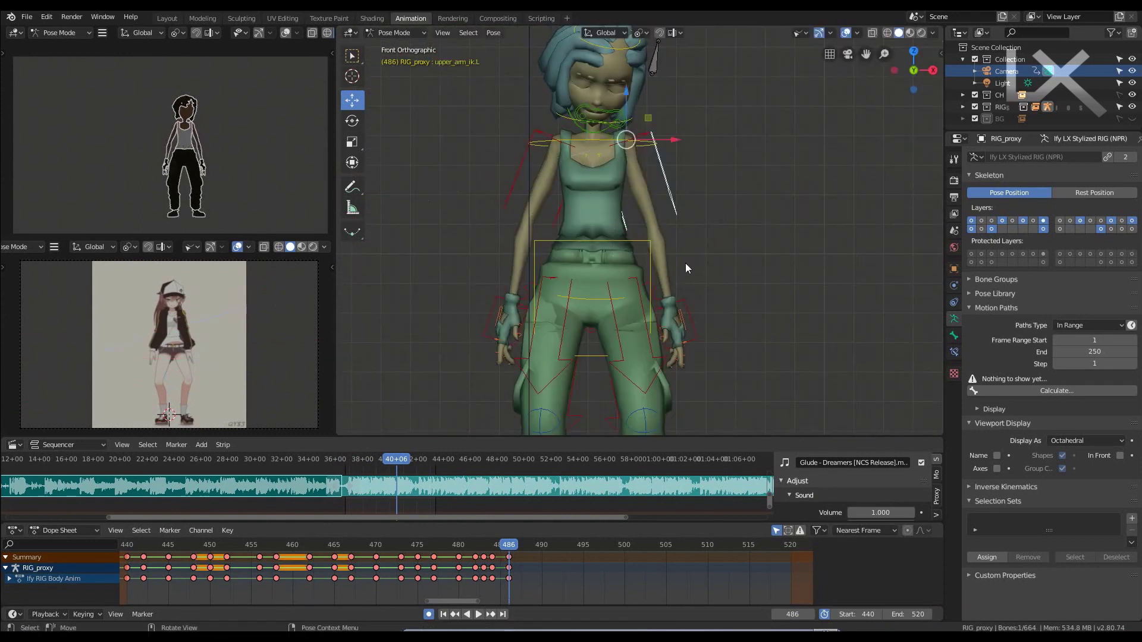
{"action": "scroll", "coordinate": [674, 258], "scroll_direction": "up", "scroll_amount": 2}
{"action": "left_click", "coordinate": [630, 176]}
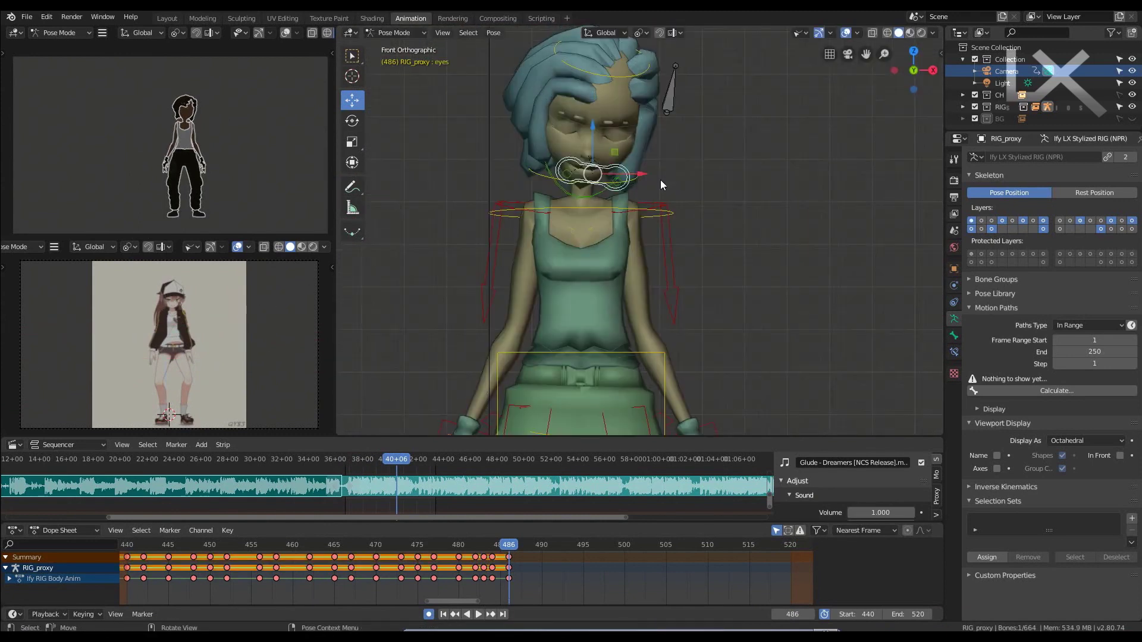
{"action": "scroll", "coordinate": [690, 160], "scroll_direction": "down", "scroll_amount": 4}
{"action": "left_click", "coordinate": [639, 238]}
{"action": "key", "text": "r"}
{"action": "key", "text": "z"}
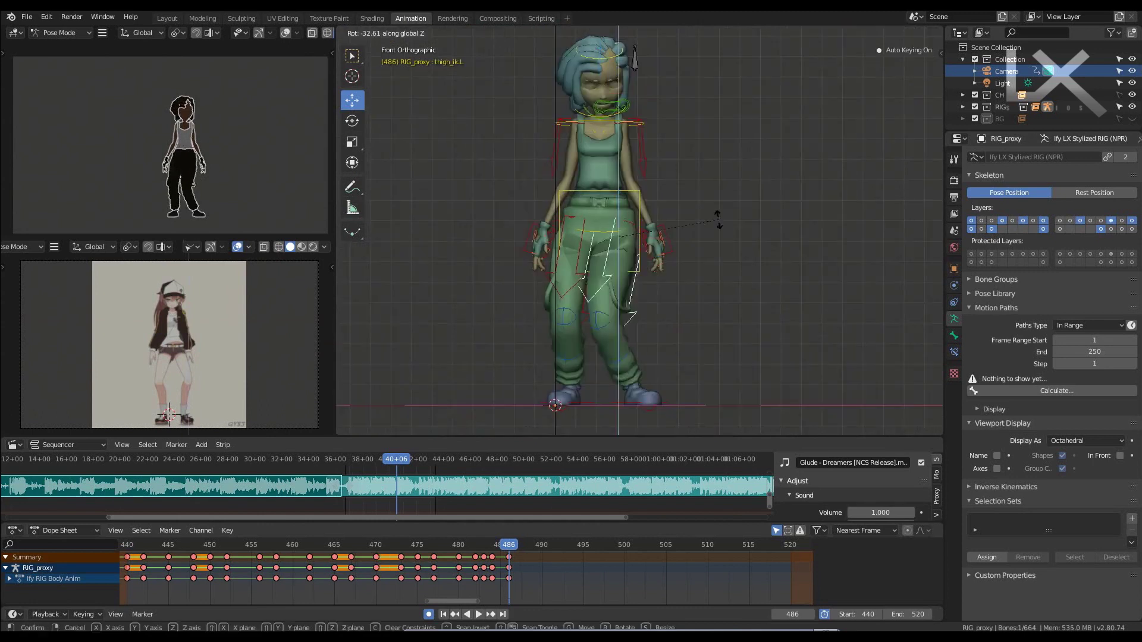
{"action": "right_click", "coordinate": [716, 300]}
- Move the left hand IK bone vertically to lower the arm at her side
{"action": "left_click", "coordinate": [657, 245]}
{"action": "scroll", "coordinate": [700, 230], "scroll_direction": "up", "scroll_amount": 3}
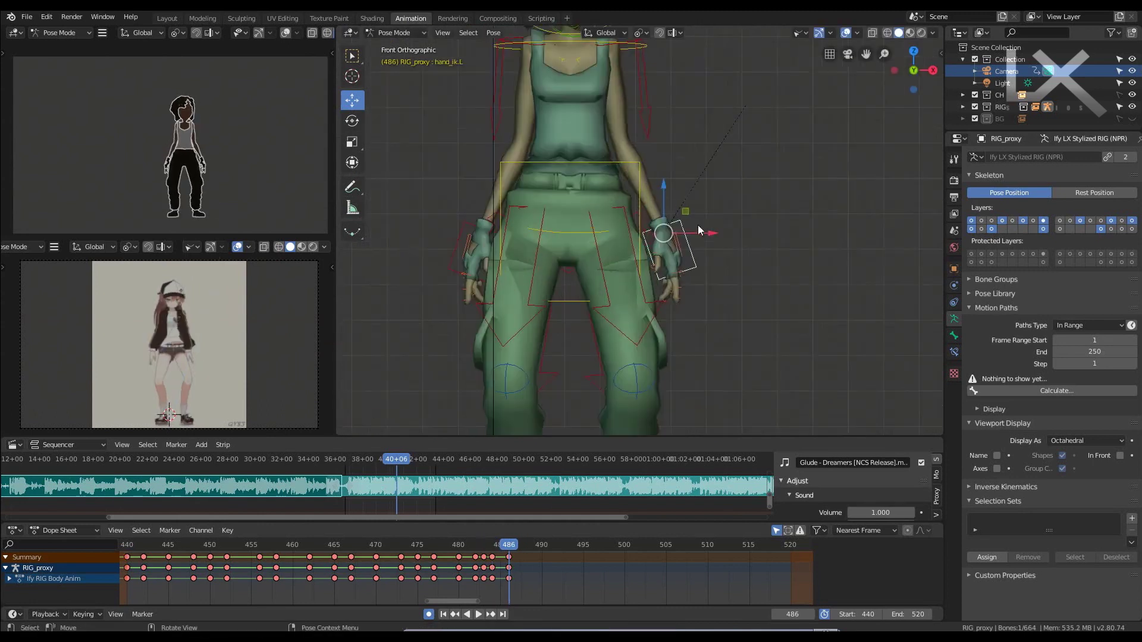
{"action": "scroll", "coordinate": [700, 230], "scroll_direction": "down", "scroll_amount": 3}
{"action": "scroll", "coordinate": [629, 216], "scroll_direction": "up", "scroll_amount": 3}
{"action": "scroll", "coordinate": [740, 230], "scroll_direction": "down", "scroll_amount": 3}
{"action": "key", "text": "g"}
{"action": "key", "text": "z"}
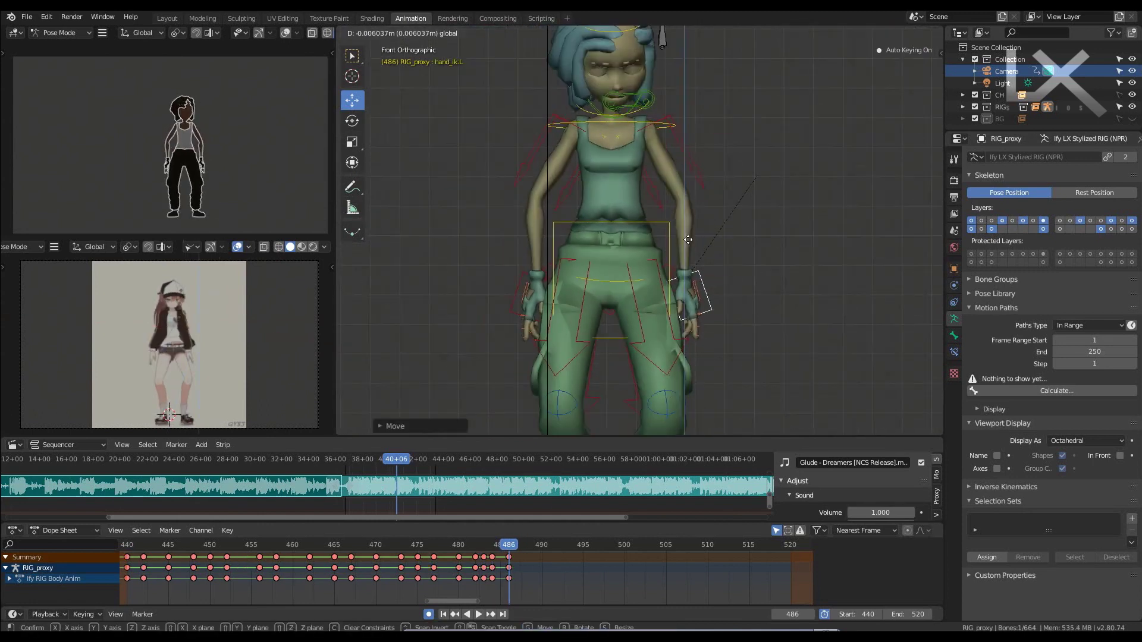
{"action": "left_click", "coordinate": [688, 239]}
- Check the right hand and upper arm, save the file, and replay fullscreen in camera view
{"action": "left_click", "coordinate": [548, 286]}
{"action": "scroll", "coordinate": [640, 287], "scroll_direction": "down", "scroll_amount": 3}
{"action": "key", "text": "ctrl+s"}
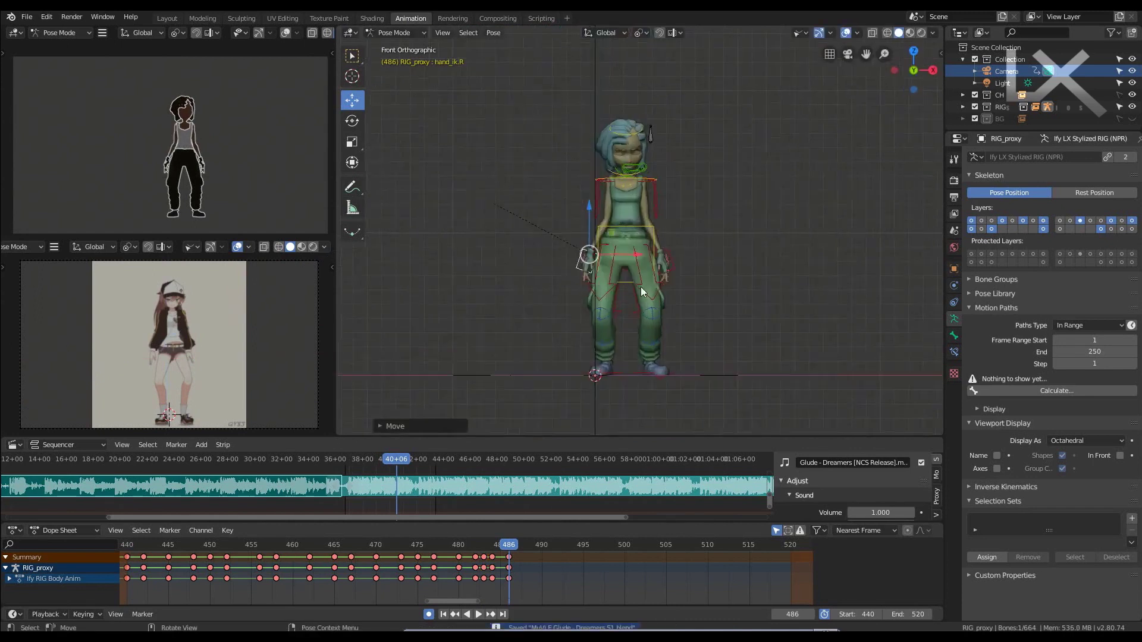
{"action": "scroll", "coordinate": [640, 286], "scroll_direction": "up", "scroll_amount": 3}
{"action": "left_click", "coordinate": [566, 145]}
{"action": "scroll", "coordinate": [709, 268], "scroll_direction": "down", "scroll_amount": 3}
{"action": "scroll", "coordinate": [709, 267], "scroll_direction": "down", "scroll_amount": 9, "text": "alt"}
{"action": "scroll", "coordinate": [709, 267], "scroll_direction": "up", "scroll_amount": 12, "text": "alt"}
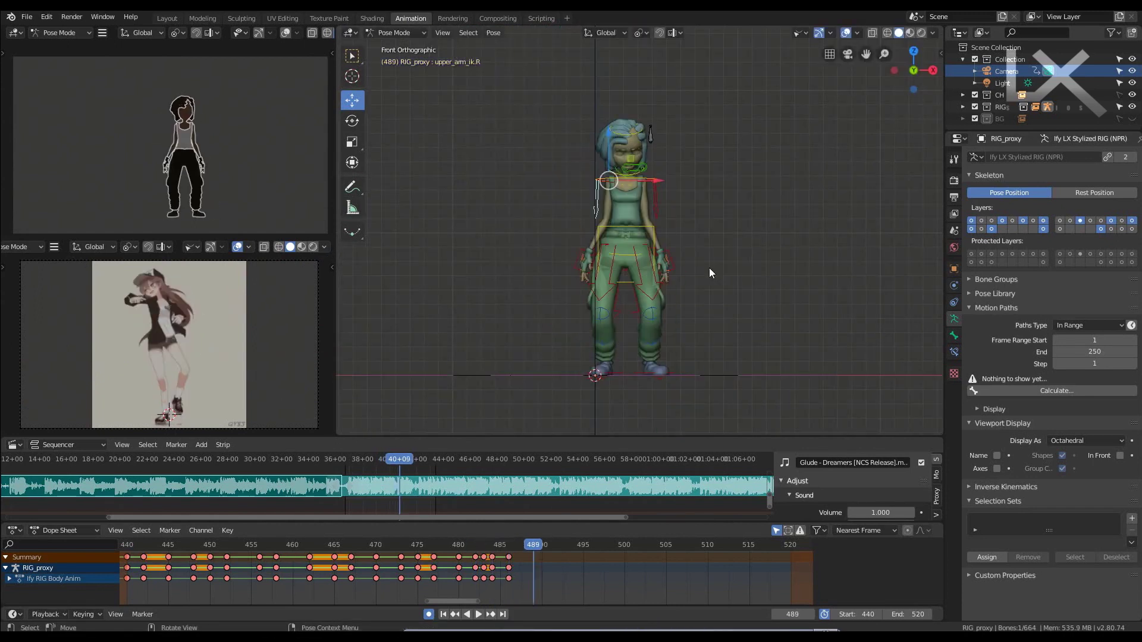
{"action": "scroll", "coordinate": [708, 273], "scroll_direction": "down", "scroll_amount": 2, "text": "alt"}
{"action": "key", "text": "ctrl+alt+space"}
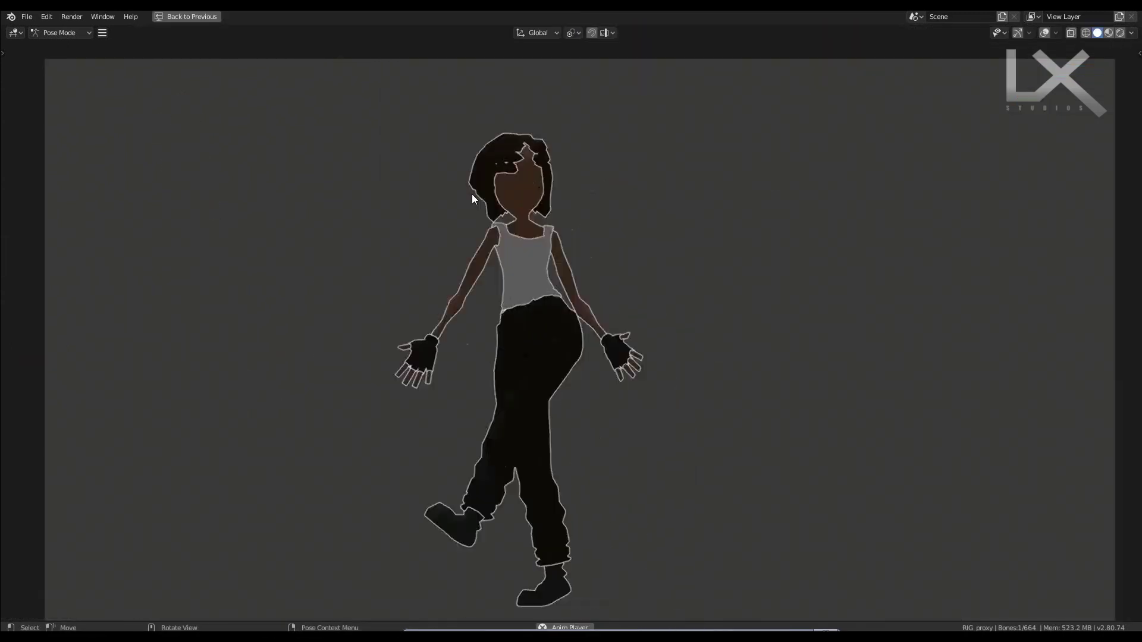
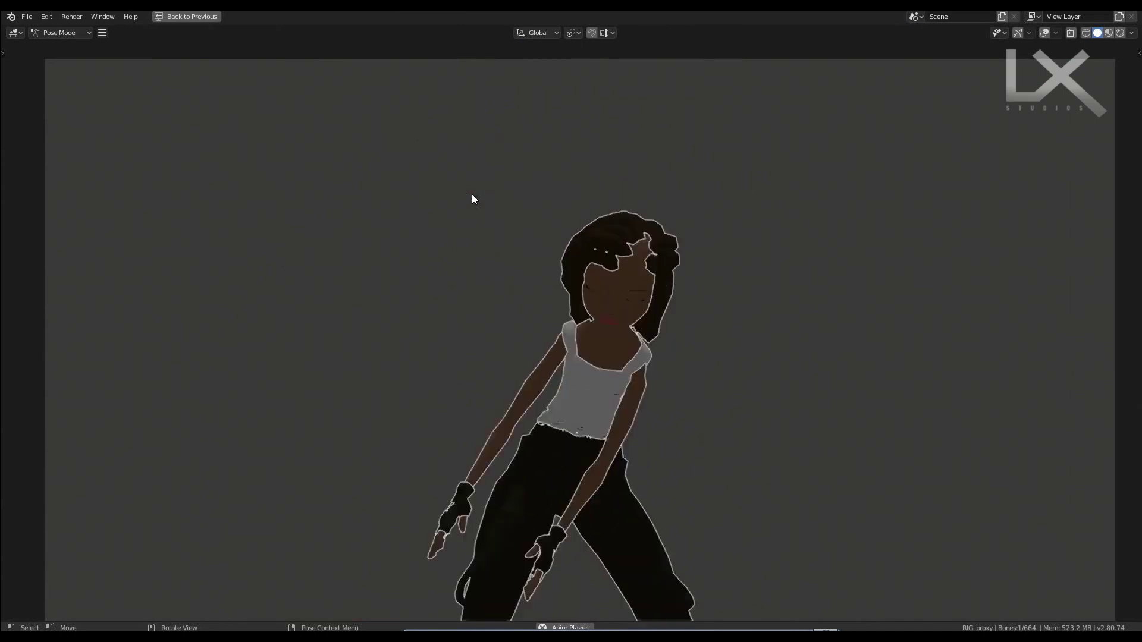
- Zoom the viewport back in on the rig at frame 491
{"action": "scroll", "coordinate": [482, 217], "scroll_direction": "up", "scroll_amount": 5}
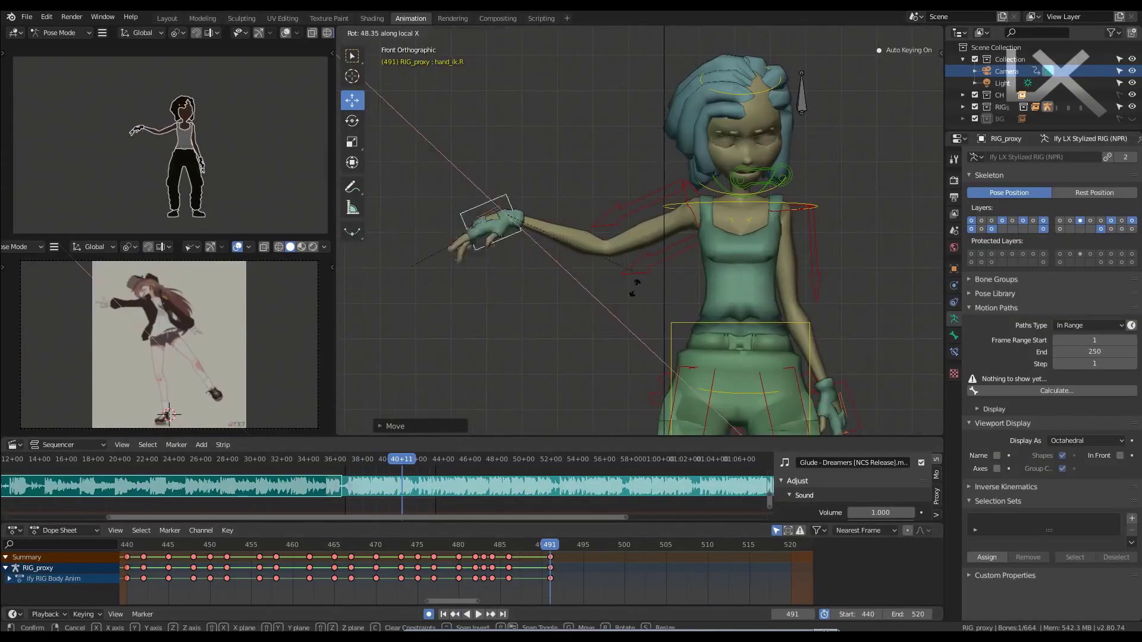
- Confirm the right hand's rotation and move it out to point sideways
{"action": "left_click", "coordinate": [482, 217]}
{"action": "key", "text": "space"}
{"action": "key", "text": "KP_Decimal"}
{"action": "scroll", "coordinate": [687, 320], "scroll_direction": "down", "scroll_amount": 5}
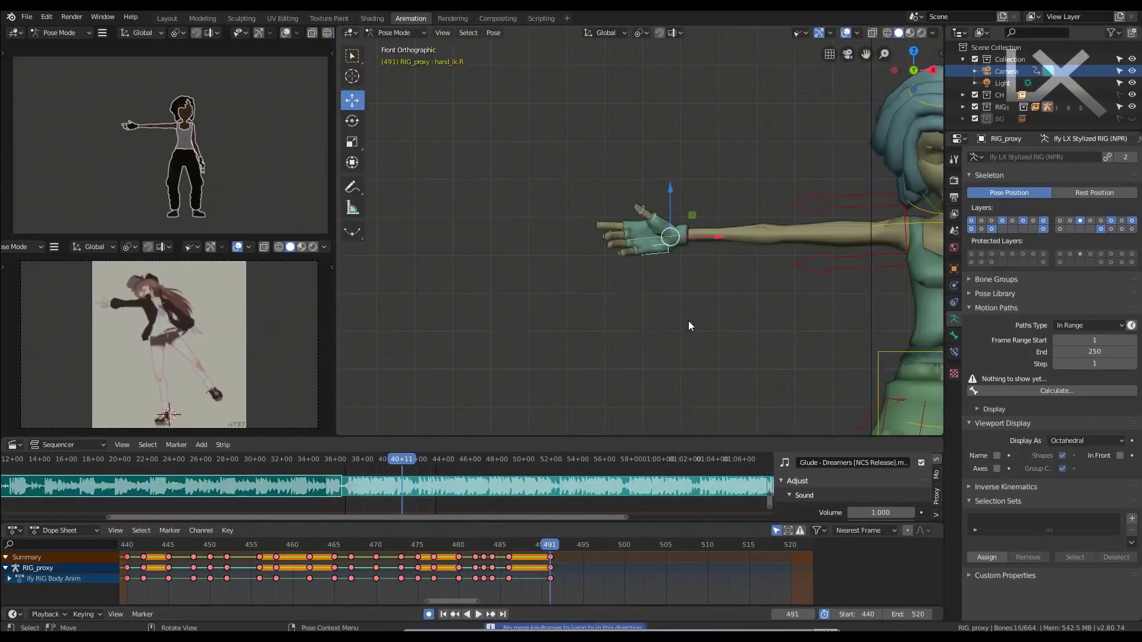
{"action": "scroll", "coordinate": [688, 320], "scroll_direction": "down", "scroll_amount": 3}
{"action": "left_click_drag", "start_coordinate": [654, 256], "coordinate": [714, 213]}
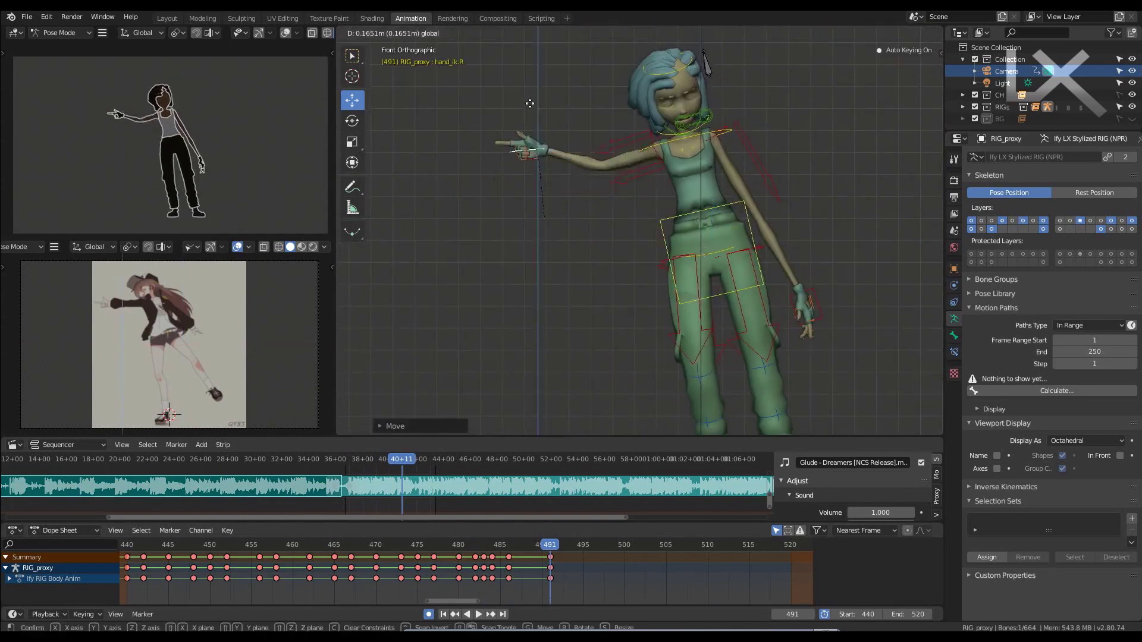
{"action": "scroll", "coordinate": [708, 179], "scroll_direction": "up", "scroll_amount": 4}
{"action": "left_click", "coordinate": [808, 157]}
{"action": "scroll", "coordinate": [808, 153], "scroll_direction": "down", "scroll_amount": 4}
- Rotate the right index finger so it points straight
{"action": "left_click", "coordinate": [488, 193]}
{"action": "scroll", "coordinate": [567, 230], "scroll_direction": "up", "scroll_amount": 4}
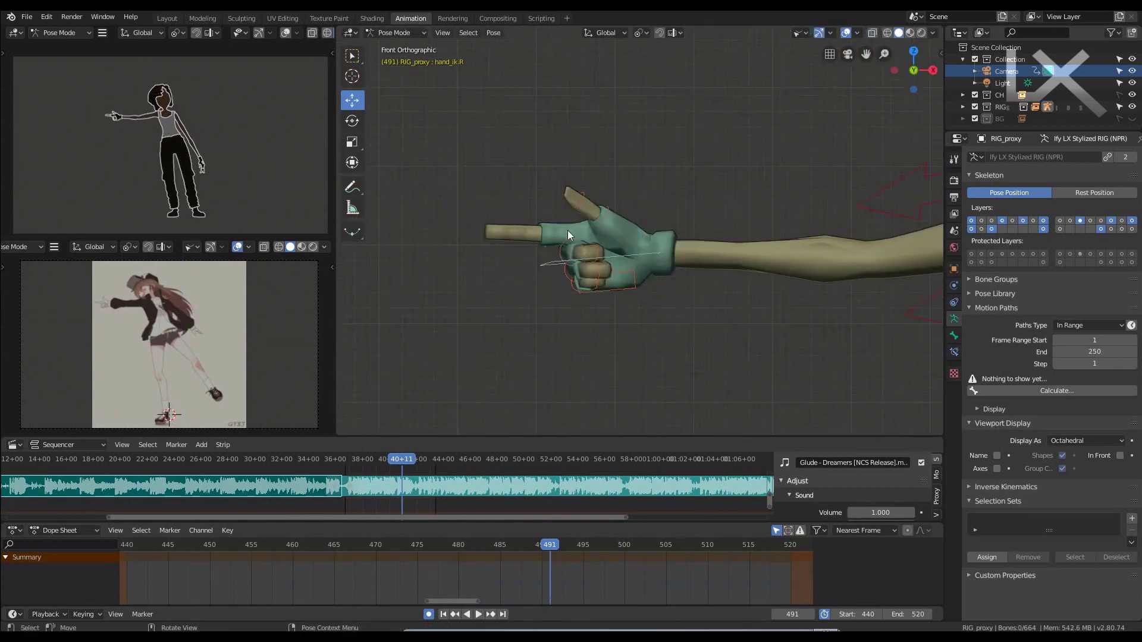
{"action": "key", "text": "r"}
{"action": "left_click", "coordinate": [567, 230]}
{"action": "scroll", "coordinate": [737, 339], "scroll_direction": "down", "scroll_amount": 5}
- Swing the left foot outward into a kick
{"action": "left_click_drag", "start_coordinate": [683, 351], "coordinate": [732, 309]}
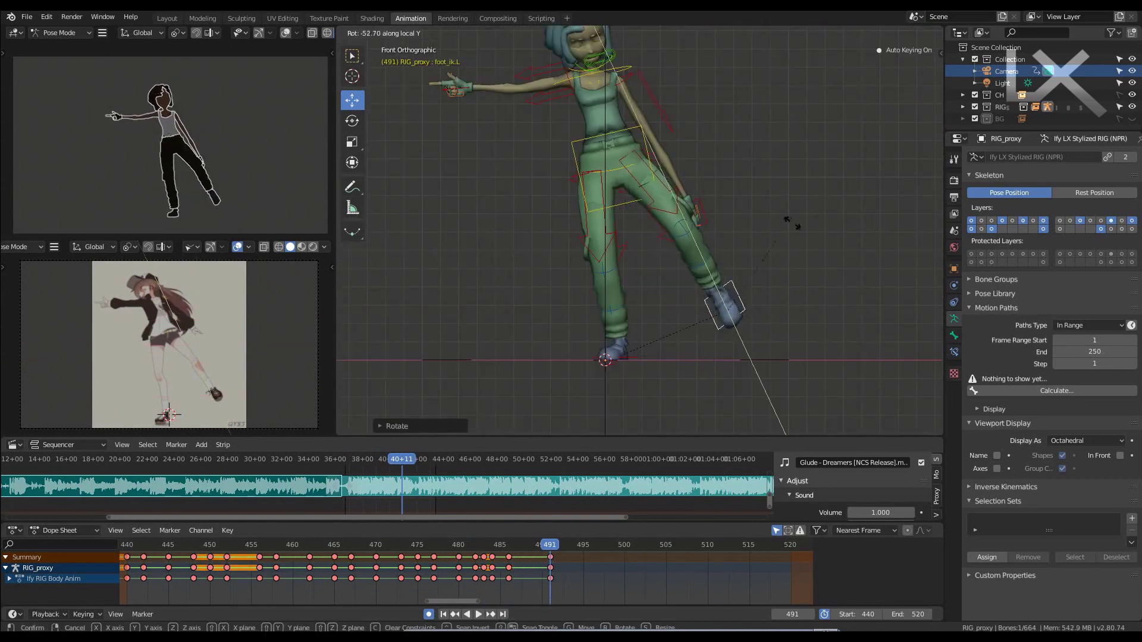
{"action": "scroll", "coordinate": [694, 124], "scroll_direction": "up", "scroll_amount": 4}
{"action": "left_click", "coordinate": [695, 123]}
{"action": "scroll", "coordinate": [695, 124], "scroll_direction": "down", "scroll_amount": 4}
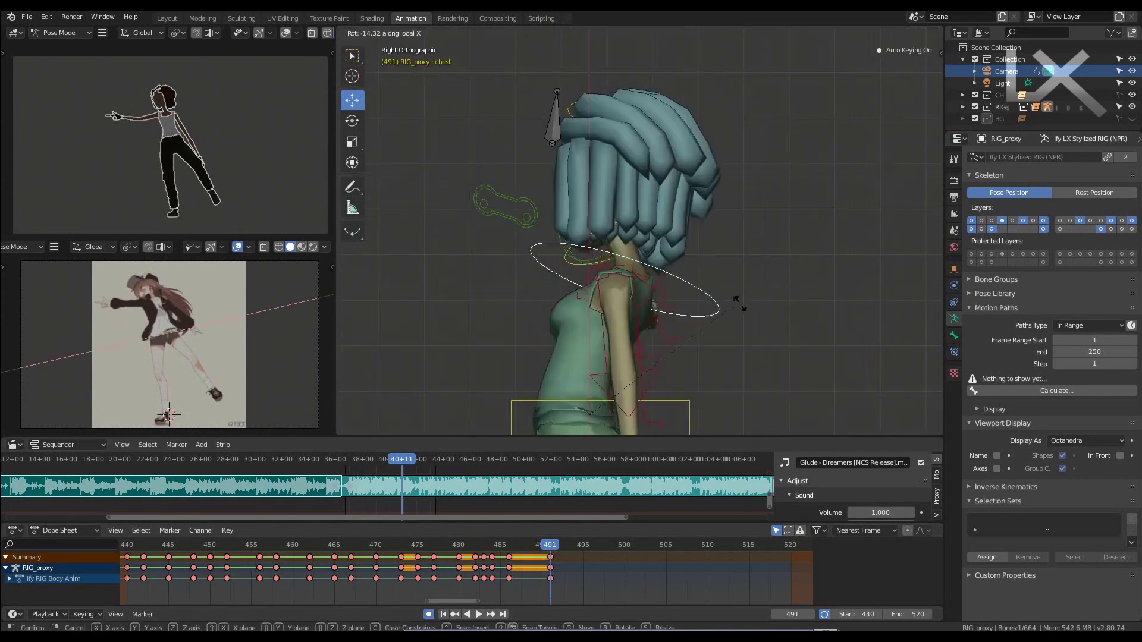
- Tilt the chest forward and rotate the right shoulder to match the reference
{"action": "left_click", "coordinate": [683, 245]}
{"action": "mouse_move", "coordinate": [683, 244]}
{"action": "left_mouse_down"}
{"action": "mouse_move", "coordinate": [662, 216]}
{"action": "mouse_move", "coordinate": [740, 209]}
{"action": "left_mouse_up"}
{"action": "scroll", "coordinate": [680, 119], "scroll_direction": "up", "scroll_amount": 3}
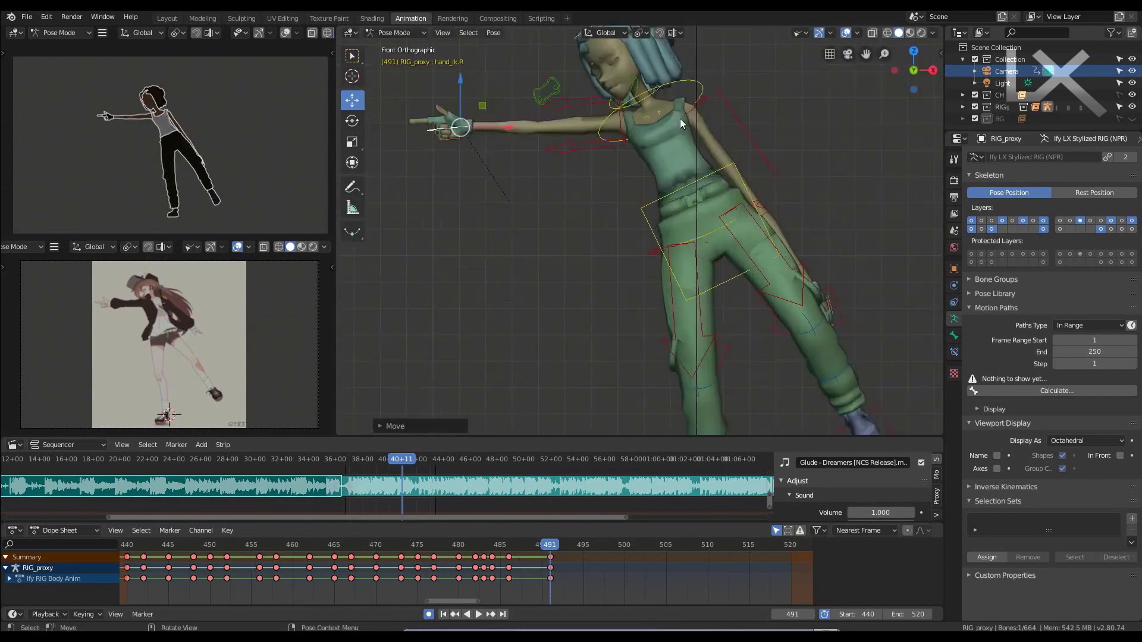
{"action": "left_click", "coordinate": [680, 119]}
{"action": "key", "text": "r"}
{"action": "left_click", "coordinate": [755, 169]}
{"action": "scroll", "coordinate": [480, 243], "scroll_direction": "down", "scroll_amount": 3}
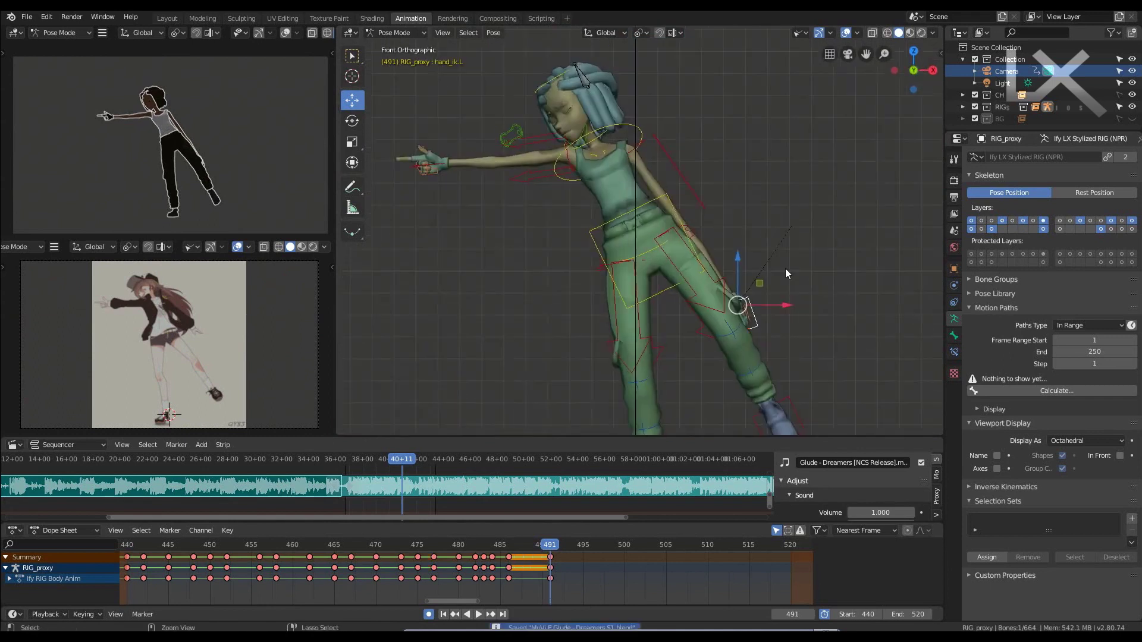
{"action": "scroll", "coordinate": [719, 122], "scroll_direction": "up", "scroll_amount": 3}
- Move the left hand up and outward and rotate the left thumb
{"action": "left_click", "coordinate": [772, 228]}
{"action": "key", "text": "g"}
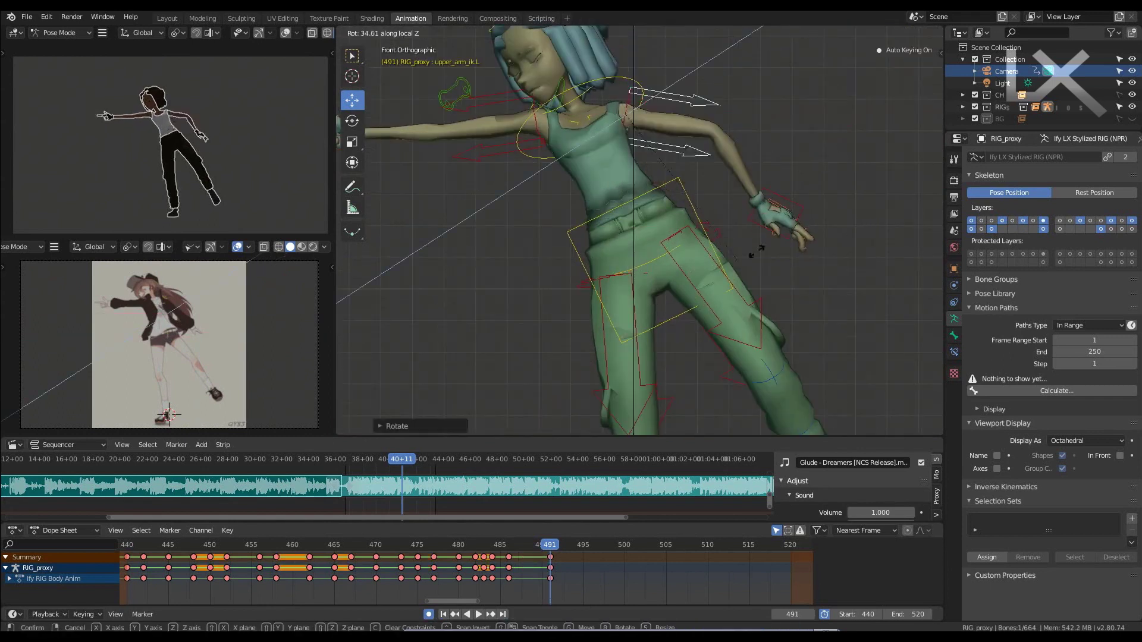
{"action": "left_click", "coordinate": [812, 207]}
{"action": "scroll", "coordinate": [815, 220], "scroll_direction": "up", "scroll_amount": 2}
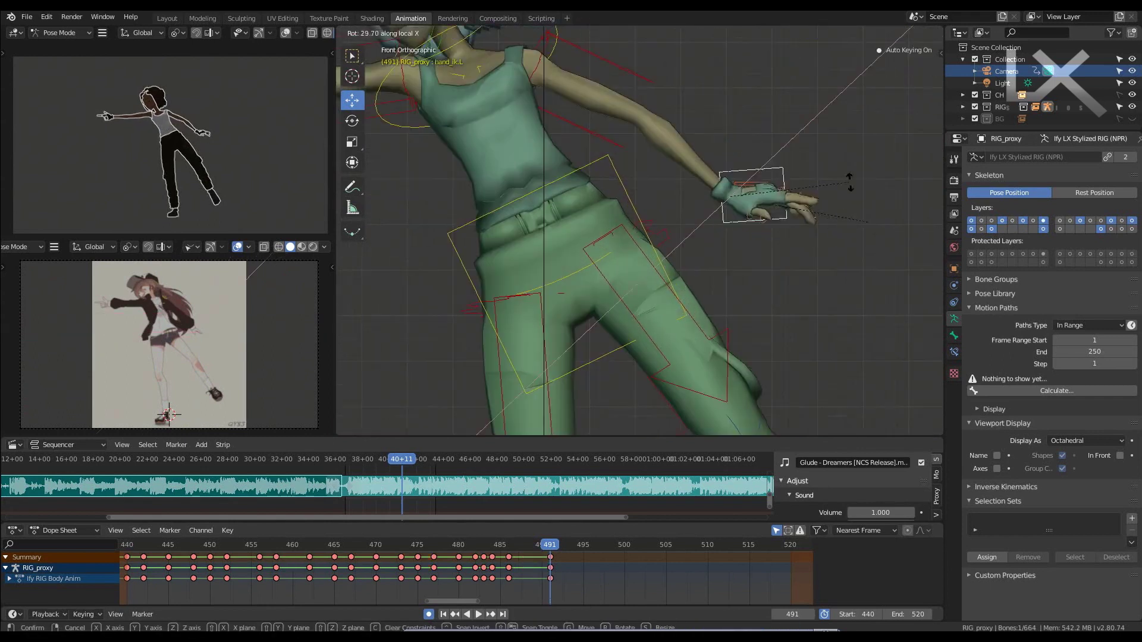
{"action": "scroll", "coordinate": [844, 208], "scroll_direction": "up", "scroll_amount": 2}
{"action": "key", "text": "r"}
{"action": "left_click", "coordinate": [882, 278]}
{"action": "scroll", "coordinate": [832, 238], "scroll_direction": "down", "scroll_amount": 2}
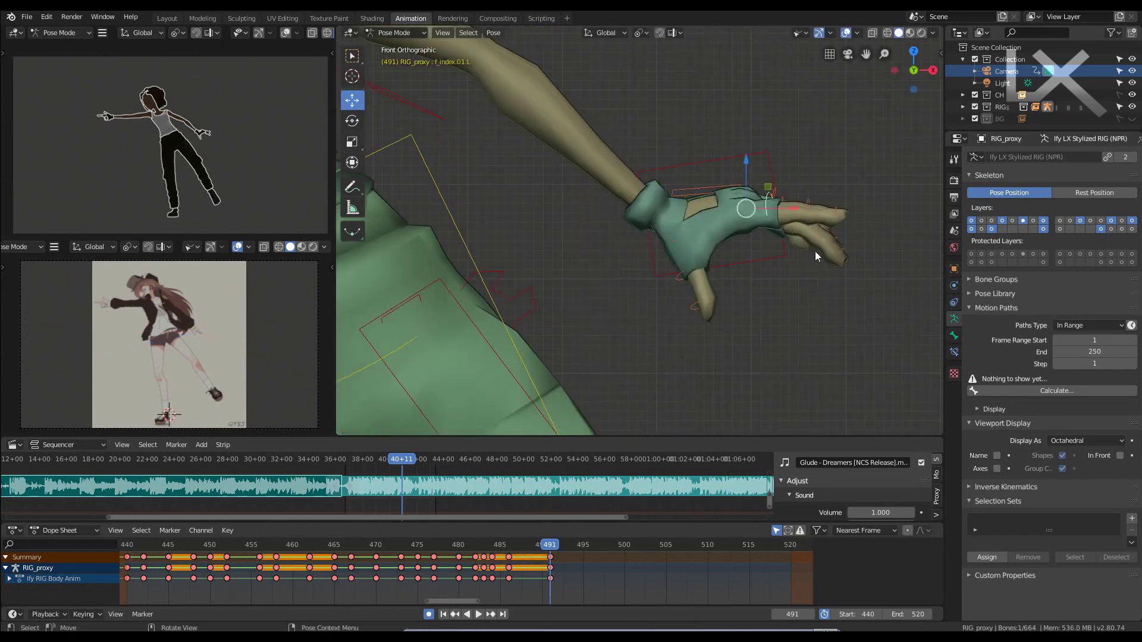
{"action": "scroll", "coordinate": [773, 268], "scroll_direction": "down", "scroll_amount": 4}
- Lift the left foot farther out, checking it from the side view
{"action": "left_click", "coordinate": [716, 290]}
{"action": "middle_click_drag", "start_coordinate": [751, 286], "coordinate": [755, 196]}
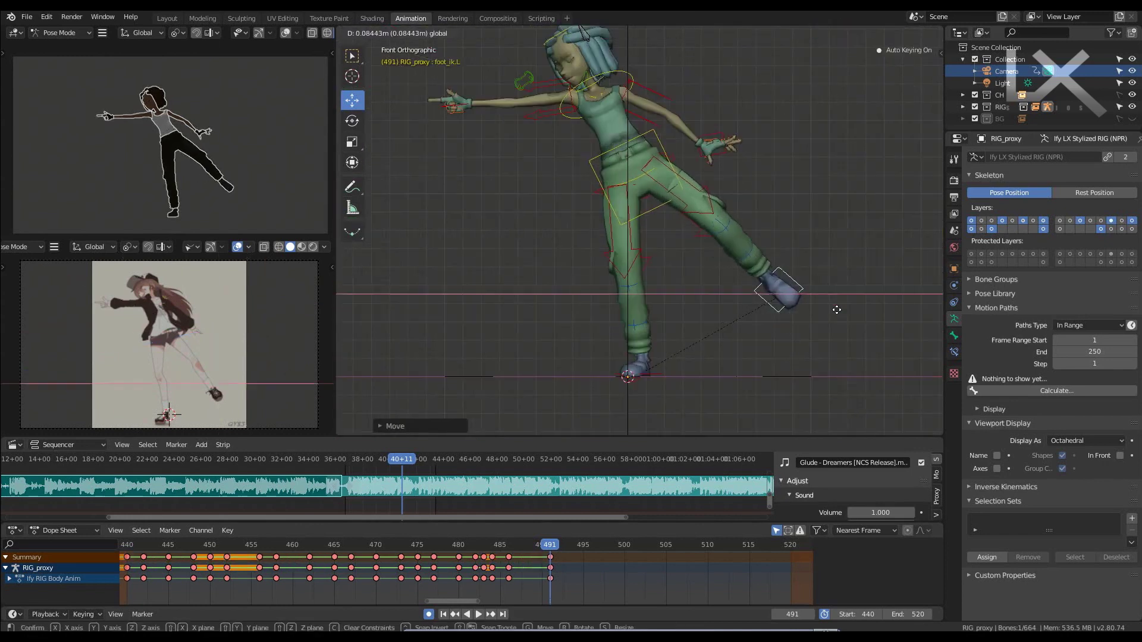
{"action": "left_click", "coordinate": [755, 178]}
{"action": "key", "text": "KP_3"}
{"action": "key", "text": "KP_1"}
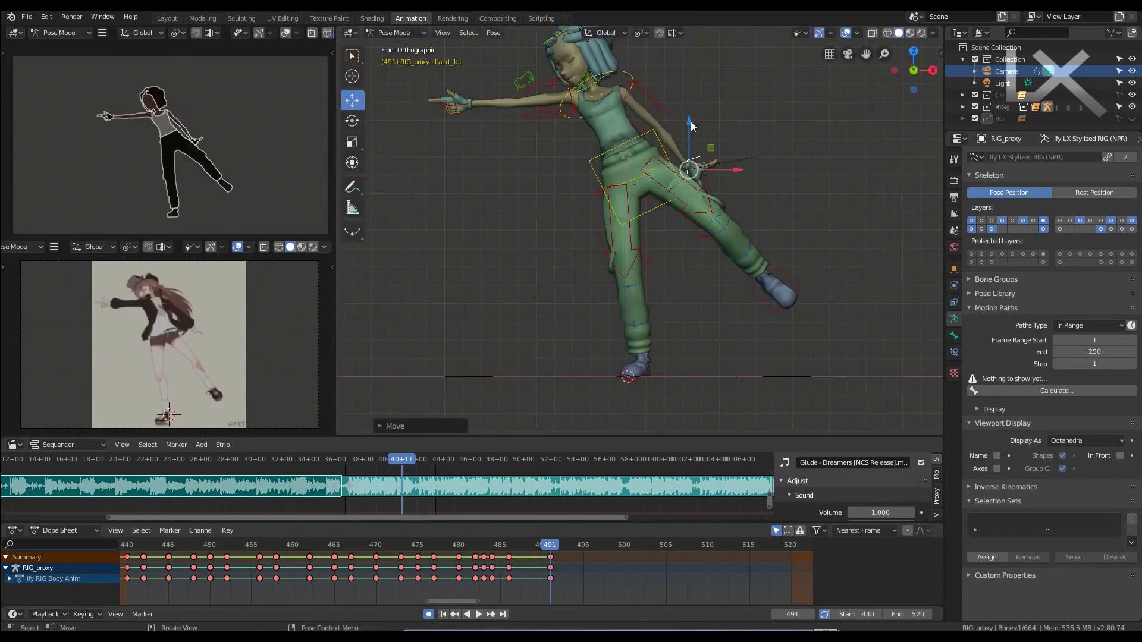
- Advance to frame 496 and save the blend file
{"action": "scroll", "coordinate": [691, 244], "scroll_direction": "down", "scroll_amount": 3}
{"action": "scroll", "coordinate": [761, 222], "scroll_direction": "up", "scroll_amount": 4}
{"action": "scroll", "coordinate": [700, 260], "scroll_direction": "down", "scroll_amount": 5}
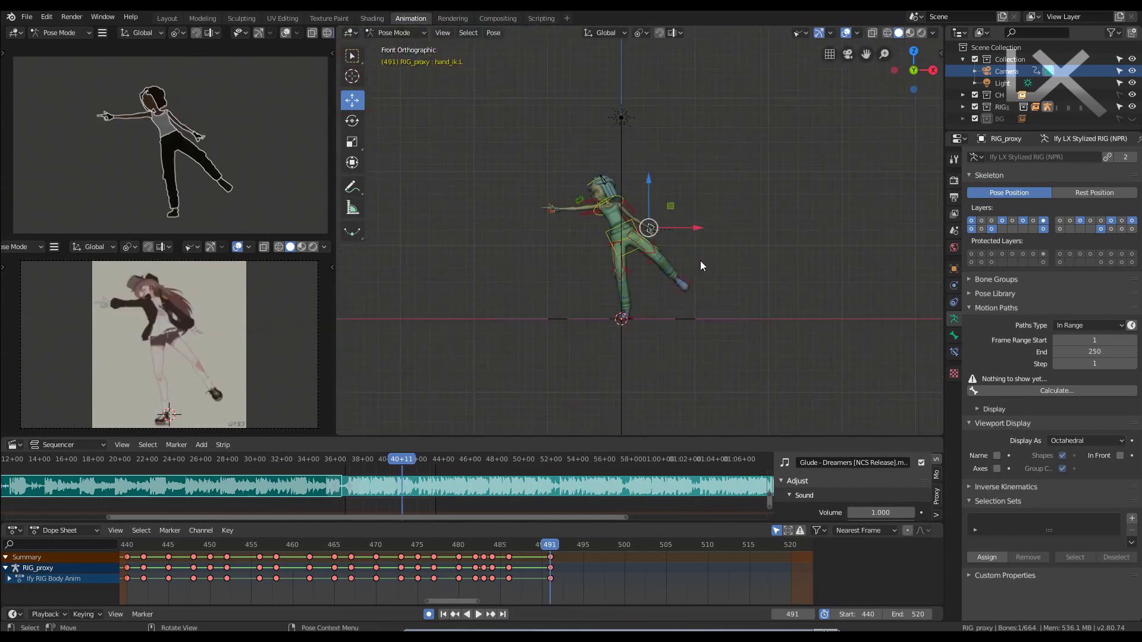
{"action": "key", "text": "space"}
{"action": "key", "text": "ctrl+s"}
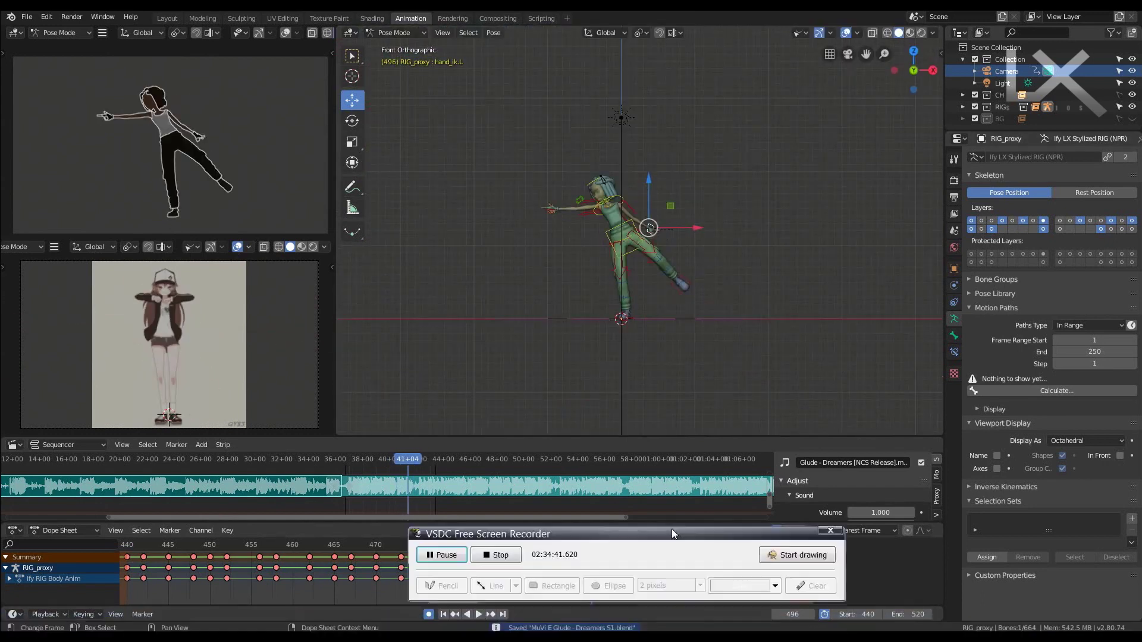
- Paste the stored pose onto frame 496
{"action": "left_click_drag", "start_coordinate": [613, 532], "coordinate": [657, 634]}
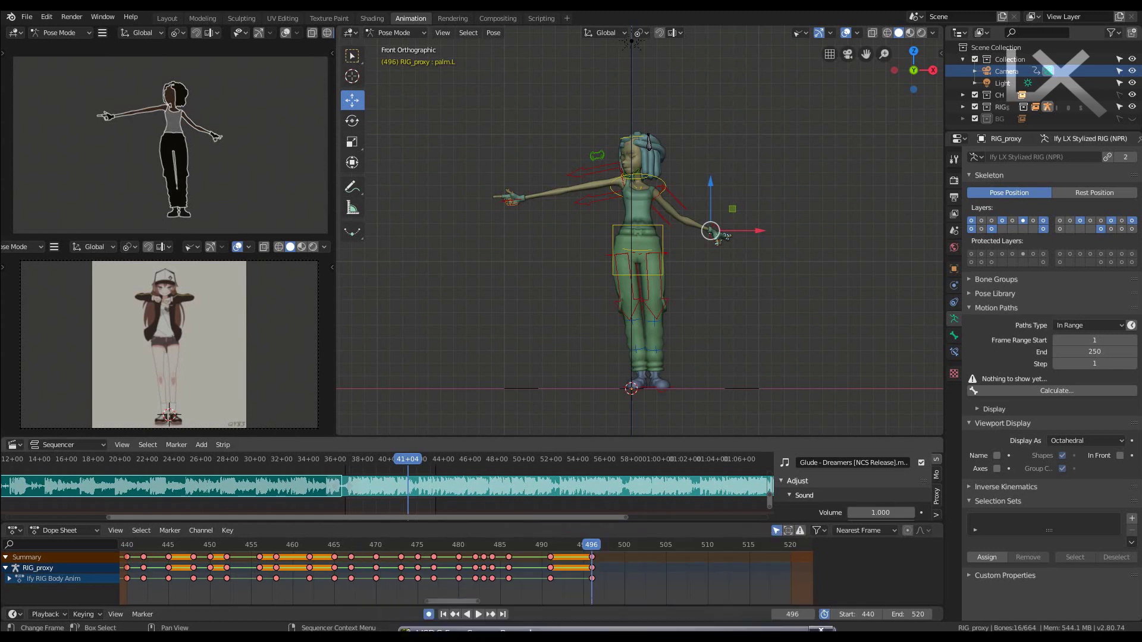
{"action": "scroll", "coordinate": [633, 224], "scroll_direction": "up", "scroll_amount": 4}
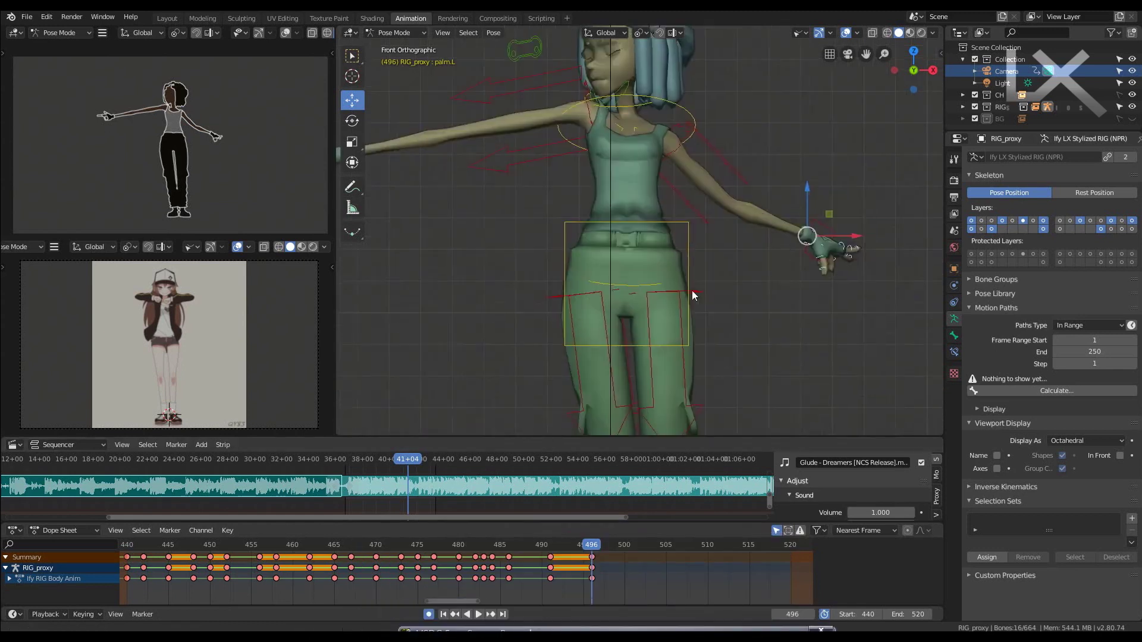
{"action": "scroll", "coordinate": [673, 322], "scroll_direction": "up", "scroll_amount": 3}
{"action": "key", "text": "ctrl+v"}
{"action": "scroll", "coordinate": [668, 279], "scroll_direction": "down", "scroll_amount": 6}
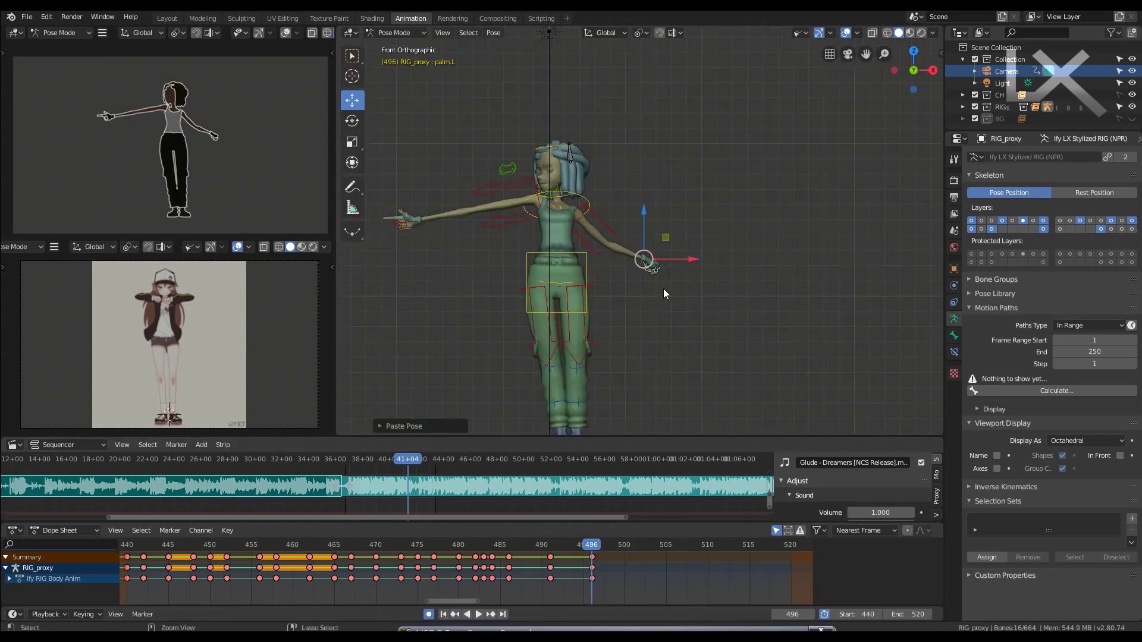
{"action": "scroll", "coordinate": [663, 288], "scroll_direction": "up", "scroll_amount": 5}
- Pull the left hand controller in beside the waist as a fist
{"action": "left_click", "coordinate": [665, 286]}
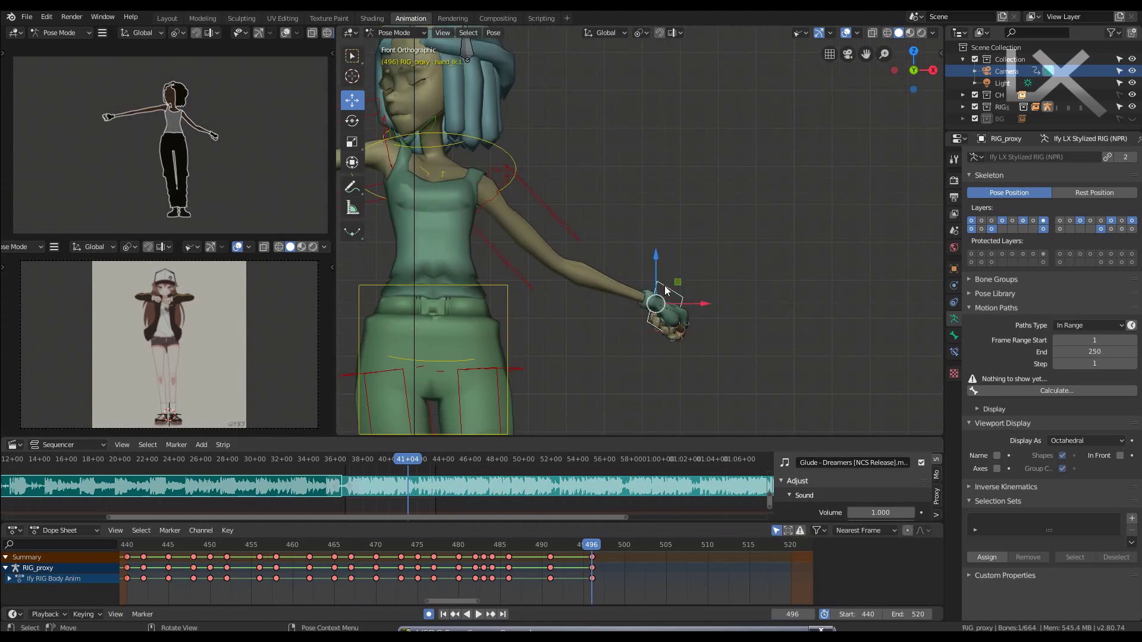
{"action": "middle_click_drag", "start_coordinate": [665, 286], "coordinate": [626, 315]}
{"action": "key", "text": "g"}
{"action": "left_click", "coordinate": [684, 277]}
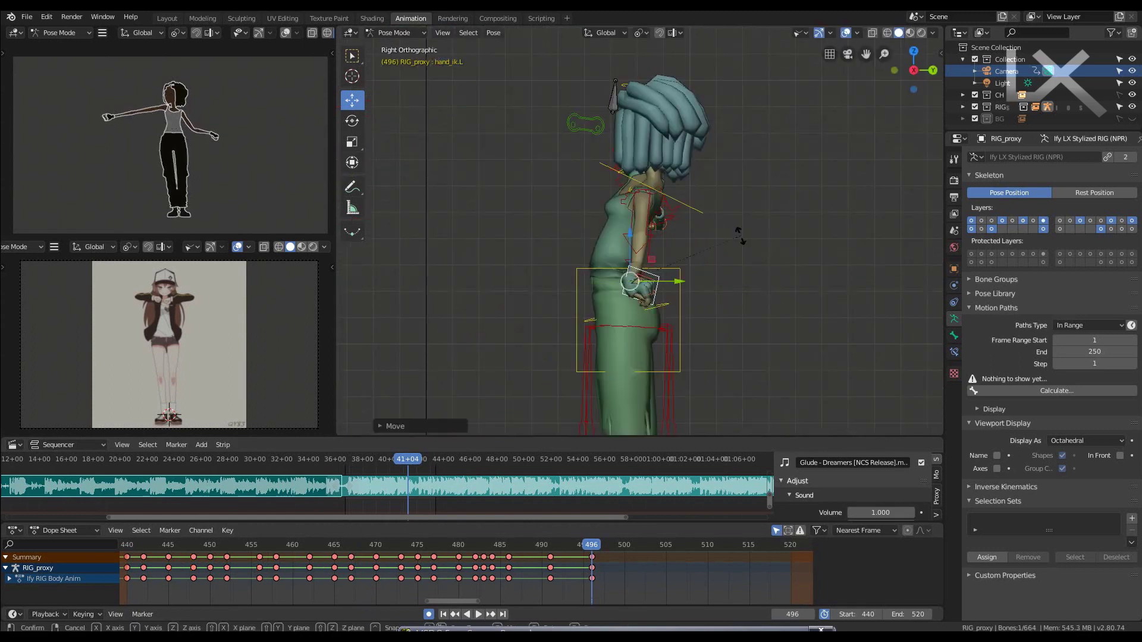
{"action": "key", "text": "r"}
{"action": "key", "text": "z"}
{"action": "key", "text": "Escape"}
{"action": "key", "text": "KP_1"}
{"action": "key", "text": "g"}
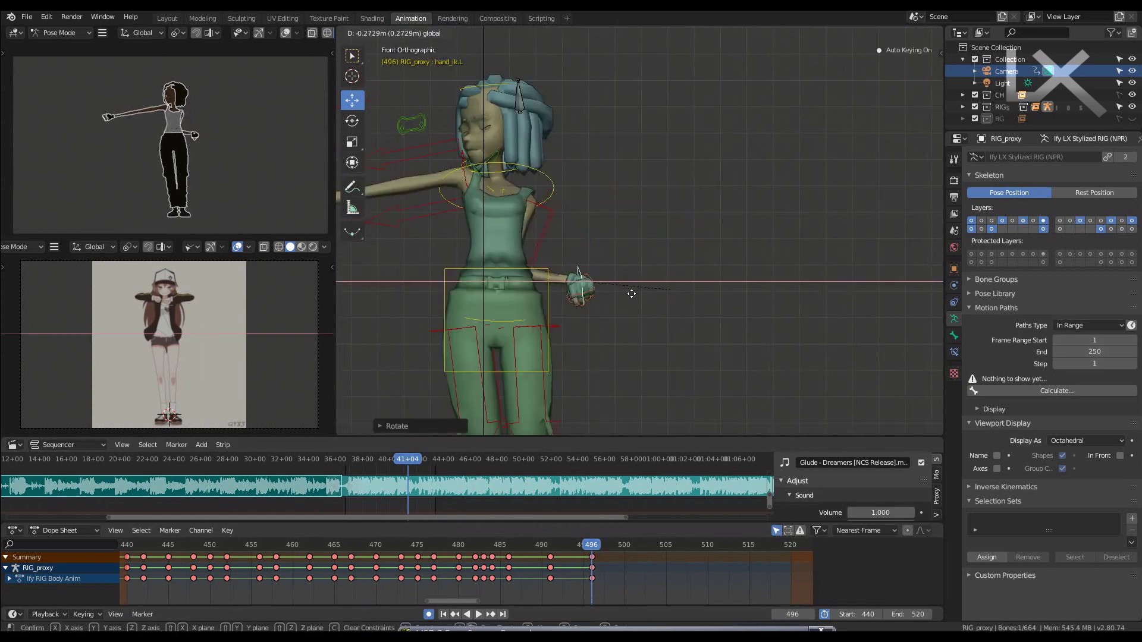
{"action": "left_click", "coordinate": [551, 195]}
{"action": "middle_click_drag", "start_coordinate": [551, 195], "coordinate": [640, 197], "text": "shift"}
- Select the chest and left shoulder bones for further posing
{"action": "left_click", "coordinate": [652, 204]}
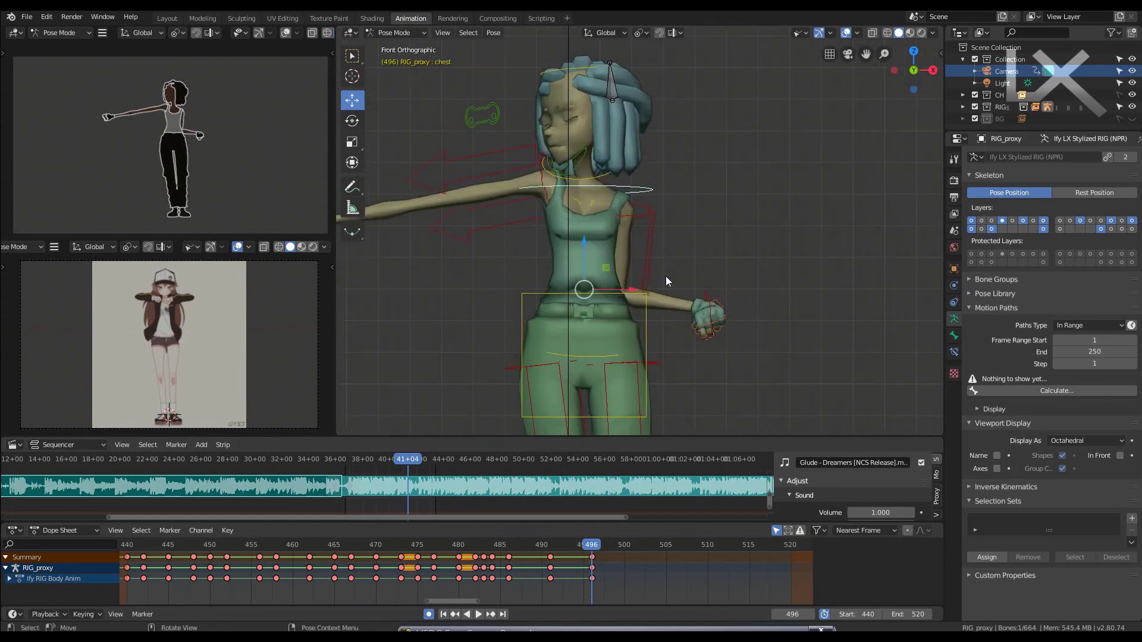
{"action": "scroll", "coordinate": [634, 255], "scroll_direction": "down", "scroll_amount": 3}
{"action": "scroll", "coordinate": [647, 188], "scroll_direction": "up", "scroll_amount": 2}
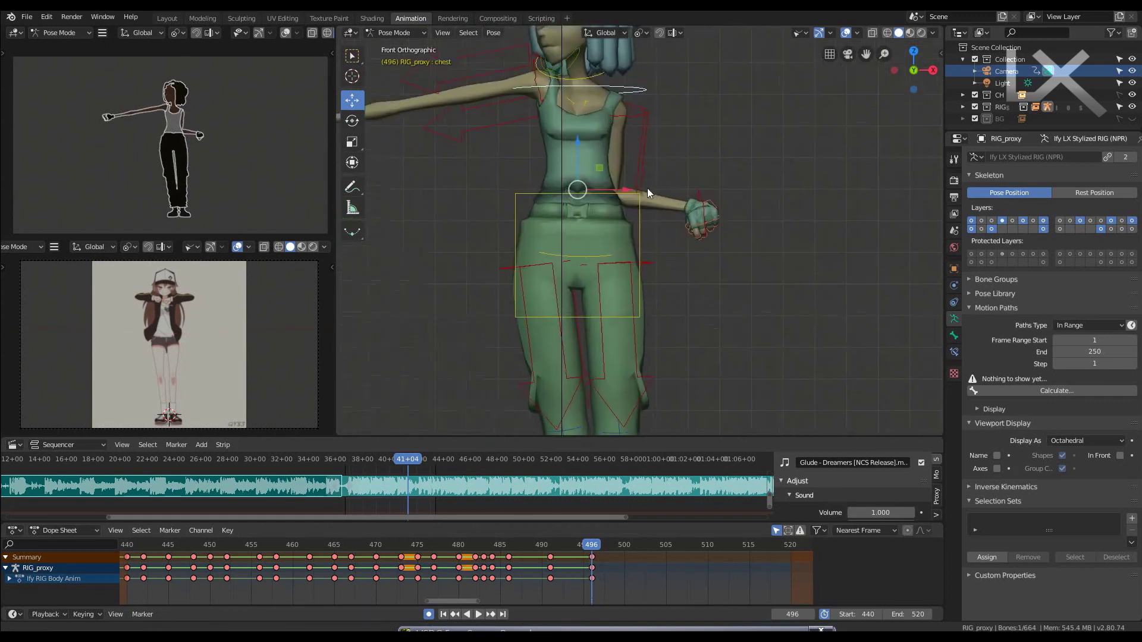
{"action": "scroll", "coordinate": [686, 215], "scroll_direction": "up", "scroll_amount": 2}
{"action": "left_click", "coordinate": [687, 215]}
{"action": "left_click", "coordinate": [674, 183]}
{"action": "scroll", "coordinate": [725, 180], "scroll_direction": "down", "scroll_amount": 1}
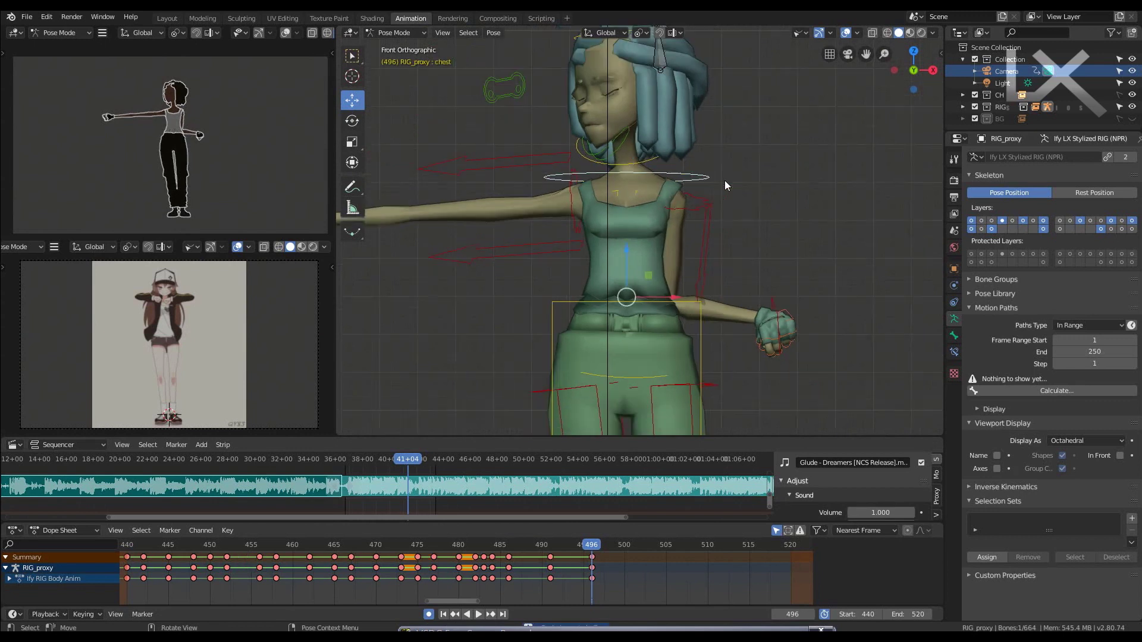
{"action": "left_click", "coordinate": [667, 204]}
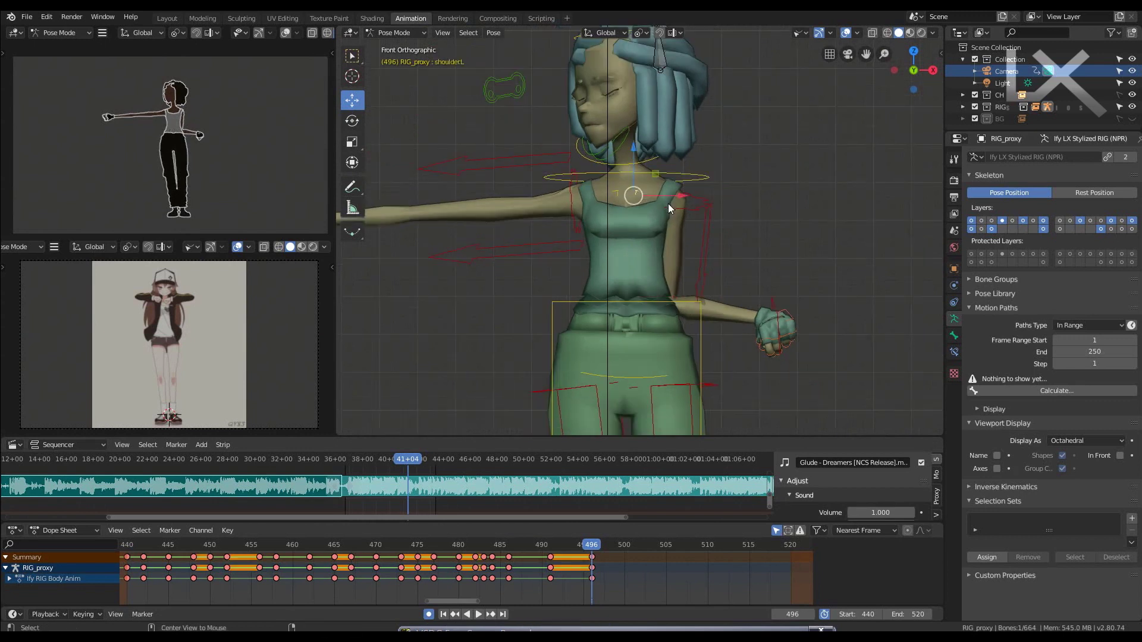
{"action": "scroll", "coordinate": [689, 238], "scroll_direction": "down", "scroll_amount": 2}
- Pull the left hand controller toward the hip and turn it around Z
{"action": "left_click", "coordinate": [736, 277]}
{"action": "middle_click_drag", "start_coordinate": [736, 277], "coordinate": [654, 249]}
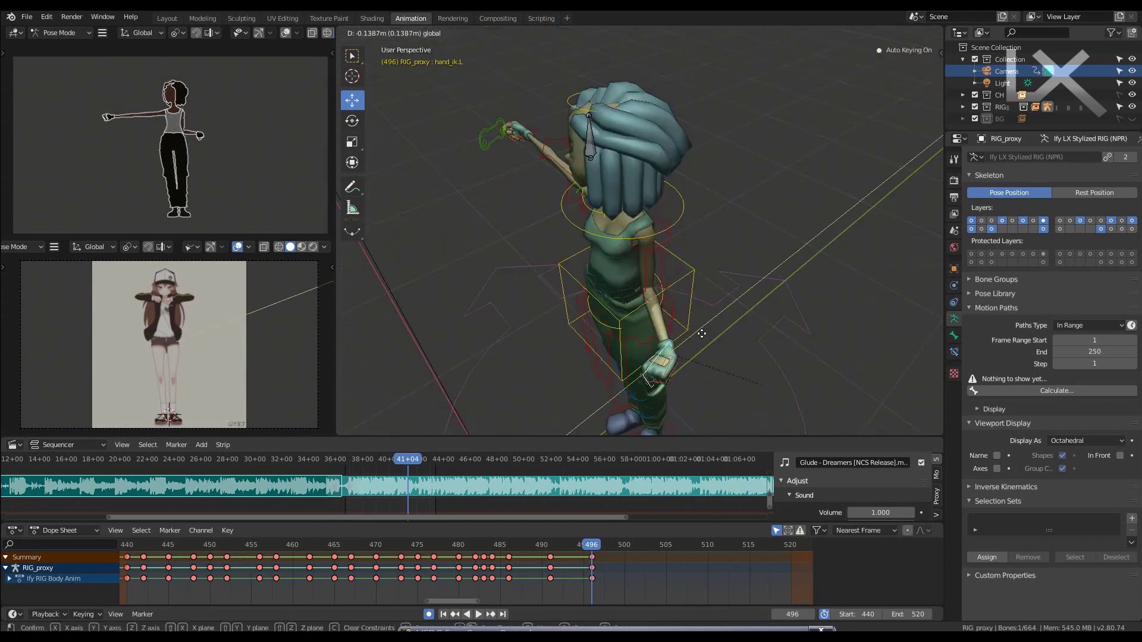
{"action": "left_click_drag", "start_coordinate": [684, 297], "coordinate": [619, 306]}
{"action": "middle_click_drag", "start_coordinate": [618, 306], "coordinate": [626, 303]}
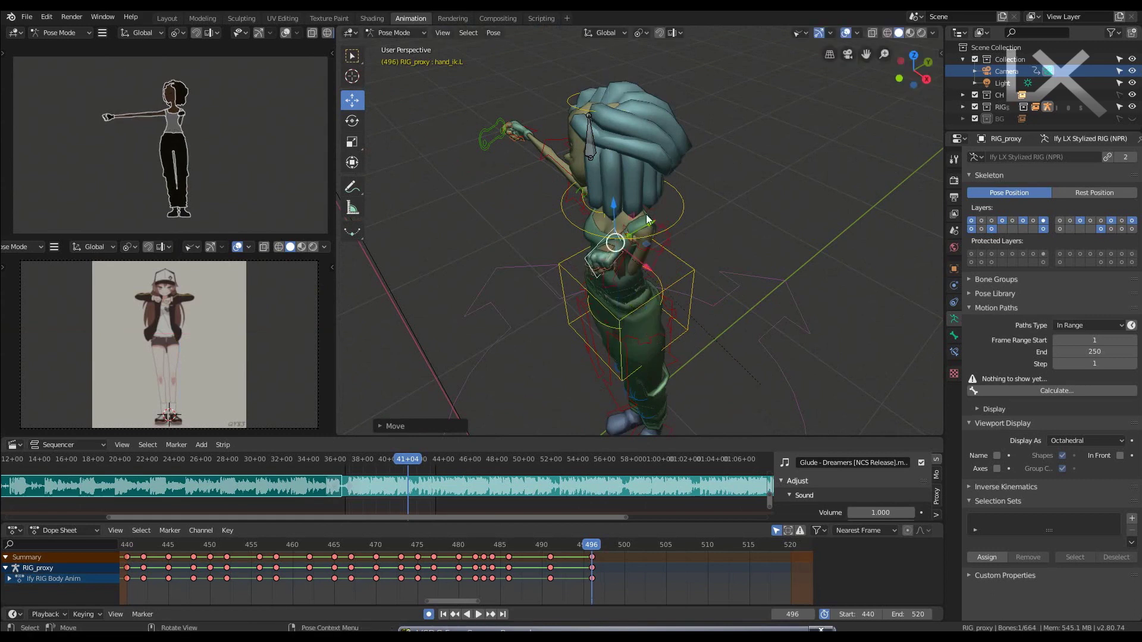
{"action": "scroll", "coordinate": [626, 303], "scroll_direction": "up", "scroll_amount": 2}
{"action": "key", "text": "r"}
{"action": "key", "text": "z"}
{"action": "left_click", "coordinate": [707, 294]}
{"action": "key", "text": "KP_1"}
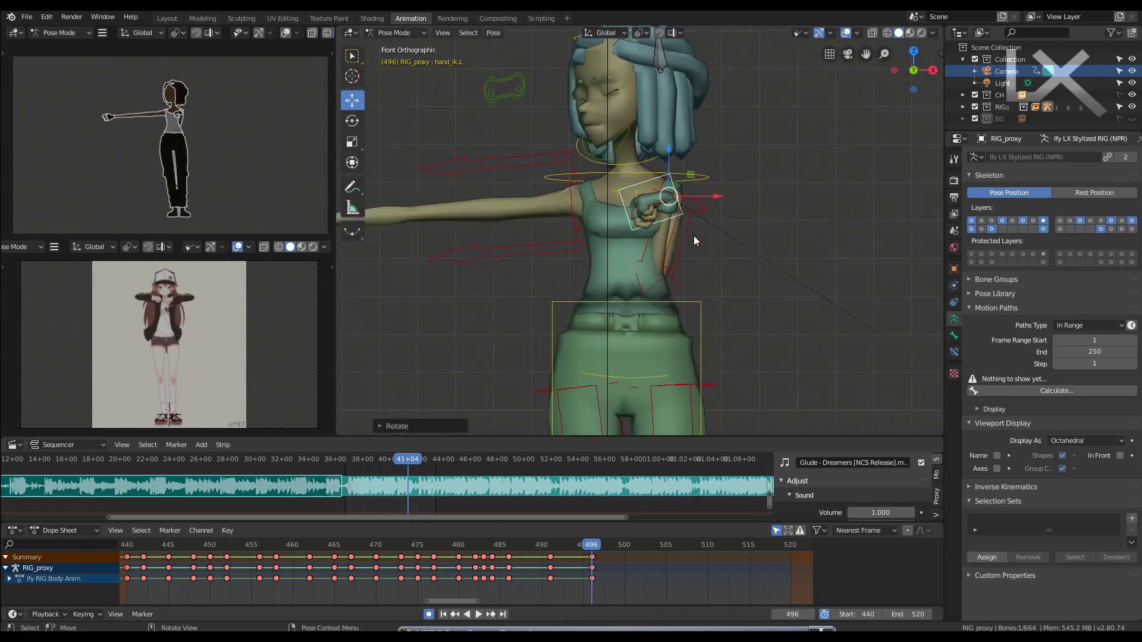
- Raise the left upper arm level and rotate the left shoulder on X
{"action": "left_click", "coordinate": [684, 252]}
{"action": "key", "text": "r"}
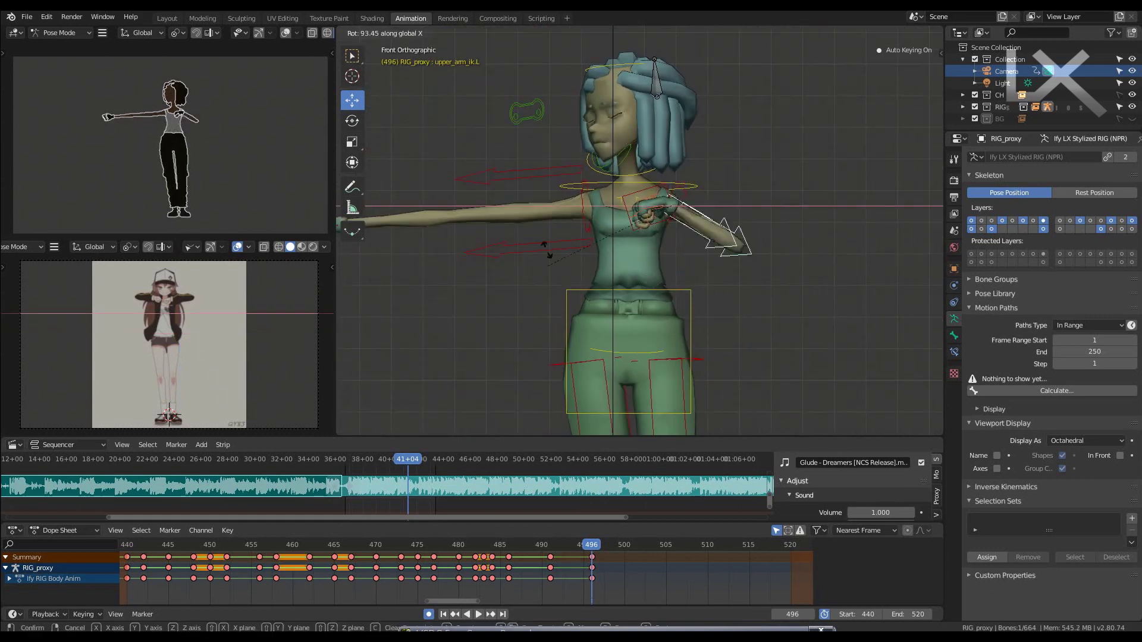
{"action": "left_click", "coordinate": [720, 195]}
{"action": "scroll", "coordinate": [642, 266], "scroll_direction": "up", "scroll_amount": 2}
{"action": "left_click", "coordinate": [605, 286]}
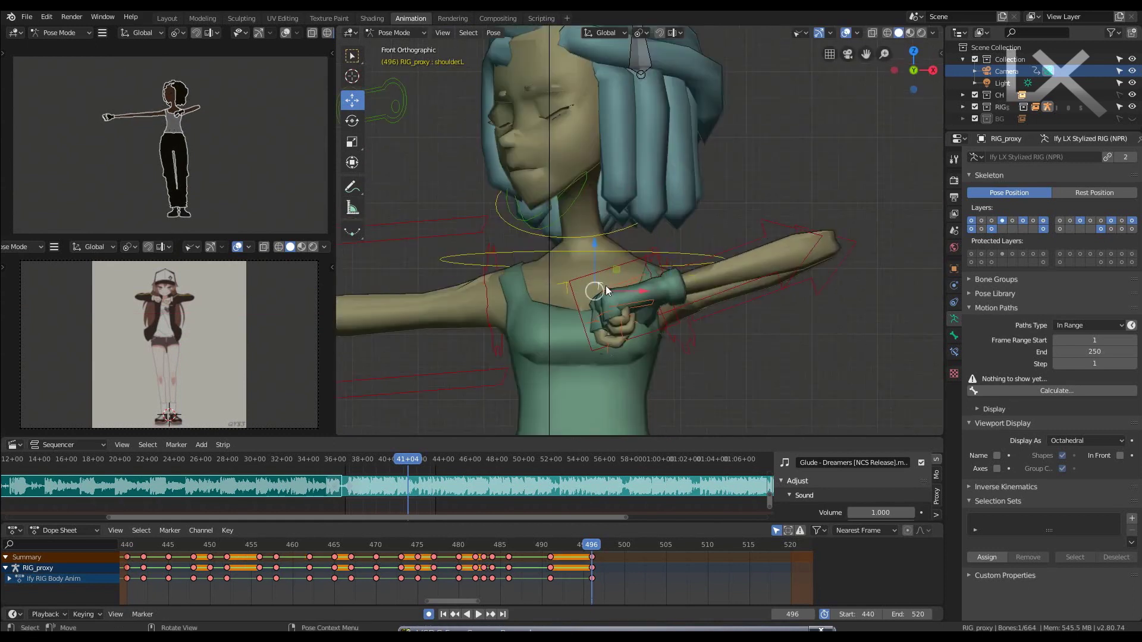
{"action": "key", "text": "r"}
{"action": "key", "text": "x"}
{"action": "key", "text": "x"}
{"action": "left_click", "coordinate": [751, 253]}
{"action": "scroll", "coordinate": [676, 235], "scroll_direction": "down", "scroll_amount": 2}
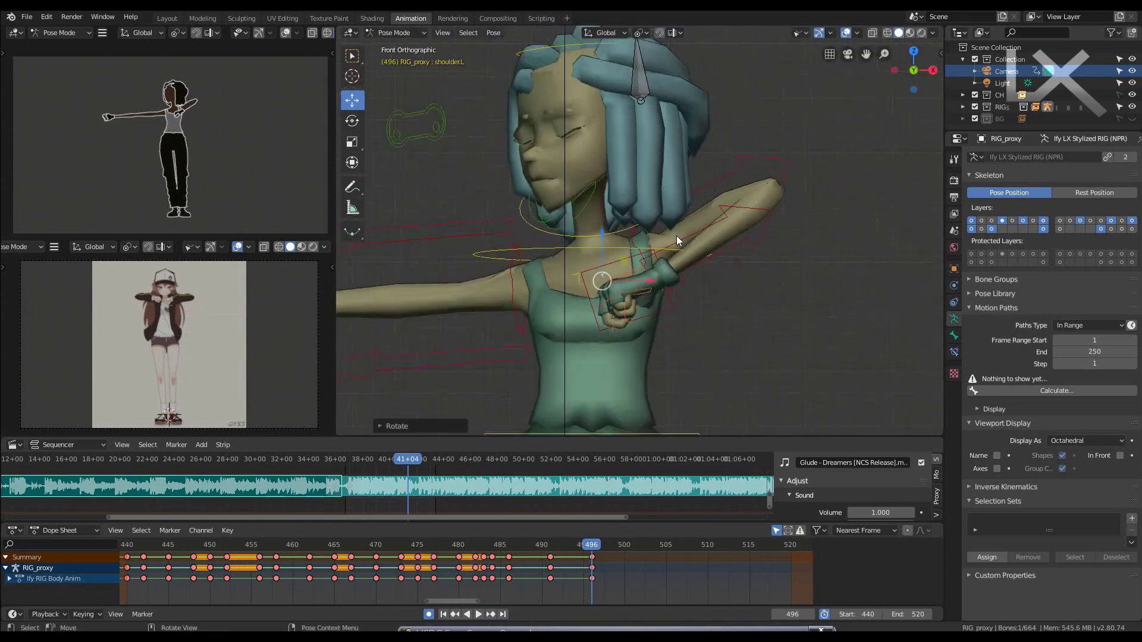
- Clear the head's rotation so it faces straight ahead, leaving the chest untilted
{"action": "left_click", "coordinate": [581, 236]}
{"action": "left_click", "coordinate": [595, 74]}
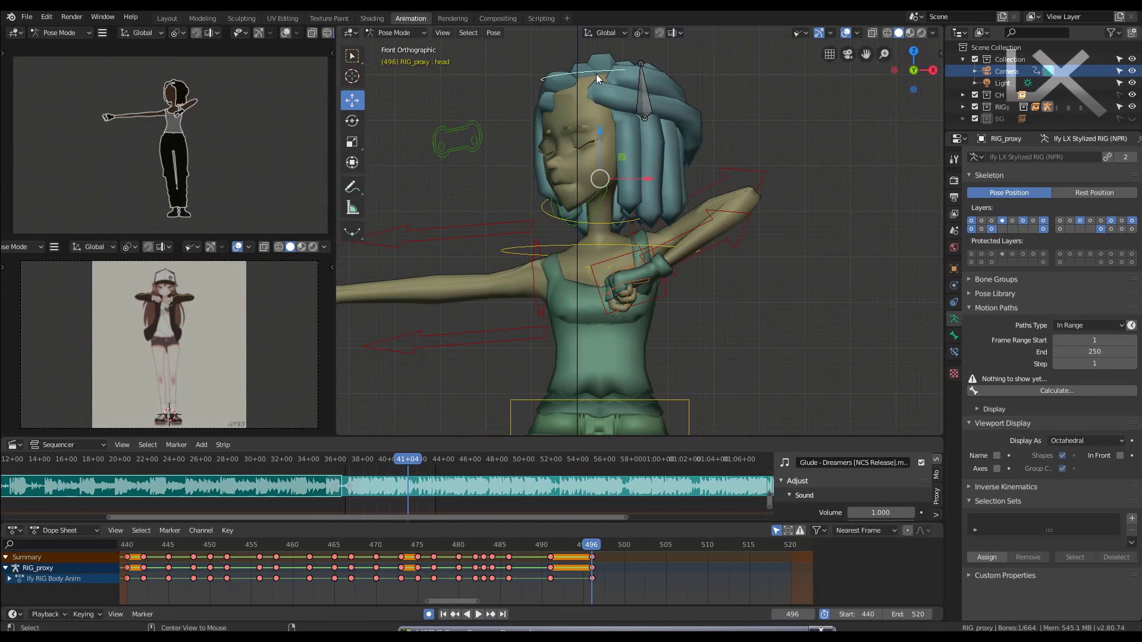
{"action": "key", "text": "alt+r"}
{"action": "scroll", "coordinate": [657, 276], "scroll_direction": "down", "scroll_amount": 3}
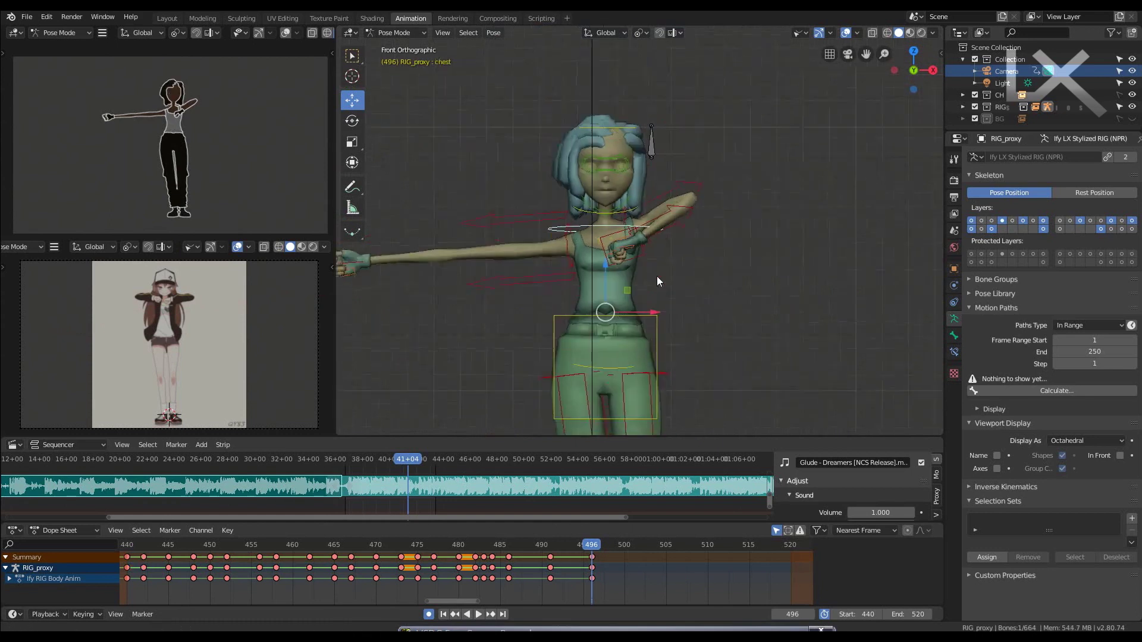
{"action": "left_click", "coordinate": [630, 170]}
{"action": "scroll", "coordinate": [618, 148], "scroll_direction": "up", "scroll_amount": 3}
{"action": "scroll", "coordinate": [619, 148], "scroll_direction": "down", "scroll_amount": 2}
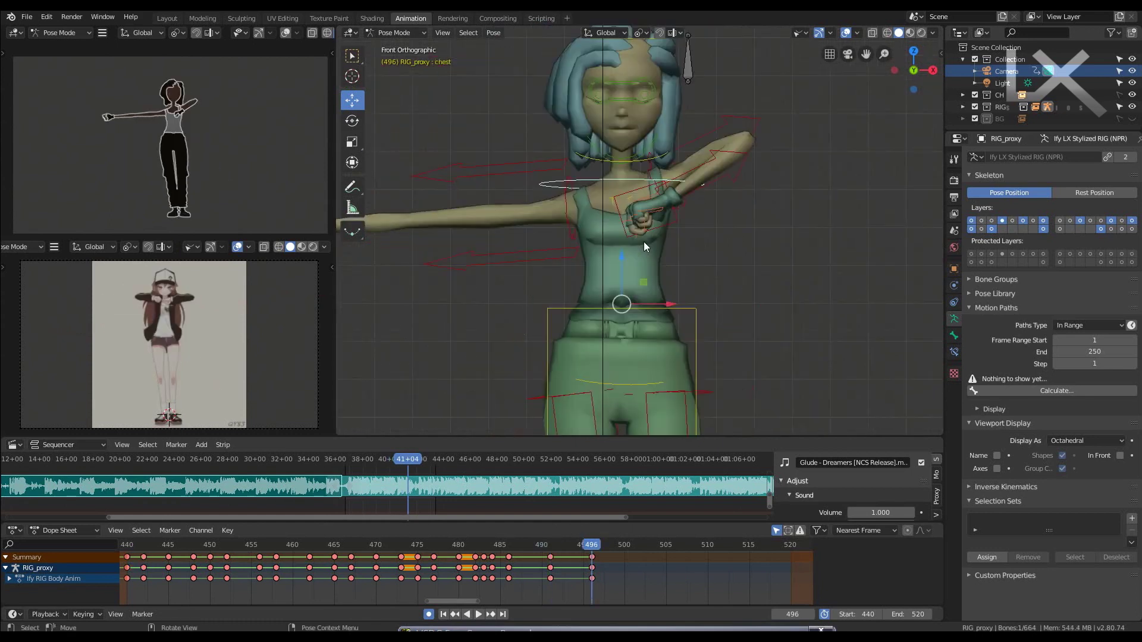
{"action": "key", "text": "r"}
{"action": "key", "text": "Escape"}
{"action": "scroll", "coordinate": [673, 169], "scroll_direction": "up", "scroll_amount": 3}
{"action": "scroll", "coordinate": [673, 169], "scroll_direction": "up", "scroll_amount": 2}
- Re-rotate the left shoulder and bring the left upper arm down to horizontal
{"action": "left_click", "coordinate": [647, 205]}
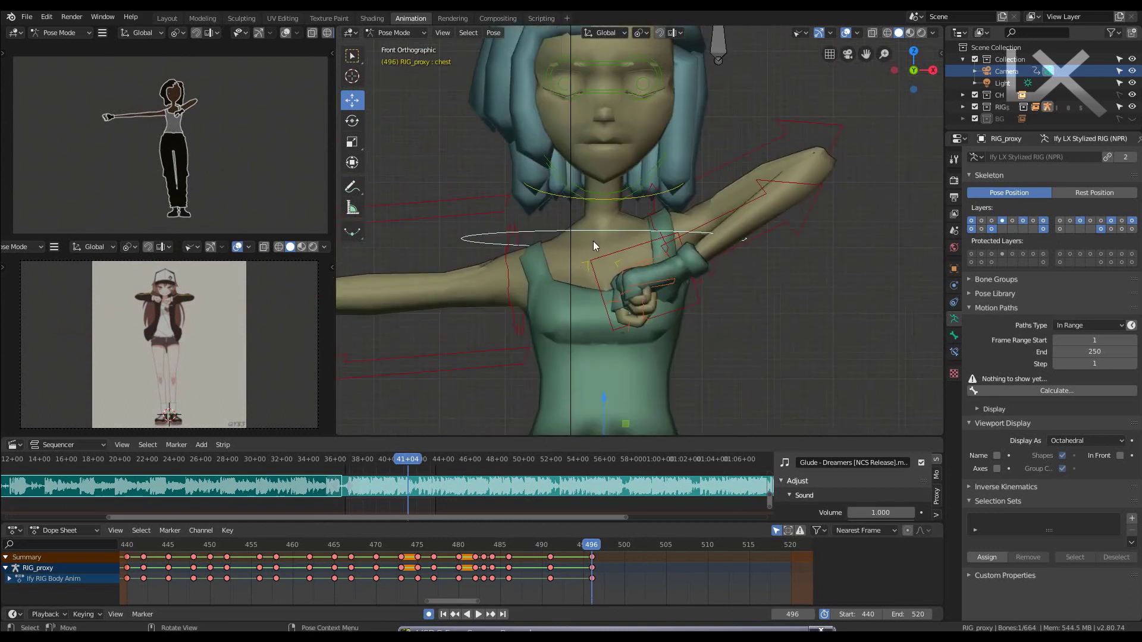
{"action": "scroll", "coordinate": [593, 240], "scroll_direction": "up", "scroll_amount": 2}
{"action": "key", "text": "r"}
{"action": "left_click", "coordinate": [716, 308]}
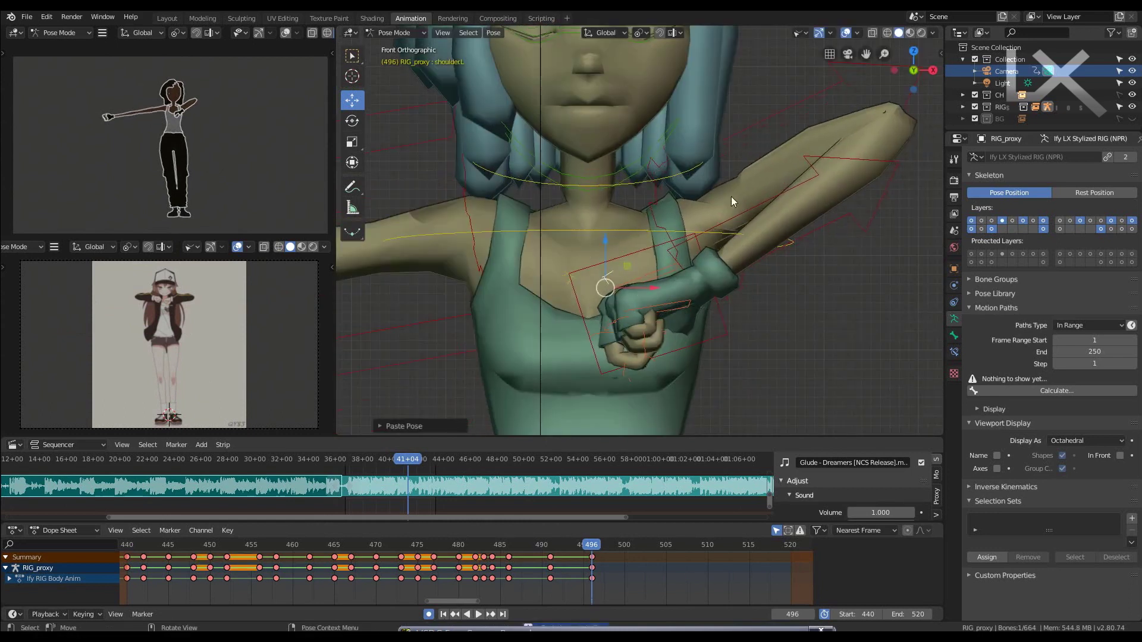
{"action": "left_click", "coordinate": [765, 121]}
{"action": "scroll", "coordinate": [780, 148], "scroll_direction": "down", "scroll_amount": 3}
{"action": "key", "text": "r"}
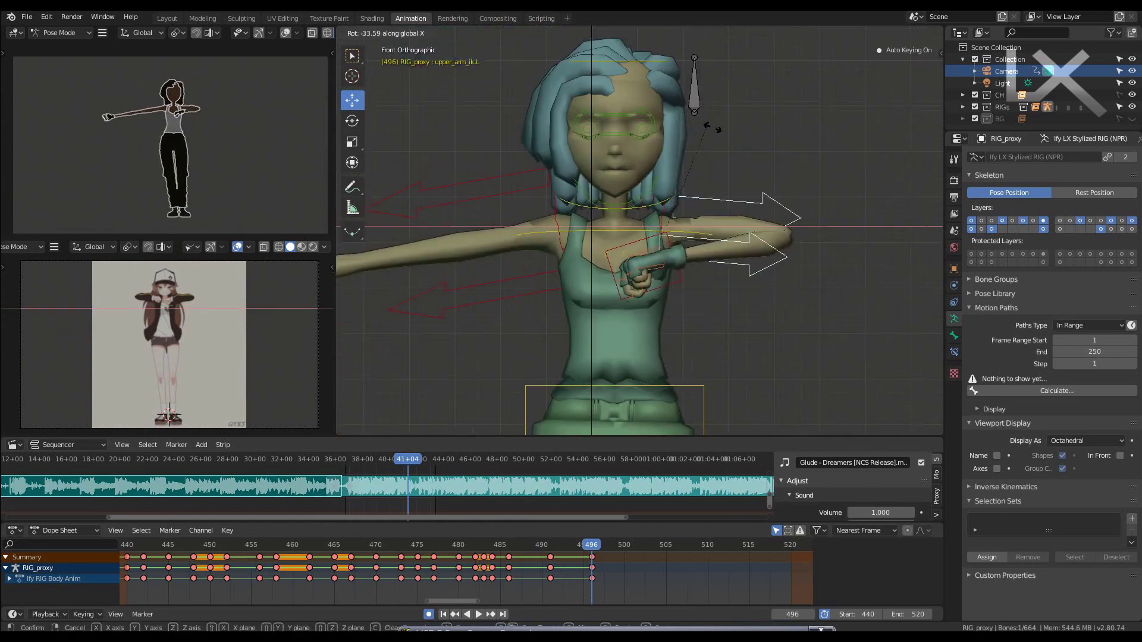
{"action": "left_click", "coordinate": [779, 232]}
- Move the left hand control to the chest and rotate it from the side view
{"action": "left_click", "coordinate": [619, 274]}
{"action": "key", "text": "g"}
{"action": "left_click", "coordinate": [665, 207]}
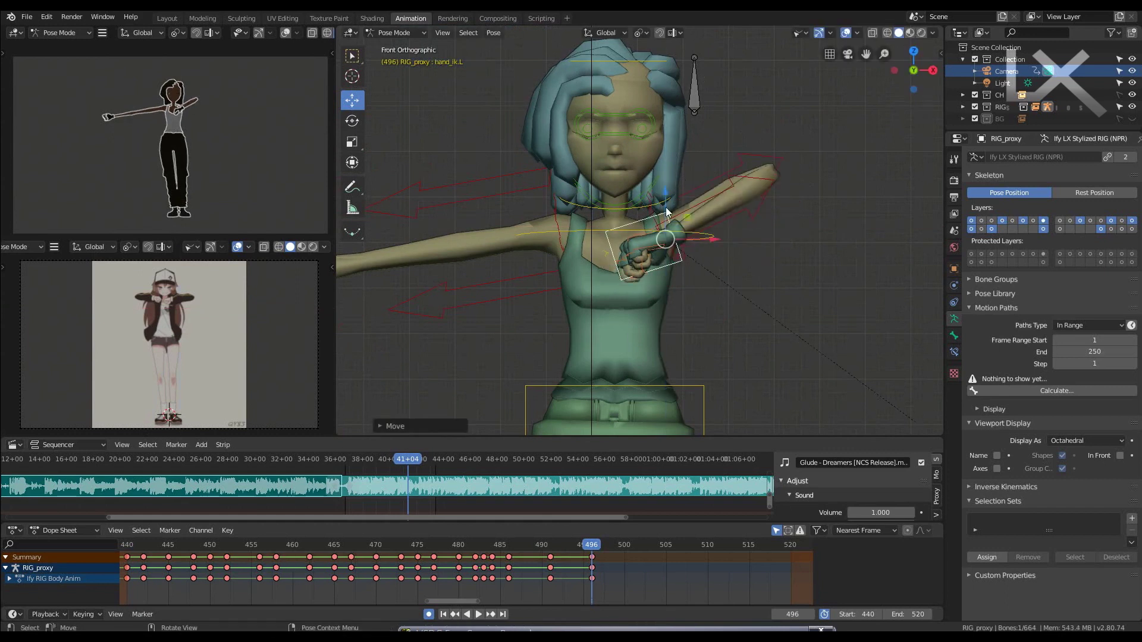
{"action": "key", "text": "KP_3"}
{"action": "key", "text": "r"}
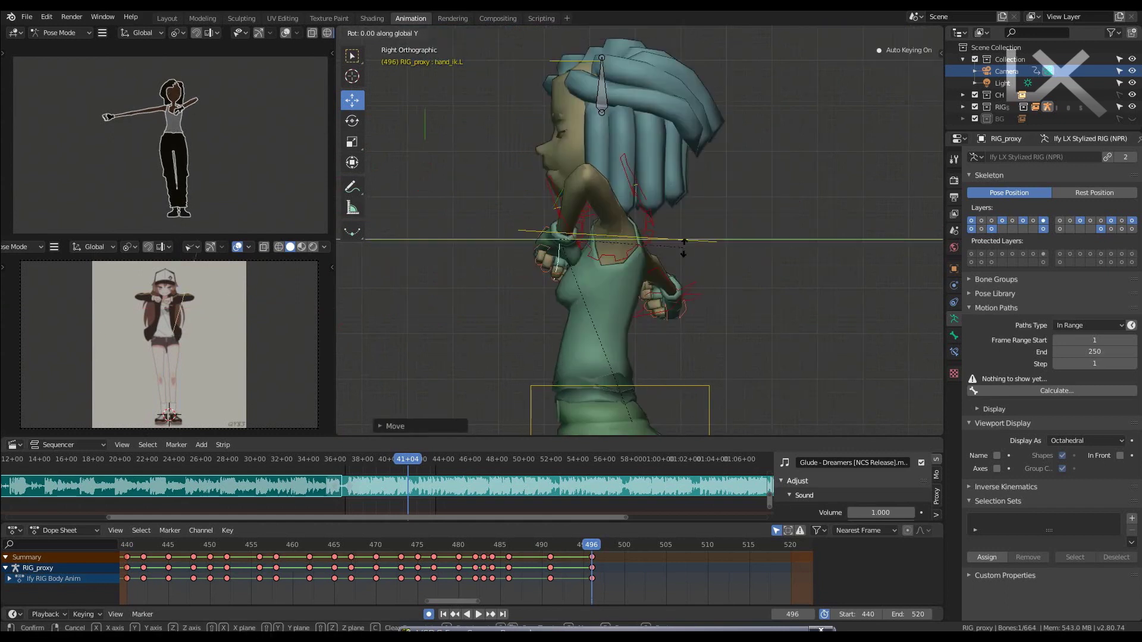
{"action": "left_click", "coordinate": [680, 242]}
{"action": "key", "text": "KP_1"}
{"action": "key", "text": "g"}
{"action": "key", "text": "z"}
{"action": "right_click", "coordinate": [663, 189]}
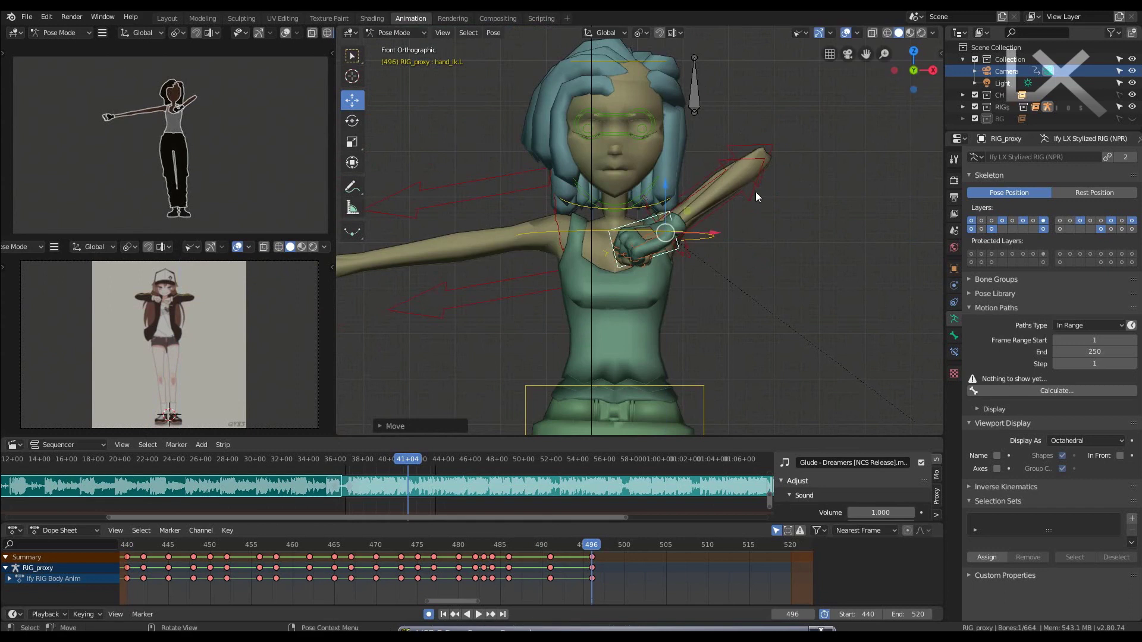
- Level the left arm on Z and paste its pose mirrored onto the right arm
{"action": "left_click", "coordinate": [756, 191]}
{"action": "key", "text": "r"}
{"action": "key", "text": "z"}
{"action": "key", "text": "z"}
{"action": "left_click", "coordinate": [744, 165]}
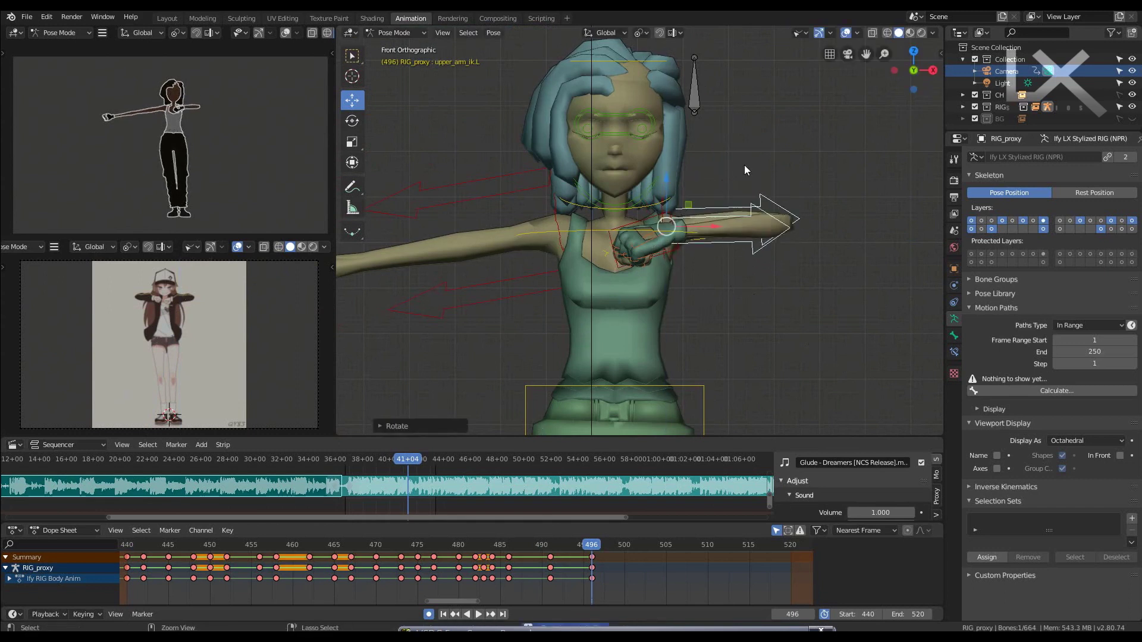
{"action": "key", "text": "ctrl+c"}
{"action": "key", "text": "ctrl+shift+v"}
- Mirror the left hand pose to the right and slide the fists together along X
{"action": "left_click", "coordinate": [660, 229]}
{"action": "key", "text": "ctrl+c"}
{"action": "key", "text": "ctrl+shift+v"}
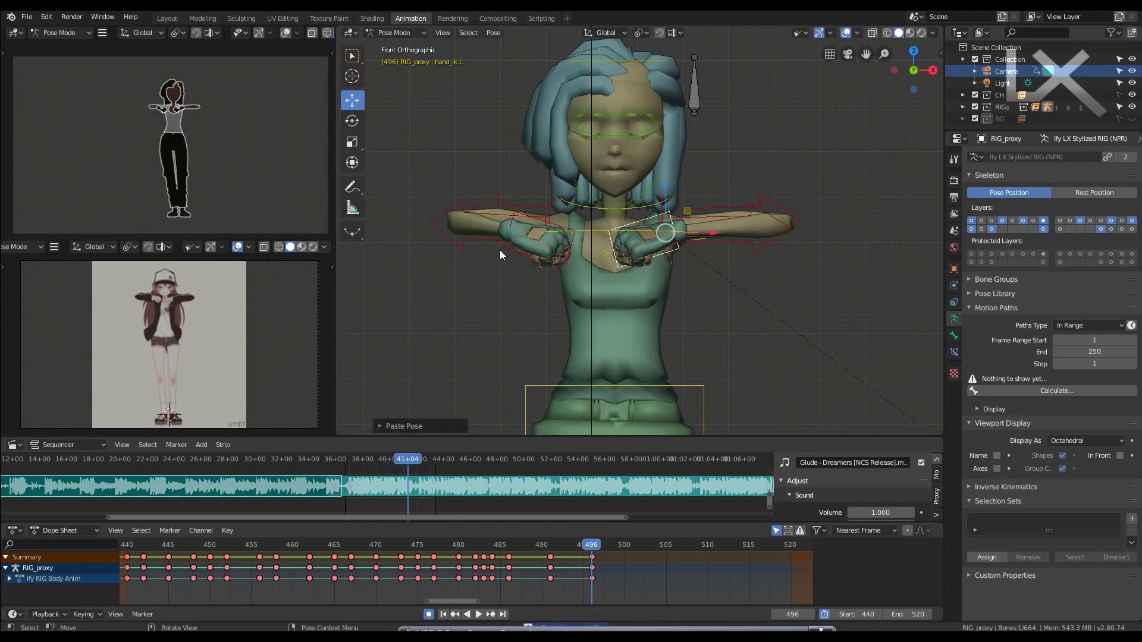
{"action": "key", "text": "g"}
{"action": "key", "text": "x"}
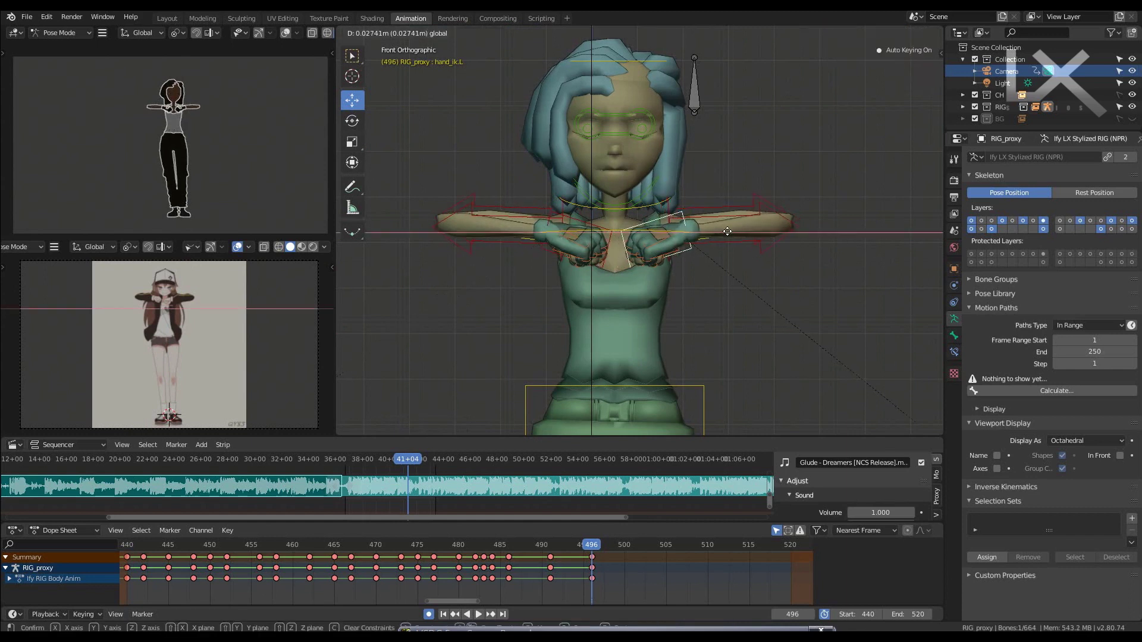
{"action": "left_click", "coordinate": [726, 231]}
{"action": "scroll", "coordinate": [638, 211], "scroll_direction": "up", "scroll_amount": 1}
- Tilt the neck around its X axis, checking from the side view
{"action": "left_click", "coordinate": [660, 190]}
{"action": "key", "text": "r"}
{"action": "key", "text": "x"}
{"action": "key", "text": "x"}
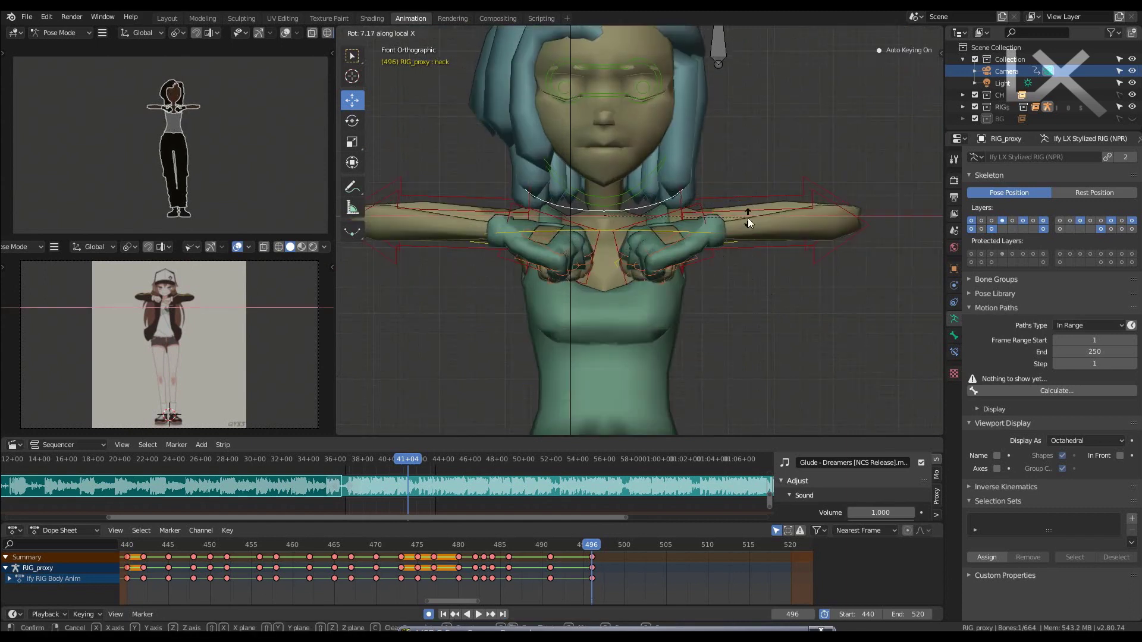
{"action": "key", "text": "KP_3"}
{"action": "left_click", "coordinate": [711, 194]}
{"action": "scroll", "coordinate": [711, 194], "scroll_direction": "up", "scroll_amount": 1}
- Rotate the head upright facing front and select the right hand control
{"action": "left_click", "coordinate": [586, 119]}
{"action": "key", "text": "r"}
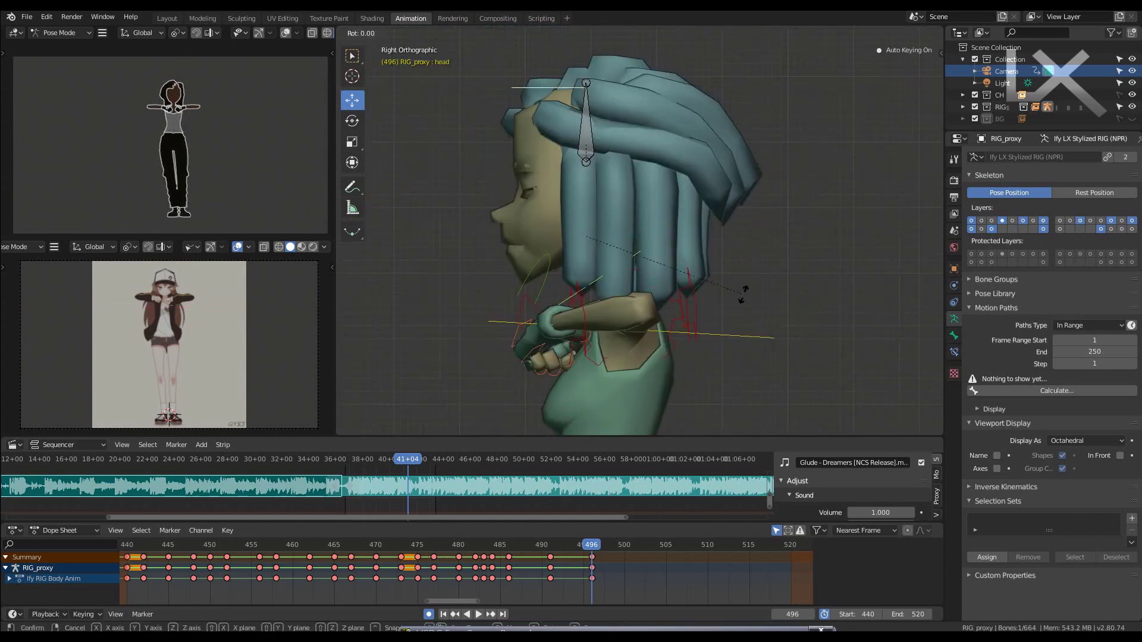
{"action": "left_click", "coordinate": [715, 256]}
{"action": "key", "text": "KP_1"}
{"action": "scroll", "coordinate": [684, 190], "scroll_direction": "down", "scroll_amount": 3}
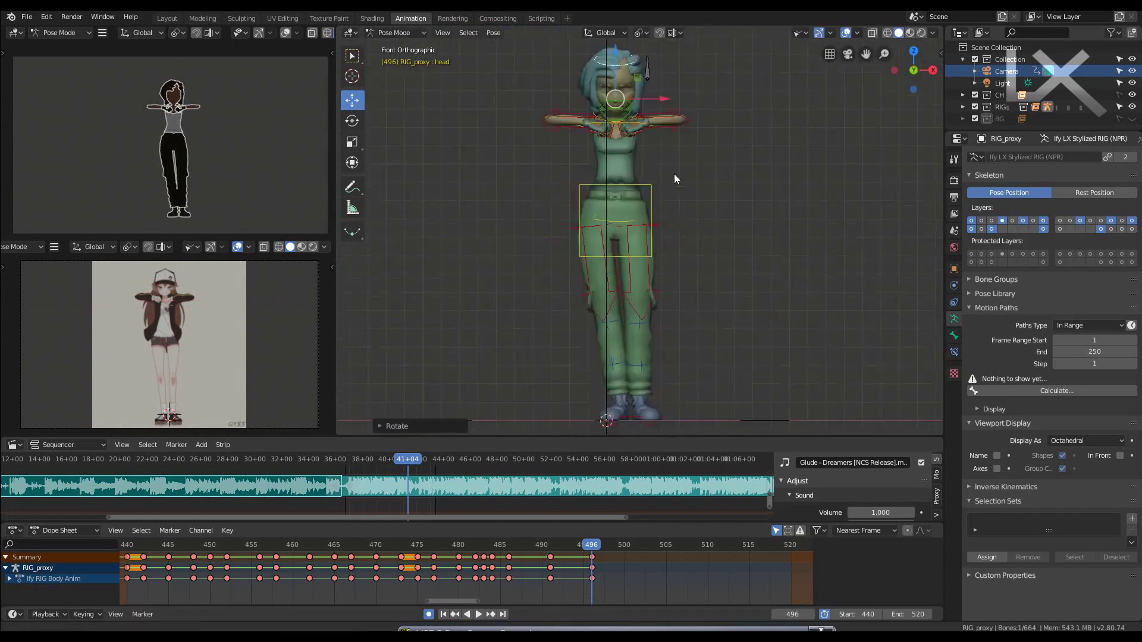
{"action": "scroll", "coordinate": [637, 143], "scroll_direction": "up", "scroll_amount": 5}
{"action": "left_click", "coordinate": [483, 122]}
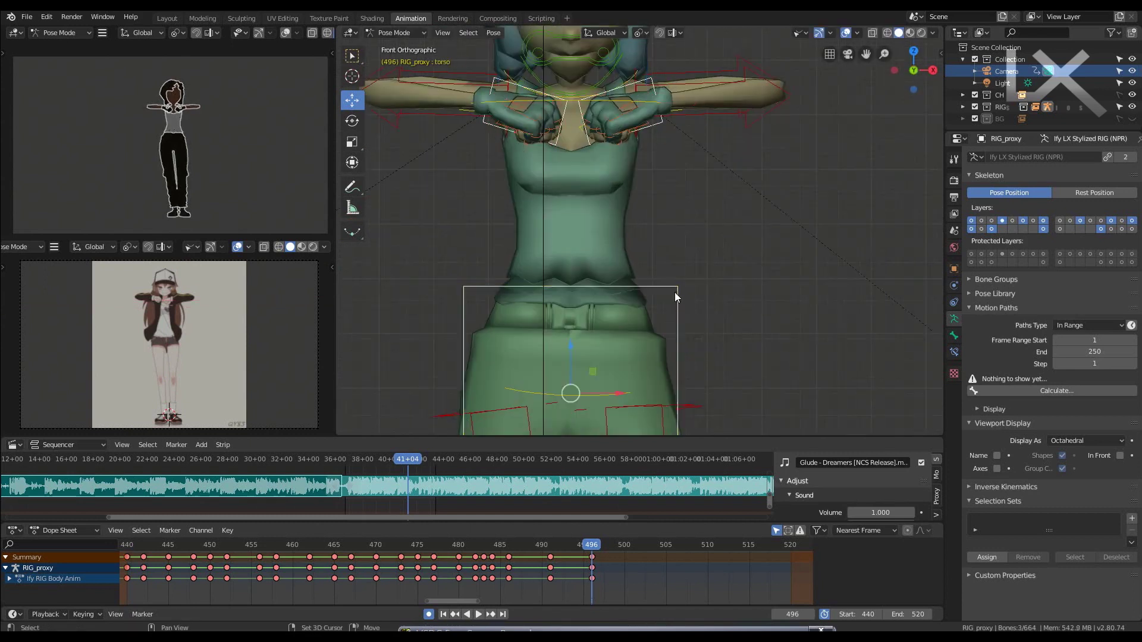
{"action": "scroll", "coordinate": [672, 250], "scroll_direction": "down", "scroll_amount": 3}
- Step back and forth between keyframes 491 and 496 to compare the poses
{"action": "key", "text": "Down"}
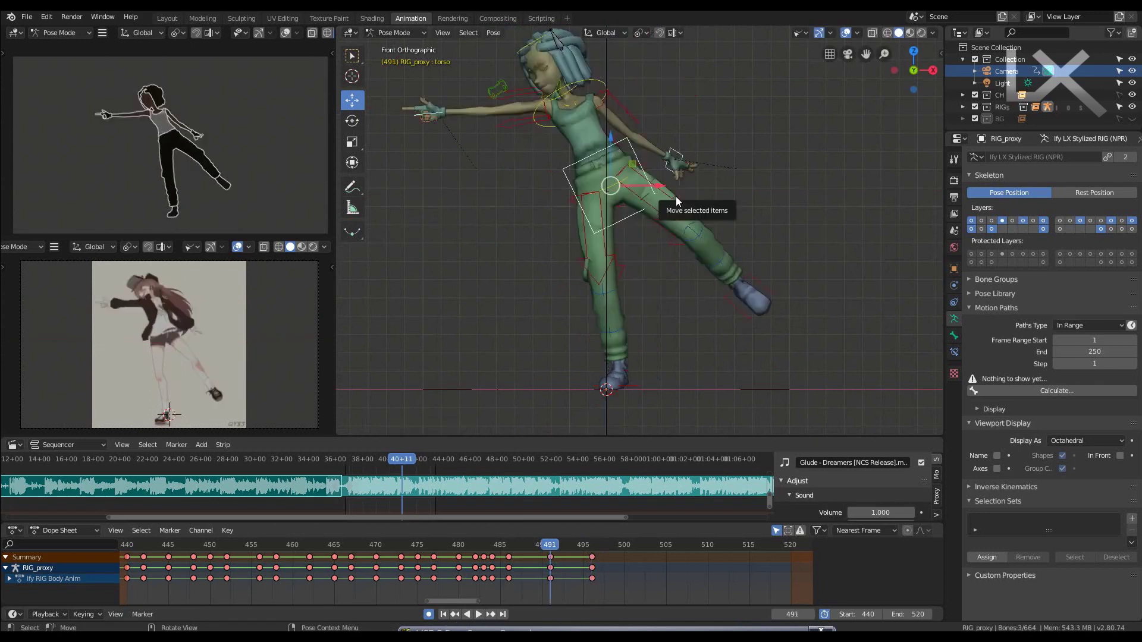
{"action": "key", "text": "Up"}
{"action": "key", "text": "Down"}
{"action": "key", "text": "Up"}
{"action": "key", "text": "Down"}
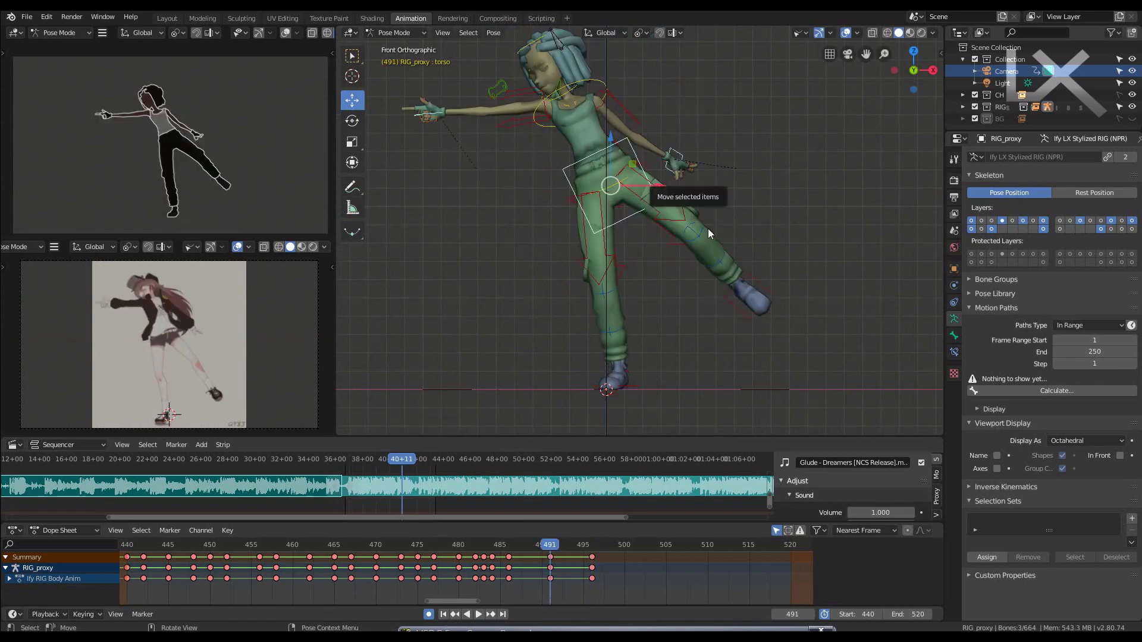
- At frame 491, nudge the left foot control slightly inward, then go to frame 496
{"action": "left_click", "coordinate": [757, 282]}
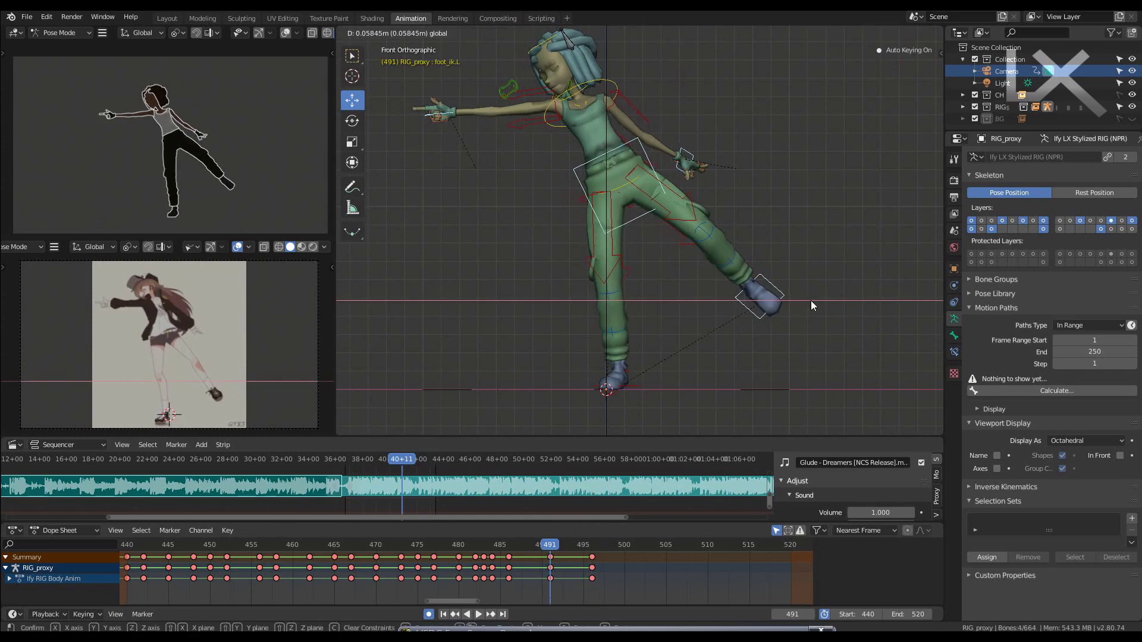
{"action": "key", "text": "Down"}
{"action": "key", "text": "Up"}
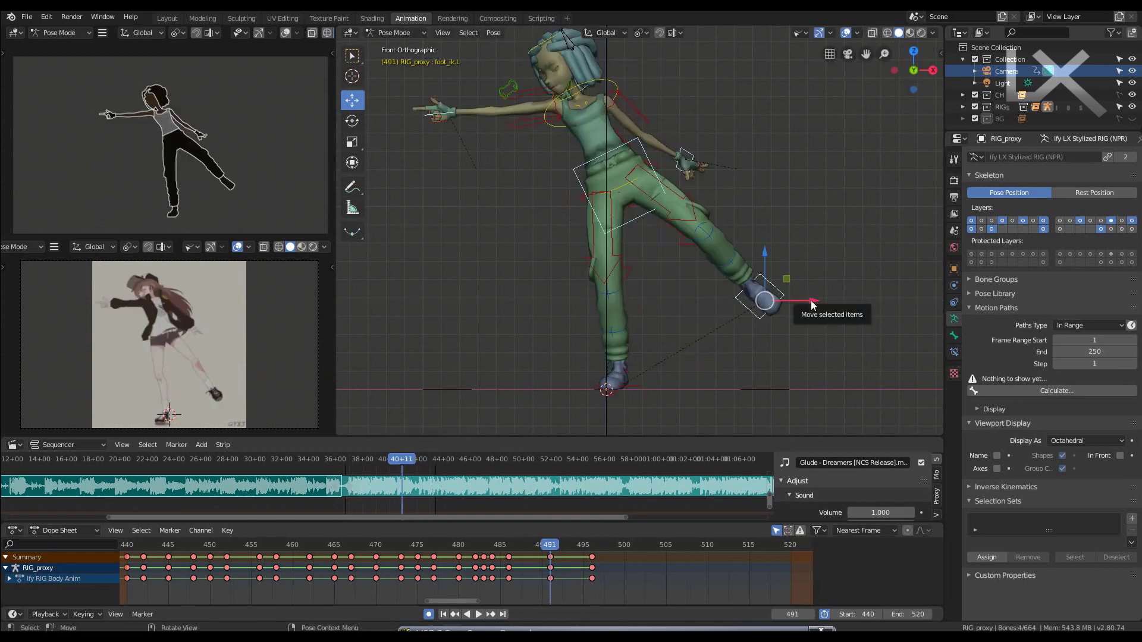
{"action": "left_click_drag", "start_coordinate": [813, 300], "coordinate": [798, 303]}
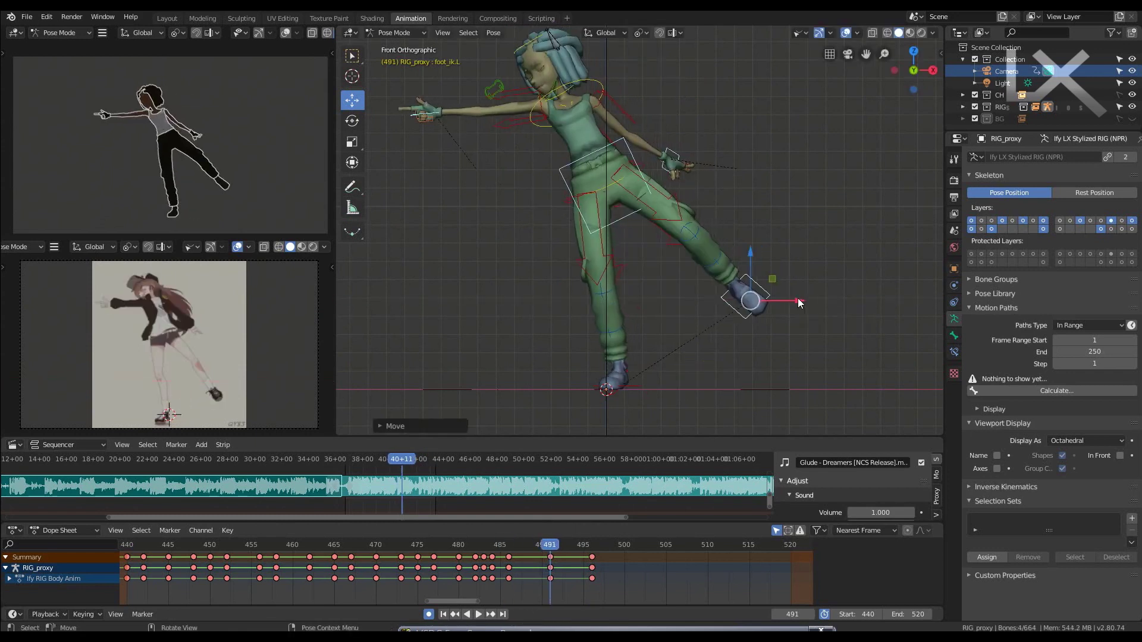
{"action": "key", "text": "Up"}
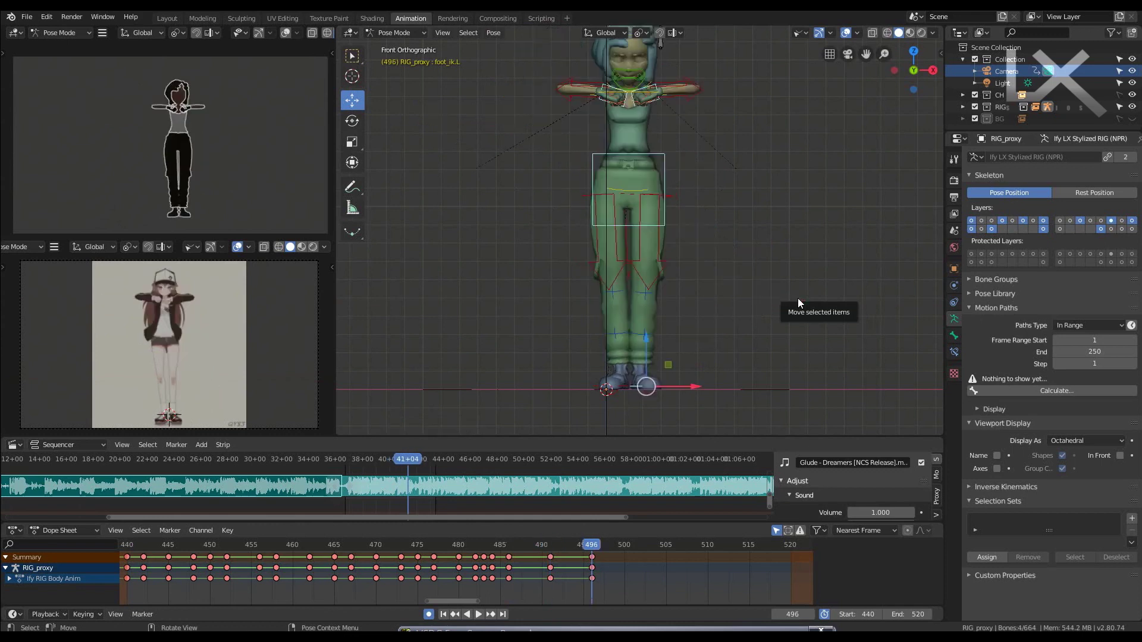
- Bring the character's head fully into view and play the animation
{"action": "middle_click_drag", "start_coordinate": [671, 167], "coordinate": [666, 202], "text": "shift"}
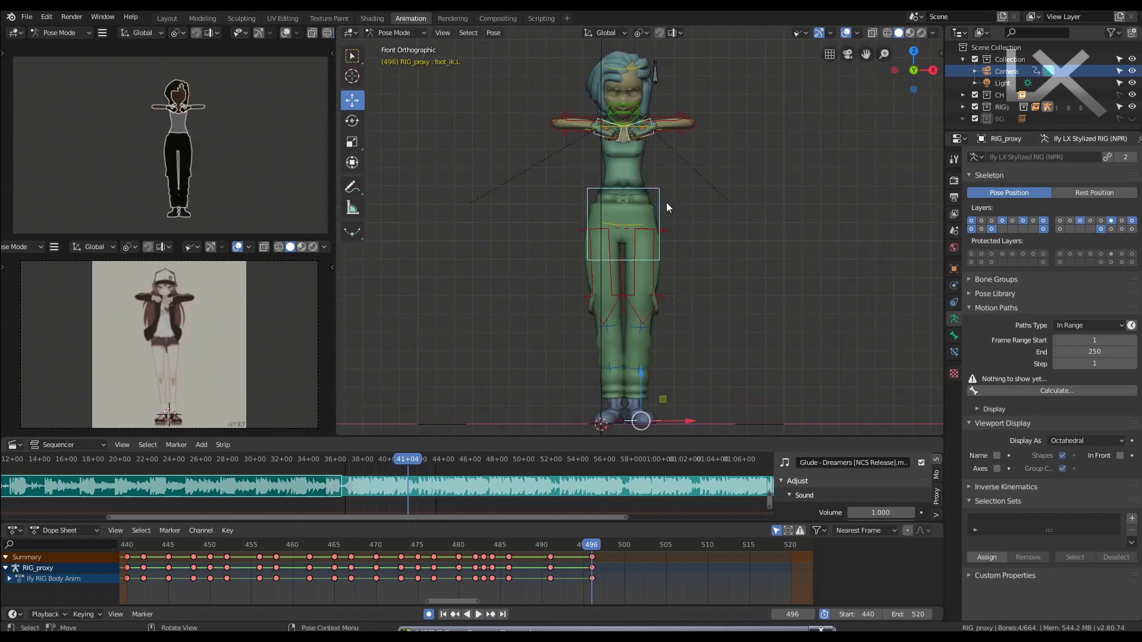
{"action": "scroll", "coordinate": [666, 202], "scroll_direction": "up", "scroll_amount": 1}
{"action": "scroll", "coordinate": [645, 204], "scroll_direction": "up", "scroll_amount": 2}
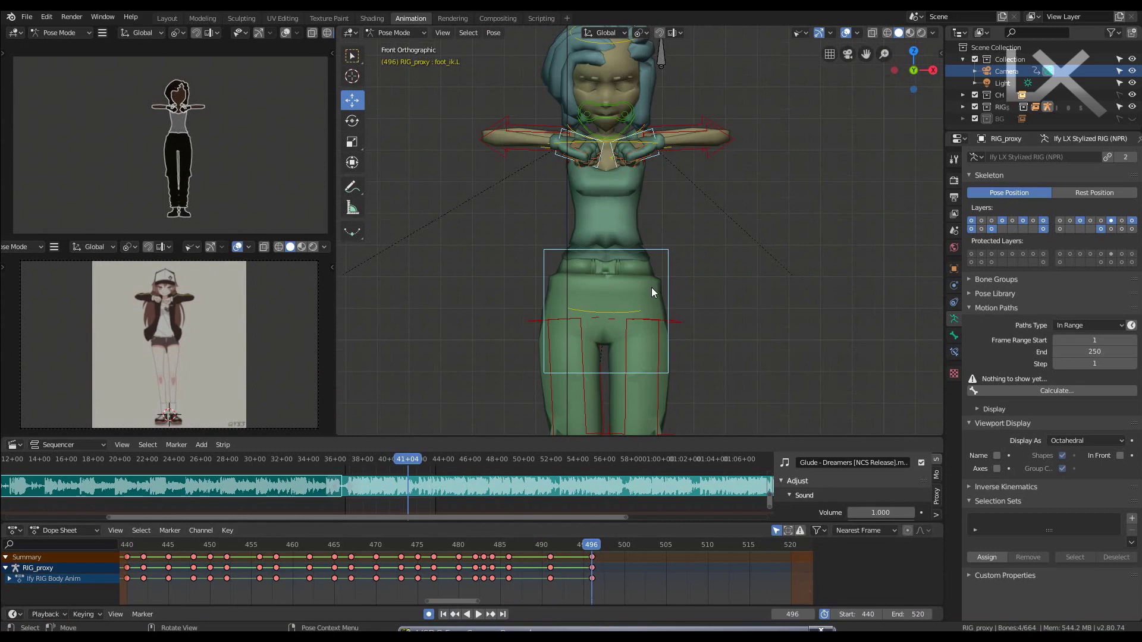
{"action": "scroll", "coordinate": [669, 245], "scroll_direction": "down", "scroll_amount": 5}
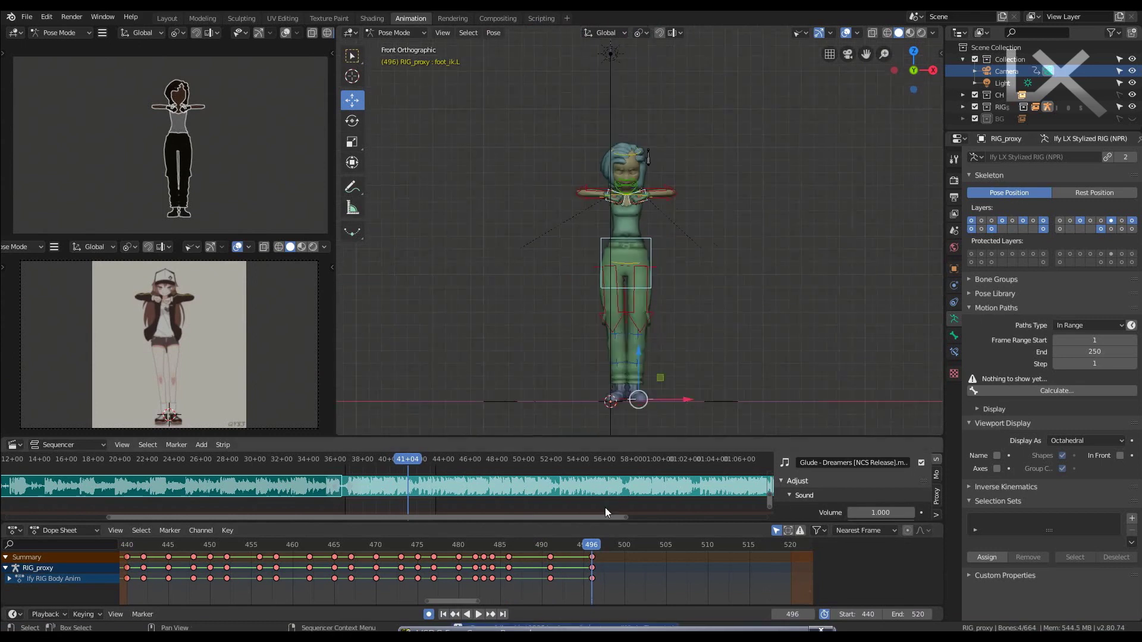
{"action": "key", "text": "space"}
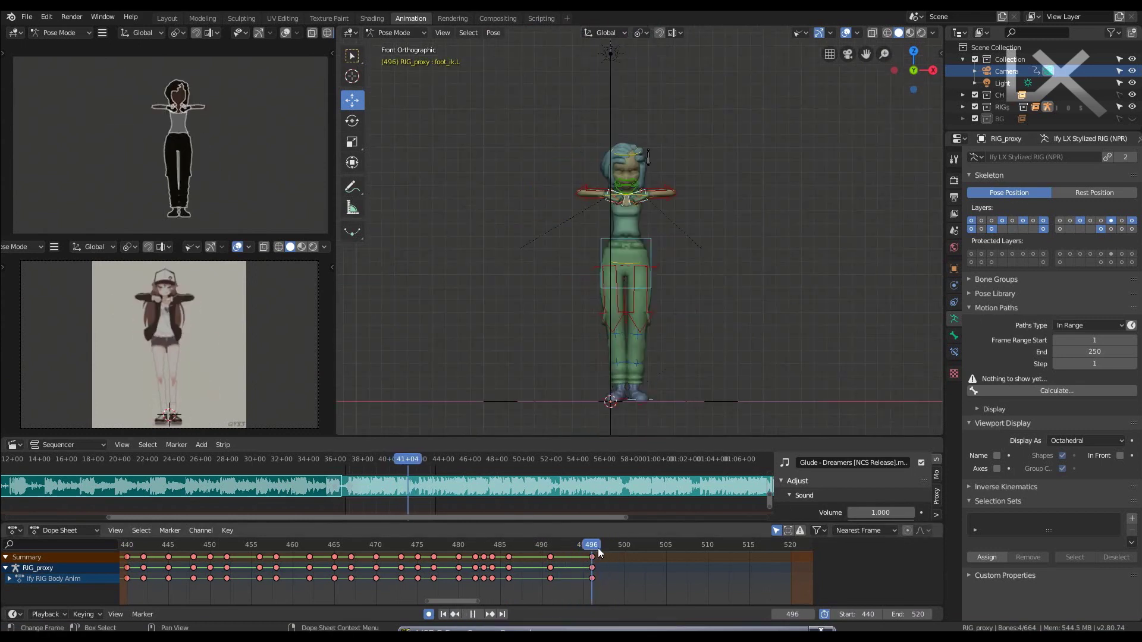
- Stop playback, key the pose at frame 500, and lower the torso
{"action": "key", "text": "space"}
{"action": "key", "text": "i"}
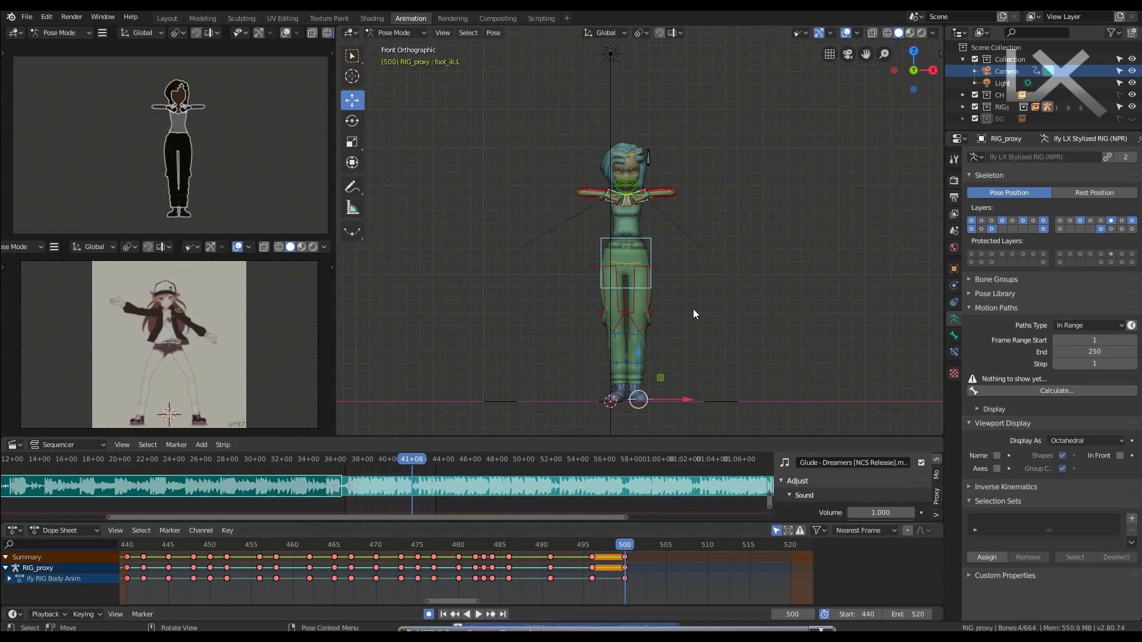
{"action": "scroll", "coordinate": [645, 198], "scroll_direction": "up", "scroll_amount": 2}
{"action": "left_click_drag", "start_coordinate": [623, 170], "coordinate": [639, 188]}
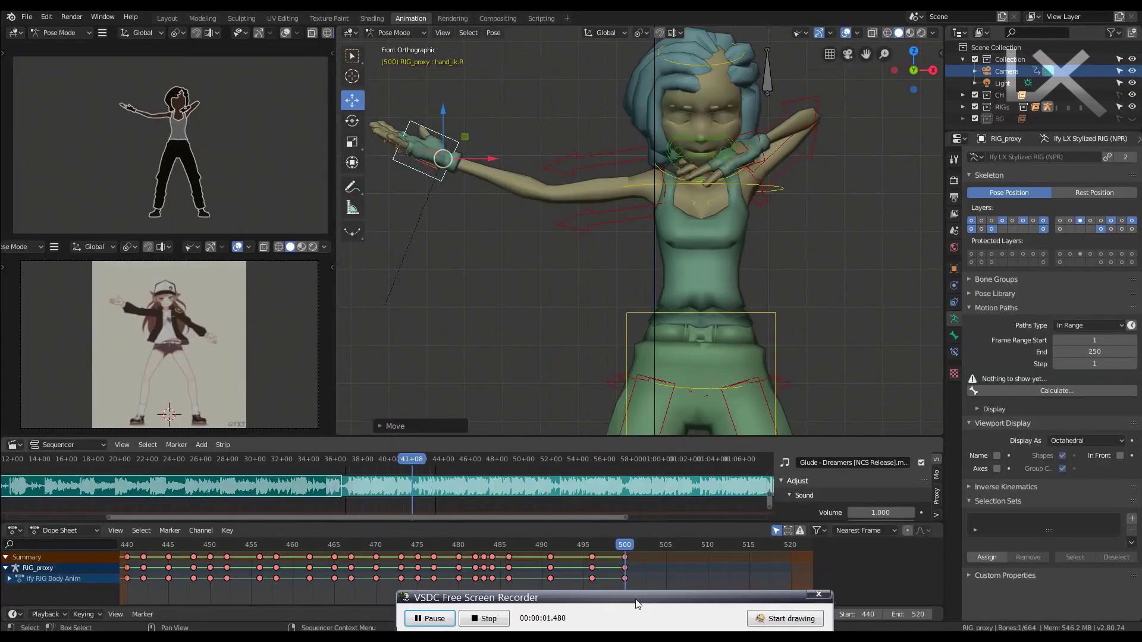
{"action": "scroll", "coordinate": [537, 251], "scroll_direction": "down", "scroll_amount": 1}
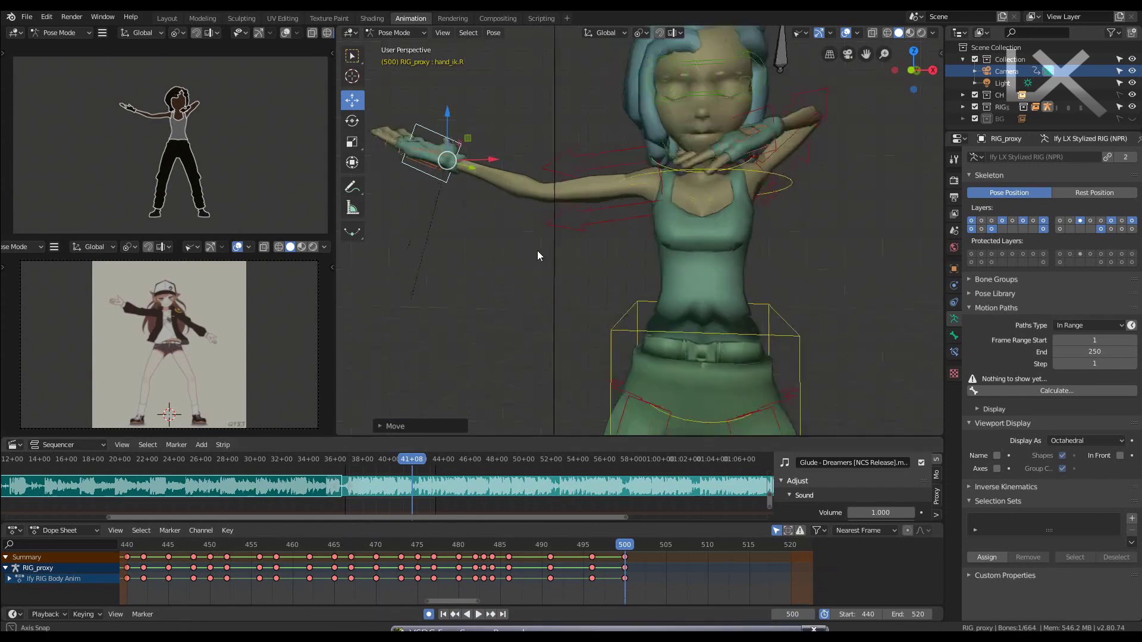
{"action": "scroll", "coordinate": [565, 251], "scroll_direction": "down", "scroll_amount": 2}
{"action": "scroll", "coordinate": [565, 251], "scroll_direction": "down", "scroll_amount": 1}
- Lower the left hand control toward the hip and turn it on local Z and Y
{"action": "left_click", "coordinate": [722, 161]}
{"action": "middle_click_drag", "start_coordinate": [679, 184], "coordinate": [604, 183], "text": "shift"}
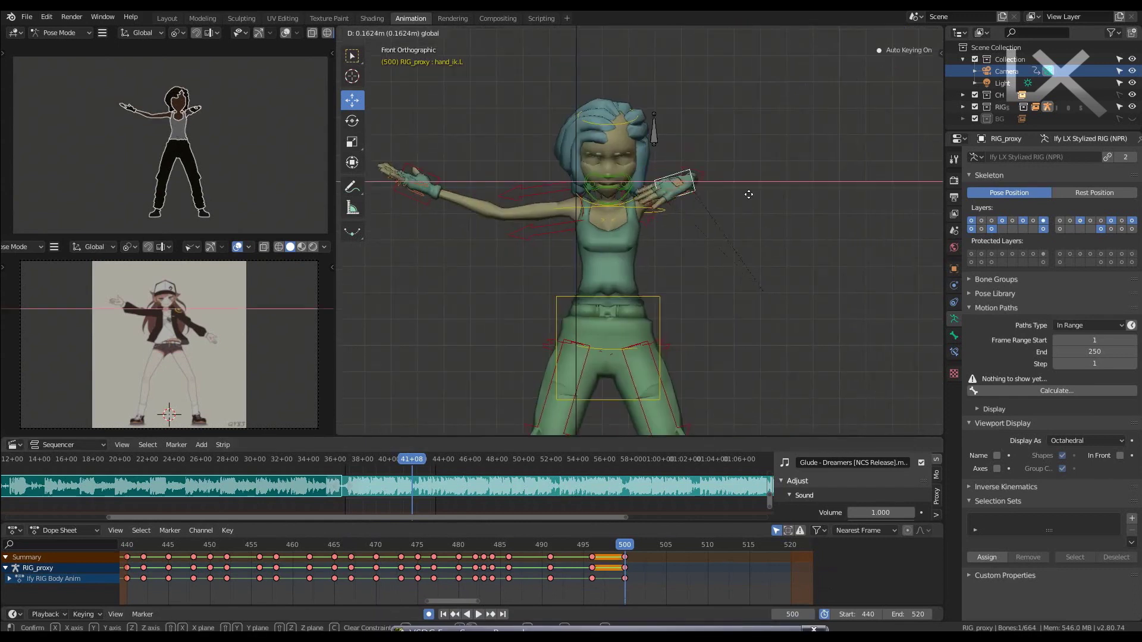
{"action": "left_click_drag", "start_coordinate": [746, 147], "coordinate": [746, 261]}
{"action": "key", "text": "r"}
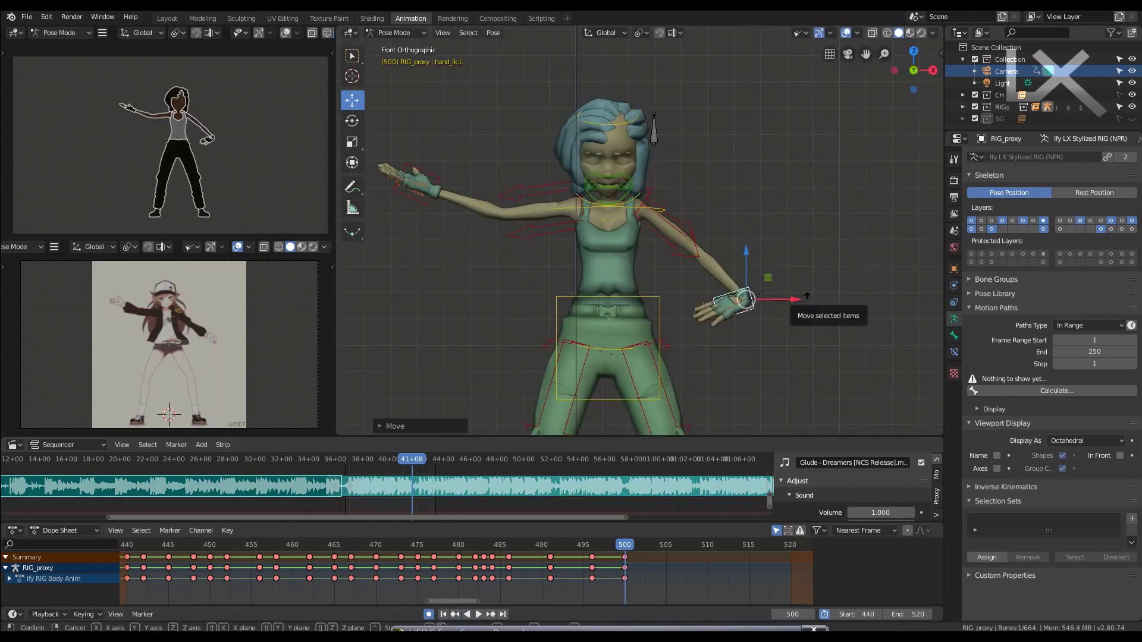
{"action": "key", "text": "z"}
{"action": "key", "text": "z"}
{"action": "left_click", "coordinate": [768, 229]}
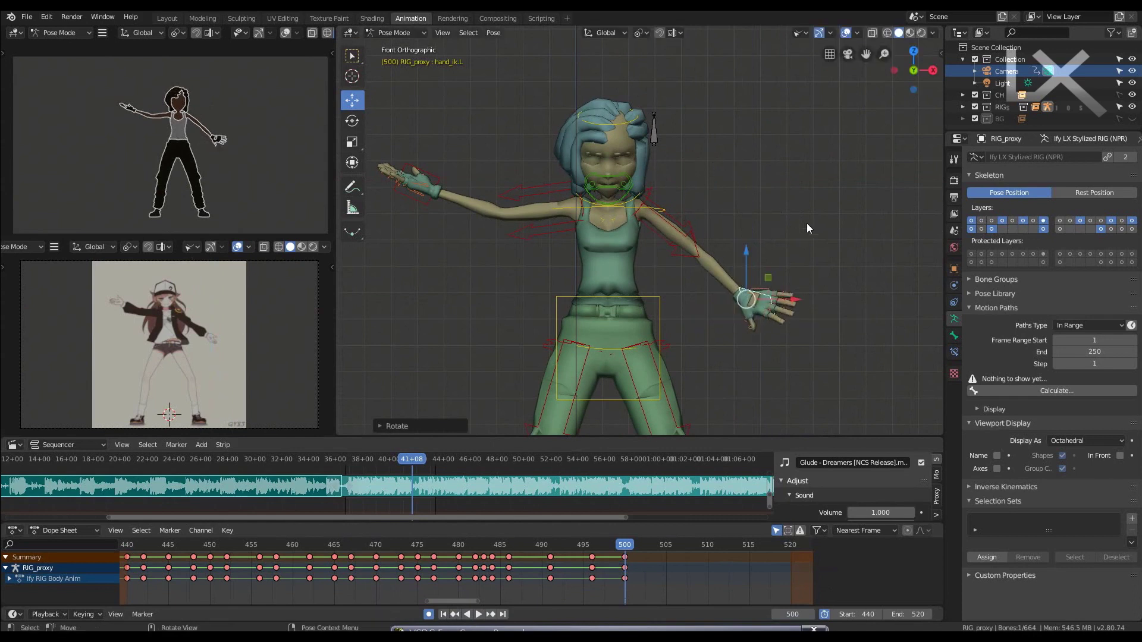
{"action": "key", "text": "r"}
{"action": "key", "text": "y"}
{"action": "key", "text": "y"}
{"action": "left_click", "coordinate": [716, 347]}
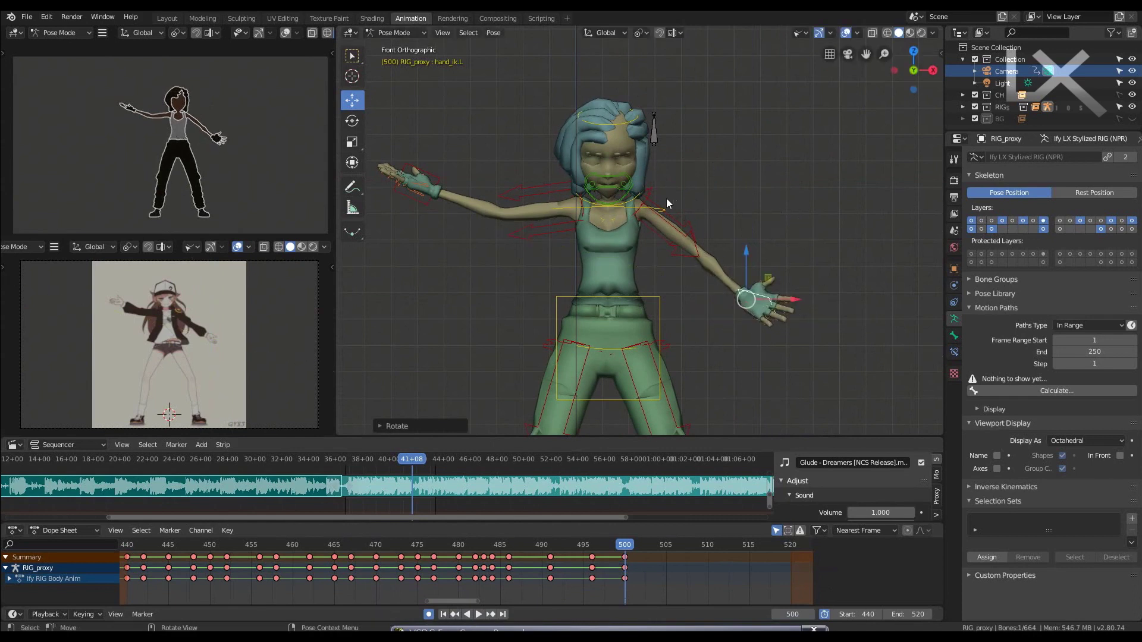
{"action": "scroll", "coordinate": [666, 198], "scroll_direction": "up", "scroll_amount": 2}
- Clear both shoulders' rotations, then rotate the right shoulder to raise that arm
{"action": "left_click", "coordinate": [586, 219]}
{"action": "key", "text": "alt+r"}
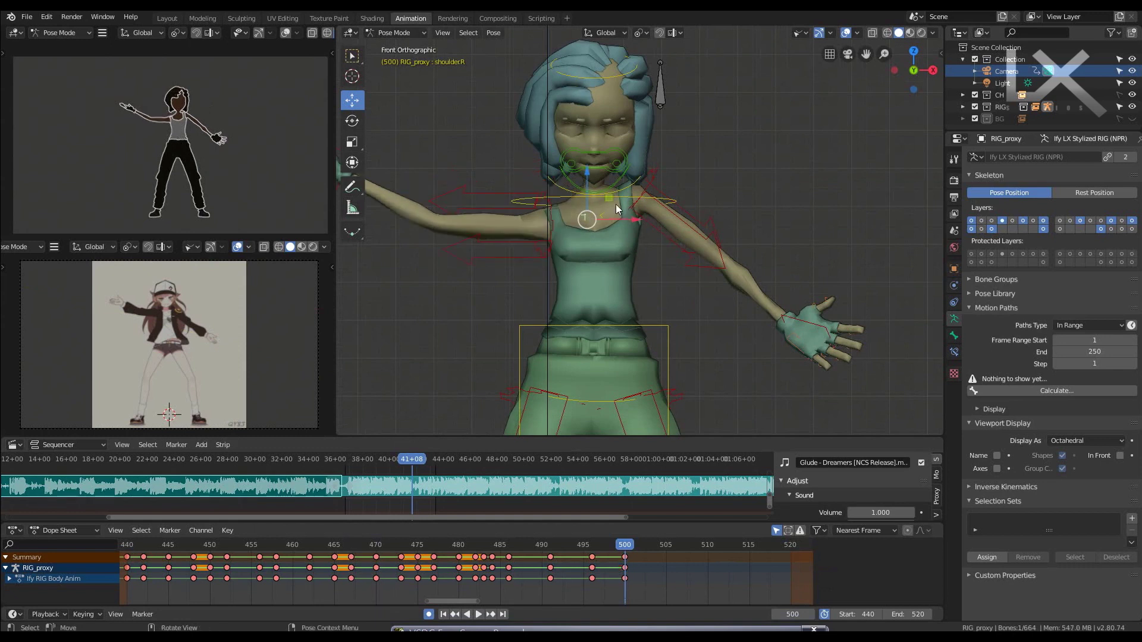
{"action": "left_click", "coordinate": [611, 211]}
{"action": "key", "text": "alt+r"}
{"action": "left_click", "coordinate": [569, 216]}
{"action": "key", "text": "r"}
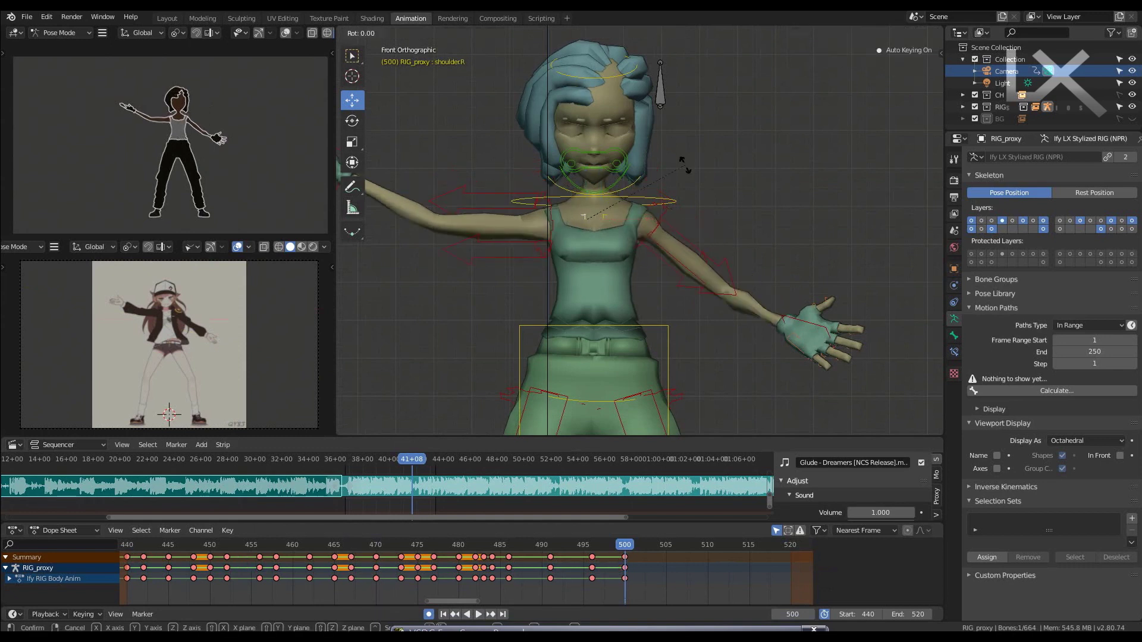
{"action": "left_click", "coordinate": [648, 216]}
{"action": "scroll", "coordinate": [648, 215], "scroll_direction": "down", "scroll_amount": 1}
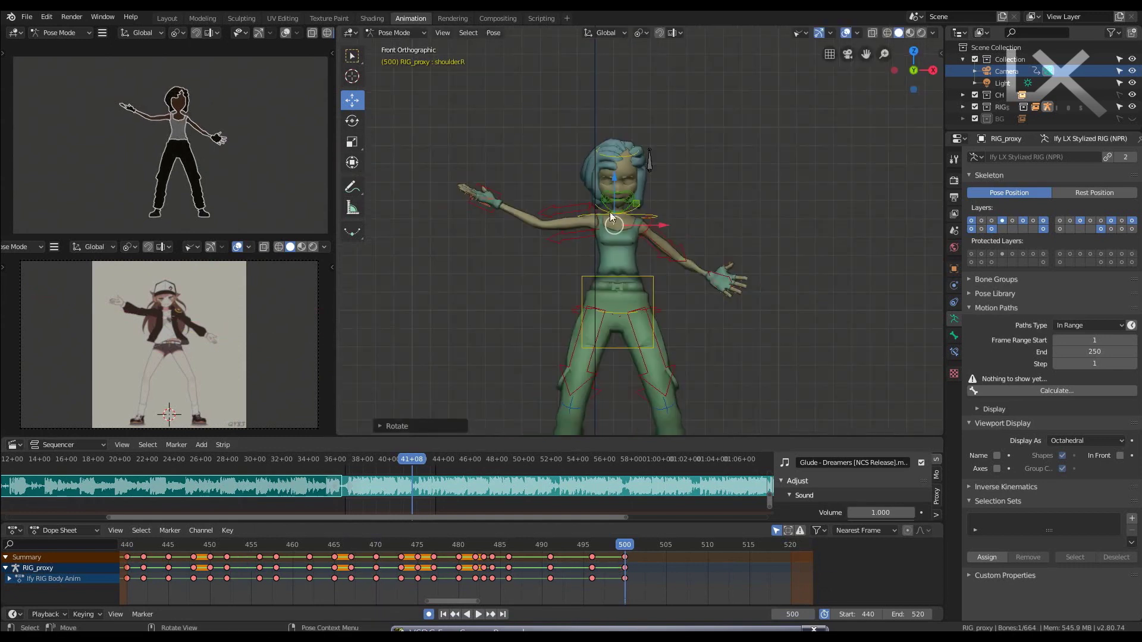
- Rotate the right upper arm control around the global X axis
{"action": "left_click", "coordinate": [676, 251]}
{"action": "key", "text": "r"}
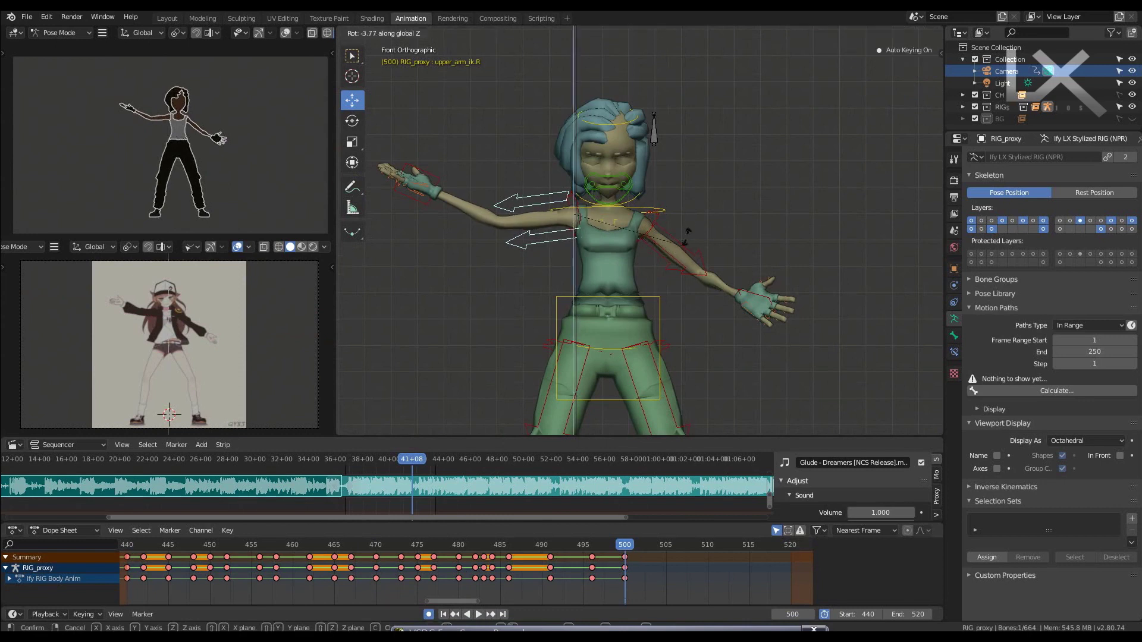
{"action": "key", "text": "x"}
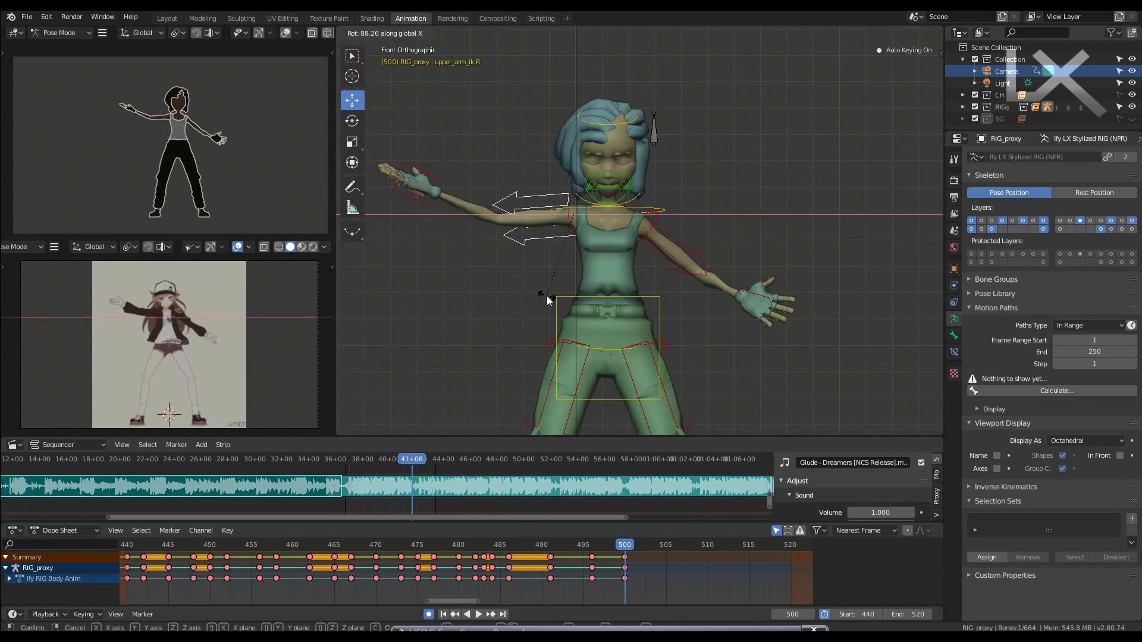
{"action": "left_click", "coordinate": [547, 295]}
{"action": "middle_click_drag", "start_coordinate": [694, 279], "coordinate": [616, 258], "text": "shift"}
- Move the left hand along X and turn the left upper arm around local Z
{"action": "left_click", "coordinate": [713, 273]}
{"action": "key", "text": "g"}
{"action": "key", "text": "x"}
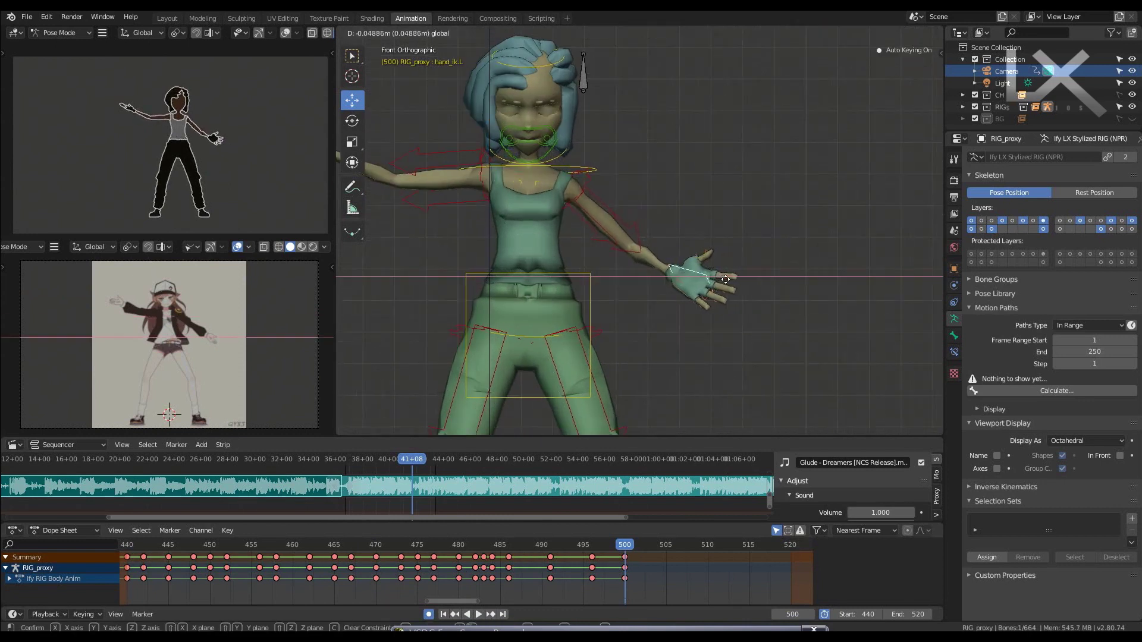
{"action": "left_click", "coordinate": [646, 237]}
{"action": "left_click", "coordinate": [646, 237]}
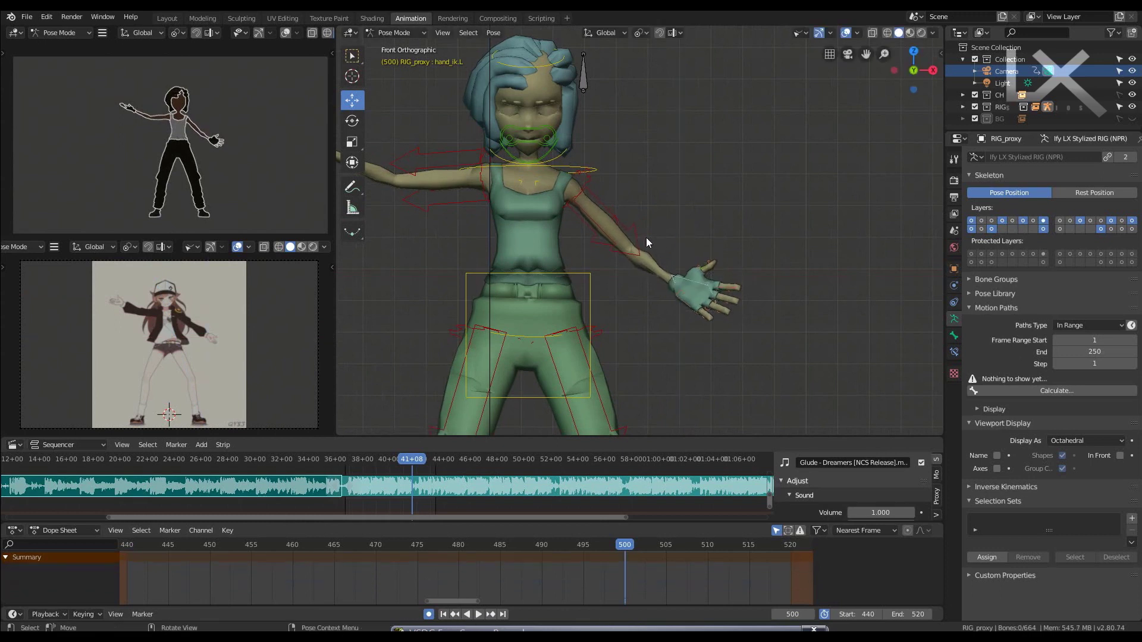
{"action": "key", "text": "r"}
{"action": "key", "text": "z"}
{"action": "key", "text": "z"}
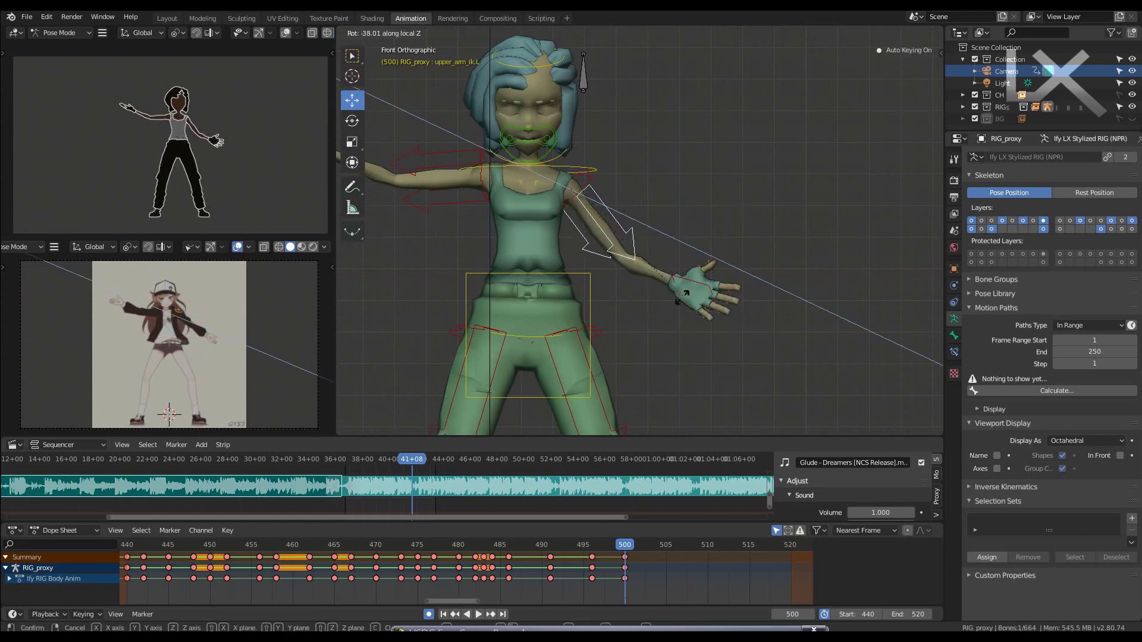
{"action": "left_click", "coordinate": [667, 303]}
- Rotate the left palm bone around its local Z axis, then tilt it around local X
{"action": "left_click", "coordinate": [687, 297]}
{"action": "scroll", "coordinate": [760, 327], "scroll_direction": "up", "scroll_amount": 2}
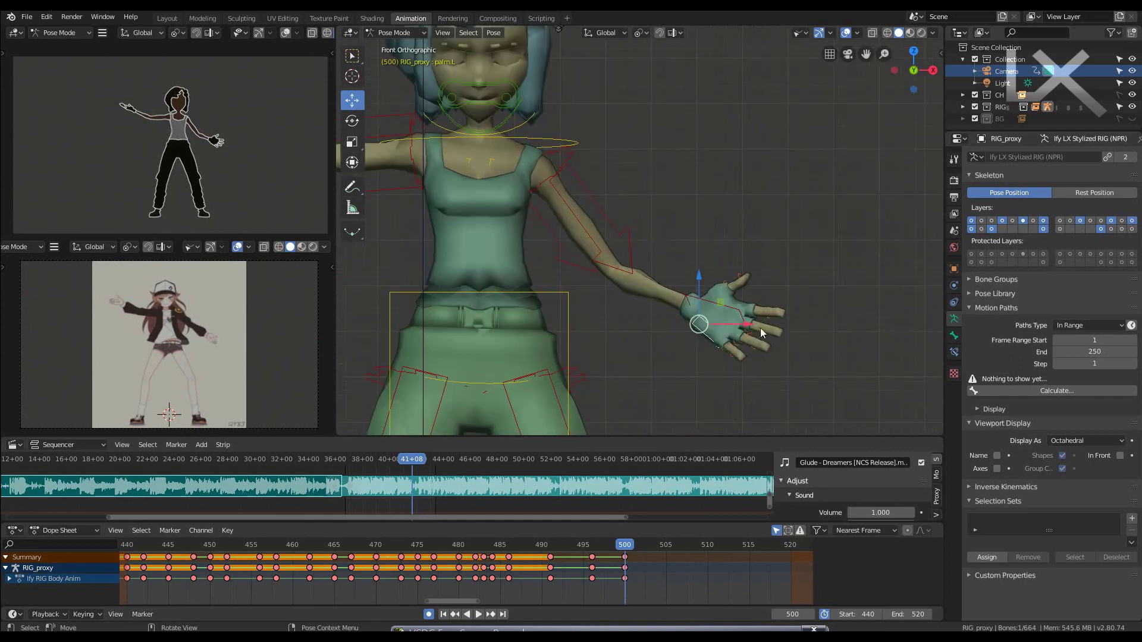
{"action": "key", "text": "r"}
{"action": "key", "text": "z"}
{"action": "key", "text": "z"}
{"action": "left_click", "coordinate": [817, 304]}
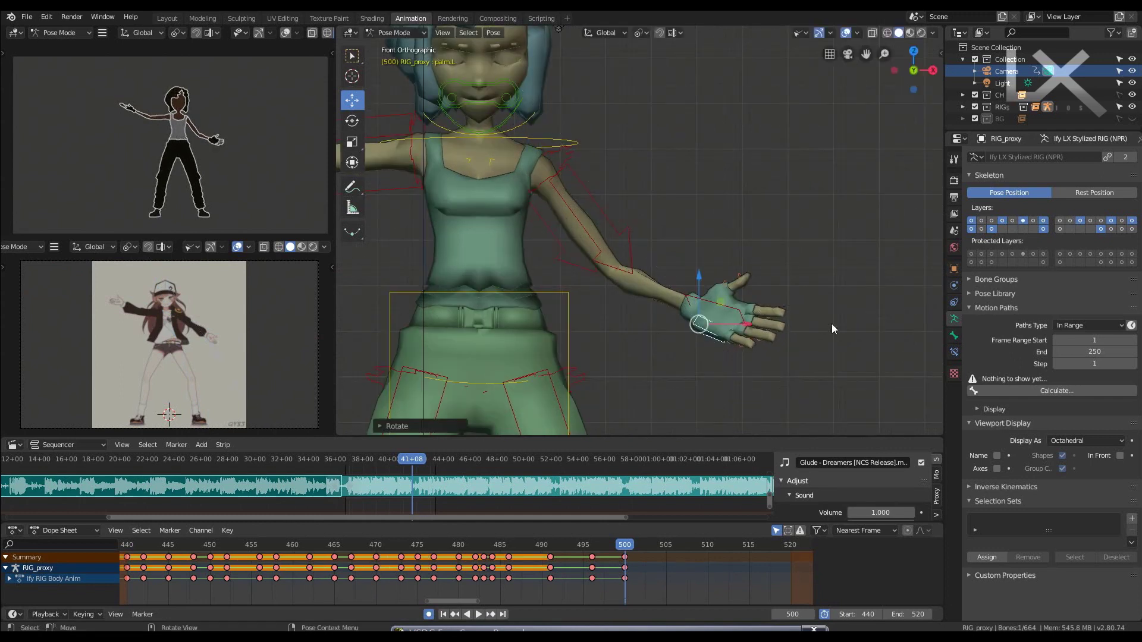
{"action": "key", "text": "r"}
{"action": "key", "text": "x"}
{"action": "key", "text": "x"}
{"action": "left_click", "coordinate": [821, 297]}
- Curl the selected left-hand finger bones around their local X axis
{"action": "scroll", "coordinate": [812, 337], "scroll_direction": "up", "scroll_amount": 3}
{"action": "middle_click_drag", "start_coordinate": [813, 337], "coordinate": [479, 202]}
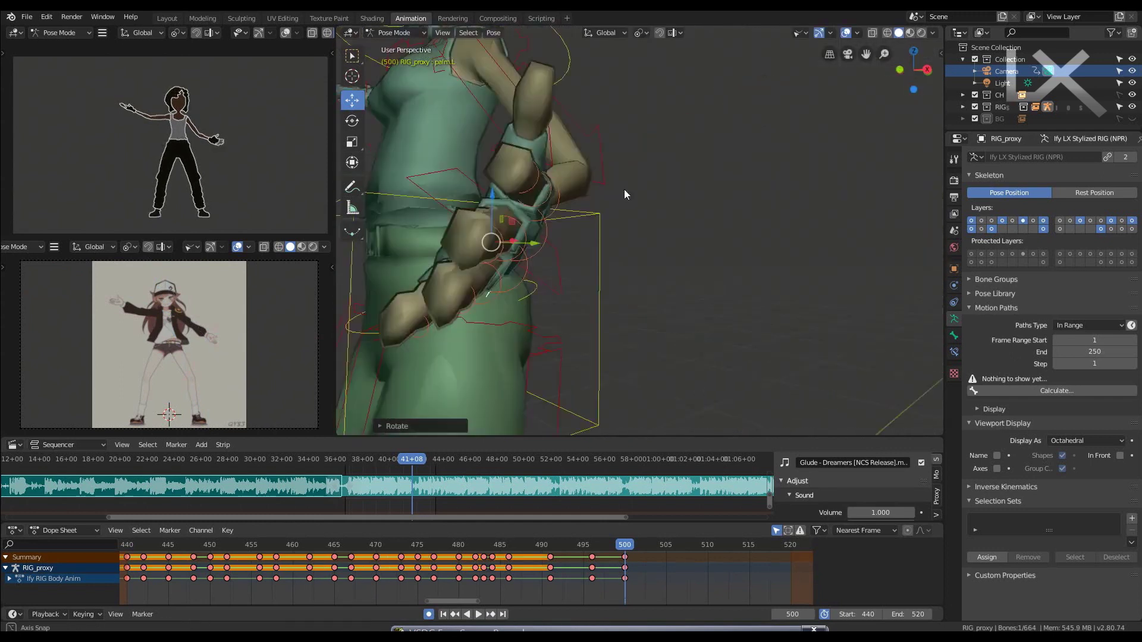
{"action": "left_click", "coordinate": [520, 212]}
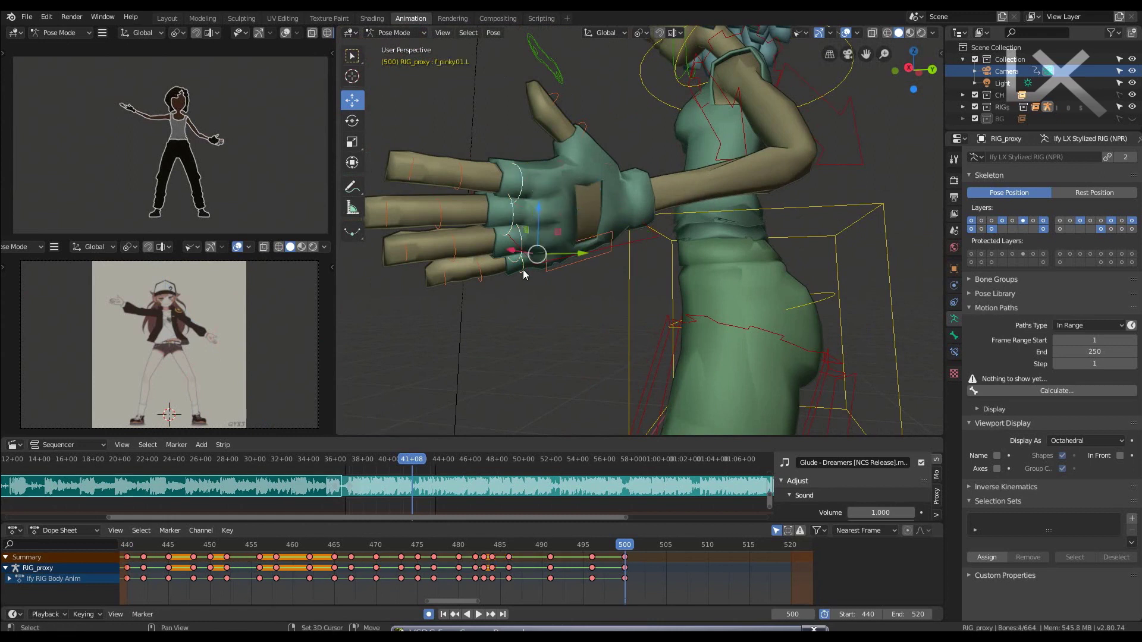
{"action": "key", "text": "KP_1"}
{"action": "key", "text": "r"}
{"action": "key", "text": "x"}
{"action": "key", "text": "x"}
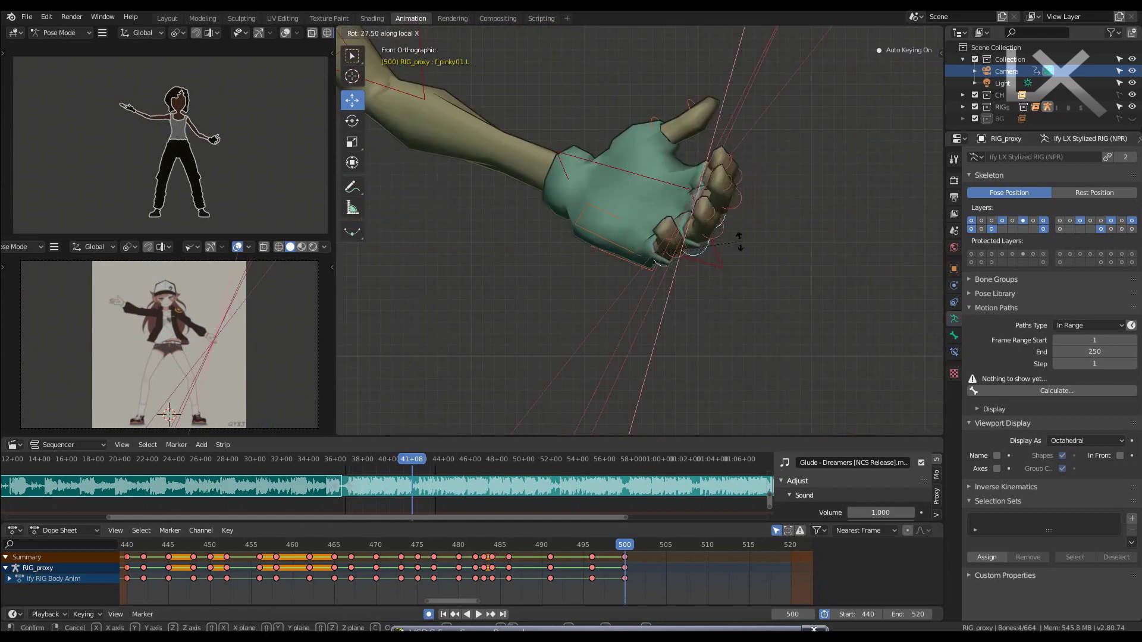
{"action": "left_click", "coordinate": [739, 241]}
- Add the middle finger to the selection and curl it around local X
{"action": "scroll", "coordinate": [729, 236], "scroll_direction": "up", "scroll_amount": 3}
{"action": "middle_click_drag", "start_coordinate": [729, 237], "coordinate": [662, 135]}
{"action": "left_click", "coordinate": [656, 182], "text": "shift"}
{"action": "key", "text": "KP_1"}
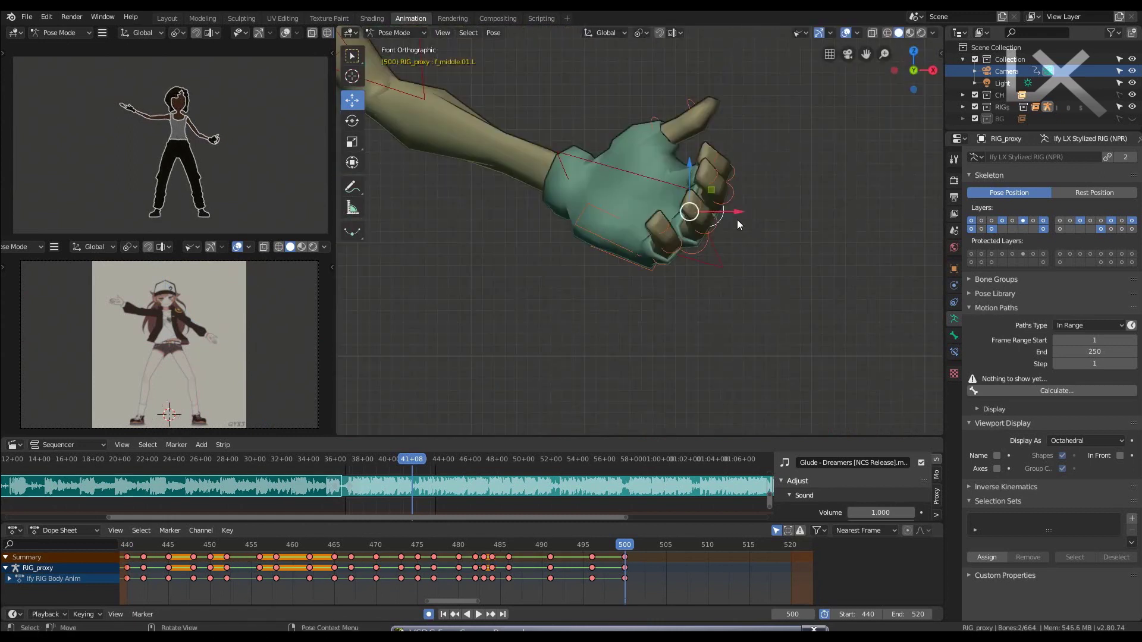
{"action": "key", "text": "x"}
{"action": "key", "text": "x"}
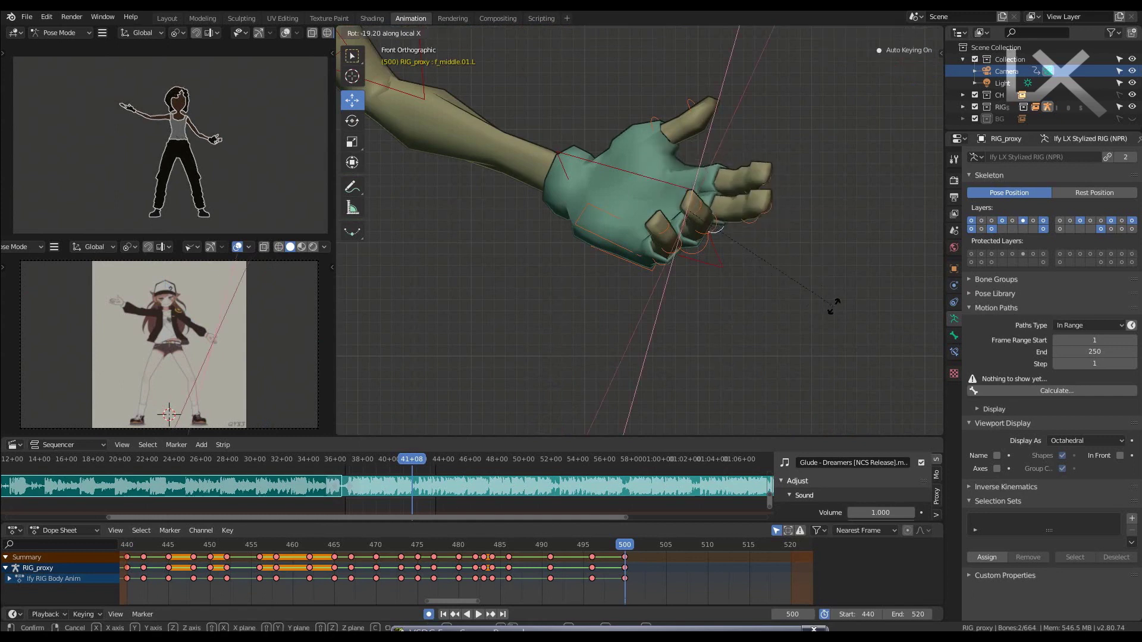
{"action": "left_click", "coordinate": [818, 307]}
{"action": "scroll", "coordinate": [748, 274], "scroll_direction": "down", "scroll_amount": 4}
{"action": "scroll", "coordinate": [748, 274], "scroll_direction": "down", "scroll_amount": 2}
{"action": "scroll", "coordinate": [640, 205], "scroll_direction": "up", "scroll_amount": 4}
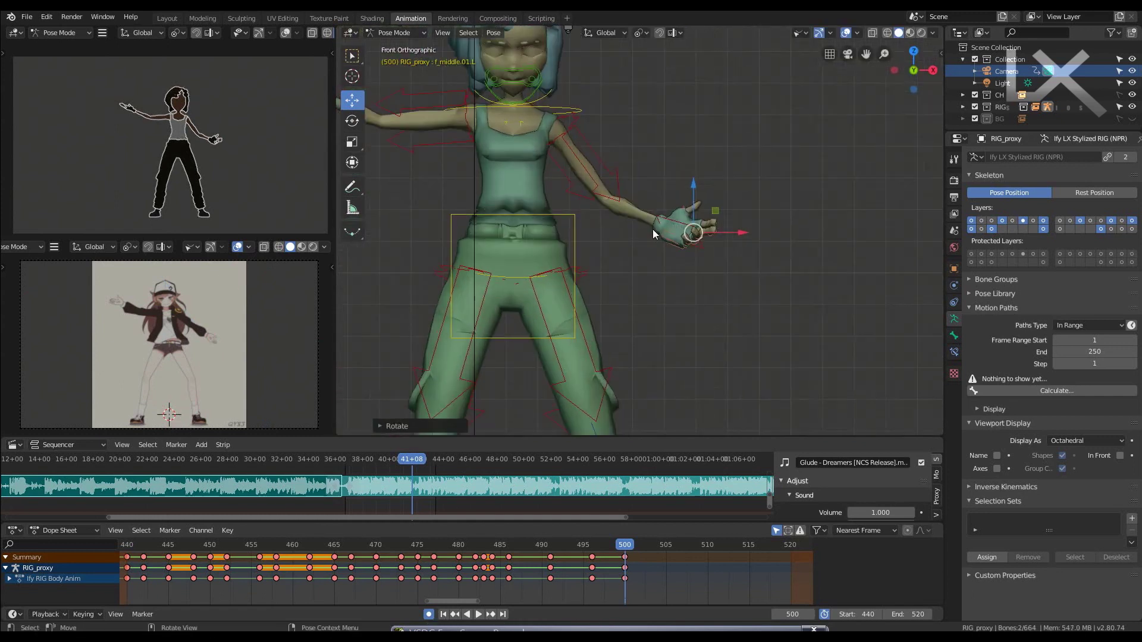
- Nudge and rotate the left hand IK control slightly
{"action": "key", "text": "g"}
{"action": "left_click", "coordinate": [711, 251]}
{"action": "key", "text": "r"}
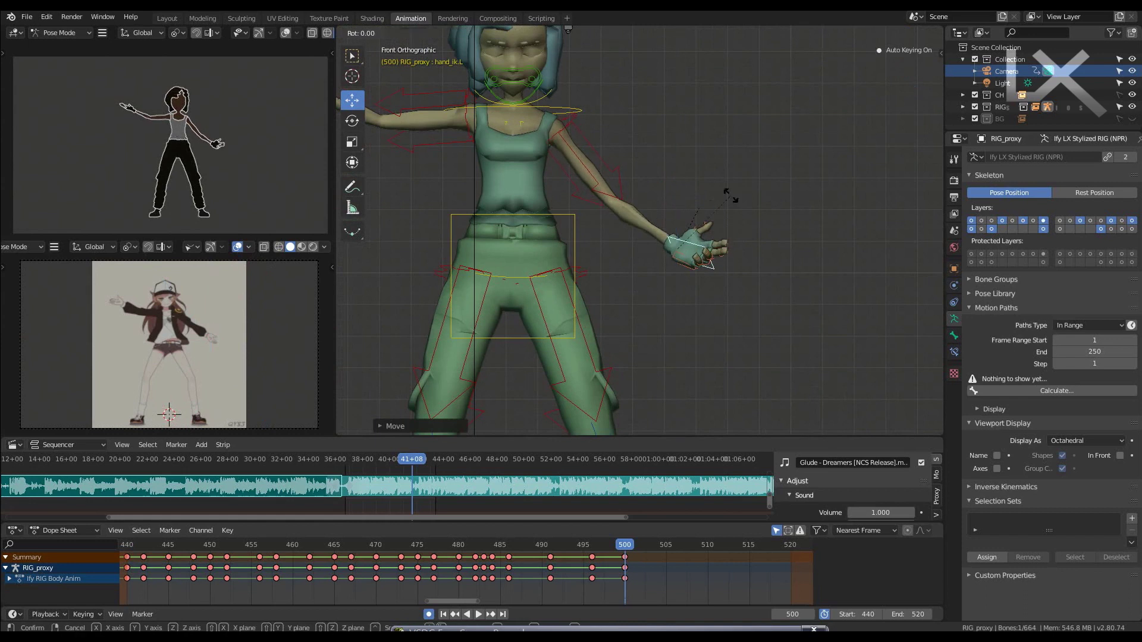
{"action": "left_click", "coordinate": [743, 212]}
{"action": "scroll", "coordinate": [666, 285], "scroll_direction": "down", "scroll_amount": 4}
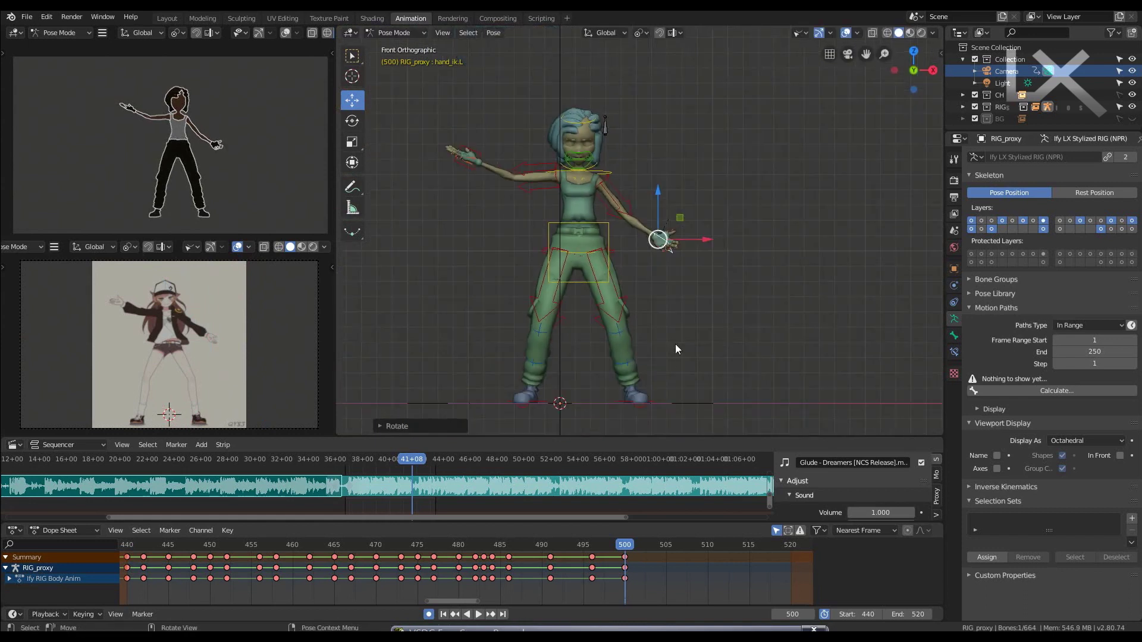
{"action": "scroll", "coordinate": [490, 166], "scroll_direction": "up", "scroll_amount": 1}
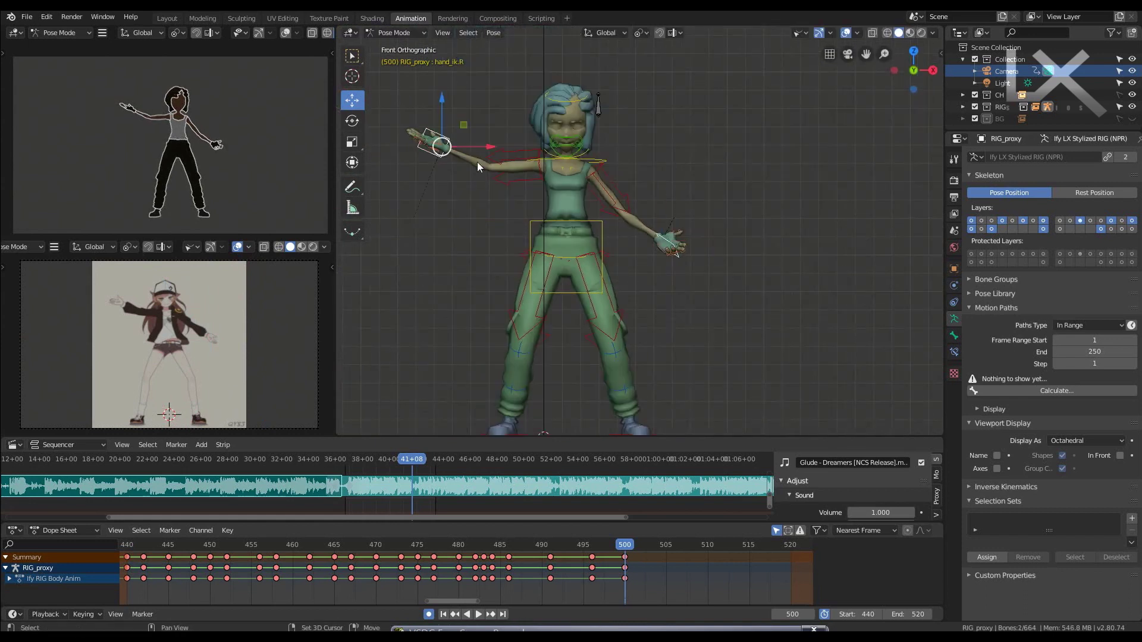
- Shift the torso slightly, move the right foot outward, and cancel a trial left-foot move
{"action": "key", "text": "g"}
{"action": "left_click", "coordinate": [559, 238]}
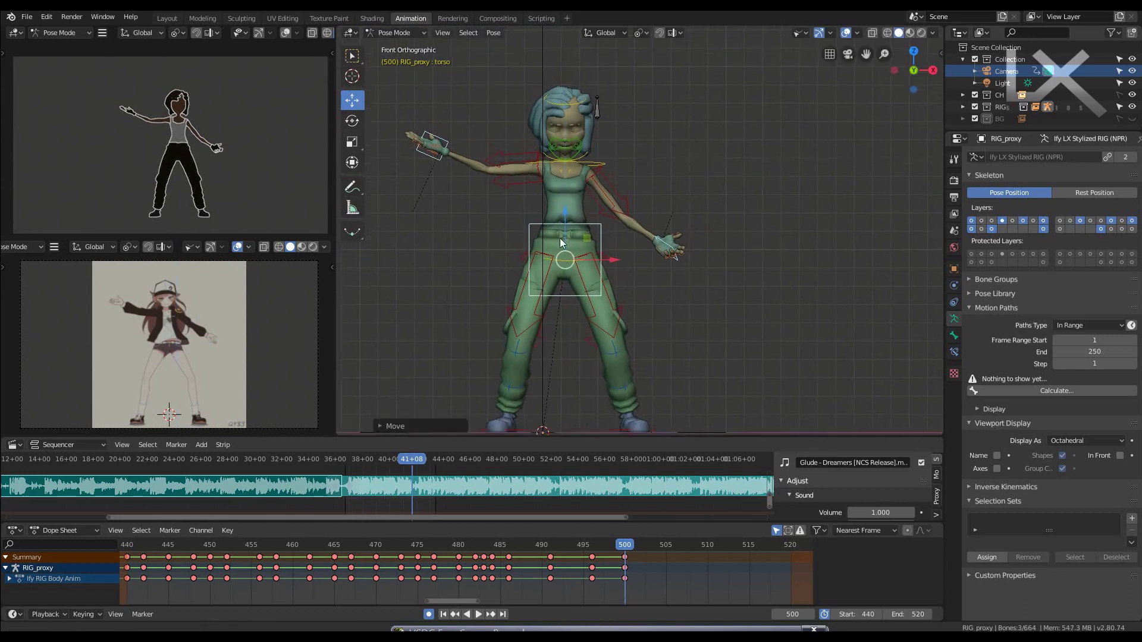
{"action": "scroll", "coordinate": [534, 372], "scroll_direction": "down", "scroll_amount": 2, "text": "shift"}
{"action": "left_click_drag", "start_coordinate": [549, 373], "coordinate": [535, 373]}
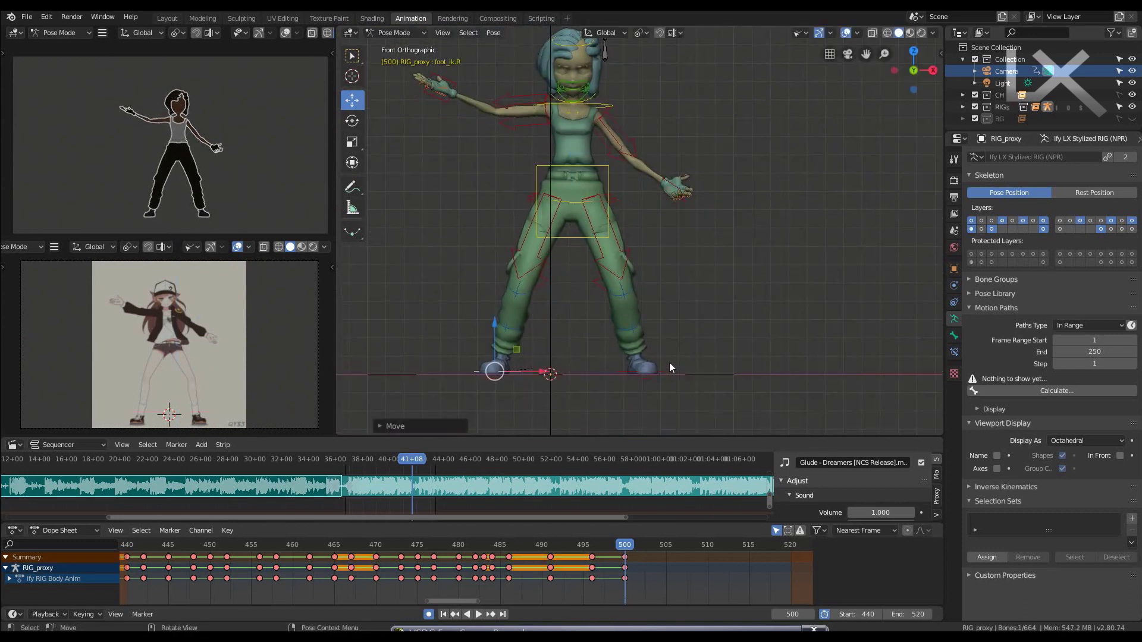
{"action": "left_click", "coordinate": [665, 366]}
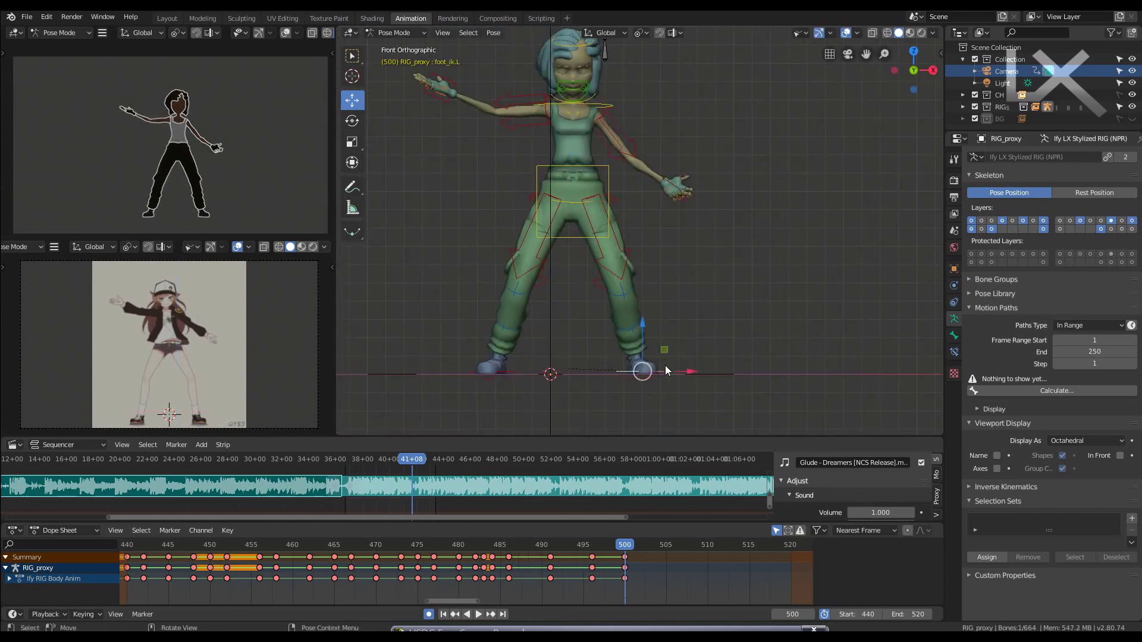
{"action": "left_click_drag", "start_coordinate": [665, 365], "coordinate": [699, 367]}
{"action": "right_click", "coordinate": [699, 367]}
- Rotate the left thigh around Z and the right thigh IK control around local X
{"action": "key", "text": "r"}
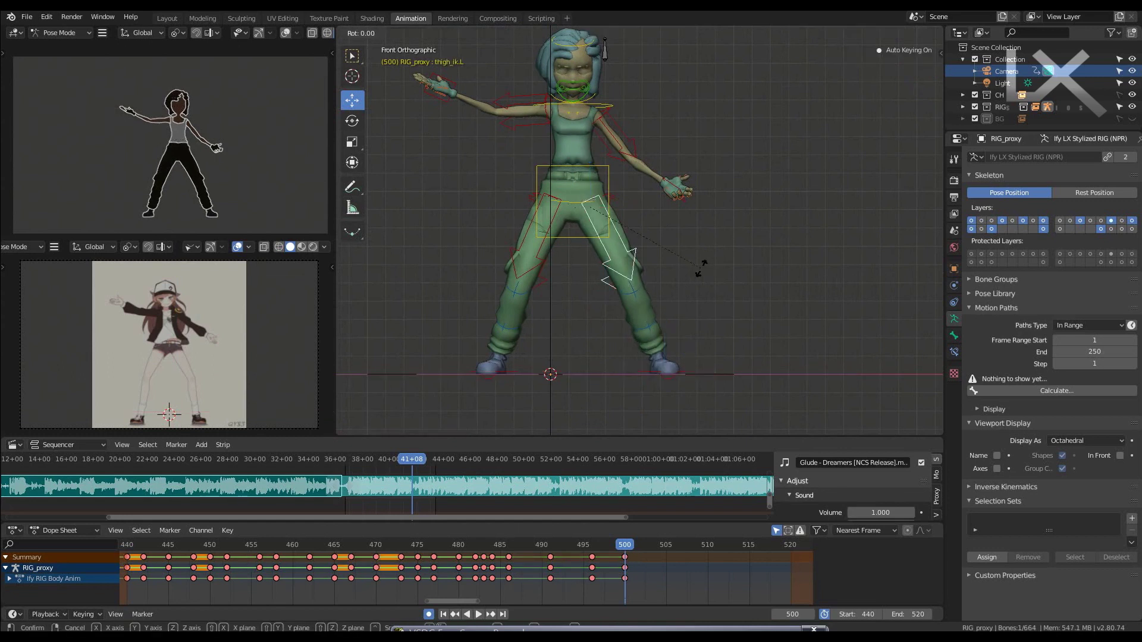
{"action": "key", "text": "z"}
{"action": "key", "text": "z"}
{"action": "key", "text": "Escape"}
{"action": "left_click", "coordinate": [536, 257]}
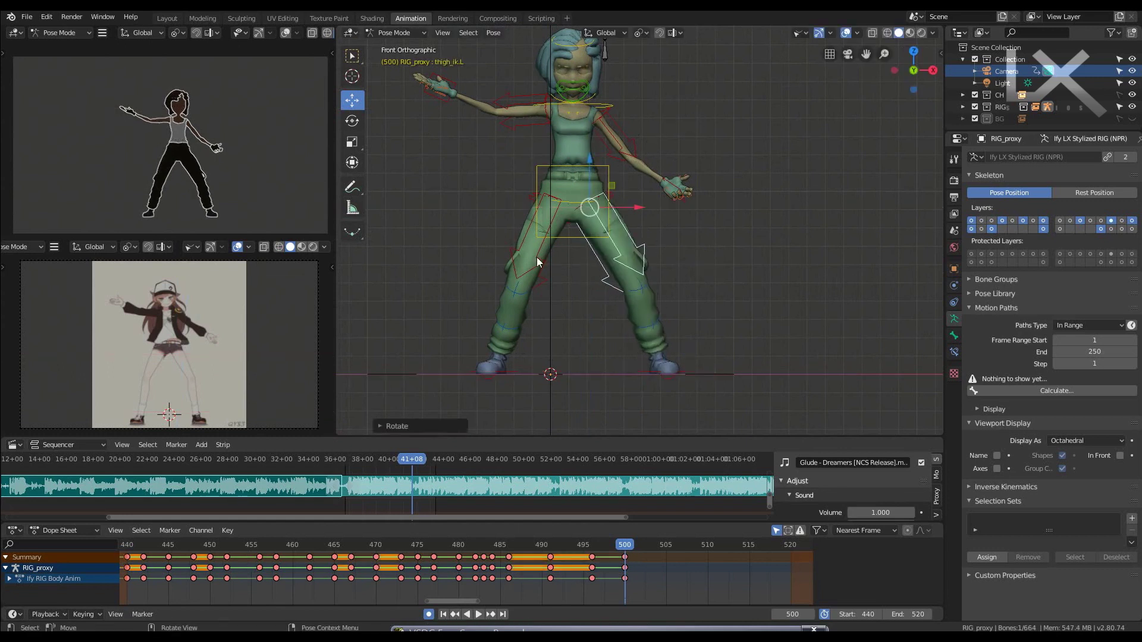
{"action": "key", "text": "r"}
{"action": "key", "text": "x"}
{"action": "key", "text": "x"}
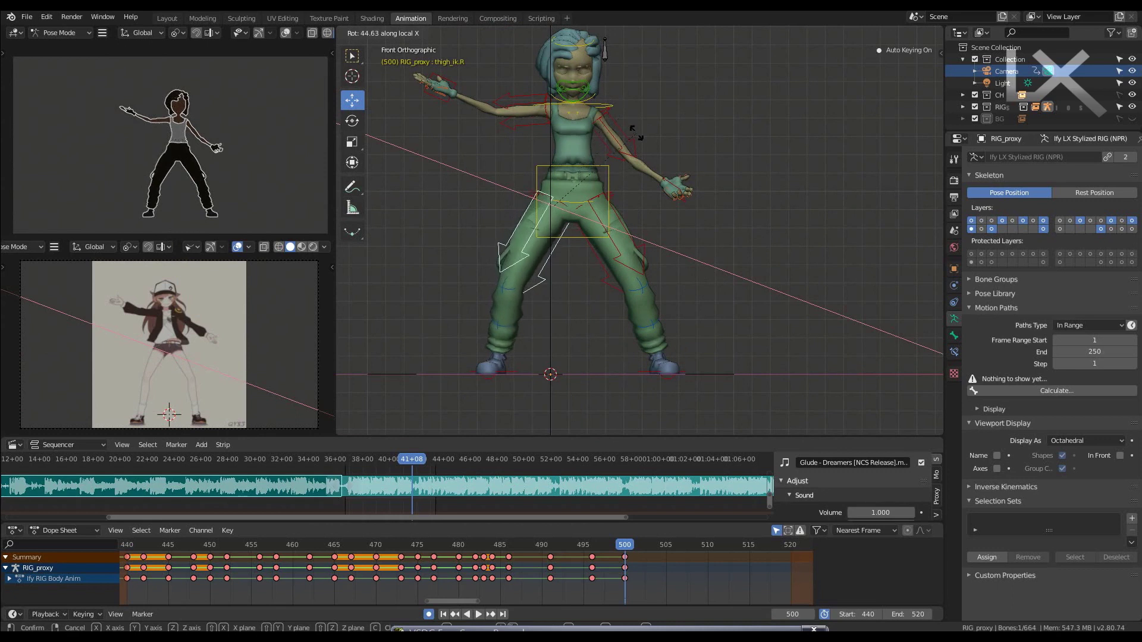
{"action": "left_click", "coordinate": [643, 149]}
{"action": "scroll", "coordinate": [602, 194], "scroll_direction": "down", "scroll_amount": 2}
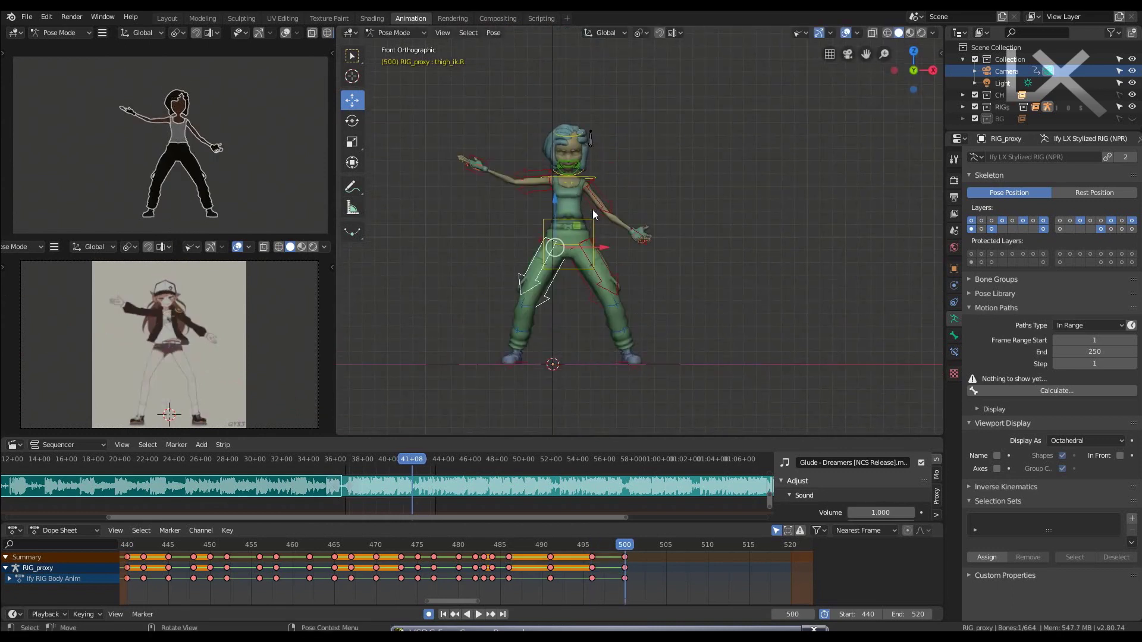
- Flip between keyframes 496 and 500 to compare the poses
{"action": "key", "text": "Down"}
{"action": "key", "text": "Up"}
{"action": "key", "text": "Down"}
{"action": "key", "text": "Up"}
{"action": "key", "text": "Down"}
{"action": "key", "text": "Up"}
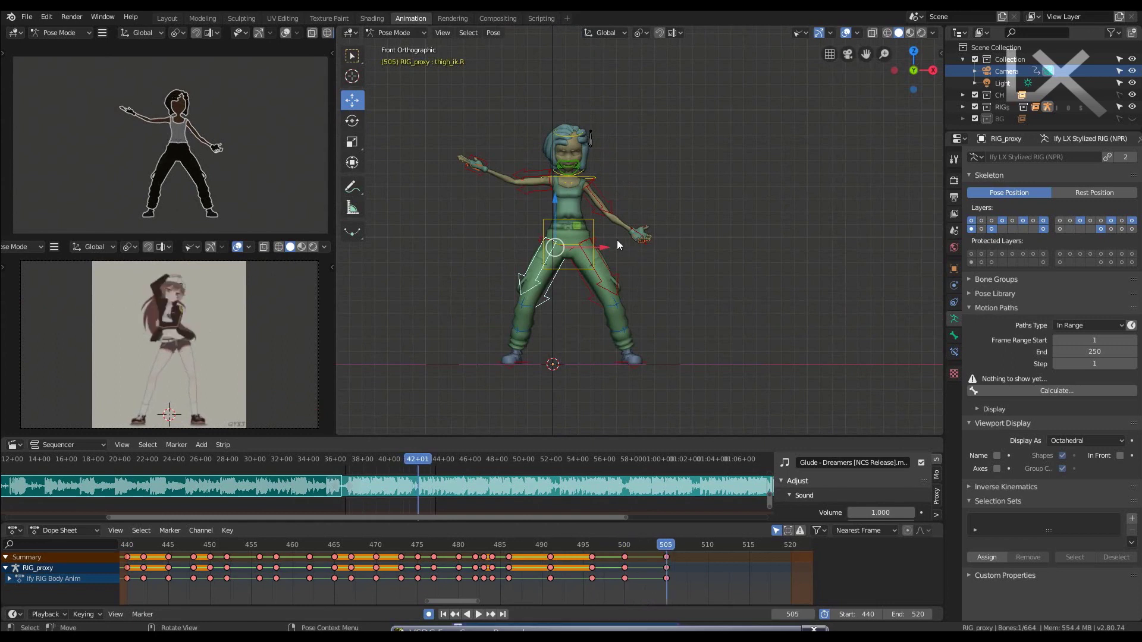
- Move the left hand control twice to match the reference at frame 505
{"action": "scroll", "coordinate": [592, 212], "scroll_direction": "up", "scroll_amount": 1}
{"action": "left_click", "coordinate": [452, 152], "text": "shift"}
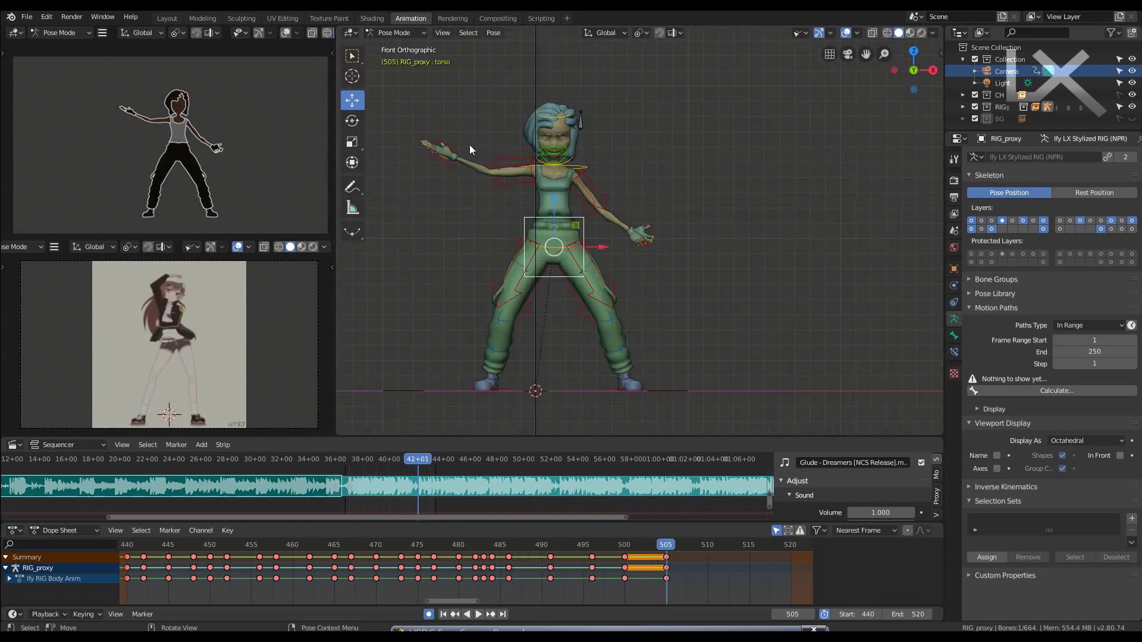
{"action": "key", "text": "g"}
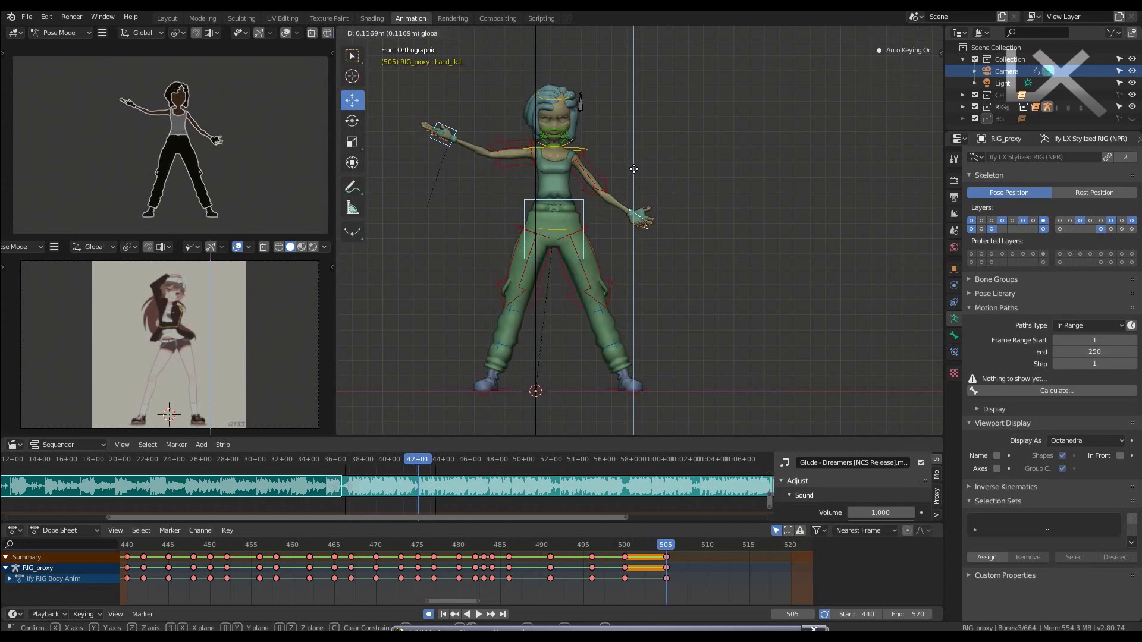
{"action": "left_click", "coordinate": [668, 226]}
{"action": "key", "text": "g"}
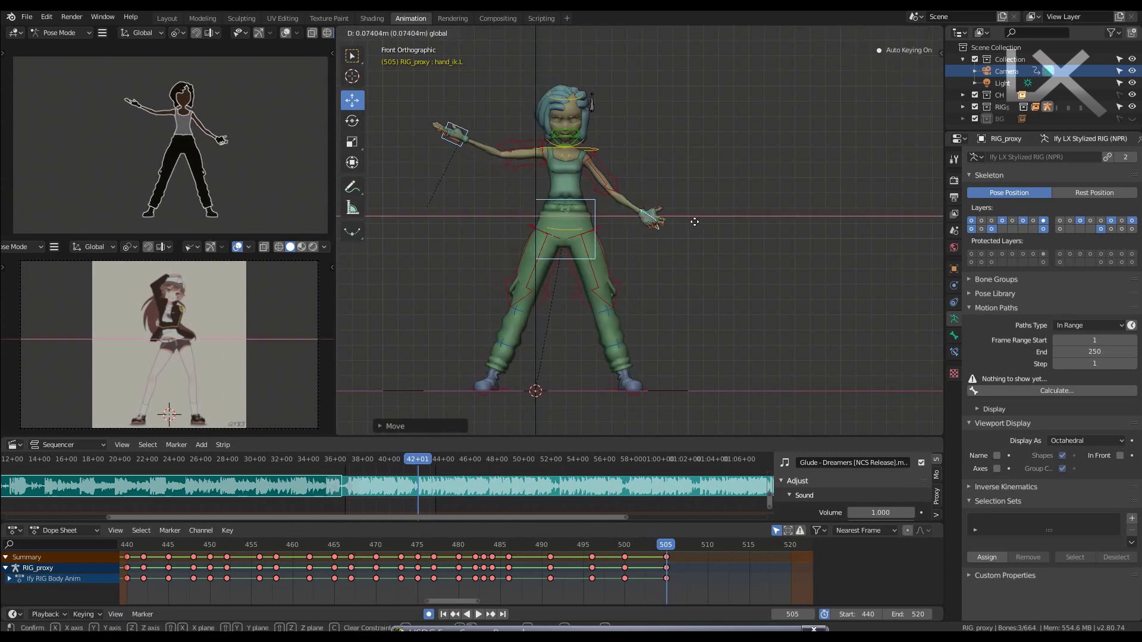
{"action": "left_click", "coordinate": [691, 221]}
- Compare frames 500 and 505, then nudge the left hand placement again
{"action": "key", "text": "Left"}
{"action": "key", "text": "Left"}
{"action": "key", "text": "Left"}
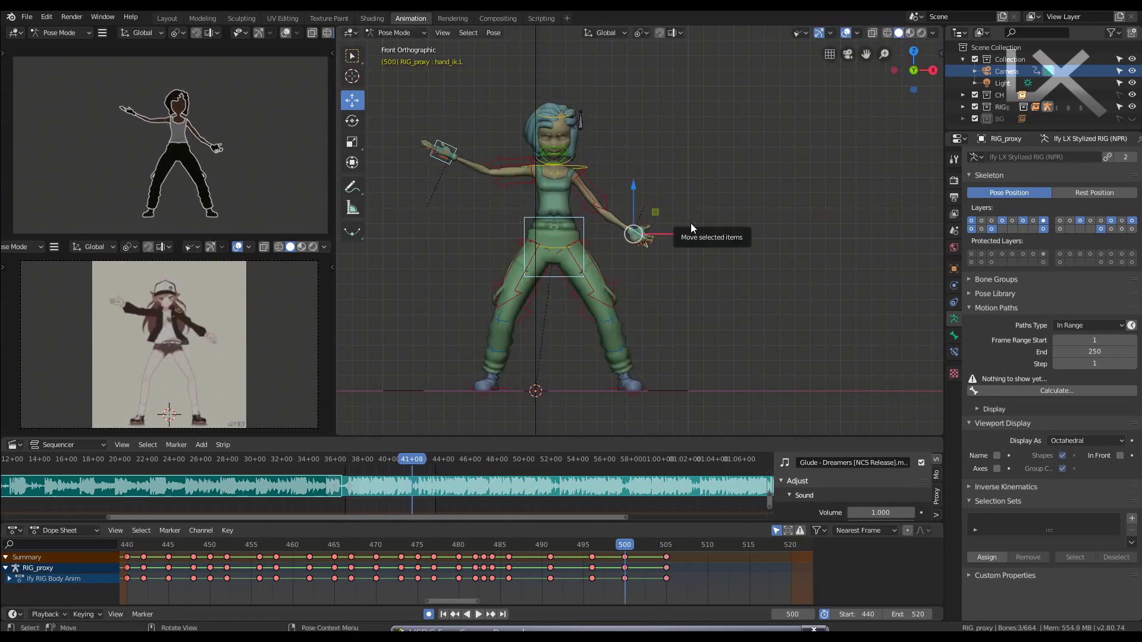
{"action": "key", "text": "Right"}
{"action": "key", "text": "Right"}
{"action": "key", "text": "Right"}
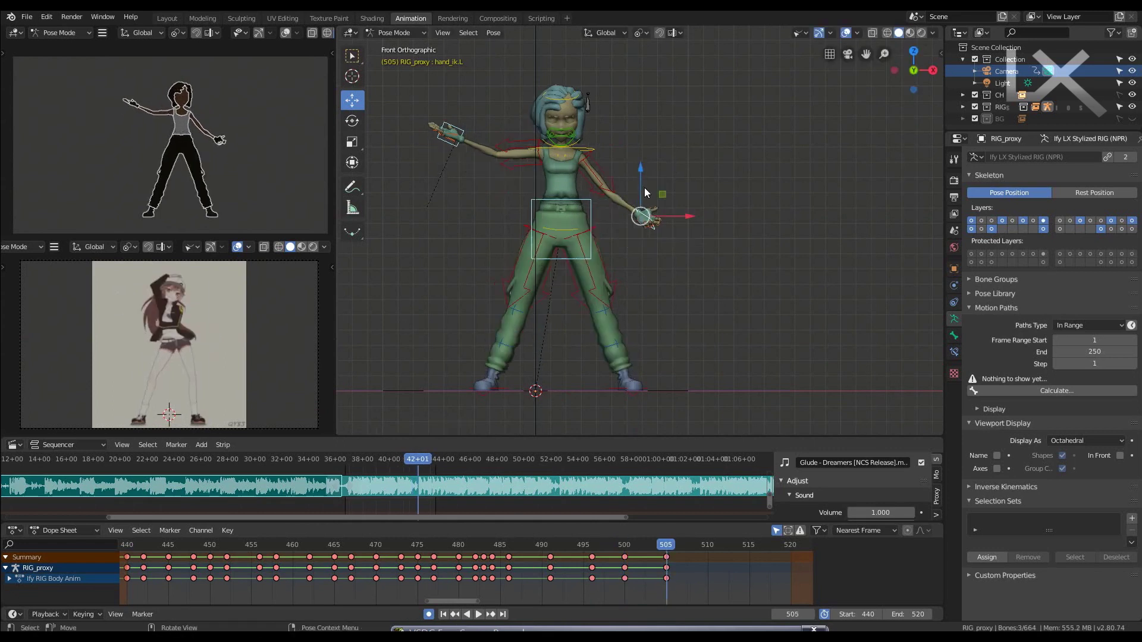
{"action": "key", "text": "Down"}
{"action": "key", "text": "Up"}
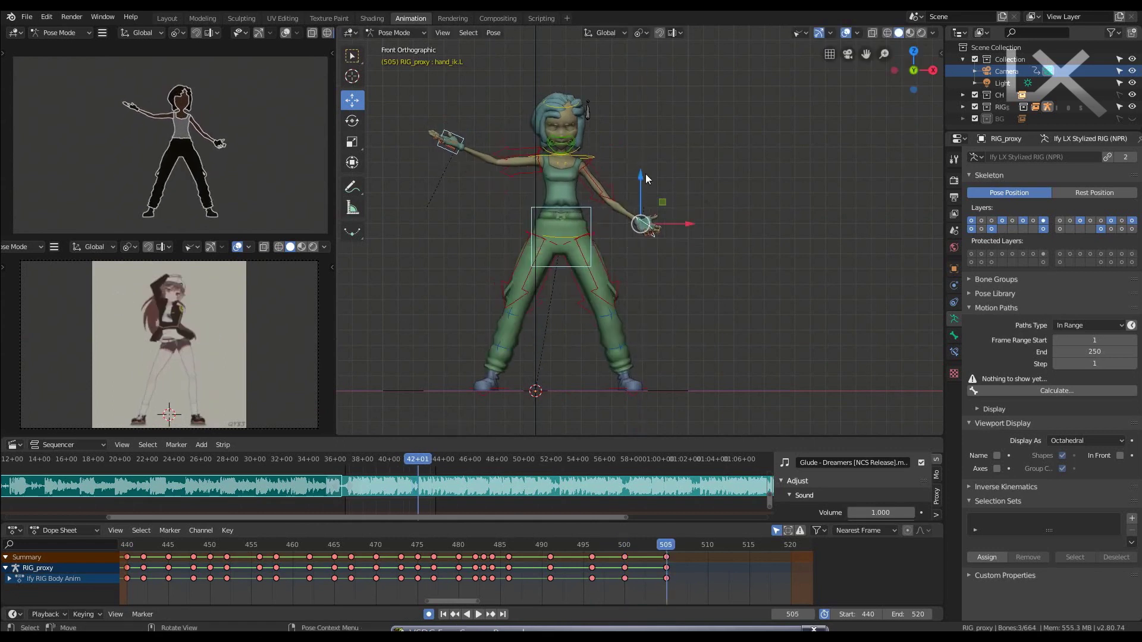
{"action": "key", "text": "Down"}
{"action": "key", "text": "Up"}
{"action": "key", "text": "g"}
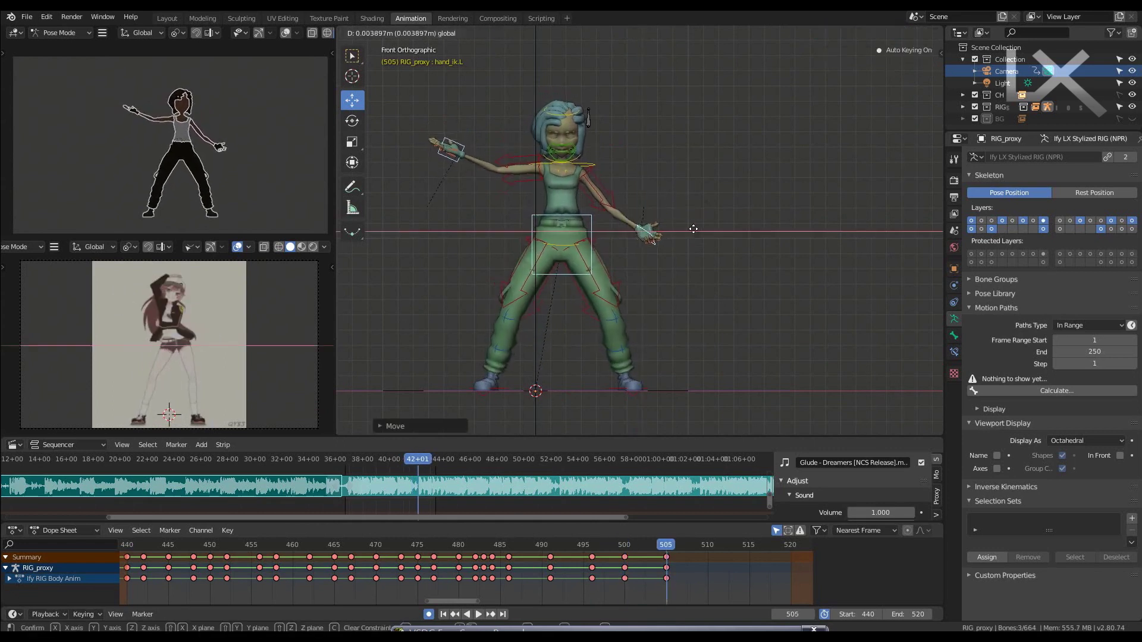
{"action": "left_click", "coordinate": [699, 231]}
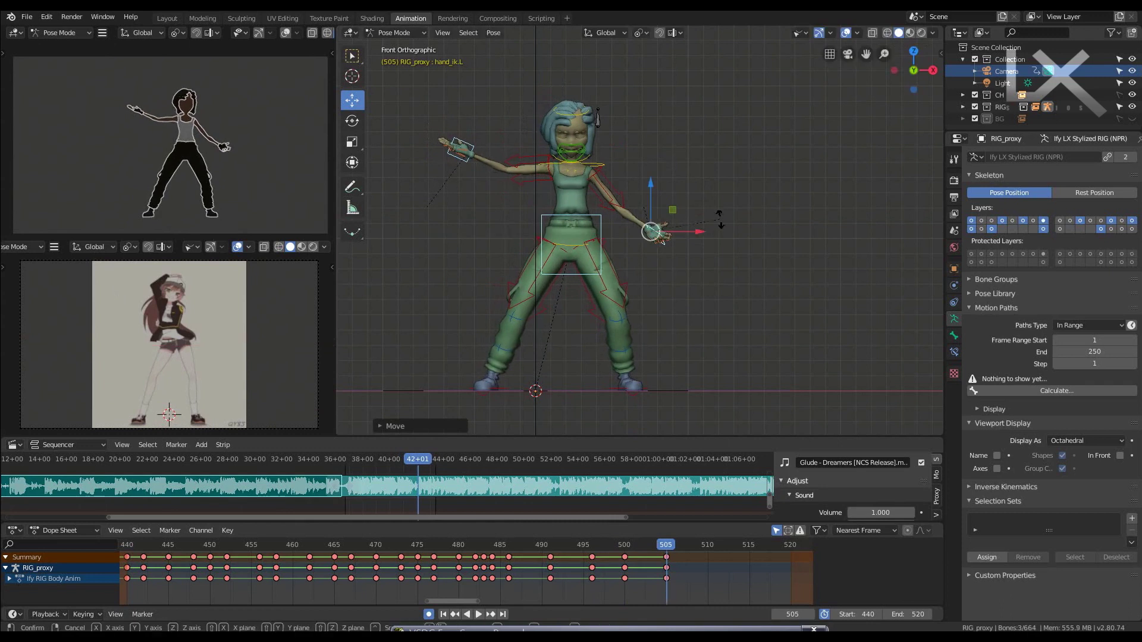
- Twist the hips around the vertical Z axis and shift them slightly
{"action": "left_click", "coordinate": [599, 218]}
{"action": "key", "text": "r"}
{"action": "key", "text": "z"}
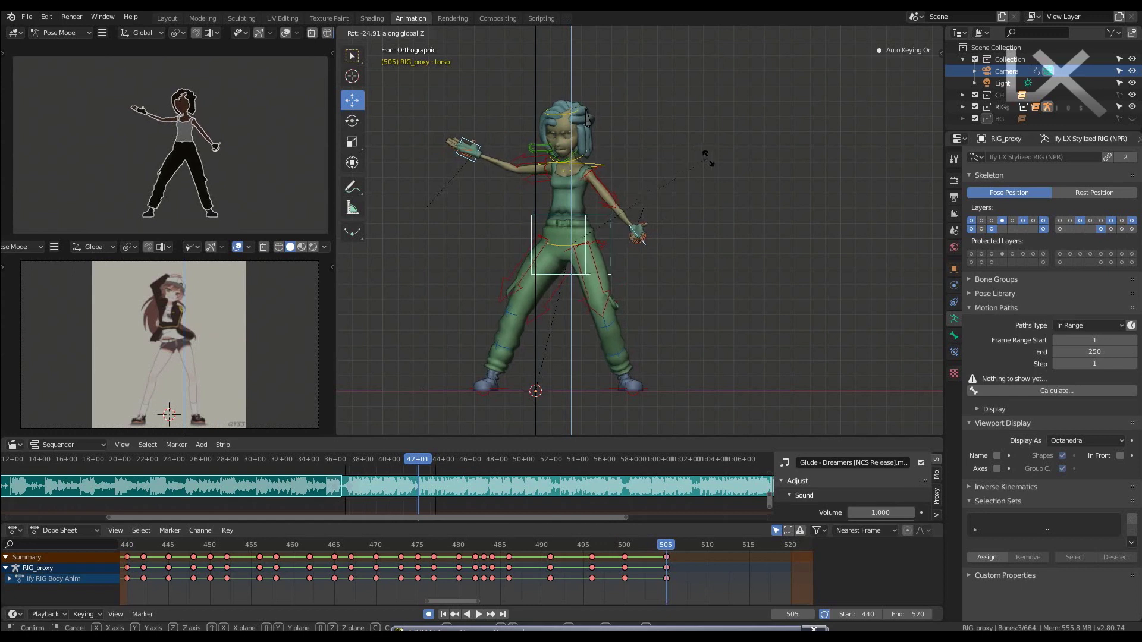
{"action": "left_click", "coordinate": [626, 248]}
{"action": "key", "text": "g"}
{"action": "left_click", "coordinate": [638, 251]}
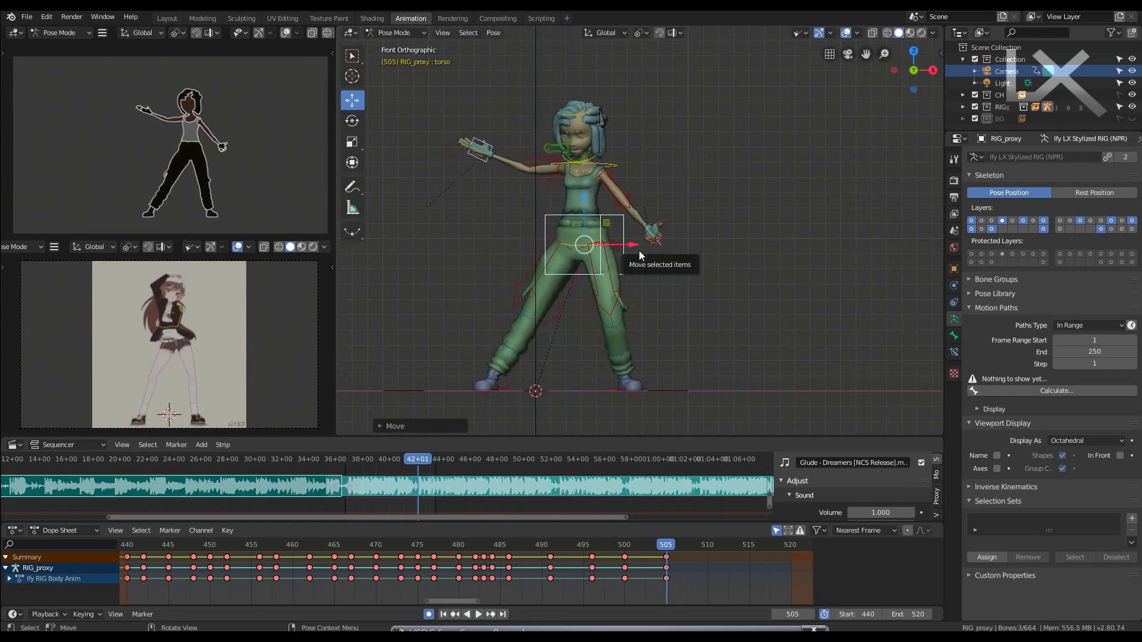
- Check keyframe 500, then shift the torso left and give it a small twist
{"action": "key", "text": "Down"}
{"action": "key", "text": "Up"}
{"action": "key", "text": "Down"}
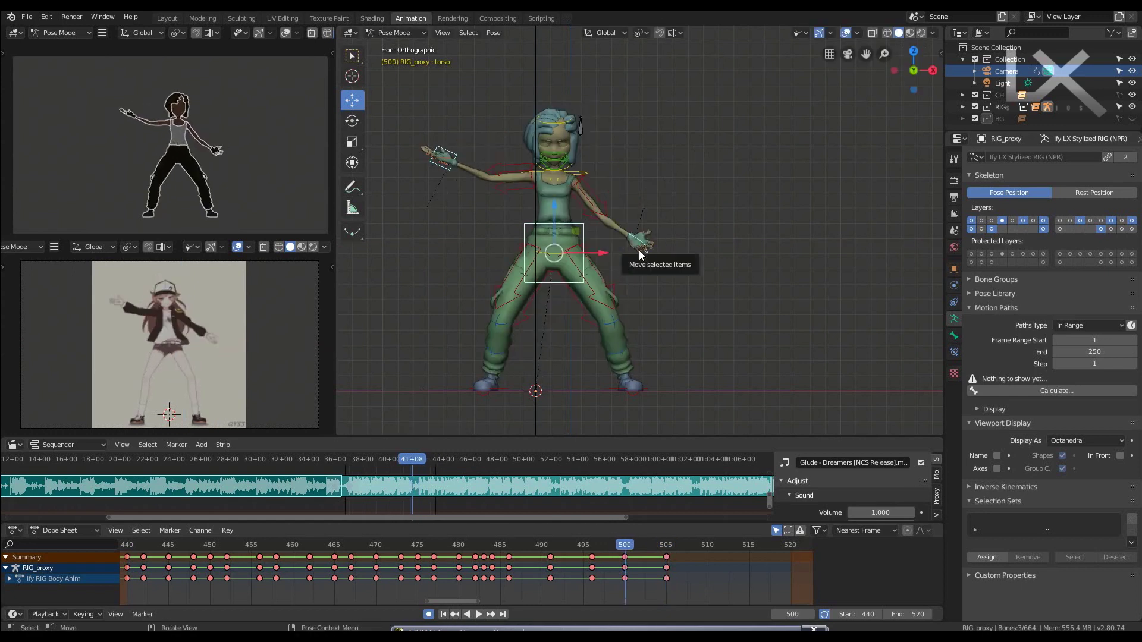
{"action": "key", "text": "Up"}
{"action": "left_click_drag", "start_coordinate": [639, 251], "coordinate": [621, 249]}
{"action": "key", "text": "r"}
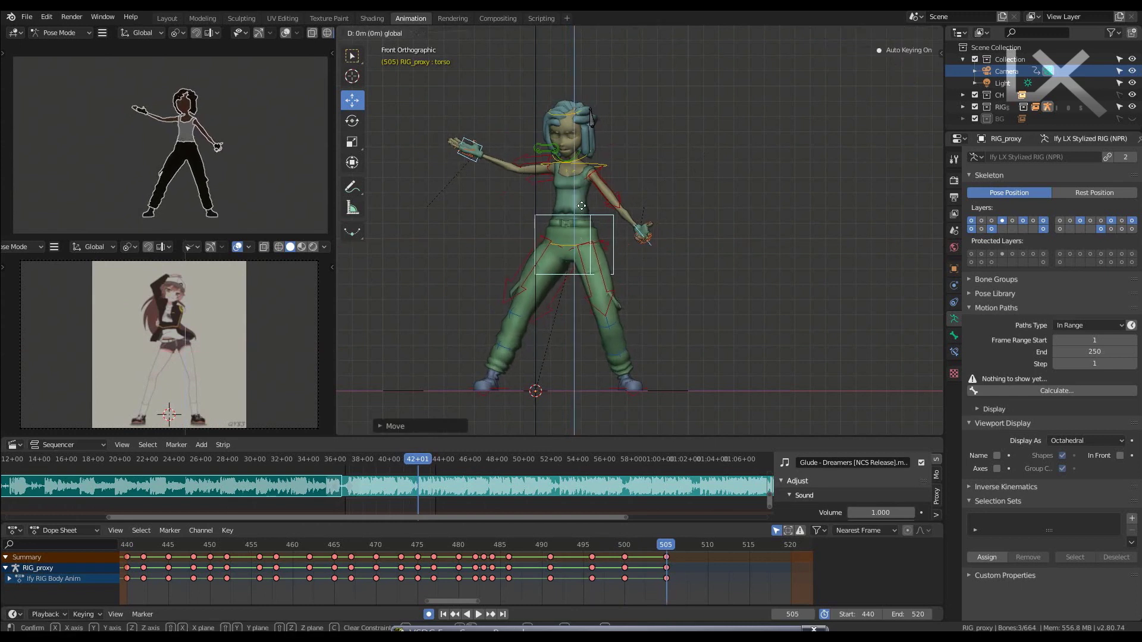
{"action": "left_click", "coordinate": [583, 206]}
{"action": "key", "text": "r"}
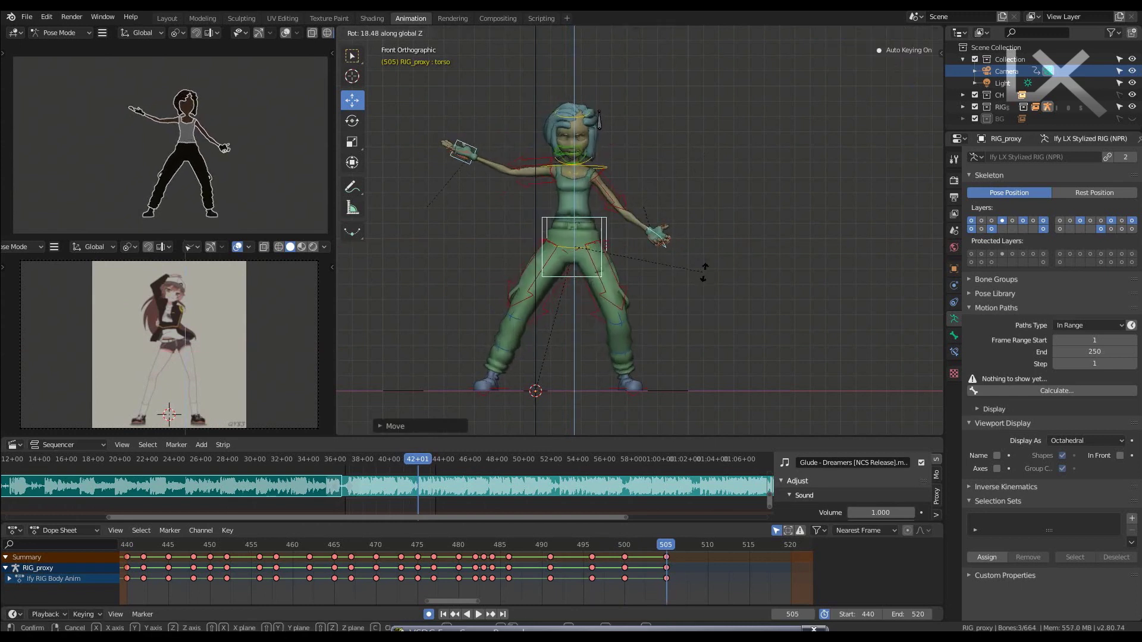
{"action": "left_click", "coordinate": [705, 270]}
- Select the left foot control and flip between frames 500 and 505 to compare
{"action": "key", "text": "Down"}
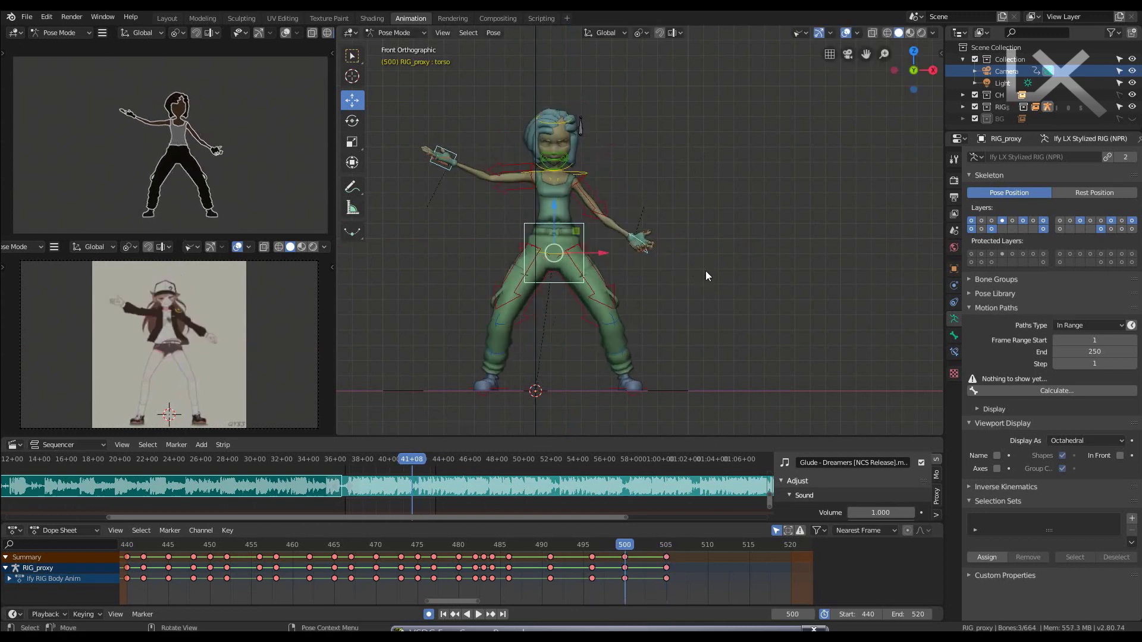
{"action": "key", "text": "Up"}
{"action": "left_click", "coordinate": [665, 384]}
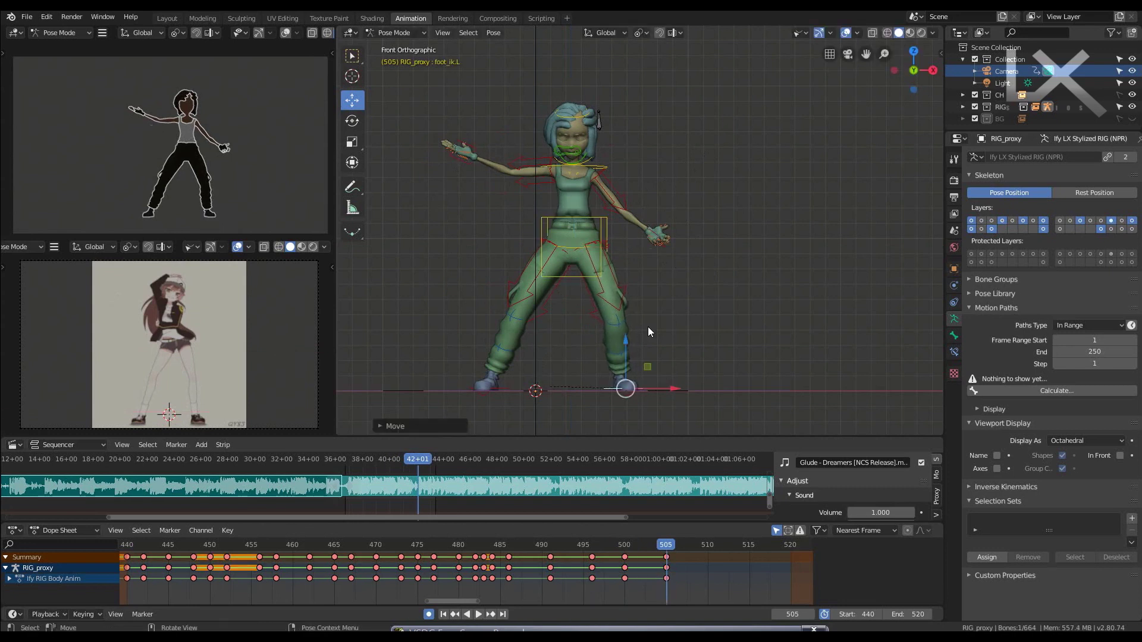
{"action": "key", "text": "Down"}
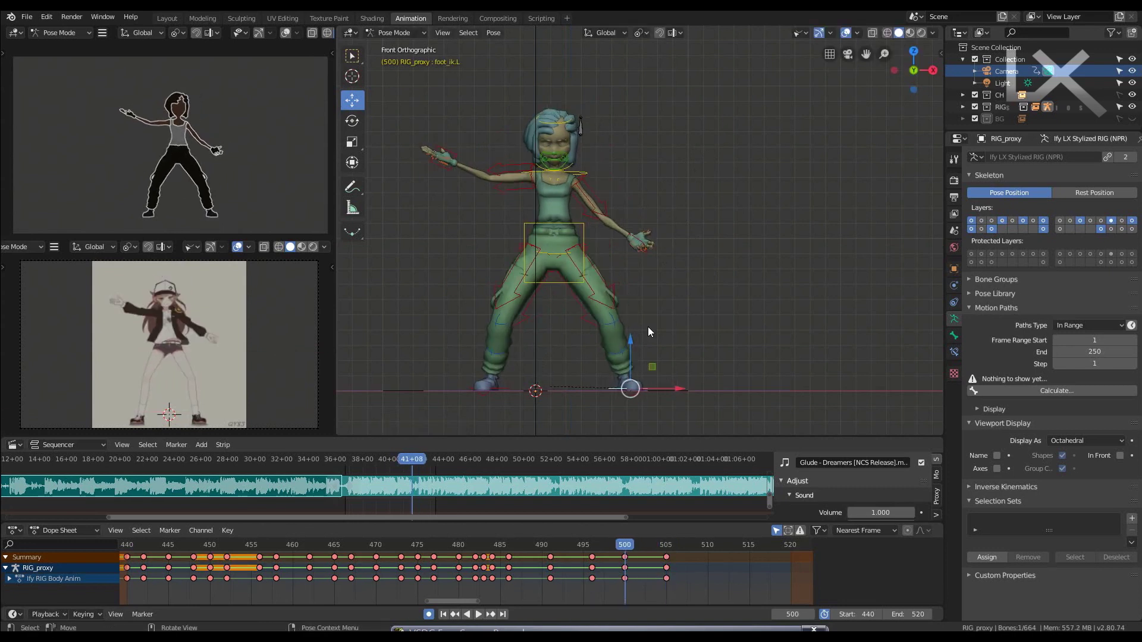
{"action": "key", "text": "Right"}
{"action": "key", "text": "Right"}
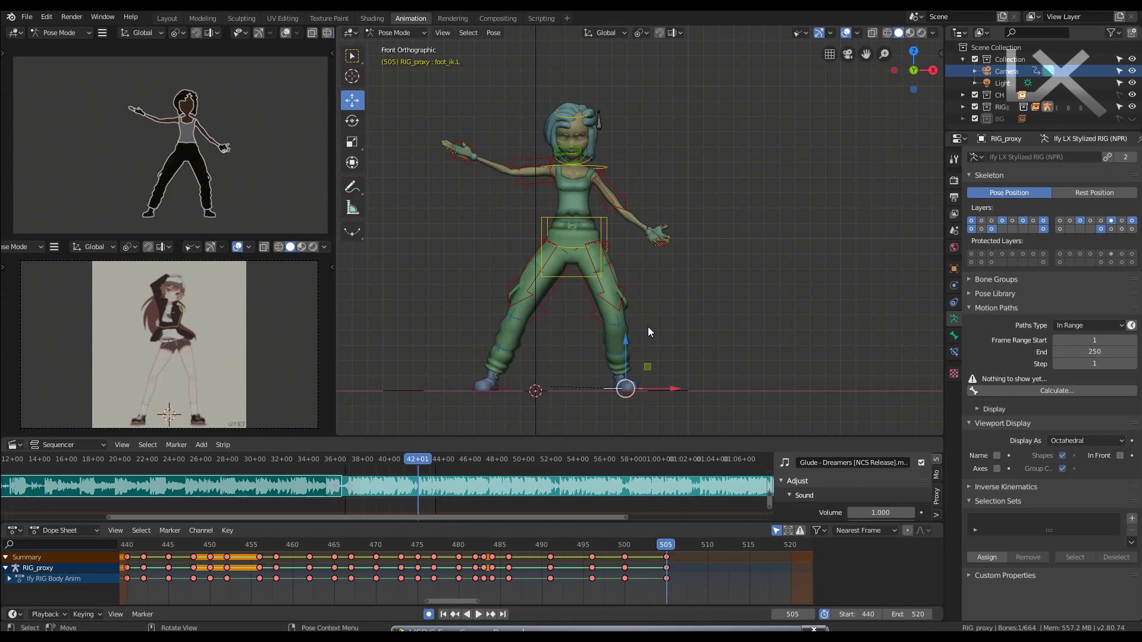
{"action": "key", "text": "Down"}
{"action": "key", "text": "Up"}
{"action": "key", "text": "Down"}
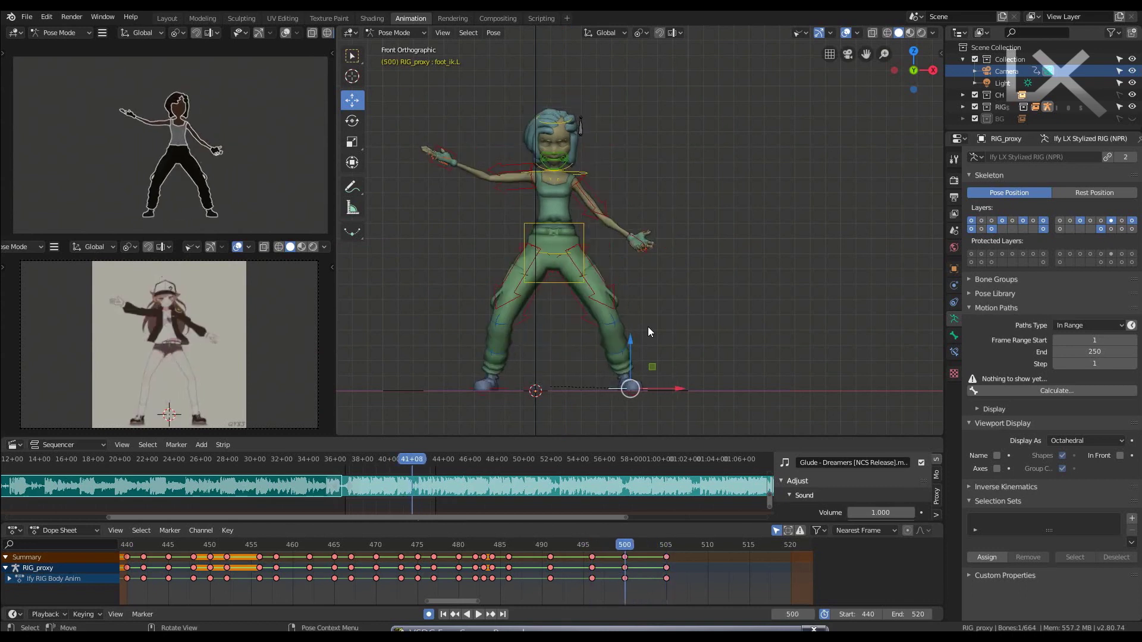
{"action": "key", "text": "Up"}
- Nudge the foot control slightly right and compare with keyframe 500
{"action": "left_click_drag", "start_coordinate": [526, 390], "coordinate": [529, 390]}
{"action": "key", "text": "Down"}
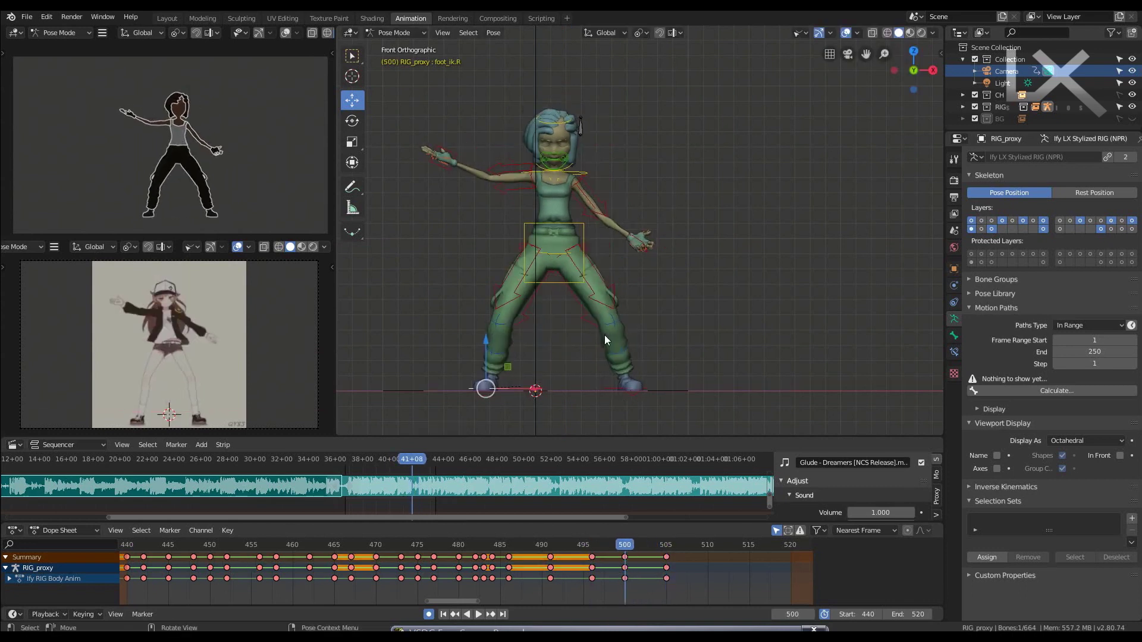
{"action": "key", "text": "Up"}
{"action": "key", "text": "Down"}
{"action": "key", "text": "Up"}
- Reselect the left foot control and check it against frame 500, ending at frame 505
{"action": "left_click", "coordinate": [613, 385]}
{"action": "key", "text": "Down"}
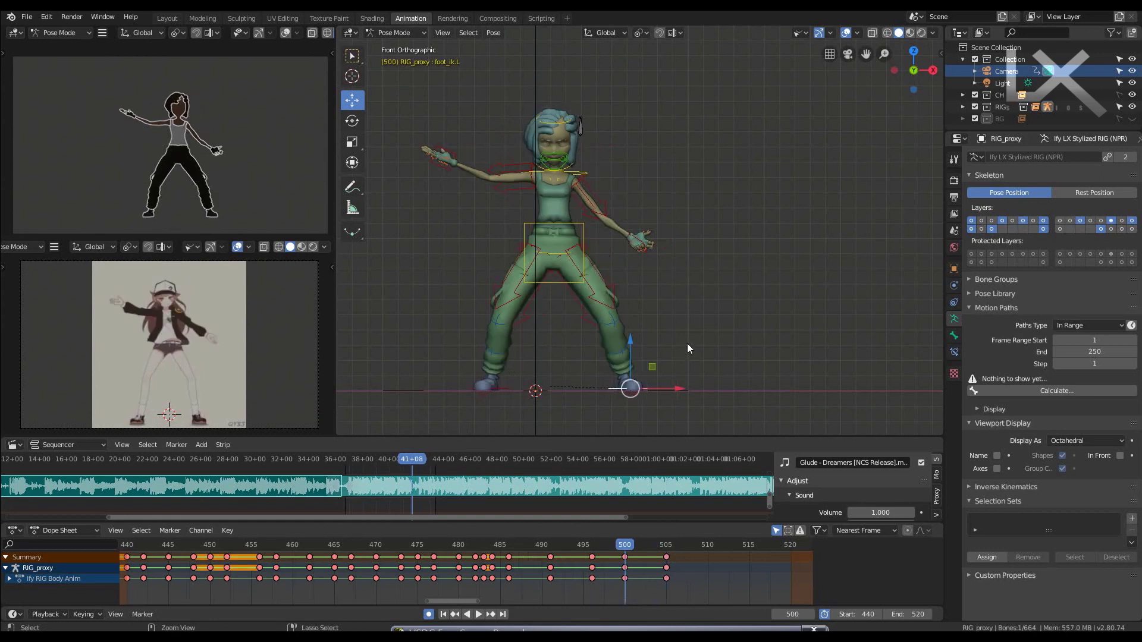
{"action": "key", "text": "Up"}
{"action": "key", "text": "Down"}
{"action": "key", "text": "Up"}
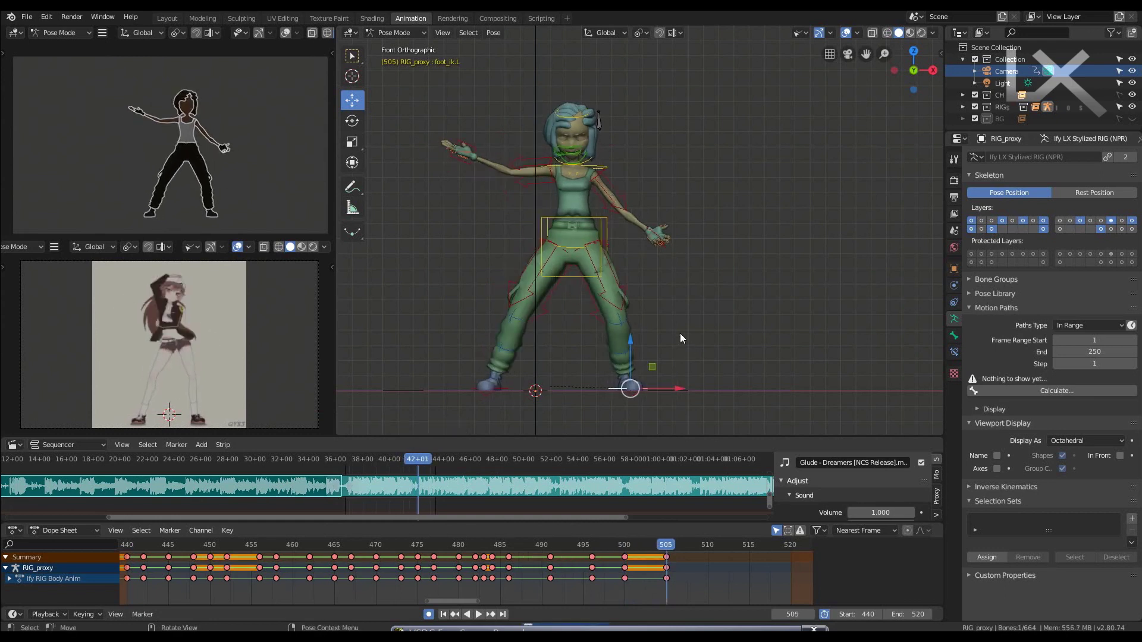
{"action": "key", "text": "Down"}
{"action": "key", "text": "Up"}
{"action": "key", "text": "Down"}
{"action": "key", "text": "Up"}
- Rotate the torso control and lean the chest control
{"action": "left_click", "coordinate": [602, 216]}
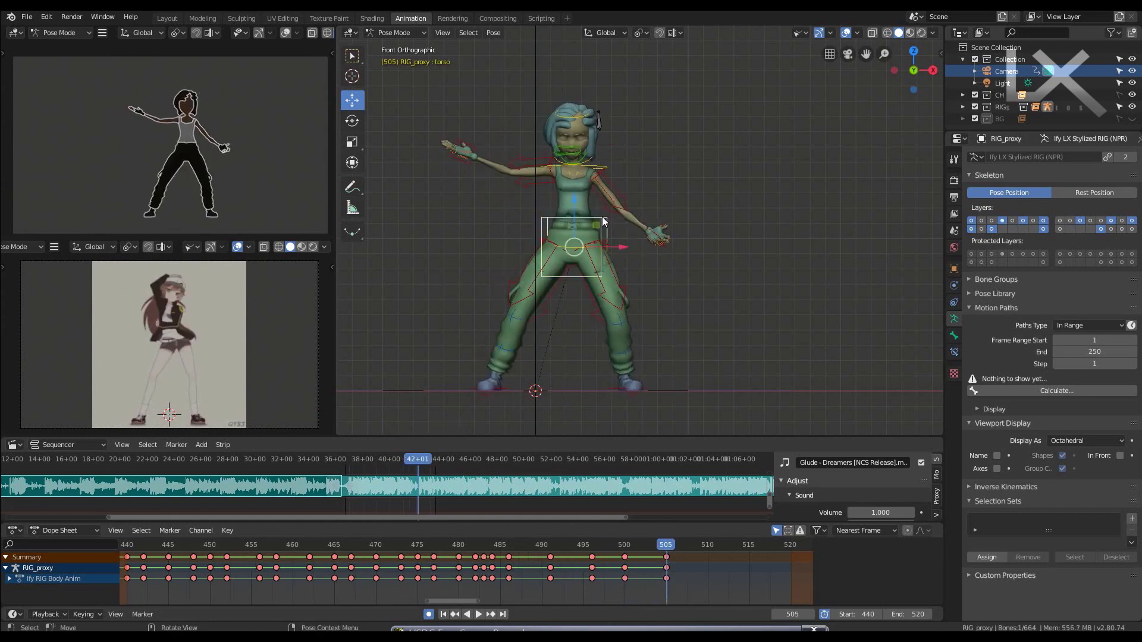
{"action": "scroll", "coordinate": [602, 217], "scroll_direction": "up", "scroll_amount": 2}
{"action": "key", "text": "r"}
{"action": "left_click", "coordinate": [572, 126]}
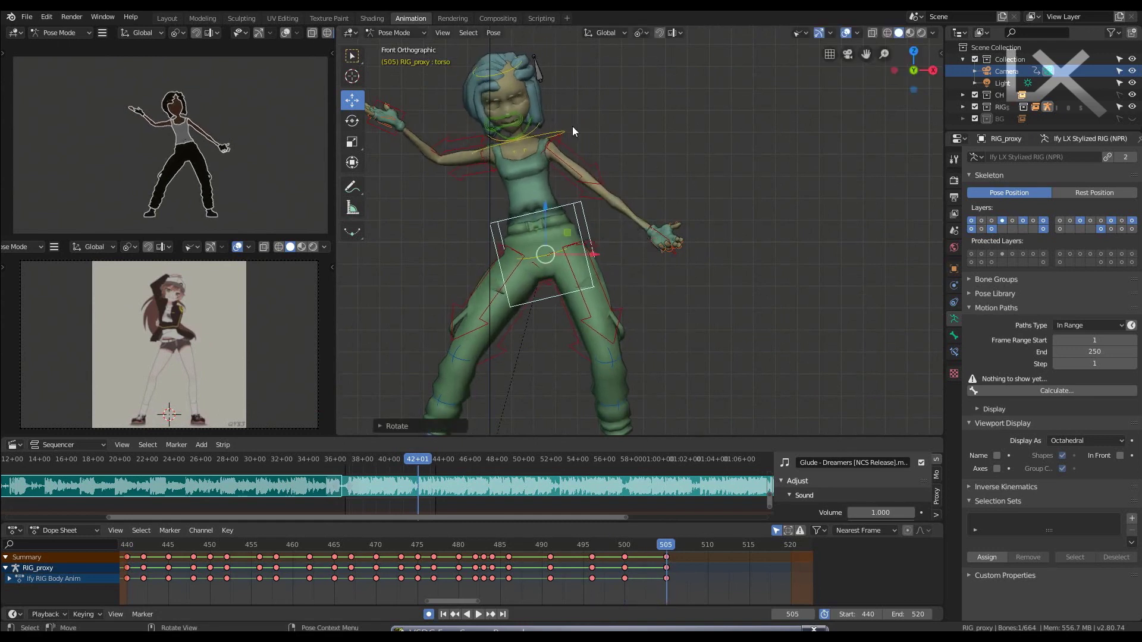
{"action": "key", "text": "r"}
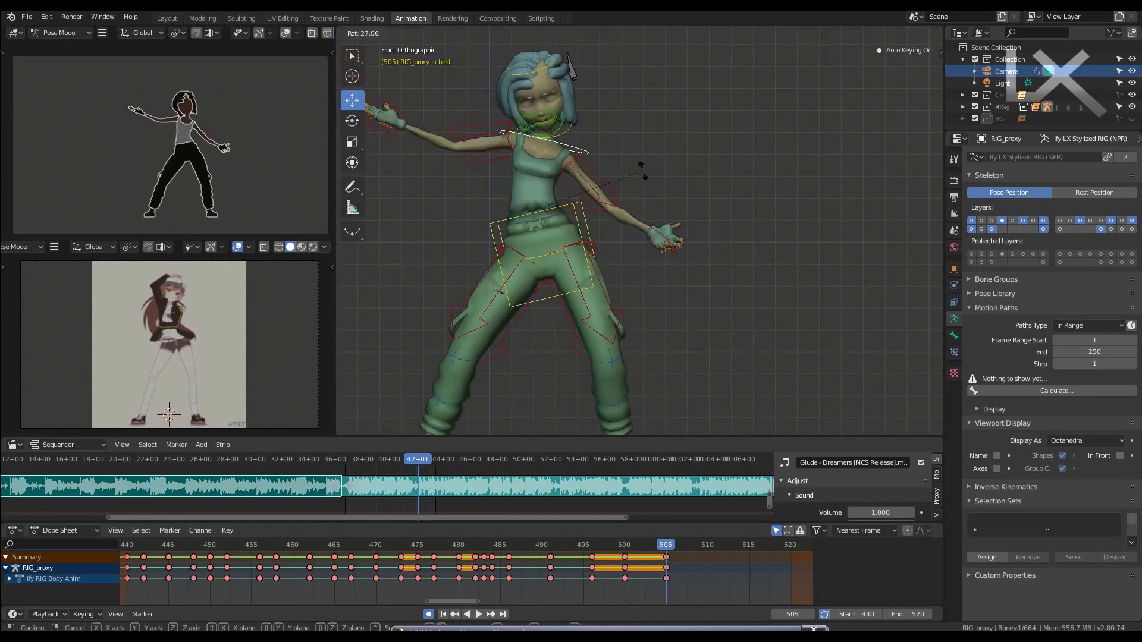
{"action": "left_click", "coordinate": [643, 171]}
- Move the left hand control toward the waist in front view
{"action": "mouse_move", "coordinate": [654, 232]}
{"action": "middle_mouse_down"}
{"action": "mouse_move", "coordinate": [594, 251]}
{"action": "mouse_move", "coordinate": [560, 226]}
{"action": "mouse_move", "coordinate": [658, 223]}
{"action": "mouse_move", "coordinate": [671, 149]}
{"action": "middle_mouse_up"}
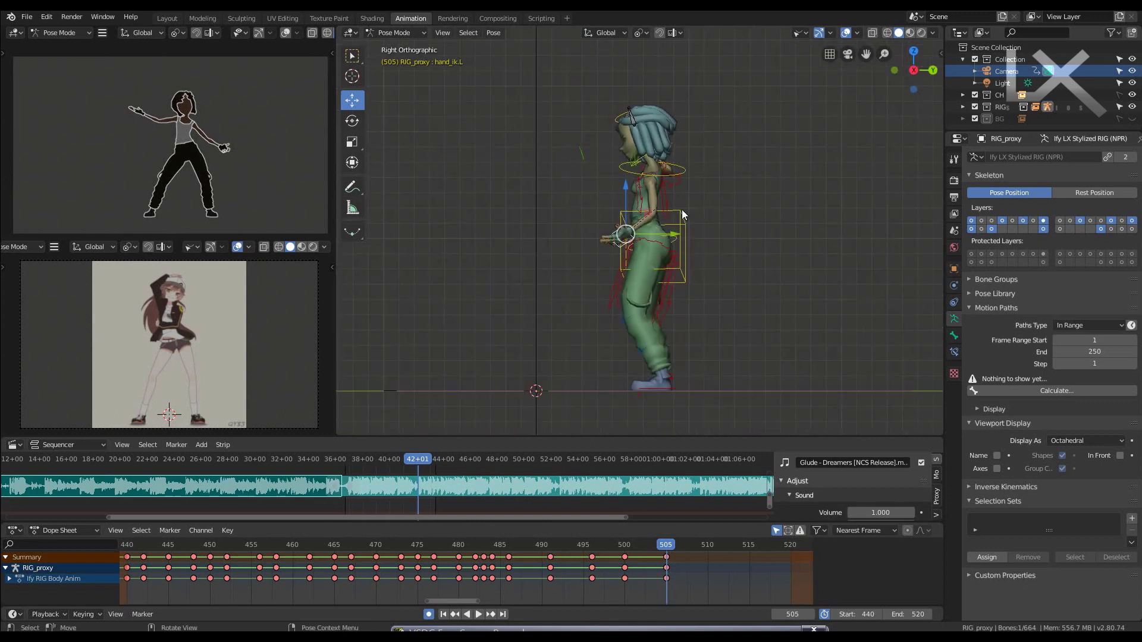
{"action": "key", "text": "KP_1"}
{"action": "scroll", "coordinate": [684, 205], "scroll_direction": "up", "scroll_amount": 3}
{"action": "scroll", "coordinate": [684, 205], "scroll_direction": "up", "scroll_amount": 2}
{"action": "key", "text": "g"}
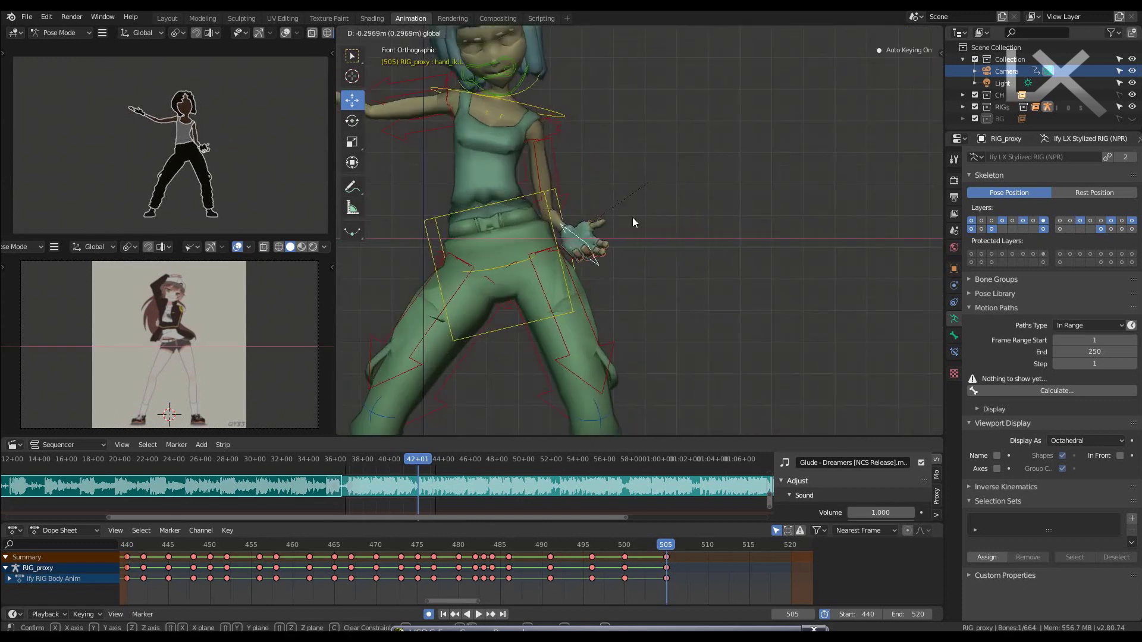
{"action": "left_click", "coordinate": [633, 220]}
- Rotate the left hand control around the X axis
{"action": "mouse_move", "coordinate": [632, 220]}
{"action": "middle_mouse_down"}
{"action": "mouse_move", "coordinate": [530, 258]}
{"action": "mouse_move", "coordinate": [669, 198]}
{"action": "middle_mouse_up"}
{"action": "key", "text": "r"}
{"action": "key", "text": "x"}
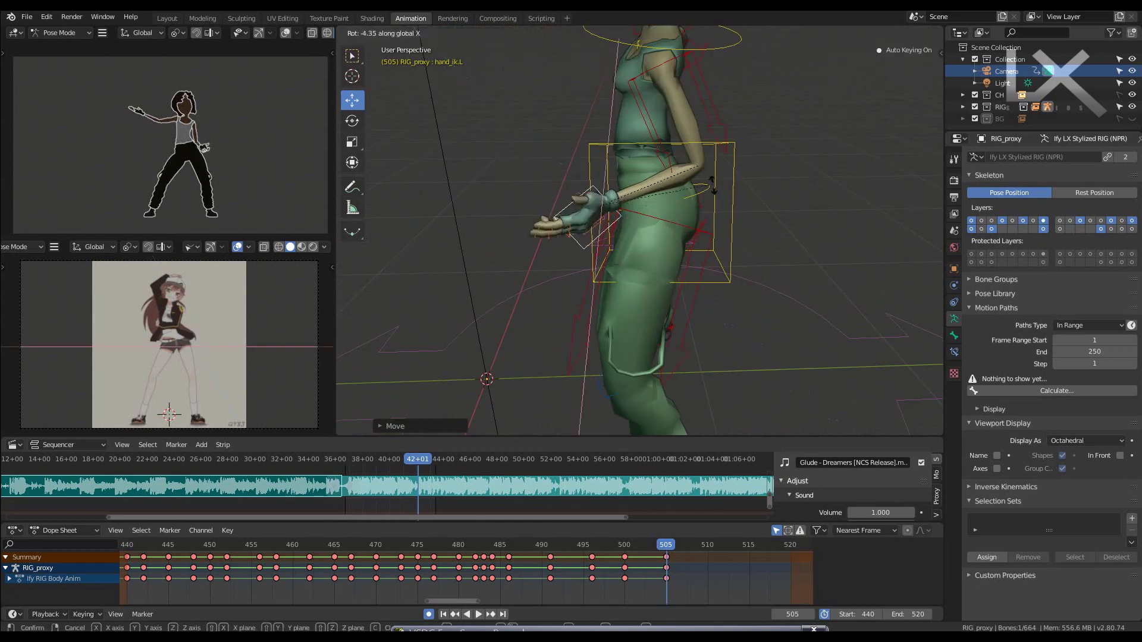
{"action": "left_click", "coordinate": [634, 226]}
{"action": "key", "text": "KP_1"}
- Try further left-hand rotations, cancelling and undoing them
{"action": "key", "text": "r"}
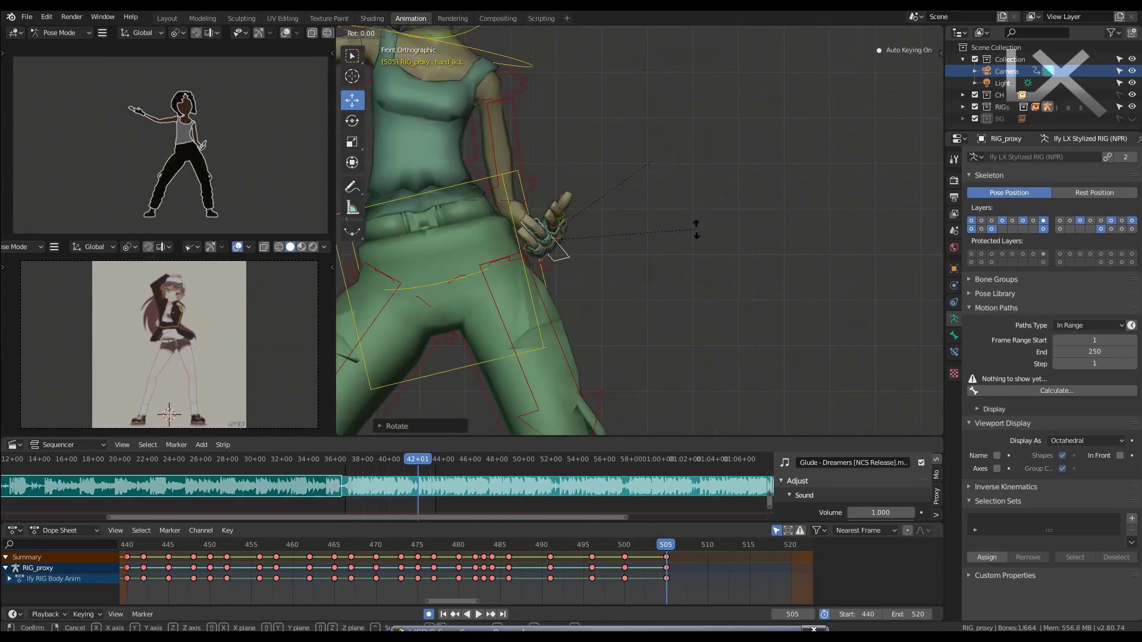
{"action": "right_click", "coordinate": [634, 92]}
{"action": "scroll", "coordinate": [729, 259], "scroll_direction": "down", "scroll_amount": 3}
{"action": "key", "text": "ctrl+z"}
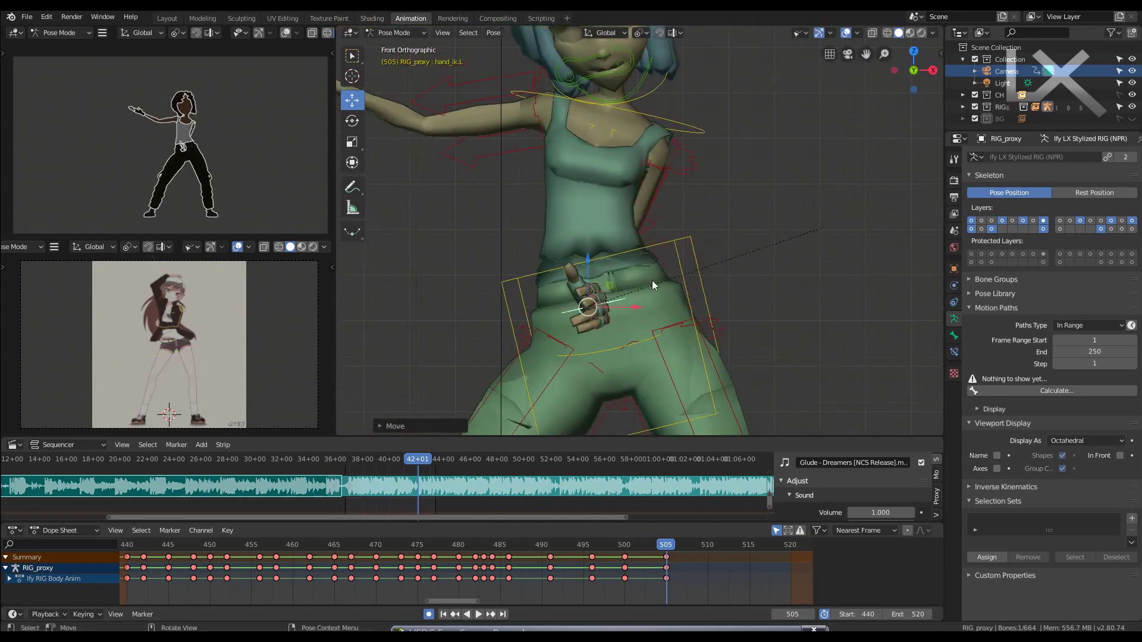
{"action": "key", "text": "x"}
{"action": "key", "text": "x"}
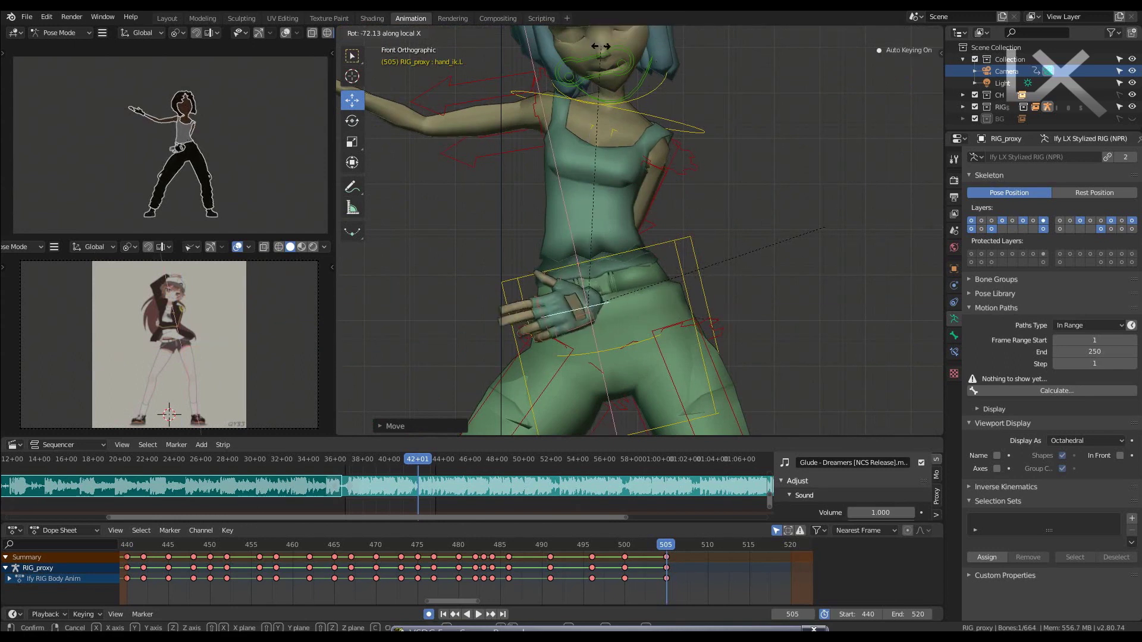
{"action": "right_click", "coordinate": [463, 258]}
- Move the left hand vertically and rotate the left upper arm around its Z axis
{"action": "key", "text": "g"}
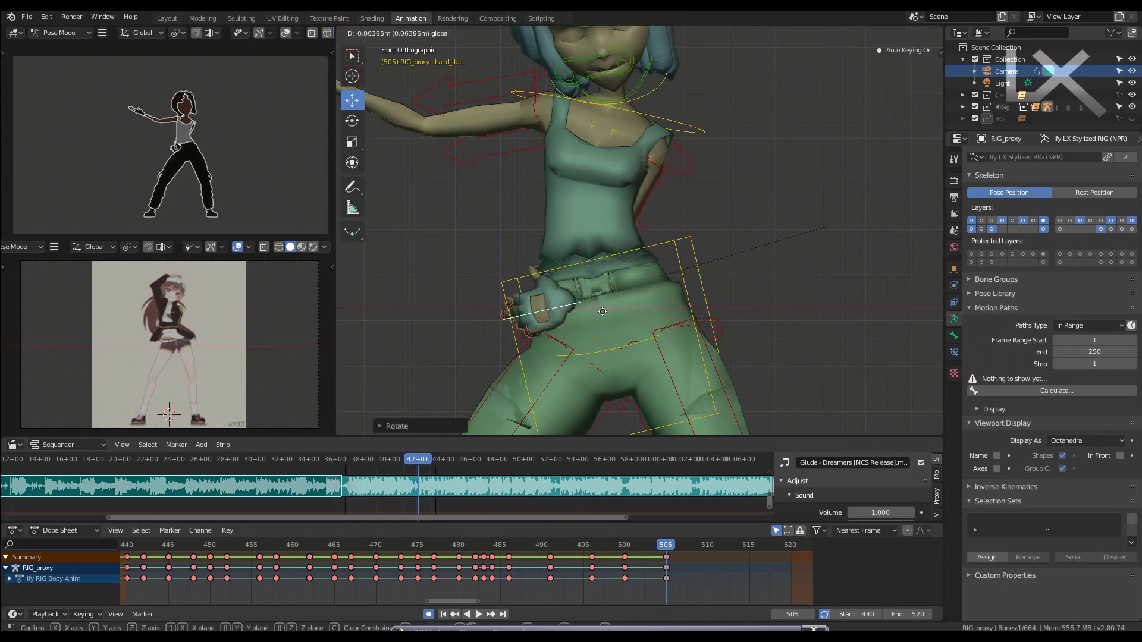
{"action": "key", "text": "z"}
{"action": "left_click", "coordinate": [576, 235]}
{"action": "right_click", "coordinate": [702, 257]}
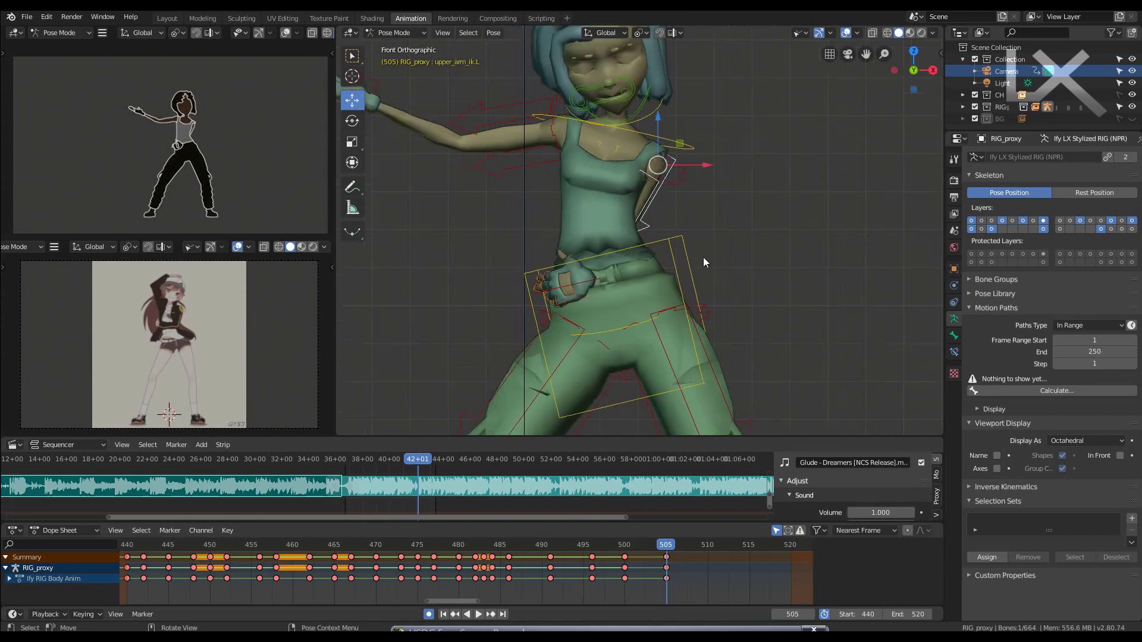
{"action": "key", "text": "r"}
{"action": "key", "text": "z"}
{"action": "key", "text": "z"}
{"action": "left_click", "coordinate": [635, 111]}
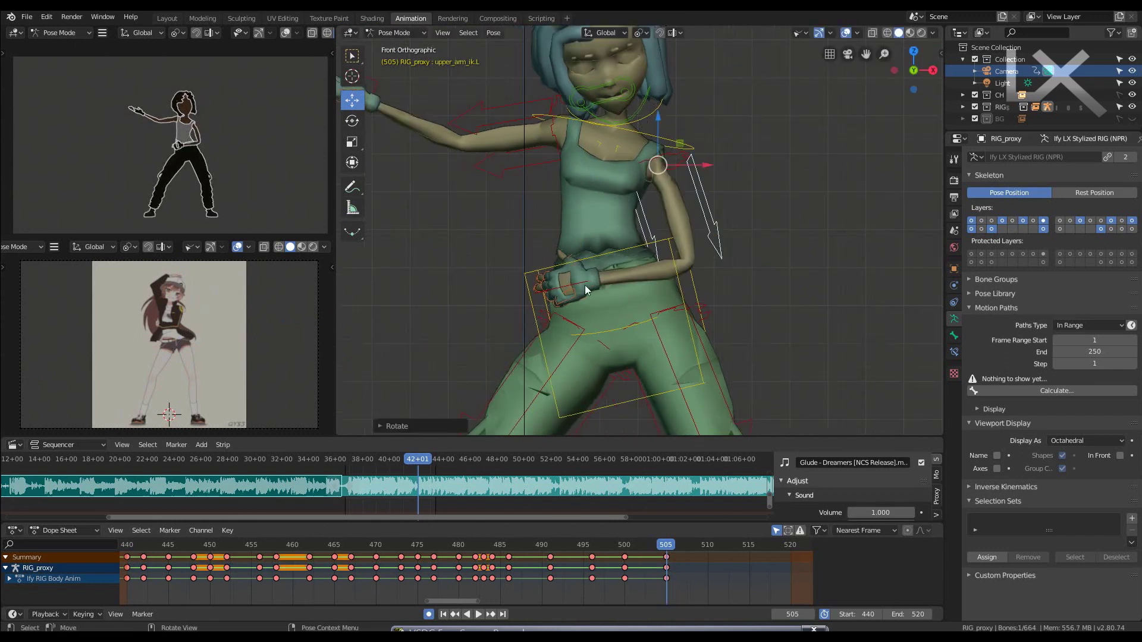
{"action": "left_click", "coordinate": [566, 283]}
- Reposition the left hand and tilt it upward at the belt
{"action": "middle_click_drag", "start_coordinate": [566, 283], "coordinate": [555, 279]}
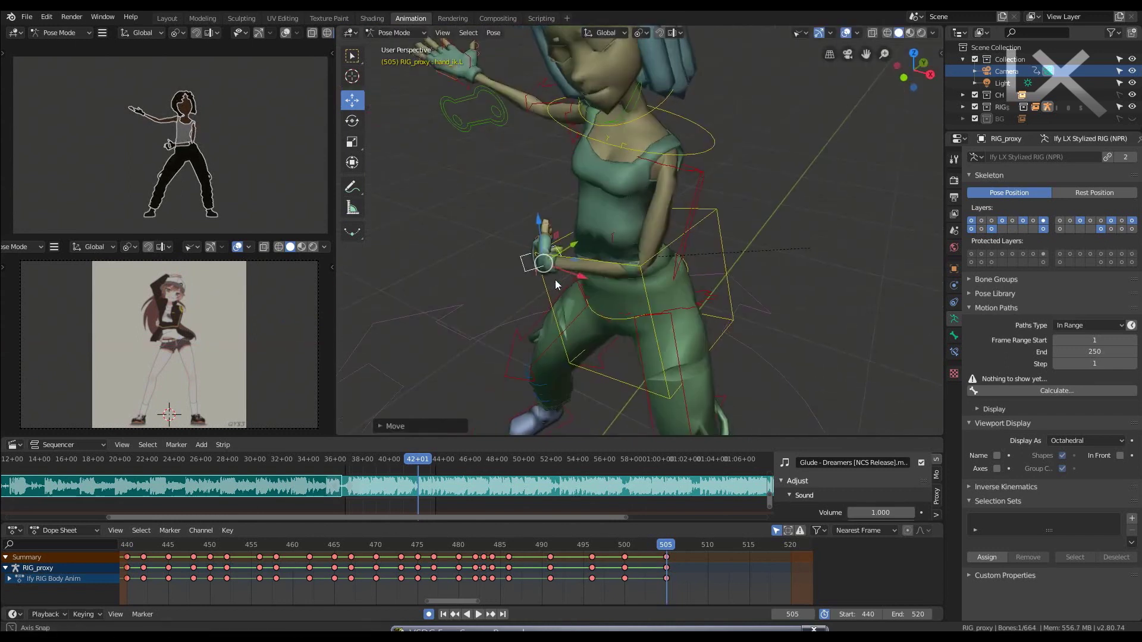
{"action": "key", "text": "g"}
{"action": "key", "text": "KP_1"}
{"action": "scroll", "coordinate": [589, 241], "scroll_direction": "up", "scroll_amount": 3}
{"action": "scroll", "coordinate": [594, 280], "scroll_direction": "up", "scroll_amount": 2}
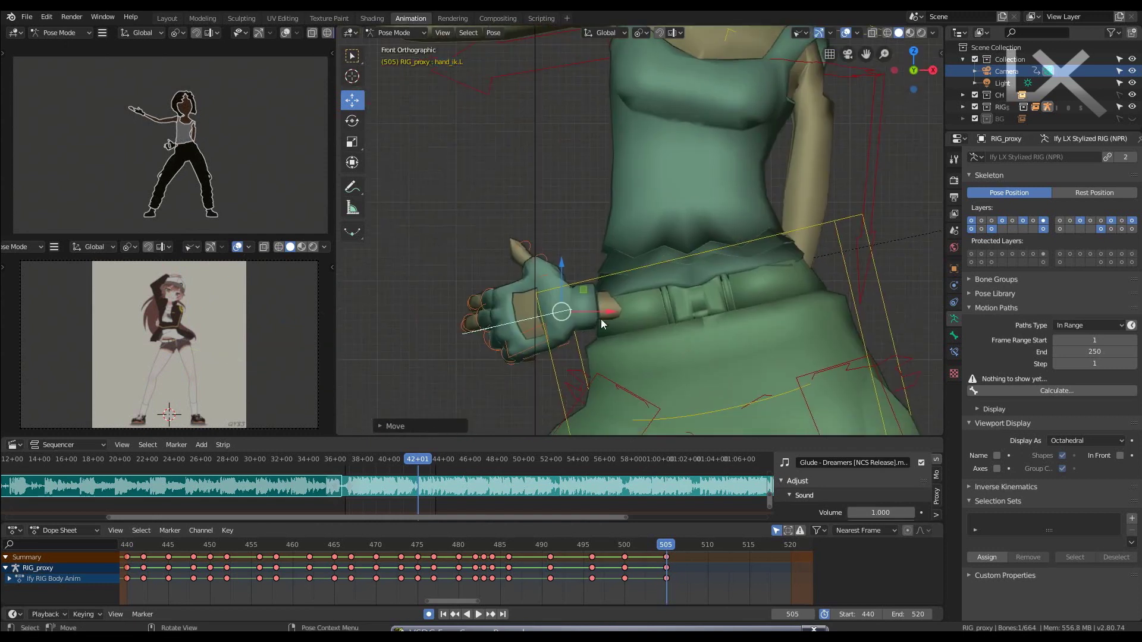
{"action": "key", "text": "r"}
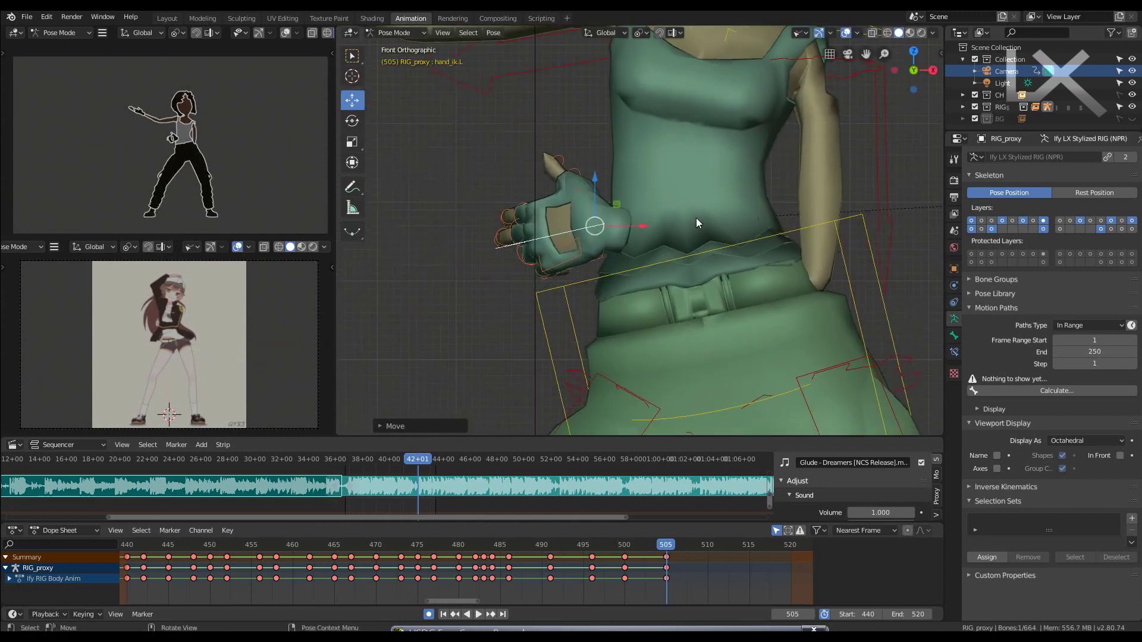
{"action": "left_click", "coordinate": [701, 119]}
{"action": "mouse_move", "coordinate": [701, 118]}
{"action": "middle_mouse_down"}
{"action": "mouse_move", "coordinate": [726, 163]}
{"action": "mouse_move", "coordinate": [855, 180]}
{"action": "mouse_move", "coordinate": [551, 220]}
{"action": "middle_mouse_up"}
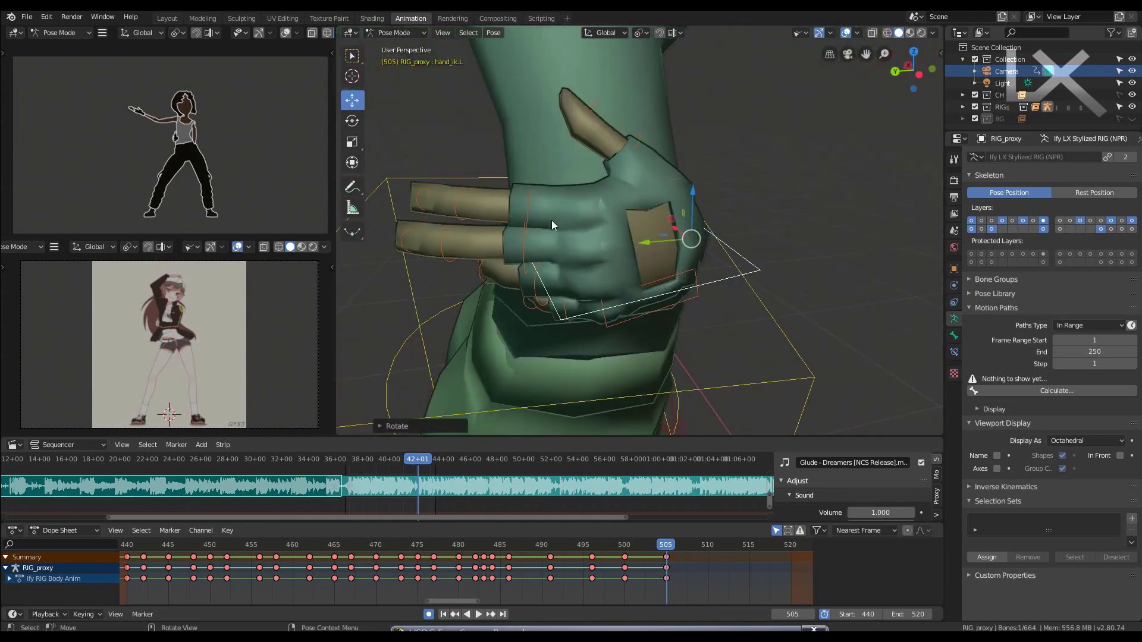
- Curl the left index, middle and ring fingers into a fist and select the thumb
{"action": "left_click", "coordinate": [522, 244]}
{"action": "key", "text": "r"}
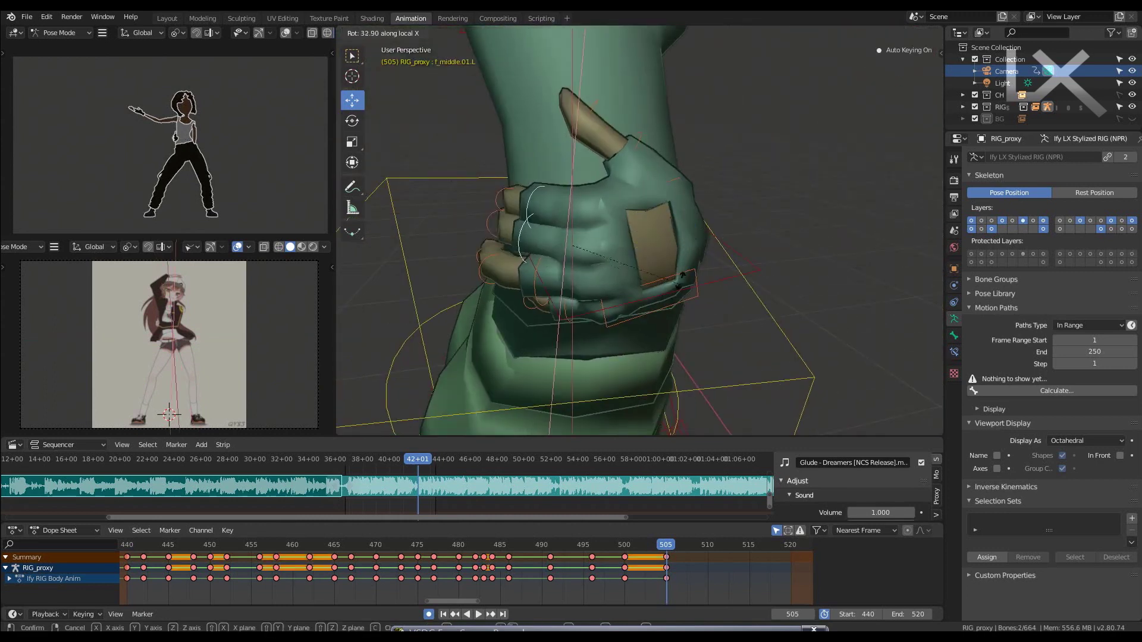
{"action": "left_click", "coordinate": [654, 281]}
{"action": "middle_click_drag", "start_coordinate": [654, 281], "coordinate": [672, 233]}
{"action": "key", "text": "r"}
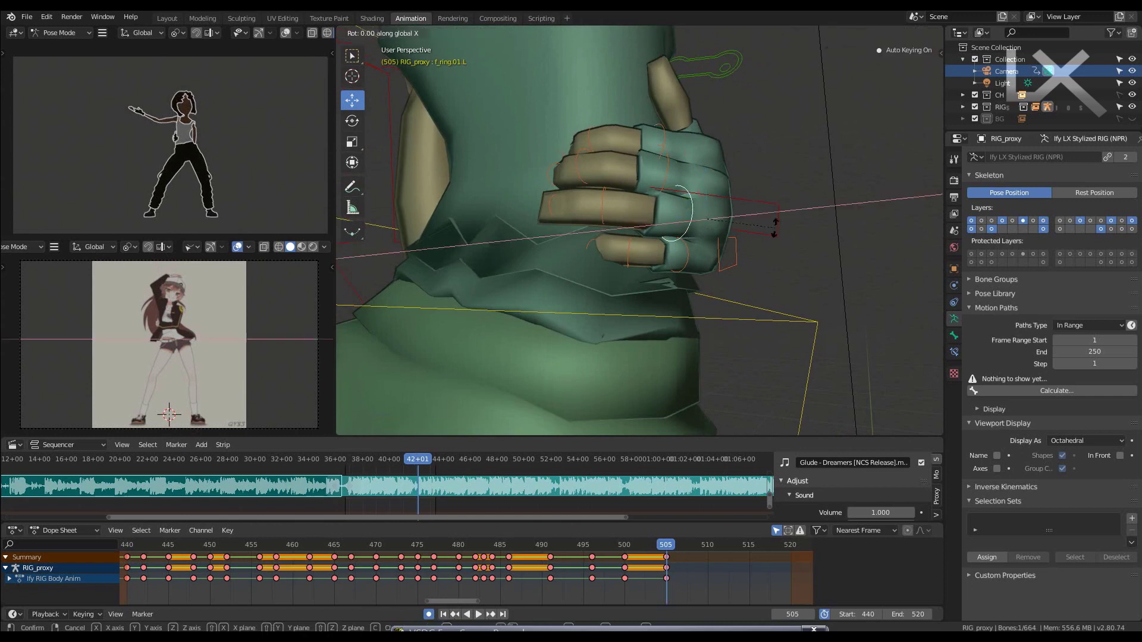
{"action": "left_click", "coordinate": [785, 193]}
{"action": "mouse_move", "coordinate": [785, 193]}
{"action": "middle_mouse_down"}
{"action": "mouse_move", "coordinate": [633, 245]}
{"action": "mouse_move", "coordinate": [605, 190]}
{"action": "middle_mouse_up"}
{"action": "left_click", "coordinate": [605, 186]}
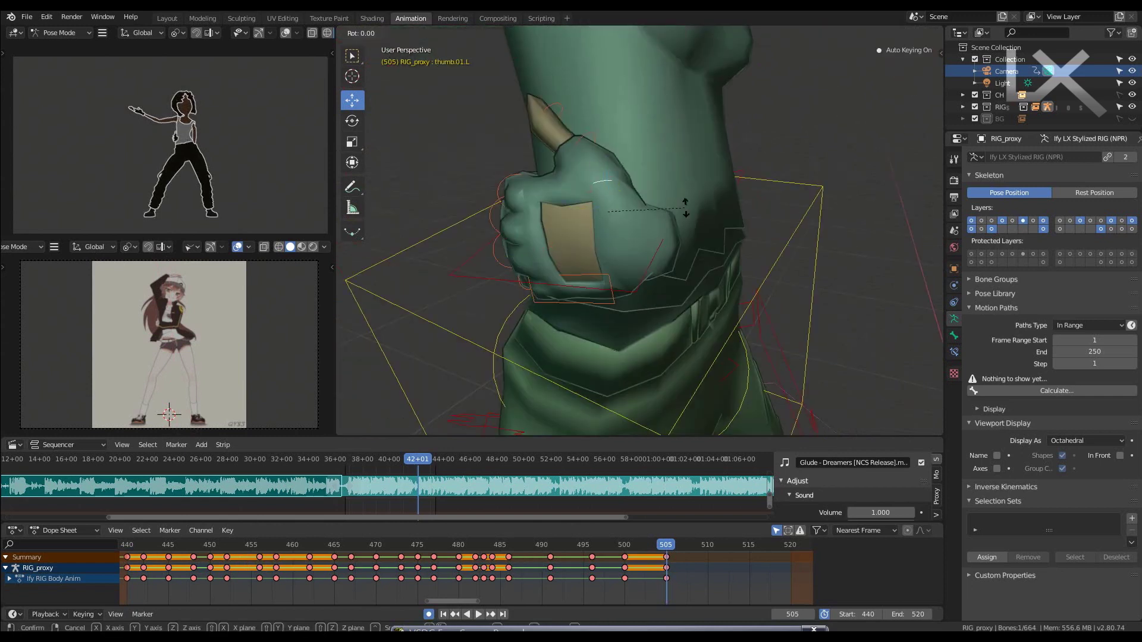
{"action": "key", "text": "KP_1"}
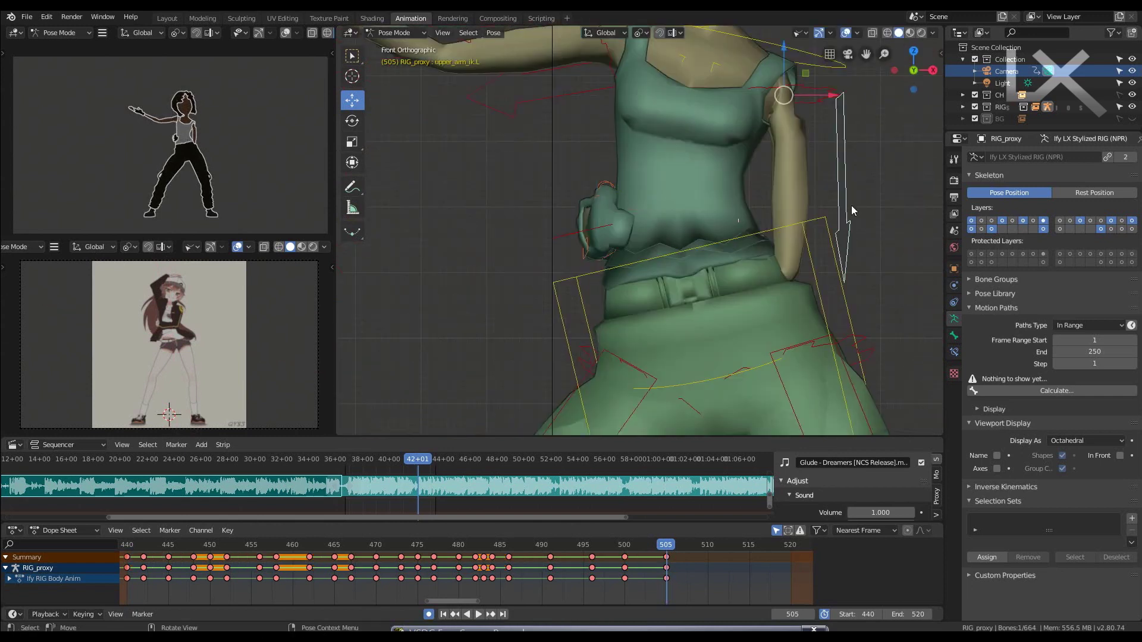
- Swing the left upper arm inward, then rotate it around its own Z axis
{"action": "left_click", "coordinate": [847, 205]}
{"action": "key", "text": "r"}
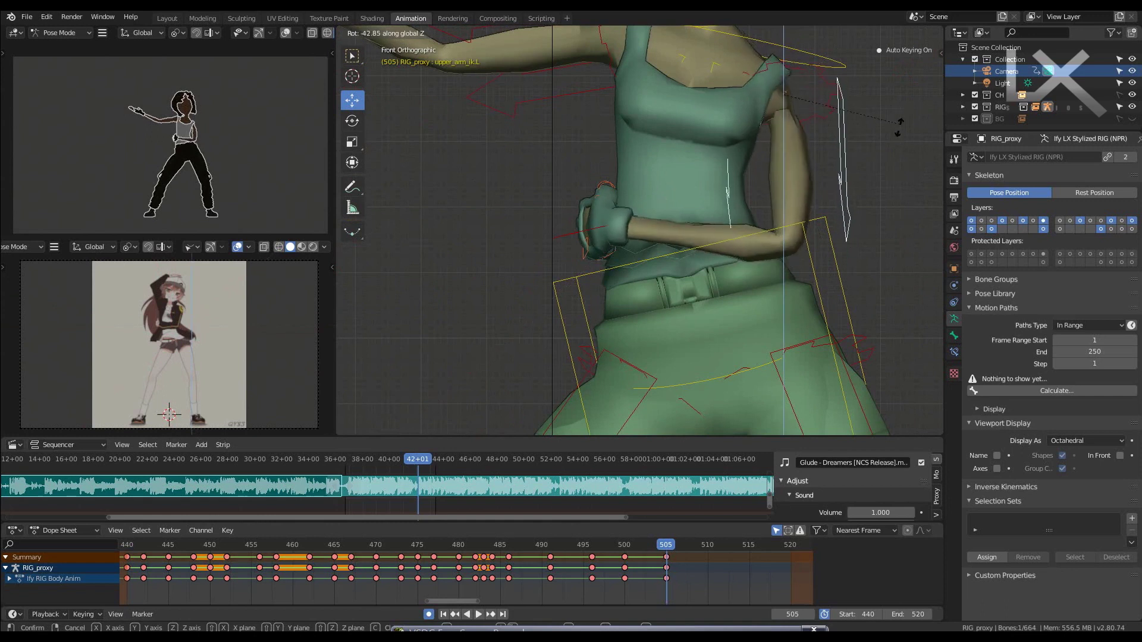
{"action": "left_click", "coordinate": [804, 144]}
{"action": "middle_click_drag", "start_coordinate": [804, 144], "coordinate": [690, 152], "text": "shift"}
{"action": "left_click", "coordinate": [691, 153]}
{"action": "left_click", "coordinate": [814, 247]}
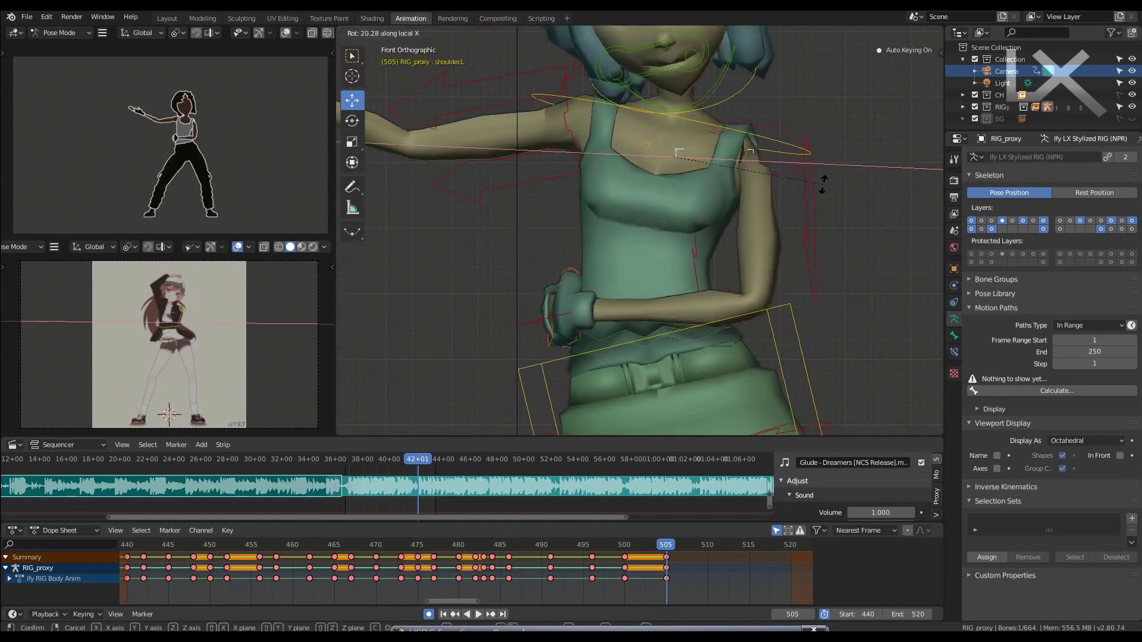
{"action": "middle_click_drag", "start_coordinate": [815, 248], "coordinate": [721, 270]}
{"action": "key", "text": "r"}
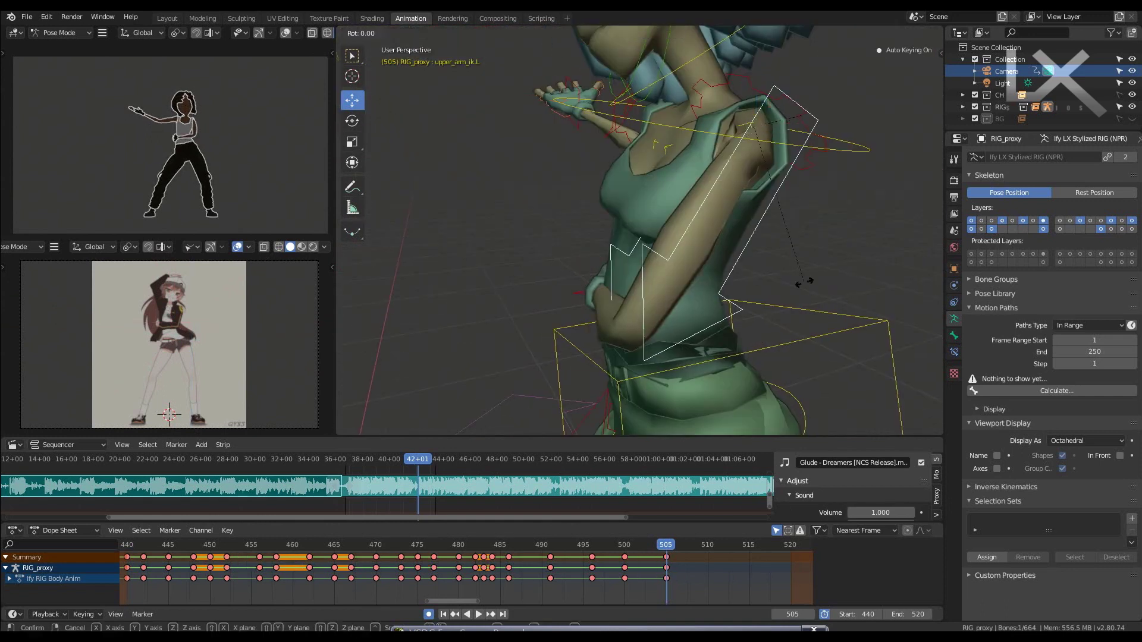
{"action": "key", "text": "z"}
{"action": "key", "text": "z"}
{"action": "left_click", "coordinate": [795, 292]}
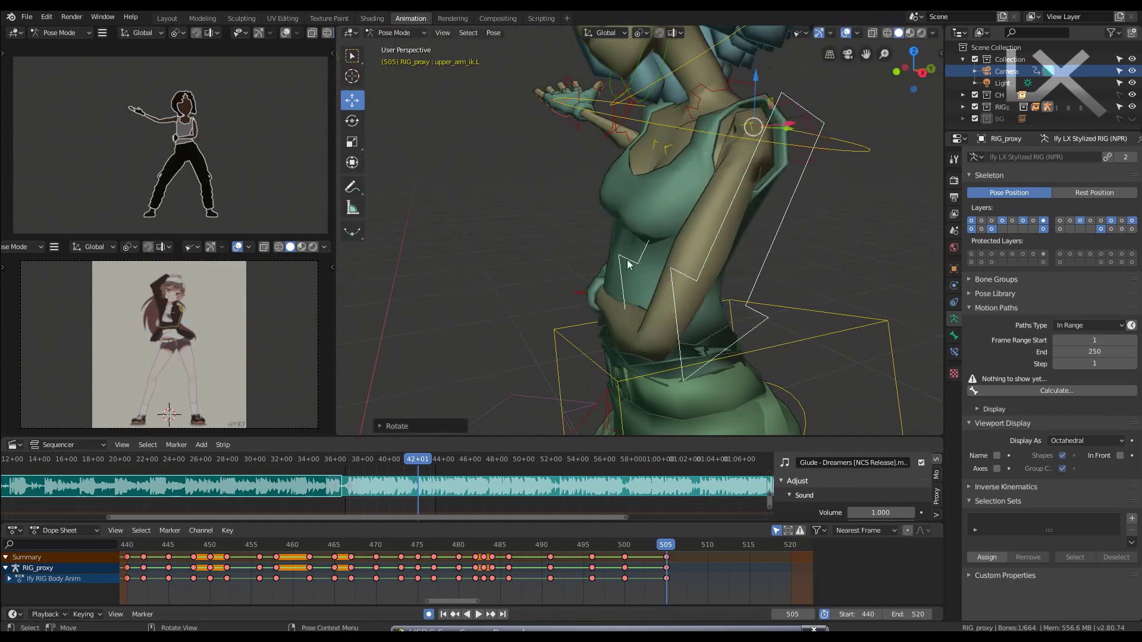
{"action": "key", "text": "KP_1"}
- Shift the left fist further left and rotate it around X
{"action": "left_click", "coordinate": [564, 313]}
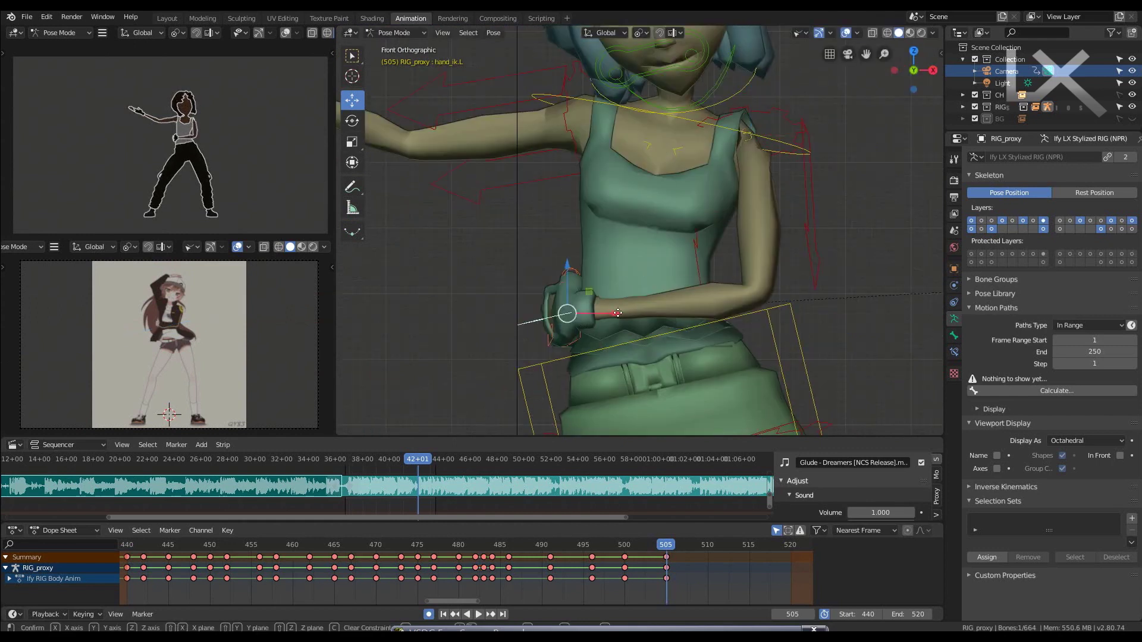
{"action": "left_click", "coordinate": [597, 313]}
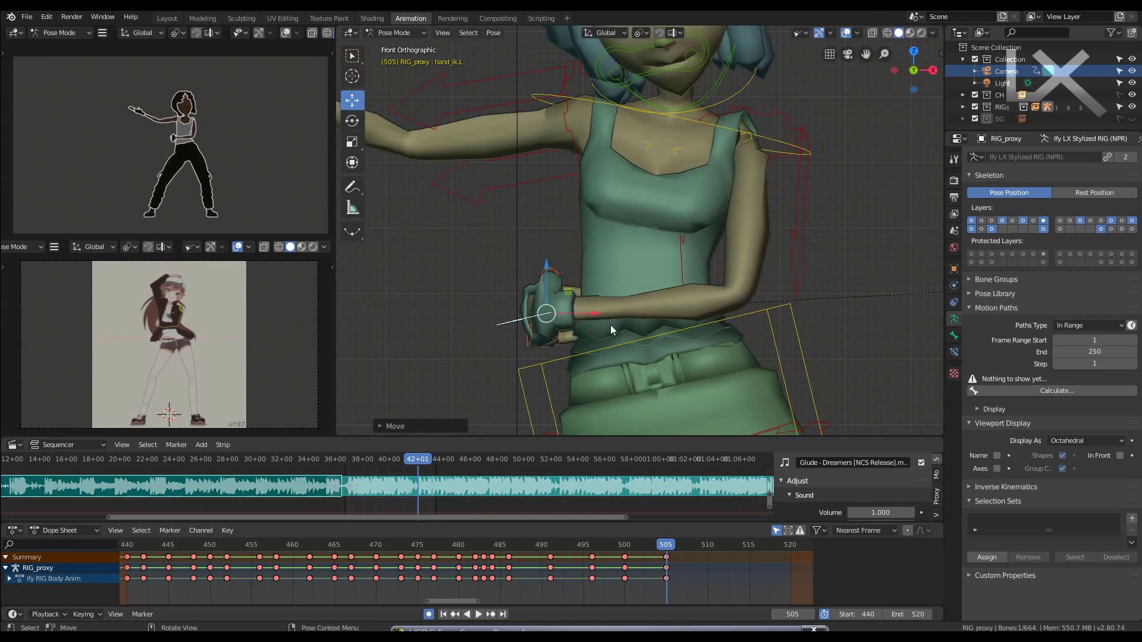
{"action": "key", "text": "r"}
{"action": "key", "text": "x"}
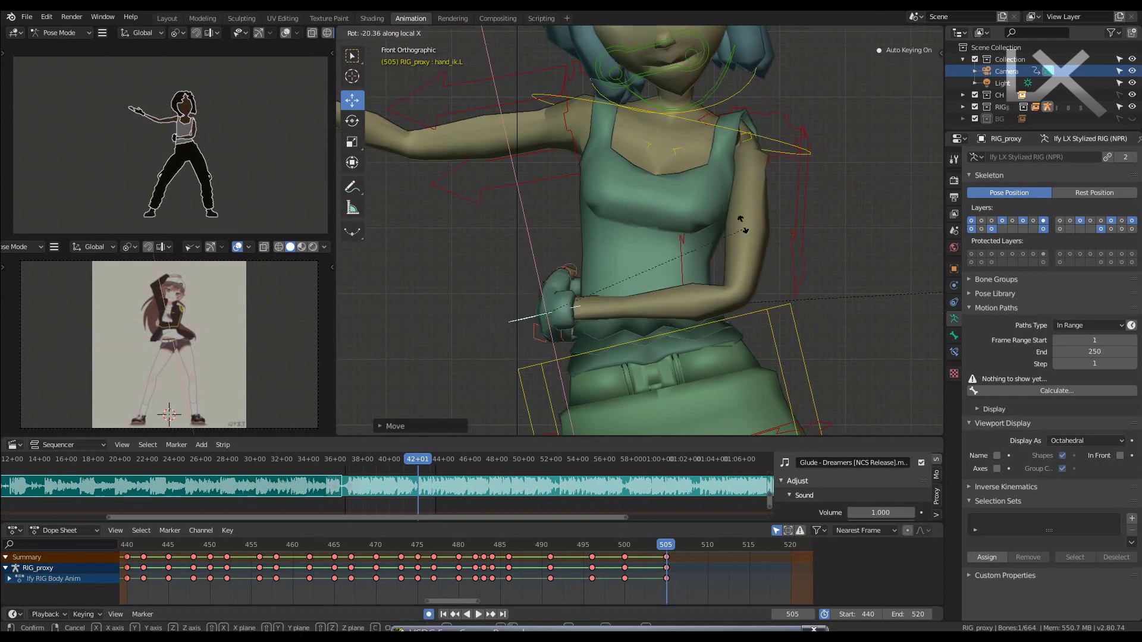
{"action": "left_click", "coordinate": [754, 248]}
{"action": "scroll", "coordinate": [728, 224], "scroll_direction": "down", "scroll_amount": 1}
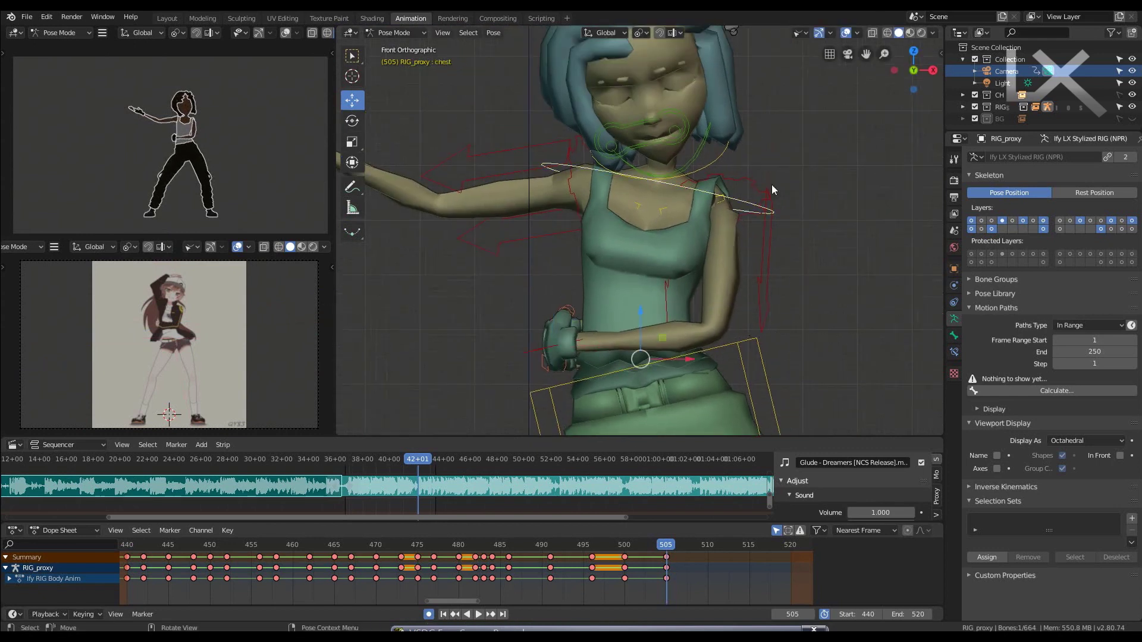
{"action": "scroll", "coordinate": [805, 191], "scroll_direction": "down", "scroll_amount": 1}
{"action": "scroll", "coordinate": [678, 223], "scroll_direction": "down", "scroll_amount": 4}
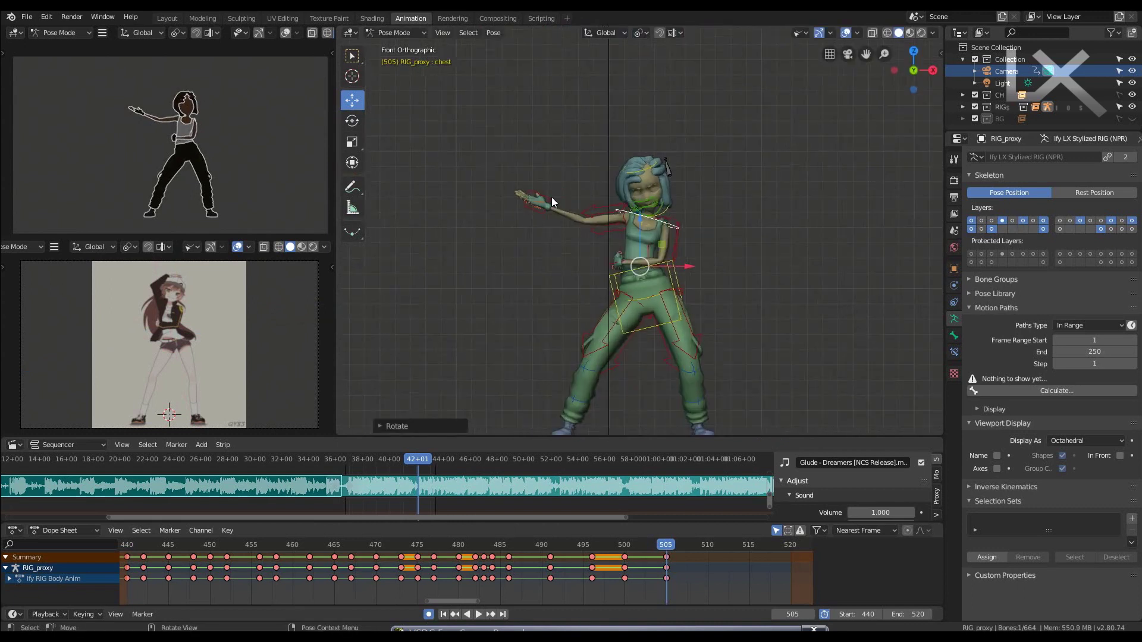
- Move the right hand control along X and Y, then turn it over the head
{"action": "left_click", "coordinate": [529, 203]}
{"action": "key", "text": "g"}
{"action": "key", "text": "x"}
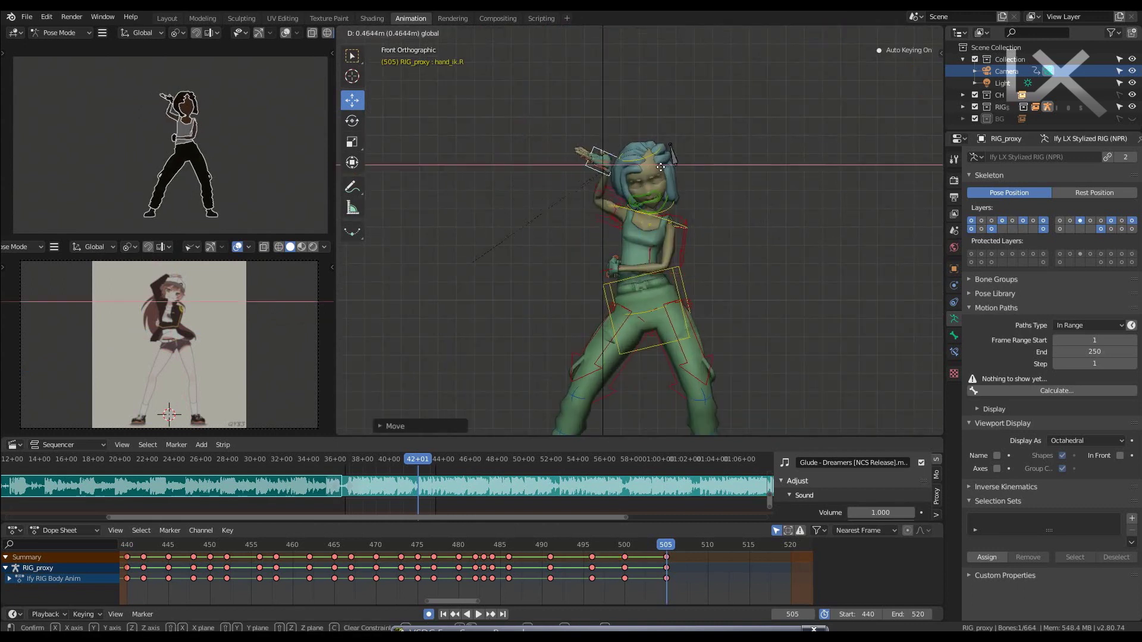
{"action": "key", "text": "KP_3"}
{"action": "key", "text": "y"}
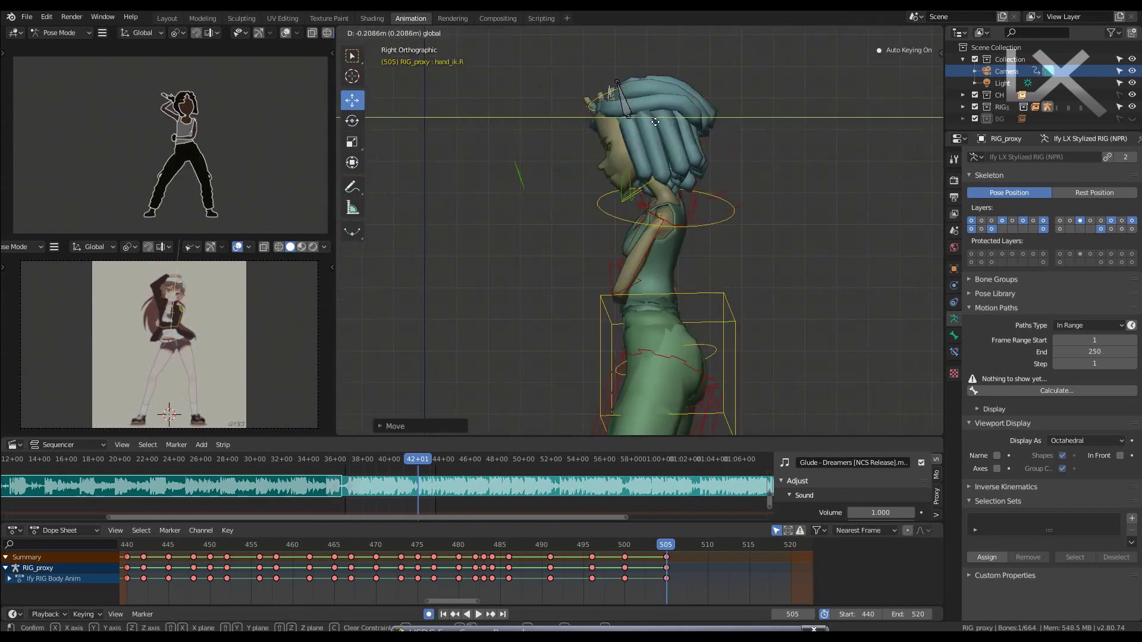
{"action": "key", "text": "KP_1"}
{"action": "key", "text": "r"}
{"action": "key", "text": "z"}
{"action": "key", "text": "z"}
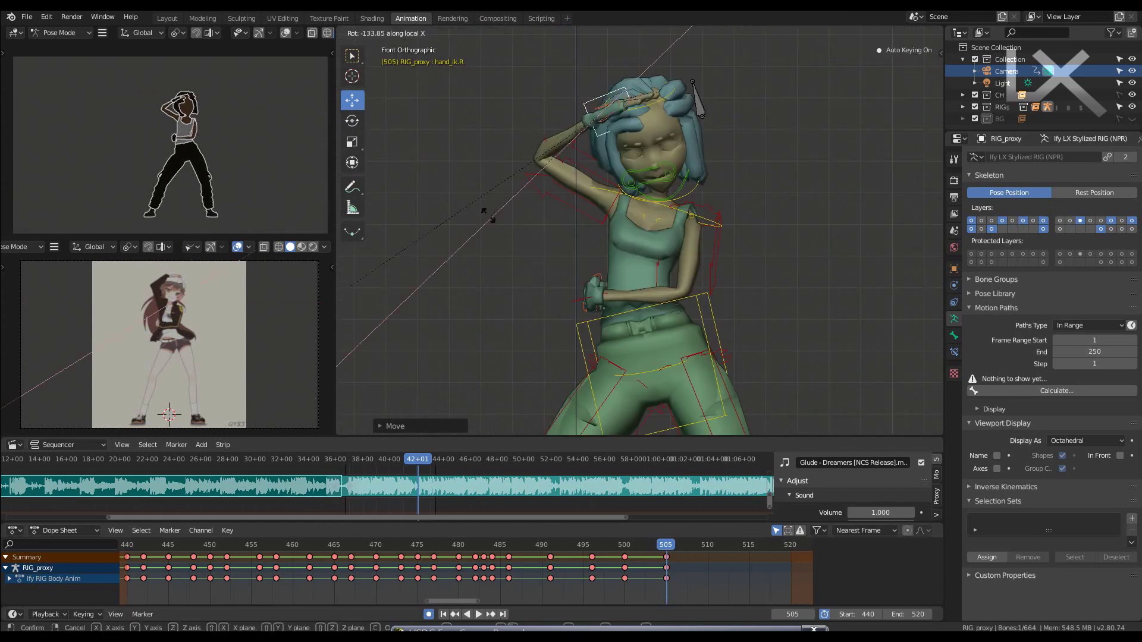
{"action": "left_click", "coordinate": [492, 208]}
{"action": "key", "text": "r"}
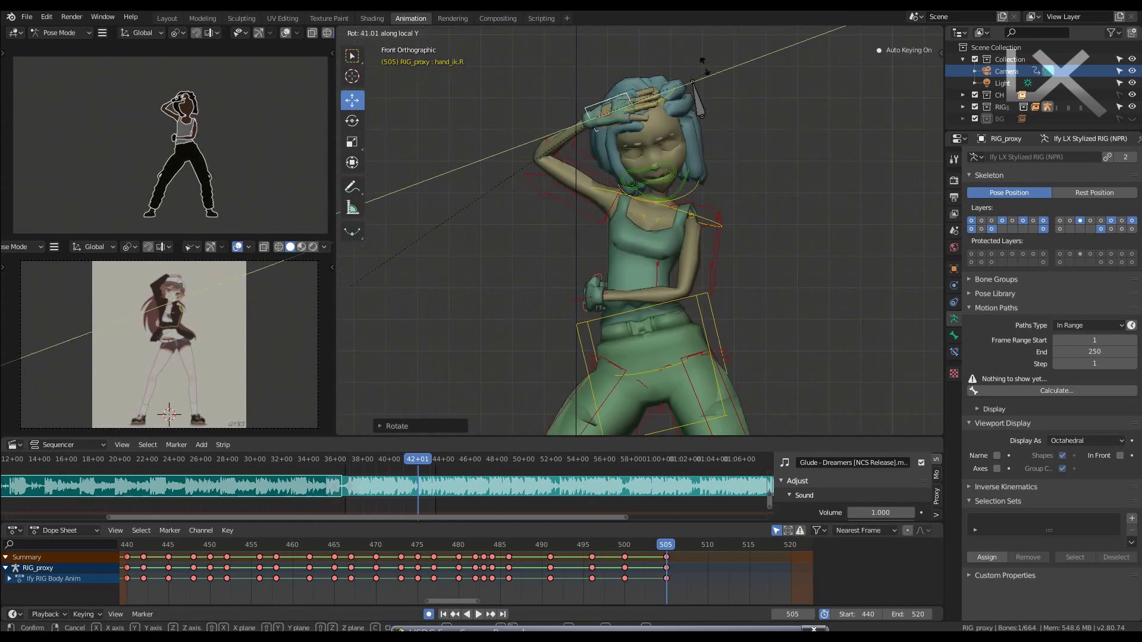
{"action": "left_click", "coordinate": [704, 66]}
- Shift the right hand along X and rotate it twice around X
{"action": "key", "text": "g"}
{"action": "key", "text": "x"}
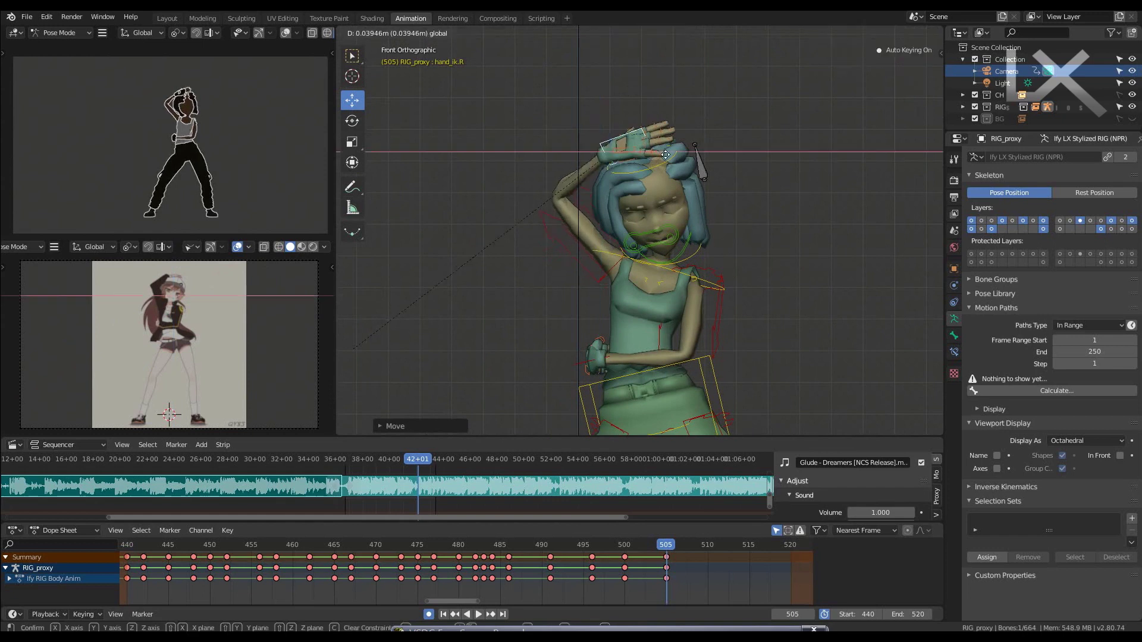
{"action": "left_click", "coordinate": [666, 155]}
{"action": "scroll", "coordinate": [754, 88], "scroll_direction": "up", "scroll_amount": 1}
{"action": "scroll", "coordinate": [754, 88], "scroll_direction": "up", "scroll_amount": 2}
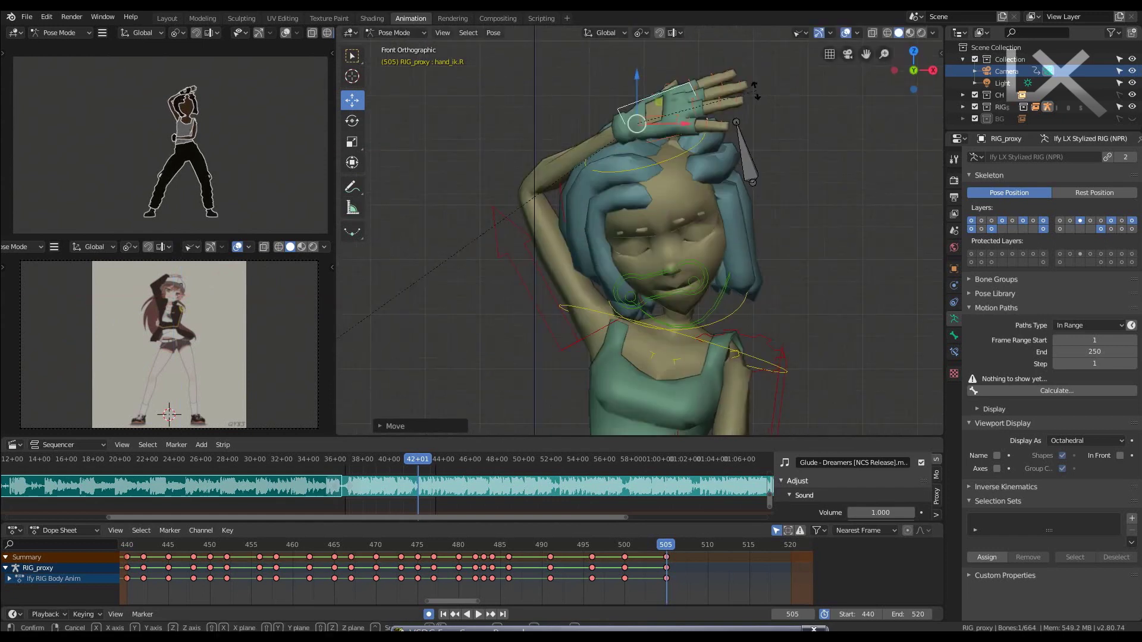
{"action": "key", "text": "r"}
{"action": "key", "text": "x"}
{"action": "key", "text": "x"}
{"action": "left_click", "coordinate": [793, 178]}
{"action": "key", "text": "r"}
{"action": "key", "text": "x"}
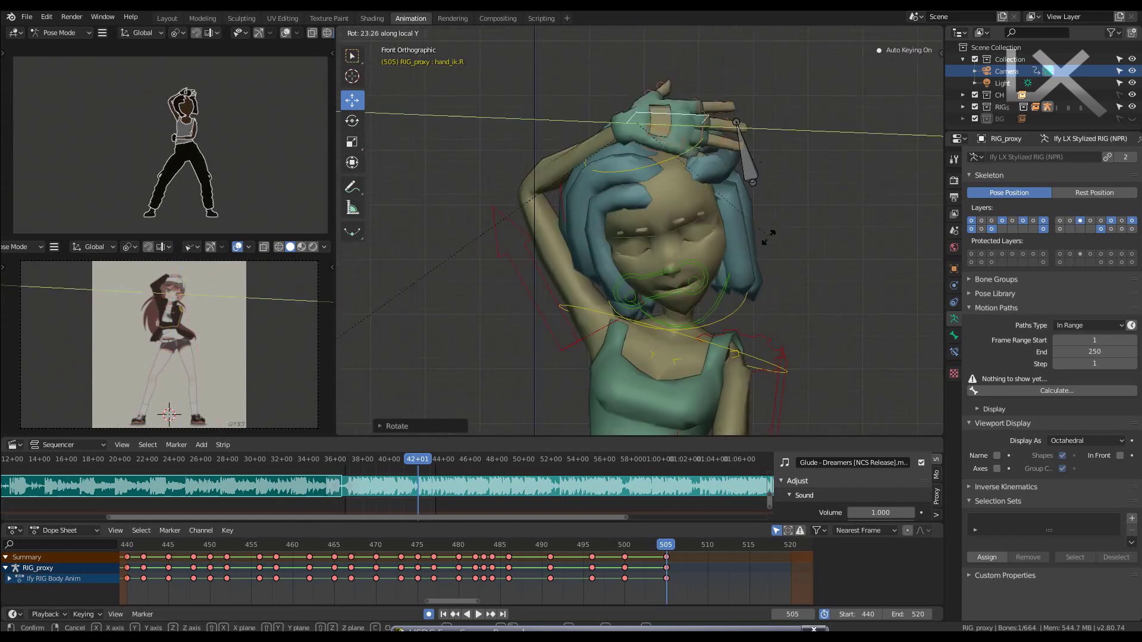
{"action": "left_click", "coordinate": [794, 128]}
{"action": "mouse_move", "coordinate": [795, 129]}
{"action": "middle_mouse_down"}
{"action": "mouse_move", "coordinate": [744, 179]}
{"action": "mouse_move", "coordinate": [517, 228]}
{"action": "middle_mouse_up"}
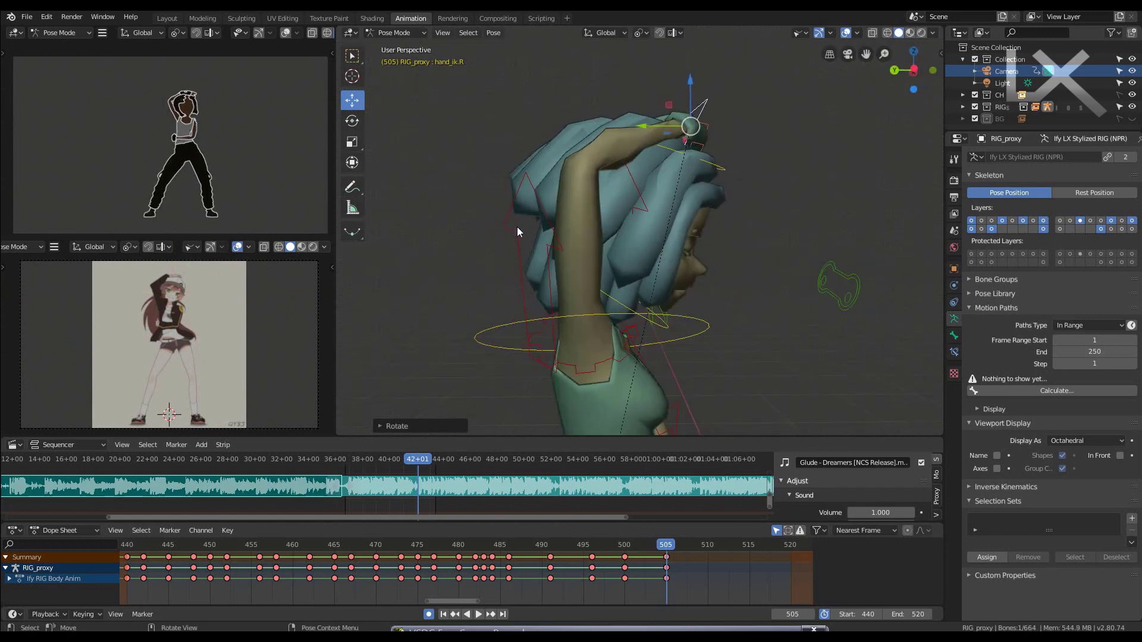
- Rotate the right upper arm on X, the right shoulder on Z, then the upper arm on Z
{"action": "left_click", "coordinate": [516, 226]}
{"action": "key", "text": "KP_1"}
{"action": "key", "text": "r"}
{"action": "key", "text": "x"}
{"action": "key", "text": "x"}
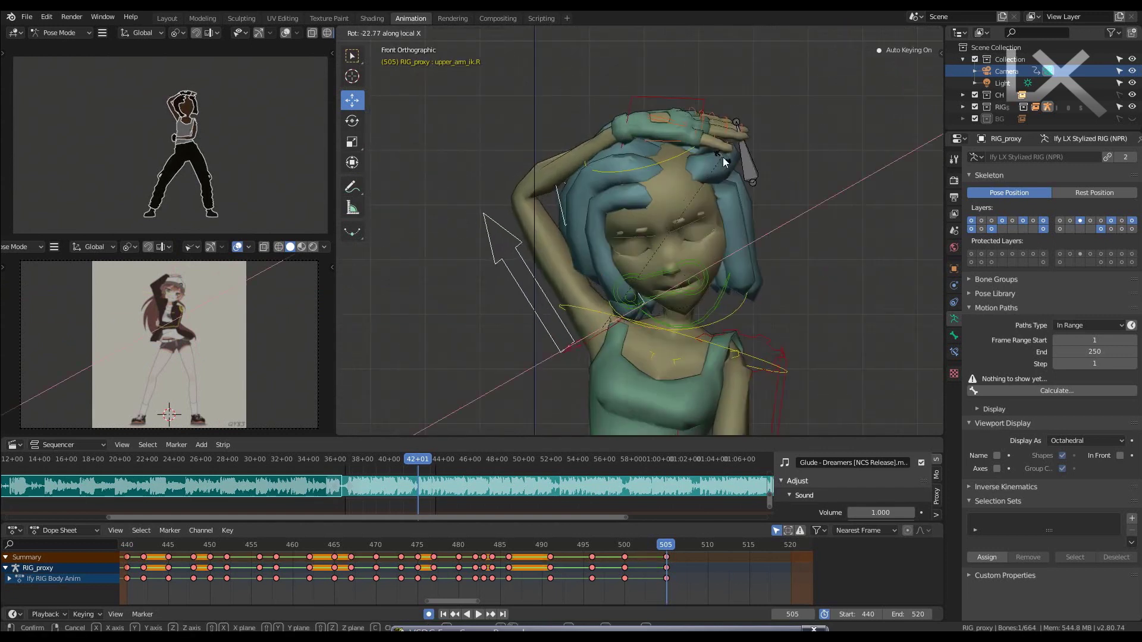
{"action": "left_click", "coordinate": [724, 162]}
{"action": "left_click", "coordinate": [653, 358]}
{"action": "key", "text": "r"}
{"action": "key", "text": "z"}
{"action": "key", "text": "z"}
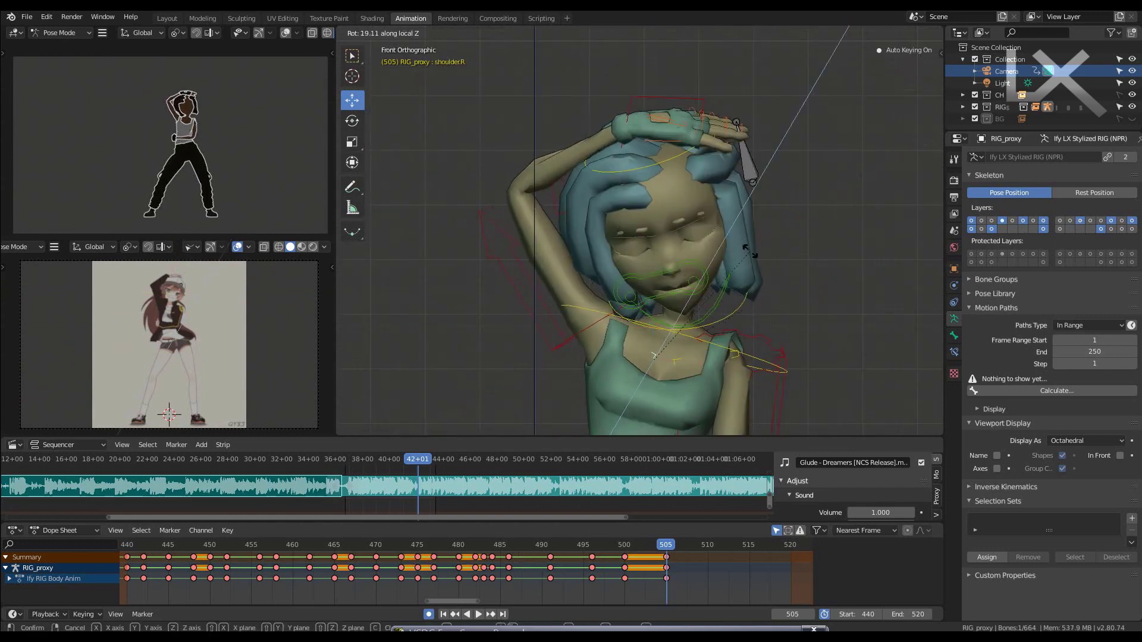
{"action": "left_click", "coordinate": [749, 251]}
{"action": "left_click", "coordinate": [526, 287]}
{"action": "key", "text": "r"}
{"action": "key", "text": "z"}
{"action": "key", "text": "z"}
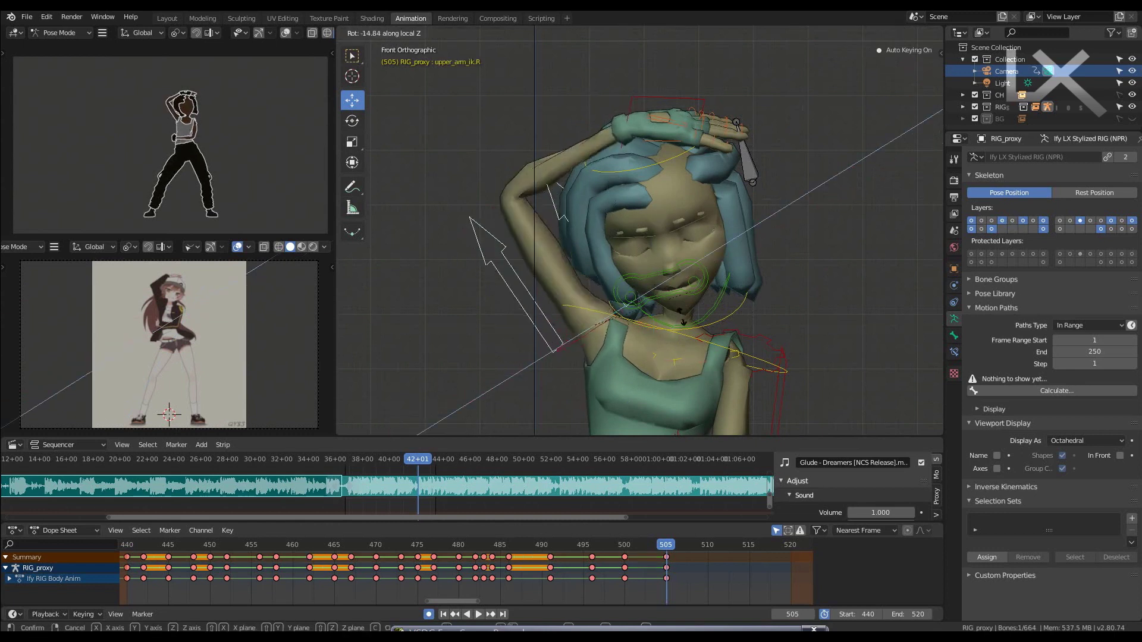
{"action": "left_click", "coordinate": [633, 256]}
- Raise the right hand control and shift it slightly right along X
{"action": "left_click", "coordinate": [624, 103]}
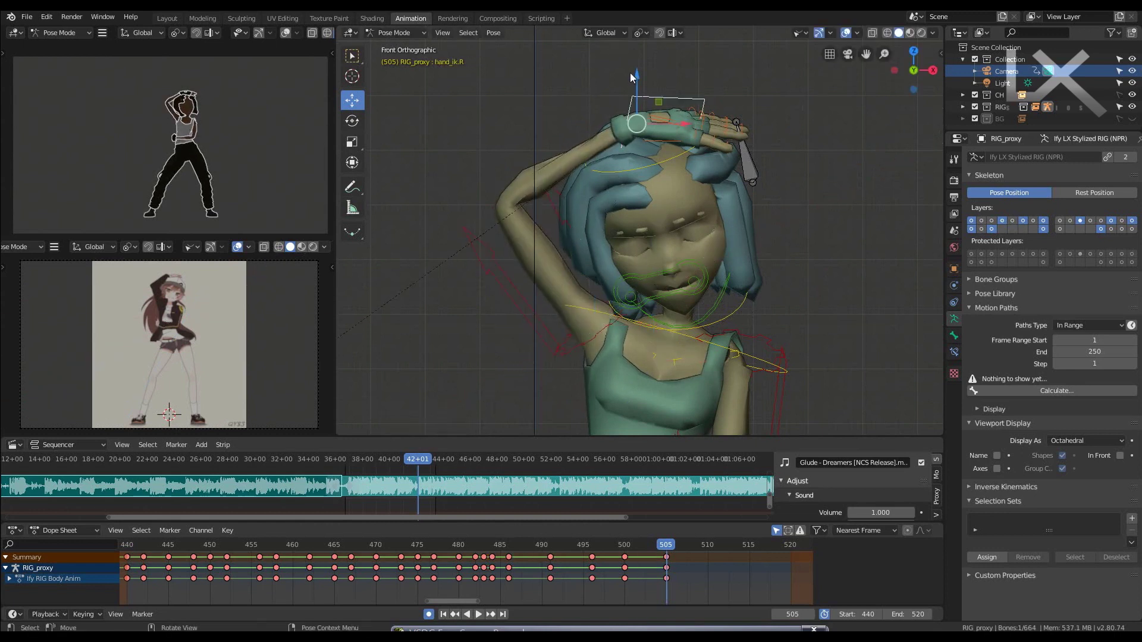
{"action": "key", "text": "g"}
{"action": "left_click", "coordinate": [631, 58]}
{"action": "key", "text": "g"}
{"action": "key", "text": "x"}
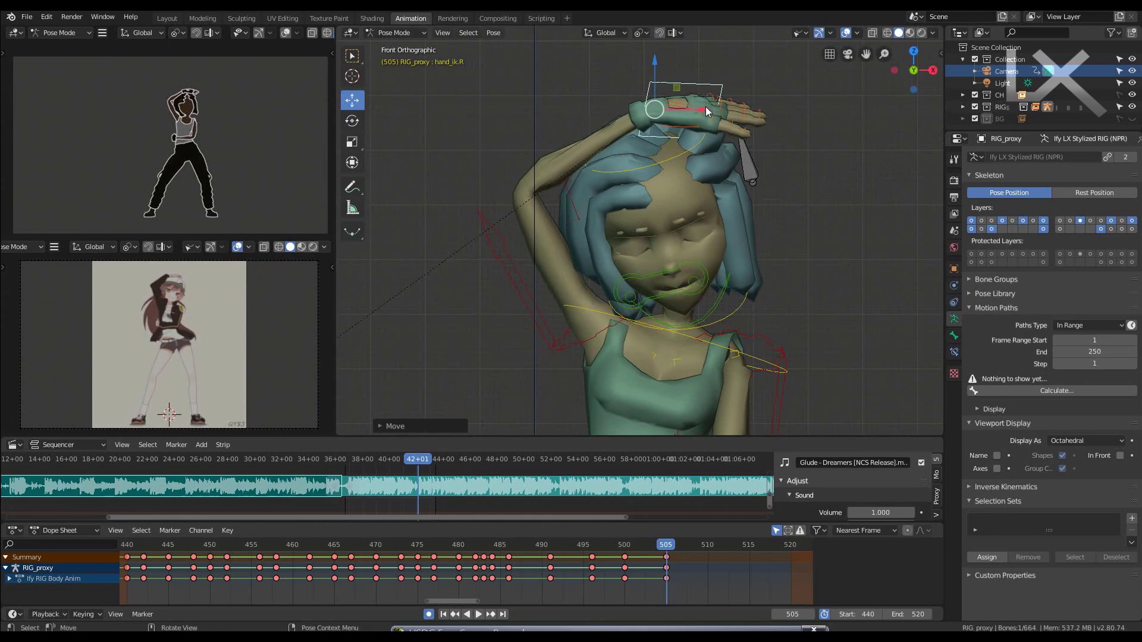
{"action": "left_click", "coordinate": [705, 105]}
- Rotate the right hand, then rotate it about Y to rest on the head
{"action": "key", "text": "r"}
{"action": "left_click", "coordinate": [764, 114]}
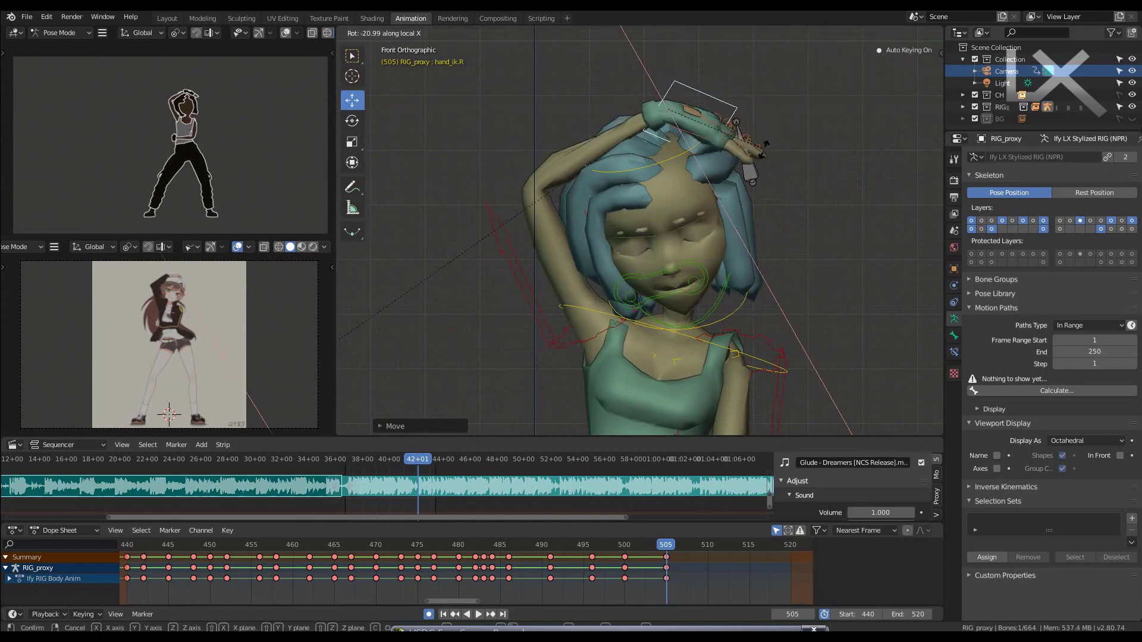
{"action": "mouse_move", "coordinate": [713, 149]}
{"action": "middle_mouse_down"}
{"action": "mouse_move", "coordinate": [644, 183]}
{"action": "mouse_move", "coordinate": [653, 293]}
{"action": "middle_mouse_up"}
{"action": "key", "text": "r"}
{"action": "key", "text": "y"}
{"action": "left_click", "coordinate": [636, 176]}
- Curl the right pinky, ring and middle fingers around their local X axes
{"action": "left_click", "coordinate": [653, 292]}
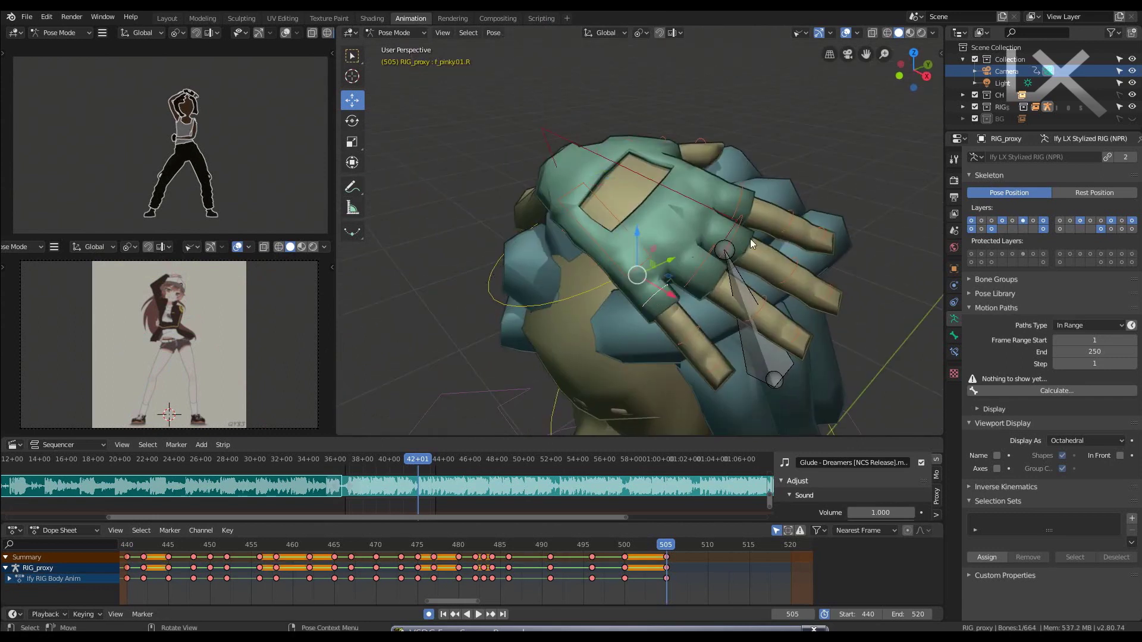
{"action": "key", "text": "r"}
{"action": "key", "text": "x"}
{"action": "key", "text": "x"}
{"action": "left_click", "coordinate": [774, 260]}
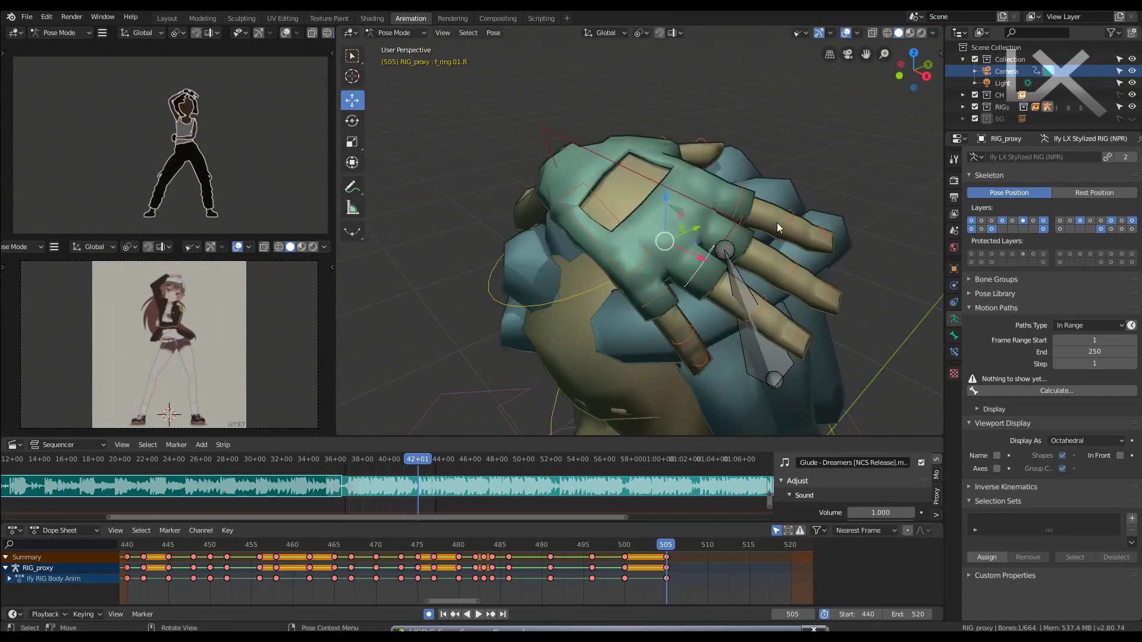
{"action": "key", "text": "r"}
{"action": "key", "text": "x"}
{"action": "key", "text": "x"}
{"action": "left_click", "coordinate": [815, 256]}
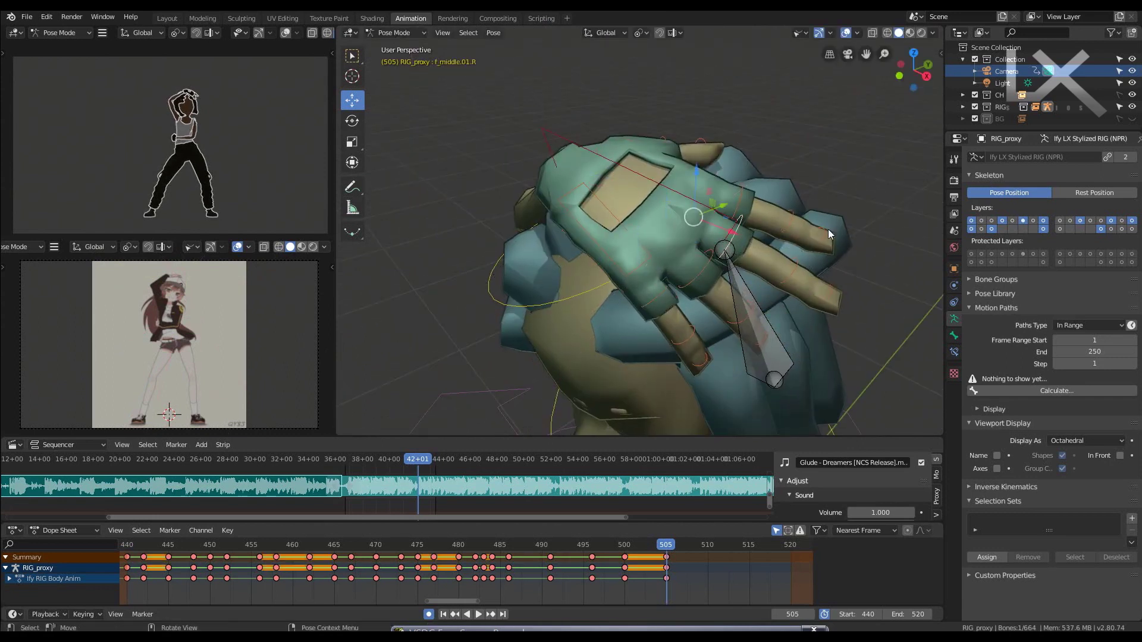
{"action": "key", "text": "r"}
{"action": "key", "text": "x"}
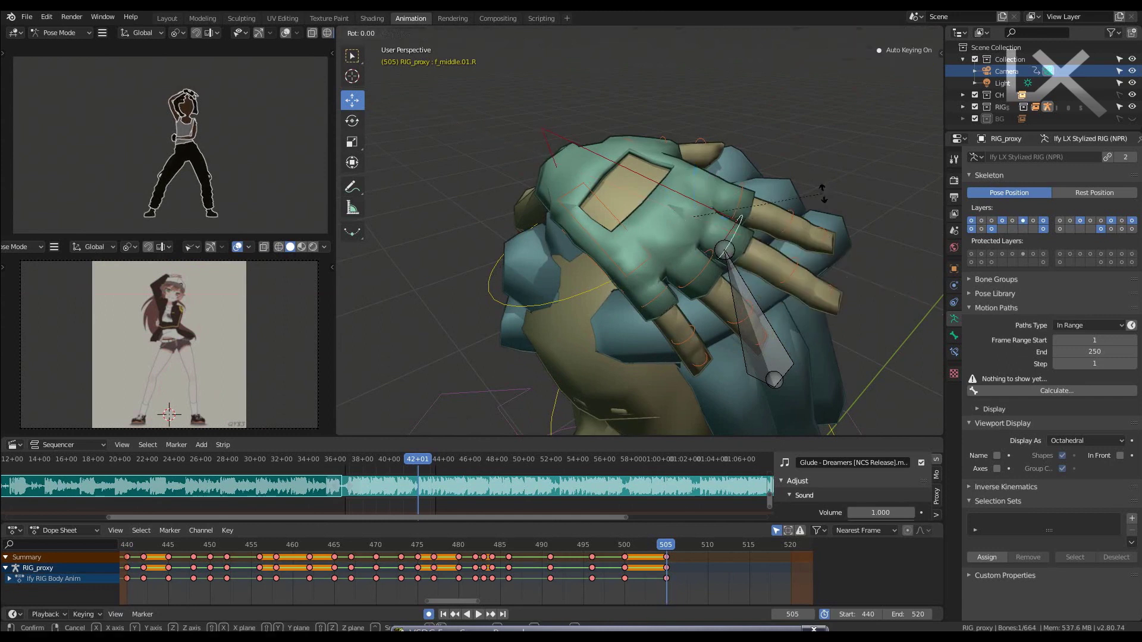
{"action": "key", "text": "x"}
{"action": "left_click", "coordinate": [873, 227]}
- Curl the right index finger and thumb around local X to close the fist
{"action": "left_click", "coordinate": [739, 191]}
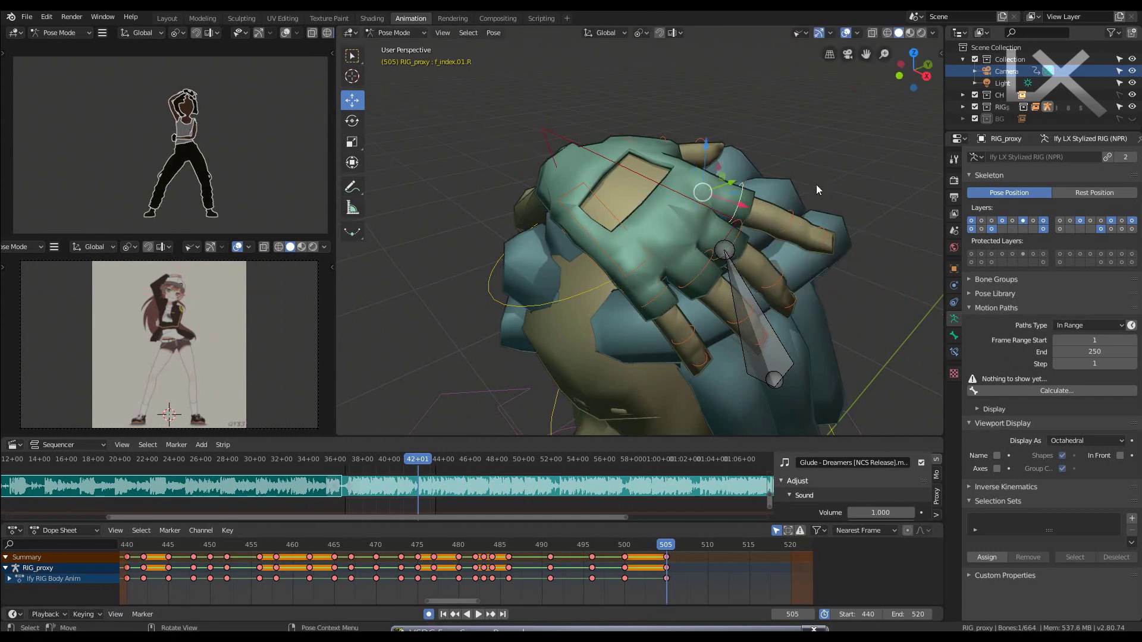
{"action": "key", "text": "r"}
{"action": "key", "text": "x"}
{"action": "key", "text": "x"}
{"action": "left_click", "coordinate": [841, 207]}
{"action": "mouse_move", "coordinate": [841, 206]}
{"action": "middle_mouse_down"}
{"action": "mouse_move", "coordinate": [668, 197]}
{"action": "mouse_move", "coordinate": [523, 280]}
{"action": "middle_mouse_up"}
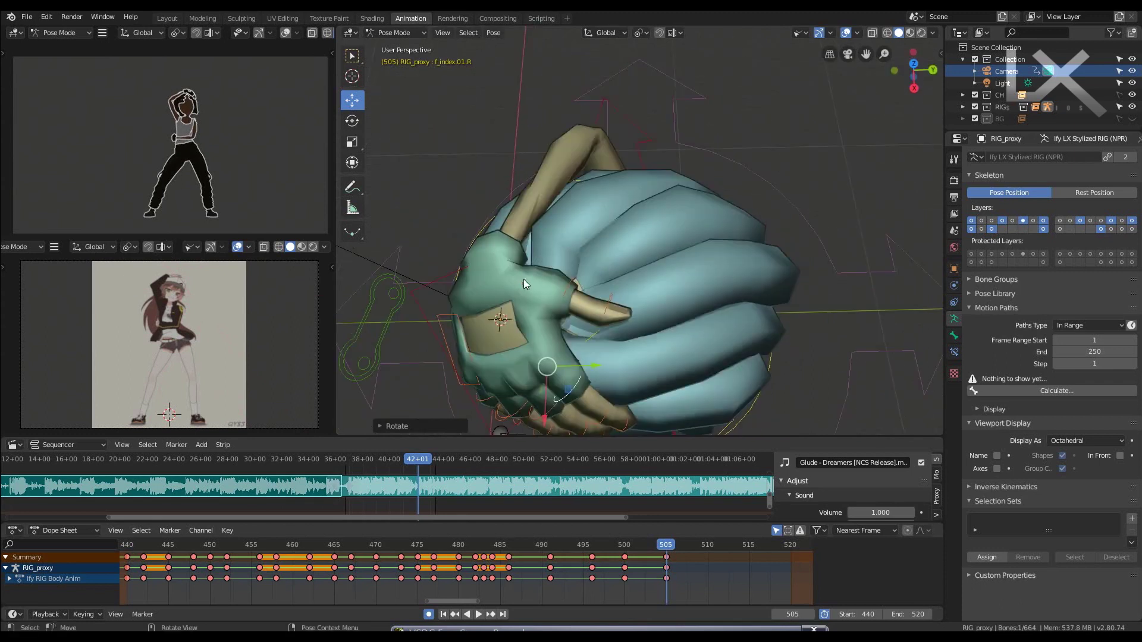
{"action": "left_click", "coordinate": [521, 280]}
{"action": "key", "text": "r"}
{"action": "key", "text": "x"}
{"action": "key", "text": "x"}
{"action": "left_click", "coordinate": [601, 292]}
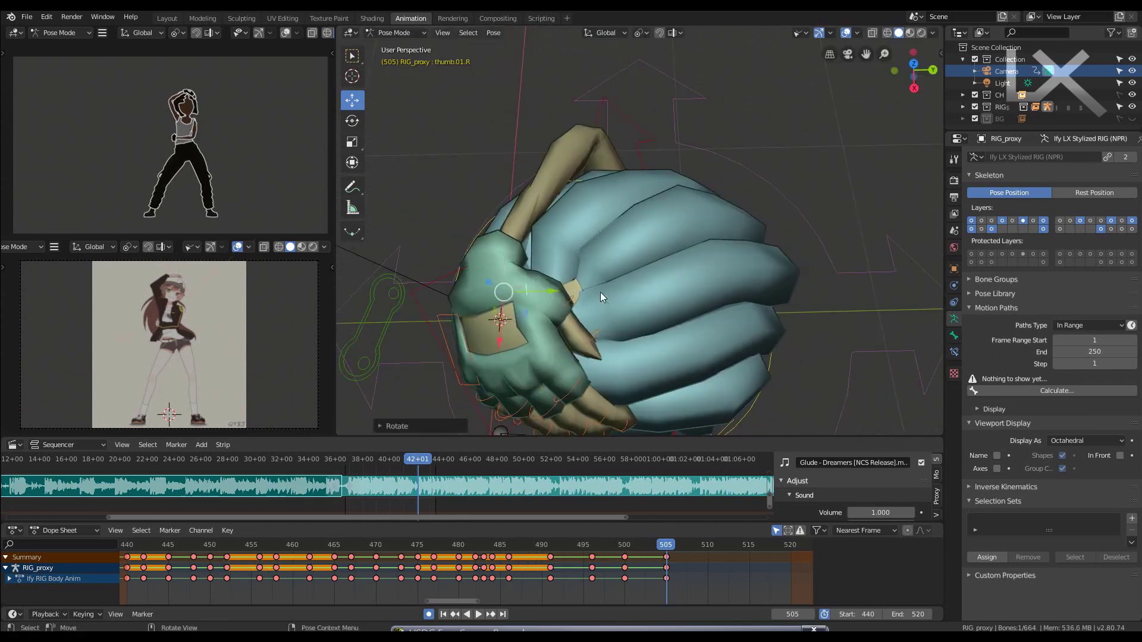
{"action": "mouse_move", "coordinate": [601, 291]}
{"action": "middle_mouse_down"}
{"action": "mouse_move", "coordinate": [470, 208]}
{"action": "mouse_move", "coordinate": [695, 198]}
{"action": "middle_mouse_up"}
{"action": "scroll", "coordinate": [694, 198], "scroll_direction": "down", "scroll_amount": 5}
- In front orthographic view, compare the frame-505 pose against the previous keyframe
{"action": "scroll", "coordinate": [694, 176], "scroll_direction": "down", "scroll_amount": 4}
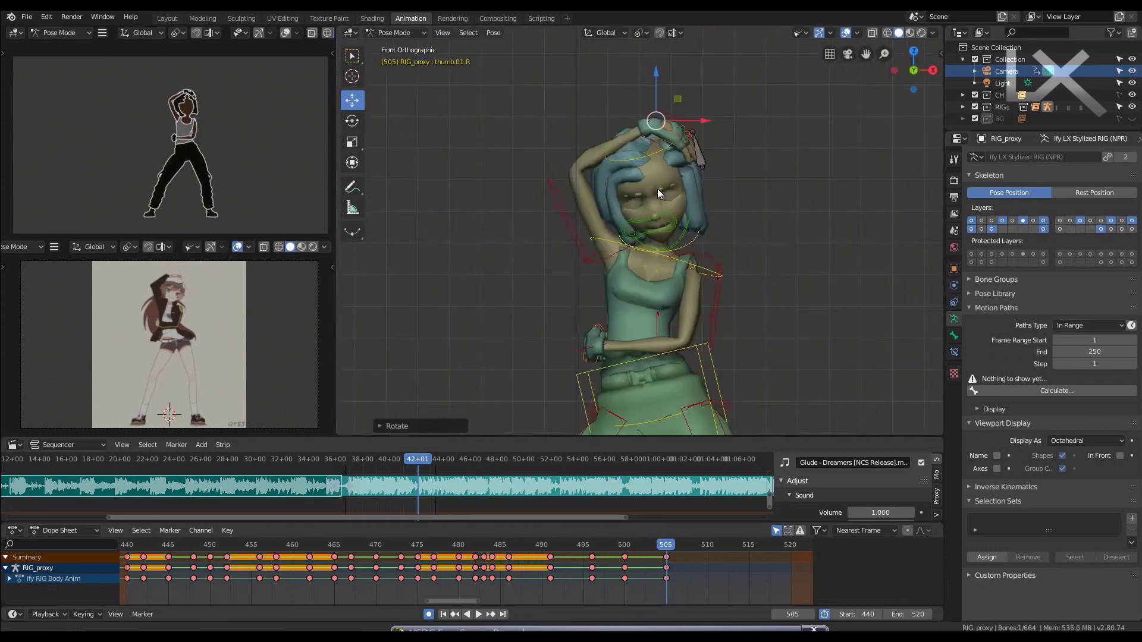
{"action": "key", "text": "KP_1"}
{"action": "key", "text": "Down"}
{"action": "key", "text": "Up"}
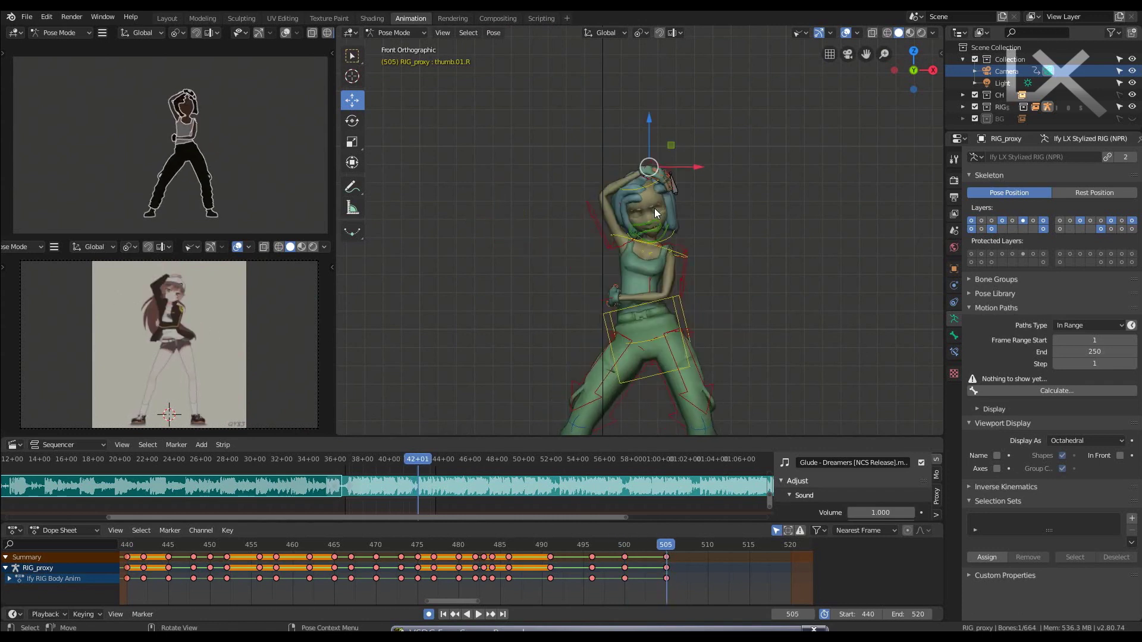
{"action": "key", "text": "Down"}
{"action": "scroll", "coordinate": [679, 233], "scroll_direction": "up", "scroll_amount": 2}
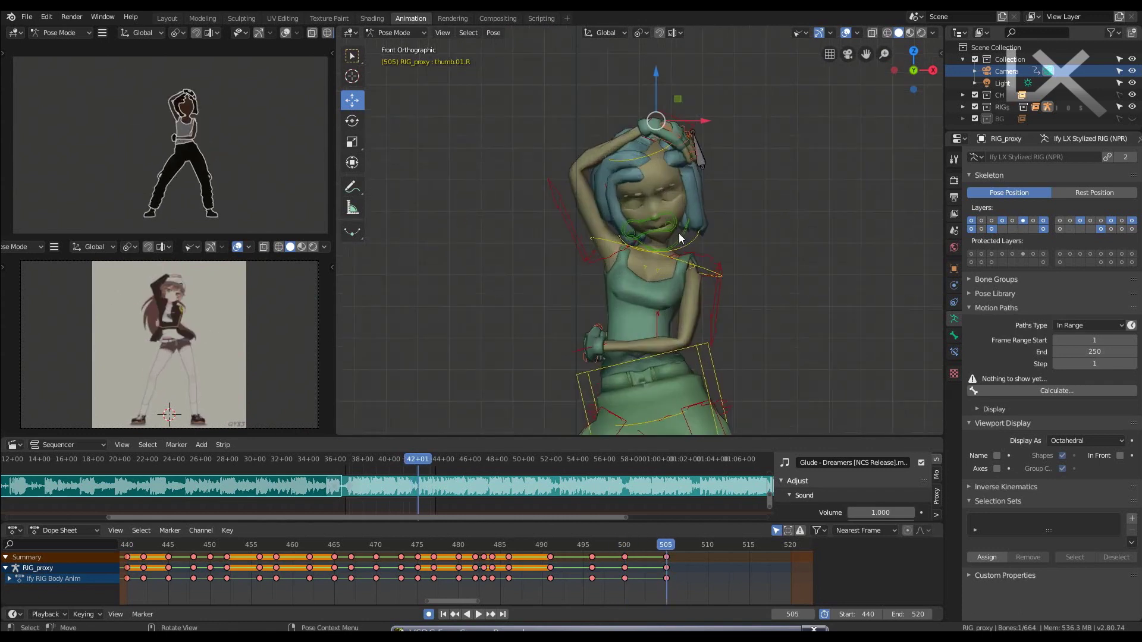
- Tilt the neck and head bones around their local Z axis
{"action": "left_click", "coordinate": [696, 235]}
{"action": "key", "text": "r"}
{"action": "key", "text": "z"}
{"action": "key", "text": "z"}
{"action": "left_click", "coordinate": [743, 200]}
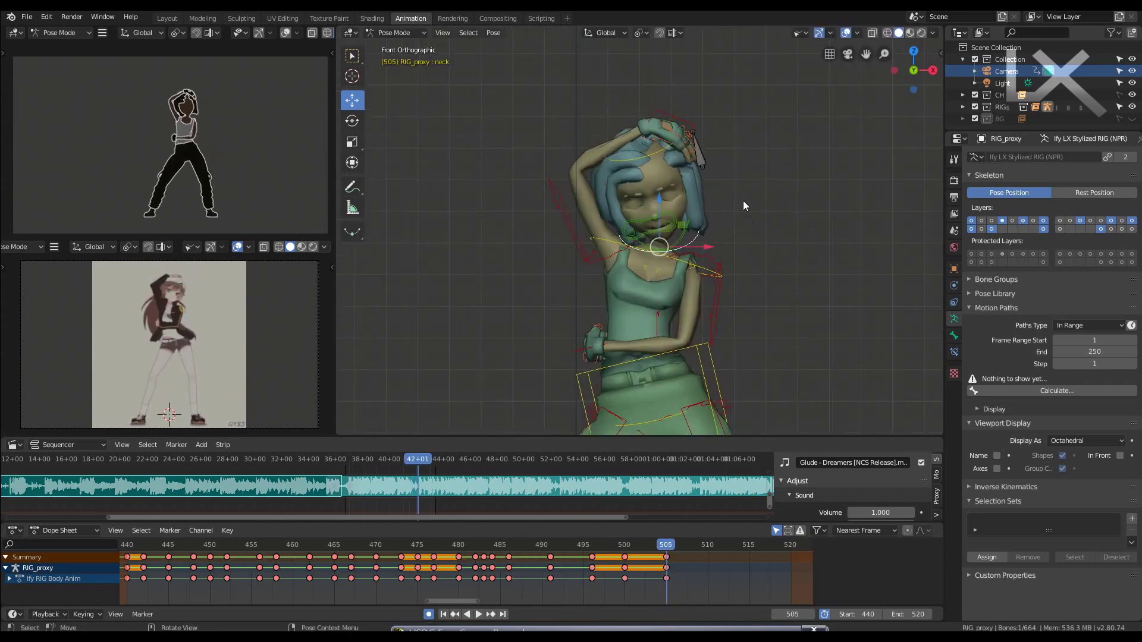
{"action": "left_click", "coordinate": [673, 159]}
{"action": "key", "text": "r"}
{"action": "key", "text": "z"}
{"action": "key", "text": "z"}
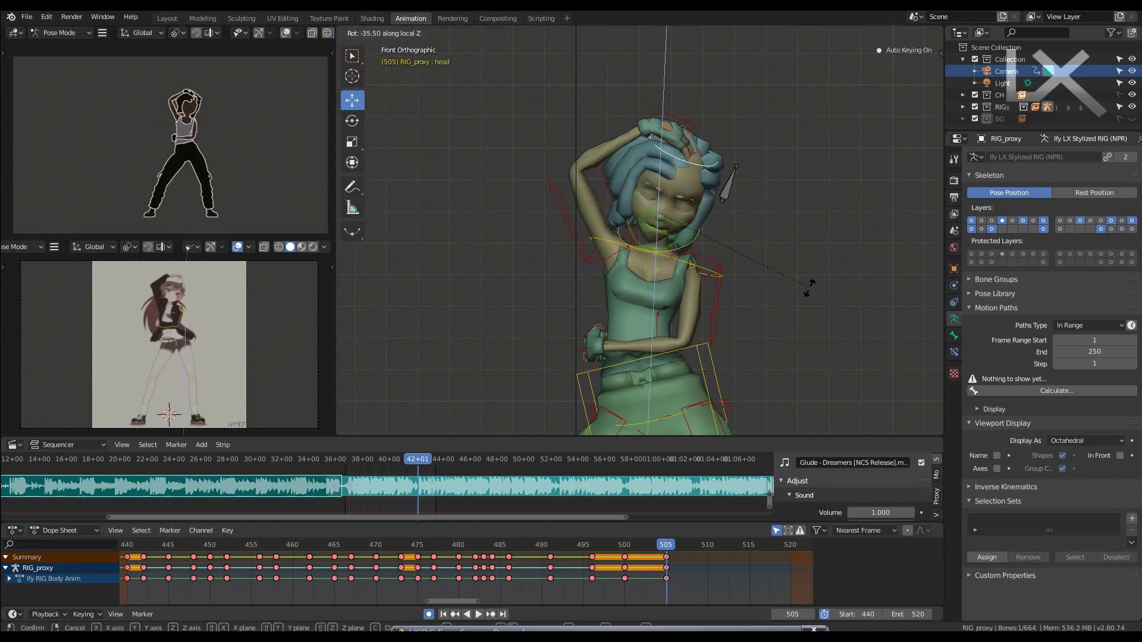
{"action": "left_click", "coordinate": [810, 277]}
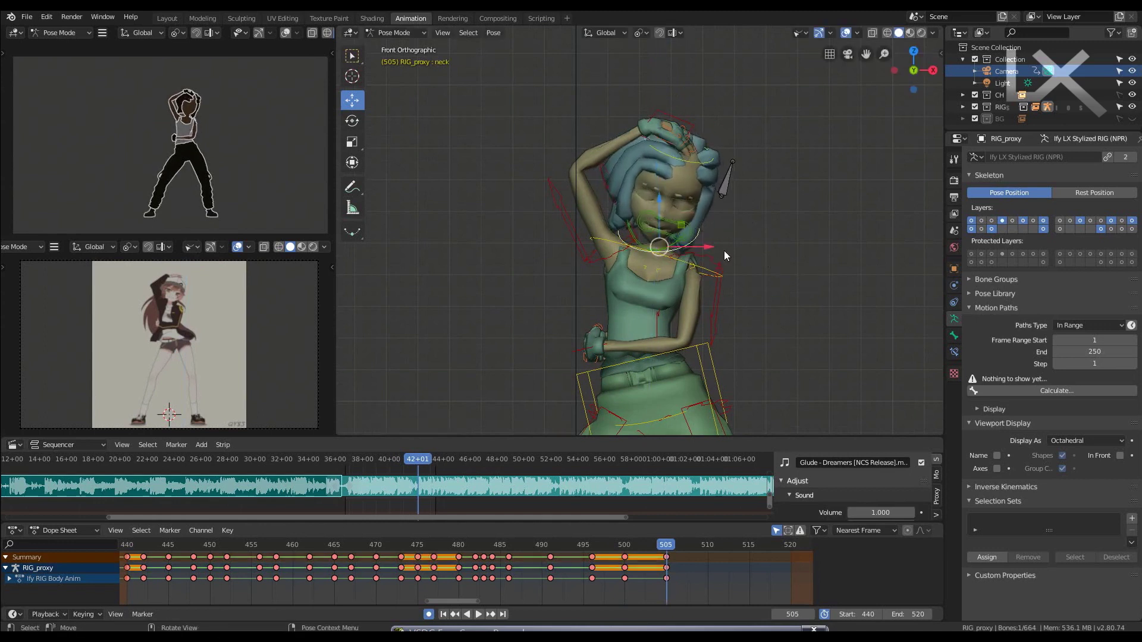
- Refine the neck and head rotations to match the reference
{"action": "key", "text": "r"}
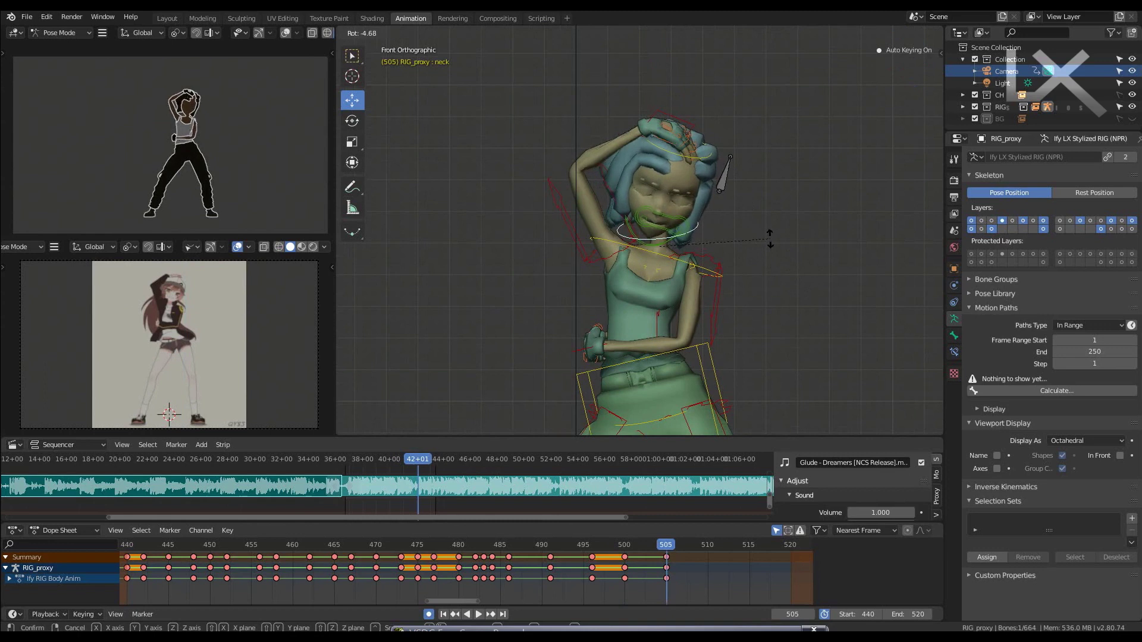
{"action": "left_click", "coordinate": [767, 234]}
{"action": "scroll", "coordinate": [754, 95], "scroll_direction": "up", "scroll_amount": 3}
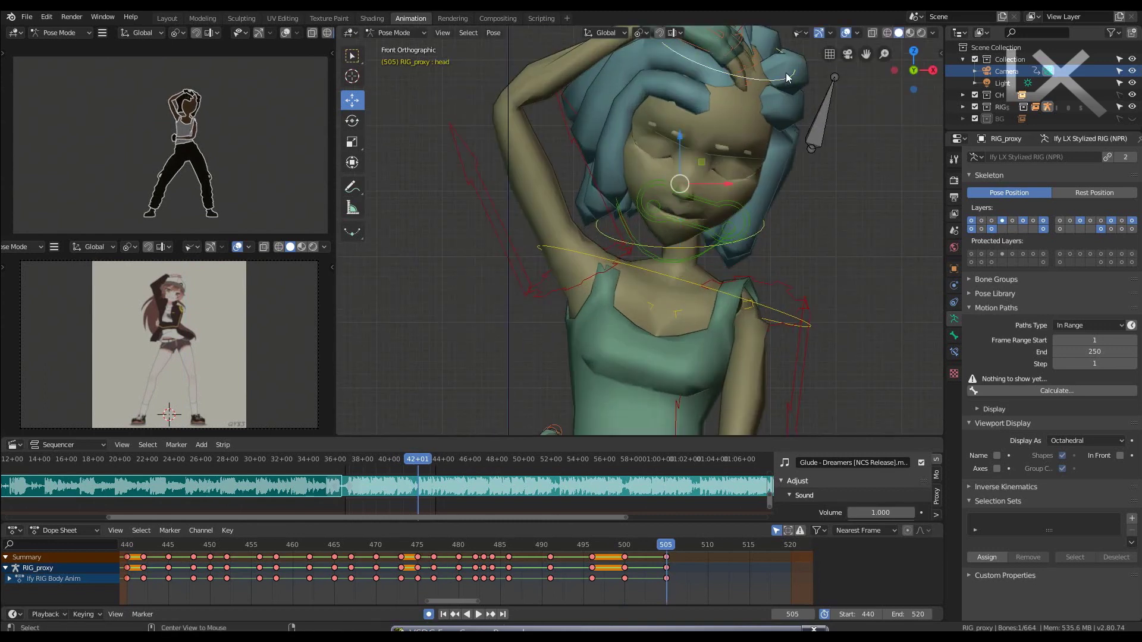
{"action": "key", "text": "r"}
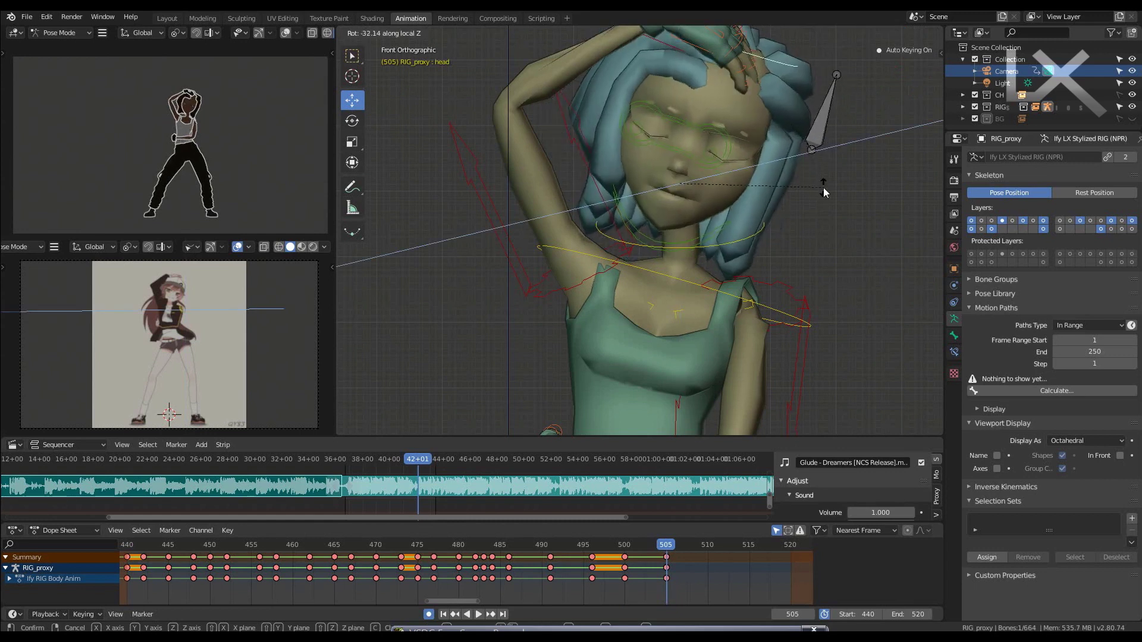
{"action": "left_click", "coordinate": [823, 190]}
- Tilt the neck on local X and then local Z, checking it from the side view
{"action": "key", "text": "r"}
{"action": "key", "text": "x"}
{"action": "key", "text": "x"}
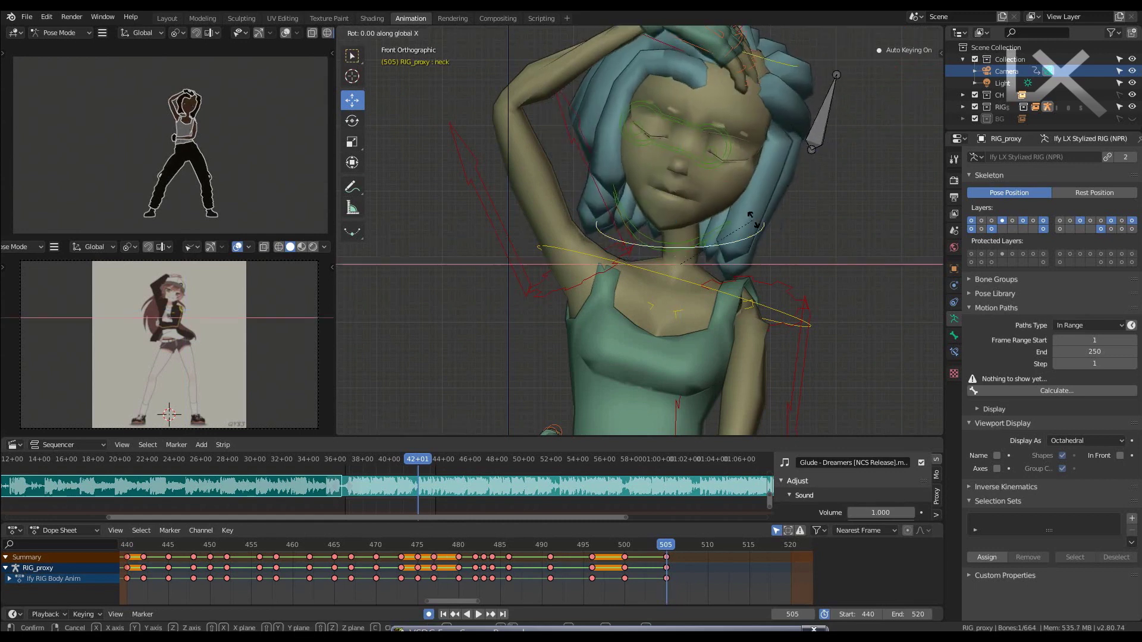
{"action": "left_click", "coordinate": [736, 194]}
{"action": "key", "text": "KP_3"}
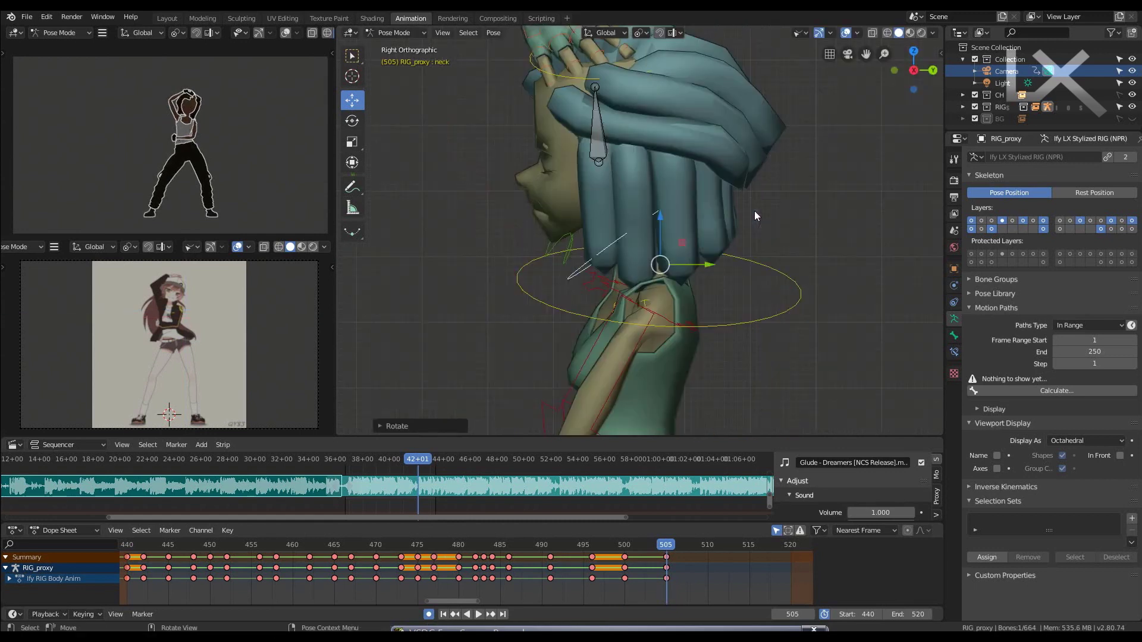
{"action": "key", "text": "KP_1"}
{"action": "key", "text": "r"}
{"action": "key", "text": "z"}
{"action": "key", "text": "z"}
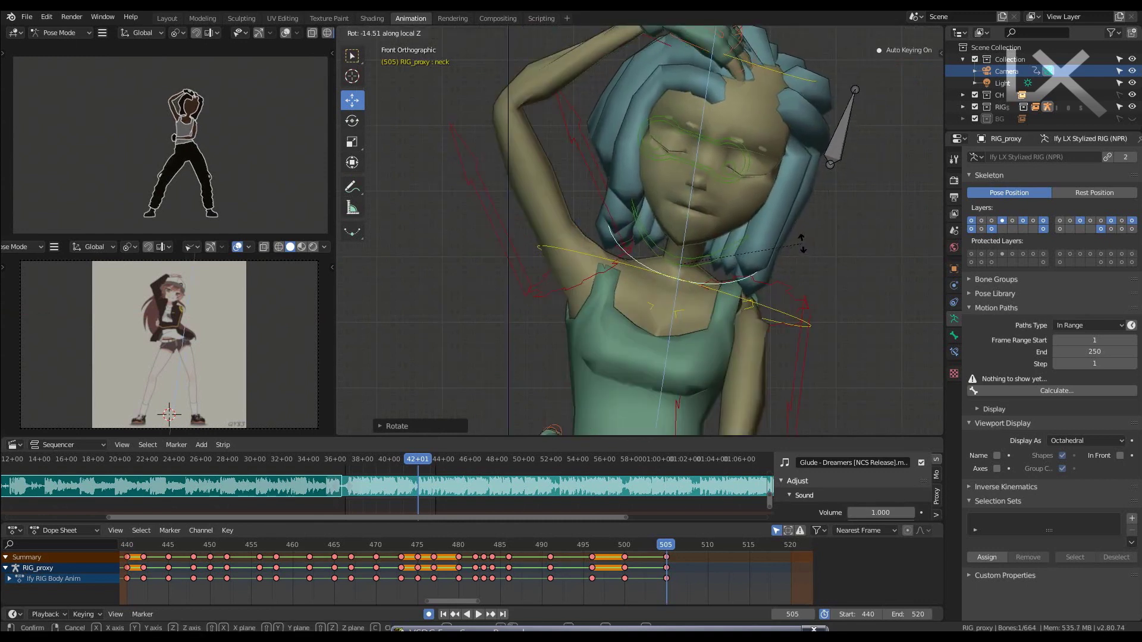
{"action": "left_click", "coordinate": [633, 84]}
- Move the right hand control and shift it sideways along X onto her head
{"action": "left_click", "coordinate": [703, 70]}
{"action": "key", "text": "g"}
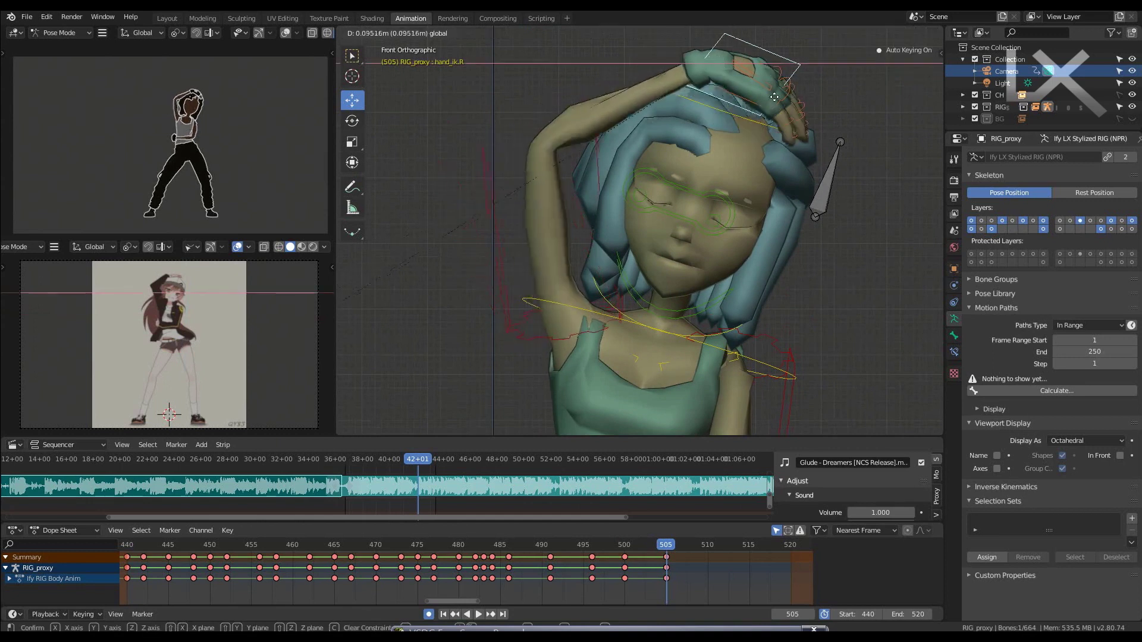
{"action": "left_click", "coordinate": [774, 97]}
{"action": "middle_click_drag", "start_coordinate": [774, 97], "coordinate": [755, 136], "text": "shift"}
{"action": "key", "text": "g"}
{"action": "key", "text": "x"}
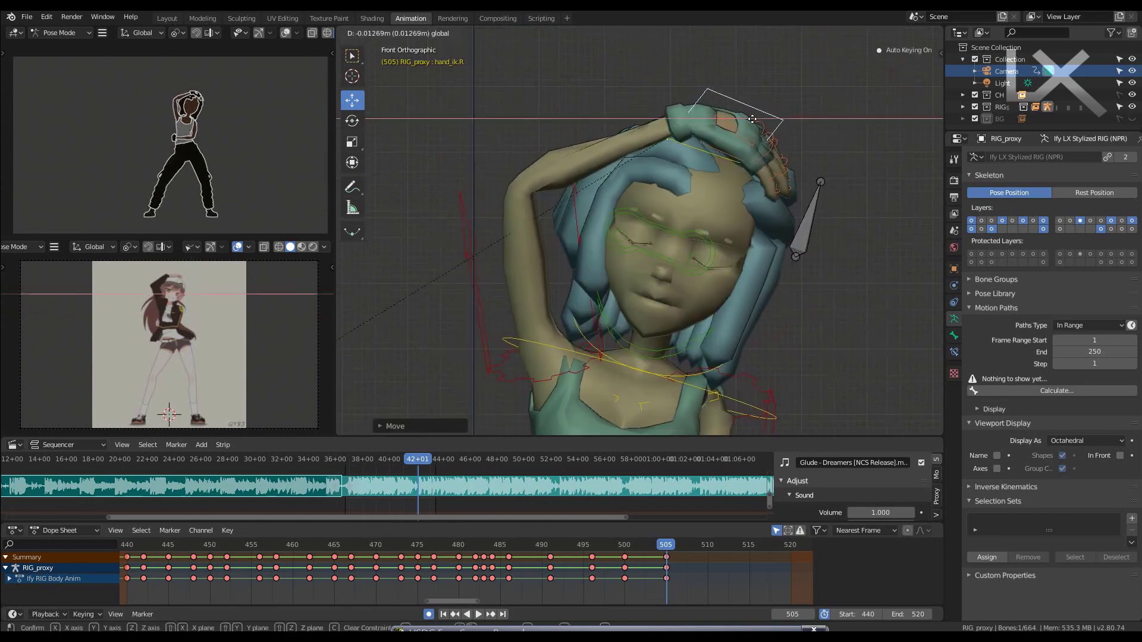
{"action": "left_click", "coordinate": [752, 119]}
{"action": "scroll", "coordinate": [618, 233], "scroll_direction": "down", "scroll_amount": 2}
{"action": "scroll", "coordinate": [630, 243], "scroll_direction": "down", "scroll_amount": 2}
- Compare keyframes 500 and 505, then tilt the hips bone at frame 505
{"action": "scroll", "coordinate": [624, 238], "scroll_direction": "down", "scroll_amount": 2}
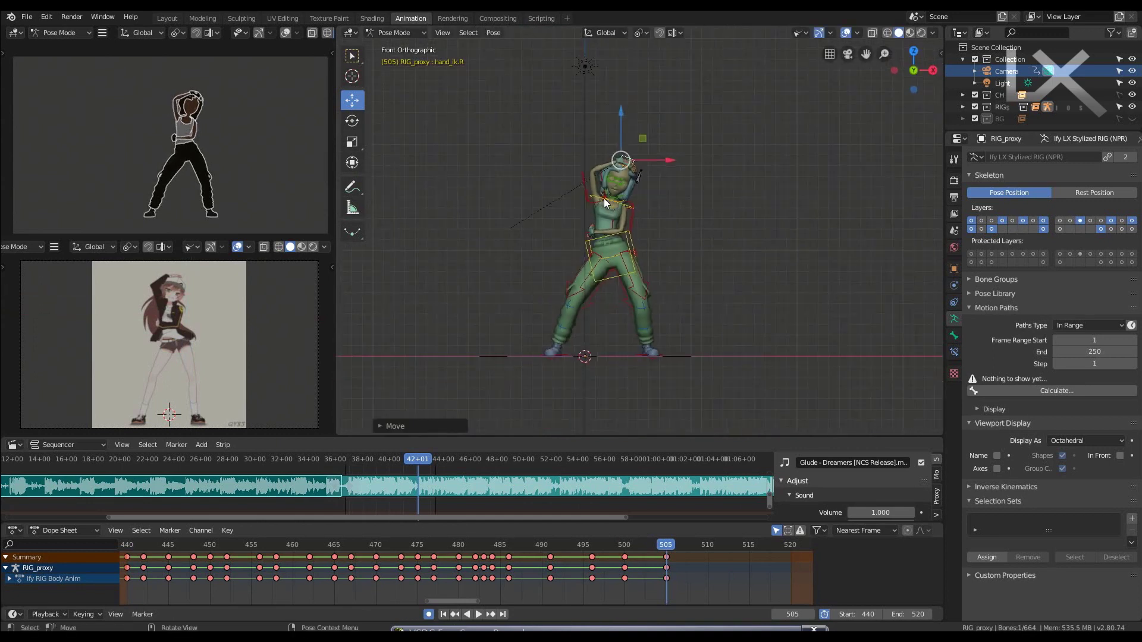
{"action": "key", "text": "Down"}
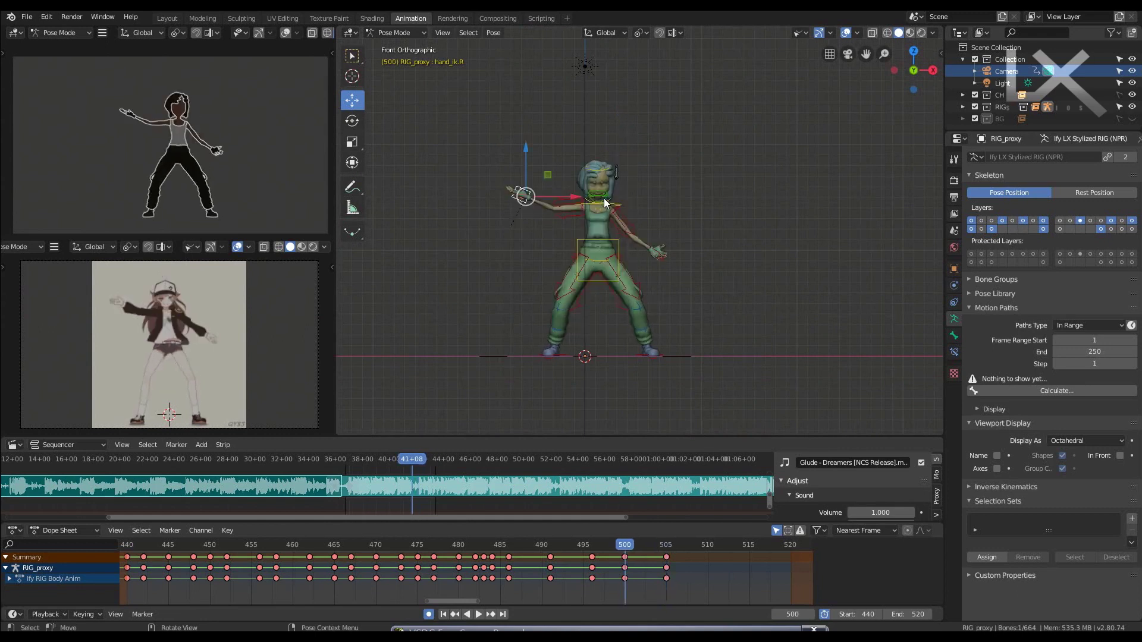
{"action": "key", "text": "Up"}
{"action": "key", "text": "Down"}
{"action": "key", "text": "Up"}
{"action": "middle_click_drag", "start_coordinate": [640, 267], "coordinate": [629, 292], "text": "shift"}
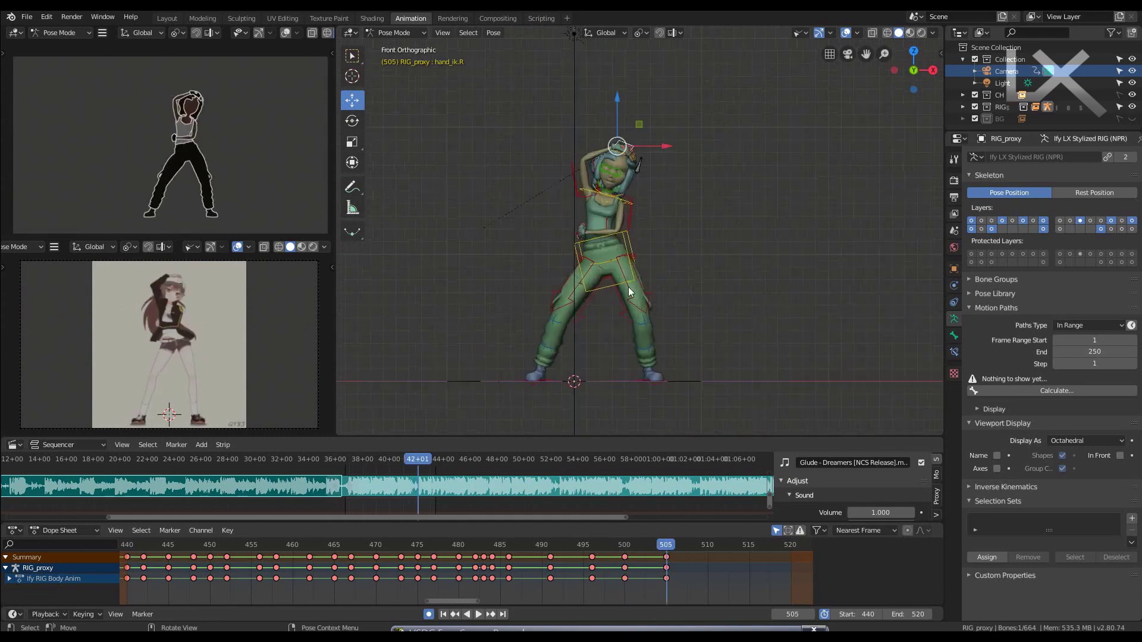
{"action": "scroll", "coordinate": [629, 291], "scroll_direction": "up", "scroll_amount": 2}
{"action": "left_click", "coordinate": [626, 246]}
{"action": "key", "text": "r"}
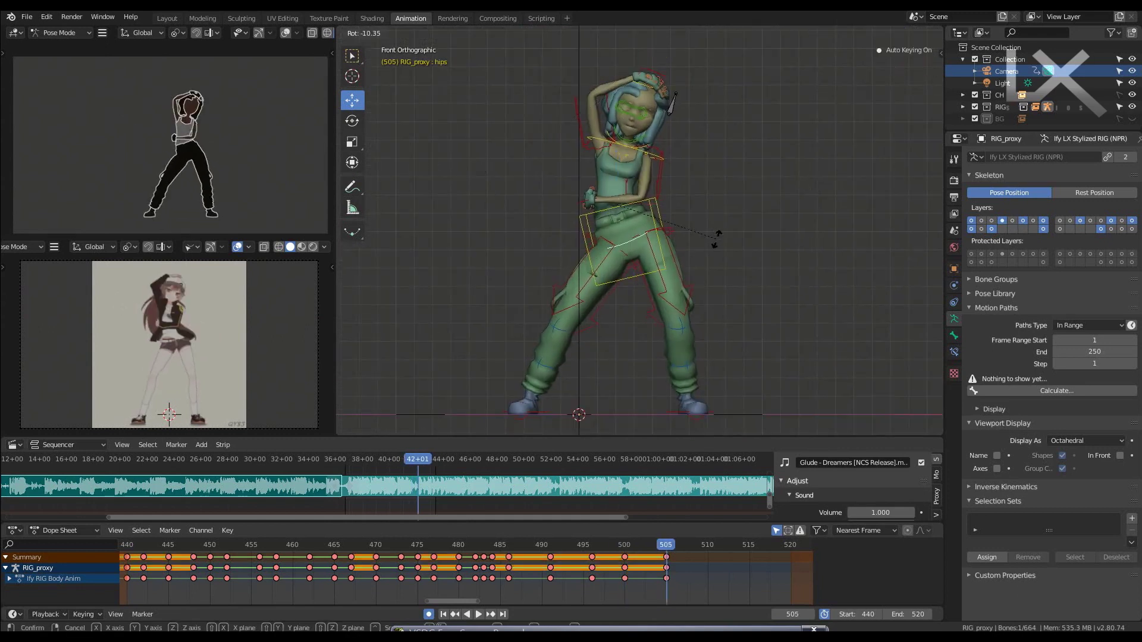
{"action": "left_click", "coordinate": [720, 237]}
- Rotate the left leg IK control on local Z and the right one on local X
{"action": "left_click", "coordinate": [714, 265]}
{"action": "key", "text": "r"}
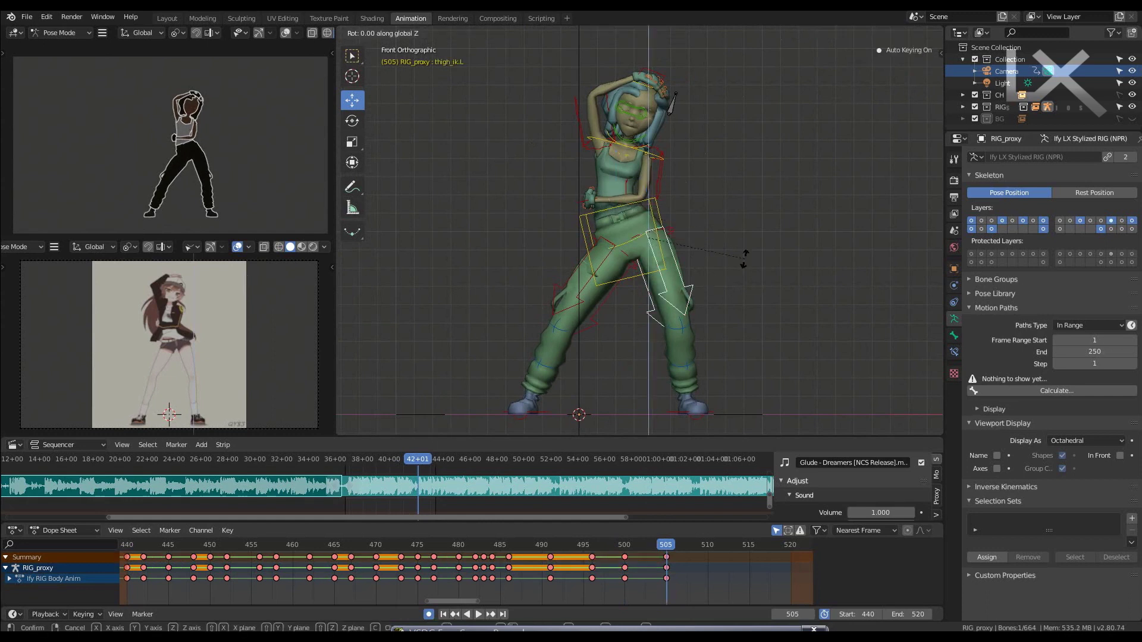
{"action": "key", "text": "z"}
{"action": "left_click", "coordinate": [665, 350]}
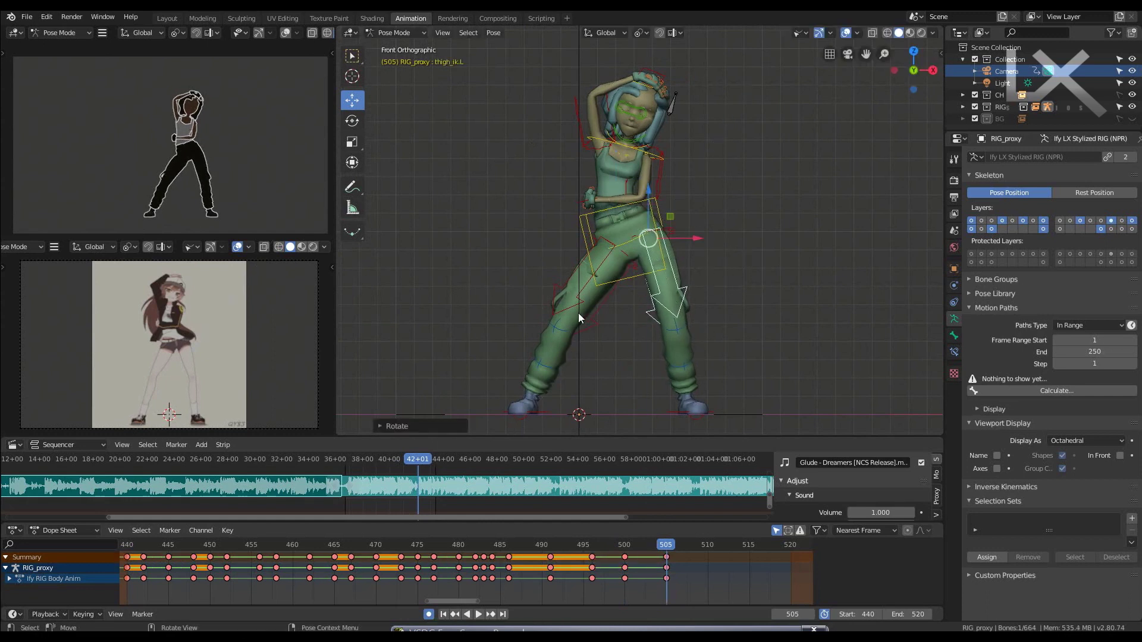
{"action": "key", "text": "r"}
{"action": "key", "text": "x"}
{"action": "key", "text": "x"}
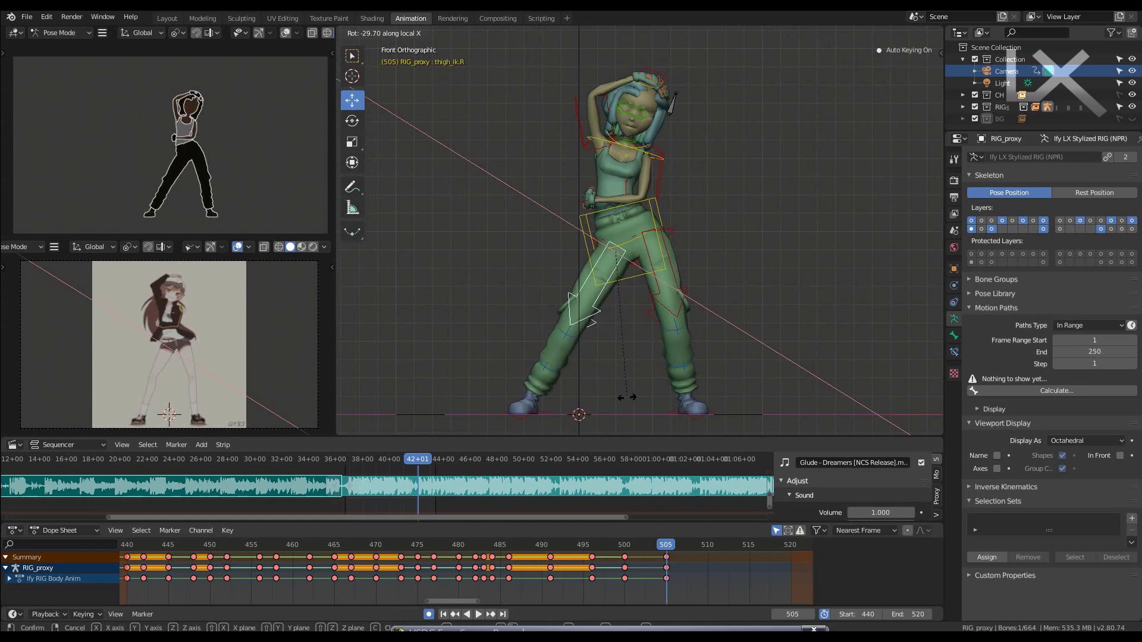
{"action": "left_click", "coordinate": [626, 397]}
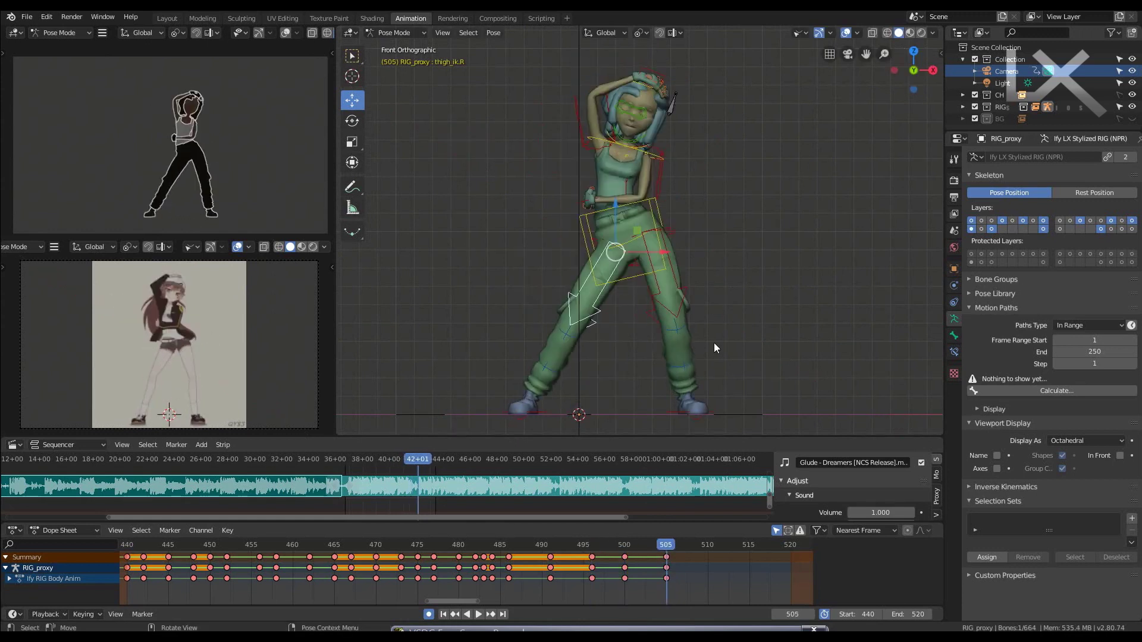
- Play back the animation to review the stance, then scrub to frame 506
{"action": "key", "text": "space"}
{"action": "key", "text": "Escape"}
{"action": "key", "text": "space"}
{"action": "key", "text": "Escape"}
{"action": "key", "text": "space"}
{"action": "left_click_drag", "start_coordinate": [683, 549], "coordinate": [676, 548]}
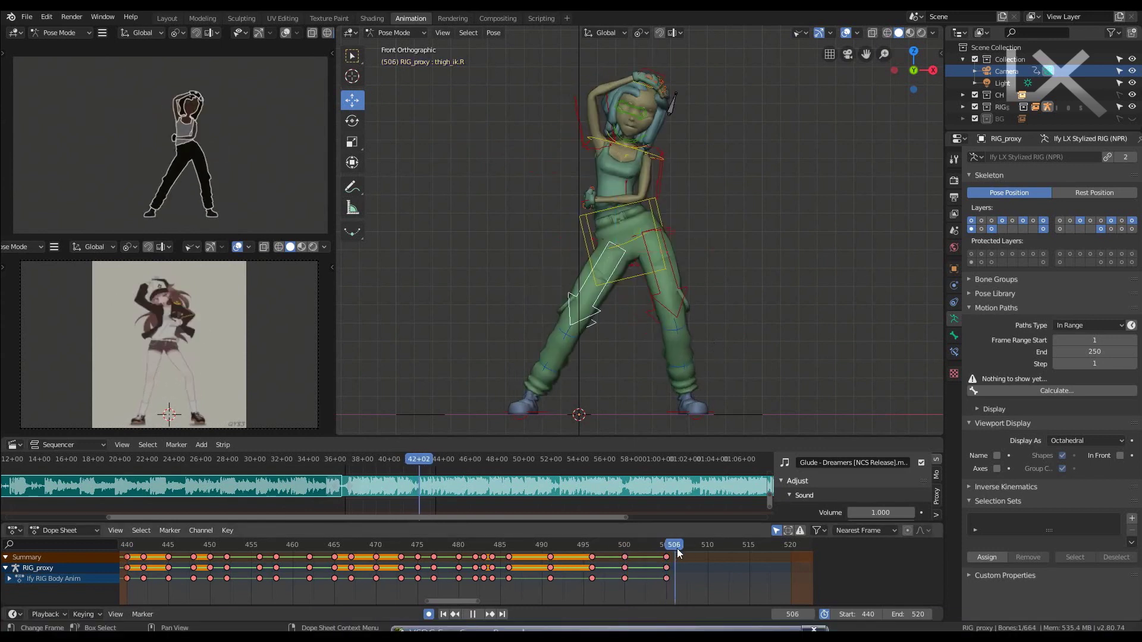
- At frame 506, paste the copied pose and rotate the torso to set the lean
{"action": "key", "text": "space"}
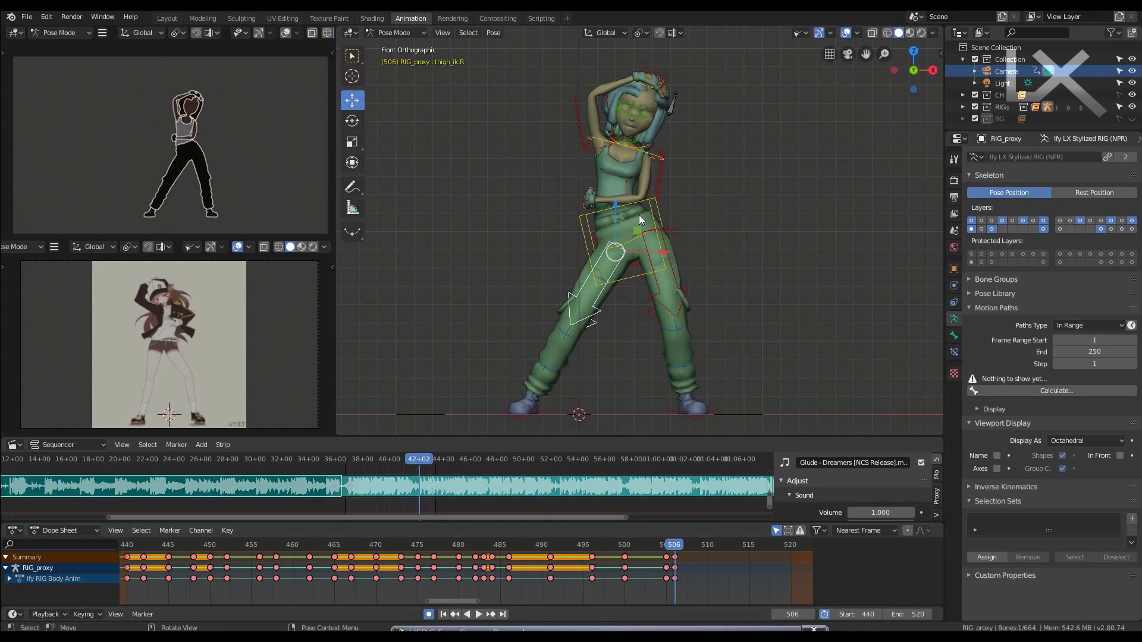
{"action": "scroll", "coordinate": [639, 215], "scroll_direction": "up", "scroll_amount": 2}
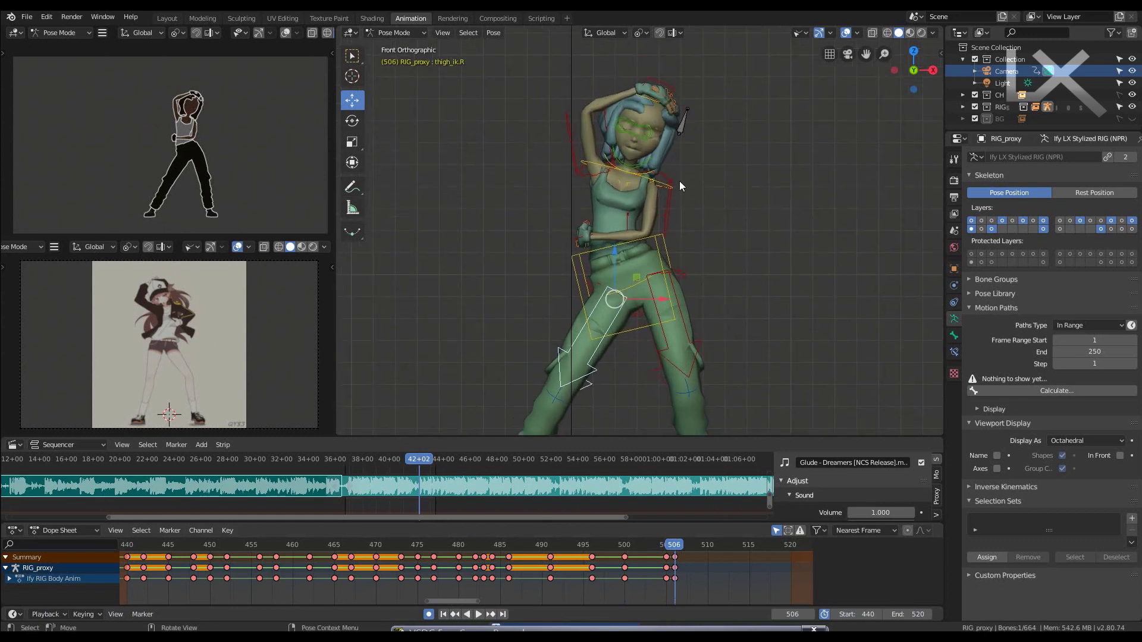
{"action": "left_click", "coordinate": [597, 166]}
{"action": "scroll", "coordinate": [658, 273], "scroll_direction": "down", "scroll_amount": 2}
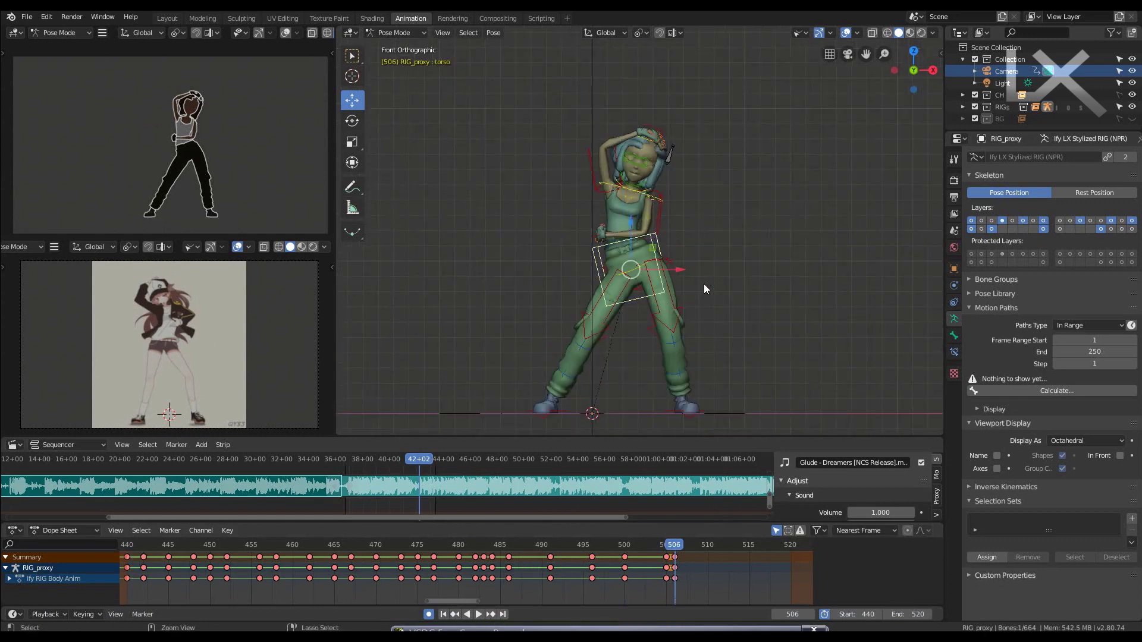
{"action": "key", "text": "ctrl+v"}
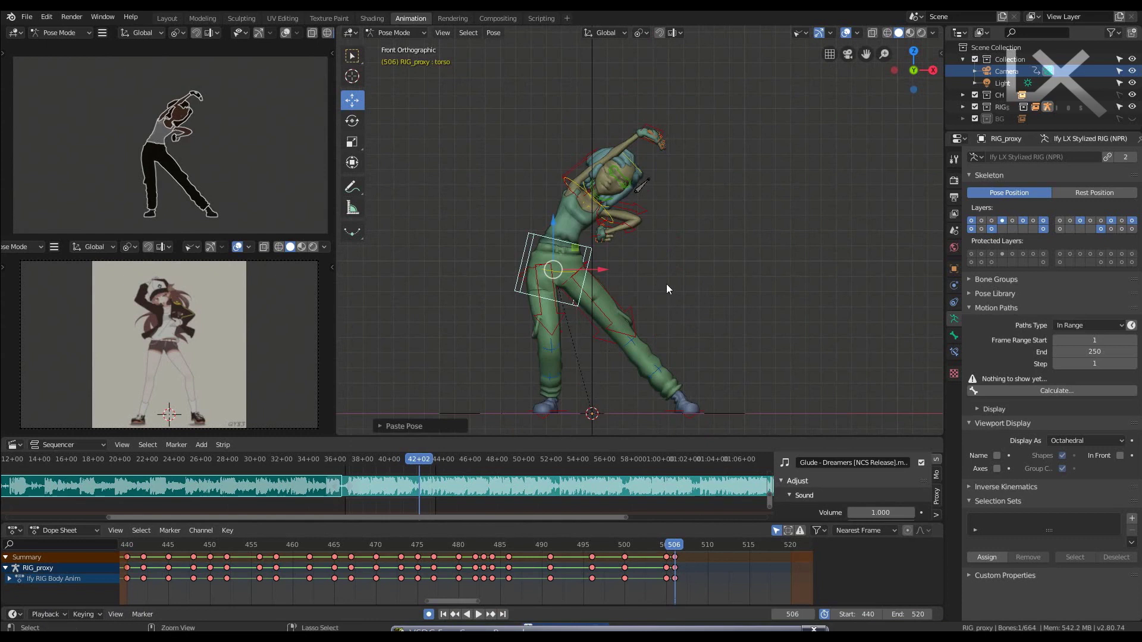
{"action": "key", "text": "r"}
{"action": "left_click", "coordinate": [687, 264]}
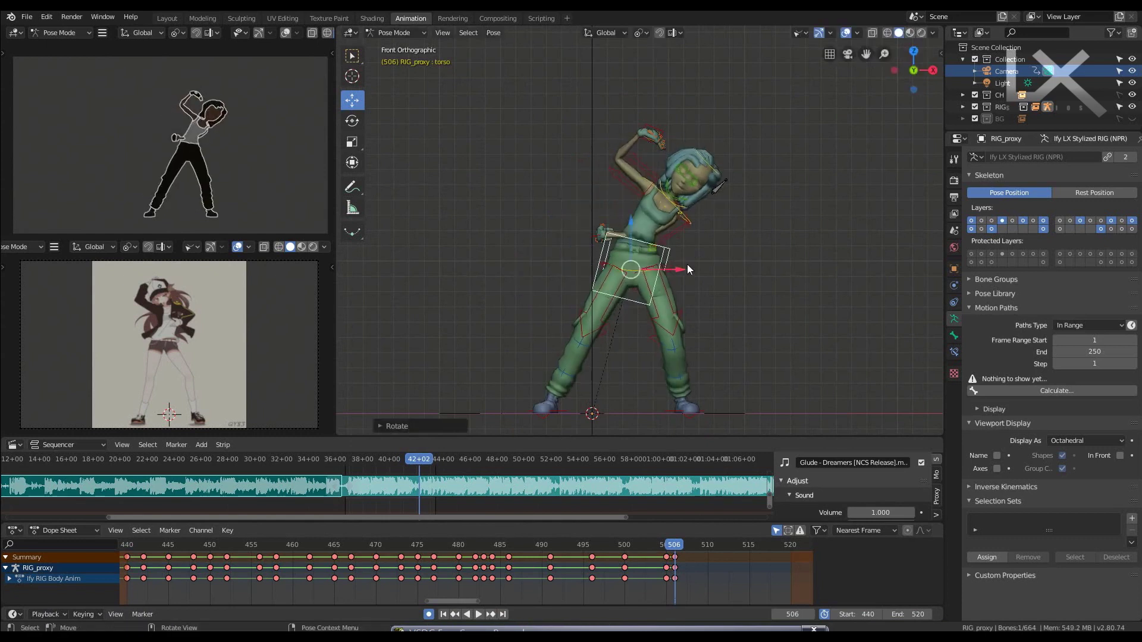
- Shift the torso sideways, comparing against the previous frame
{"action": "key", "text": "g"}
{"action": "left_click", "coordinate": [582, 235]}
{"action": "key", "text": "g"}
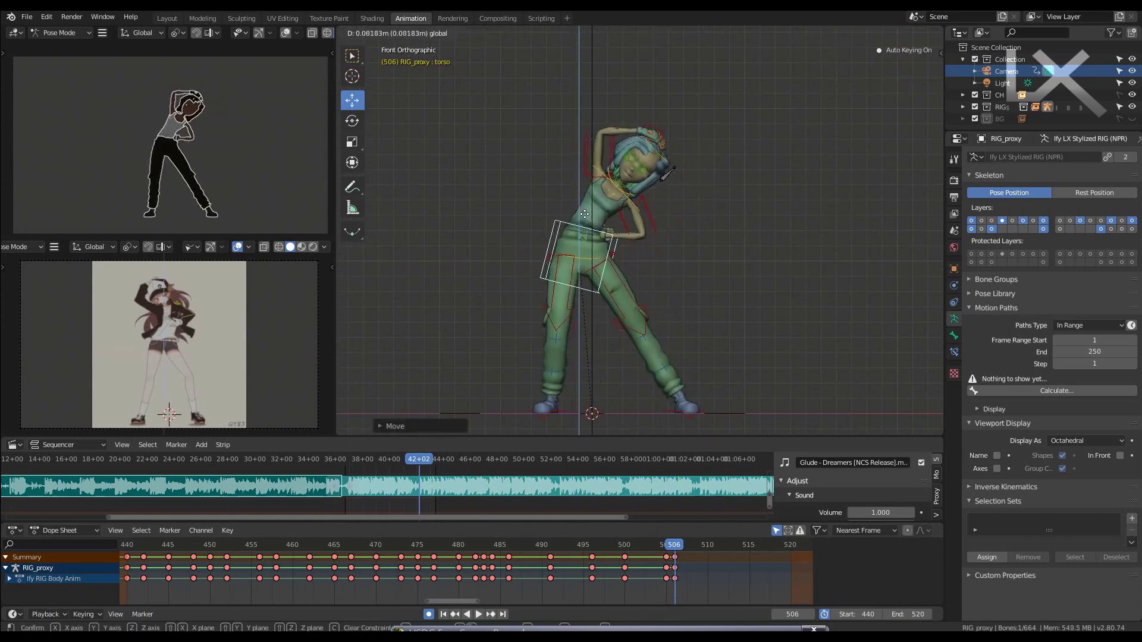
{"action": "left_click", "coordinate": [584, 214]}
{"action": "key", "text": "Left"}
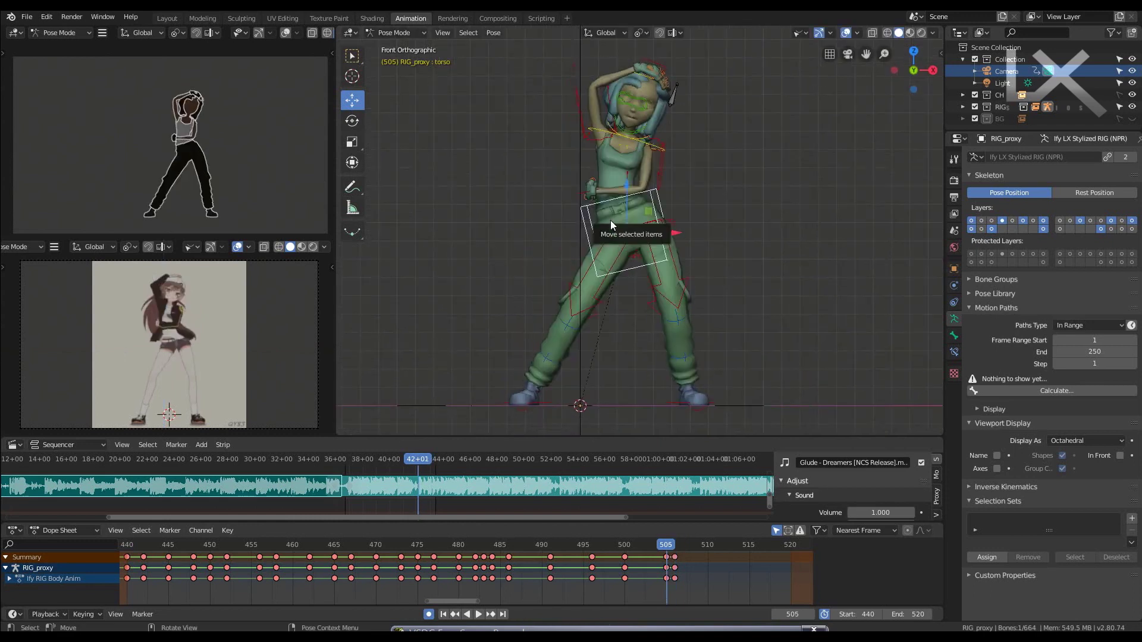
{"action": "key", "text": "Right"}
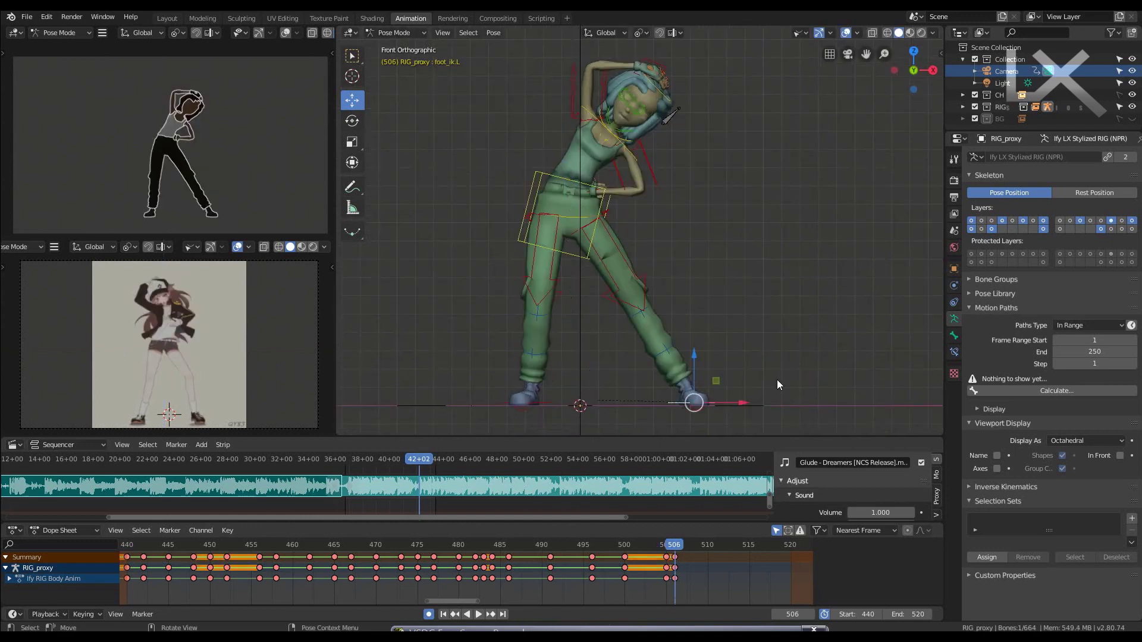
- Rotate the left foot control on the Z axis and play back to check
{"action": "key", "text": "r"}
{"action": "key", "text": "z"}
{"action": "left_click", "coordinate": [785, 401]}
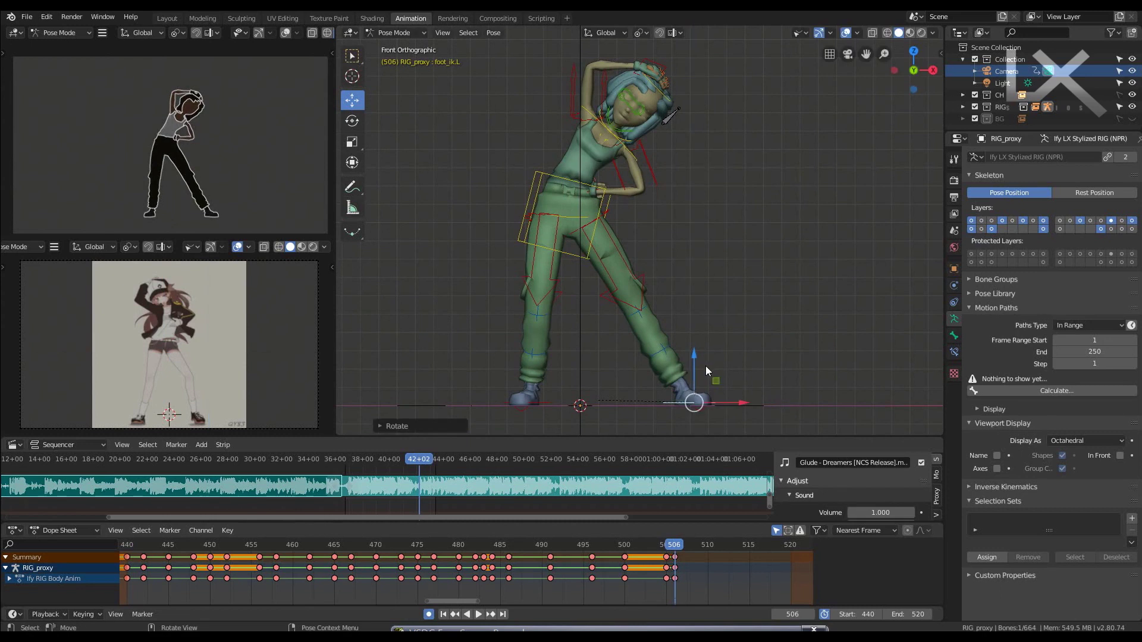
{"action": "key", "text": "space"}
{"action": "key", "text": "Escape"}
{"action": "key", "text": "space"}
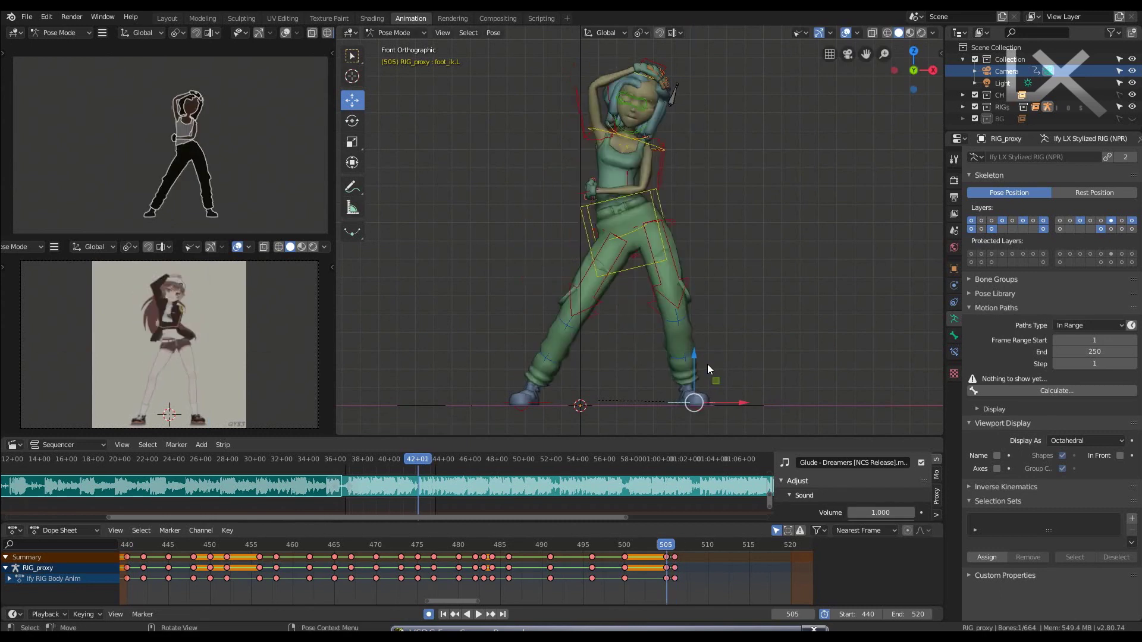
- Tilt the left foot at the heel by rotating the heel control on X
{"action": "left_click", "coordinate": [708, 363]}
{"action": "key", "text": "Escape"}
{"action": "key", "text": "r"}
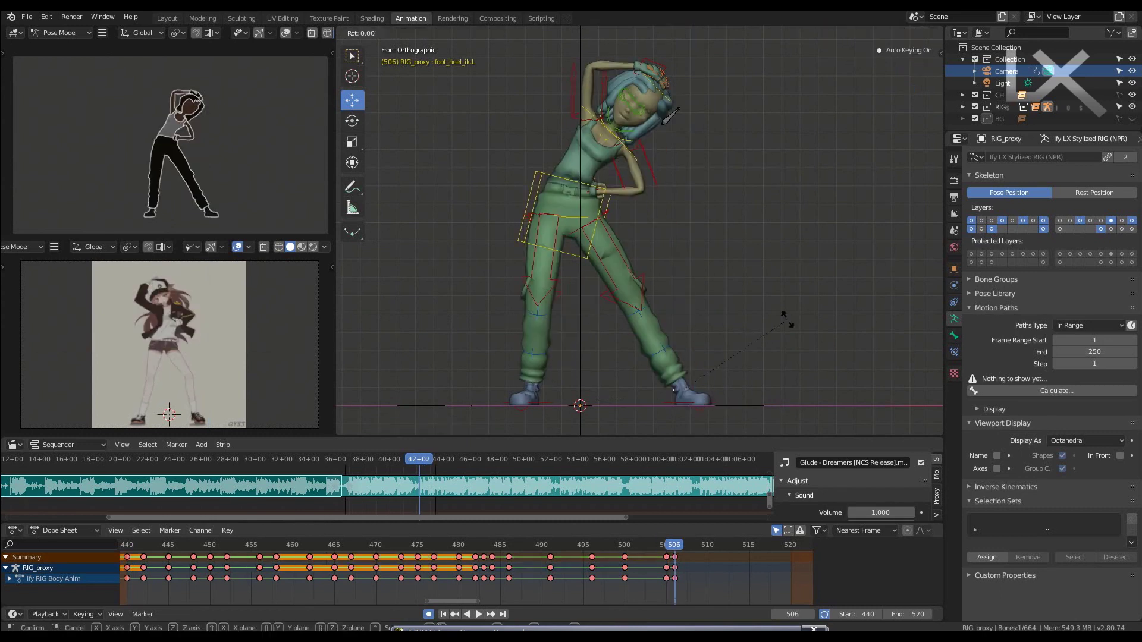
{"action": "key", "text": "x"}
{"action": "left_click", "coordinate": [592, 207]}
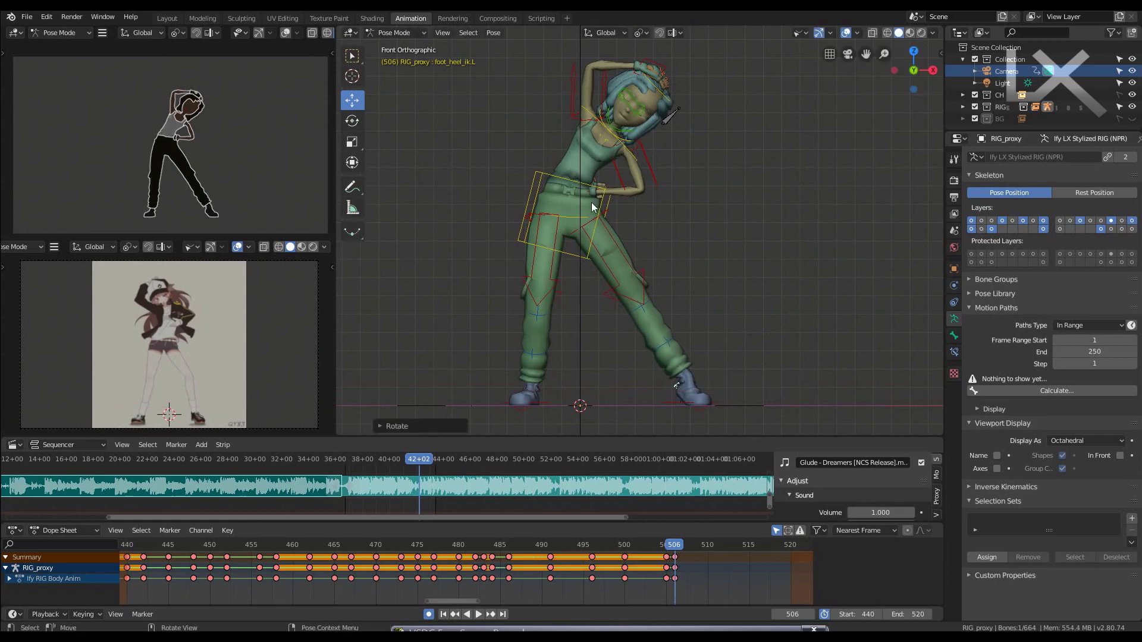
{"action": "left_click", "coordinate": [634, 72]}
{"action": "scroll", "coordinate": [622, 203], "scroll_direction": "up", "scroll_amount": 4}
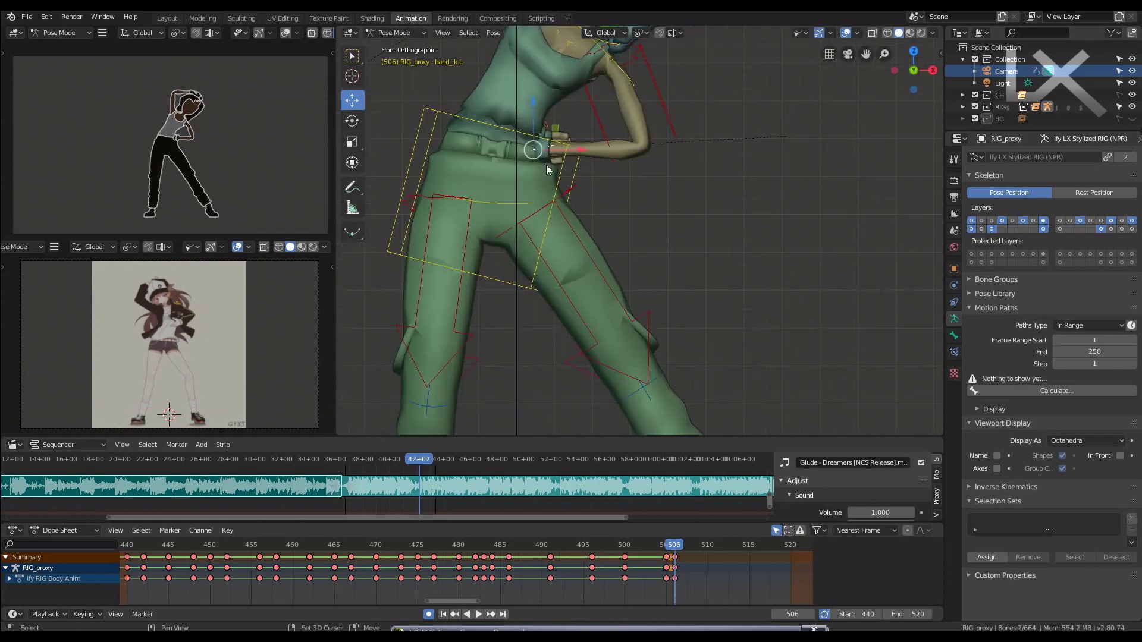
- Move the torso vertically, then shift it sideways along X
{"action": "scroll", "coordinate": [546, 170], "scroll_direction": "down", "scroll_amount": 4}
{"action": "left_click", "coordinate": [541, 161]}
{"action": "key", "text": "g"}
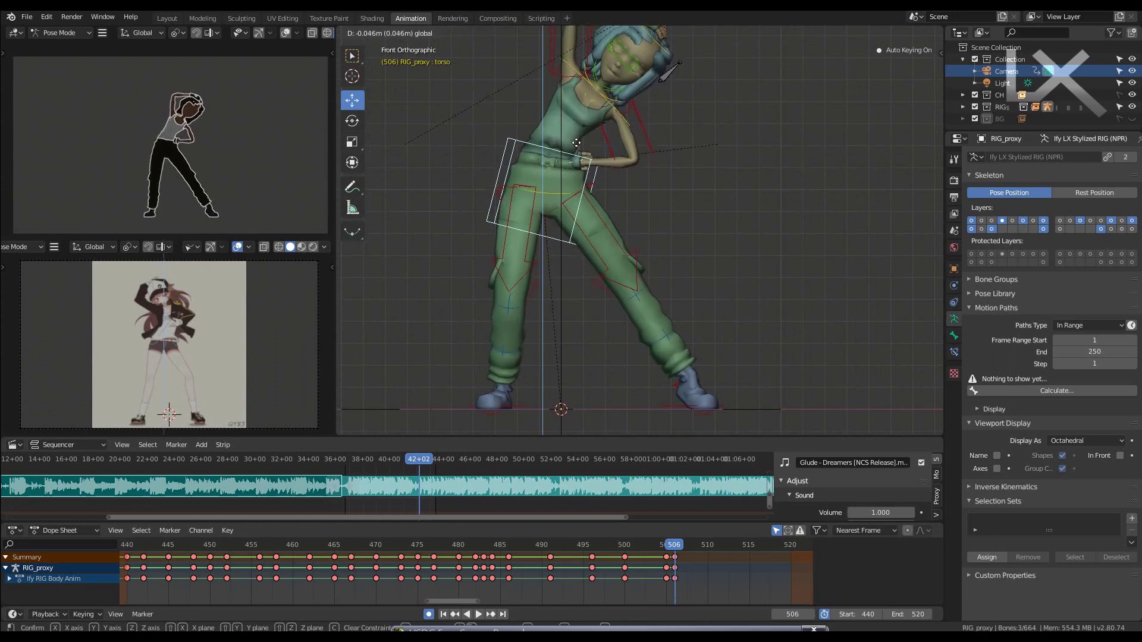
{"action": "left_click", "coordinate": [576, 142]}
{"action": "middle_click_drag", "start_coordinate": [576, 143], "coordinate": [649, 180]}
{"action": "key", "text": "KP_1"}
{"action": "key", "text": "g"}
{"action": "key", "text": "x"}
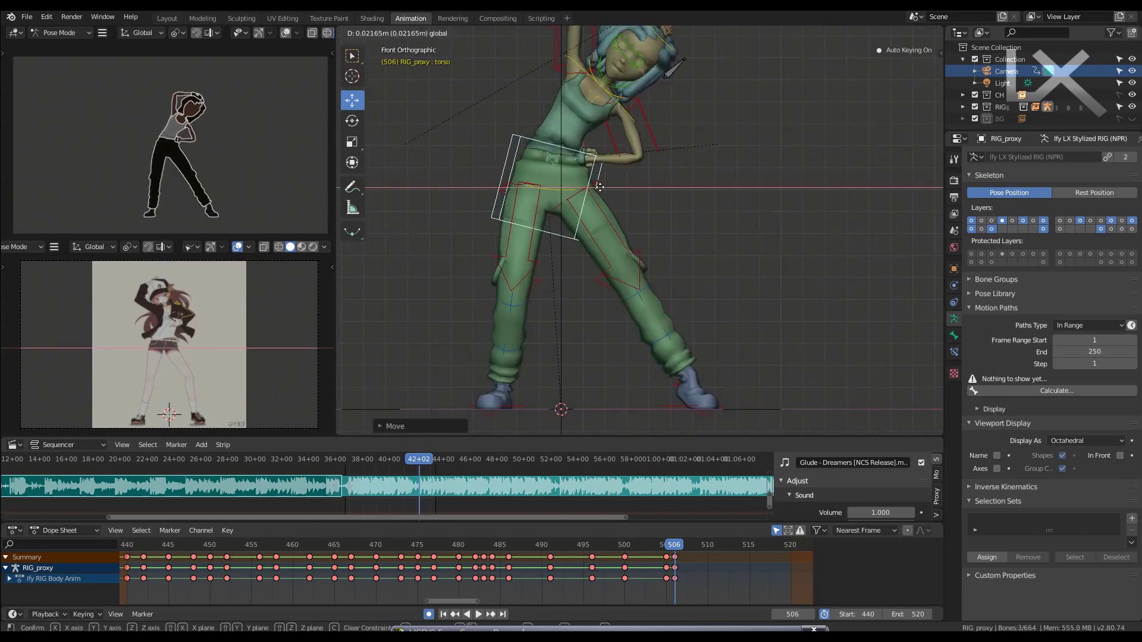
{"action": "left_click", "coordinate": [599, 187]}
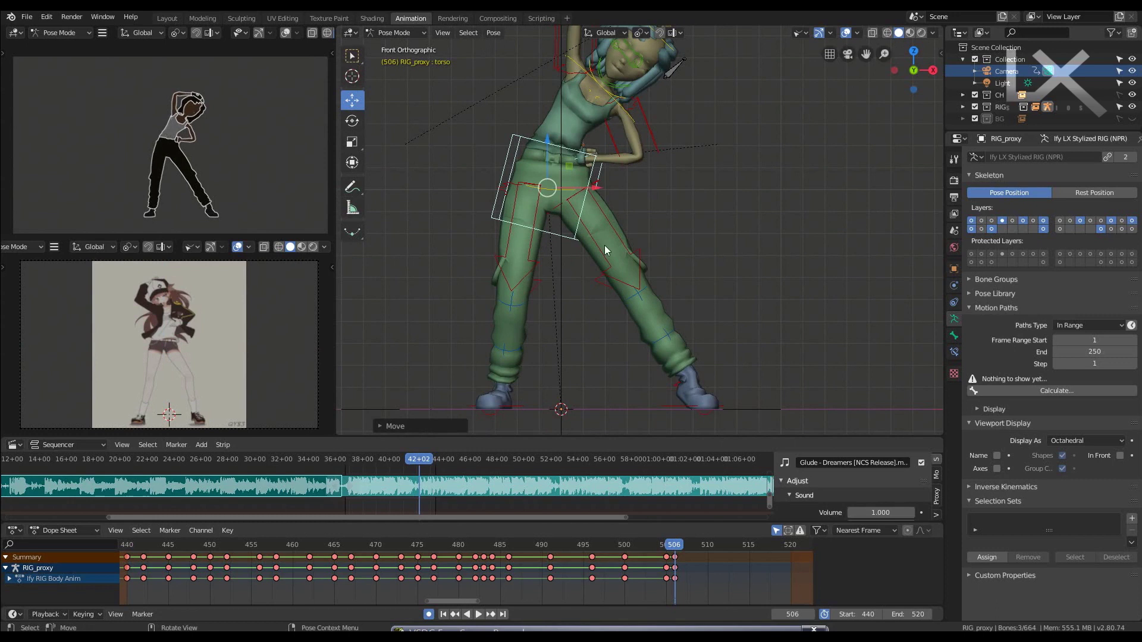
- Play back to check, undo the last adjustment, and rotate the hips
{"action": "key", "text": "space"}
{"action": "key", "text": "Escape"}
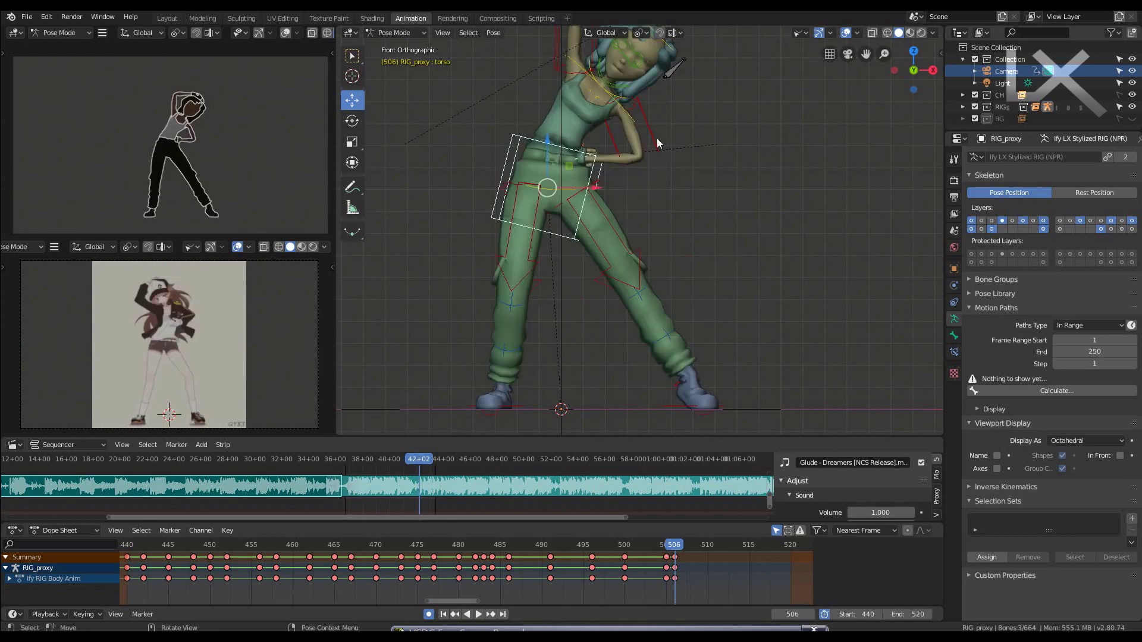
{"action": "key", "text": "ctrl+z"}
{"action": "key", "text": "ctrl+z"}
{"action": "left_click", "coordinate": [566, 254]}
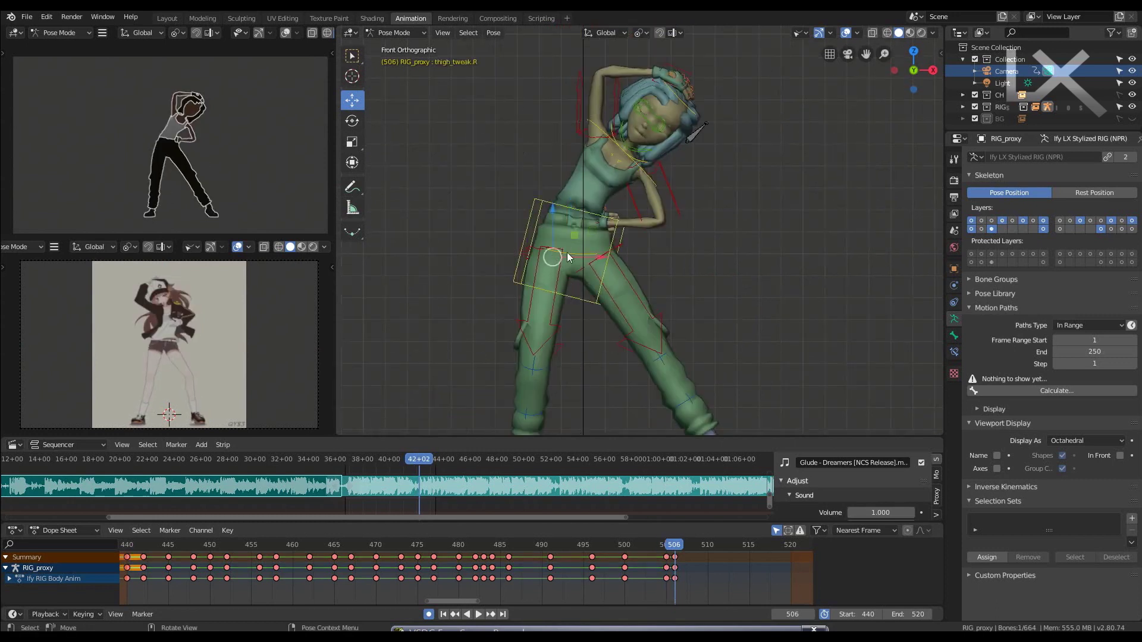
{"action": "scroll", "coordinate": [559, 261], "scroll_direction": "up", "scroll_amount": 2}
{"action": "left_click", "coordinate": [547, 272]}
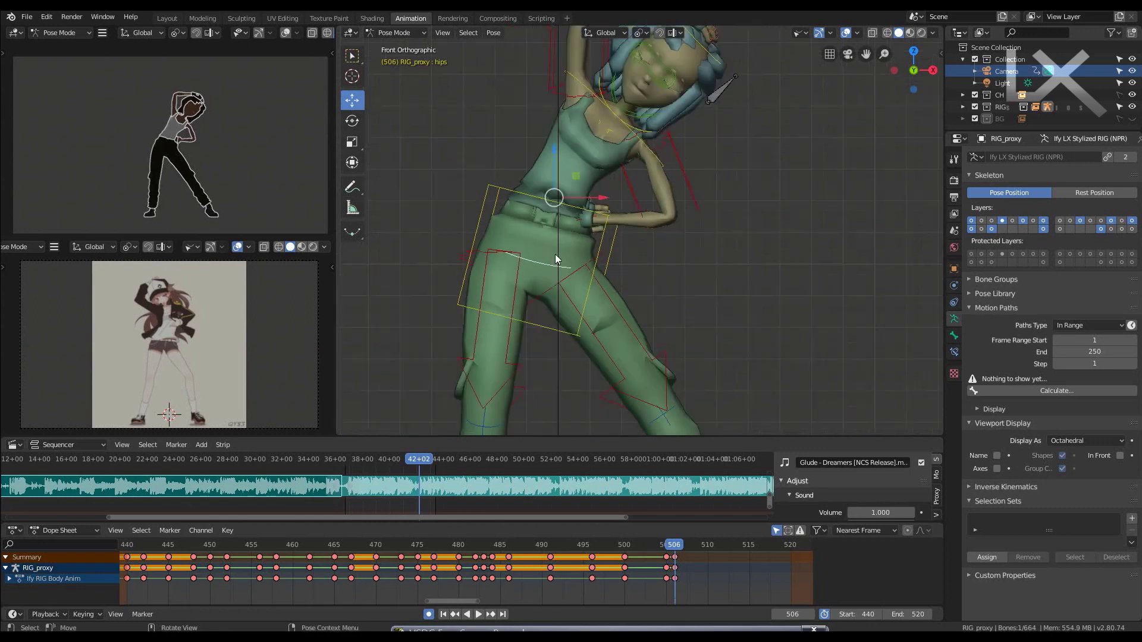
{"action": "scroll", "coordinate": [555, 254], "scroll_direction": "down", "scroll_amount": 2}
{"action": "key", "text": "r"}
{"action": "left_click", "coordinate": [670, 244]}
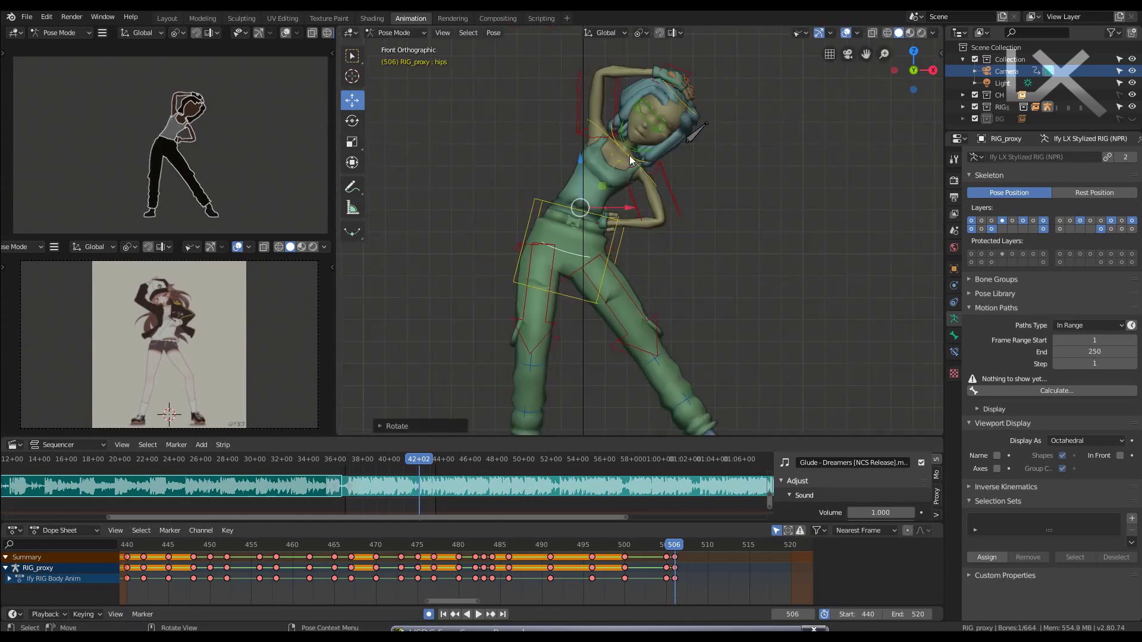
- Twist the chest on its local X then Y axis, and paste the copied pose onto the head
{"action": "left_click", "coordinate": [632, 161]}
{"action": "key", "text": "r"}
{"action": "key", "text": "x"}
{"action": "key", "text": "x"}
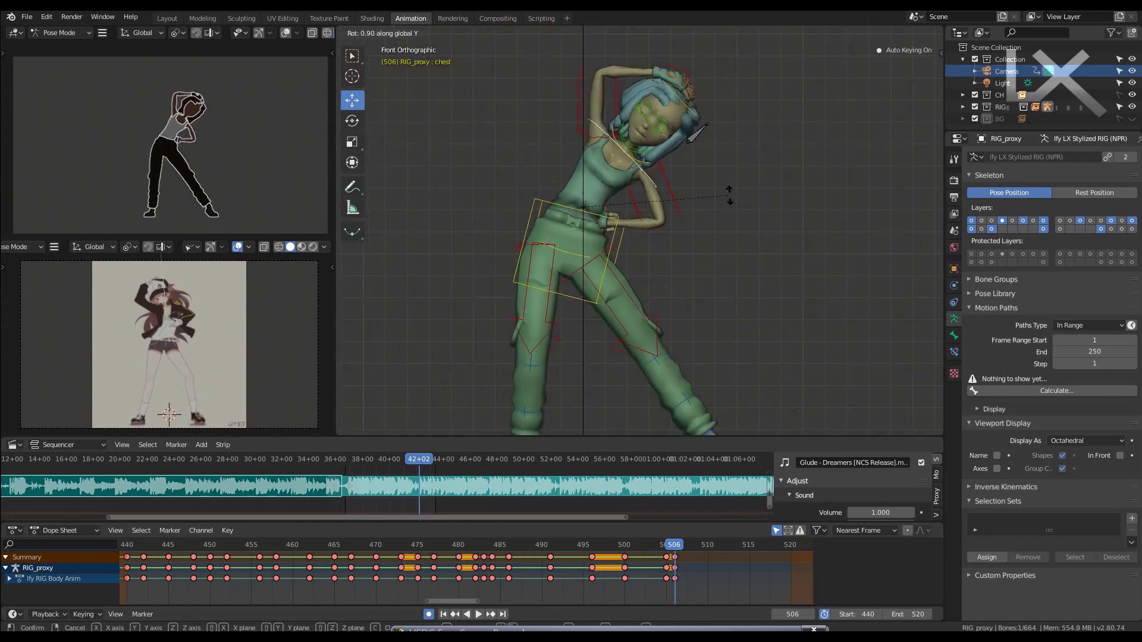
{"action": "key", "text": "y"}
{"action": "key", "text": "y"}
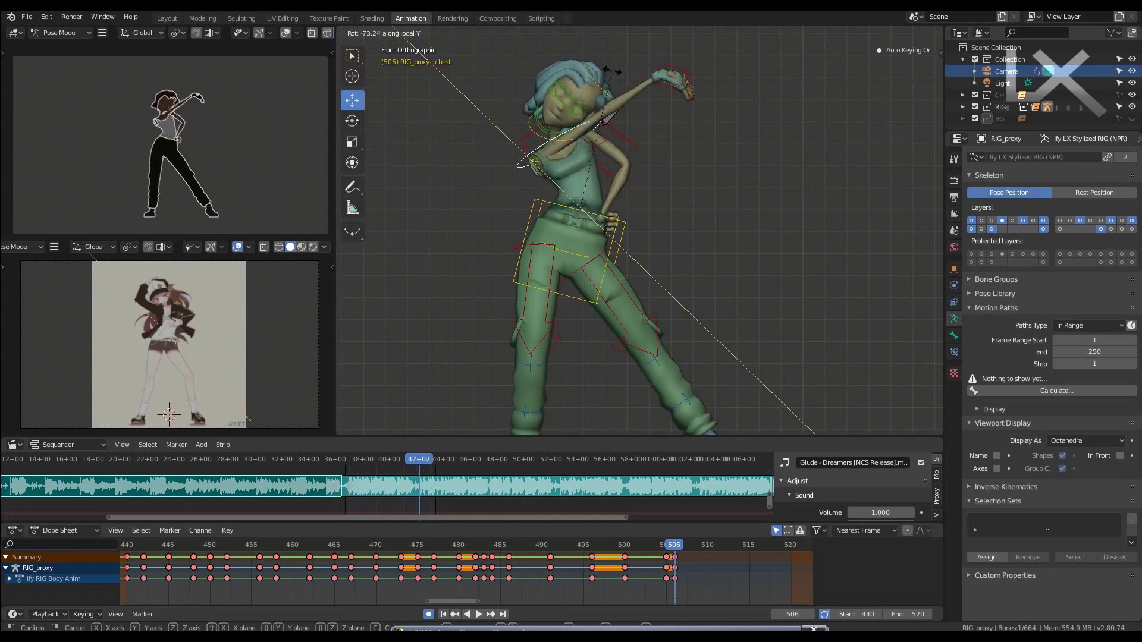
{"action": "key", "text": "Return"}
{"action": "left_click", "coordinate": [547, 141]}
{"action": "left_click", "coordinate": [594, 94]}
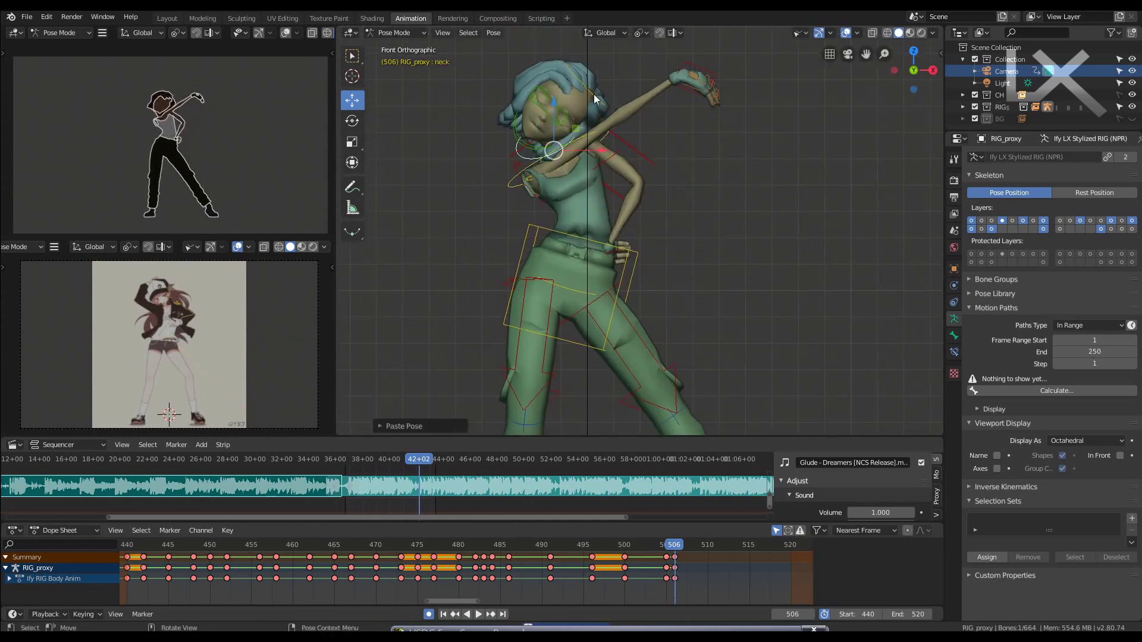
{"action": "key", "text": "ctrl+v"}
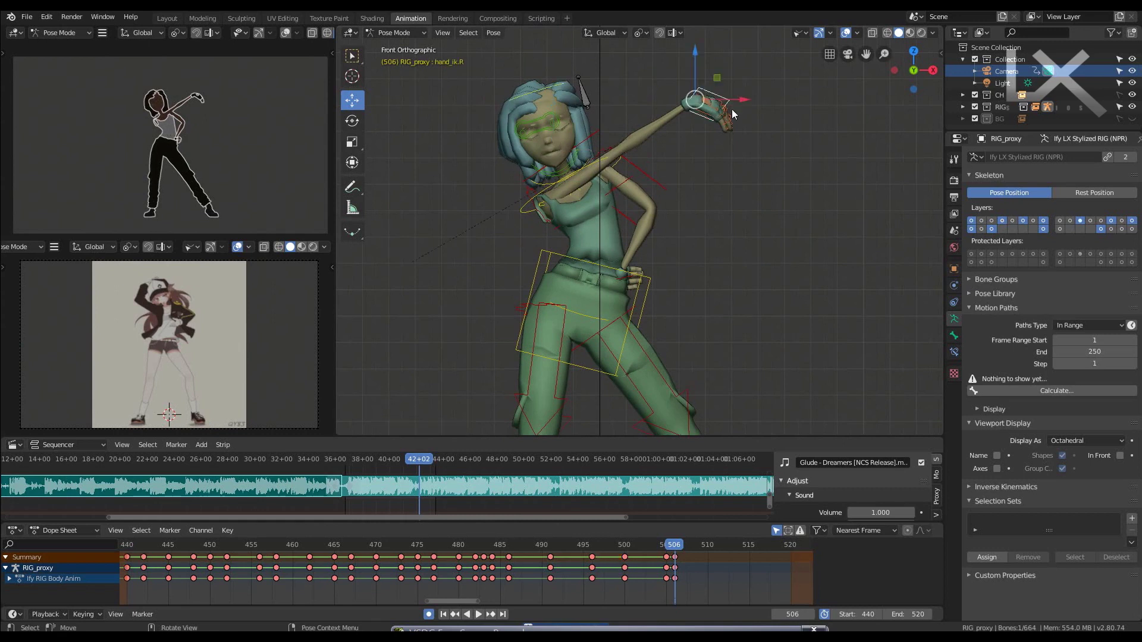
- Move and rotate the right hand control up onto the top of her head
{"action": "key", "text": "g"}
{"action": "left_click", "coordinate": [532, 102]}
{"action": "scroll", "coordinate": [548, 124], "scroll_direction": "up", "scroll_amount": 2}
{"action": "scroll", "coordinate": [548, 123], "scroll_direction": "up", "scroll_amount": 1}
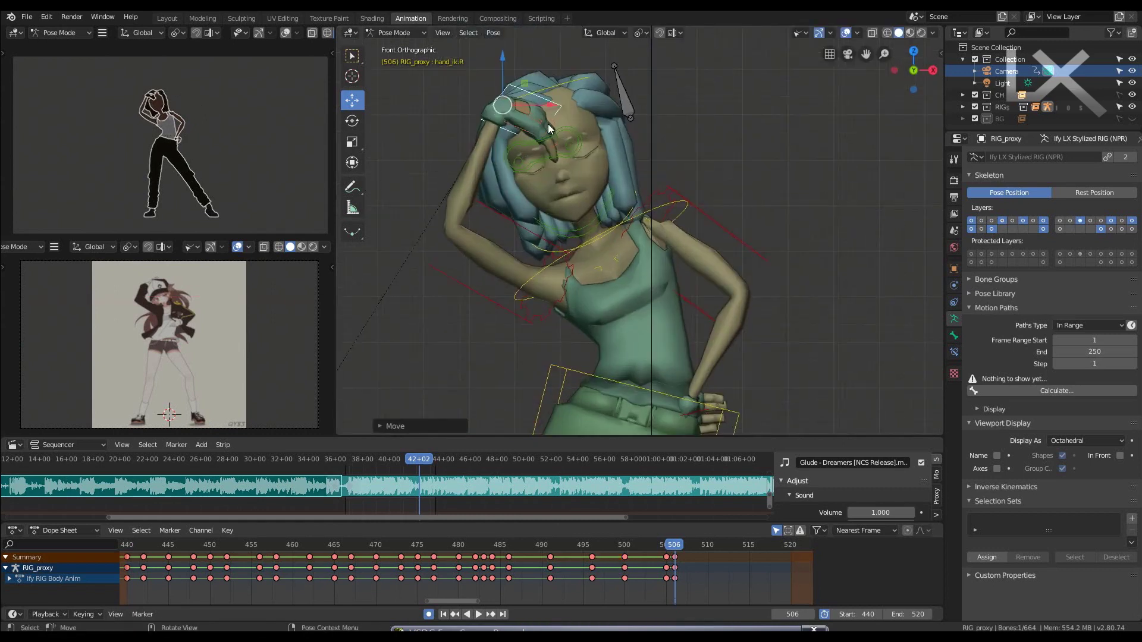
{"action": "mouse_move", "coordinate": [548, 124]}
{"action": "middle_mouse_down"}
{"action": "mouse_move", "coordinate": [648, 140]}
{"action": "mouse_move", "coordinate": [676, 261]}
{"action": "middle_mouse_up"}
{"action": "key", "text": "r"}
{"action": "left_click", "coordinate": [595, 131]}
{"action": "key", "text": "KP_1"}
{"action": "key", "text": "g"}
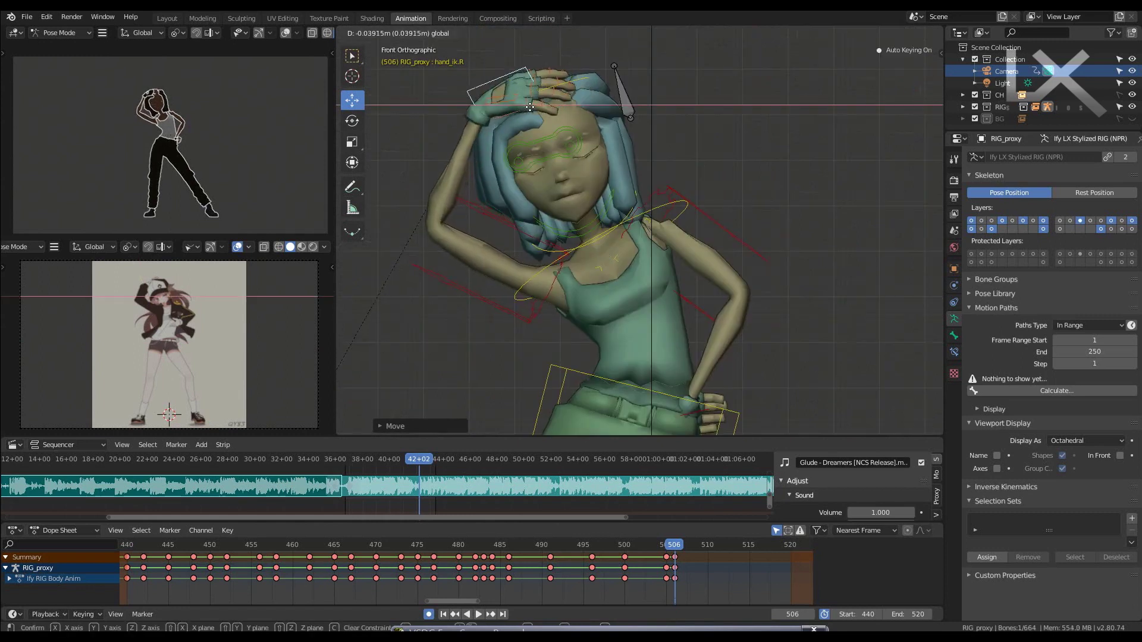
{"action": "left_click", "coordinate": [529, 107]}
- Fine-tune the right hand's rotation and position resting on her head
{"action": "key", "text": "r"}
{"action": "left_click", "coordinate": [654, 204]}
{"action": "middle_click_drag", "start_coordinate": [654, 204], "coordinate": [726, 210]}
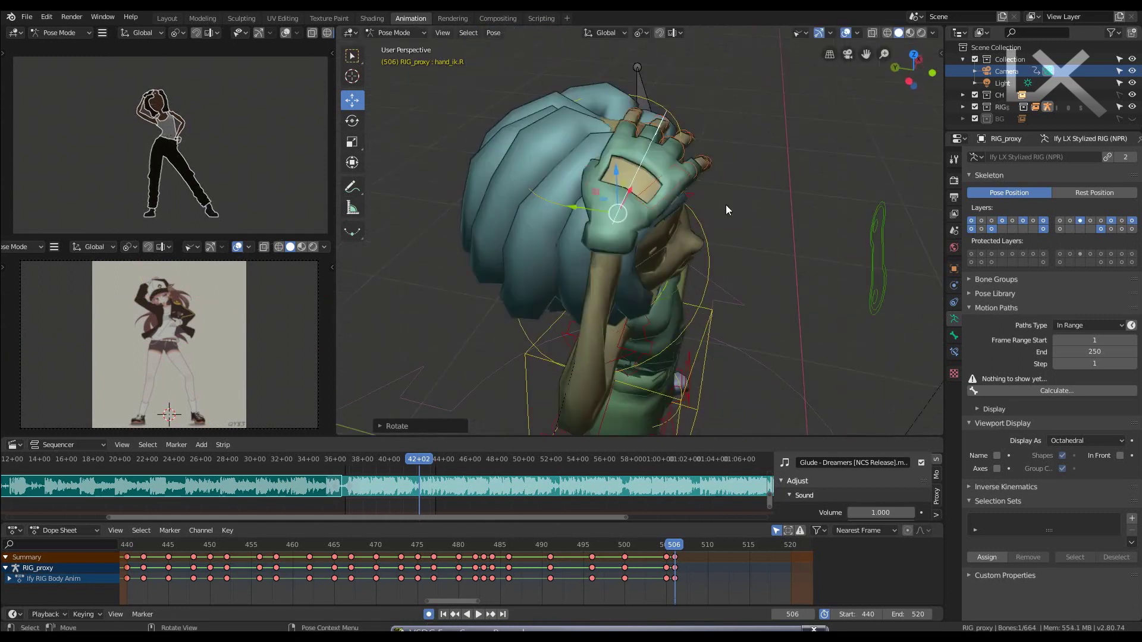
{"action": "key", "text": "g"}
{"action": "left_click", "coordinate": [597, 201]}
{"action": "key", "text": "KP_1"}
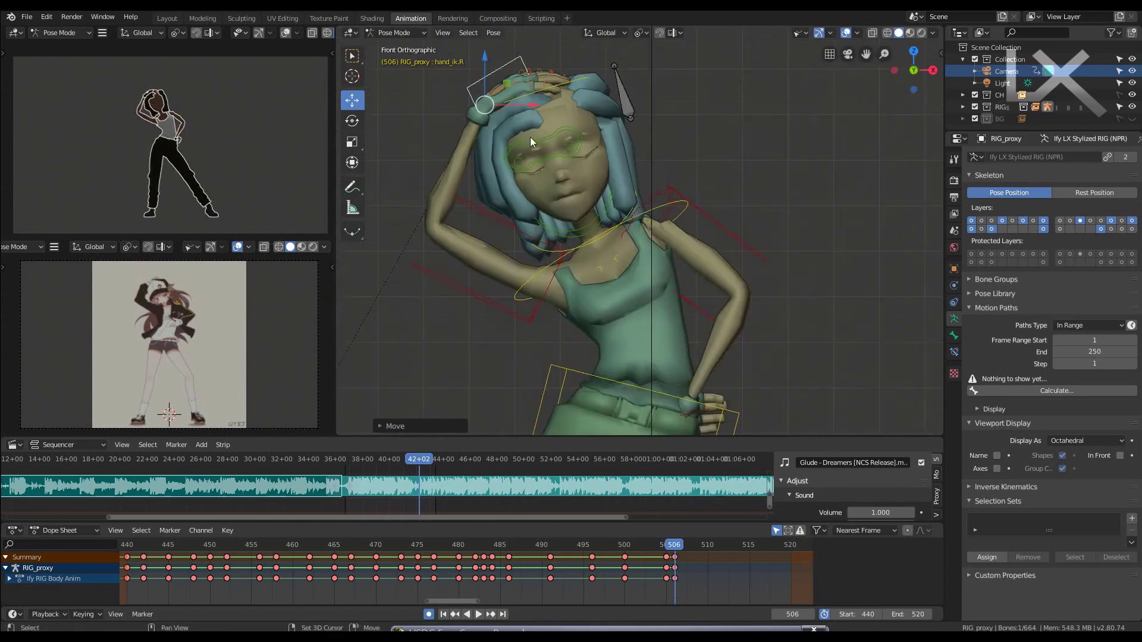
{"action": "mouse_move", "coordinate": [530, 141]}
{"action": "middle_mouse_down"}
{"action": "mouse_move", "coordinate": [545, 173]}
{"action": "mouse_move", "coordinate": [680, 236]}
{"action": "mouse_move", "coordinate": [795, 335]}
{"action": "middle_mouse_up"}
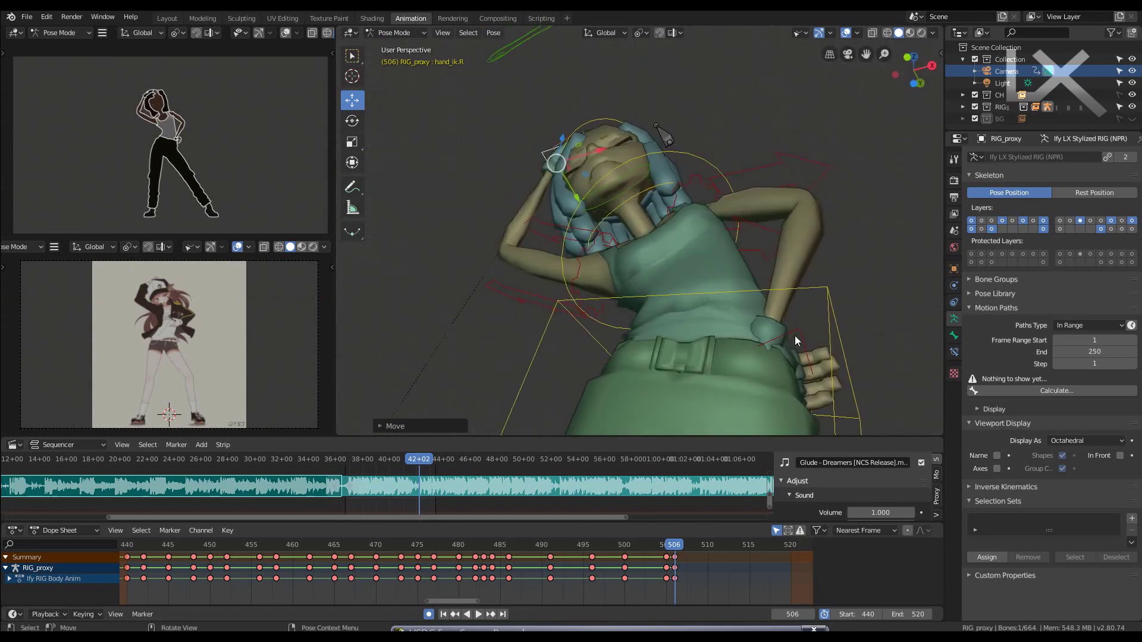
{"action": "left_click", "coordinate": [795, 335]}
{"action": "key", "text": "KP_1"}
{"action": "key", "text": "Left"}
{"action": "key", "text": "Right"}
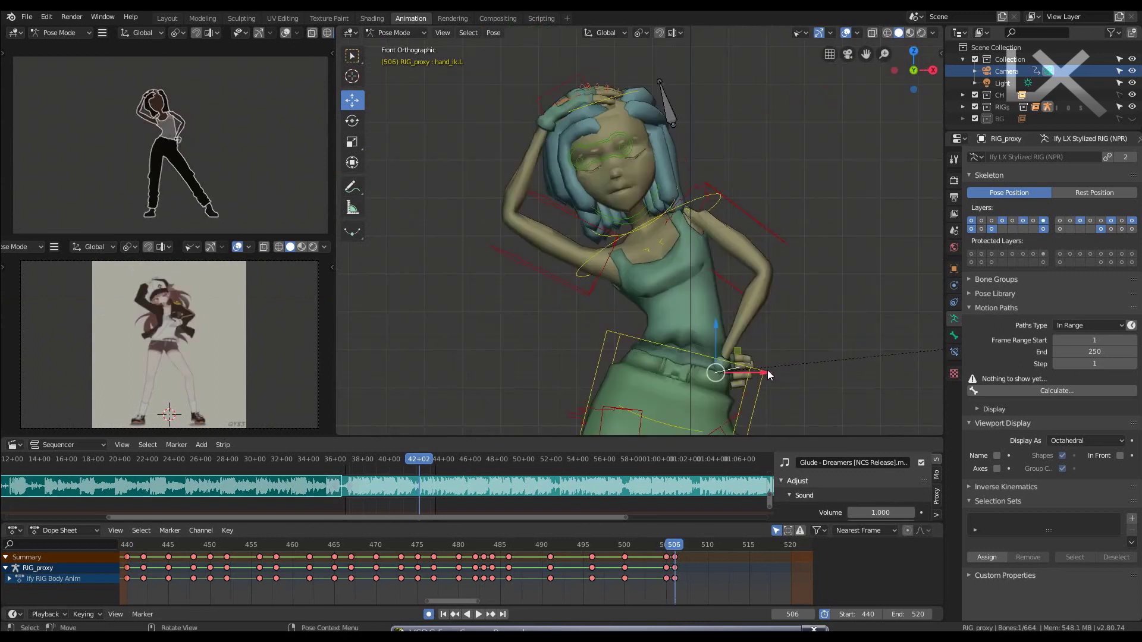
- Move the left hand control (hand_ik.L) toward the stomach and rotate it about Z
{"action": "key", "text": "g"}
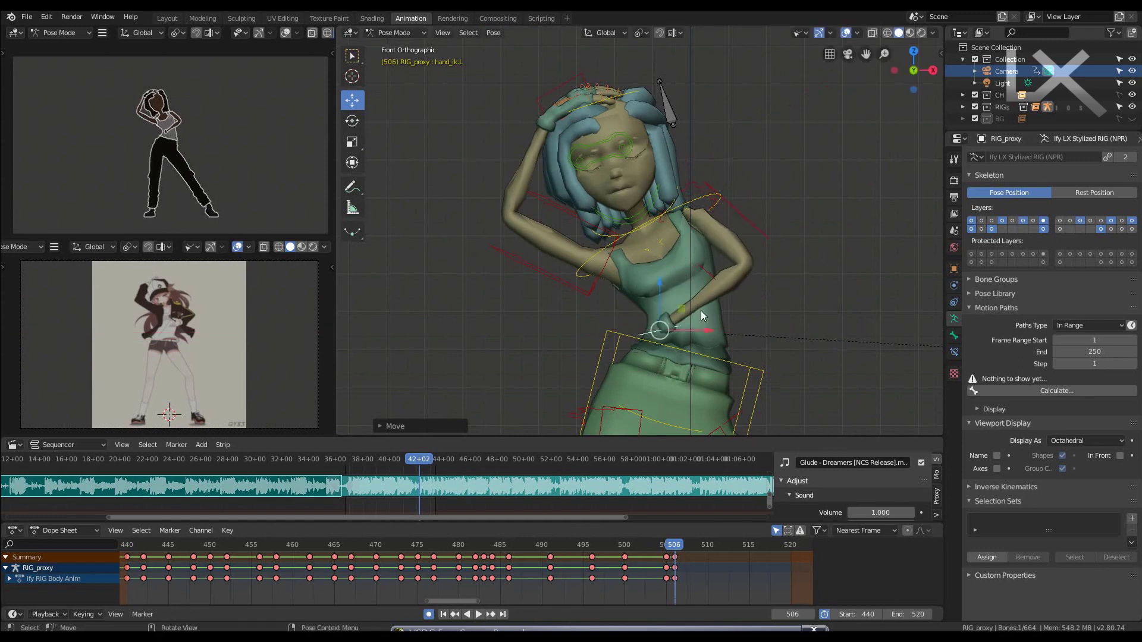
{"action": "left_click", "coordinate": [701, 311]}
{"action": "key", "text": "KP_3"}
{"action": "key", "text": "KP_1"}
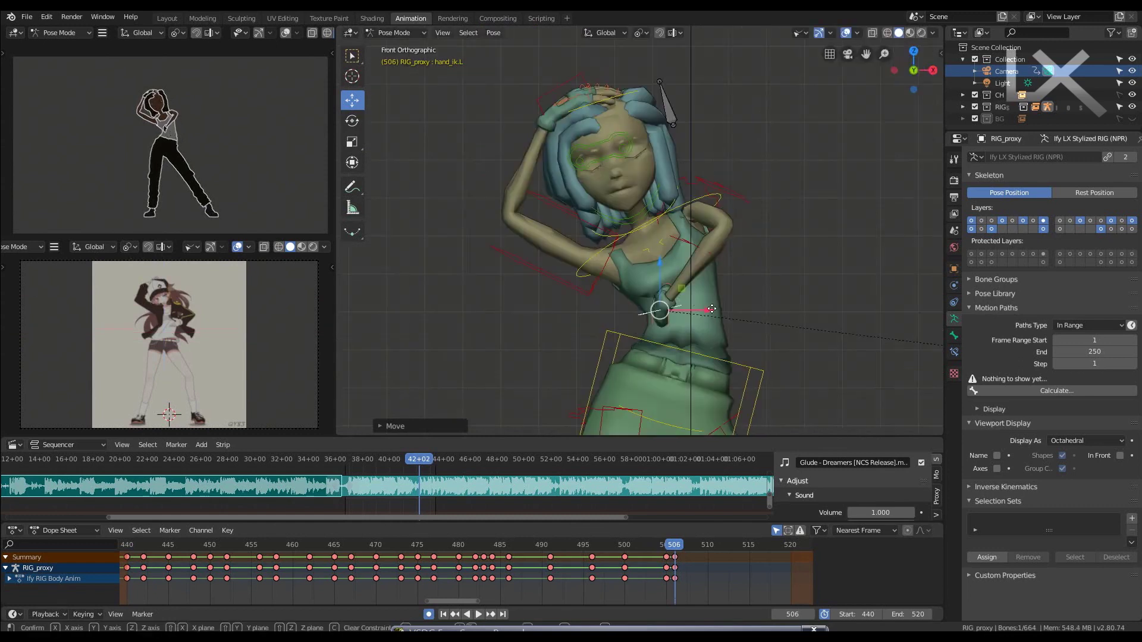
{"action": "key", "text": "g"}
{"action": "key", "text": "x"}
{"action": "key", "text": "r"}
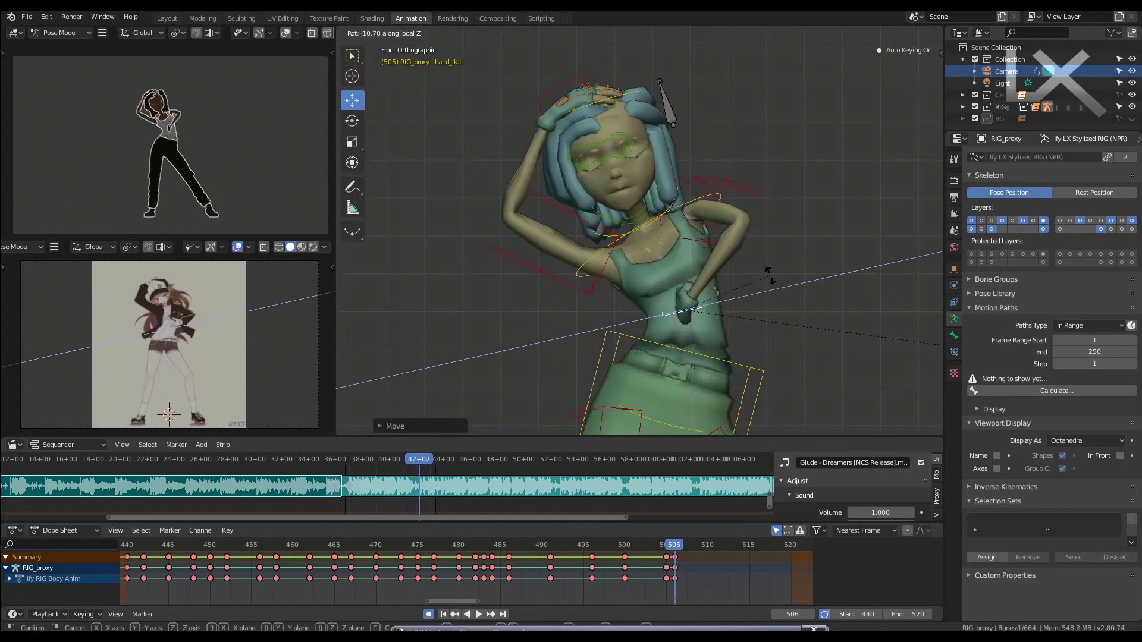
{"action": "key", "text": "z"}
{"action": "key", "text": "z"}
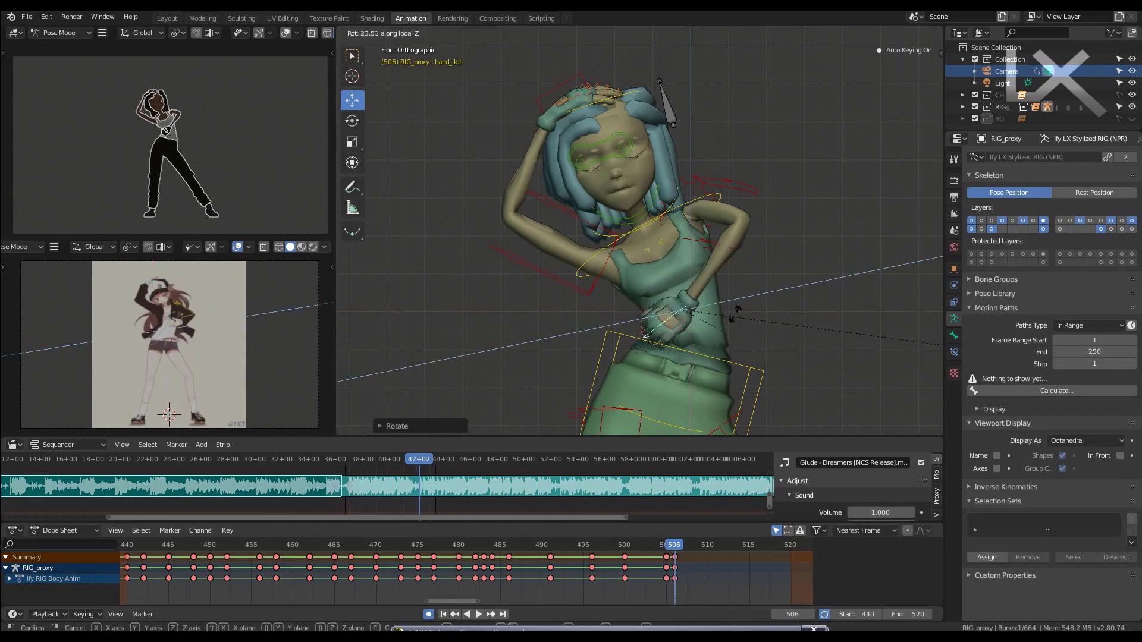
{"action": "left_click", "coordinate": [701, 259]}
{"action": "scroll", "coordinate": [682, 226], "scroll_direction": "up", "scroll_amount": 2}
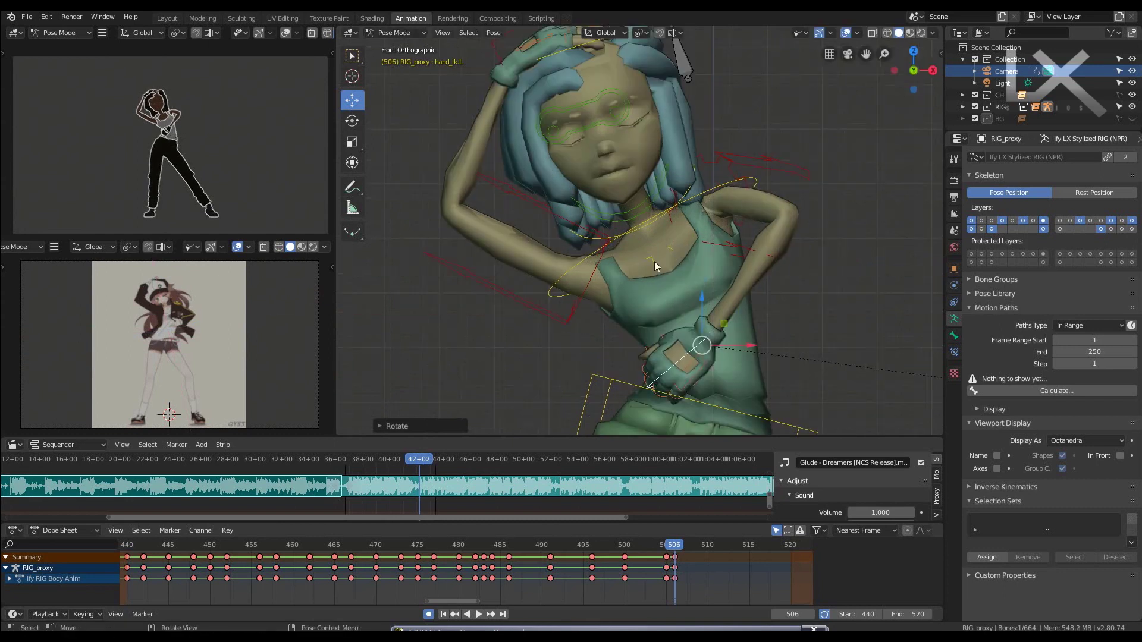
- Rotate the right shoulder, then rotate the left upper arm around the X axis
{"action": "key", "text": "r"}
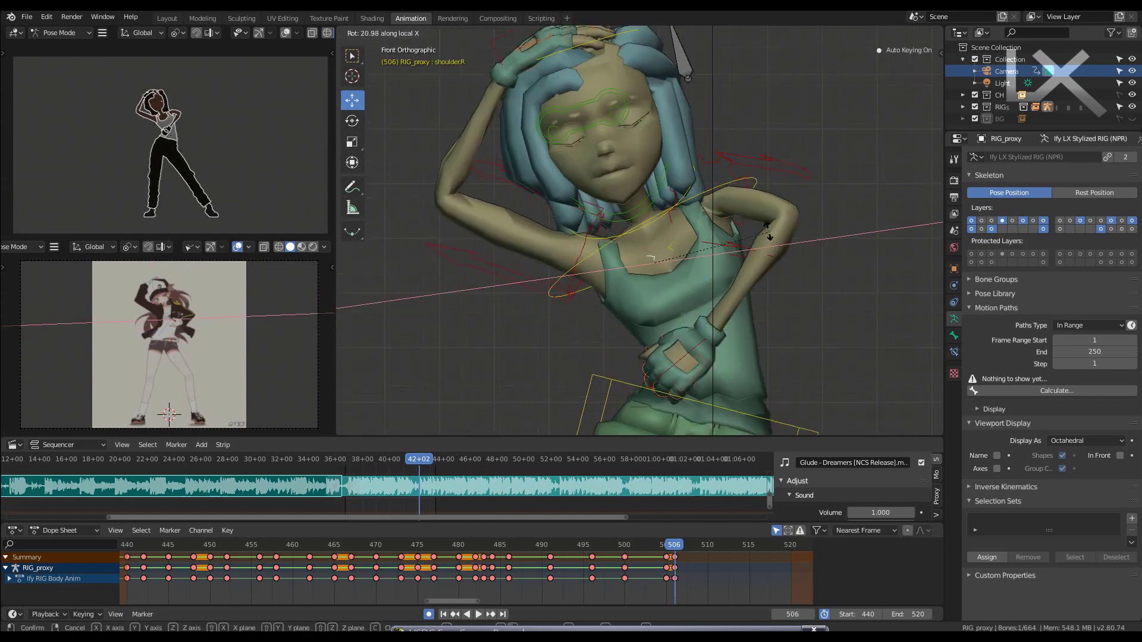
{"action": "left_click", "coordinate": [691, 246]}
{"action": "scroll", "coordinate": [696, 241], "scroll_direction": "up", "scroll_amount": 2}
{"action": "left_click", "coordinate": [702, 237]}
{"action": "scroll", "coordinate": [804, 244], "scroll_direction": "down", "scroll_amount": 3}
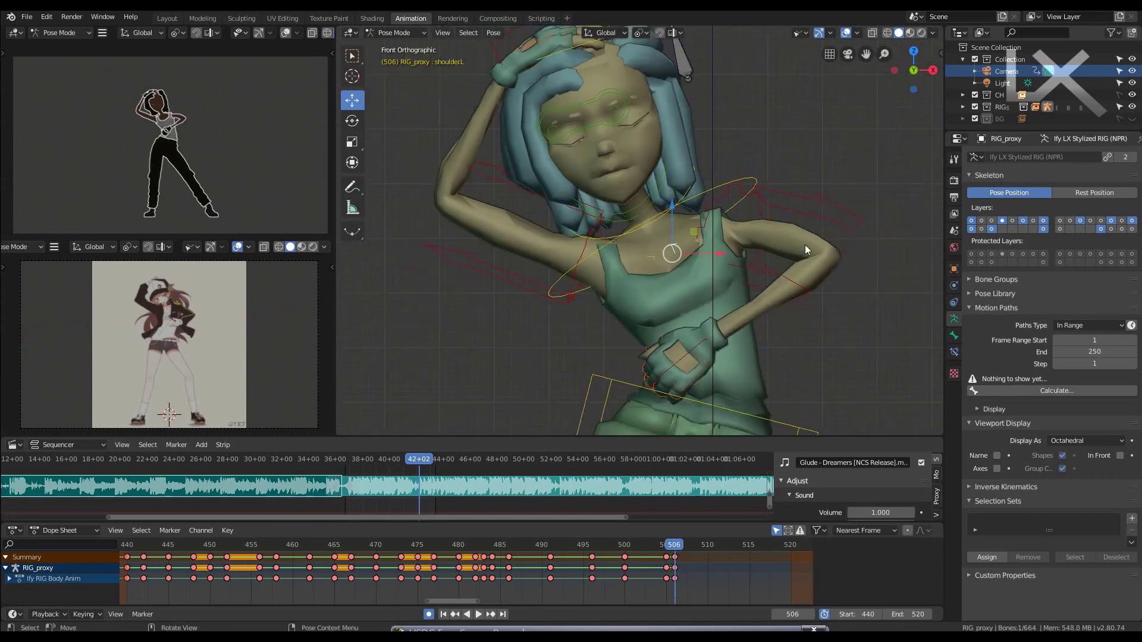
{"action": "scroll", "coordinate": [842, 256], "scroll_direction": "down", "scroll_amount": 2}
{"action": "key", "text": "r"}
{"action": "key", "text": "x"}
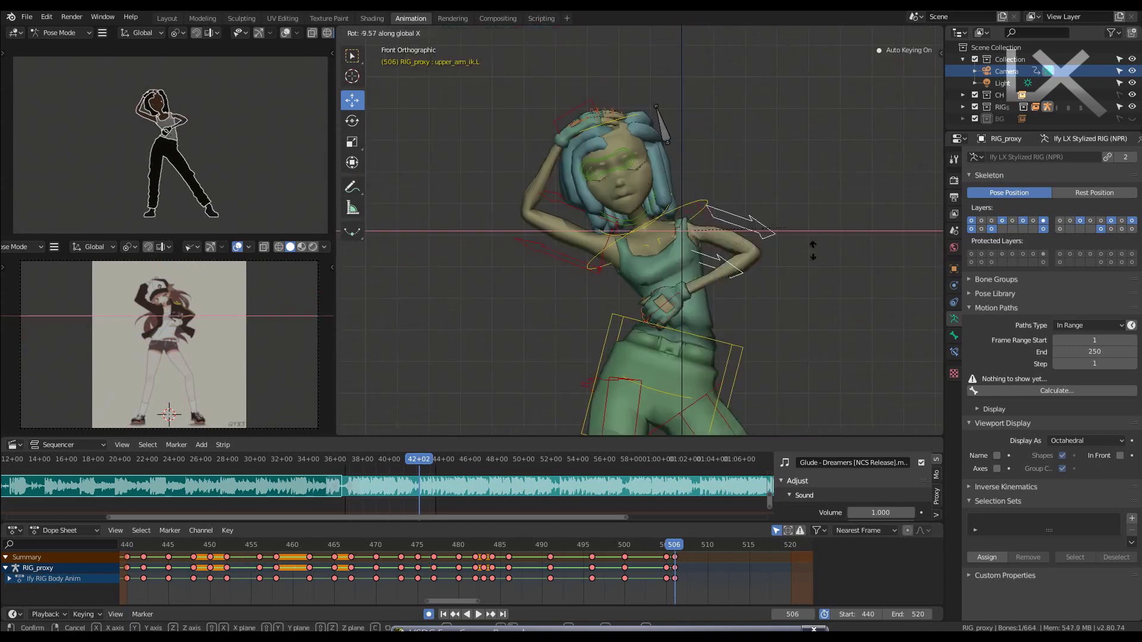
{"action": "left_click", "coordinate": [735, 234]}
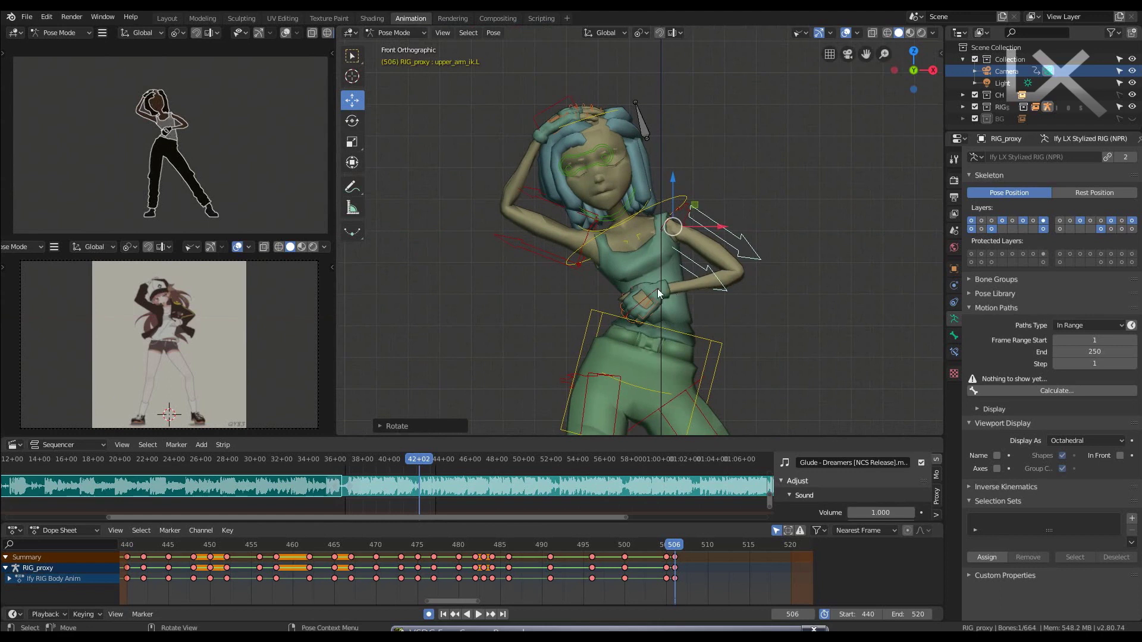
- Rotate the left shoulder on its local X axis and reposition the left hand against the stomach
{"action": "key", "text": "g"}
{"action": "left_click", "coordinate": [694, 291]}
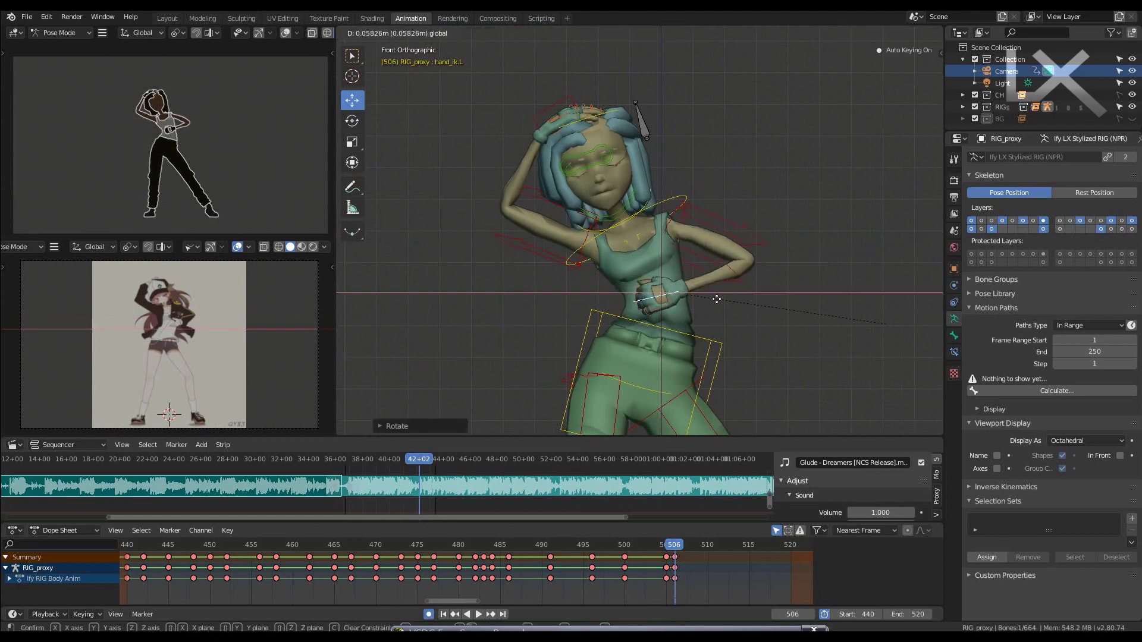
{"action": "scroll", "coordinate": [662, 232], "scroll_direction": "up", "scroll_amount": 1}
{"action": "scroll", "coordinate": [661, 227], "scroll_direction": "up", "scroll_amount": 1}
{"action": "left_click", "coordinate": [639, 241]}
{"action": "key", "text": "r"}
{"action": "key", "text": "x"}
{"action": "key", "text": "x"}
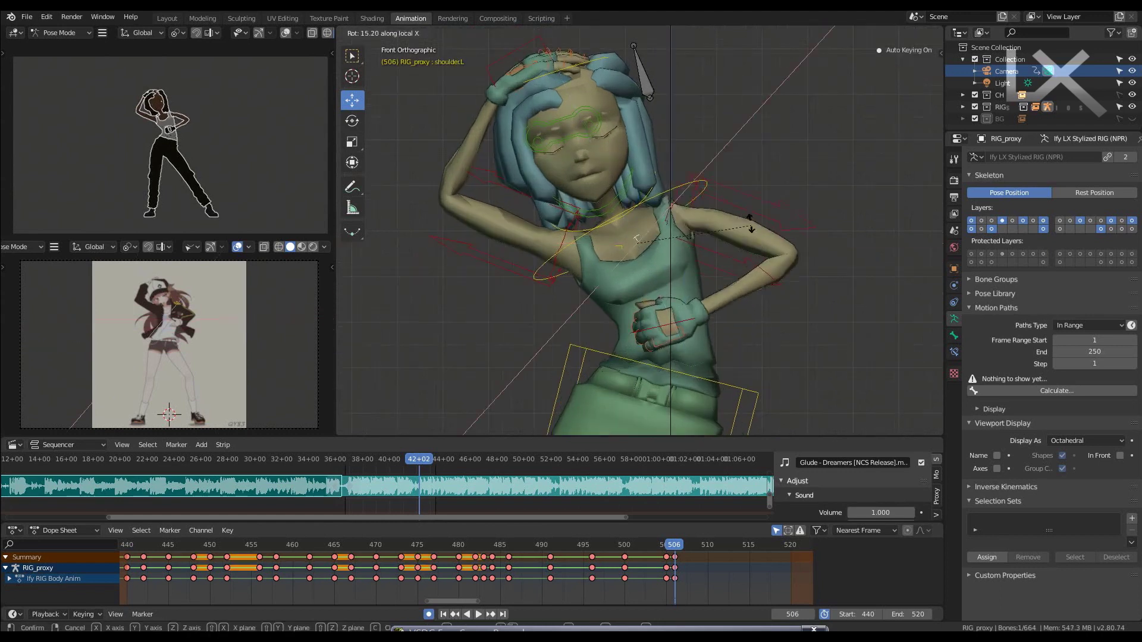
{"action": "left_click", "coordinate": [754, 208]}
{"action": "left_click", "coordinate": [692, 312]}
{"action": "key", "text": "g"}
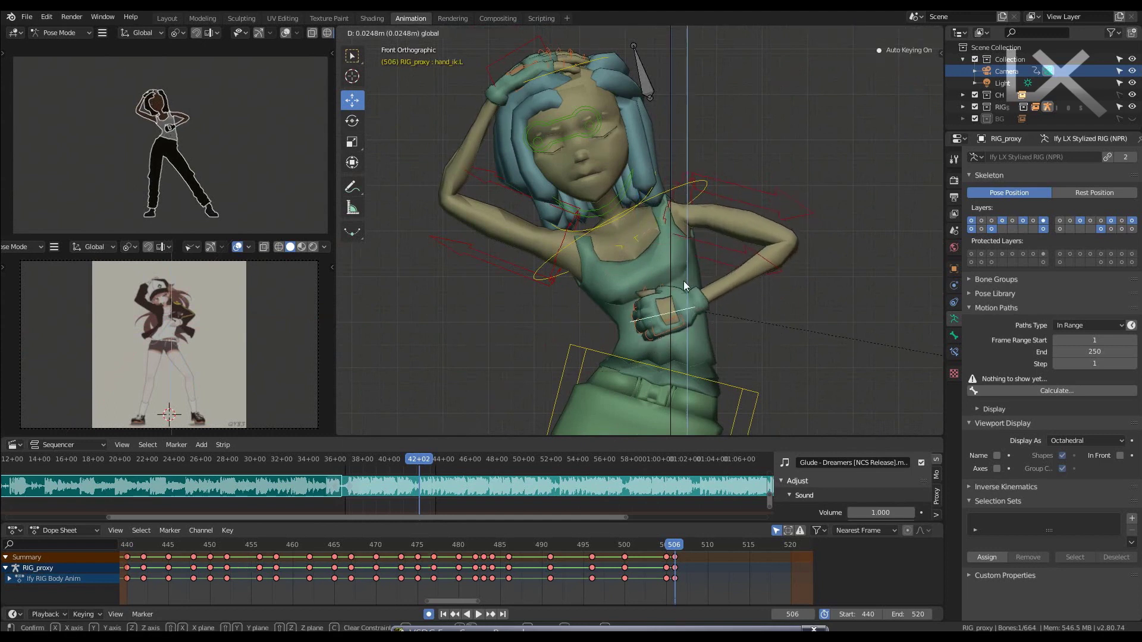
{"action": "left_click", "coordinate": [683, 281]}
- Settle the left hand on the stomach and reset the index and middle finger rotations
{"action": "key", "text": "g"}
{"action": "left_click", "coordinate": [731, 310]}
{"action": "scroll", "coordinate": [659, 217], "scroll_direction": "up", "scroll_amount": 2}
{"action": "scroll", "coordinate": [622, 224], "scroll_direction": "up", "scroll_amount": 3}
{"action": "left_click", "coordinate": [678, 227]}
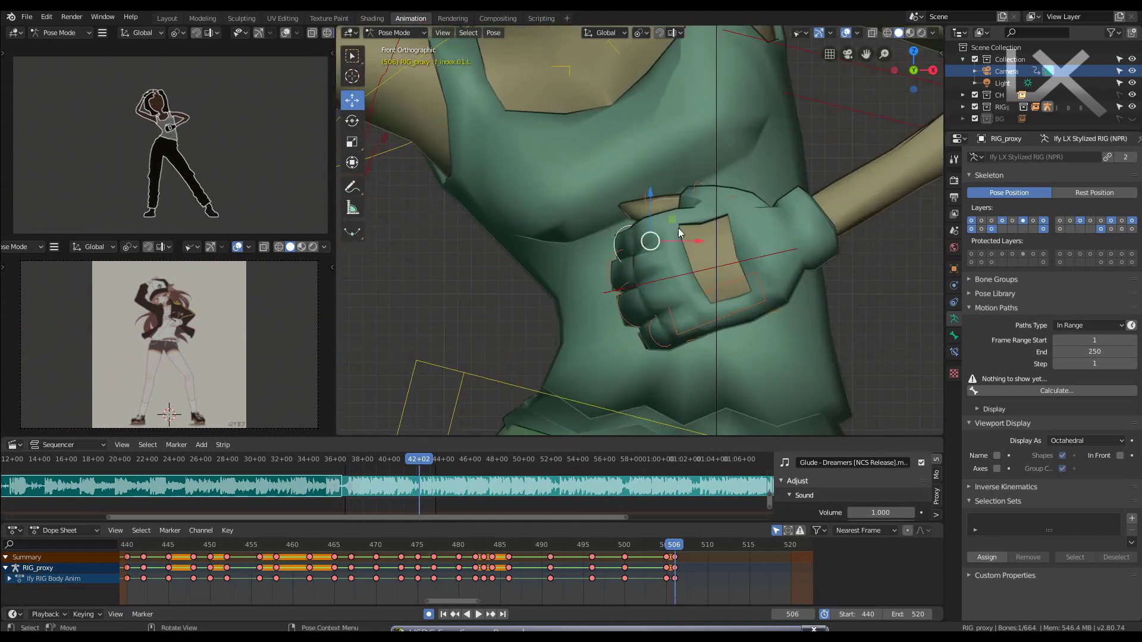
{"action": "key", "text": "alt+r"}
{"action": "left_click", "coordinate": [690, 255]}
{"action": "key", "text": "alt+r"}
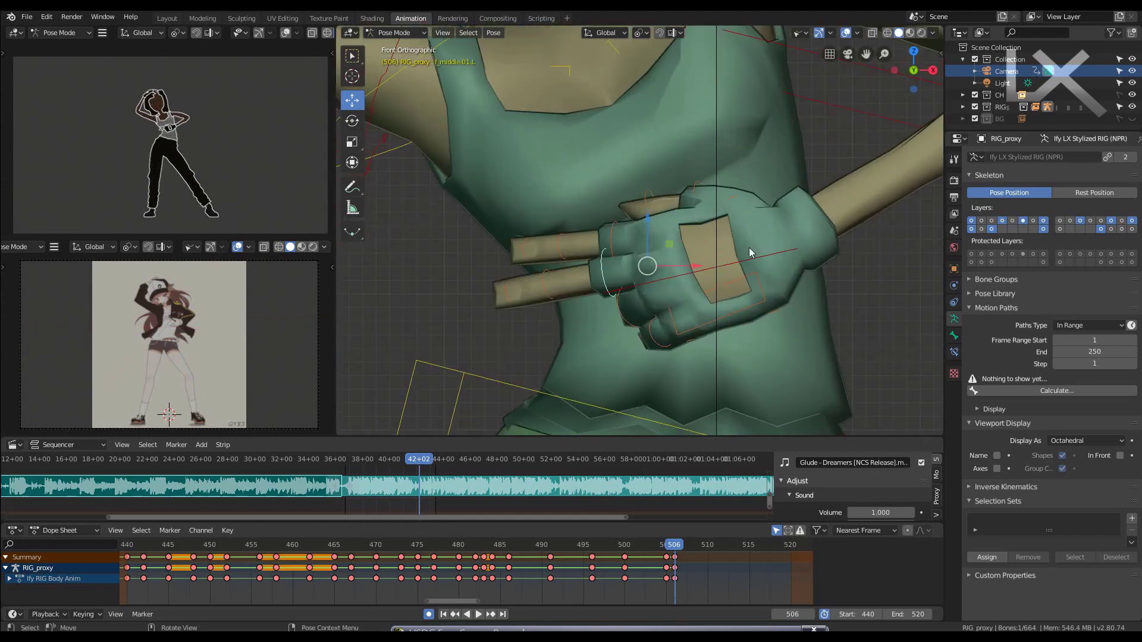
{"action": "key", "text": "r"}
{"action": "key", "text": "x"}
{"action": "left_click", "coordinate": [654, 291]}
- Curl the left ring finger and pinky around their local X axes
{"action": "left_click", "coordinate": [628, 311]}
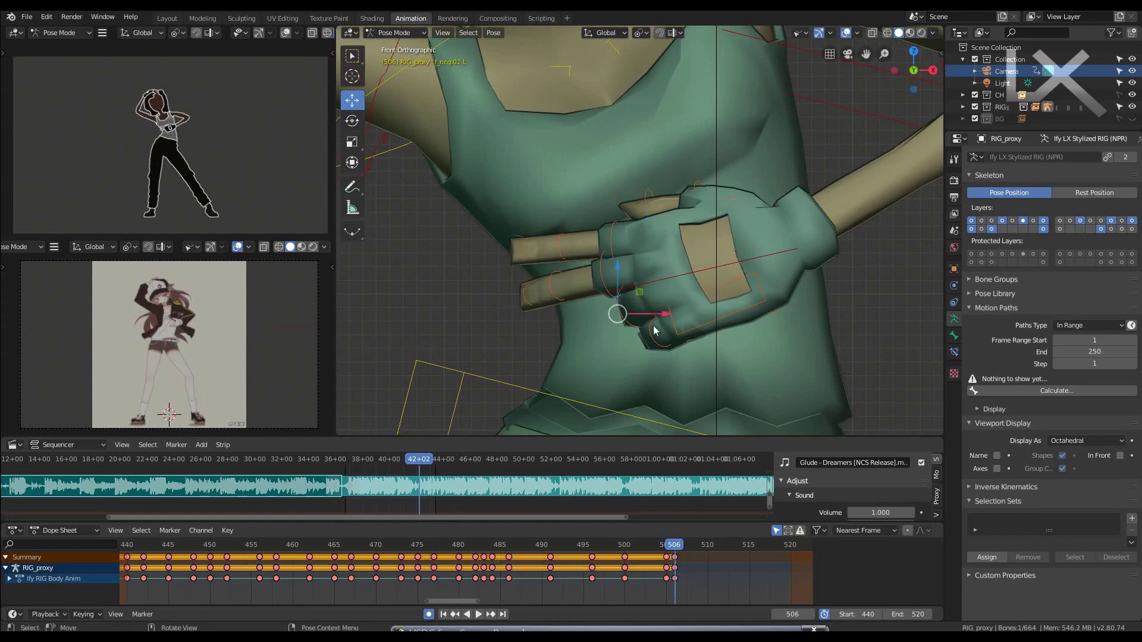
{"action": "left_click", "coordinate": [632, 333]}
{"action": "key", "text": "r"}
{"action": "key", "text": "x"}
{"action": "key", "text": "x"}
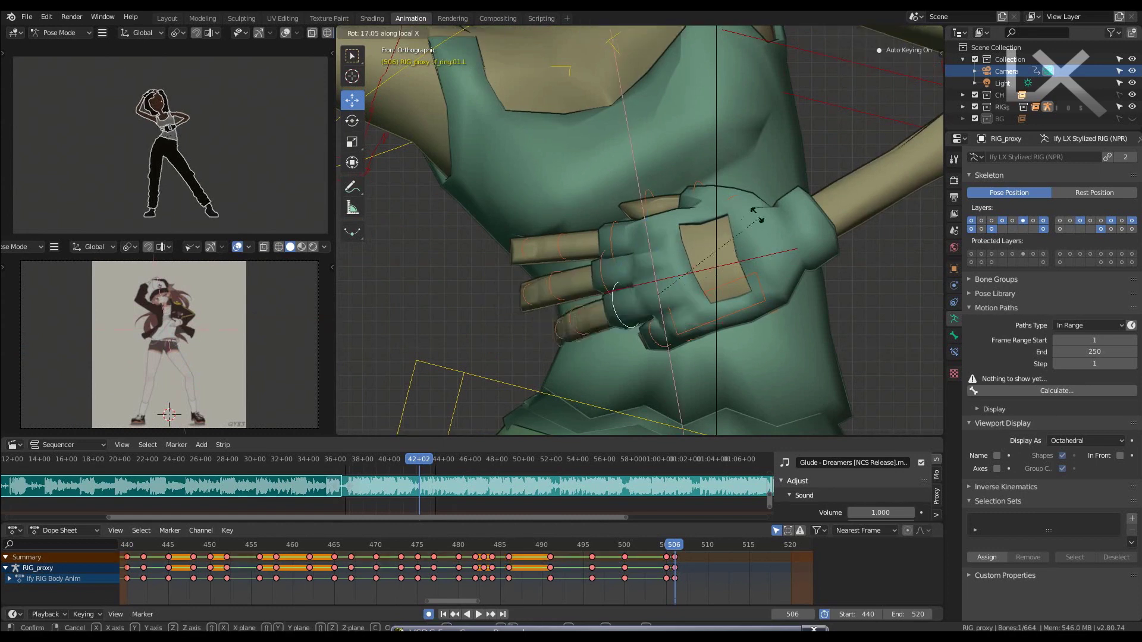
{"action": "left_click", "coordinate": [767, 221]}
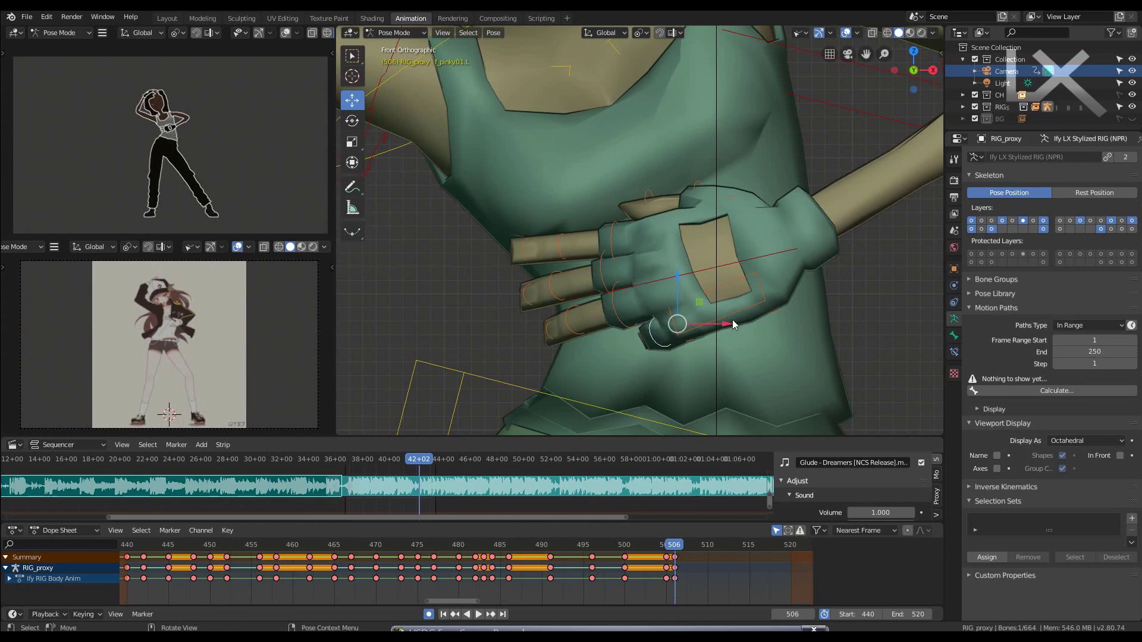
{"action": "key", "text": "r"}
{"action": "key", "text": "x"}
{"action": "key", "text": "x"}
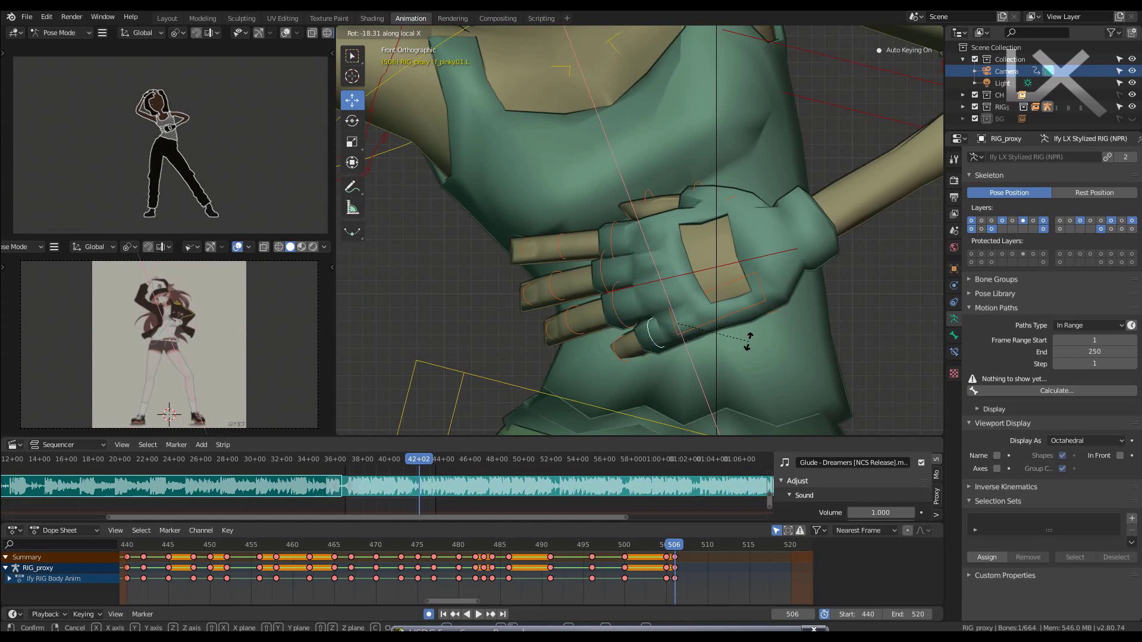
{"action": "left_click", "coordinate": [767, 359]}
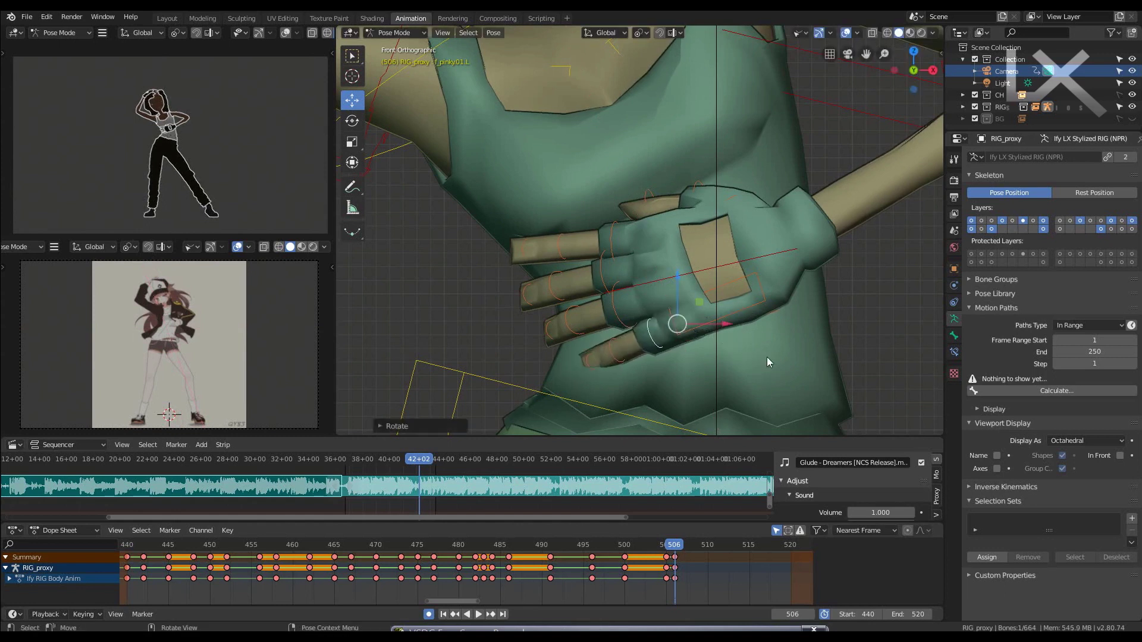
{"action": "middle_click_drag", "start_coordinate": [778, 290], "coordinate": [796, 289]}
- Shift the left hand up and right, then tilt it around its local Y axis
{"action": "left_click", "coordinate": [839, 244]}
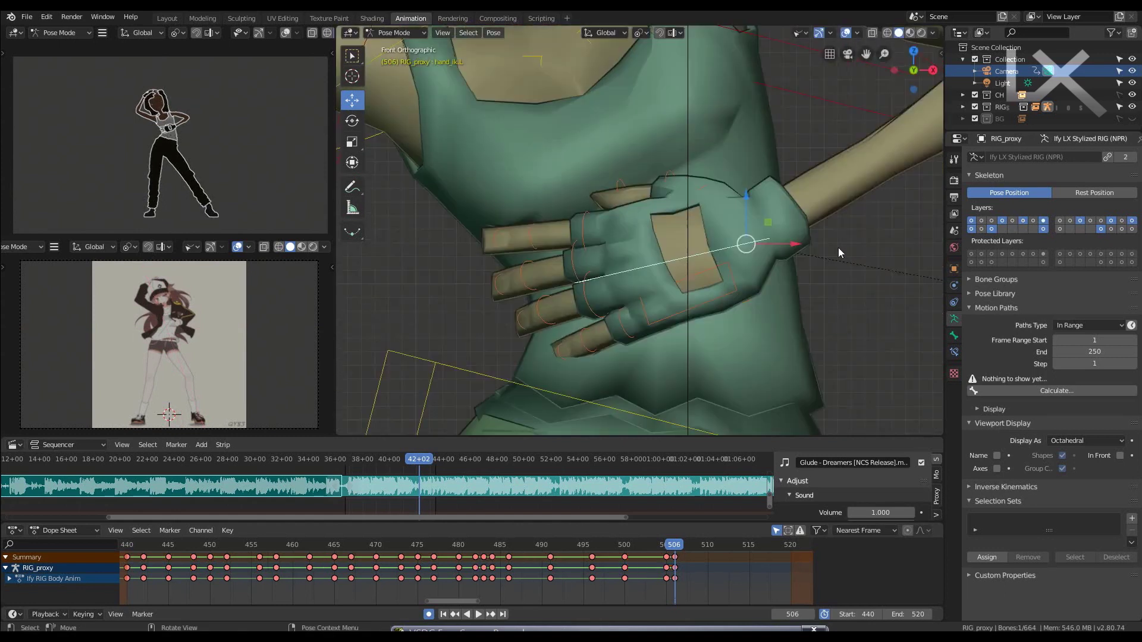
{"action": "key", "text": "g"}
{"action": "left_click", "coordinate": [825, 202]}
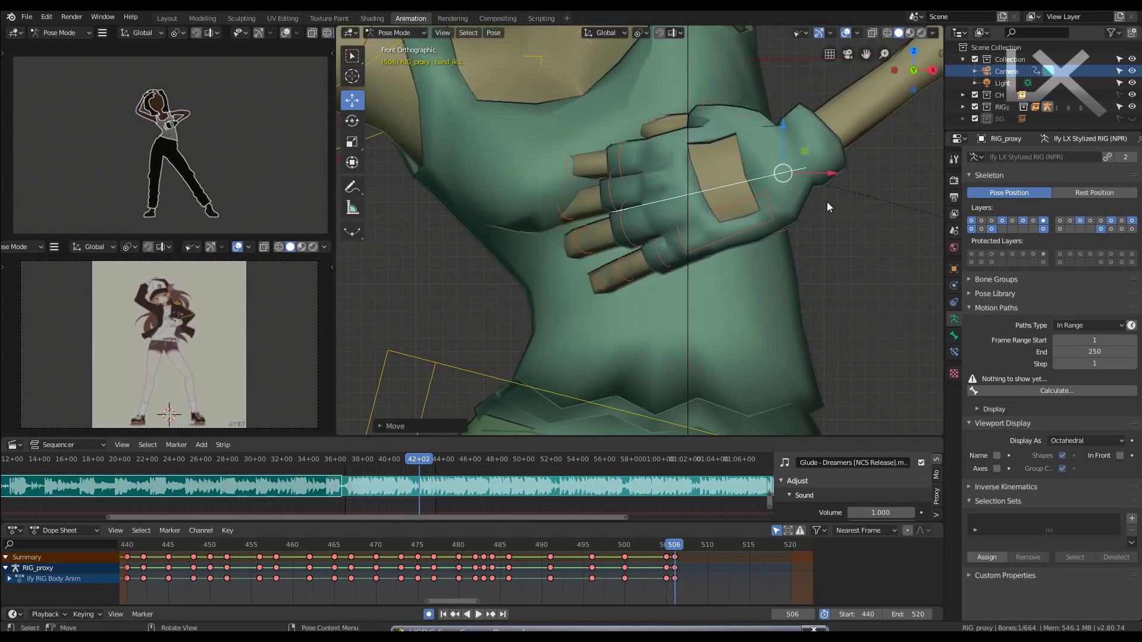
{"action": "key", "text": "r"}
{"action": "key", "text": "z"}
{"action": "key", "text": "y"}
{"action": "key", "text": "y"}
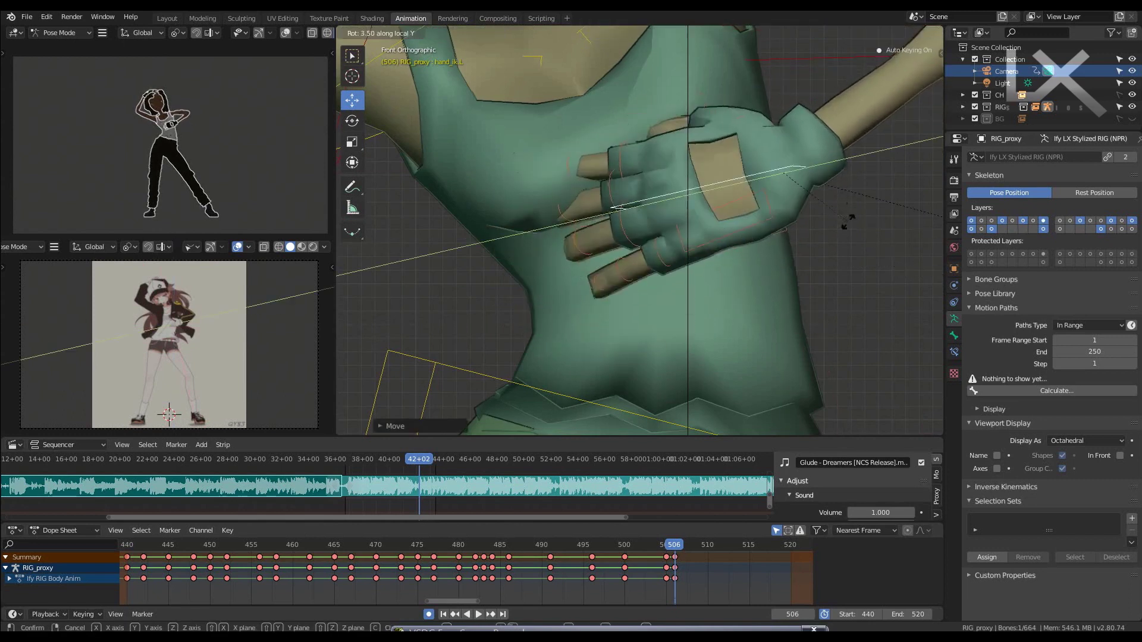
{"action": "left_click", "coordinate": [752, 252]}
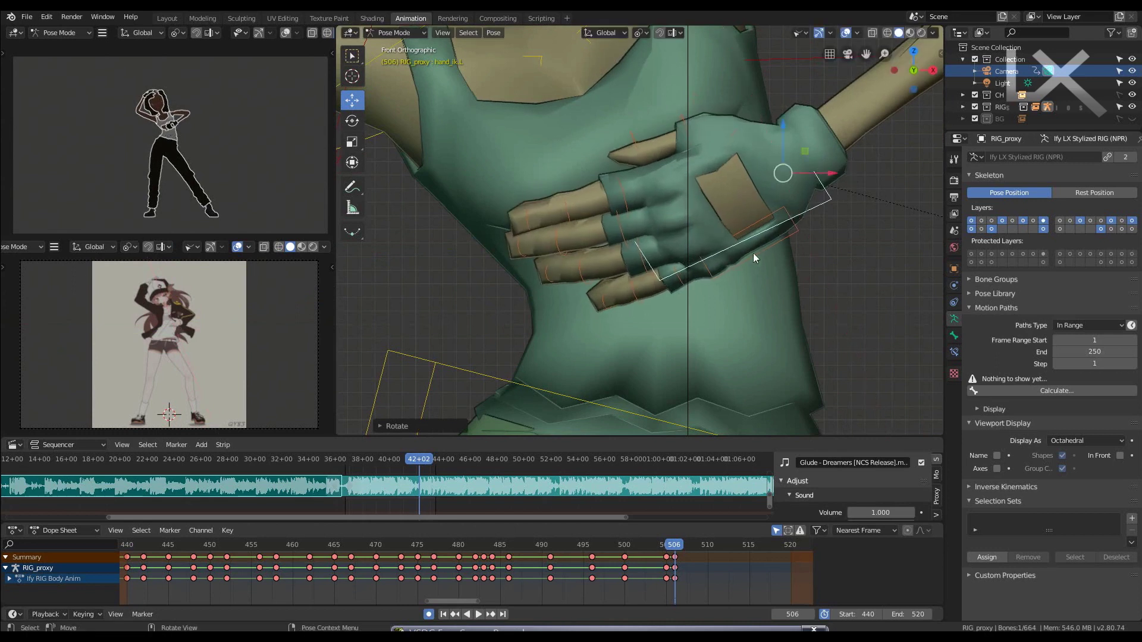
- Bend the pinky, middle finger and thumb further along their local X axes
{"action": "left_click", "coordinate": [649, 269]}
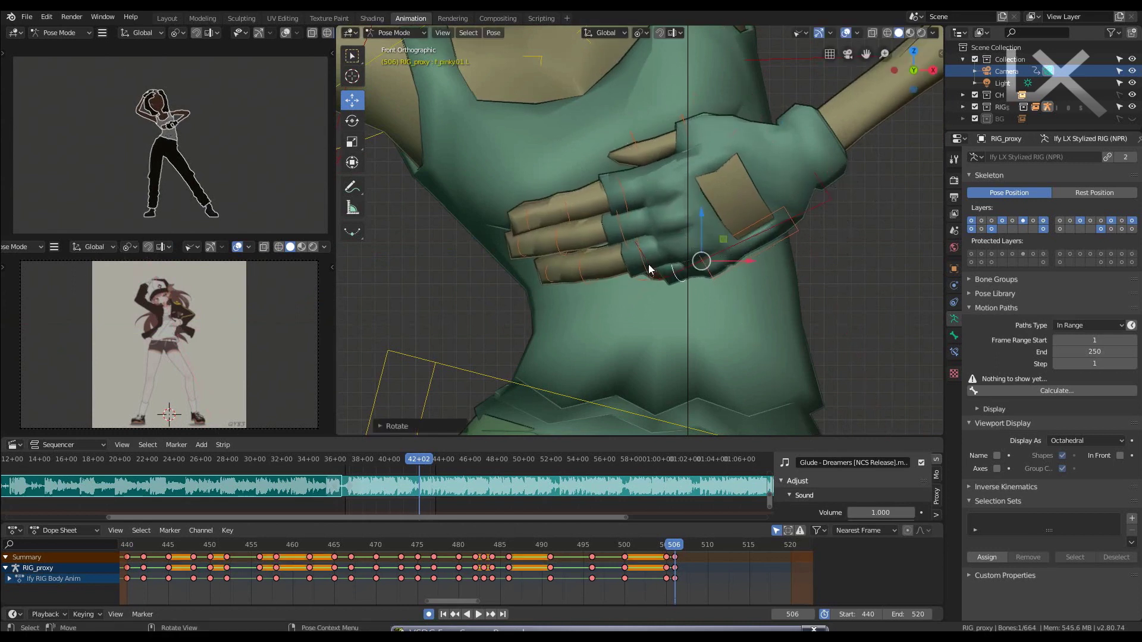
{"action": "key", "text": "r"}
{"action": "key", "text": "x"}
{"action": "key", "text": "x"}
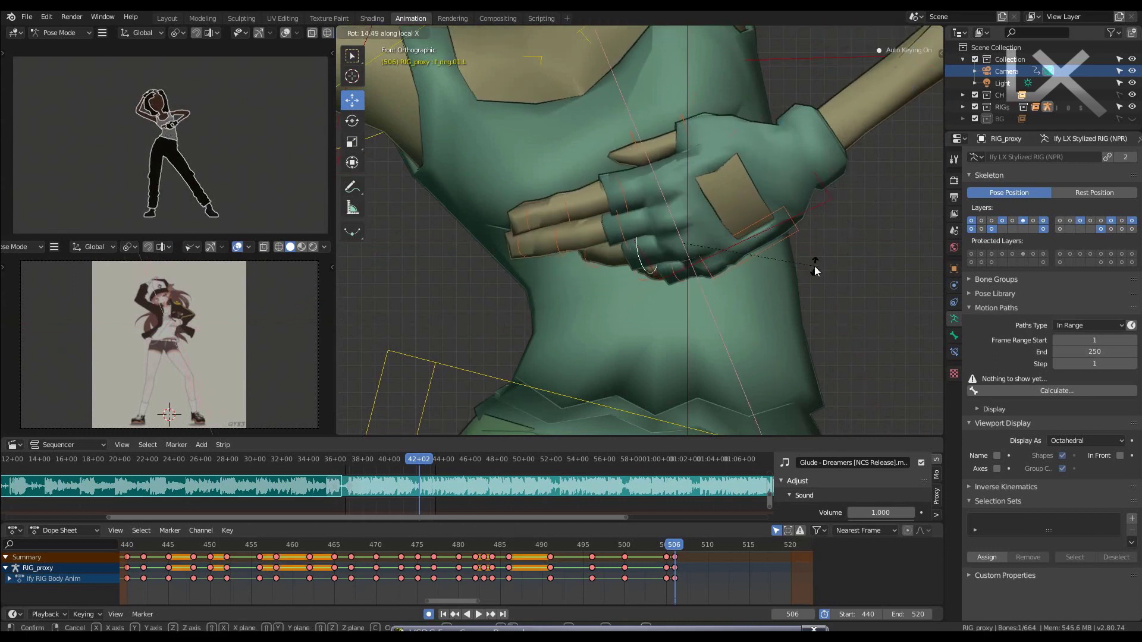
{"action": "left_click", "coordinate": [814, 267]}
{"action": "key", "text": "r"}
{"action": "key", "text": "x"}
{"action": "key", "text": "x"}
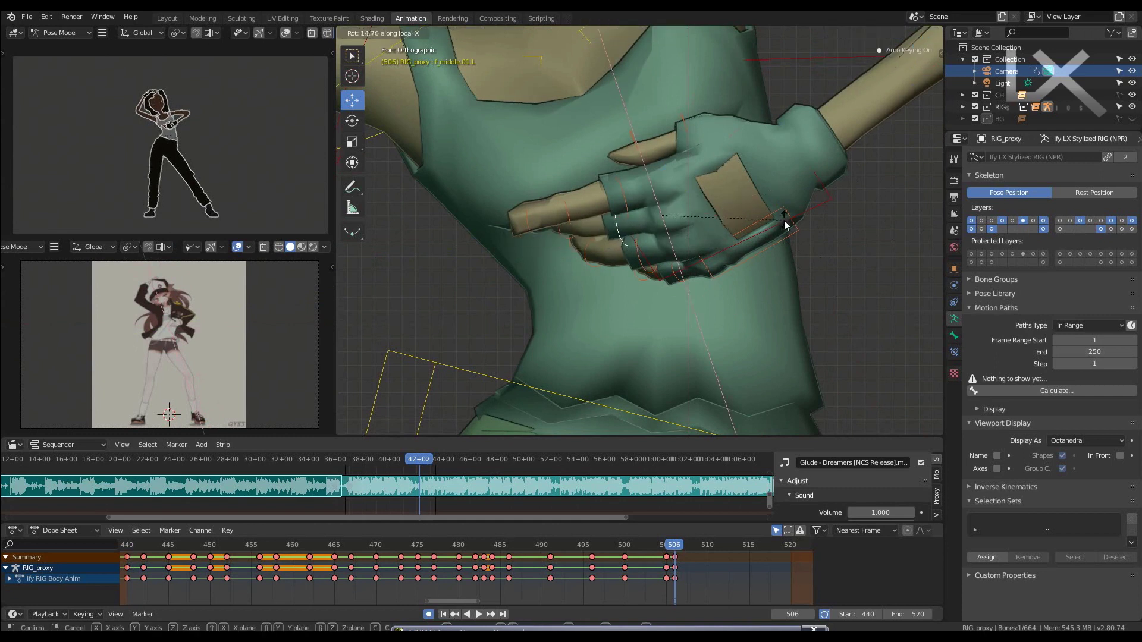
{"action": "left_click", "coordinate": [785, 225]}
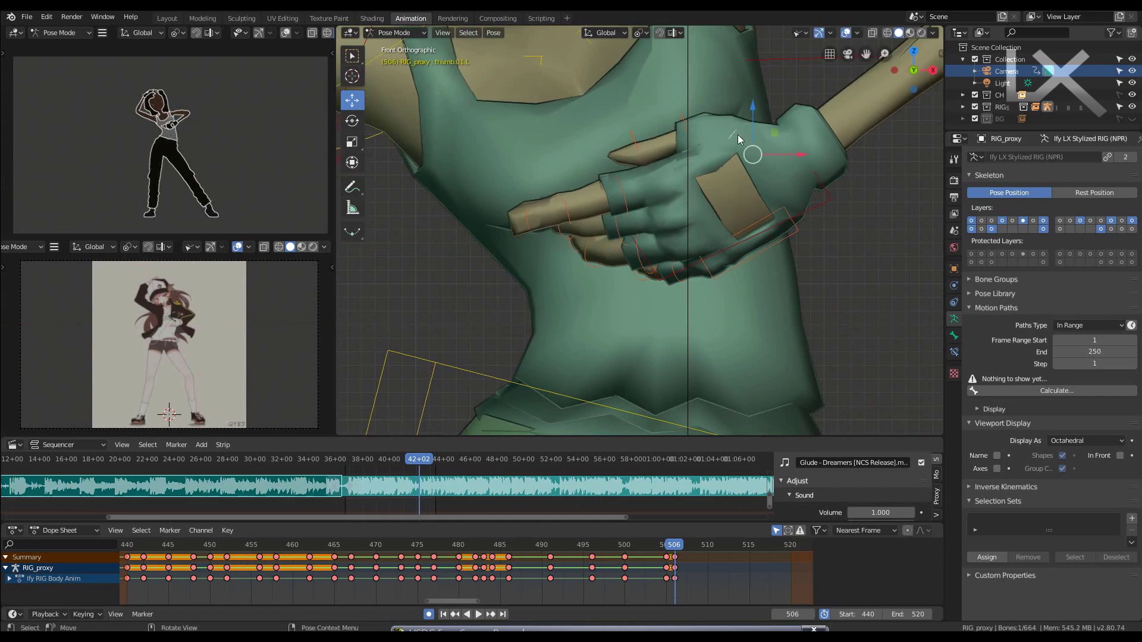
{"action": "key", "text": "r"}
{"action": "key", "text": "x"}
{"action": "key", "text": "x"}
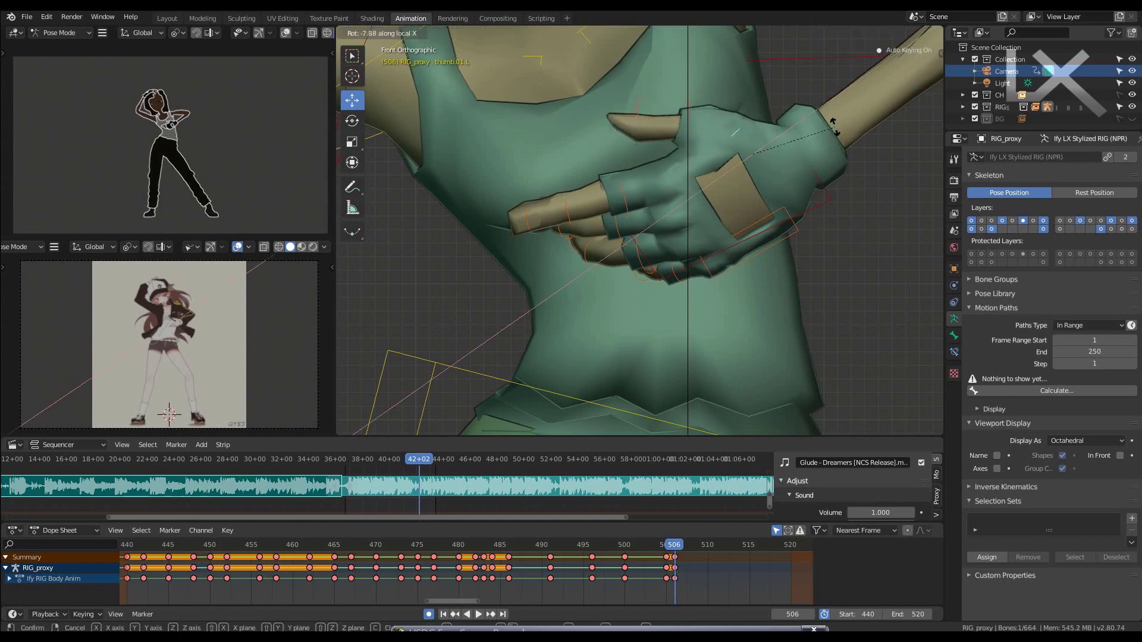
{"action": "left_click", "coordinate": [833, 122]}
- Fine-tune the left hand's tilt and position so it lies flat on the stomach
{"action": "left_click", "coordinate": [822, 207]}
{"action": "key", "text": "r"}
{"action": "key", "text": "y"}
{"action": "key", "text": "y"}
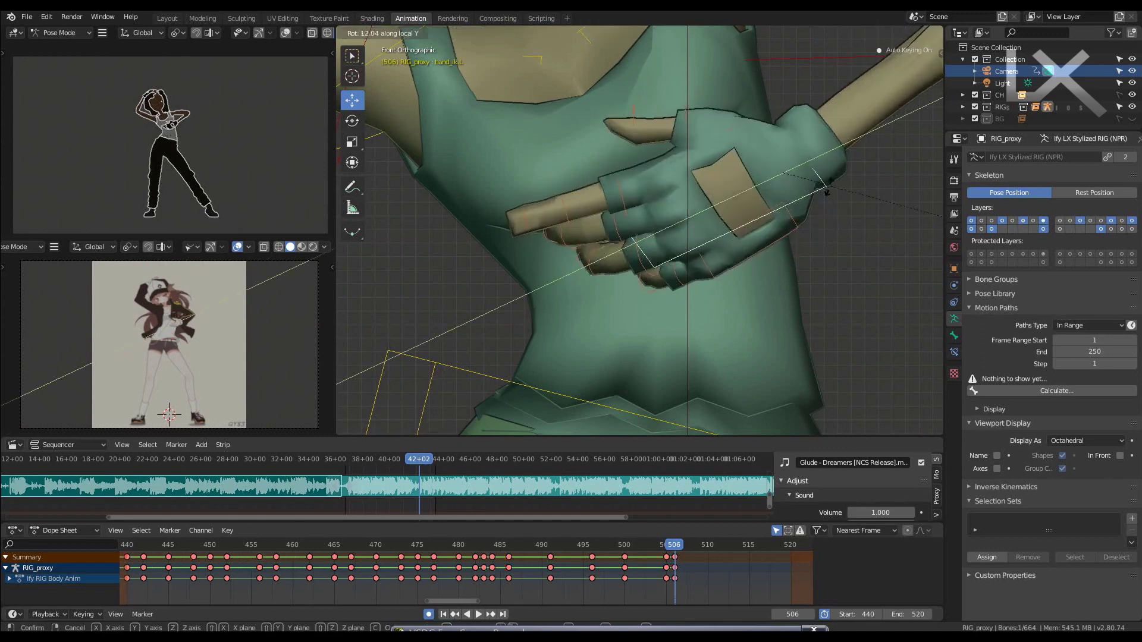
{"action": "left_click", "coordinate": [827, 192]}
{"action": "scroll", "coordinate": [826, 192], "scroll_direction": "down", "scroll_amount": 3}
{"action": "scroll", "coordinate": [773, 250], "scroll_direction": "down", "scroll_amount": 2}
{"action": "key", "text": "g"}
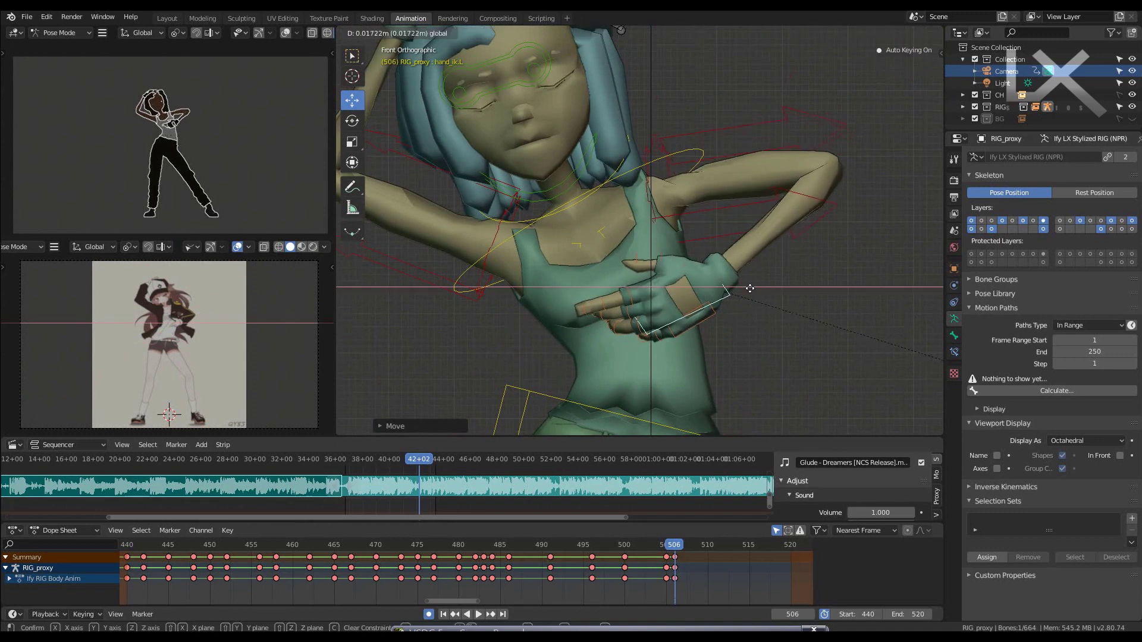
{"action": "left_click", "coordinate": [750, 289]}
{"action": "key", "text": "r"}
{"action": "left_click", "coordinate": [774, 272]}
{"action": "scroll", "coordinate": [772, 272], "scroll_direction": "down", "scroll_amount": 3}
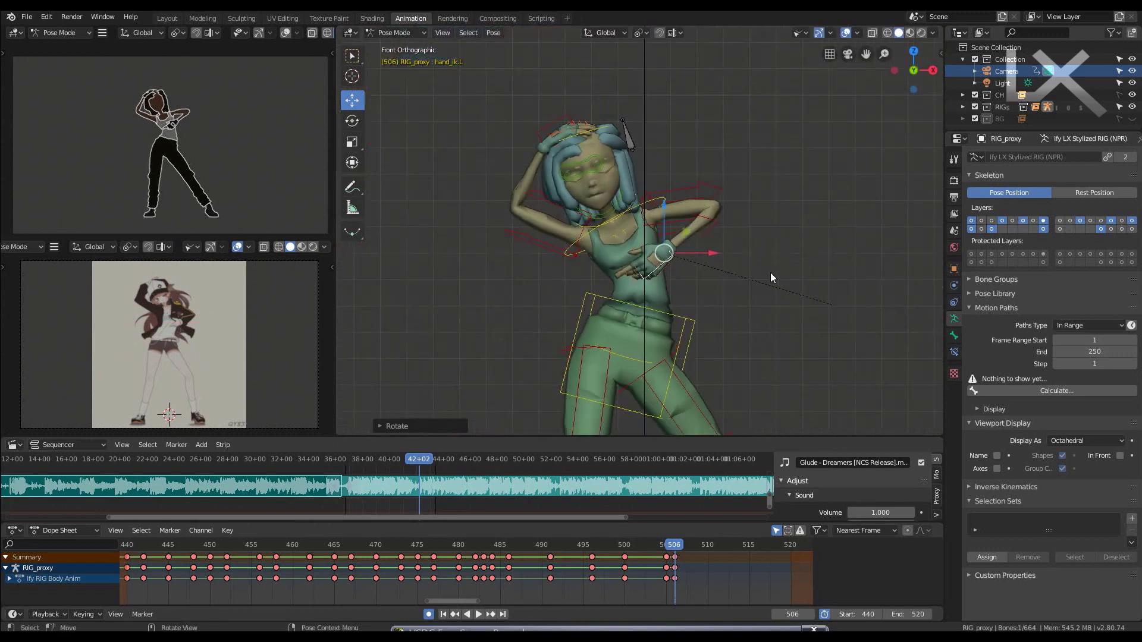
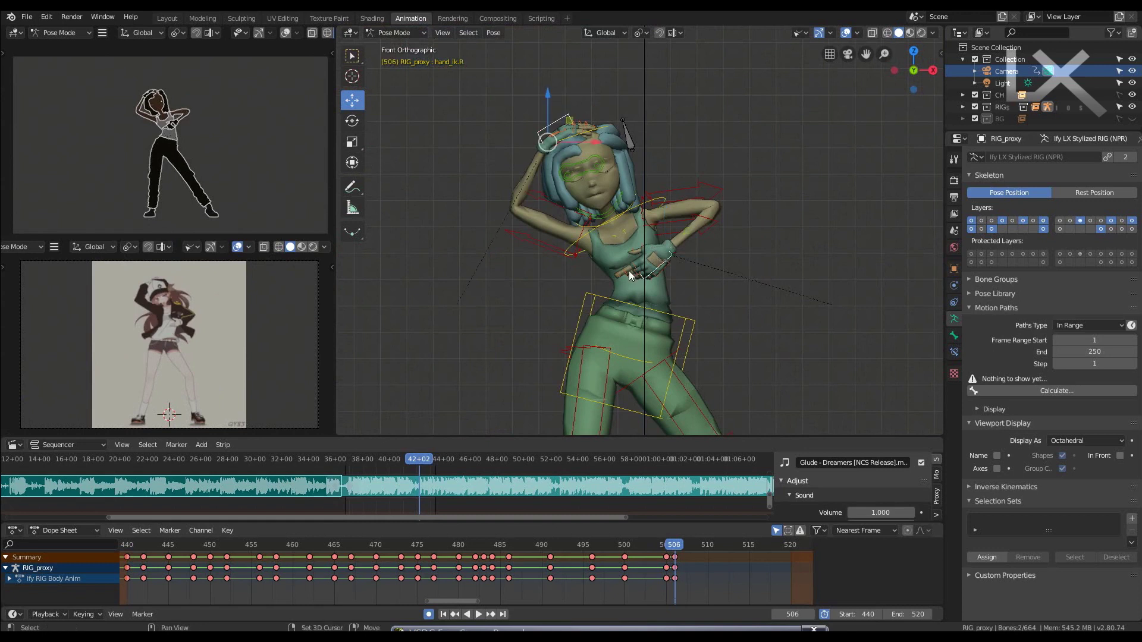
- On frame 506, move the torso and nudge it slightly right along X, checking side and front views
{"action": "left_click", "coordinate": [689, 325]}
{"action": "scroll", "coordinate": [688, 326], "scroll_direction": "down", "scroll_amount": 3}
{"action": "key", "text": "g"}
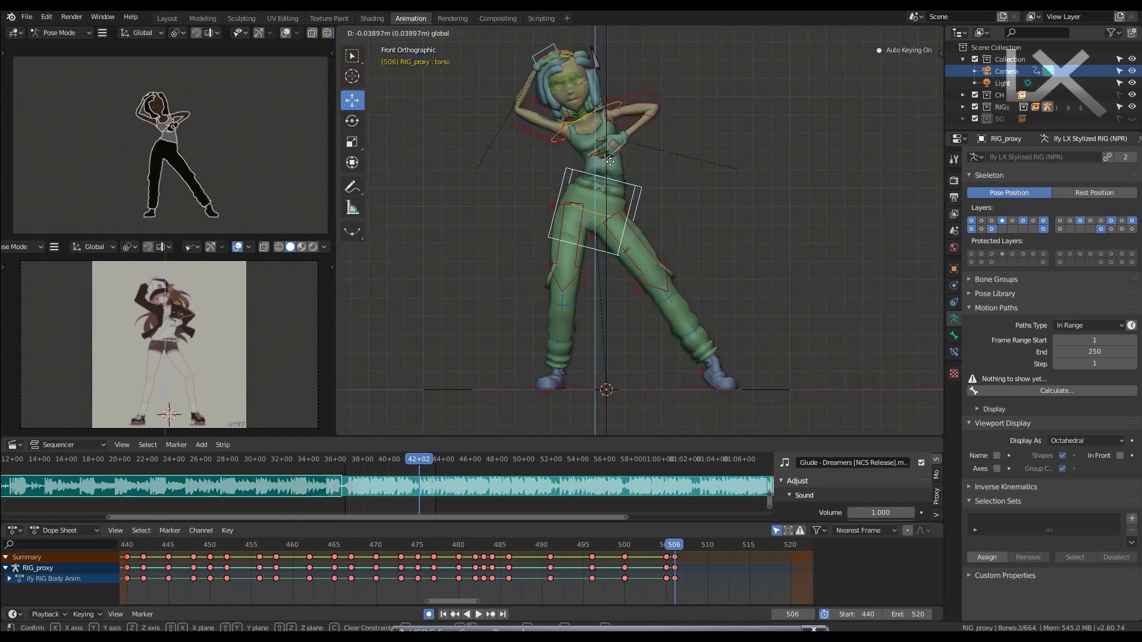
{"action": "left_click", "coordinate": [617, 167]}
{"action": "key", "text": "KP_3"}
{"action": "key", "text": "KP_1"}
{"action": "key", "text": "g"}
{"action": "key", "text": "x"}
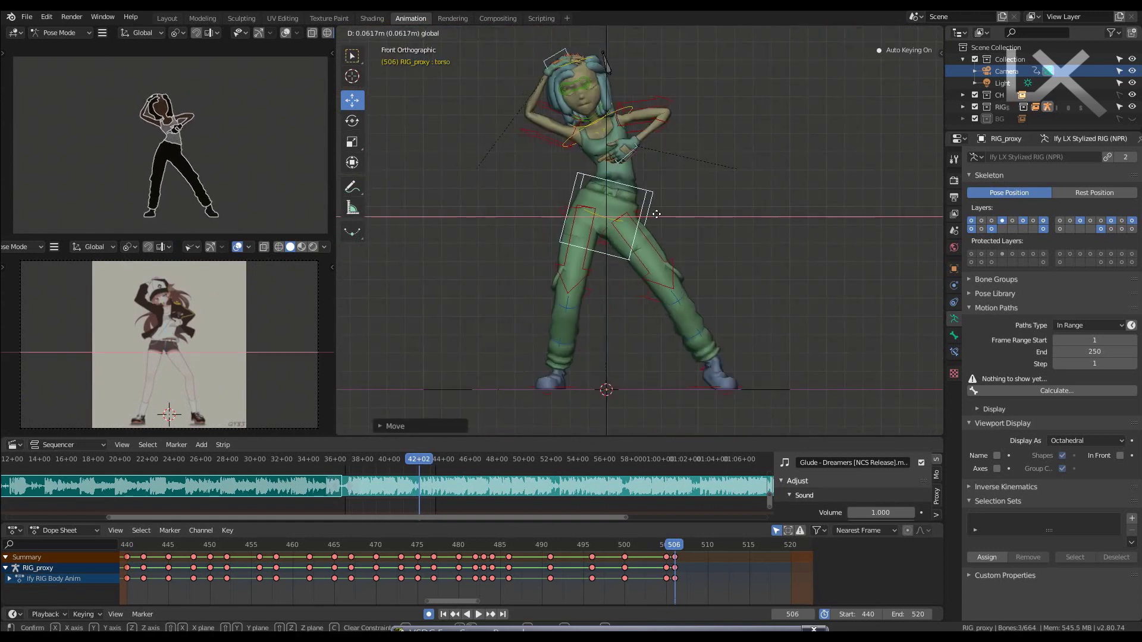
{"action": "left_click", "coordinate": [669, 217]}
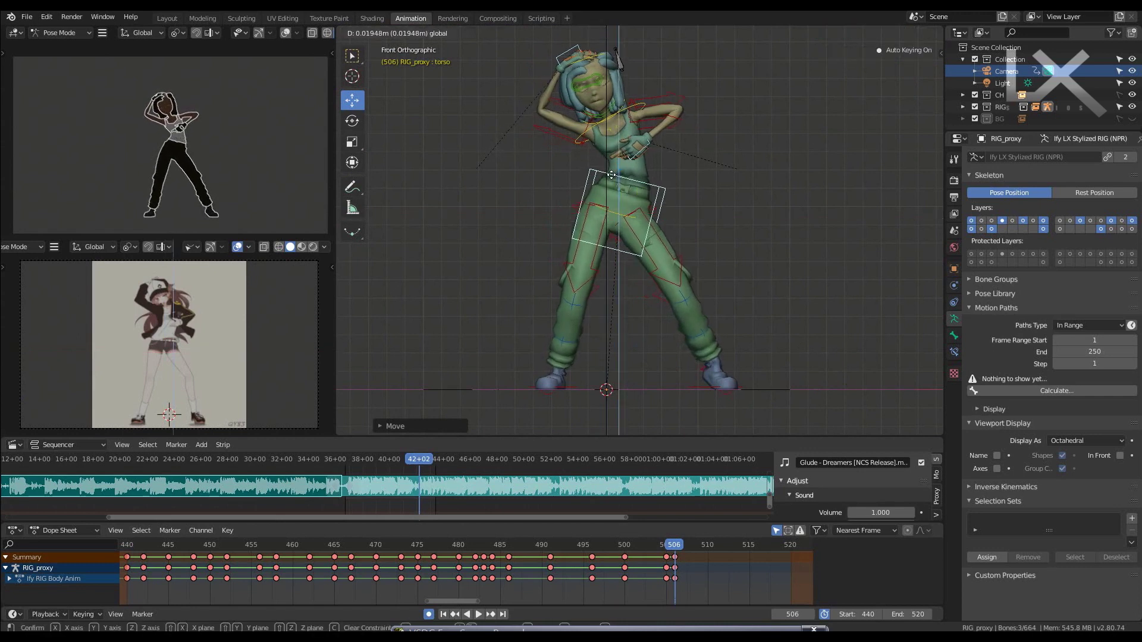
- On frame 505, reposition the torso, shifting it left and up
{"action": "key", "text": "Left"}
{"action": "key", "text": "g"}
{"action": "left_click", "coordinate": [648, 177]}
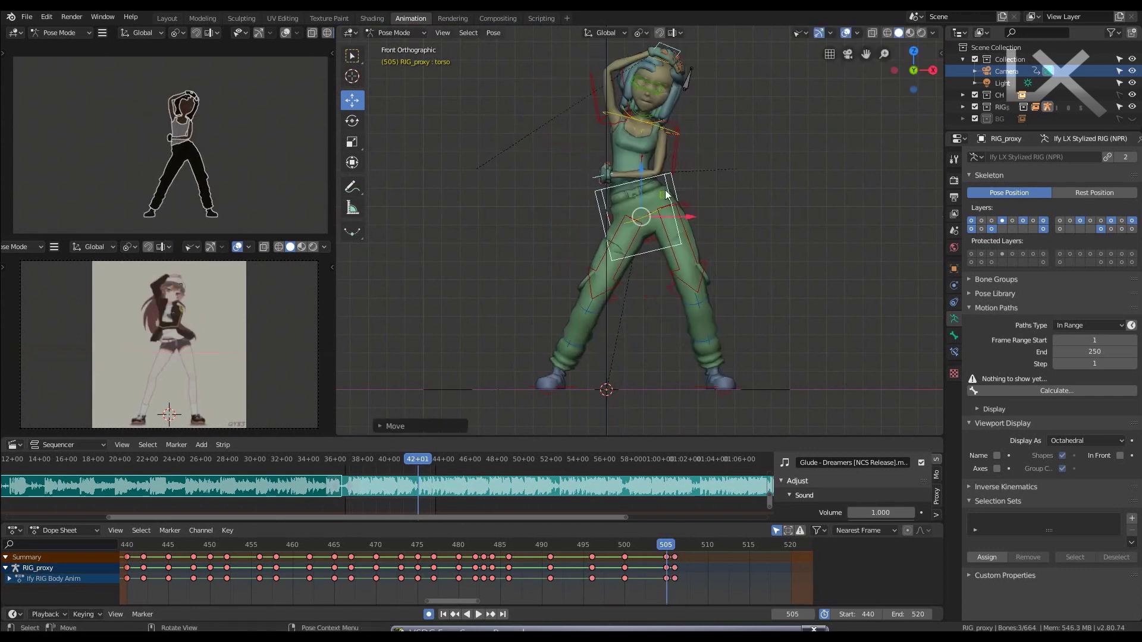
{"action": "key", "text": "g"}
{"action": "left_click", "coordinate": [660, 178]}
{"action": "key", "text": "ctrl+z"}
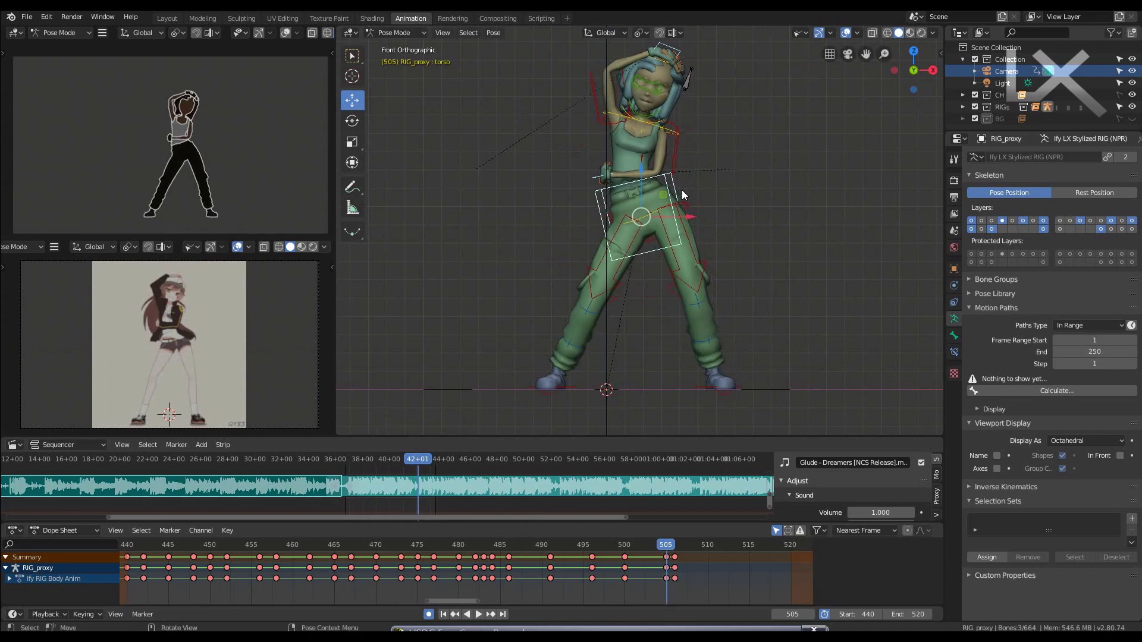
{"action": "key", "text": "ctrl+z"}
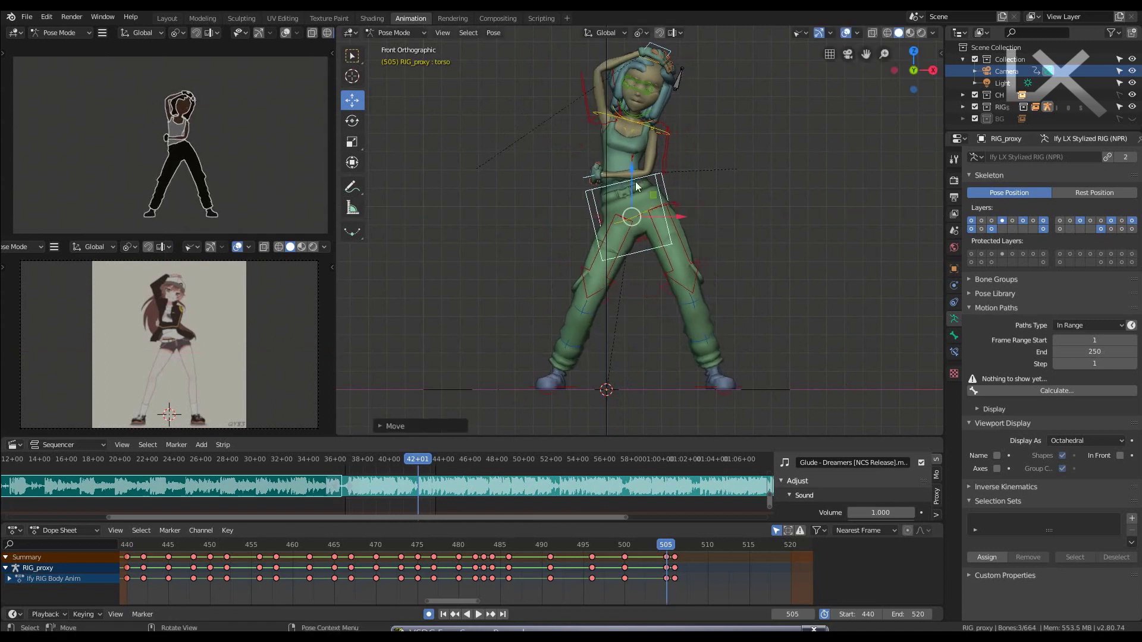
- Check the torso from the side, cancel the extra move, and return to frame 506
{"action": "key", "text": "KP_3"}
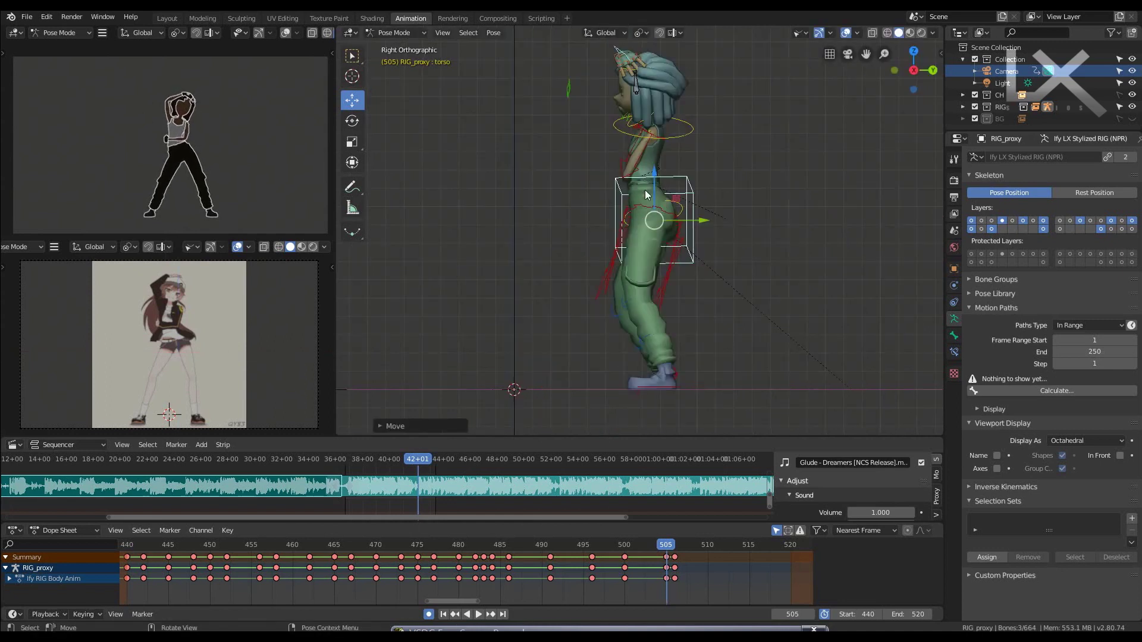
{"action": "key", "text": "g"}
{"action": "key", "text": "KP_1"}
{"action": "right_click", "coordinate": [681, 208]}
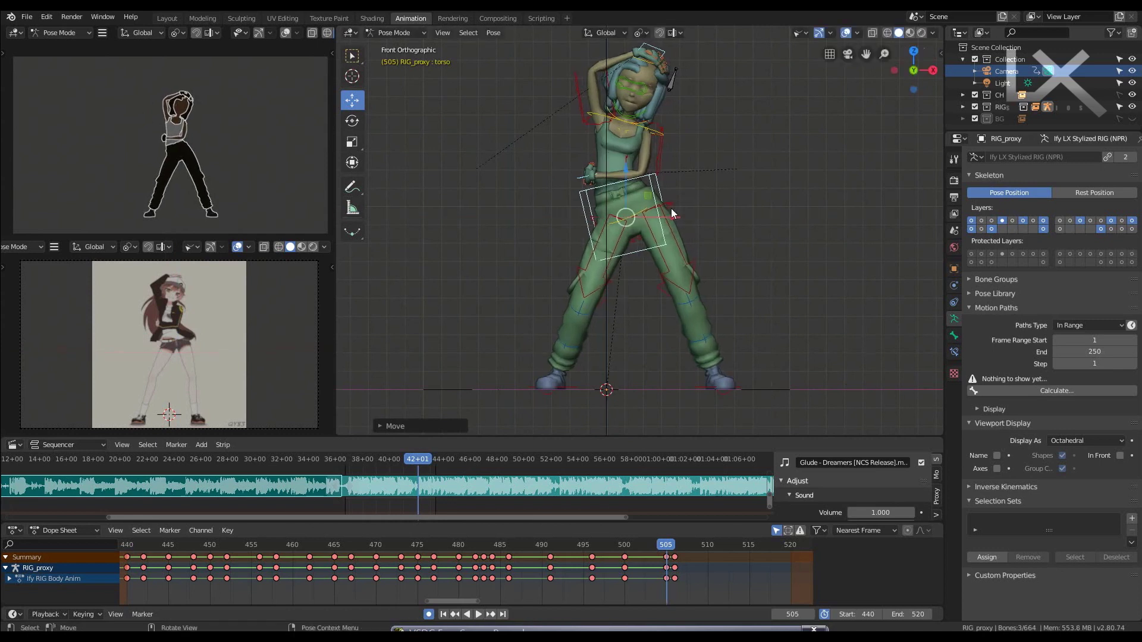
{"action": "key", "text": "Right"}
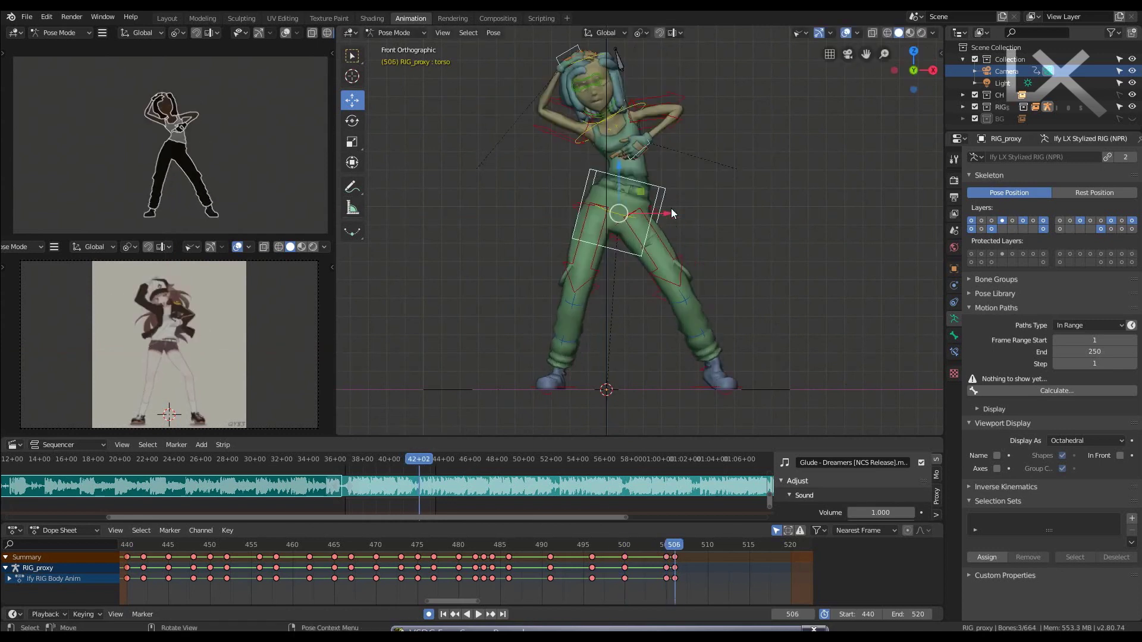
- Try tilting the head with several rotations, then undo the last one
{"action": "scroll", "coordinate": [670, 213], "scroll_direction": "up", "scroll_amount": 4}
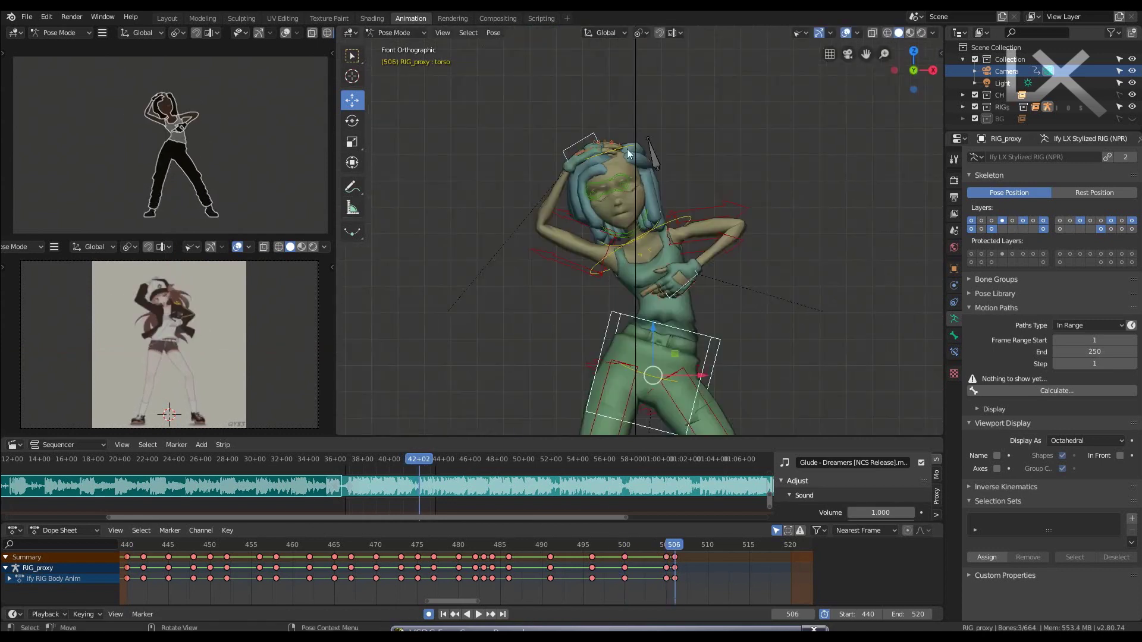
{"action": "left_click", "coordinate": [628, 154]}
{"action": "key", "text": "r"}
{"action": "left_click", "coordinate": [736, 153]}
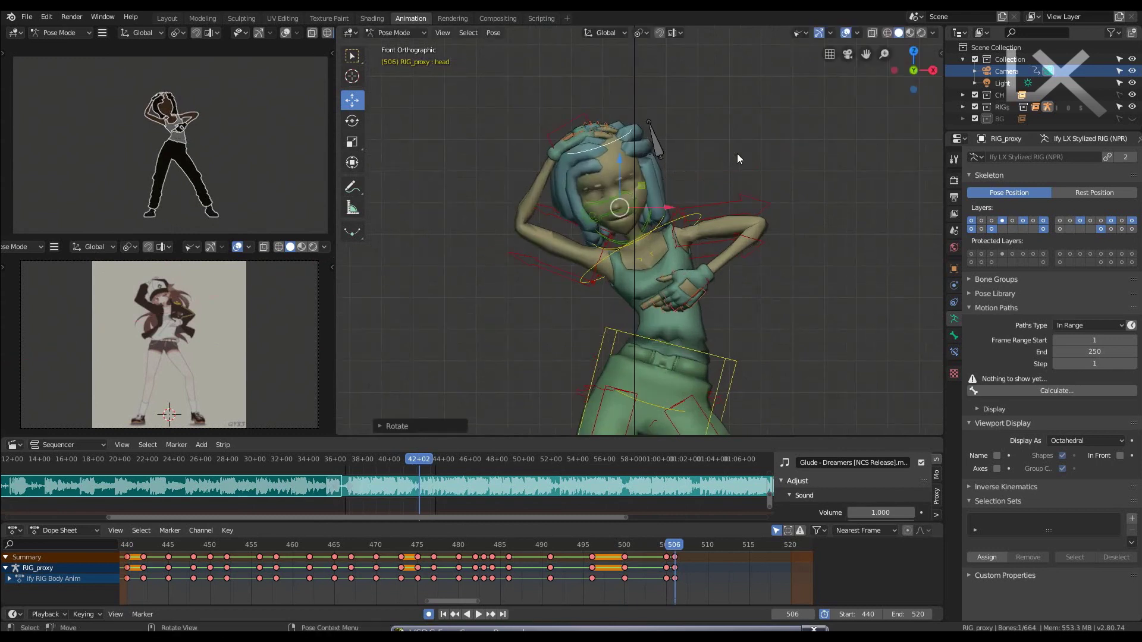
{"action": "key", "text": "r"}
{"action": "left_click", "coordinate": [730, 180]}
{"action": "key", "text": "r"}
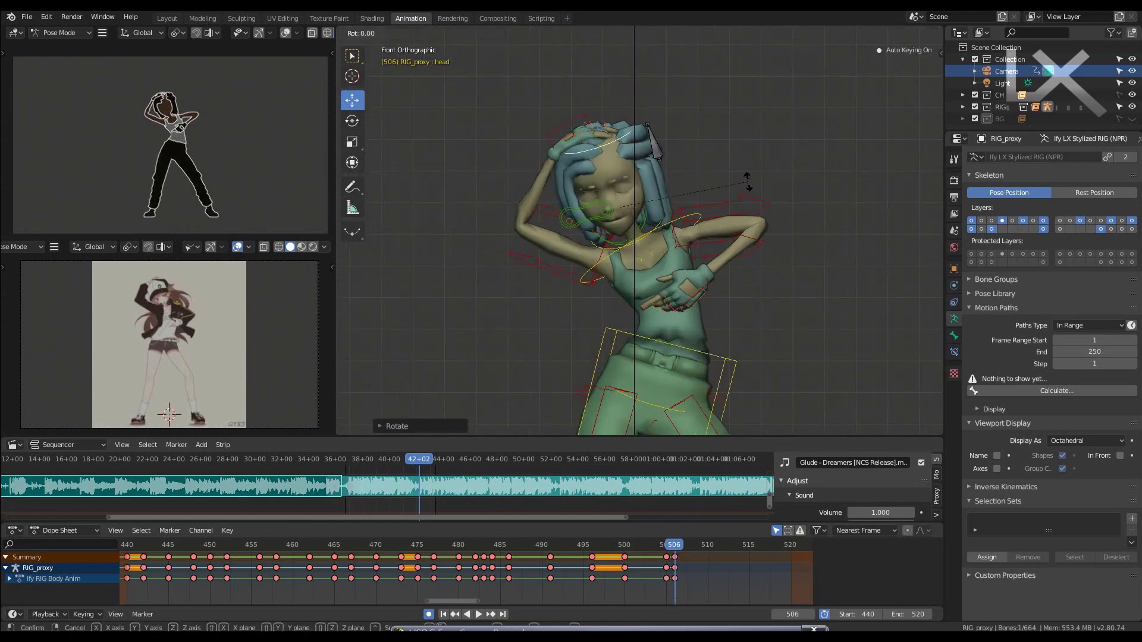
{"action": "left_click", "coordinate": [750, 153]}
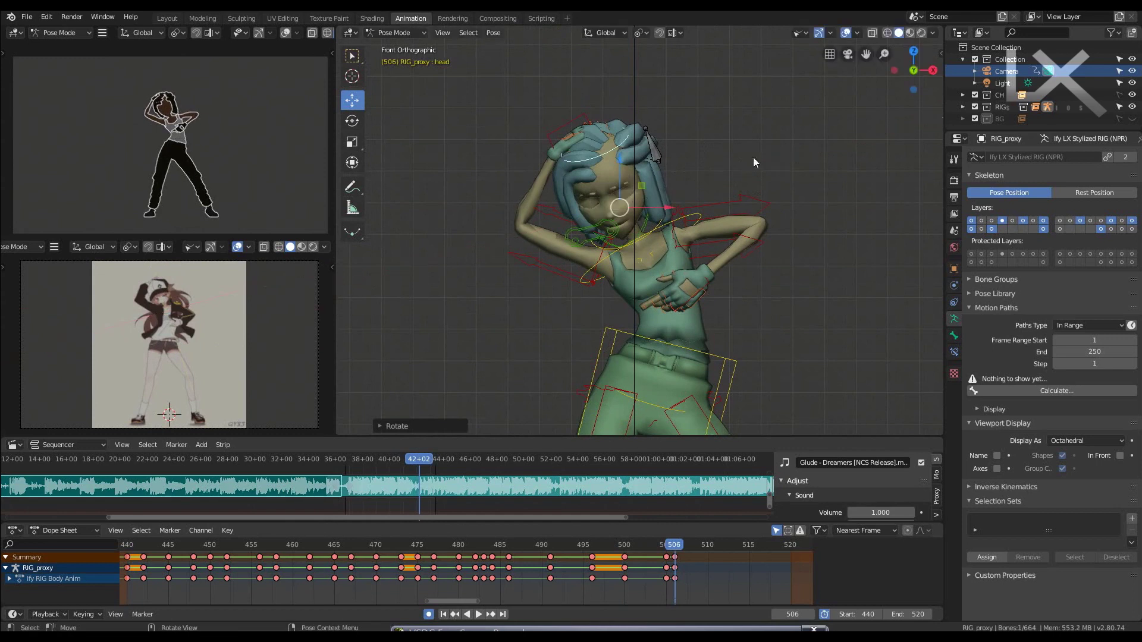
{"action": "key", "text": "ctrl+z"}
- Move the right hand IK control up onto the head along the Y and Z axes
{"action": "left_click", "coordinate": [562, 141]}
{"action": "left_click_drag", "start_coordinate": [562, 140], "coordinate": [559, 102]}
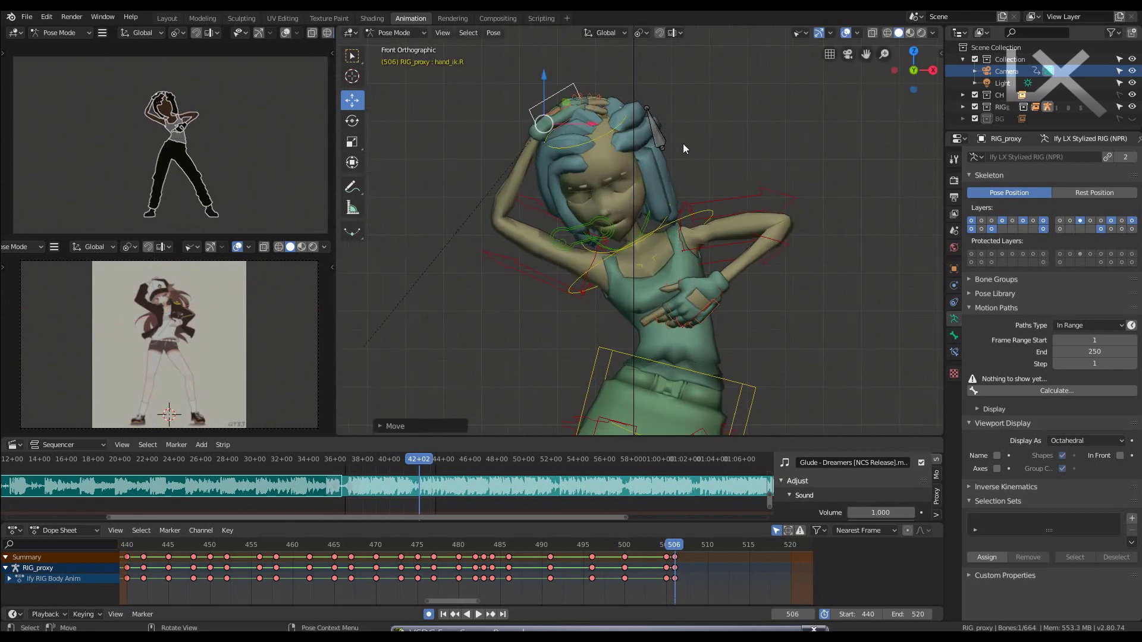
{"action": "key", "text": "g"}
{"action": "key", "text": "y"}
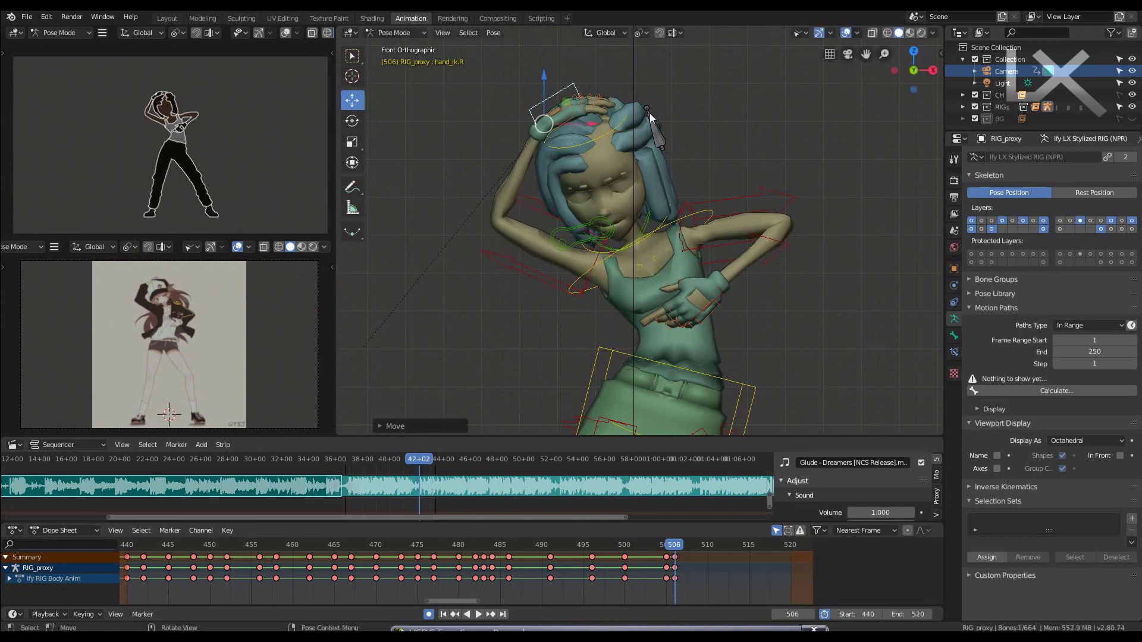
{"action": "key", "text": "z"}
{"action": "left_click", "coordinate": [545, 84]}
- Turn the right hand about its local Z axis and nudge it along X in front view
{"action": "middle_click_drag", "start_coordinate": [546, 83], "coordinate": [730, 177]}
{"action": "key", "text": "r"}
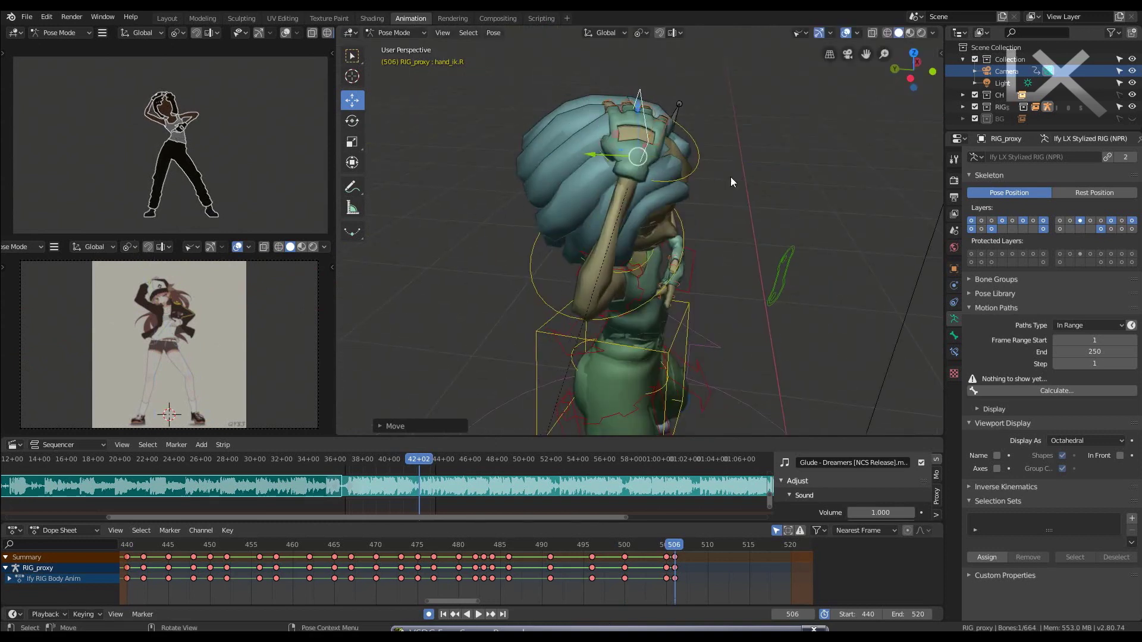
{"action": "key", "text": "z"}
{"action": "key", "text": "z"}
{"action": "left_click", "coordinate": [641, 138]}
{"action": "key", "text": "KP_1"}
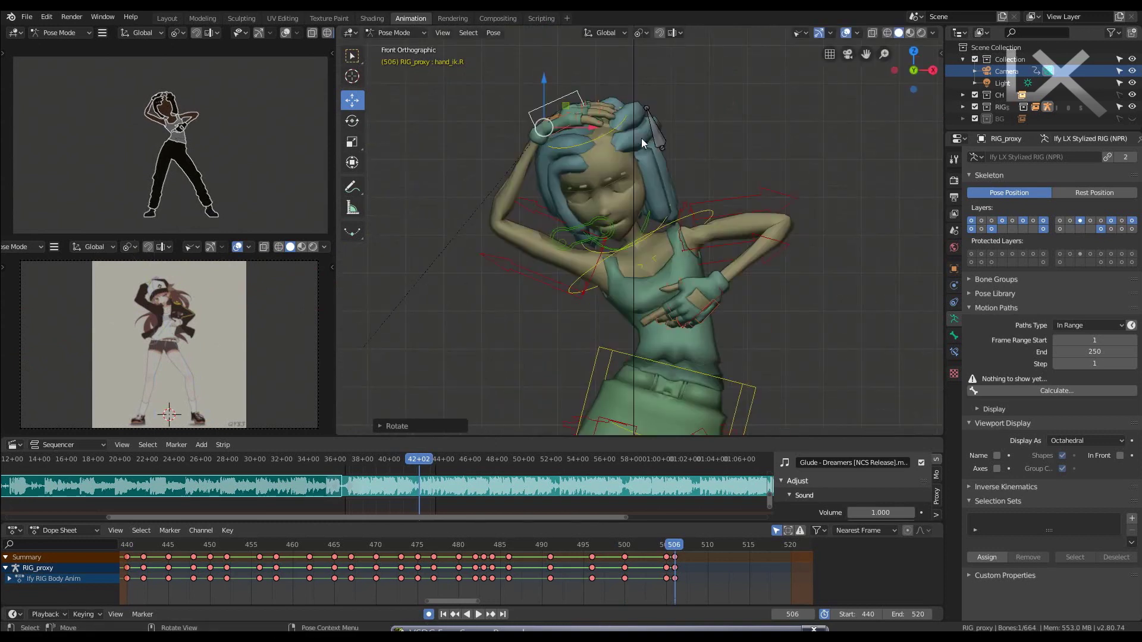
{"action": "key", "text": "g"}
{"action": "key", "text": "x"}
{"action": "left_click", "coordinate": [588, 130]}
- Flip between frames 505 and 506 to compare the motion, ending on 506
{"action": "key", "text": "Left"}
{"action": "scroll", "coordinate": [595, 145], "scroll_direction": "down", "scroll_amount": 2}
{"action": "scroll", "coordinate": [615, 152], "scroll_direction": "down", "scroll_amount": 2}
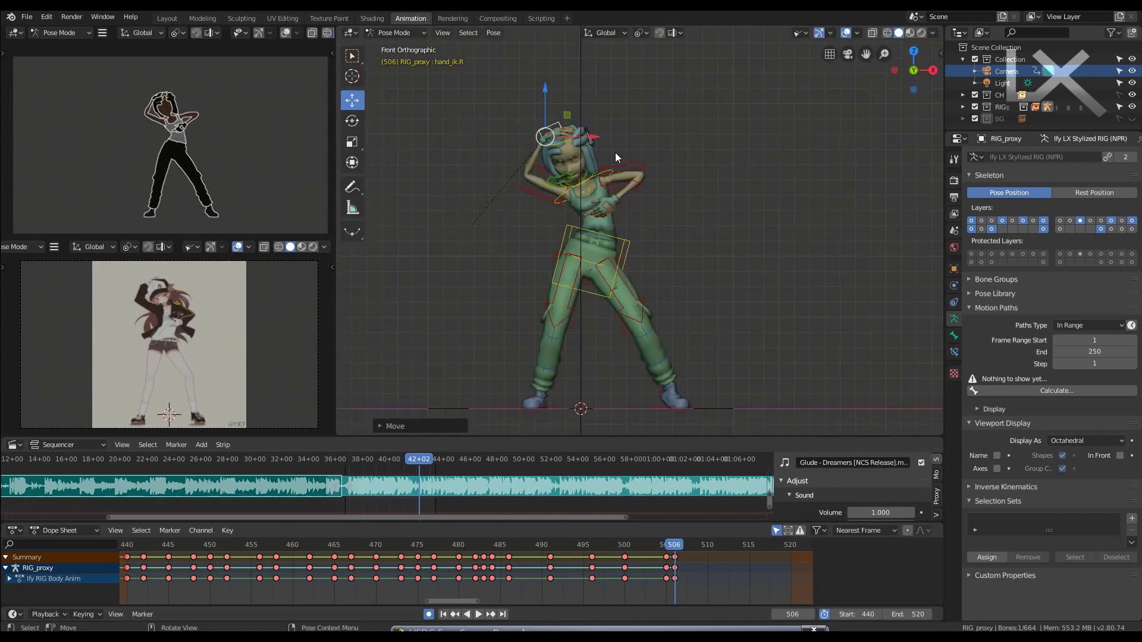
{"action": "key", "text": "Right"}
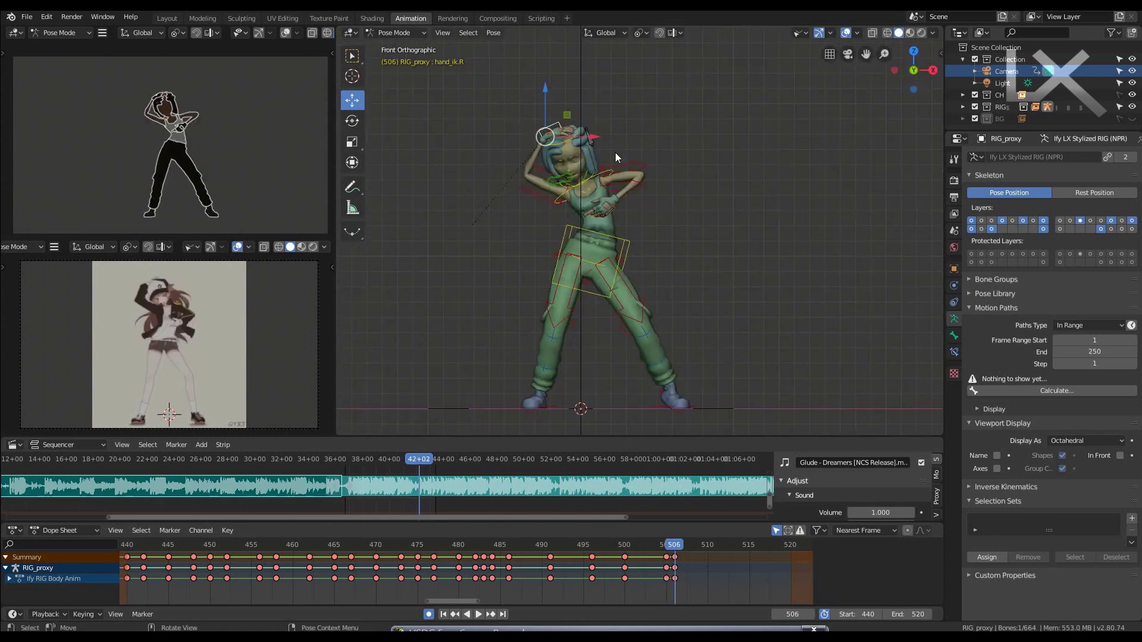
{"action": "key", "text": "Left"}
{"action": "key", "text": "Right"}
{"action": "key", "text": "Left"}
{"action": "key", "text": "Right"}
{"action": "key", "text": "Right"}
{"action": "key", "text": "Left"}
{"action": "key", "text": "Left"}
{"action": "key", "text": "Right"}
{"action": "key", "text": "Left"}
{"action": "key", "text": "Right"}
{"action": "key", "text": "Left"}
{"action": "key", "text": "Right"}
- Go to frame 510 and keyframe the current pose there
{"action": "key", "text": "Right"}
{"action": "key", "text": "Right"}
{"action": "key", "text": "Right"}
{"action": "key", "text": "Right"}
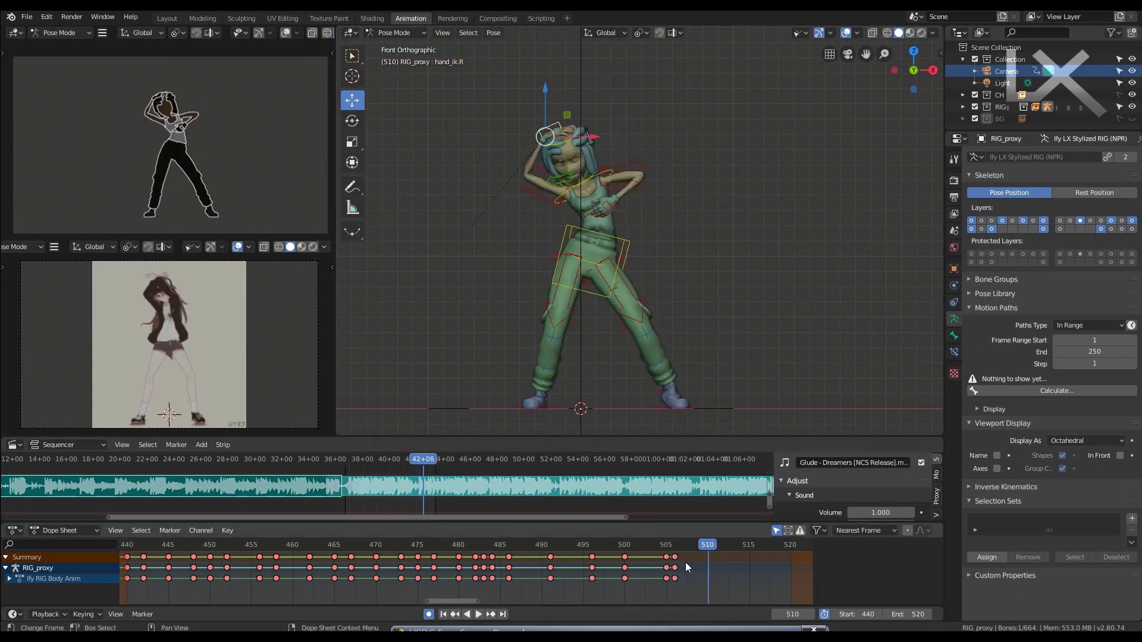
{"action": "key", "text": "Left"}
{"action": "key", "text": "Left"}
{"action": "key", "text": "Left"}
{"action": "key", "text": "Right"}
{"action": "key", "text": "Right"}
{"action": "key", "text": "Right"}
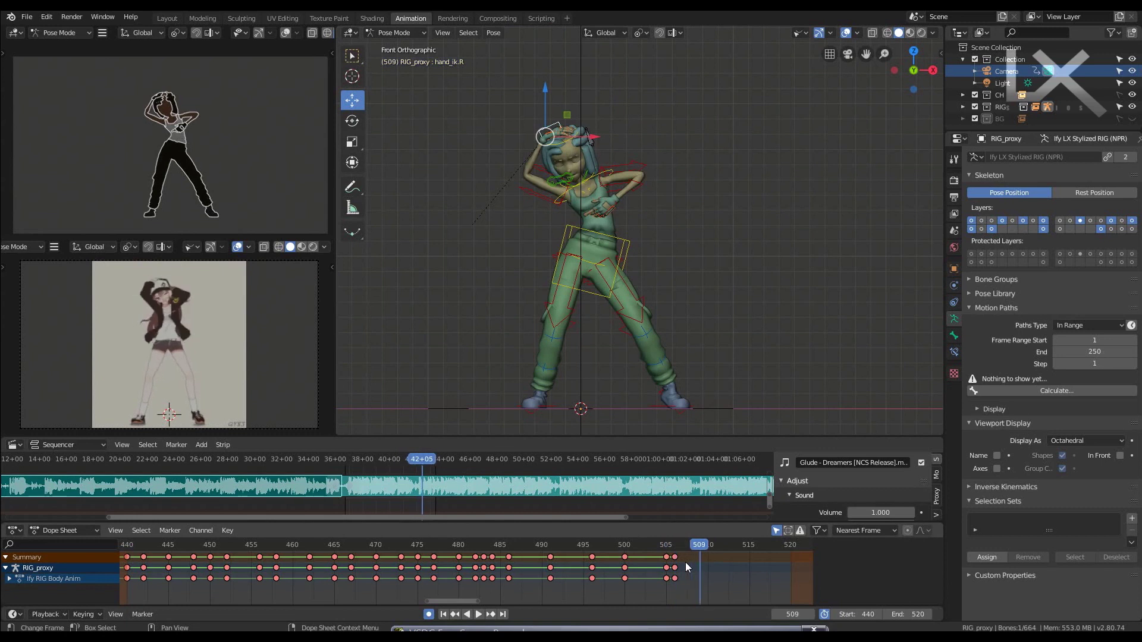
{"action": "key", "text": "Right"}
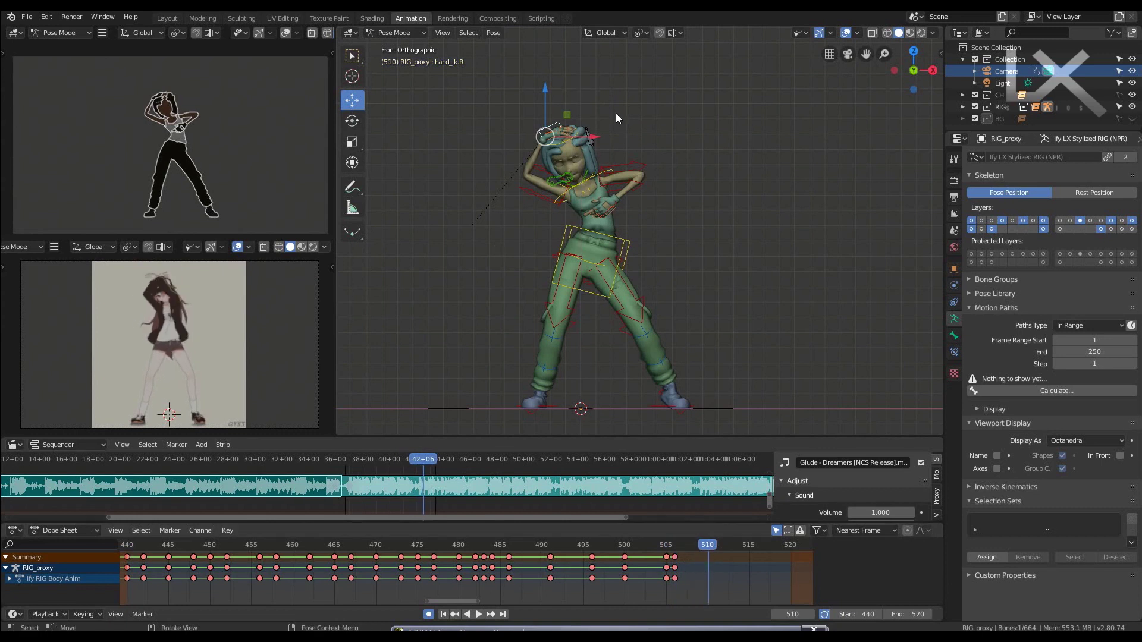
{"action": "key", "text": "i"}
{"action": "key", "text": "Down"}
{"action": "key", "text": "Up"}
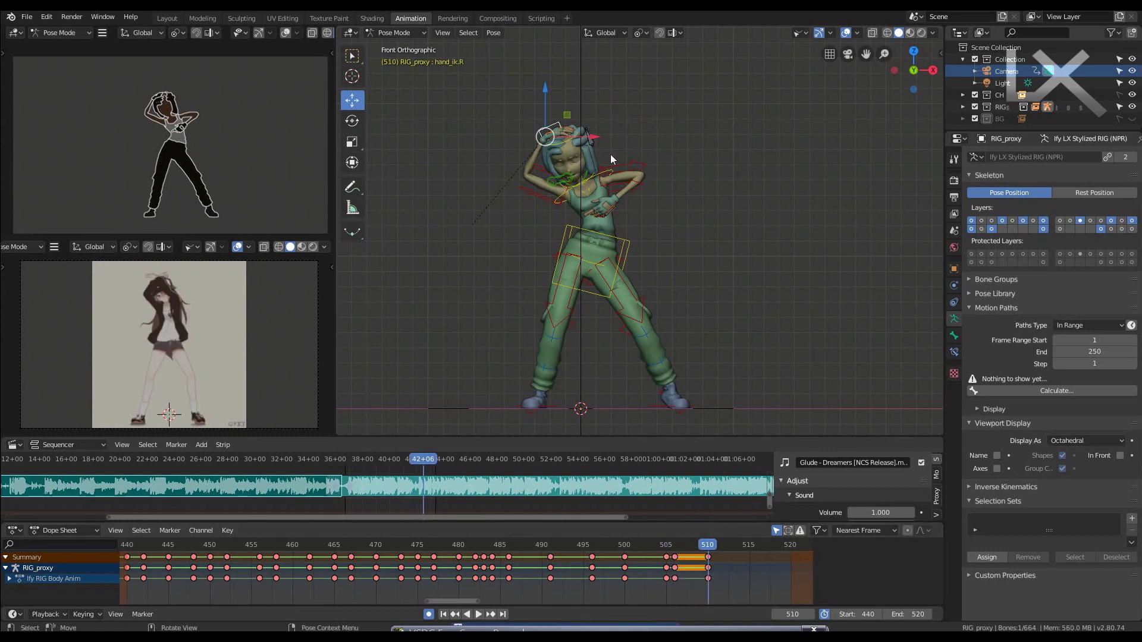
{"action": "scroll", "coordinate": [500, 97], "scroll_direction": "up", "scroll_amount": 2}
{"action": "scroll", "coordinate": [541, 133], "scroll_direction": "up", "scroll_amount": 2}
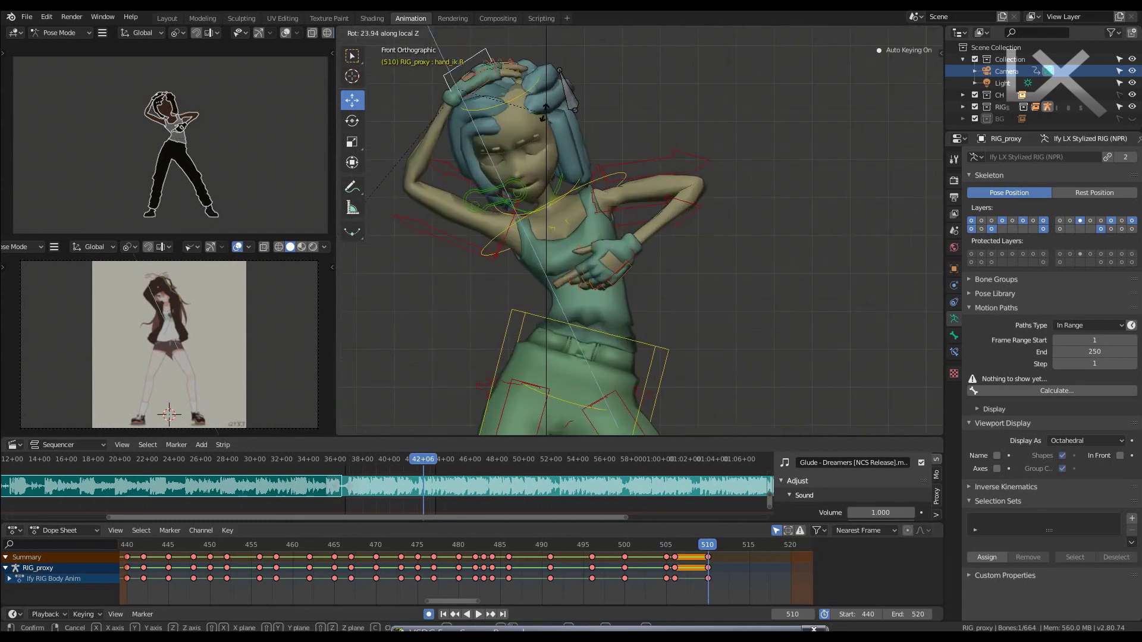
- Raise the right hand higher and place the left hand IK control on top of the head
{"action": "left_click_drag", "start_coordinate": [458, 89], "coordinate": [467, 56]}
{"action": "left_click", "coordinate": [638, 248]}
{"action": "key", "text": "g"}
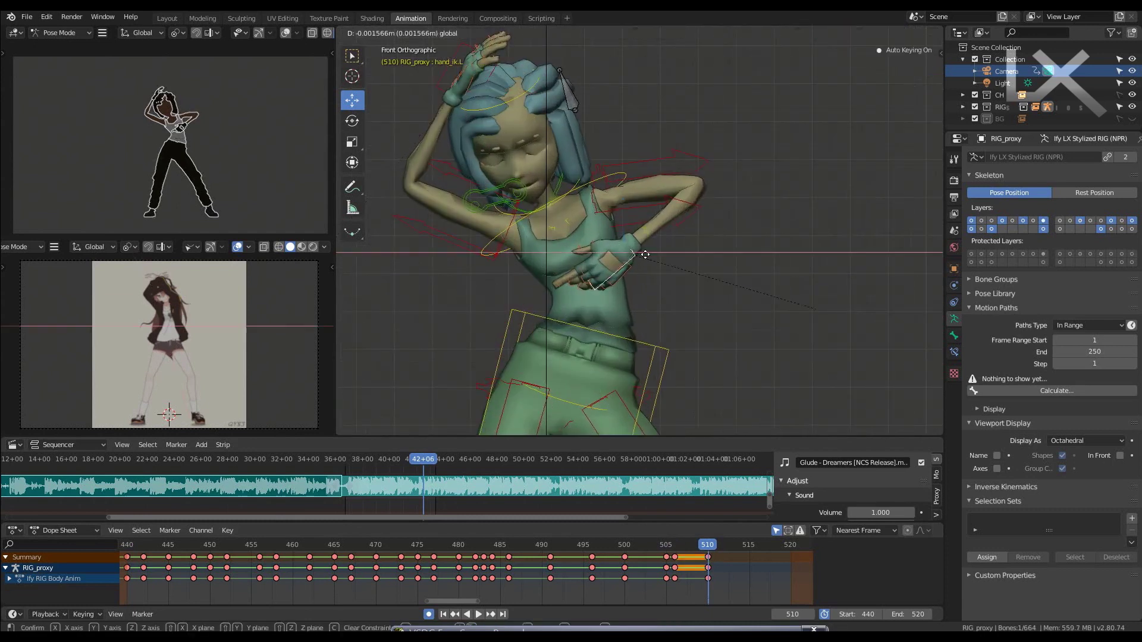
{"action": "key", "text": "KP_3"}
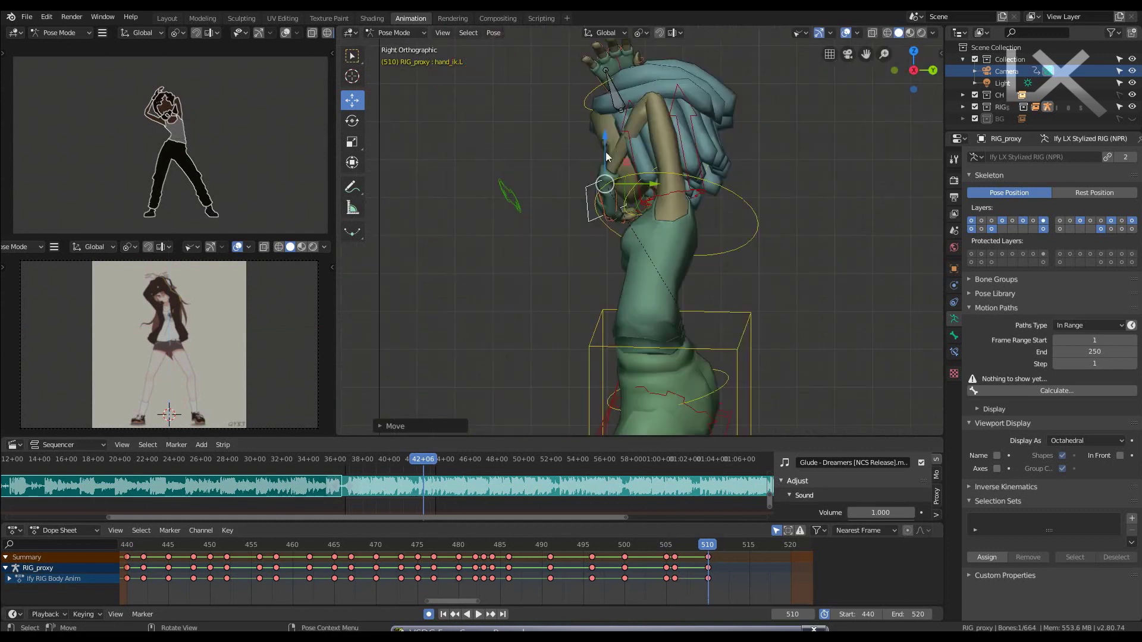
{"action": "key", "text": "KP_1"}
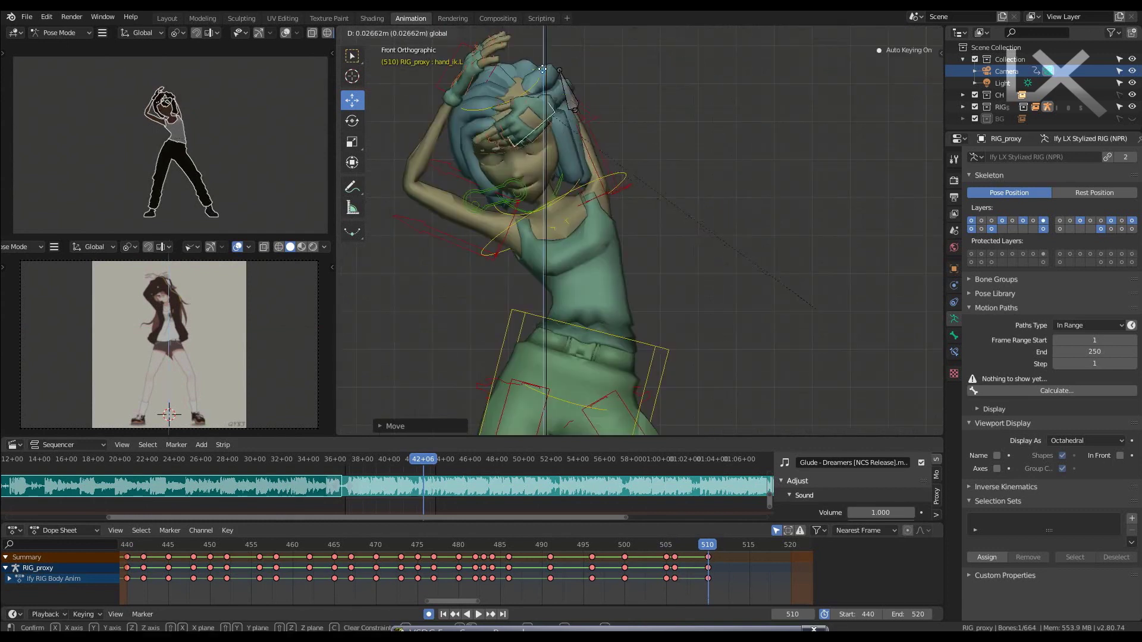
{"action": "left_click", "coordinate": [573, 76]}
- Rotate the left upper arm, including a turn about its local X axis
{"action": "middle_click_drag", "start_coordinate": [627, 93], "coordinate": [637, 136]}
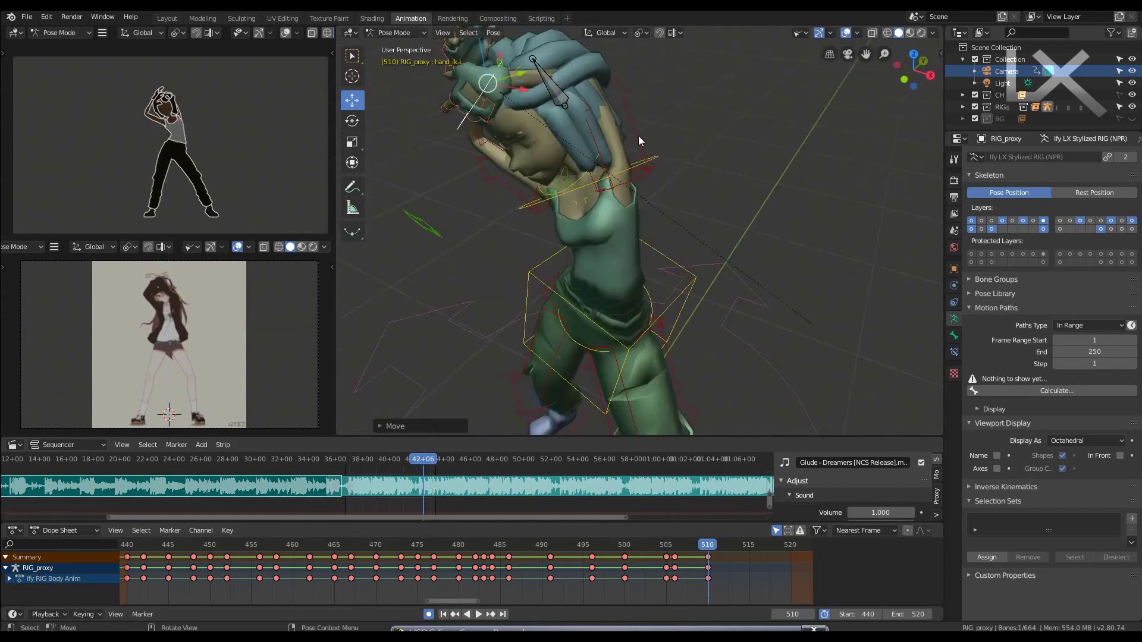
{"action": "key", "text": "KP_1"}
{"action": "left_click", "coordinate": [659, 133]}
{"action": "key", "text": "r"}
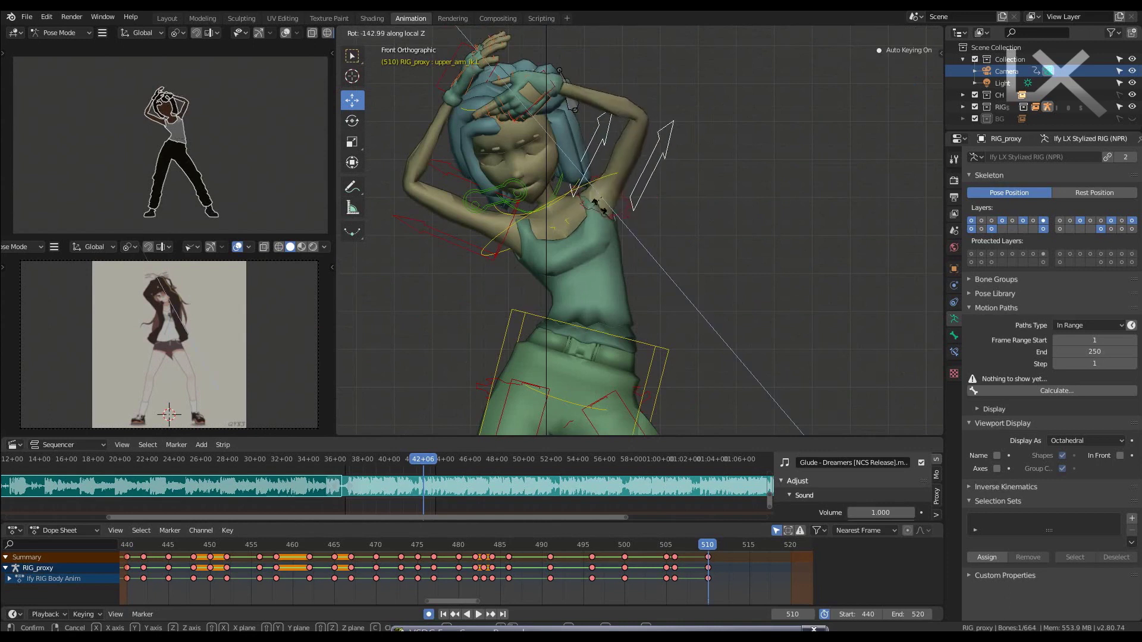
{"action": "left_click", "coordinate": [531, 321]}
{"action": "middle_click_drag", "start_coordinate": [531, 322], "coordinate": [662, 246]}
{"action": "key", "text": "r"}
{"action": "key", "text": "x"}
{"action": "key", "text": "x"}
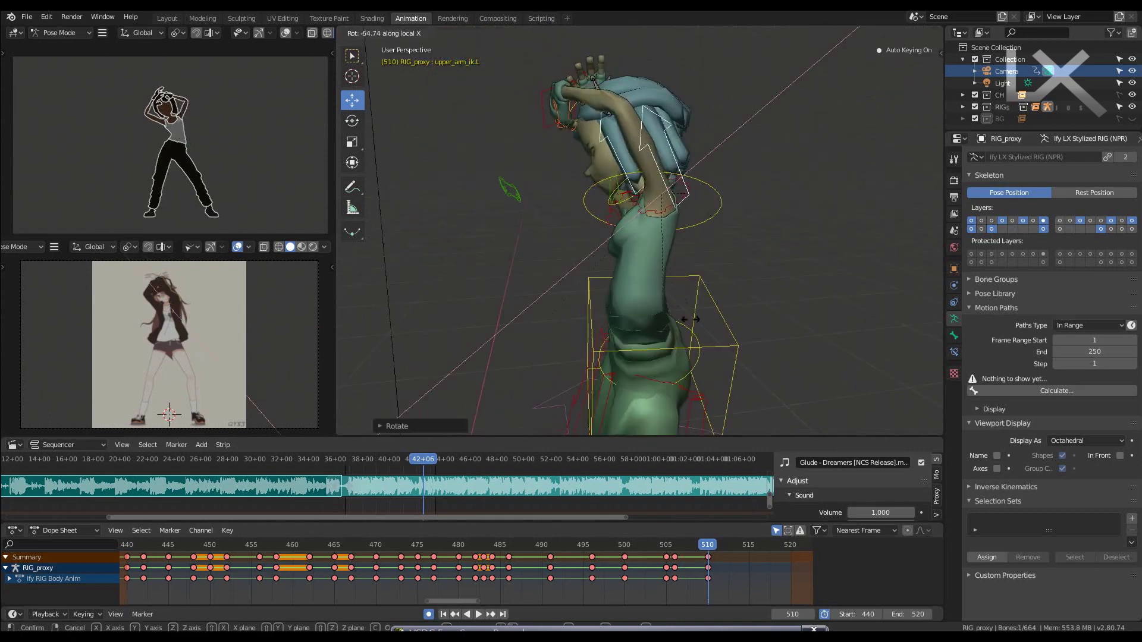
{"action": "key", "text": "KP_1"}
{"action": "left_click", "coordinate": [565, 82]}
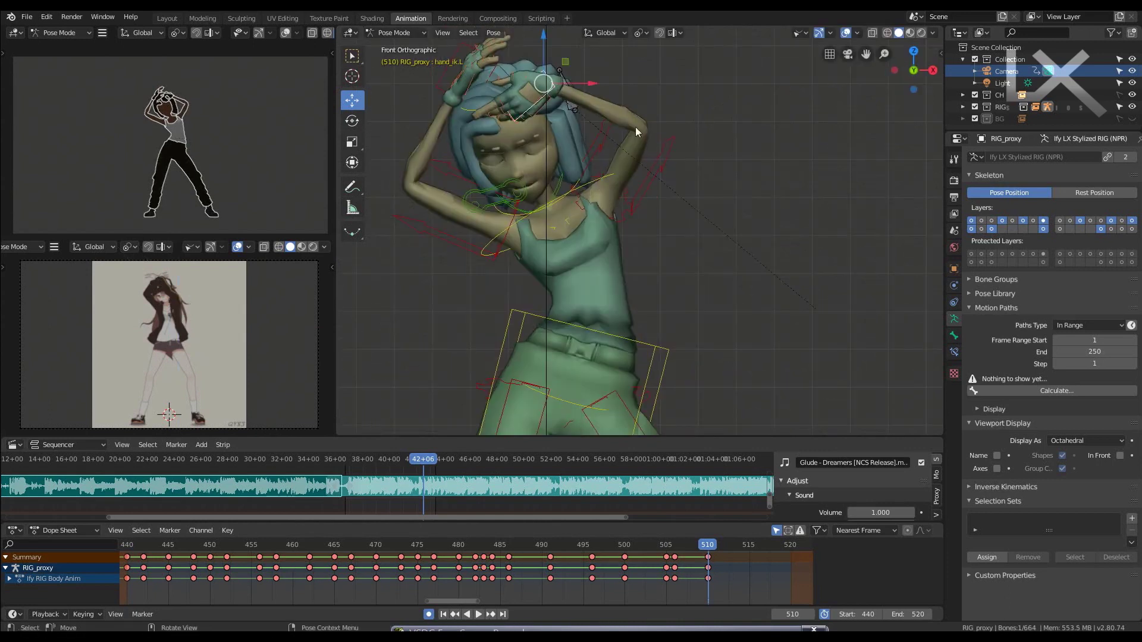
- Rotate the left and right hands about their local Y axes
{"action": "key", "text": "r"}
{"action": "key", "text": "y"}
{"action": "key", "text": "y"}
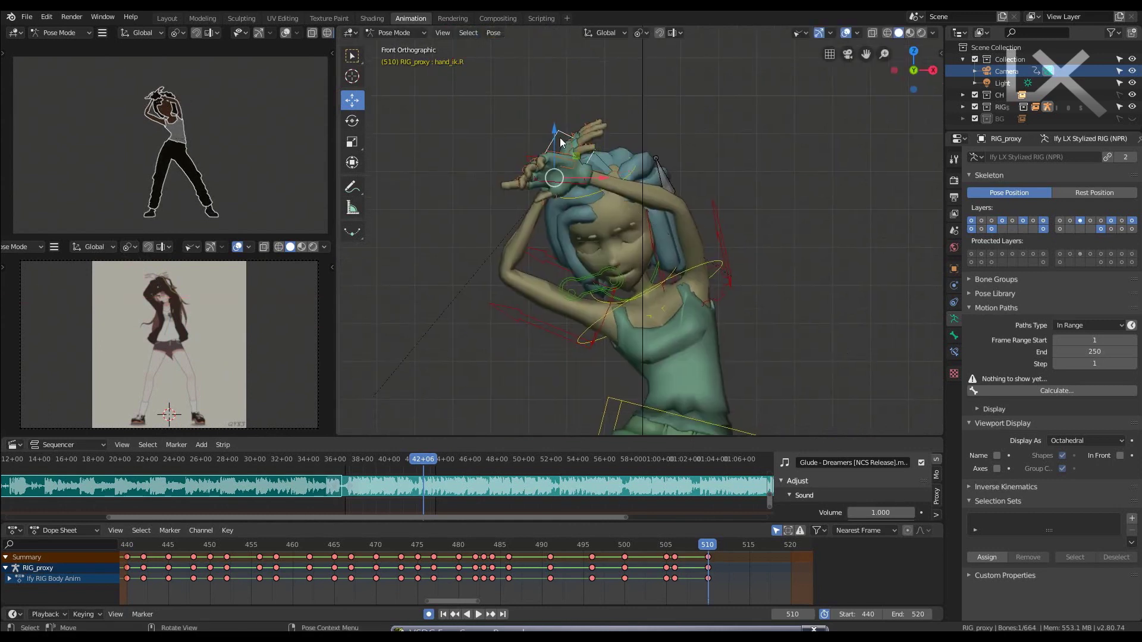
{"action": "left_click", "coordinate": [565, 142]}
{"action": "key", "text": "r"}
{"action": "key", "text": "y"}
{"action": "key", "text": "y"}
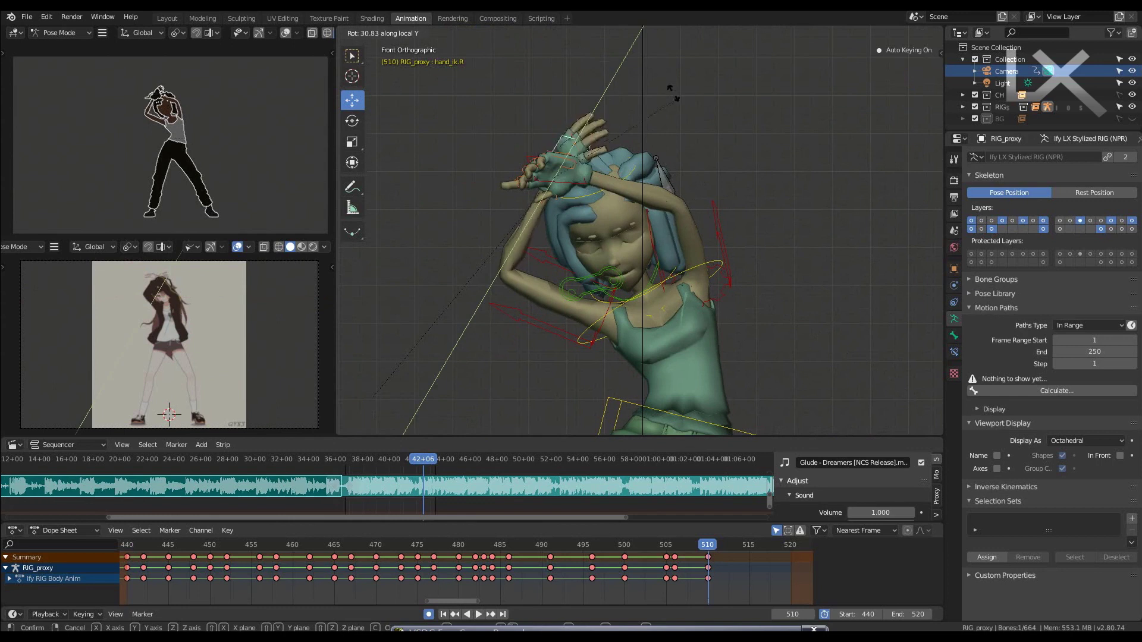
{"action": "left_click", "coordinate": [652, 171]}
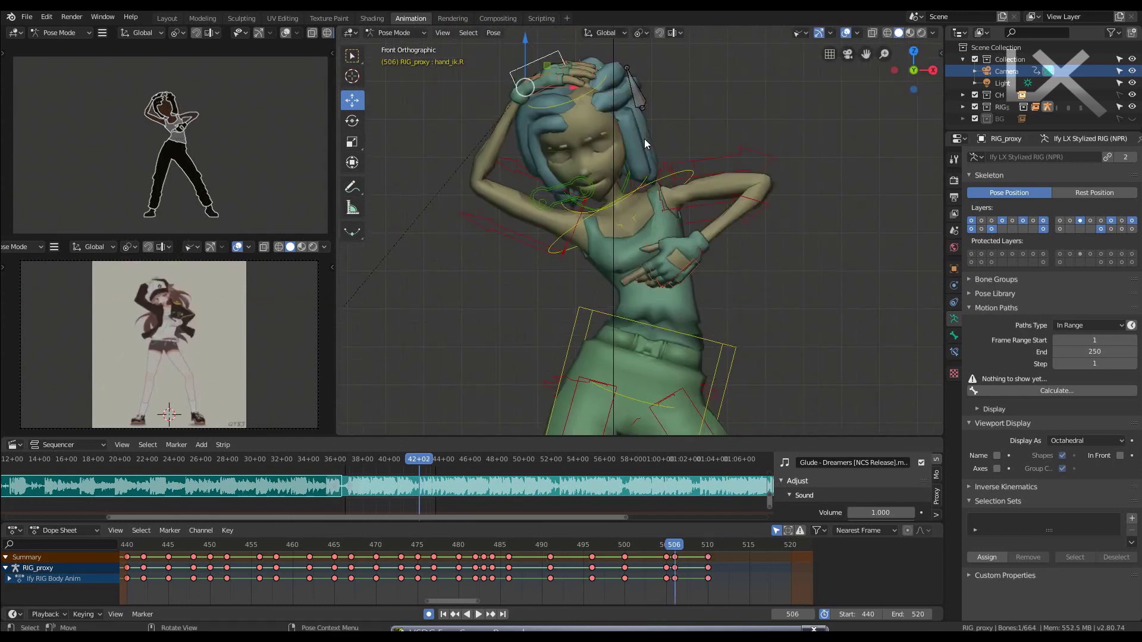
- Straighten the torso by rotating the chest, after undoing a trial torso rotation
{"action": "scroll", "coordinate": [658, 256], "scroll_direction": "down", "scroll_amount": 4}
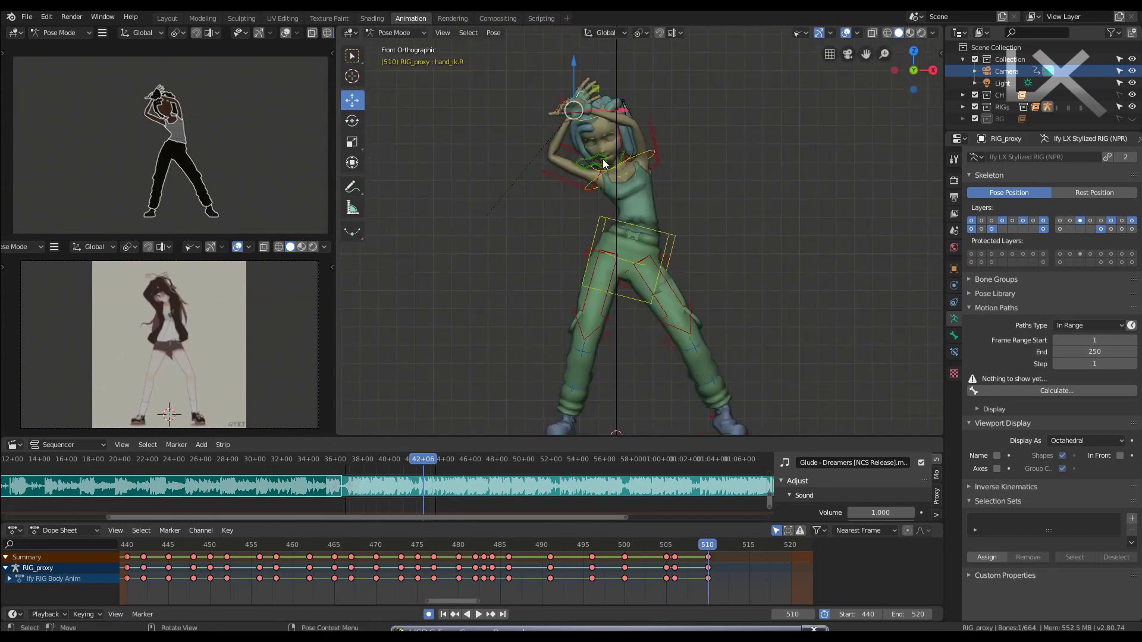
{"action": "scroll", "coordinate": [603, 227], "scroll_direction": "up", "scroll_amount": 2}
{"action": "scroll", "coordinate": [603, 227], "scroll_direction": "down", "scroll_amount": 1}
{"action": "scroll", "coordinate": [603, 227], "scroll_direction": "down", "scroll_amount": 2}
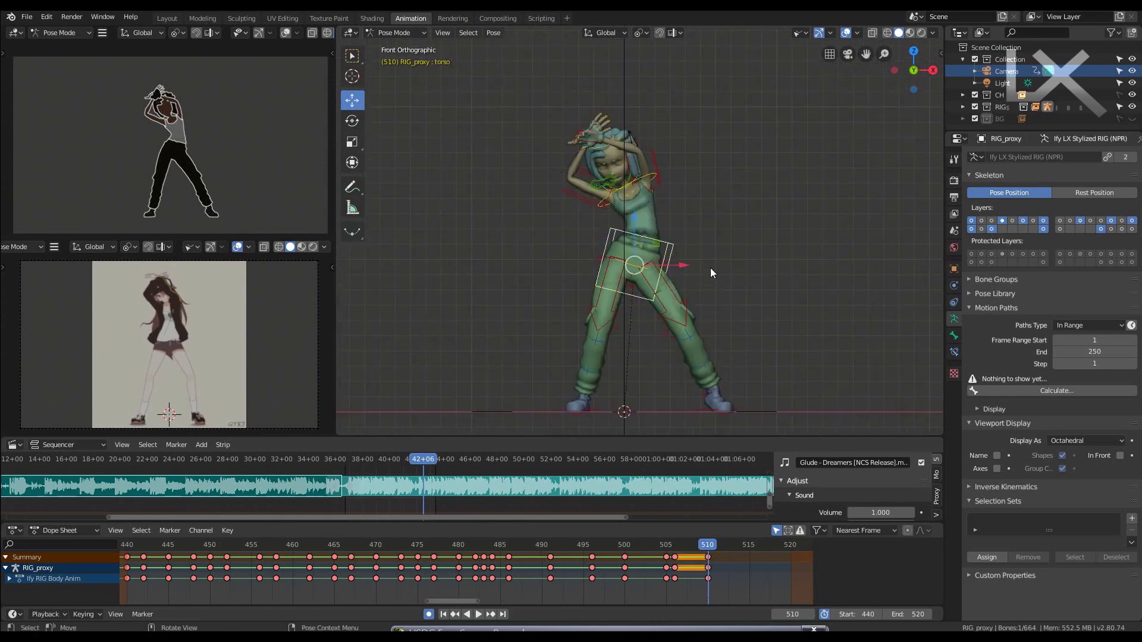
{"action": "key", "text": "r"}
{"action": "left_click", "coordinate": [712, 249]}
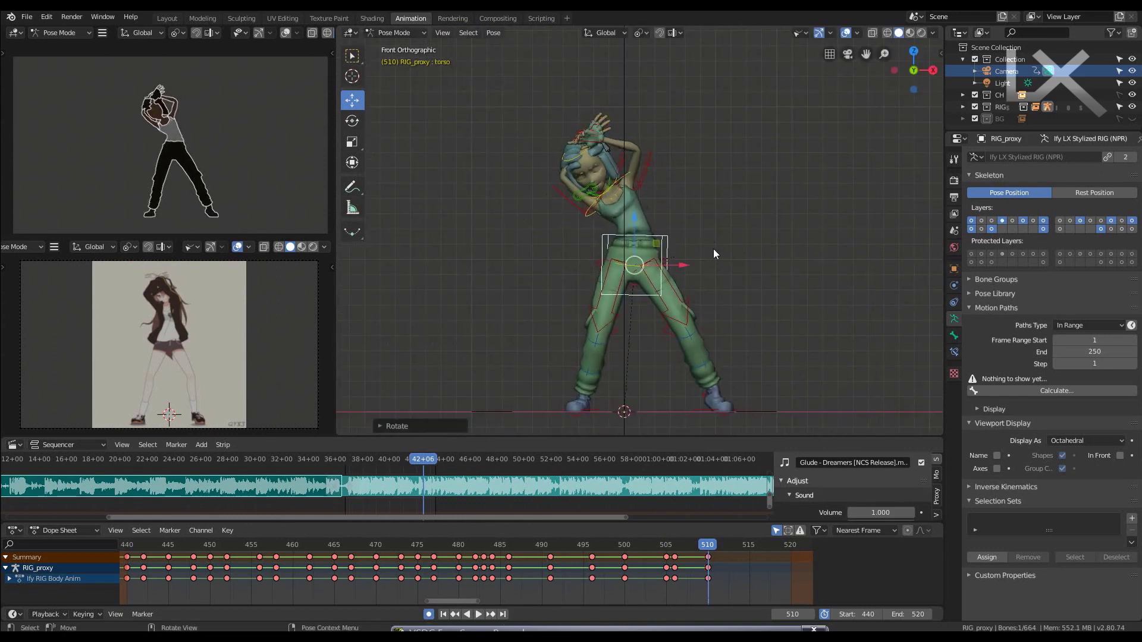
{"action": "key", "text": "ctrl+z"}
{"action": "left_click", "coordinate": [628, 170]}
{"action": "scroll", "coordinate": [671, 142], "scroll_direction": "up", "scroll_amount": 1}
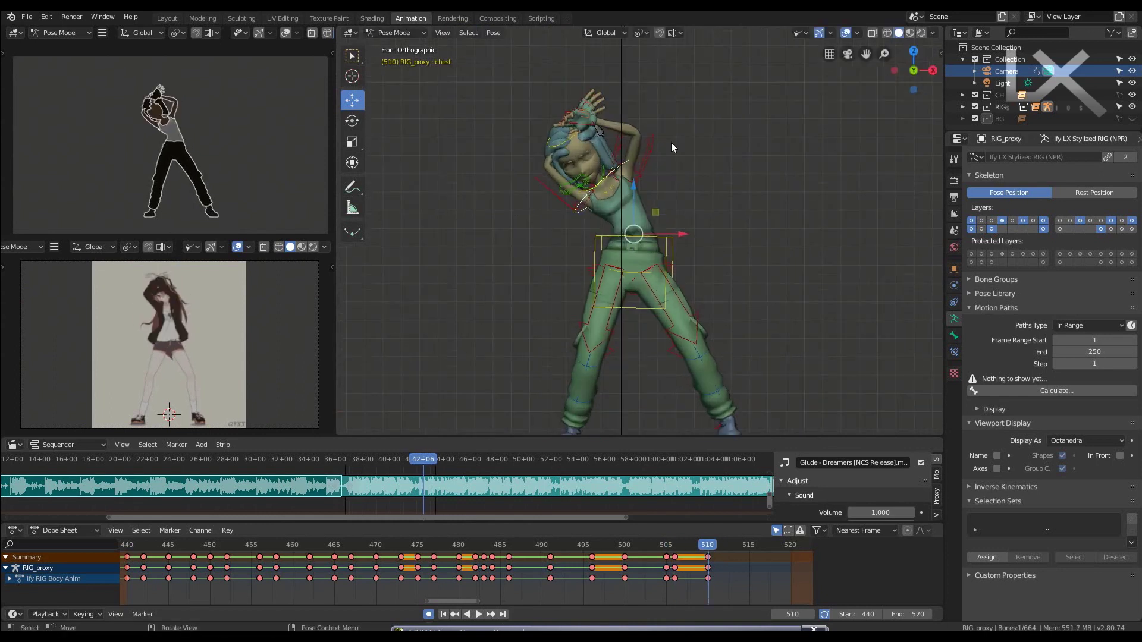
{"action": "key", "text": "r"}
{"action": "left_click", "coordinate": [691, 176]}
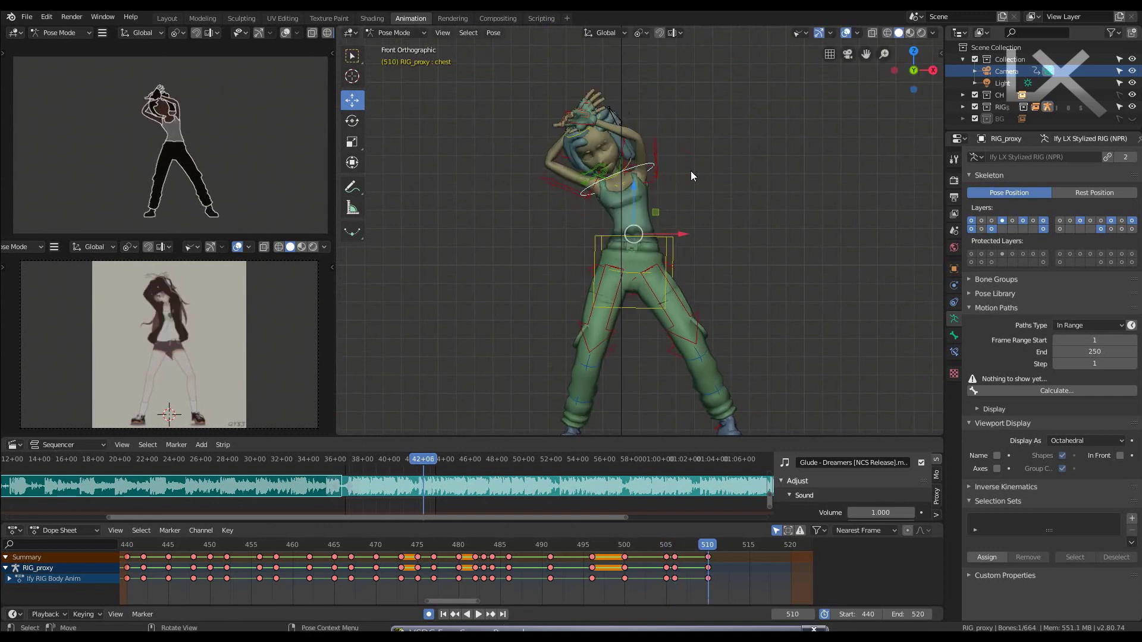
- Select the hips and compare the pose on neighbouring frames around 510
{"action": "key", "text": "Left"}
{"action": "key", "text": "Right"}
{"action": "left_click", "coordinate": [633, 277]}
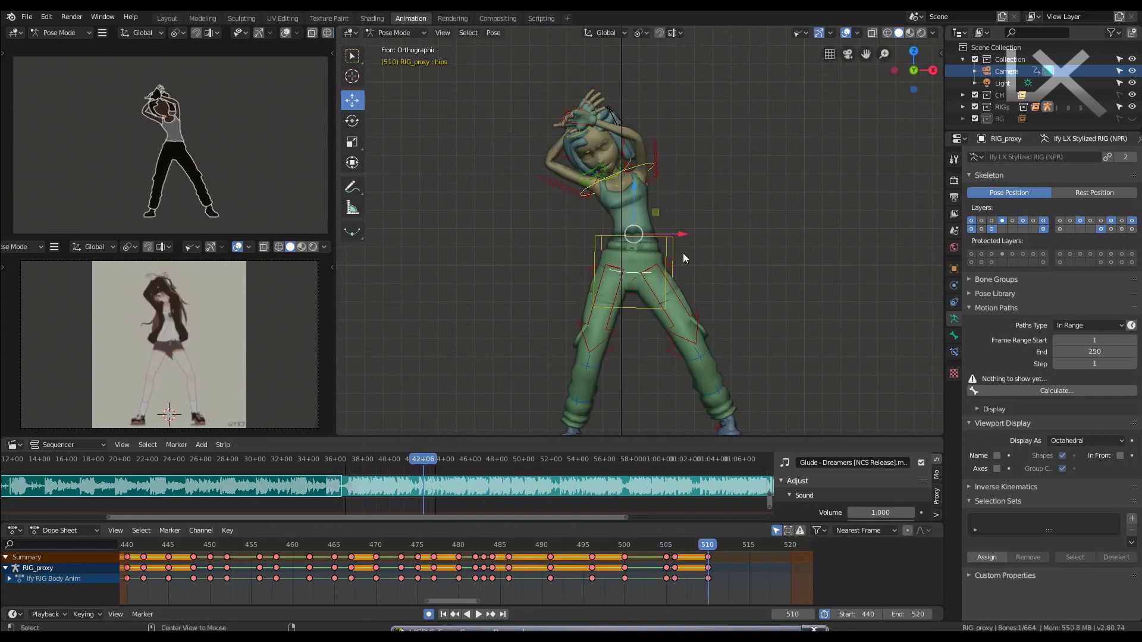
{"action": "middle_click_drag", "start_coordinate": [683, 252], "coordinate": [672, 202], "text": "shift"}
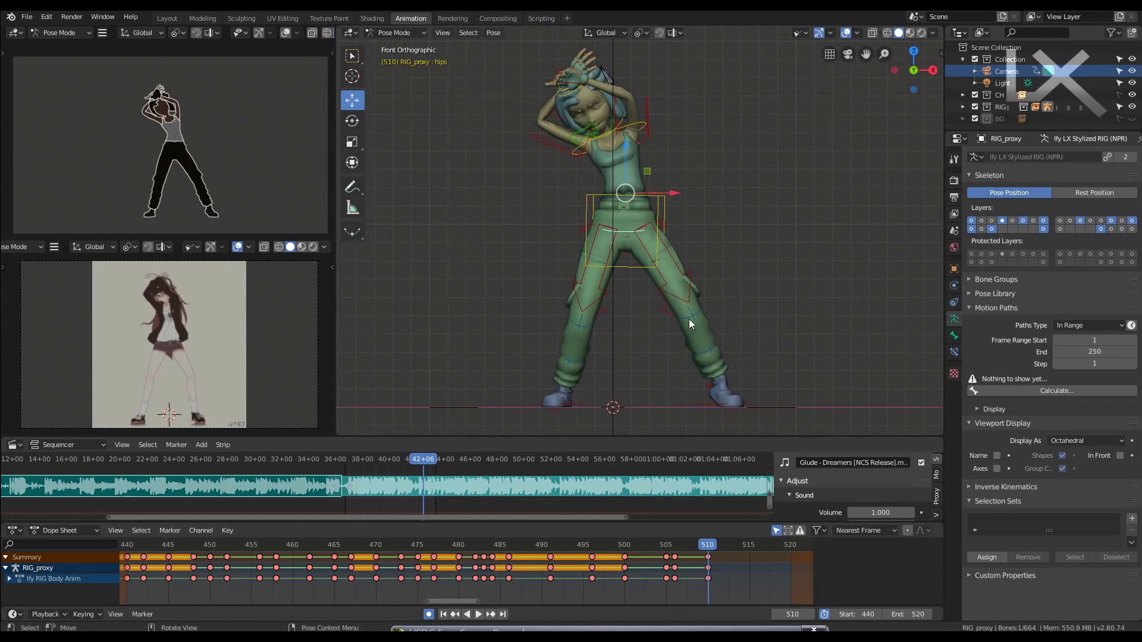
{"action": "key", "text": "Down"}
{"action": "key", "text": "Down"}
{"action": "key", "text": "Up"}
{"action": "key", "text": "Up"}
- Rotate the left hand twice about its local X axis
{"action": "scroll", "coordinate": [637, 194], "scroll_direction": "up", "scroll_amount": 3}
{"action": "scroll", "coordinate": [520, 145], "scroll_direction": "up", "scroll_amount": 2}
{"action": "left_click", "coordinate": [537, 136]}
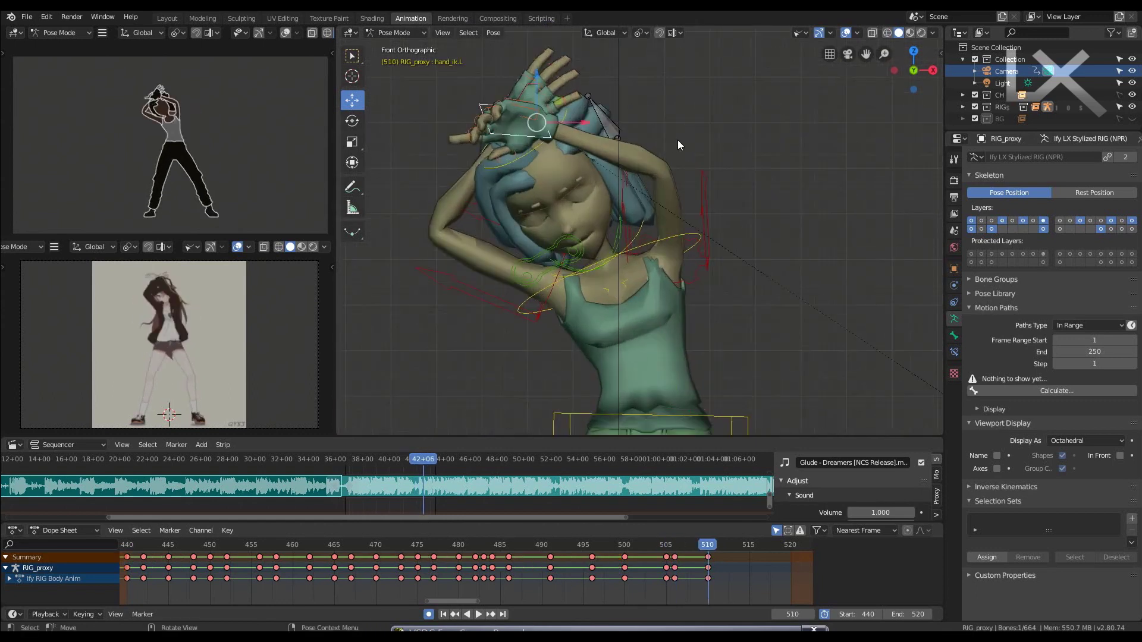
{"action": "key", "text": "r"}
{"action": "key", "text": "x"}
{"action": "left_click", "coordinate": [678, 197]}
{"action": "key", "text": "r"}
{"action": "key", "text": "x"}
{"action": "key", "text": "x"}
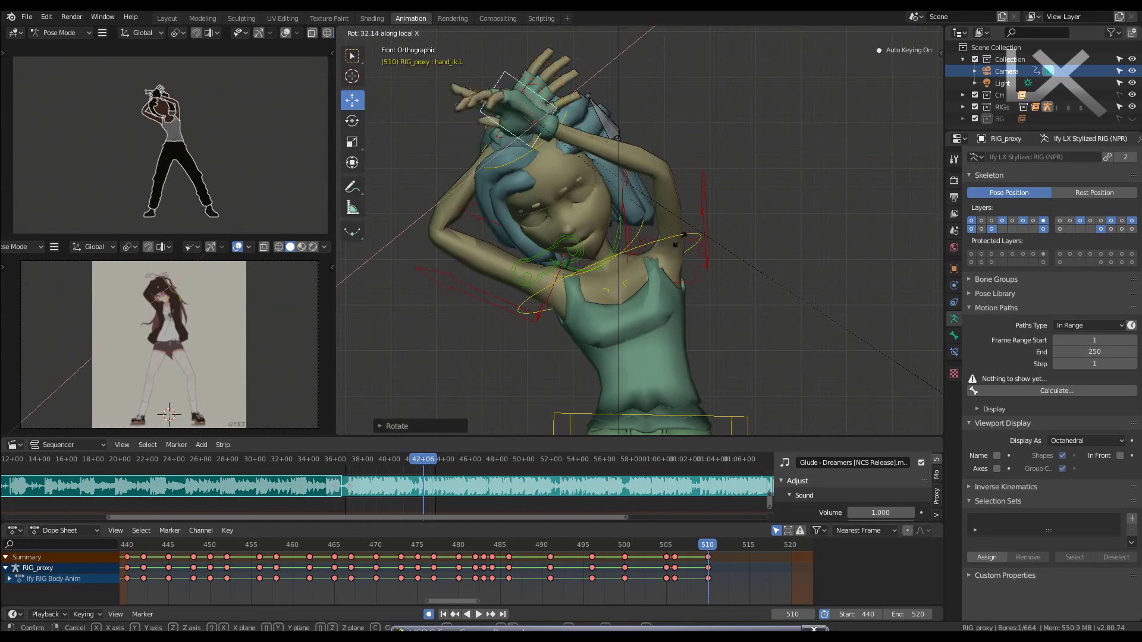
{"action": "left_click", "coordinate": [675, 244]}
- Move the right hand beside the head and rotate it about local Y, crossing the hands
{"action": "mouse_move", "coordinate": [518, 157]}
{"action": "middle_mouse_down"}
{"action": "mouse_move", "coordinate": [619, 97]}
{"action": "mouse_move", "coordinate": [556, 164]}
{"action": "middle_mouse_up"}
{"action": "left_click", "coordinate": [650, 90]}
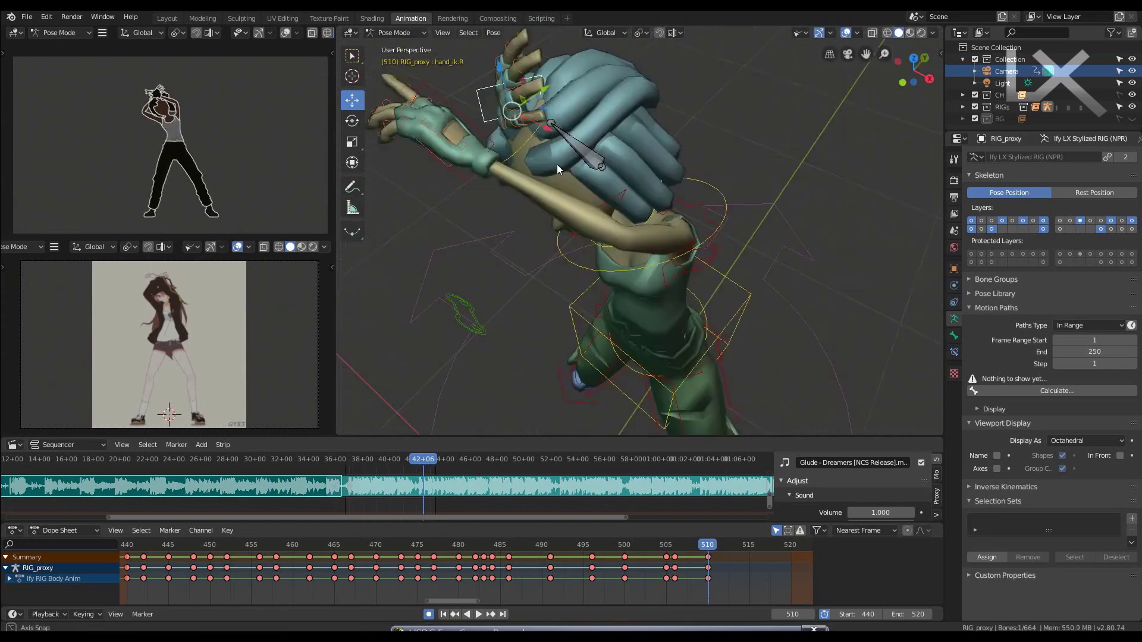
{"action": "left_click_drag", "start_coordinate": [513, 112], "coordinate": [537, 106]}
{"action": "middle_click_drag", "start_coordinate": [537, 106], "coordinate": [622, 127], "text": "alt"}
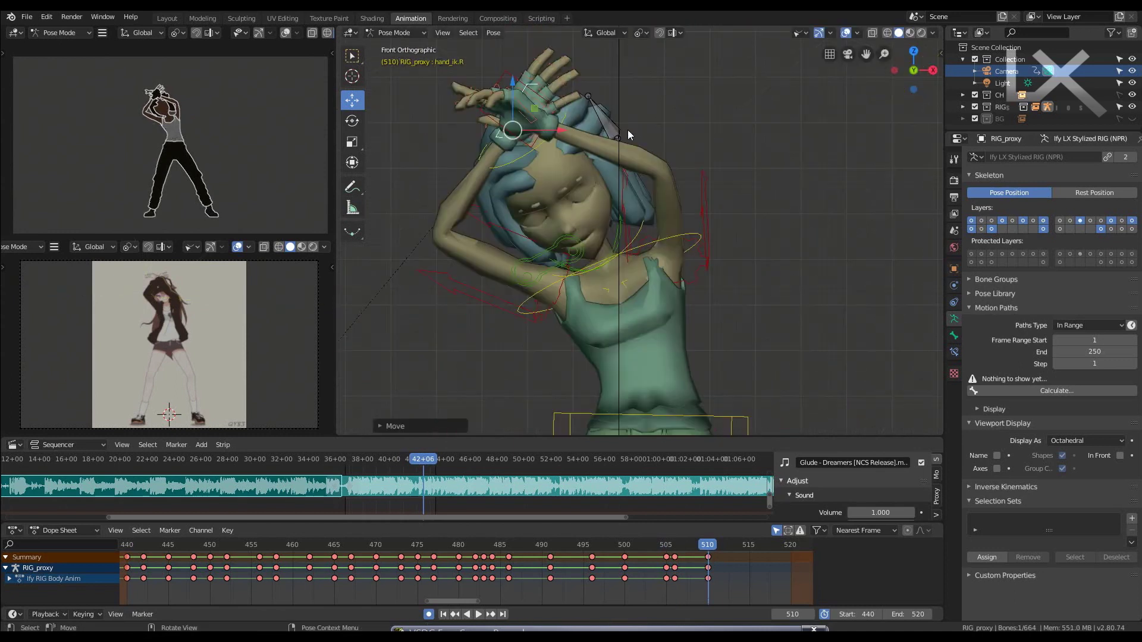
{"action": "key", "text": "Left"}
{"action": "key", "text": "Right"}
{"action": "key", "text": "r"}
{"action": "key", "text": "y"}
{"action": "key", "text": "y"}
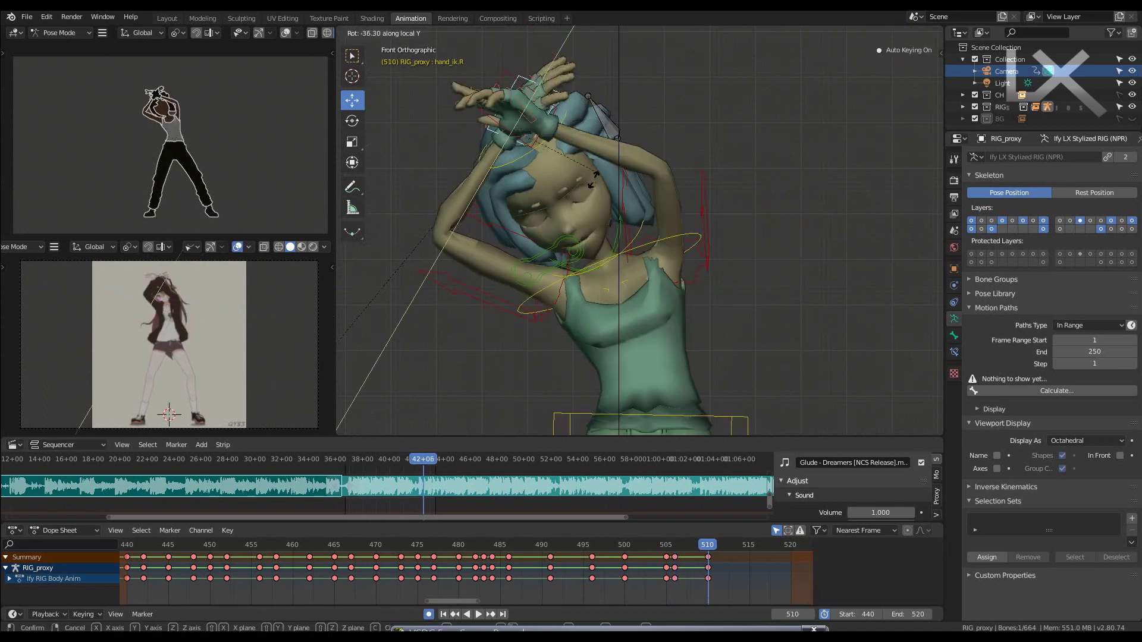
{"action": "left_click", "coordinate": [551, 194]}
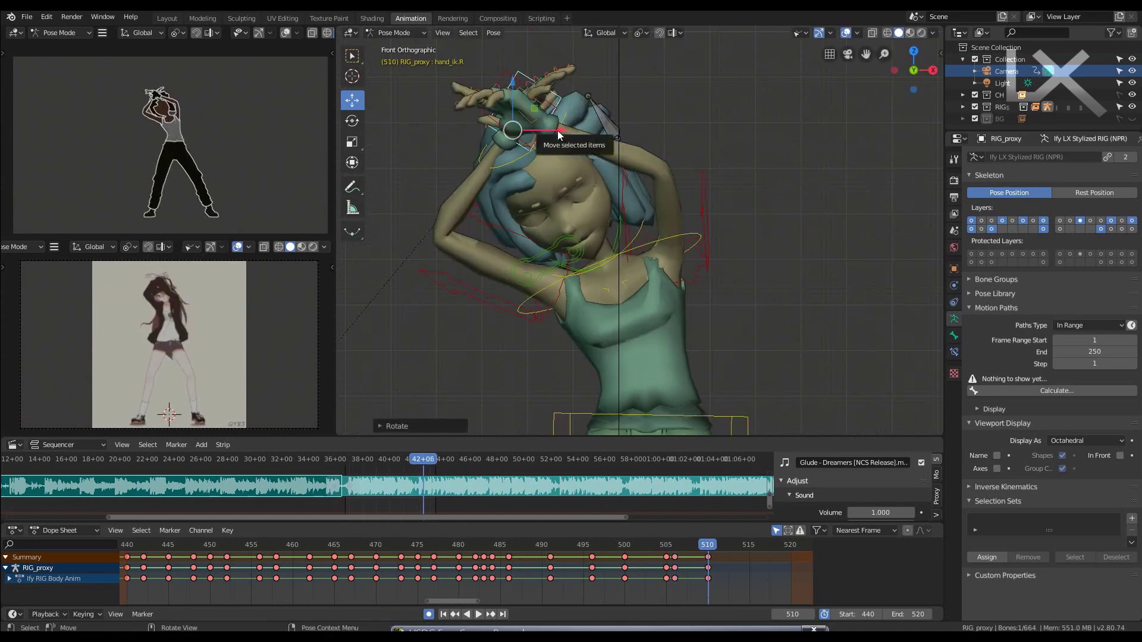
{"action": "left_click_drag", "start_coordinate": [558, 130], "coordinate": [647, 152]}
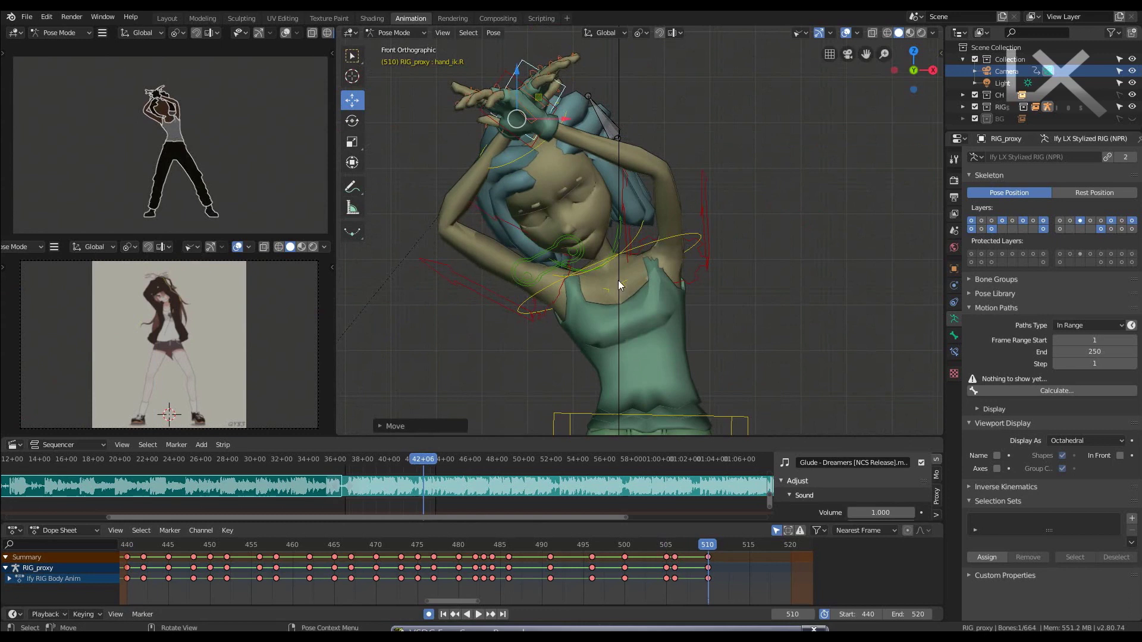
- Rotate the left shoulder control and zoom out
{"action": "left_click", "coordinate": [619, 280]}
{"action": "key", "text": "r"}
{"action": "left_click", "coordinate": [736, 272]}
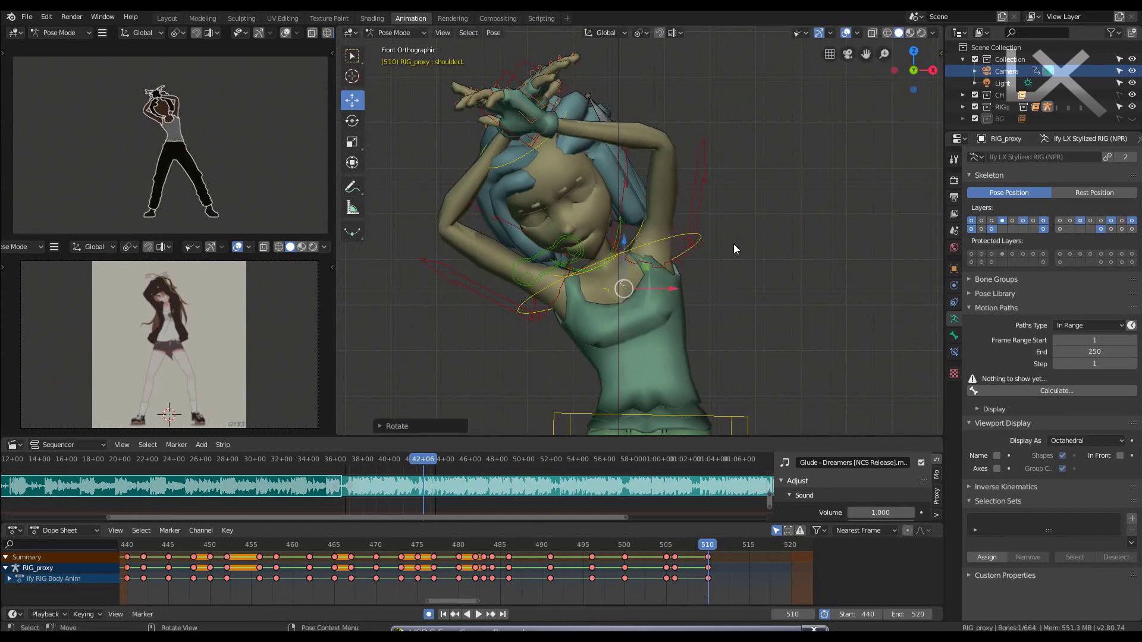
{"action": "scroll", "coordinate": [689, 155], "scroll_direction": "down", "scroll_amount": 4}
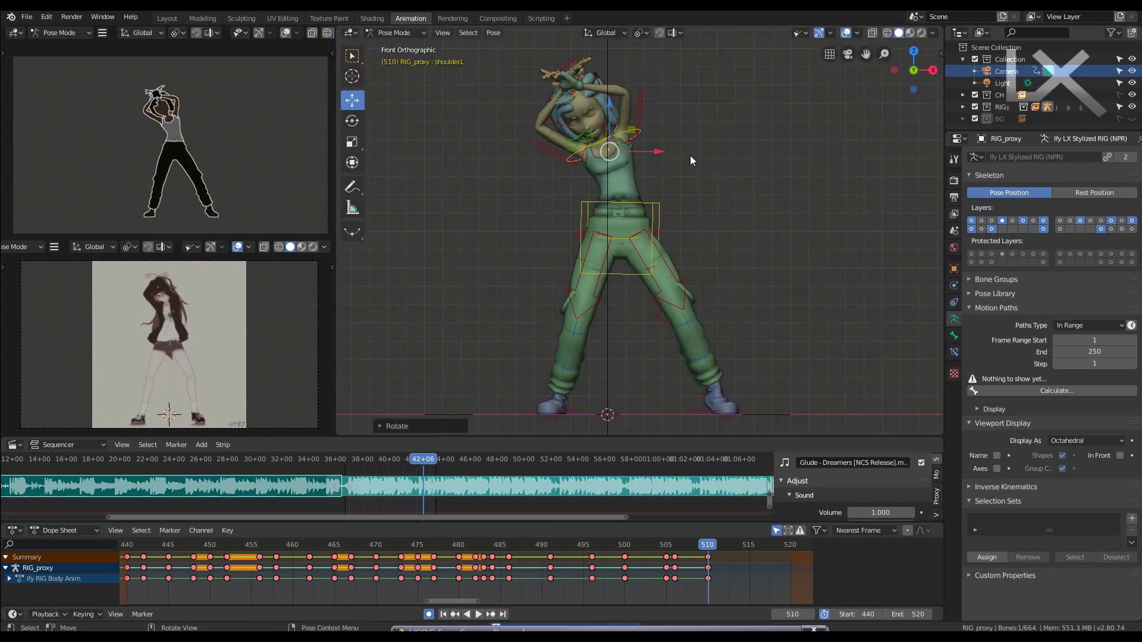
- Compare frames 506 and 510, then rotate the hips slightly to tilt them
{"action": "key", "text": "Left"}
{"action": "key", "text": "Left"}
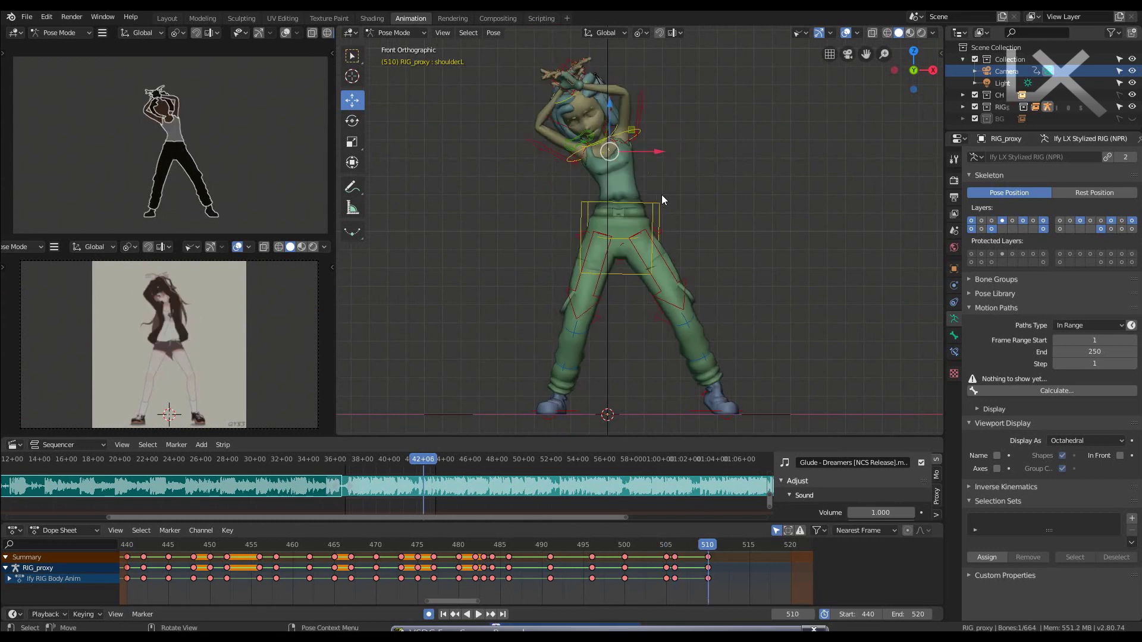
{"action": "key", "text": "Left"}
{"action": "key", "text": "Left"}
{"action": "key", "text": "Right"}
{"action": "key", "text": "Right"}
{"action": "key", "text": "Right"}
{"action": "key", "text": "Right"}
{"action": "key", "text": "Left"}
{"action": "key", "text": "Left"}
{"action": "key", "text": "Left"}
{"action": "left_click", "coordinate": [622, 239]}
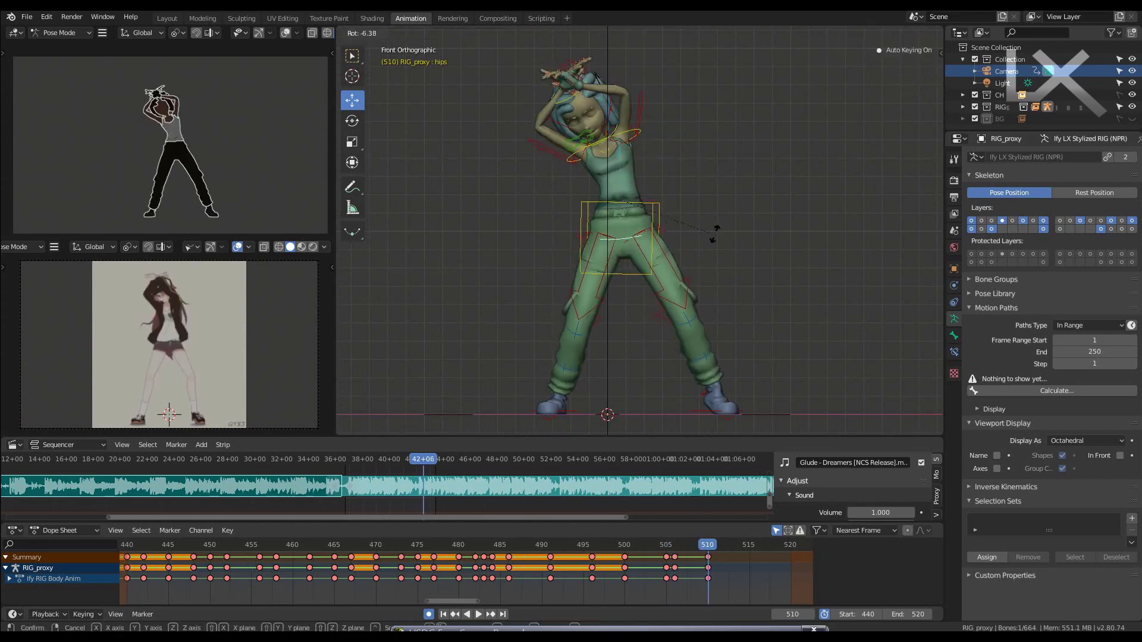
{"action": "key", "text": "r"}
{"action": "left_click", "coordinate": [714, 233]}
{"action": "key", "text": "Right"}
{"action": "key", "text": "Right"}
{"action": "key", "text": "Right"}
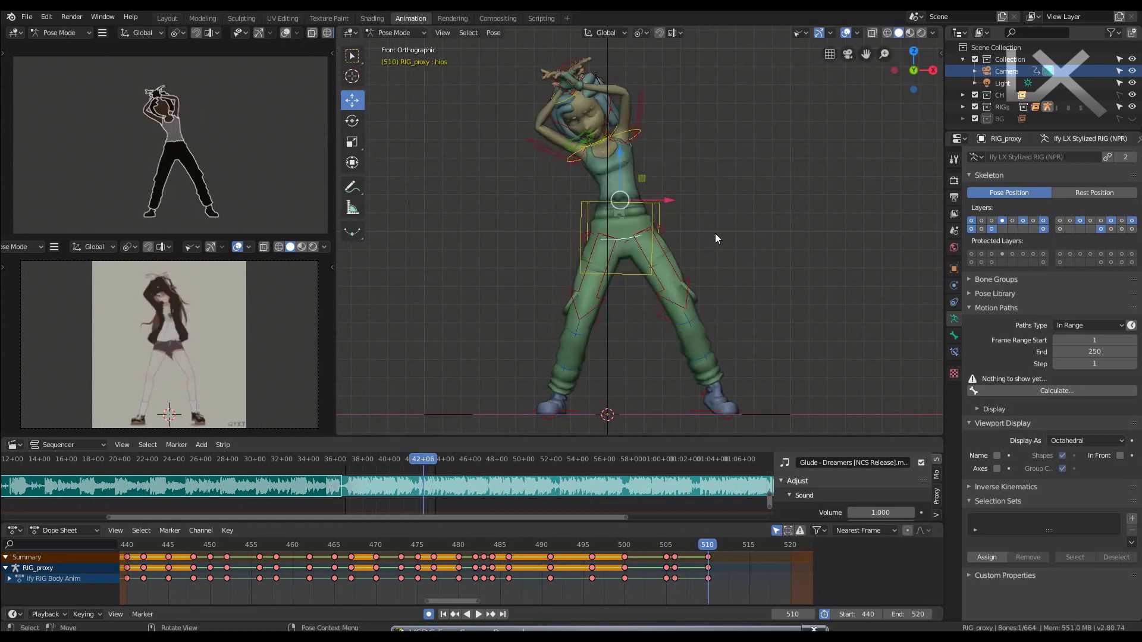
{"action": "key", "text": "Left"}
{"action": "key", "text": "Left"}
{"action": "key", "text": "Left"}
{"action": "key", "text": "Right"}
{"action": "key", "text": "Right"}
{"action": "key", "text": "Right"}
- Raise the left hand control up and to the left, checking it from the side view
{"action": "scroll", "coordinate": [608, 153], "scroll_direction": "up", "scroll_amount": 3}
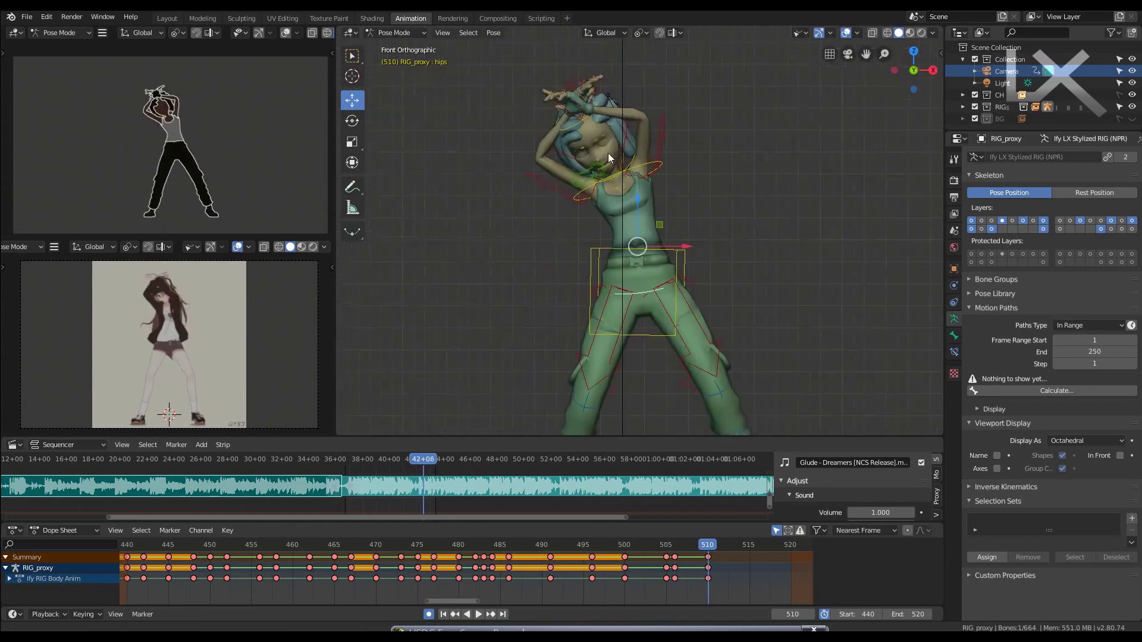
{"action": "left_click", "coordinate": [576, 198]}
{"action": "mouse_move", "coordinate": [630, 188]}
{"action": "left_mouse_down"}
{"action": "mouse_move", "coordinate": [538, 130]}
{"action": "mouse_move", "coordinate": [601, 178]}
{"action": "left_mouse_up"}
{"action": "scroll", "coordinate": [538, 130], "scroll_direction": "up", "scroll_amount": 2}
{"action": "key", "text": "KP_3"}
{"action": "key", "text": "KP_1"}
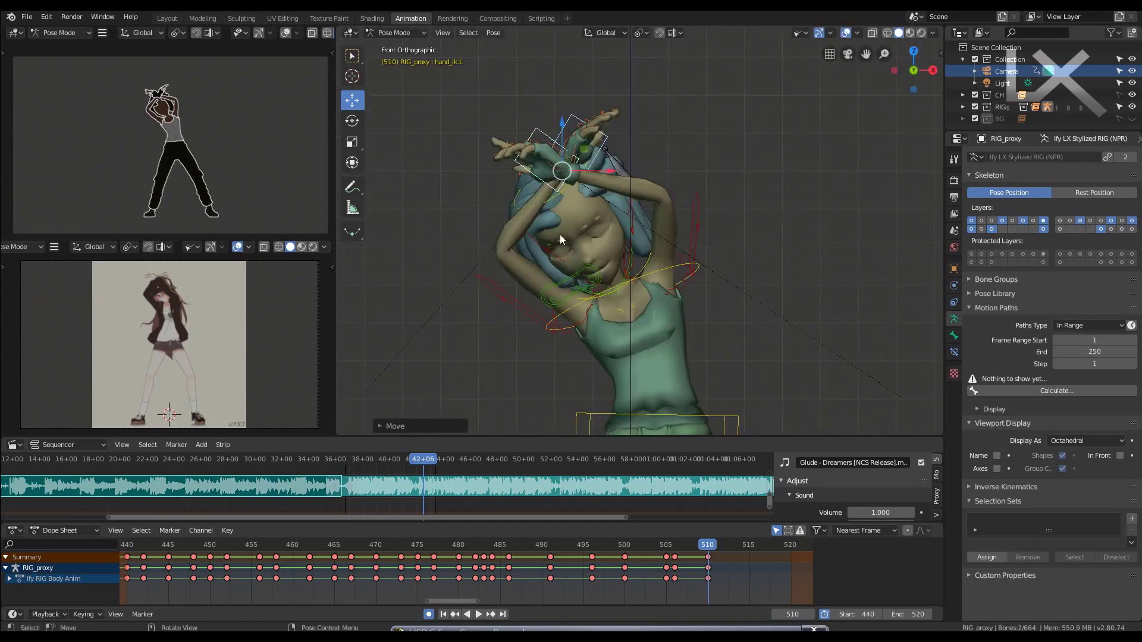
- Rotate the right hand control around its local Z axis at frame 510
{"action": "left_click", "coordinate": [517, 285]}
{"action": "mouse_move", "coordinate": [586, 281]}
{"action": "middle_mouse_down"}
{"action": "mouse_move", "coordinate": [619, 288]}
{"action": "mouse_move", "coordinate": [686, 148]}
{"action": "middle_mouse_up"}
{"action": "key", "text": "KP_1"}
{"action": "key", "text": "r"}
{"action": "key", "text": "z"}
{"action": "key", "text": "z"}
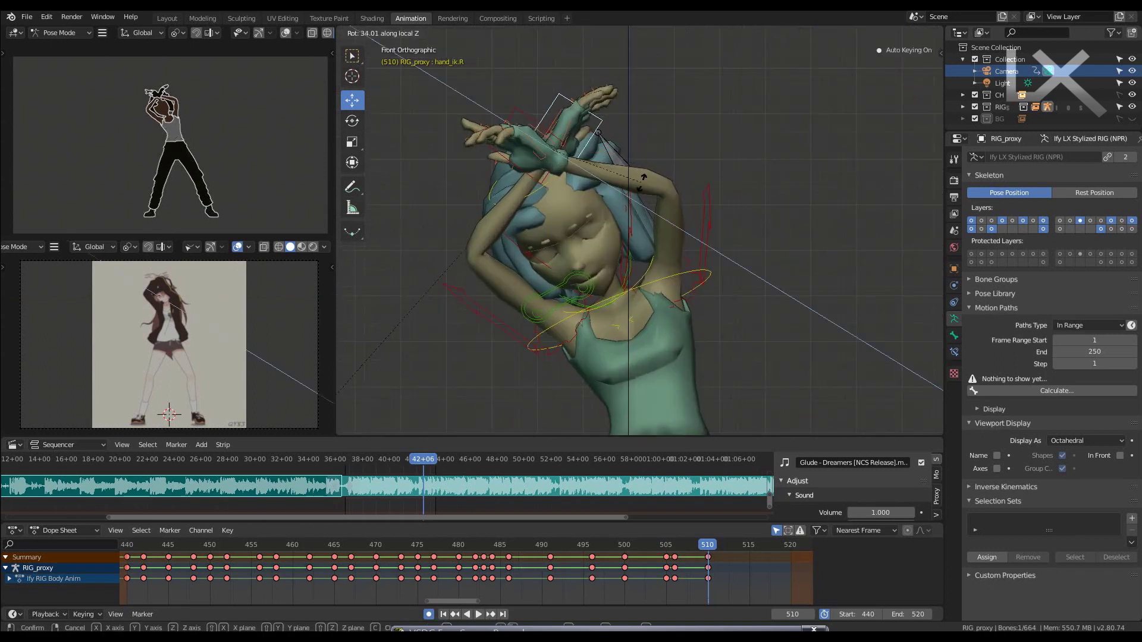
{"action": "left_click", "coordinate": [642, 181]}
- Rotate the left hand control twice around its axis, then preview the motion
{"action": "left_click", "coordinate": [526, 111]}
{"action": "key", "text": "r"}
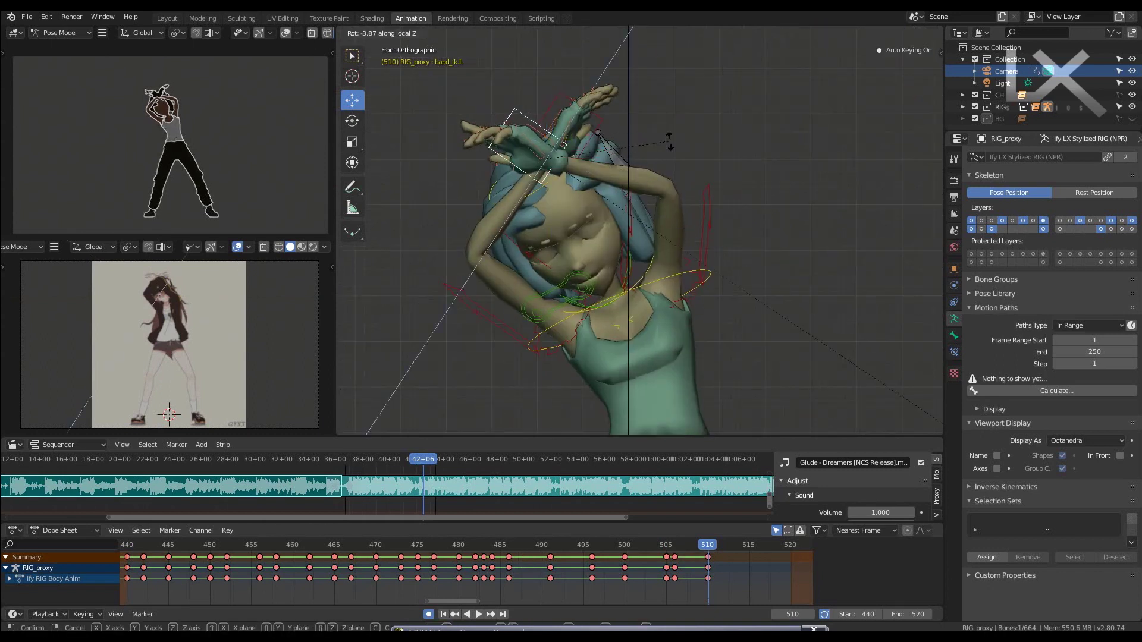
{"action": "left_click", "coordinate": [653, 158]}
{"action": "key", "text": "r"}
{"action": "left_click", "coordinate": [651, 127]}
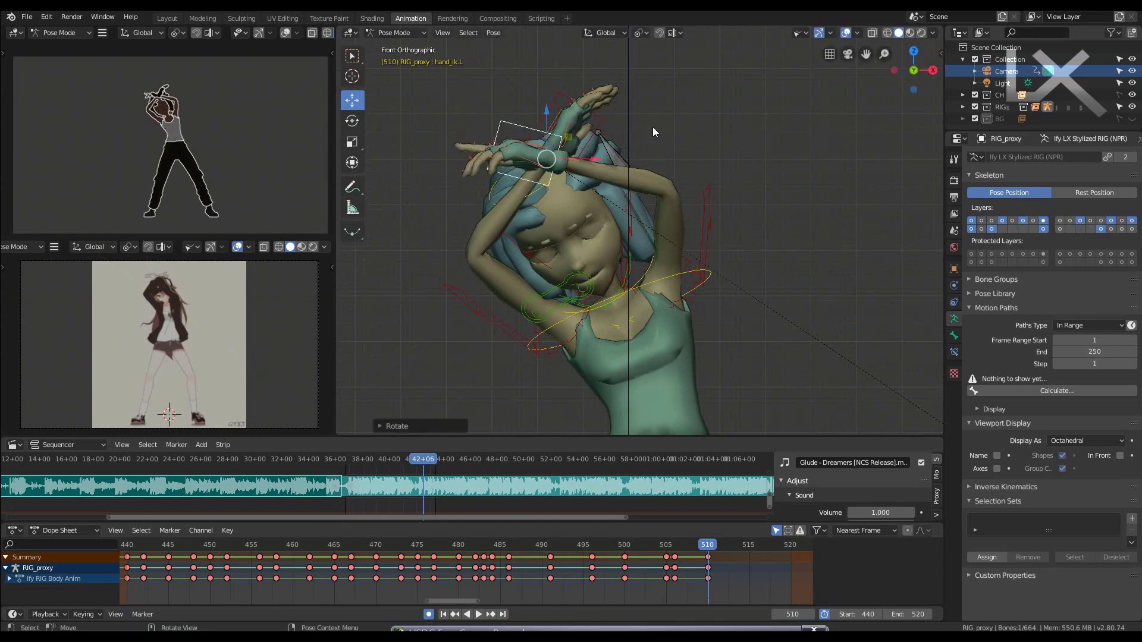
{"action": "scroll", "coordinate": [652, 127], "scroll_direction": "down", "scroll_amount": 3}
{"action": "scroll", "coordinate": [631, 148], "scroll_direction": "up", "scroll_amount": 1}
{"action": "key", "text": "space"}
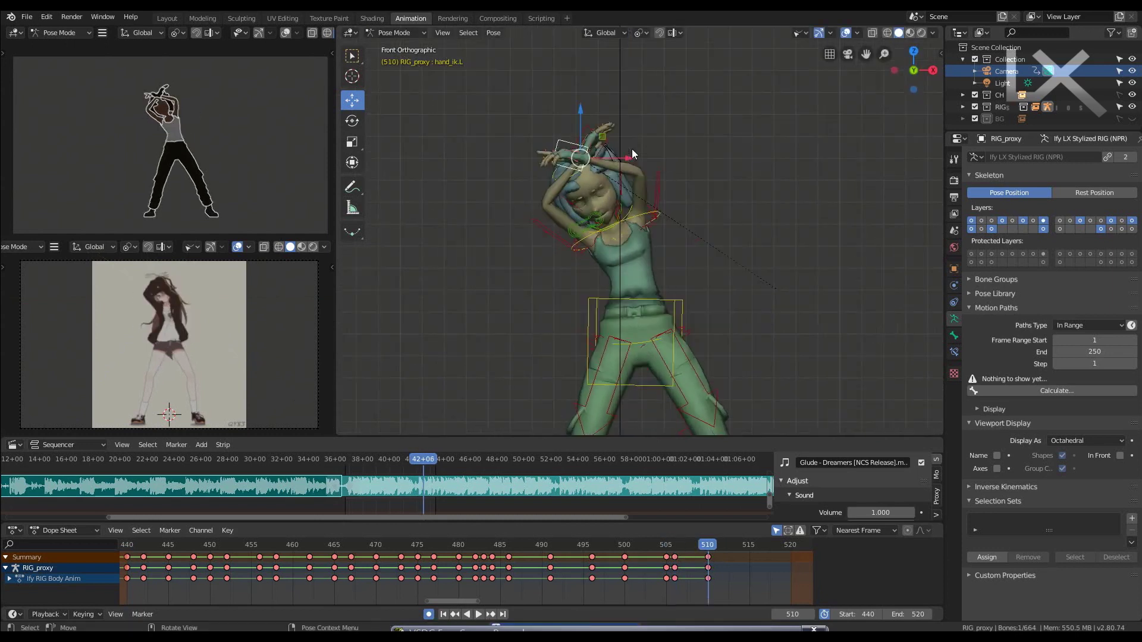
{"action": "key", "text": "Escape"}
- Tilt and rotate the head bone at frame 510 to follow the reference dancer
{"action": "key", "text": "space"}
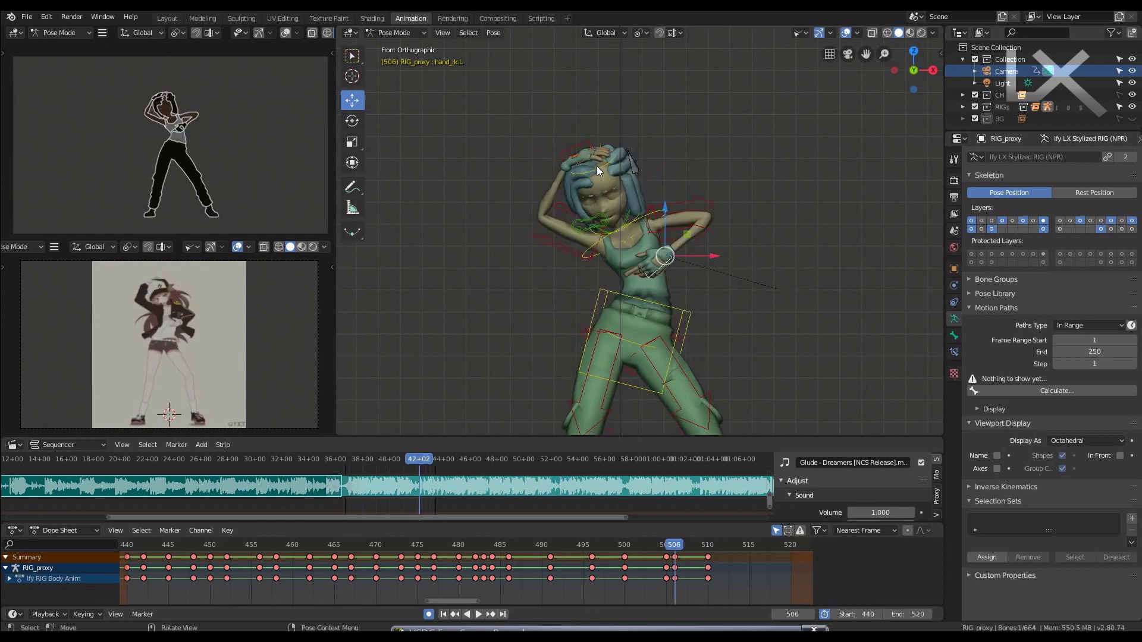
{"action": "scroll", "coordinate": [607, 148], "scroll_direction": "up", "scroll_amount": 2}
{"action": "key", "text": "Escape"}
{"action": "left_click", "coordinate": [620, 197]}
{"action": "key", "text": "r"}
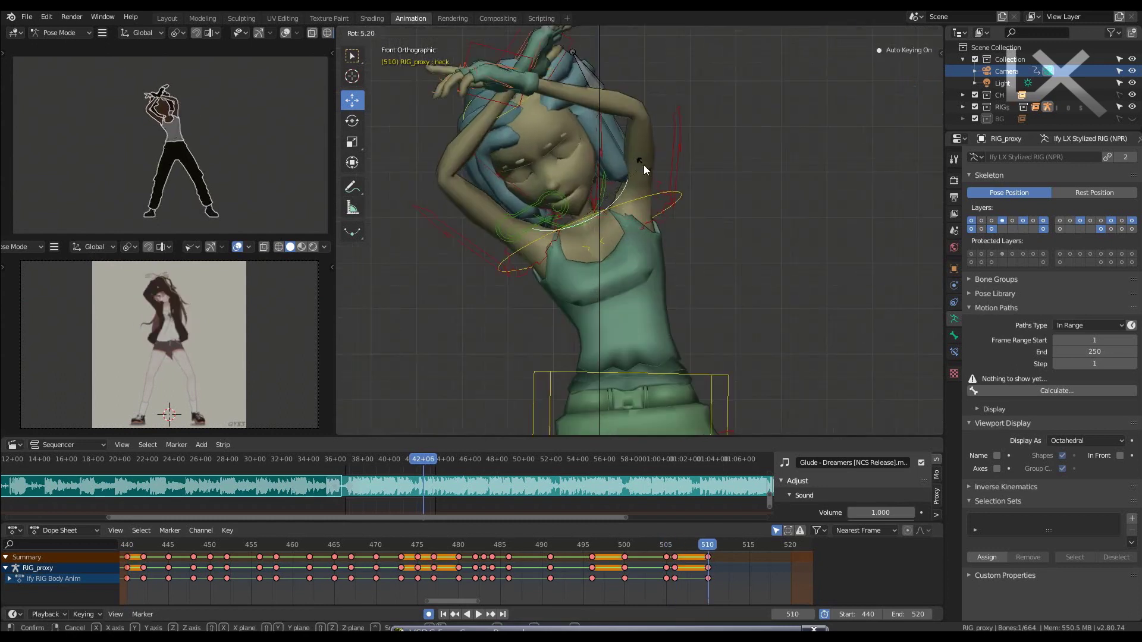
{"action": "key", "text": "Escape"}
{"action": "left_click", "coordinate": [510, 112]}
{"action": "key", "text": "r"}
{"action": "left_click", "coordinate": [729, 163]}
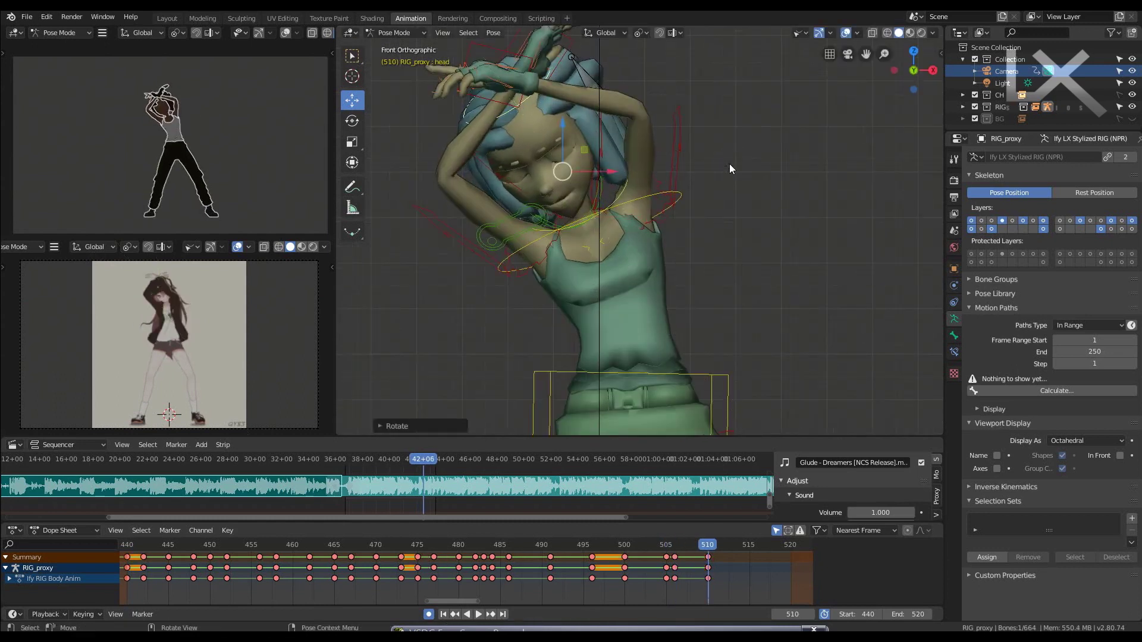
- Play back the animation twice to review the new head tilt
{"action": "key", "text": "space"}
{"action": "key", "text": "Escape"}
{"action": "key", "text": "space"}
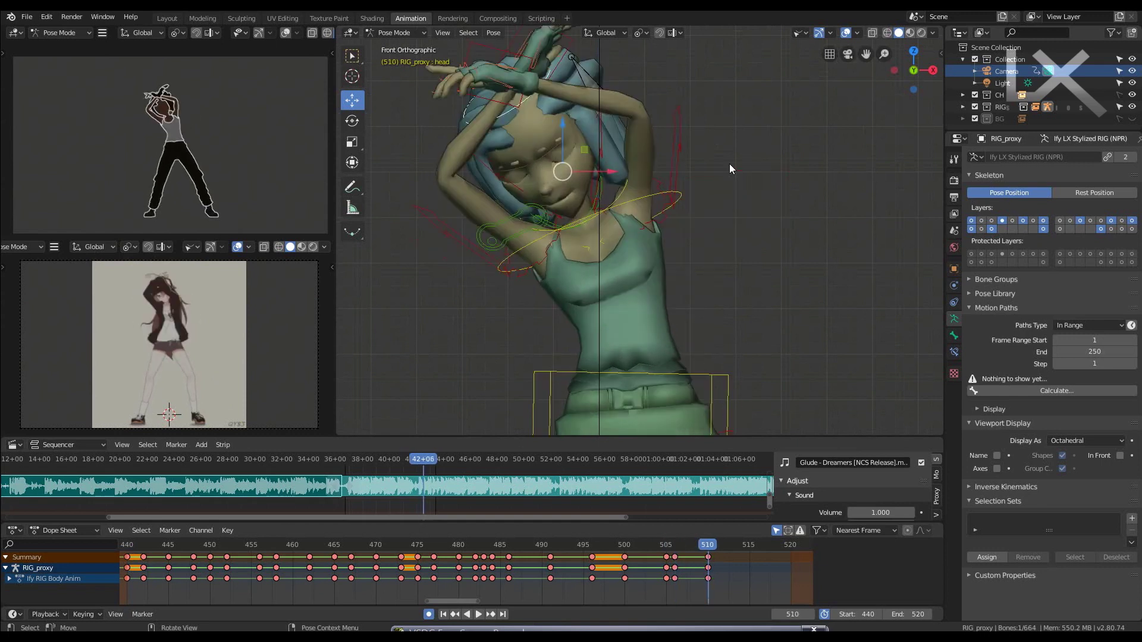
{"action": "key", "text": "Escape"}
{"action": "scroll", "coordinate": [600, 234], "scroll_direction": "down", "scroll_amount": 3}
- Rotate the torso bone at frame 510 and review it in playback
{"action": "left_click", "coordinate": [654, 288]}
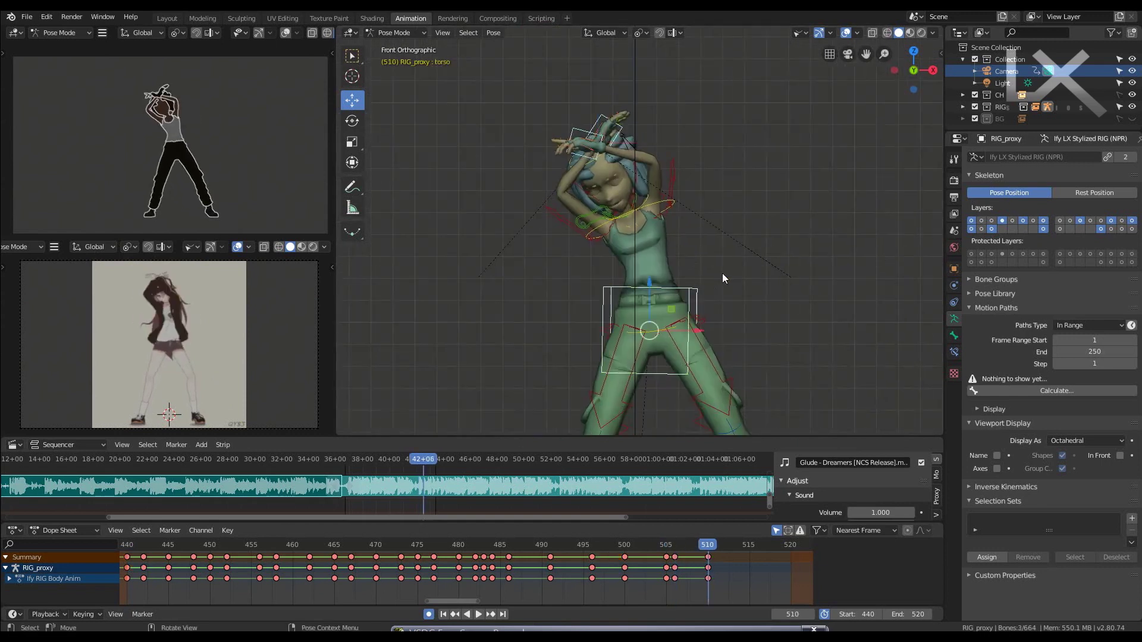
{"action": "key", "text": "r"}
{"action": "left_click", "coordinate": [736, 271]}
{"action": "key", "text": "space"}
{"action": "key", "text": "Escape"}
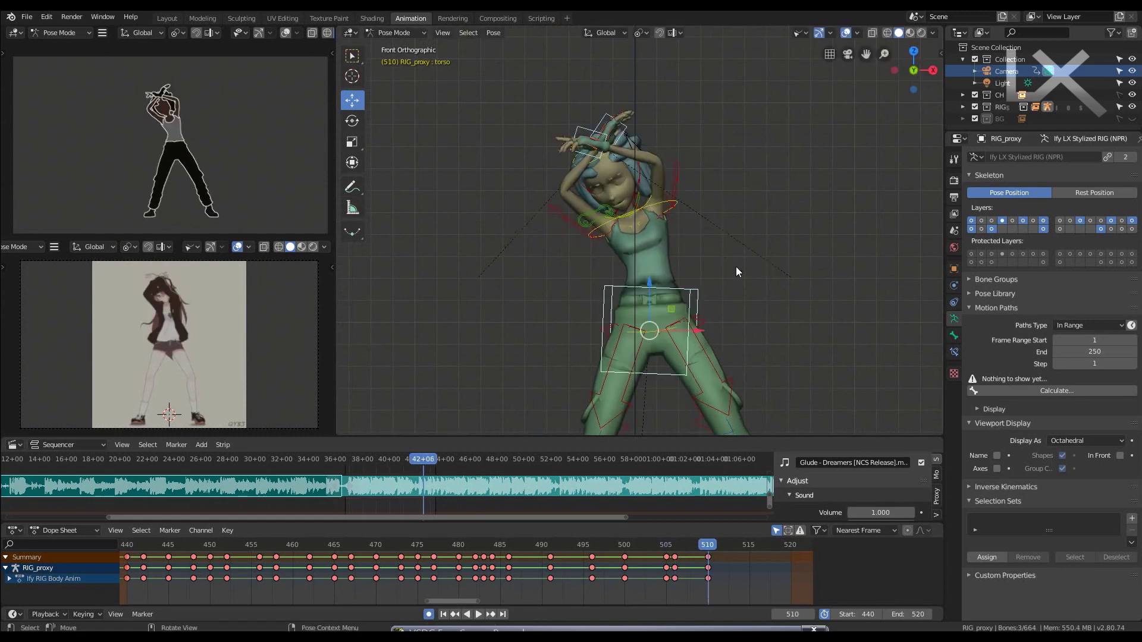
{"action": "key", "text": "space"}
{"action": "key", "text": "Escape"}
- Compare the frame 510 pose against frame 506 with a playback check
{"action": "left_click", "coordinate": [700, 289], "text": "shift"}
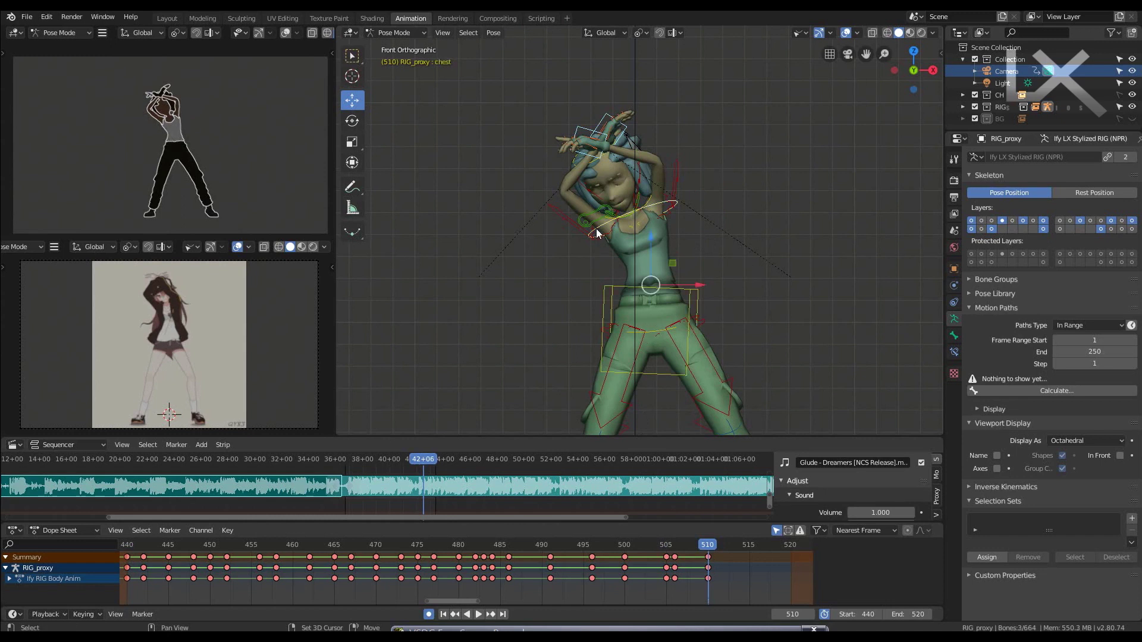
{"action": "key", "text": "Left"}
{"action": "key", "text": "Left"}
{"action": "key", "text": "Left"}
{"action": "key", "text": "Left"}
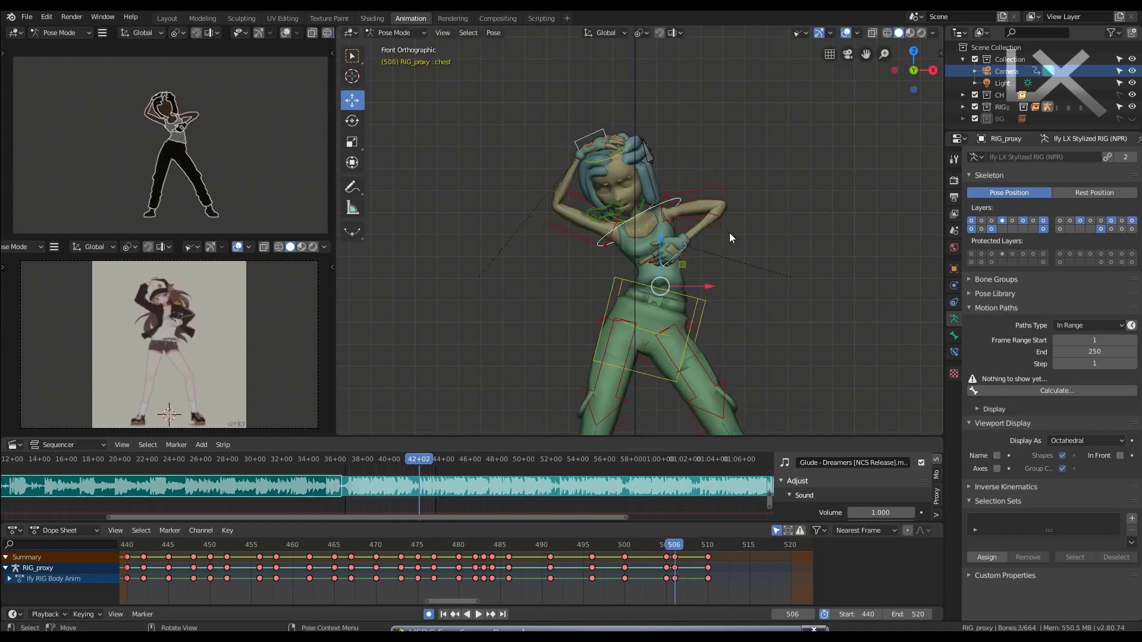
{"action": "key", "text": "space"}
{"action": "key", "text": "Escape"}
{"action": "scroll", "coordinate": [729, 233], "scroll_direction": "down", "scroll_amount": 4}
{"action": "key", "text": "Right"}
{"action": "key", "text": "Right"}
{"action": "key", "text": "Right"}
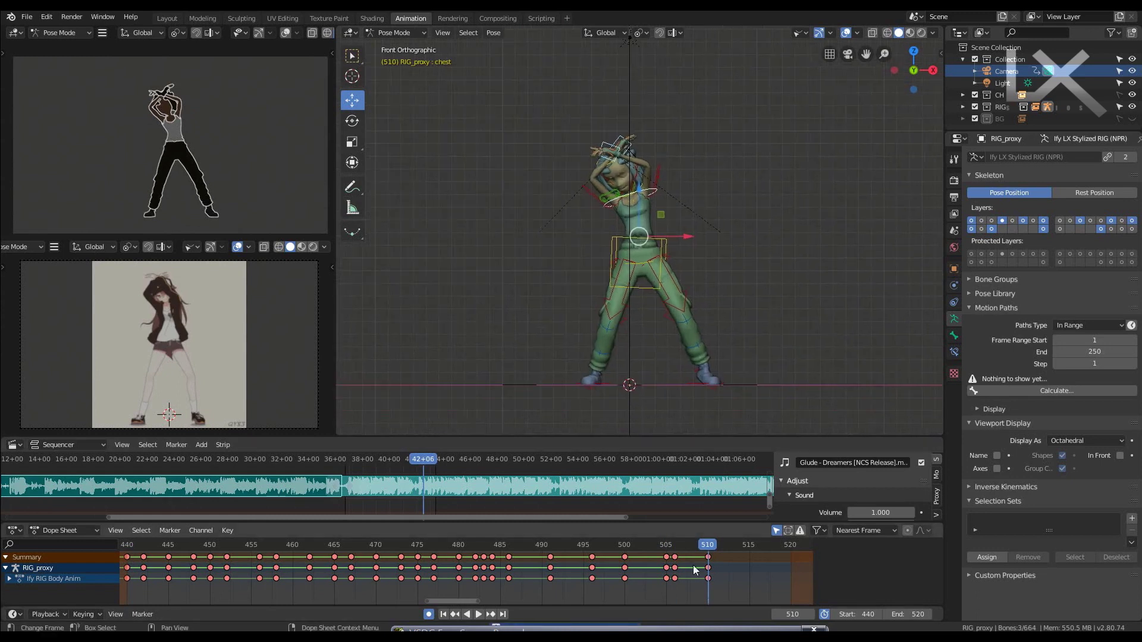
- Select all bones and paste the frame 442 pose onto frame 513
{"action": "left_click_drag", "start_coordinate": [710, 546], "coordinate": [733, 548]}
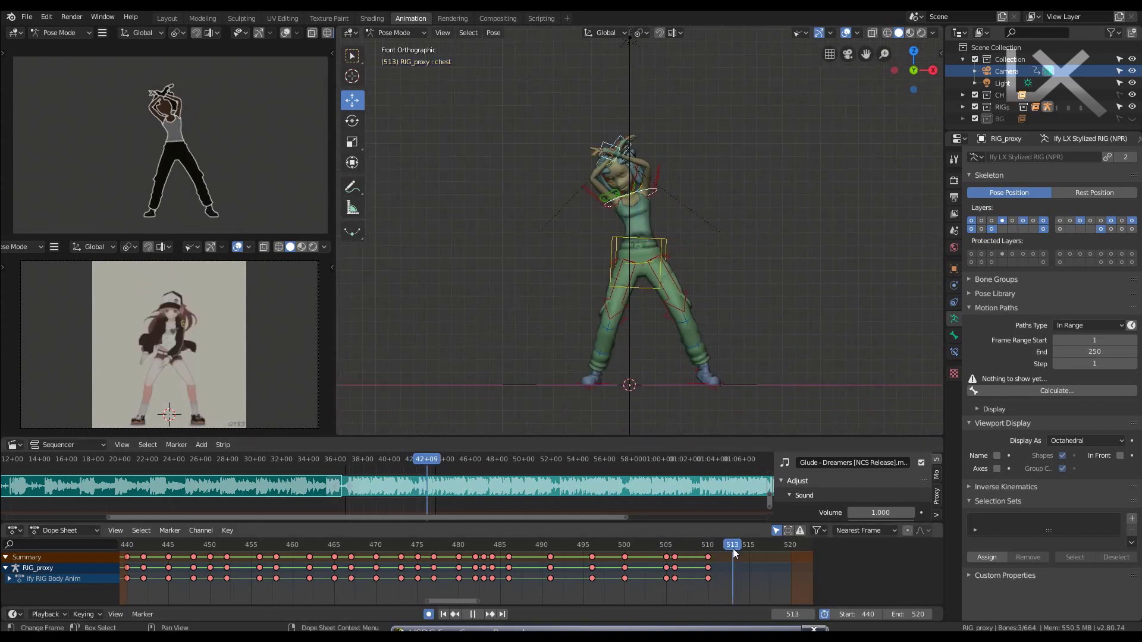
{"action": "left_click_drag", "start_coordinate": [732, 548], "coordinate": [732, 550]}
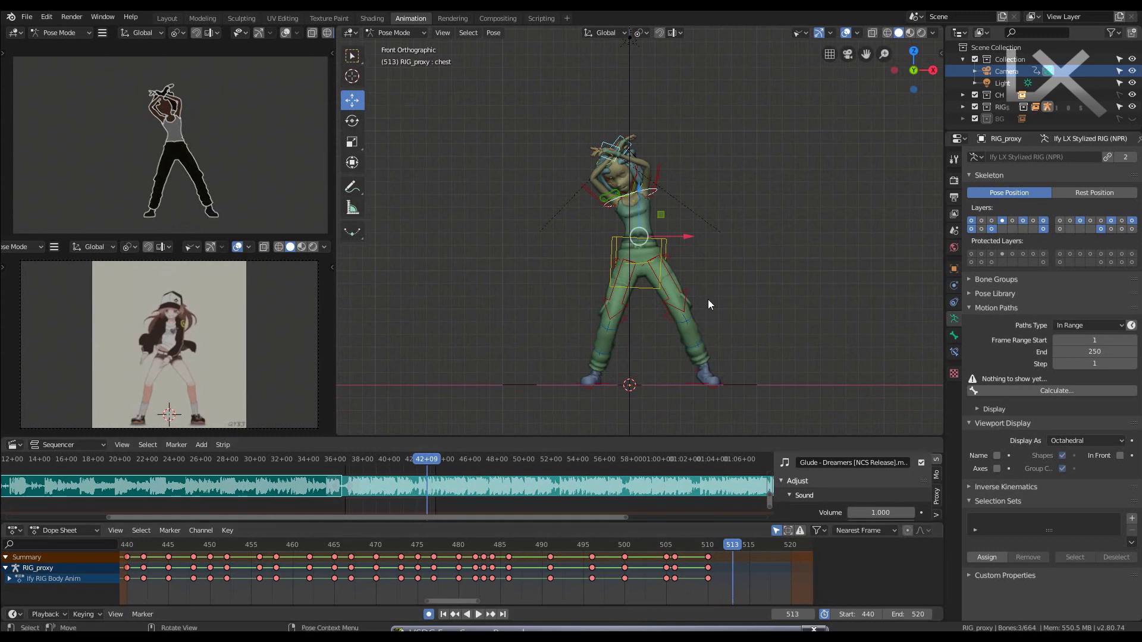
{"action": "key", "text": "a"}
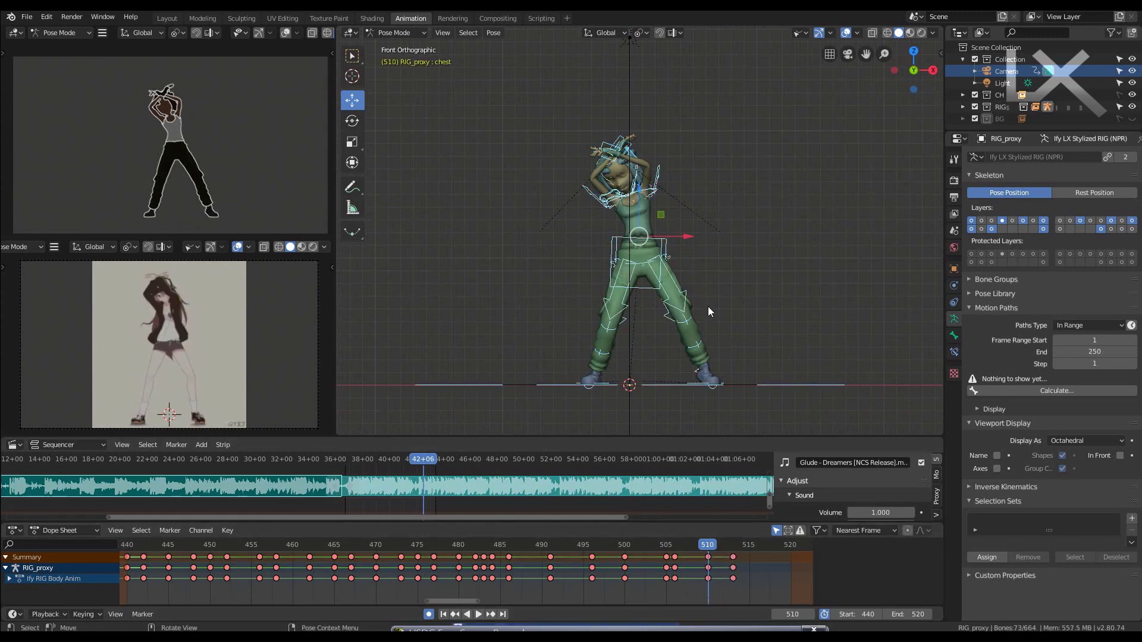
{"action": "left_click", "coordinate": [443, 614]}
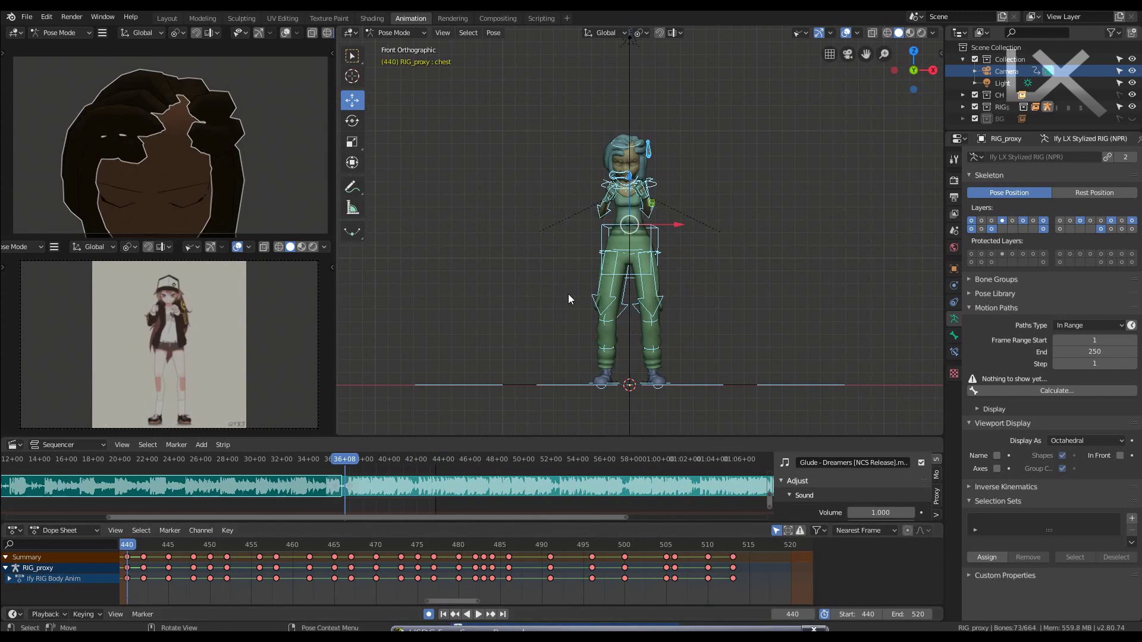
{"action": "key", "text": "Up"}
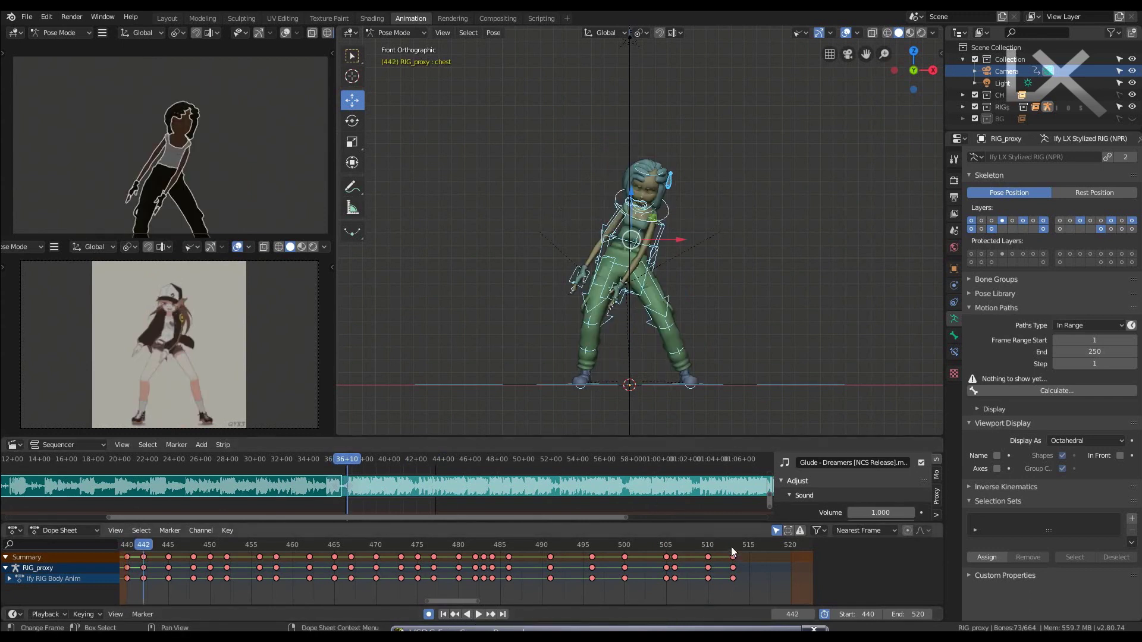
{"action": "left_click", "coordinate": [733, 545]}
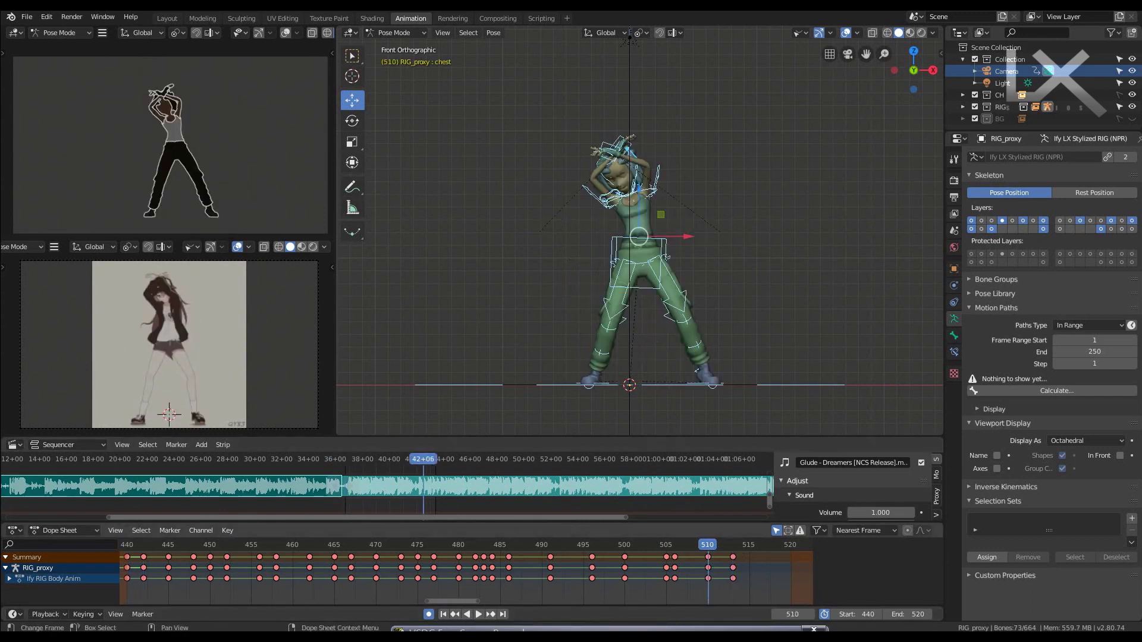
{"action": "left_click", "coordinate": [443, 615]}
{"action": "key", "text": "Up"}
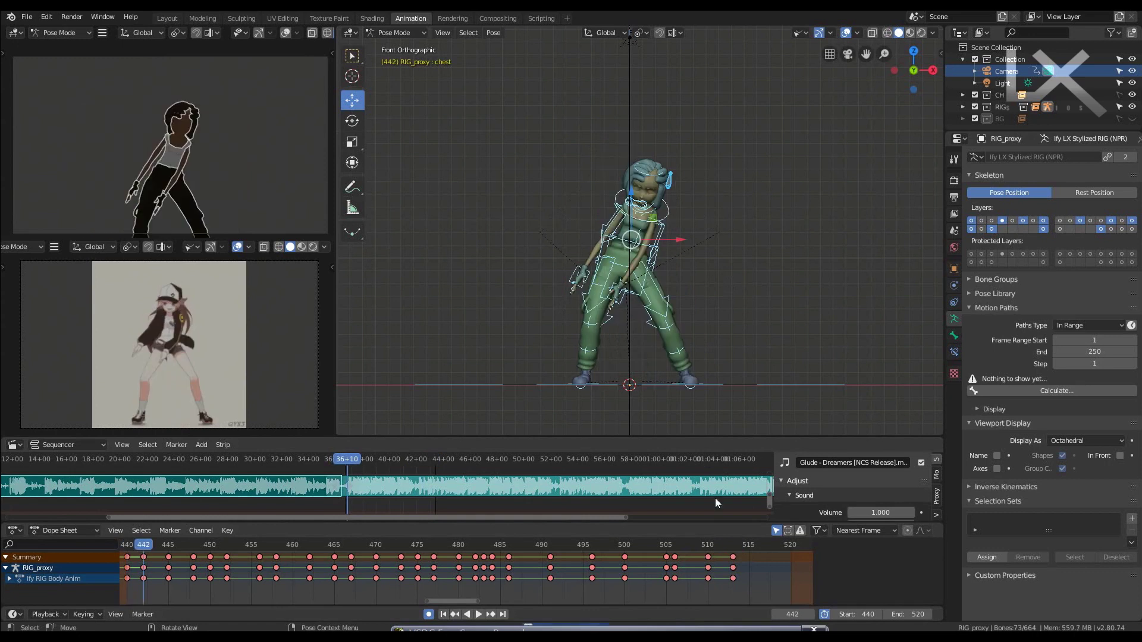
{"action": "left_click", "coordinate": [732, 545]}
{"action": "key", "text": "ctrl+v"}
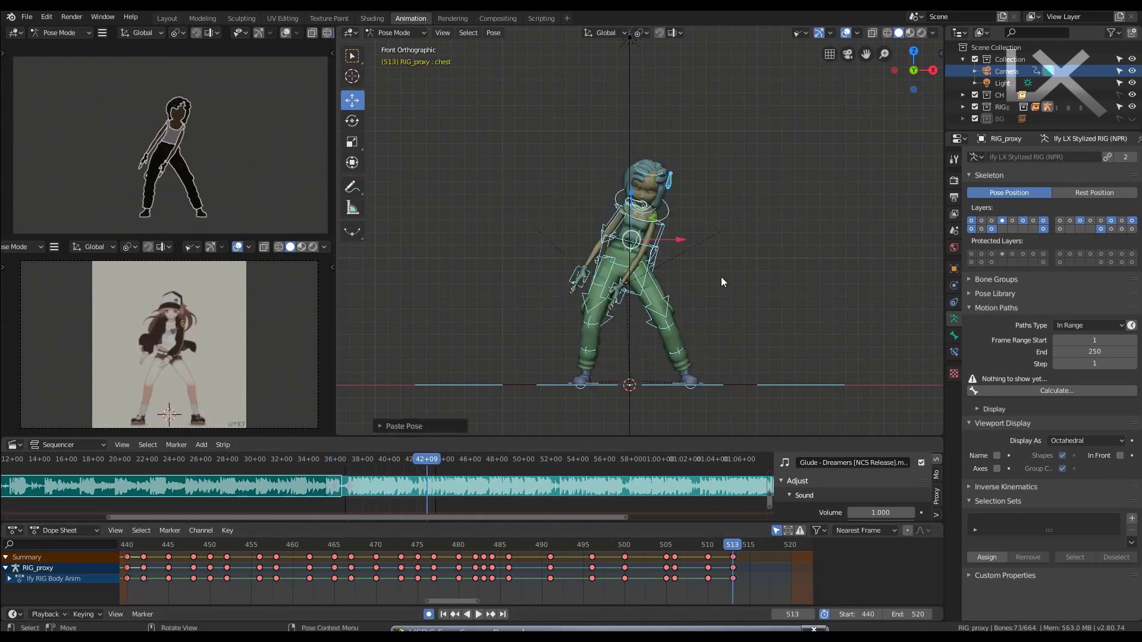
- Select the left foot control and compare its pose across neighbouring keyframes
{"action": "scroll", "coordinate": [702, 297], "scroll_direction": "up", "scroll_amount": 3}
{"action": "left_click", "coordinate": [737, 351]}
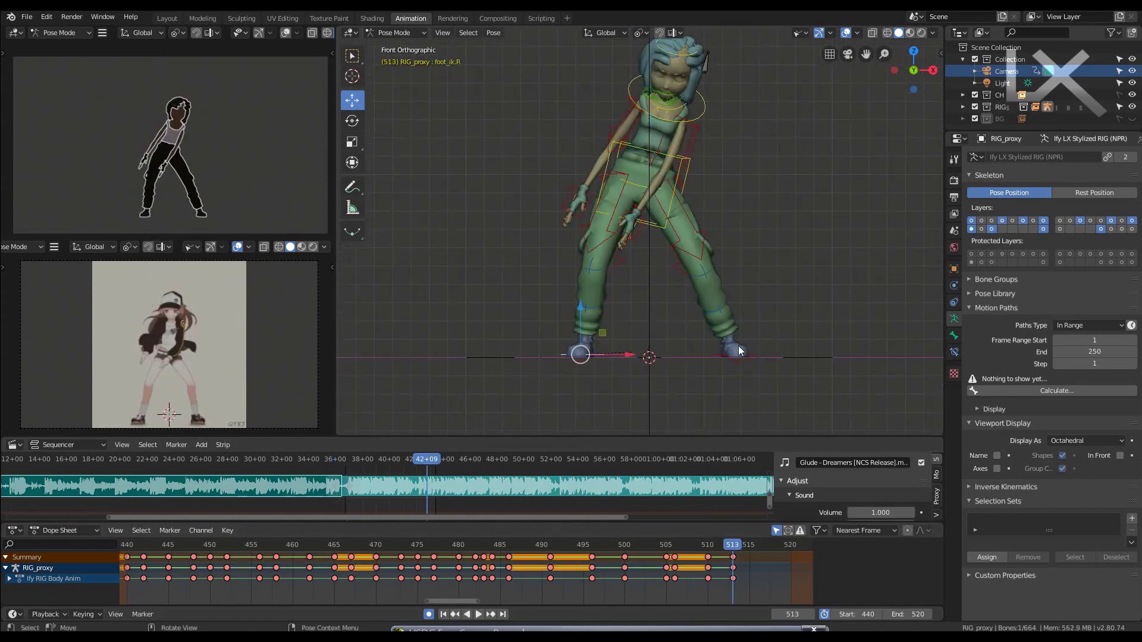
{"action": "key", "text": "Down"}
{"action": "key", "text": "Down"}
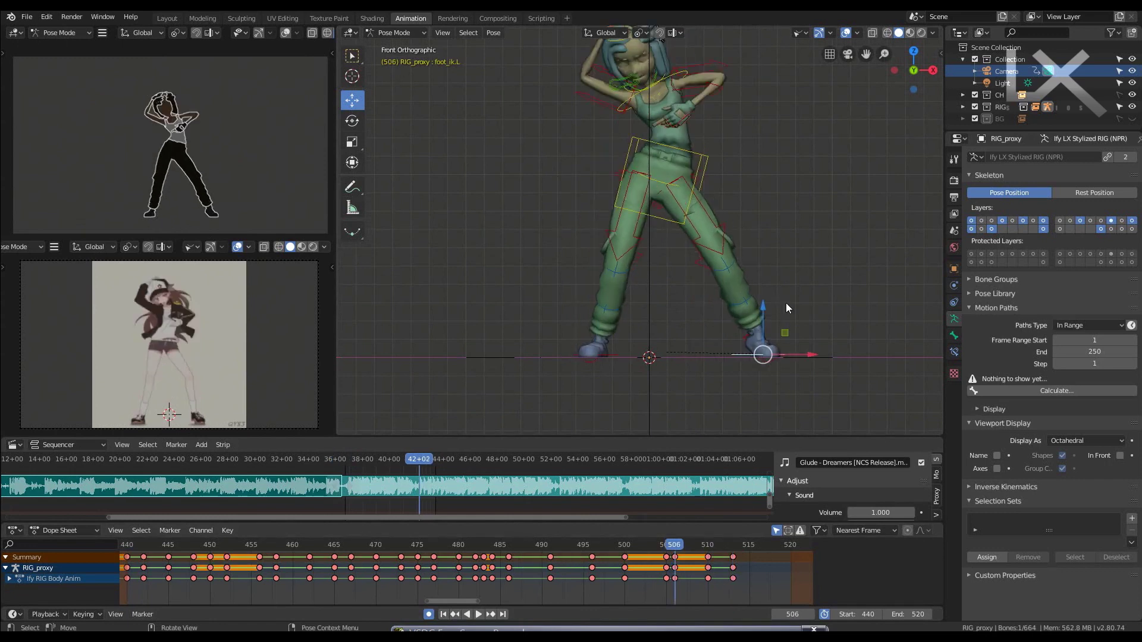
{"action": "key", "text": "Up"}
{"action": "key", "text": "Up"}
{"action": "key", "text": "Down"}
{"action": "key", "text": "Up"}
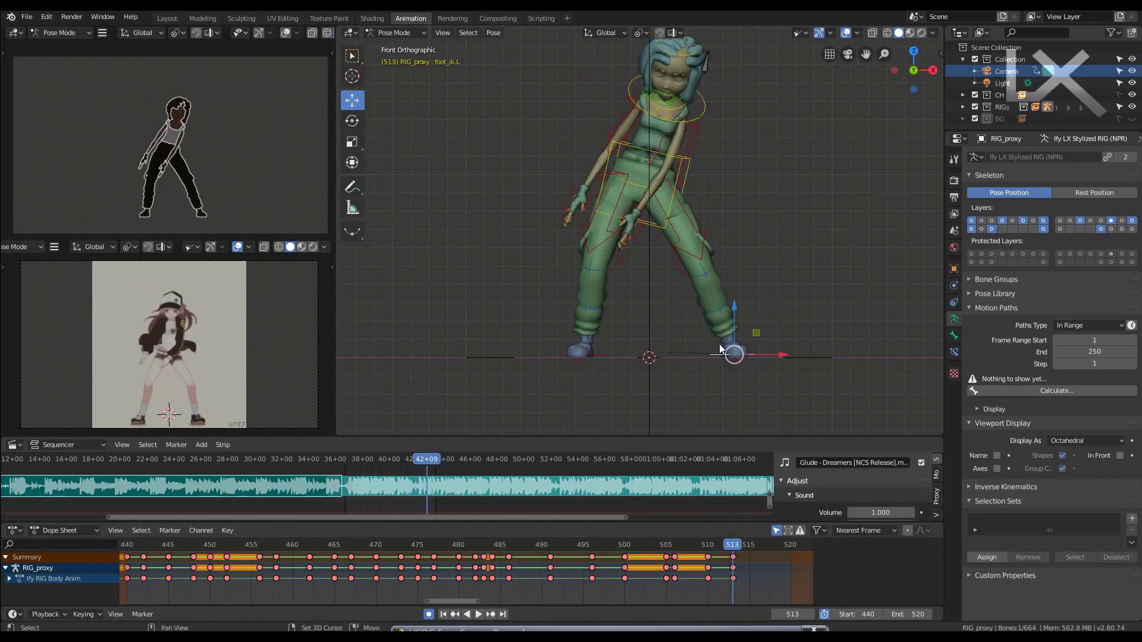
{"action": "key", "text": "Down"}
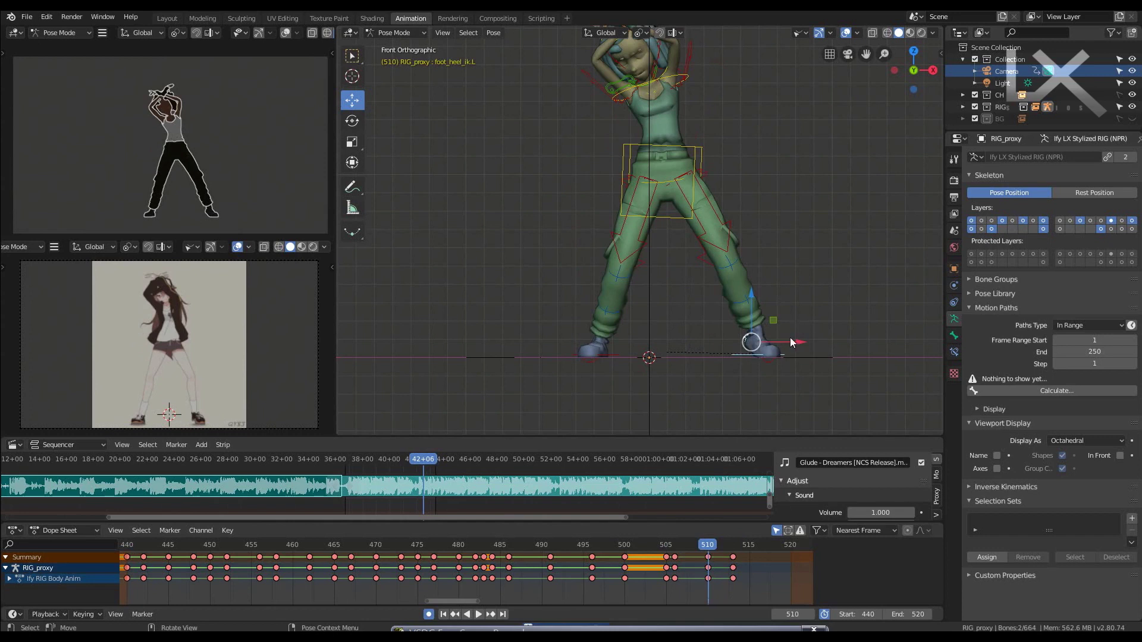
{"action": "key", "text": "Up"}
- Paste the copied left foot pose at frames 510, 506, 505 and 500
{"action": "key", "text": "Down"}
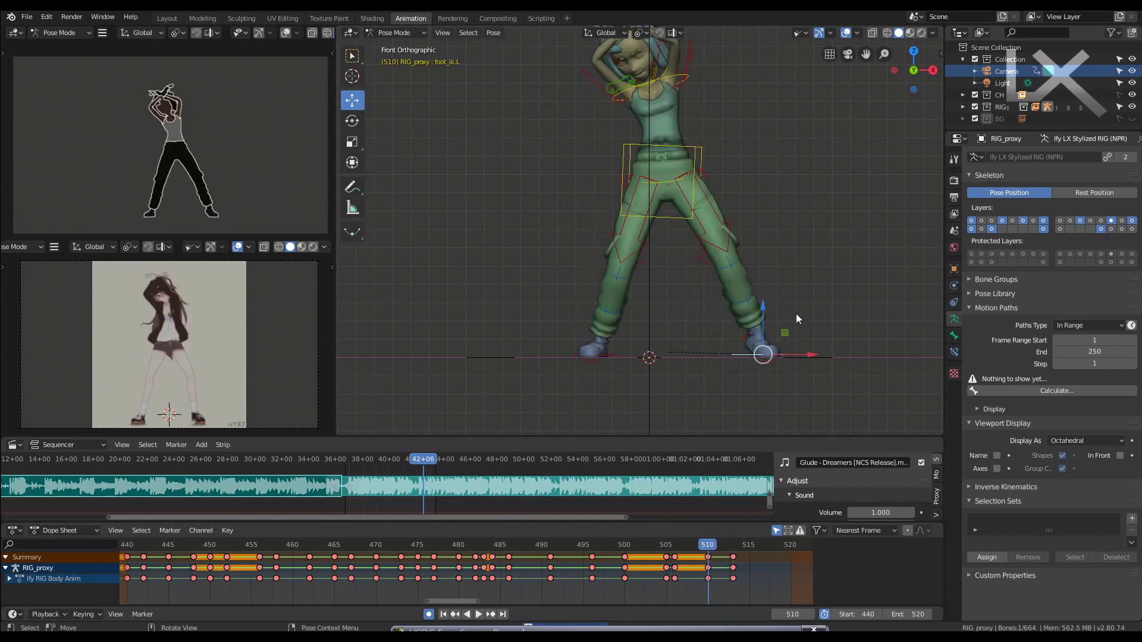
{"action": "key", "text": "ctrl+v"}
{"action": "key", "text": "Down"}
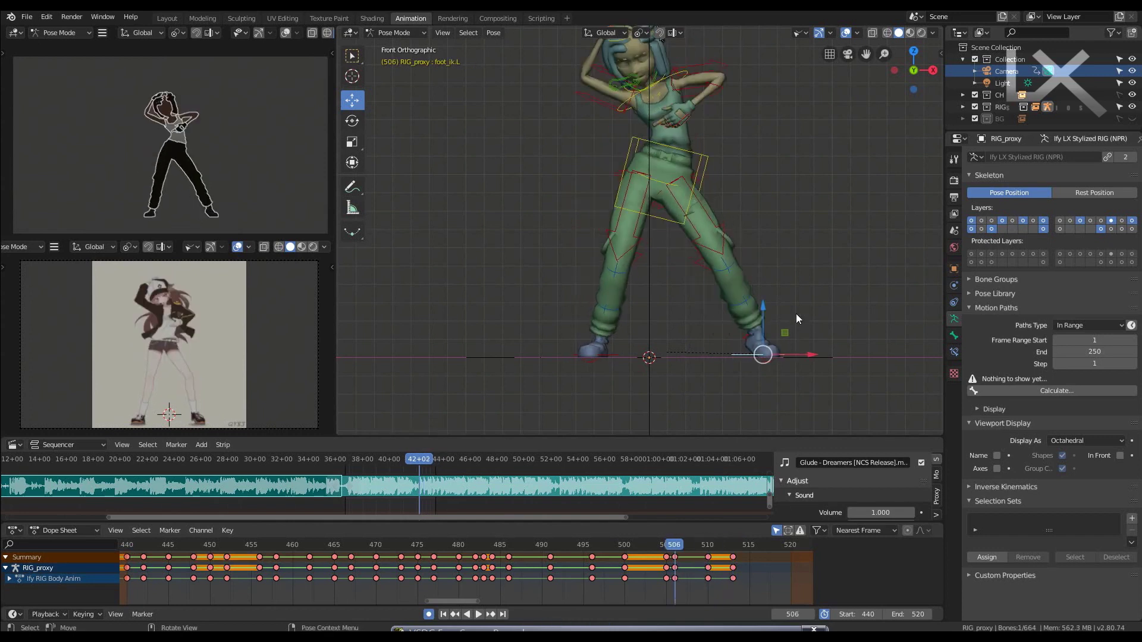
{"action": "key", "text": "ctrl+v"}
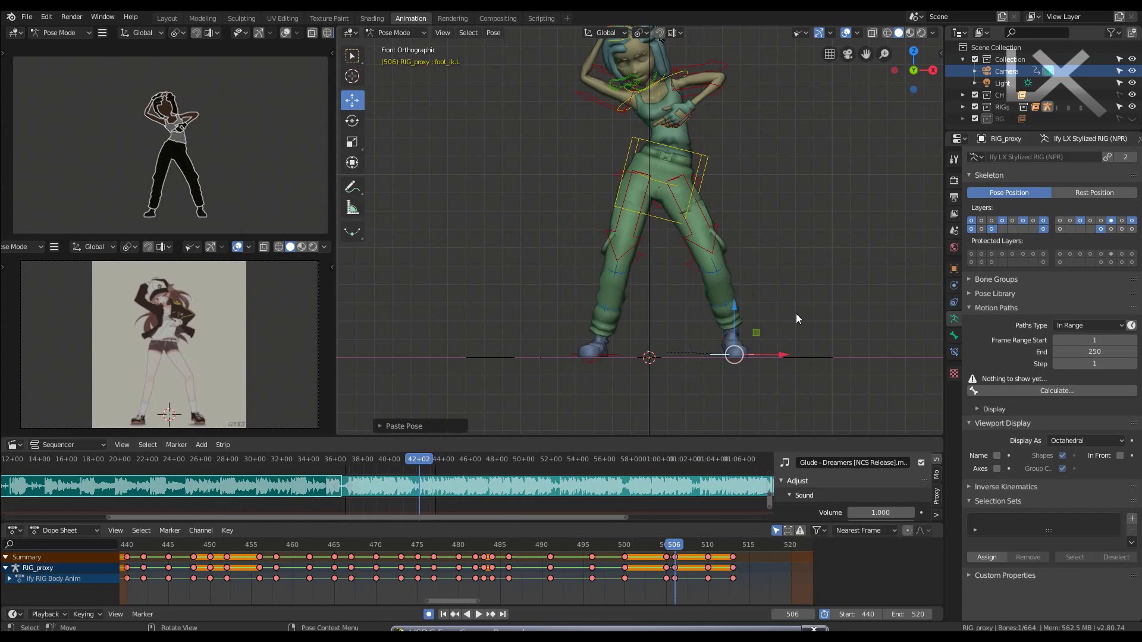
{"action": "key", "text": "Left"}
{"action": "key", "text": "Right"}
{"action": "key", "text": "Left"}
{"action": "key", "text": "Right"}
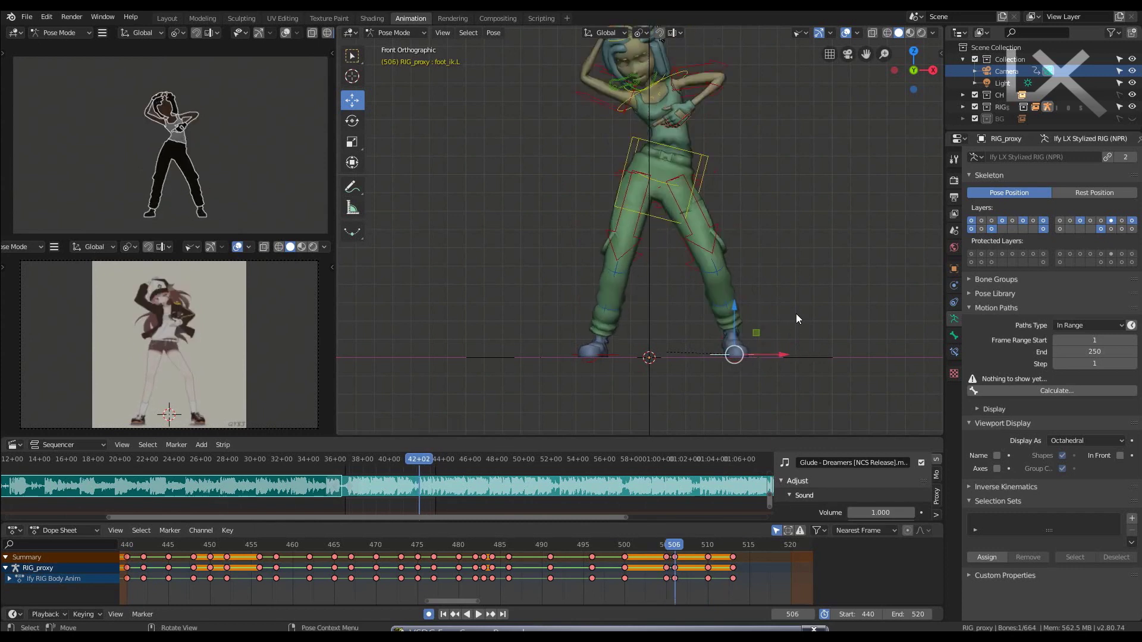
{"action": "key", "text": "Left"}
{"action": "key", "text": "ctrl+v"}
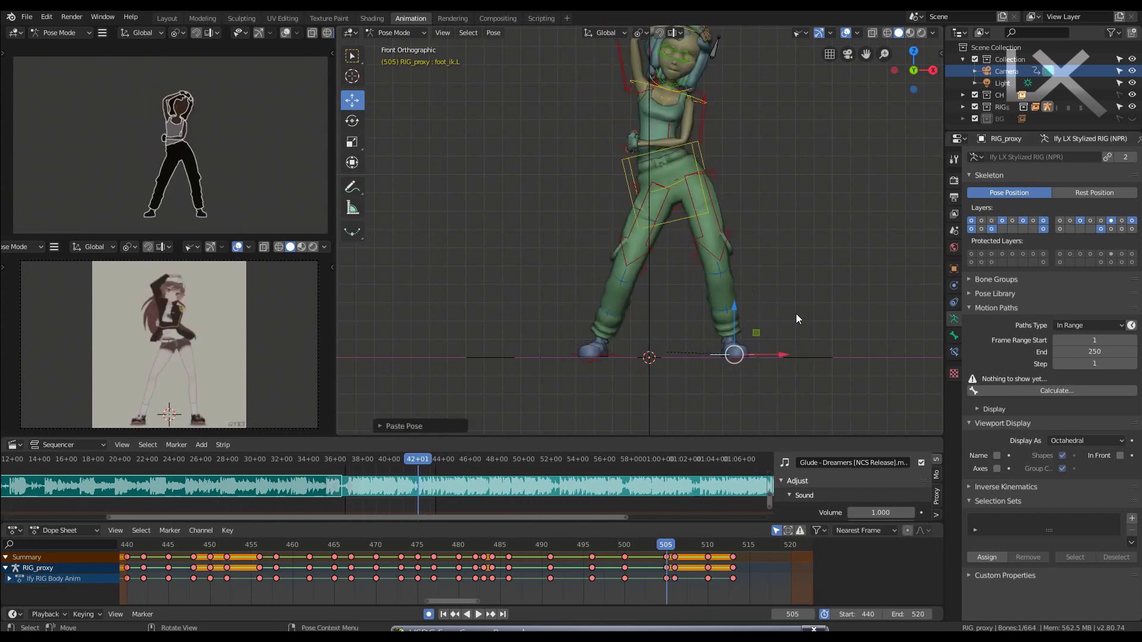
{"action": "key", "text": "Down"}
{"action": "key", "text": "ctrl+v"}
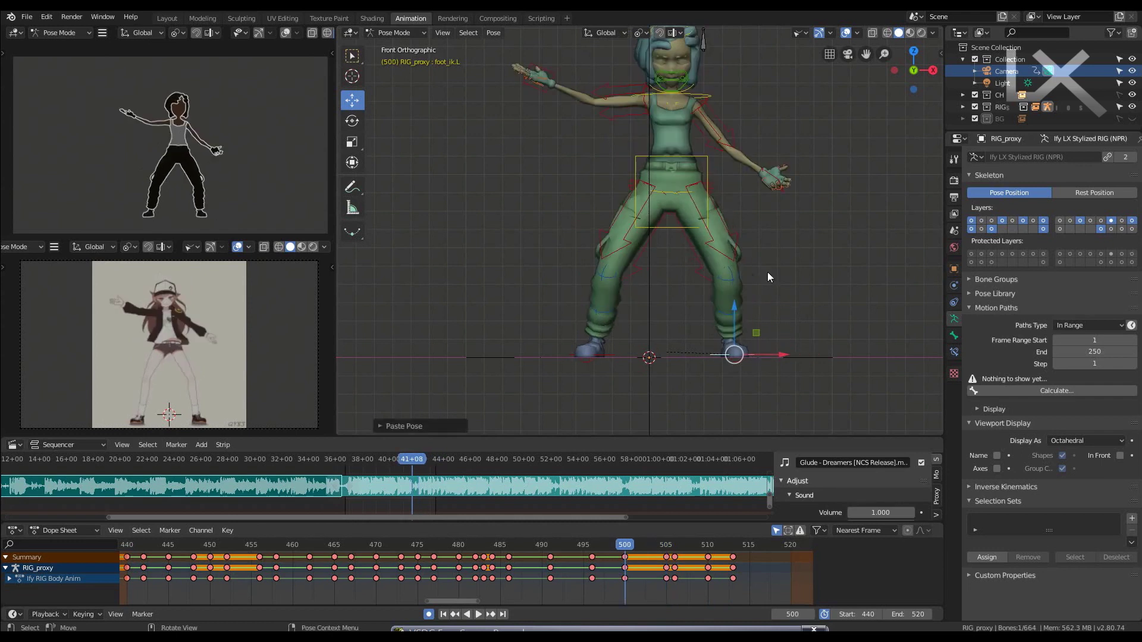
- Select the right hand and torso controls and play the animation from frame 500
{"action": "left_click", "coordinate": [557, 77]}
{"action": "left_click", "coordinate": [708, 159]}
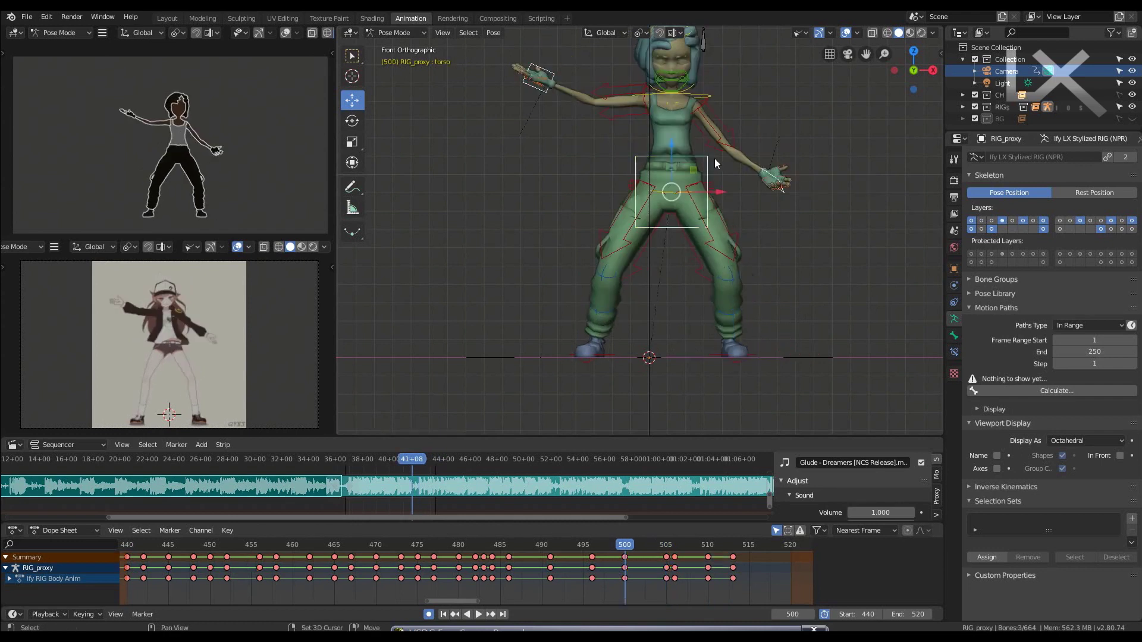
{"action": "key", "text": "Left"}
{"action": "key", "text": "Left"}
{"action": "key", "text": "Left"}
{"action": "key", "text": "Left"}
{"action": "key", "text": "Right"}
{"action": "key", "text": "Right"}
{"action": "key", "text": "Right"}
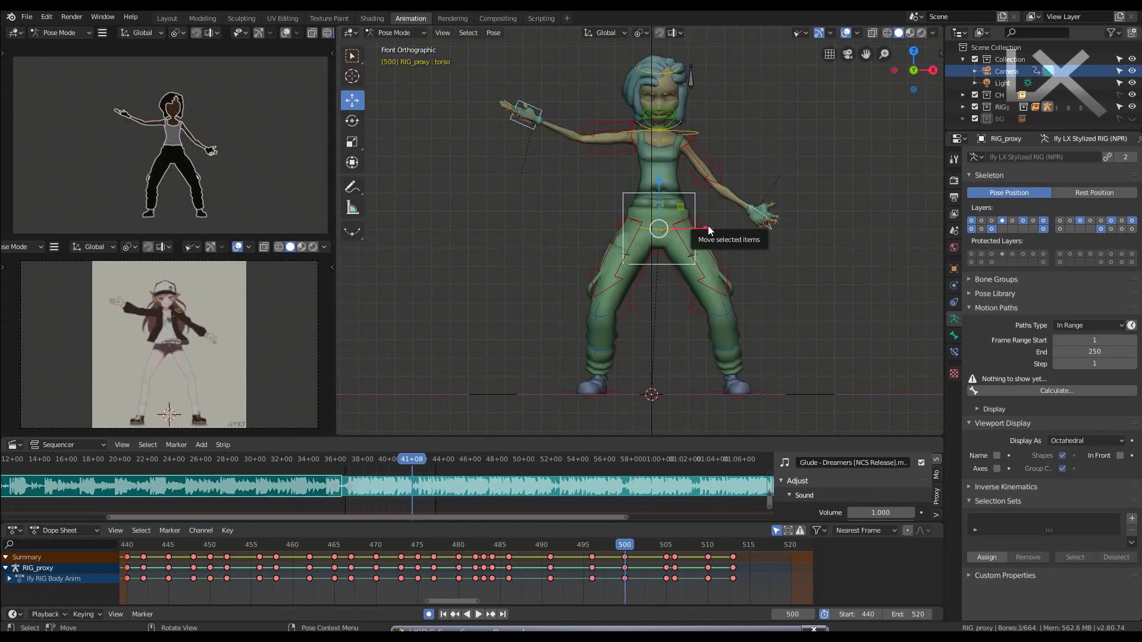
{"action": "key", "text": "space"}
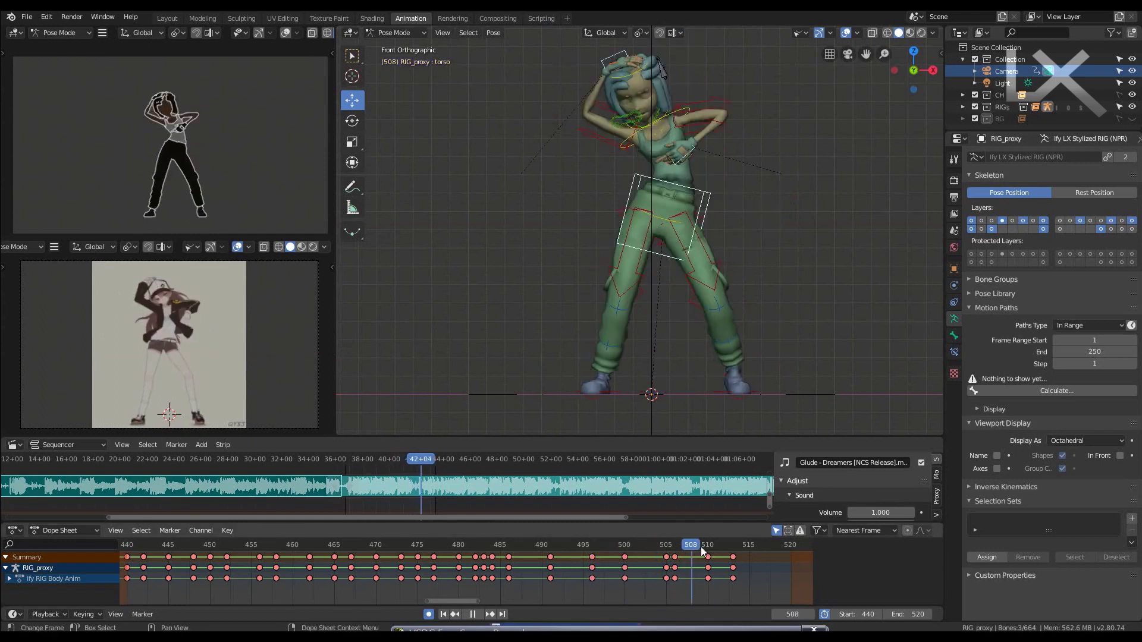
{"action": "mouse_move", "coordinate": [715, 544]}
{"action": "left_mouse_down"}
{"action": "mouse_move", "coordinate": [761, 547]}
{"action": "mouse_move", "coordinate": [758, 559]}
{"action": "left_mouse_up"}
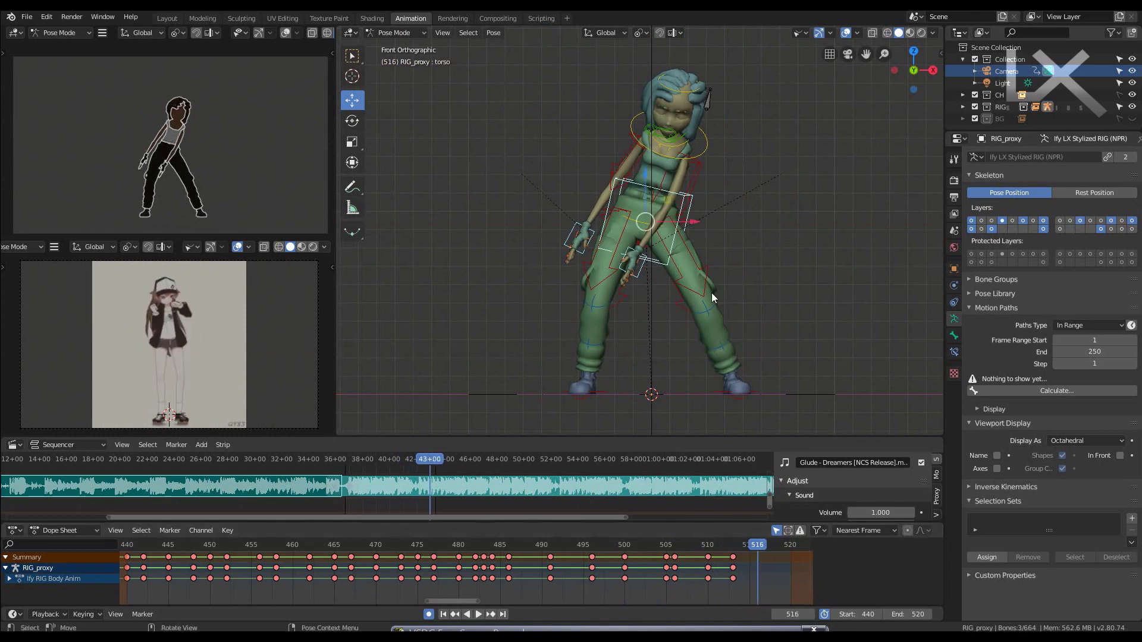
- Copy the frame 440 start pose for the body and leg bones onto frame 516
{"action": "left_click", "coordinate": [131, 546]}
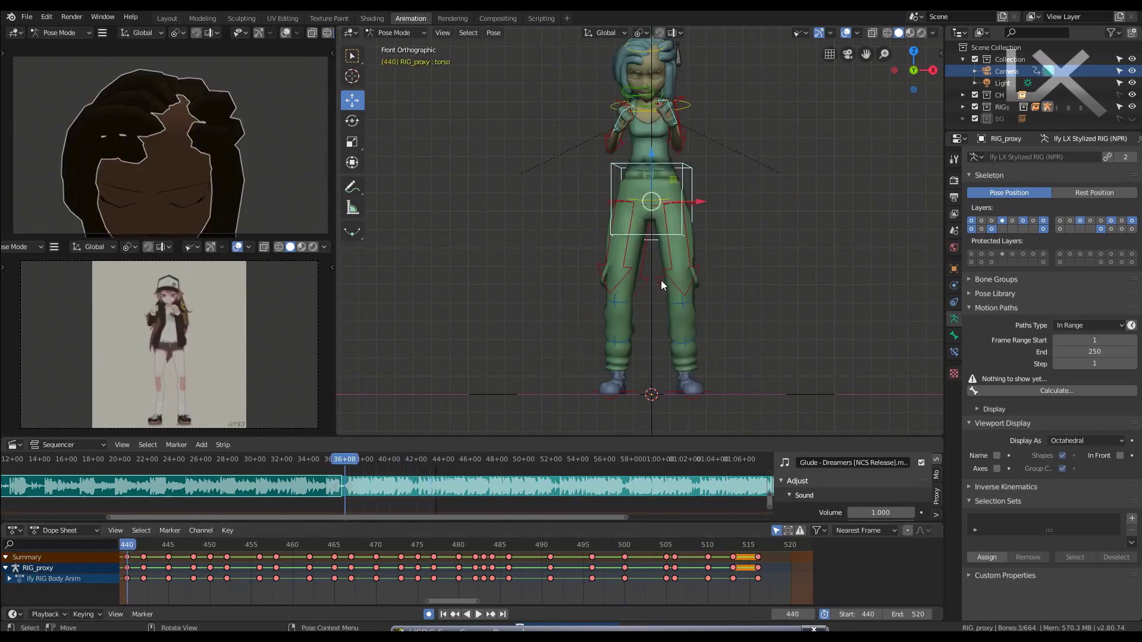
{"action": "left_click", "coordinate": [759, 549]}
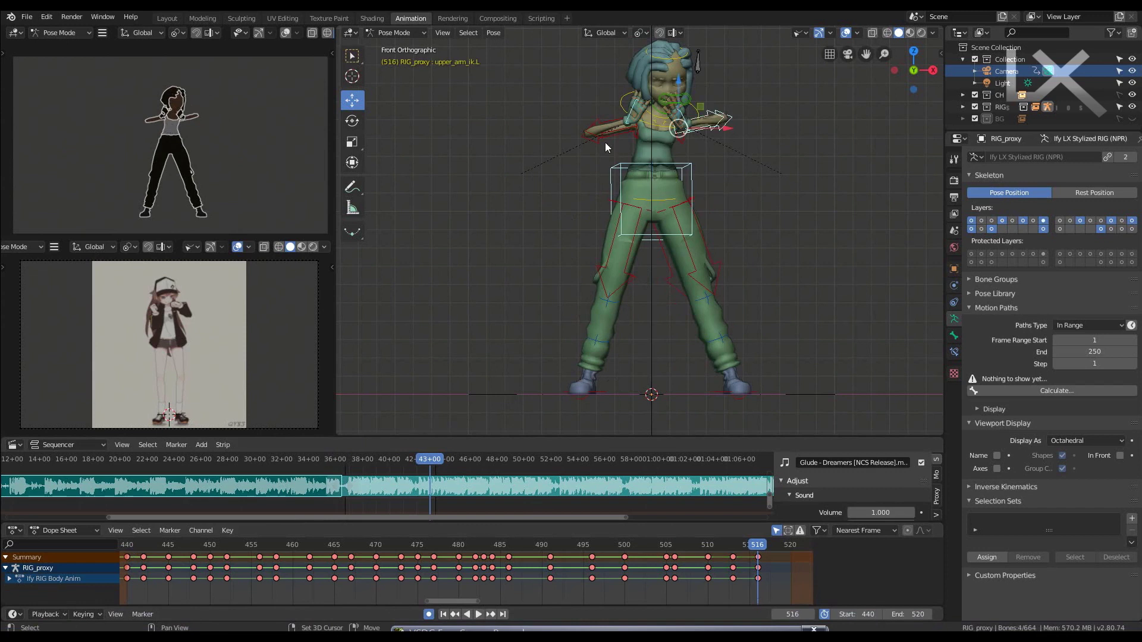
{"action": "left_click_drag", "start_coordinate": [574, 77], "coordinate": [753, 252]}
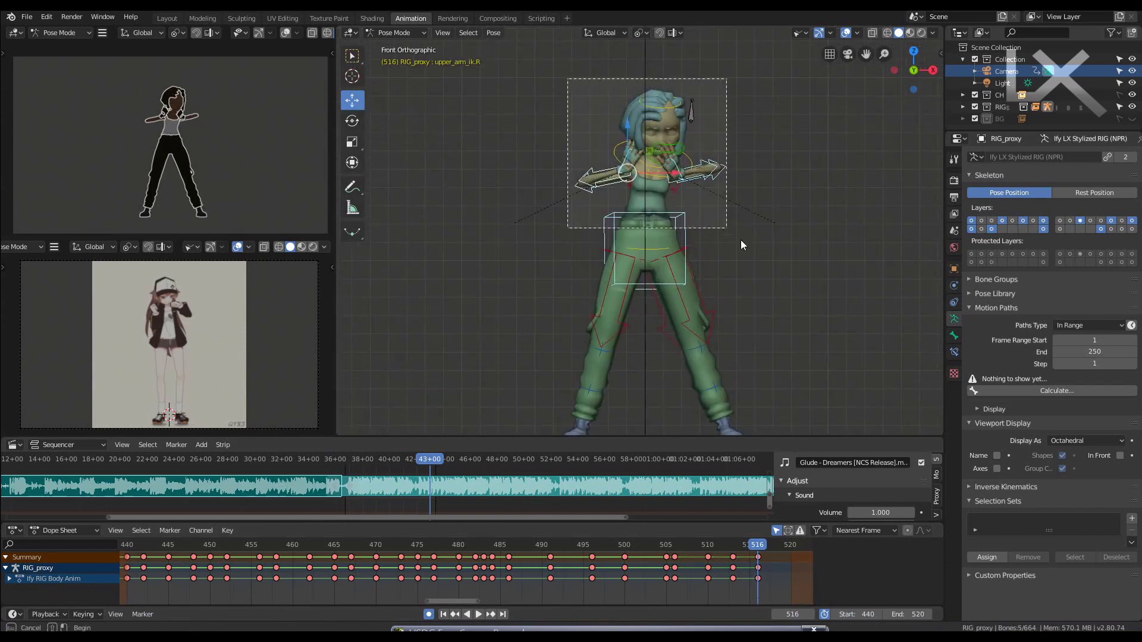
{"action": "left_click", "coordinate": [707, 301], "text": "shift"}
{"action": "left_click", "coordinate": [653, 326], "text": "shift"}
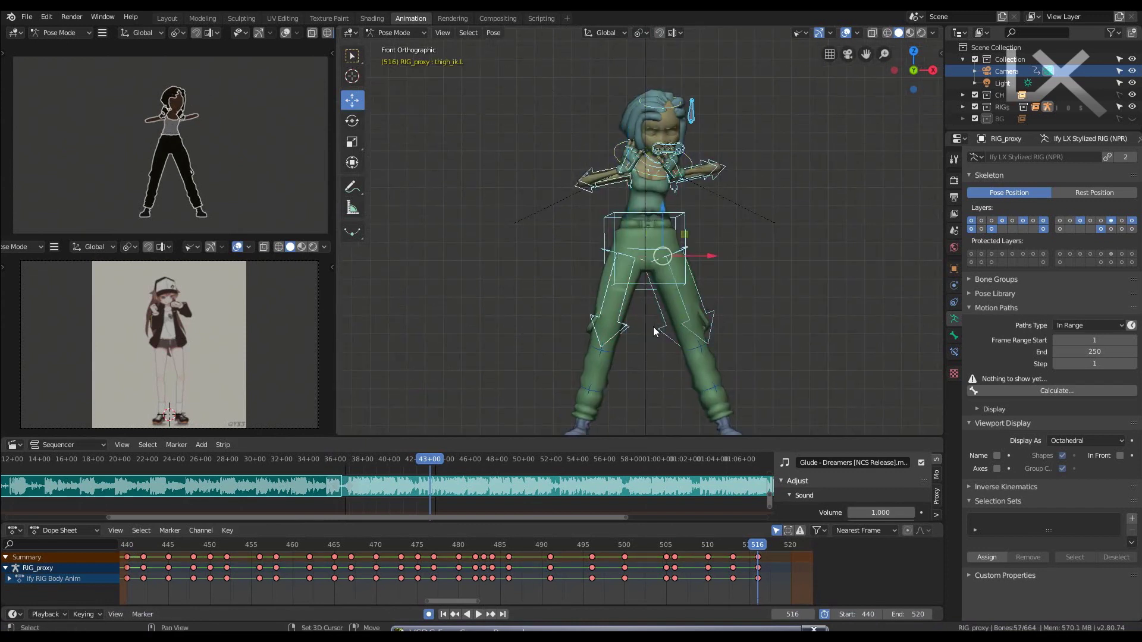
{"action": "left_click", "coordinate": [127, 546]}
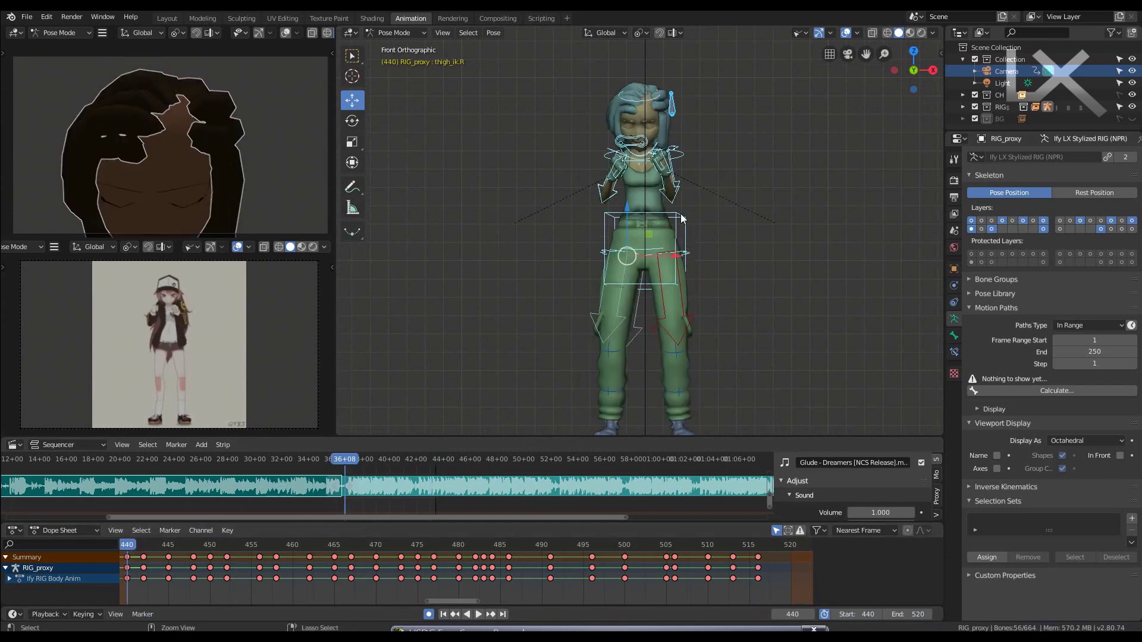
{"action": "left_click", "coordinate": [753, 544]}
{"action": "key", "text": "ctrl+v"}
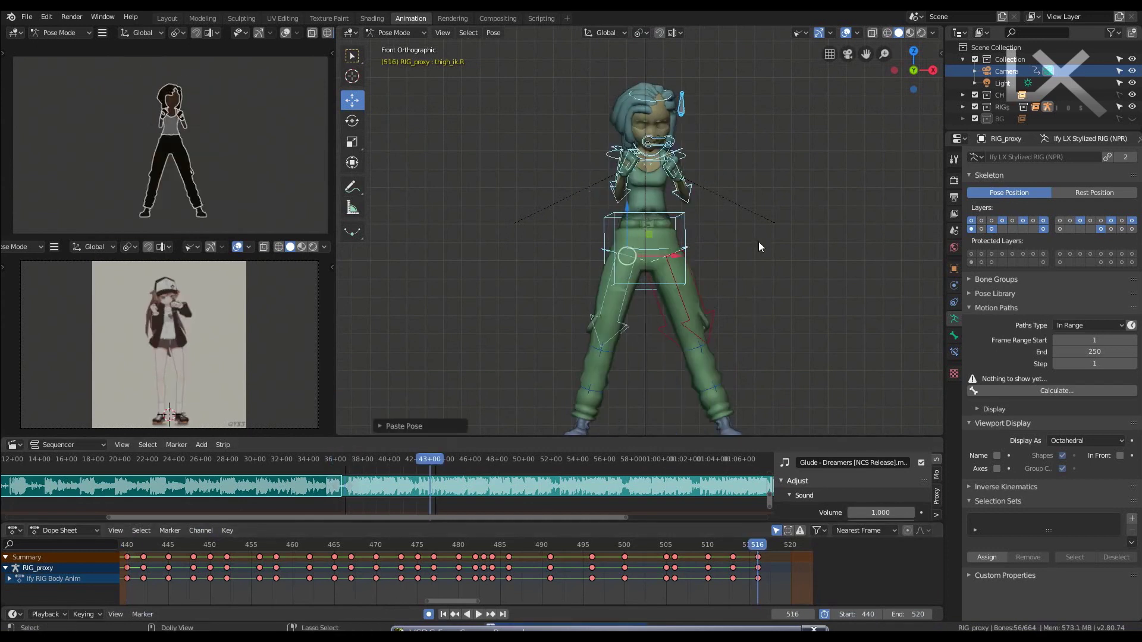
- Paste the start leg pose at frame 520, end playback at 516, and maximize the camera view
{"action": "middle_click_drag", "start_coordinate": [613, 424], "coordinate": [625, 394], "text": "shift"}
{"action": "left_click", "coordinate": [687, 282]}
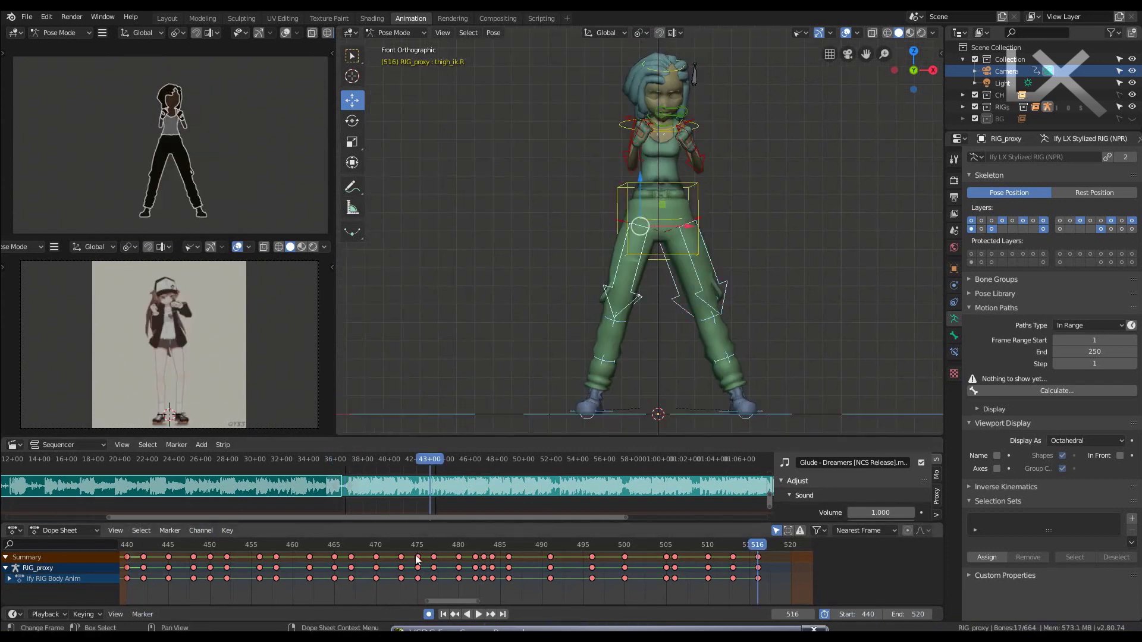
{"action": "left_click", "coordinate": [445, 612]}
{"action": "left_click", "coordinate": [503, 613]}
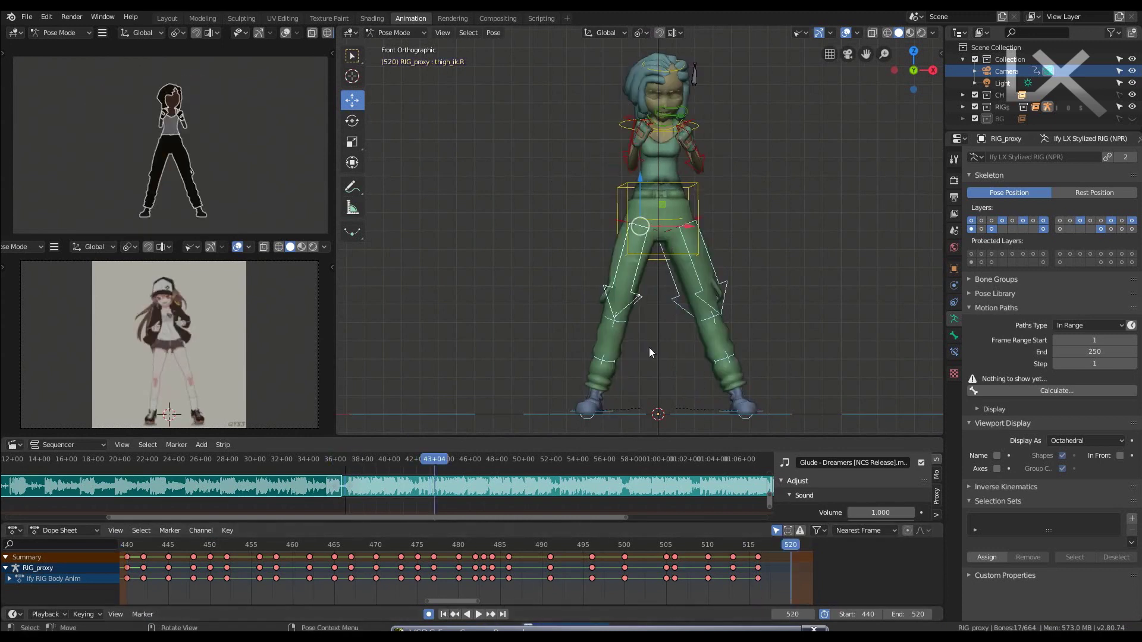
{"action": "key", "text": "ctrl+v"}
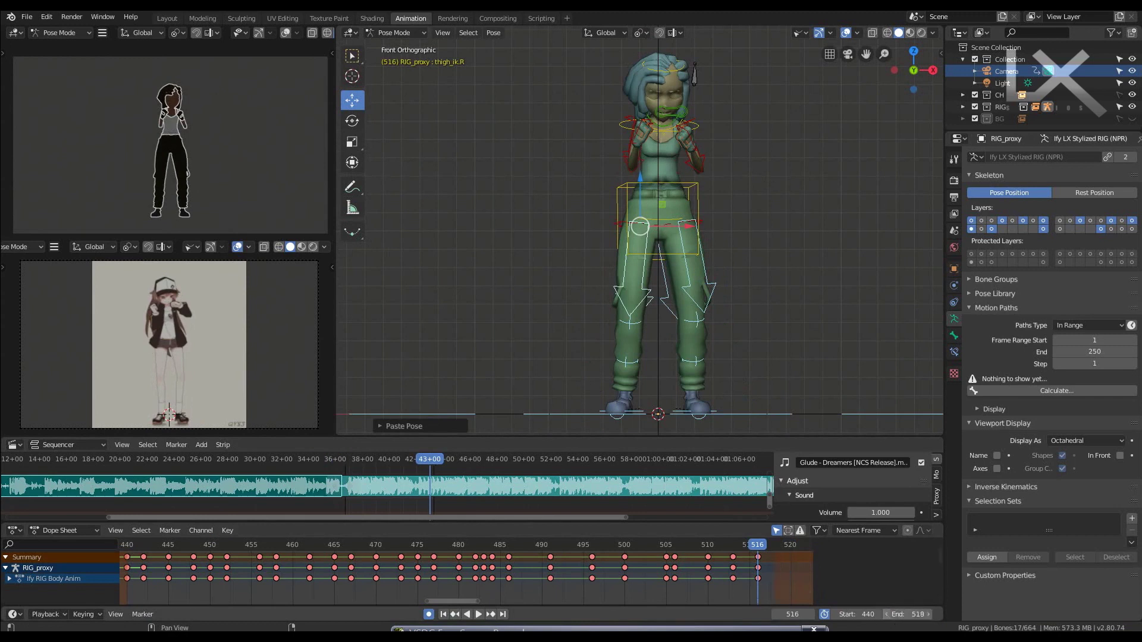
{"action": "left_click_drag", "start_coordinate": [928, 614], "coordinate": [915, 615]}
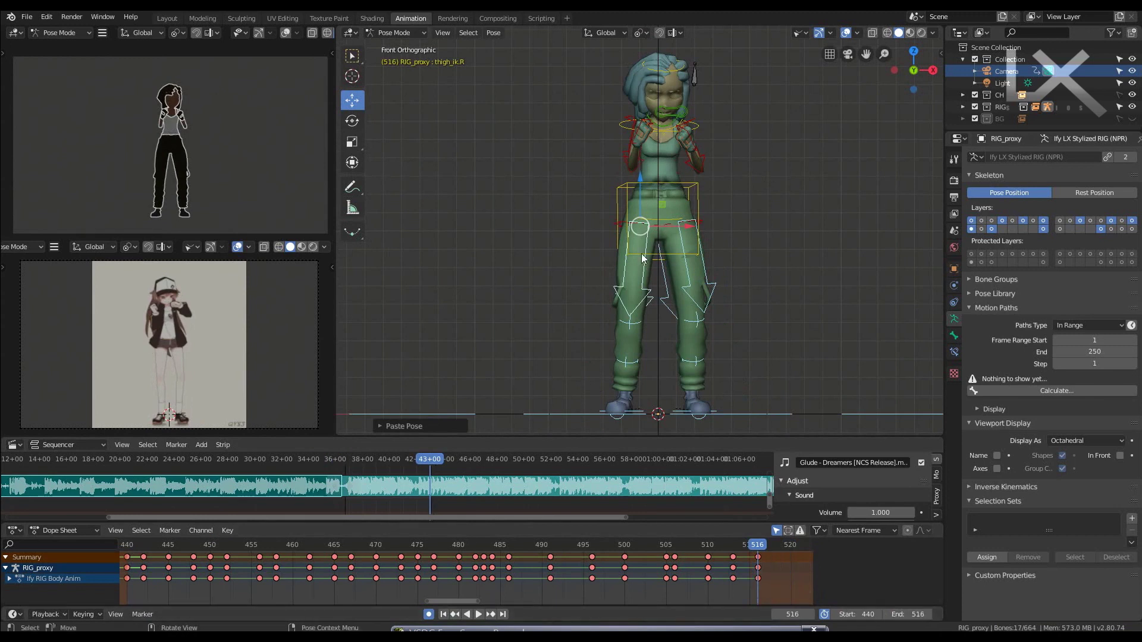
{"action": "key", "text": "ctrl+alt+space"}
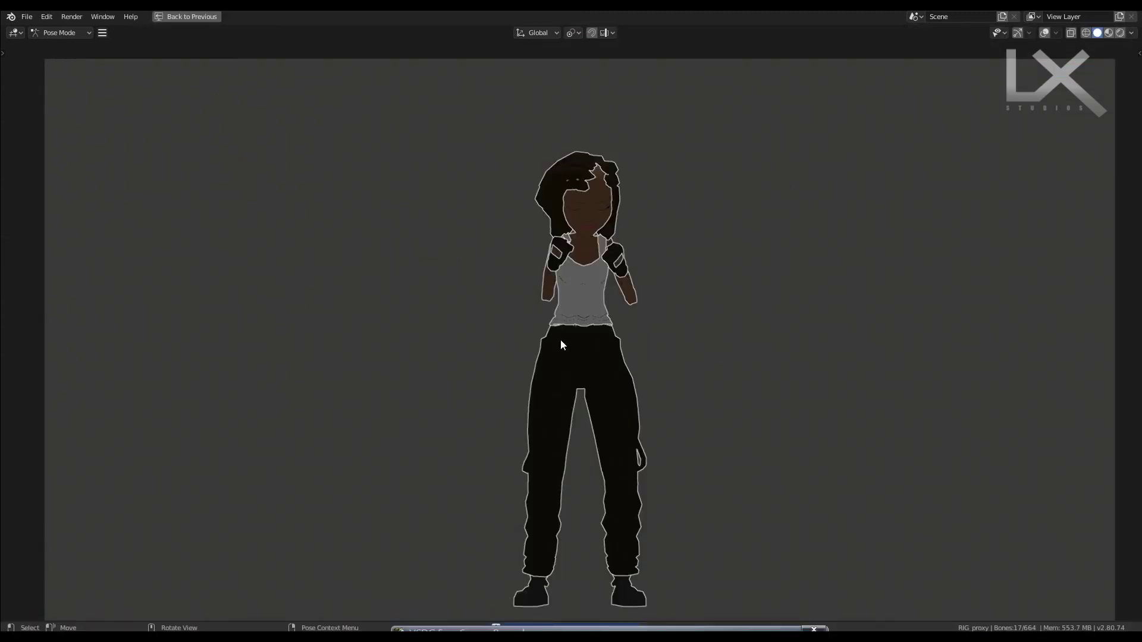
- Play the looping dance in the full-window camera view and switch to rendered shading
{"action": "scroll", "coordinate": [637, 255], "scroll_direction": "down", "scroll_amount": 1}
{"action": "key", "text": "space"}
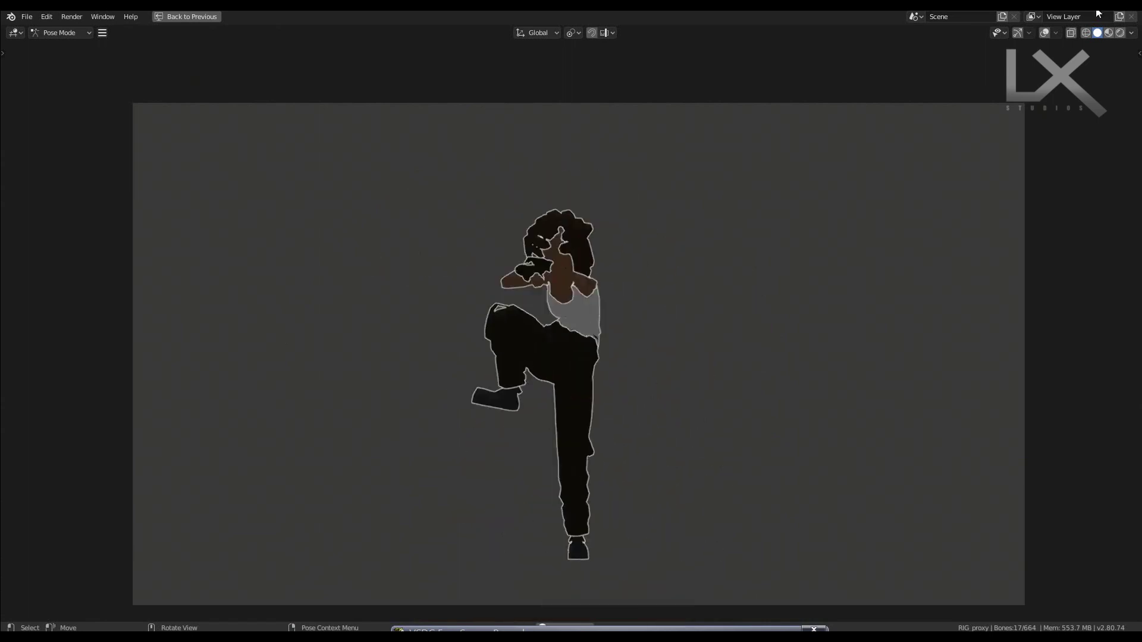
{"action": "left_click", "coordinate": [1118, 33]}
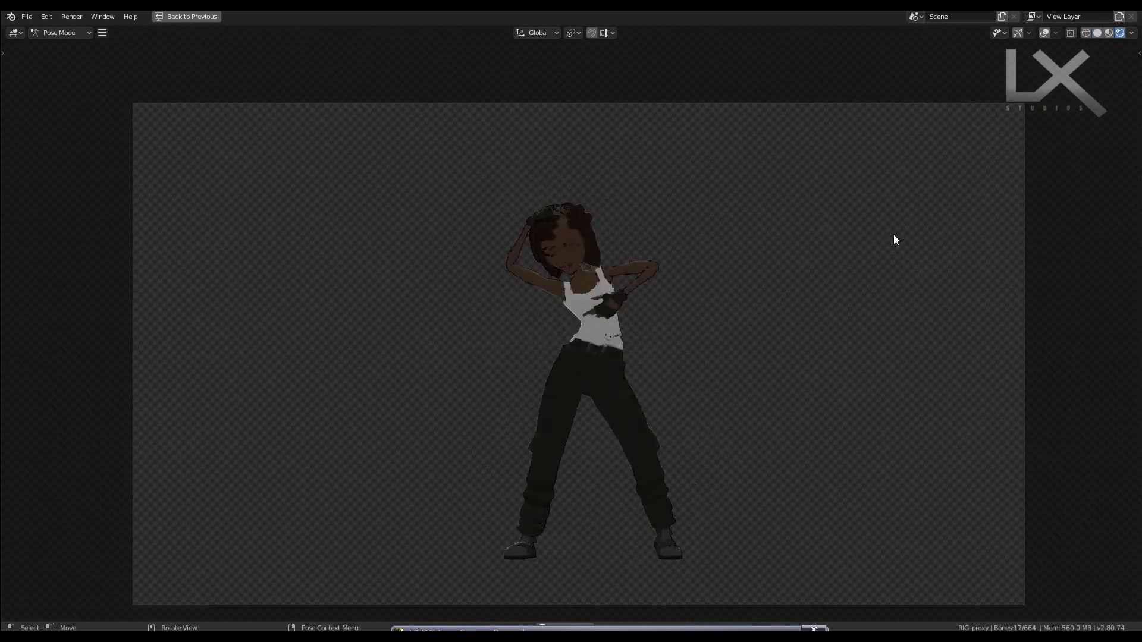